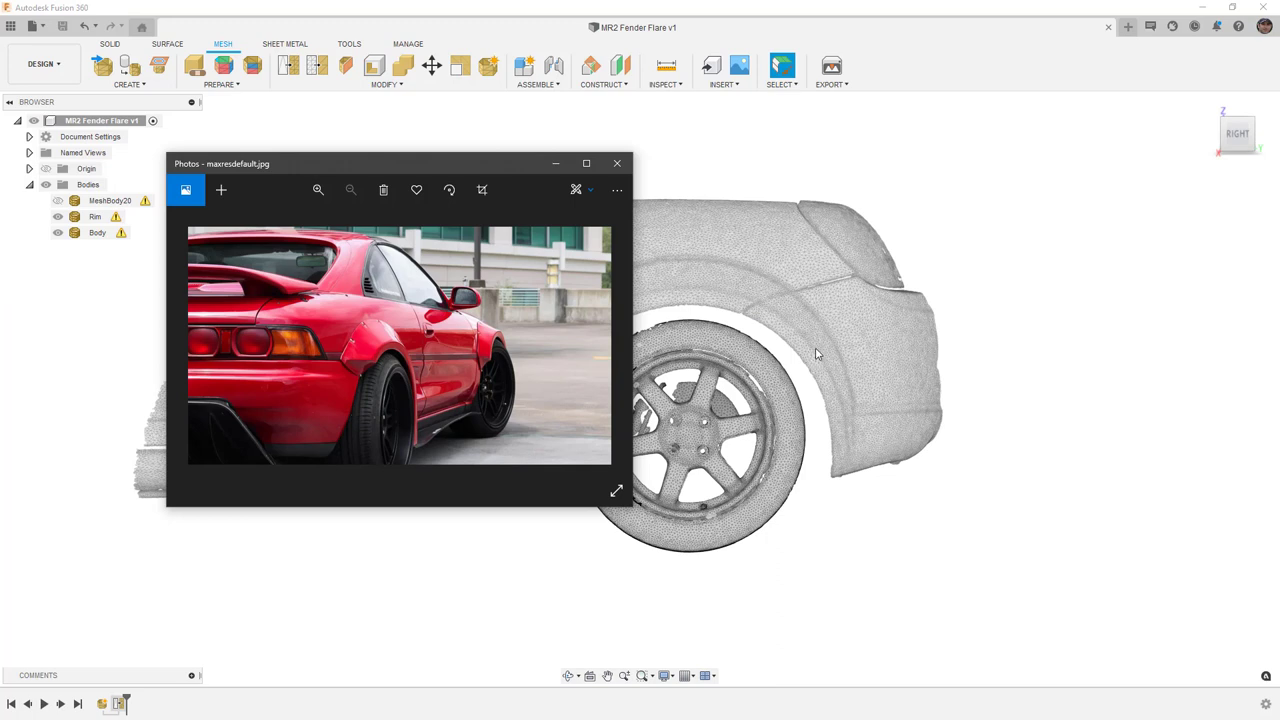
Step: Put away the red car reference photo and create a new form in the fender flare design
{"action": "left_click_drag", "start_coordinate": [533, 172], "coordinate": [448, 180]}
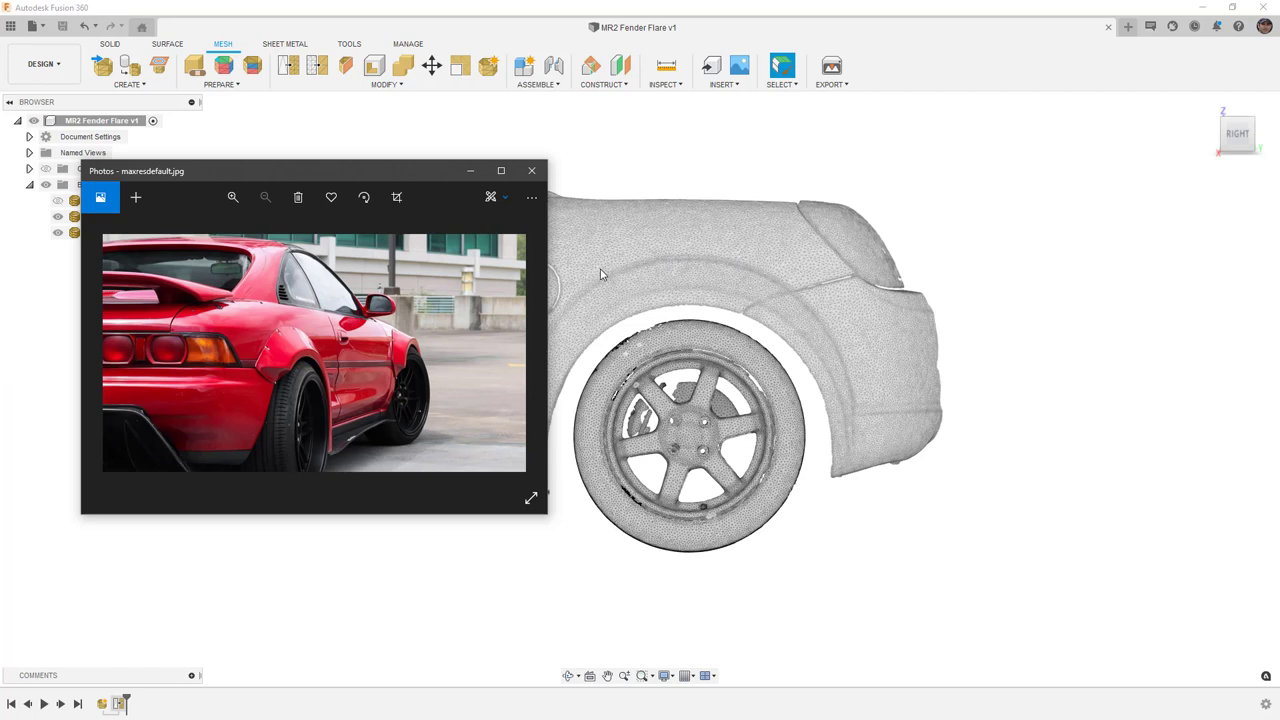
{"action": "left_click", "coordinate": [475, 172]}
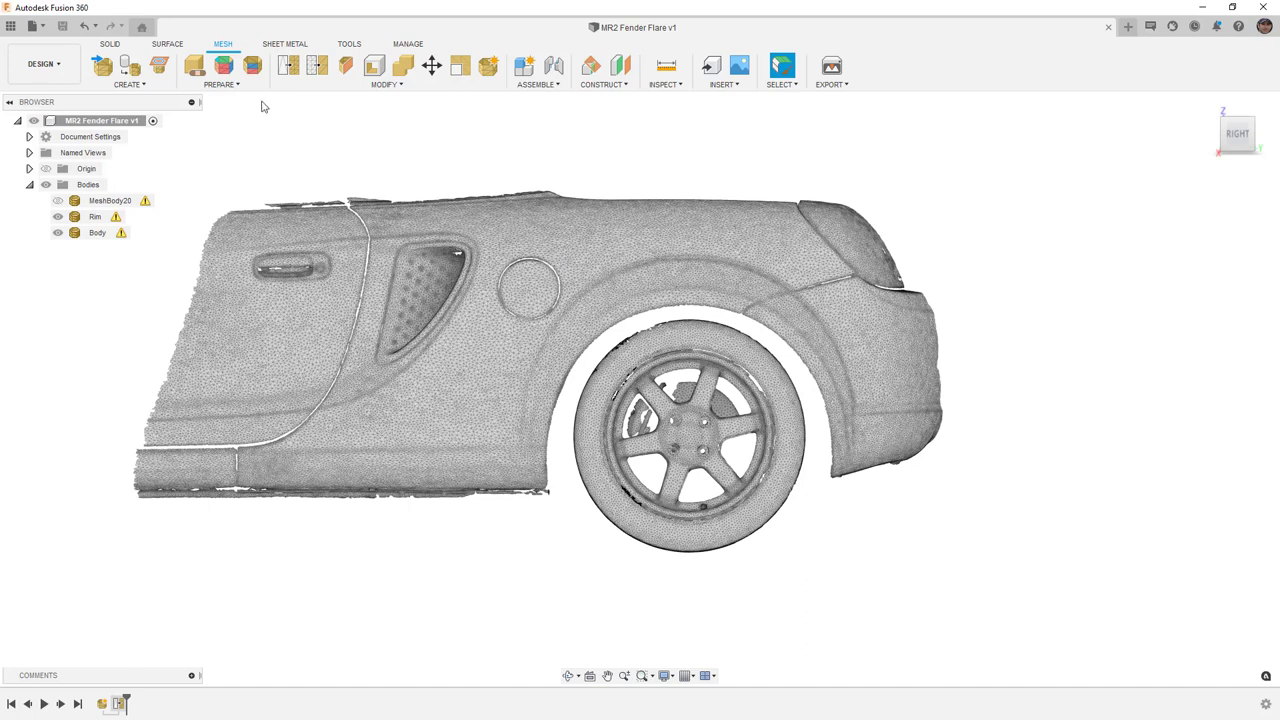
{"action": "left_click", "coordinate": [116, 46]}
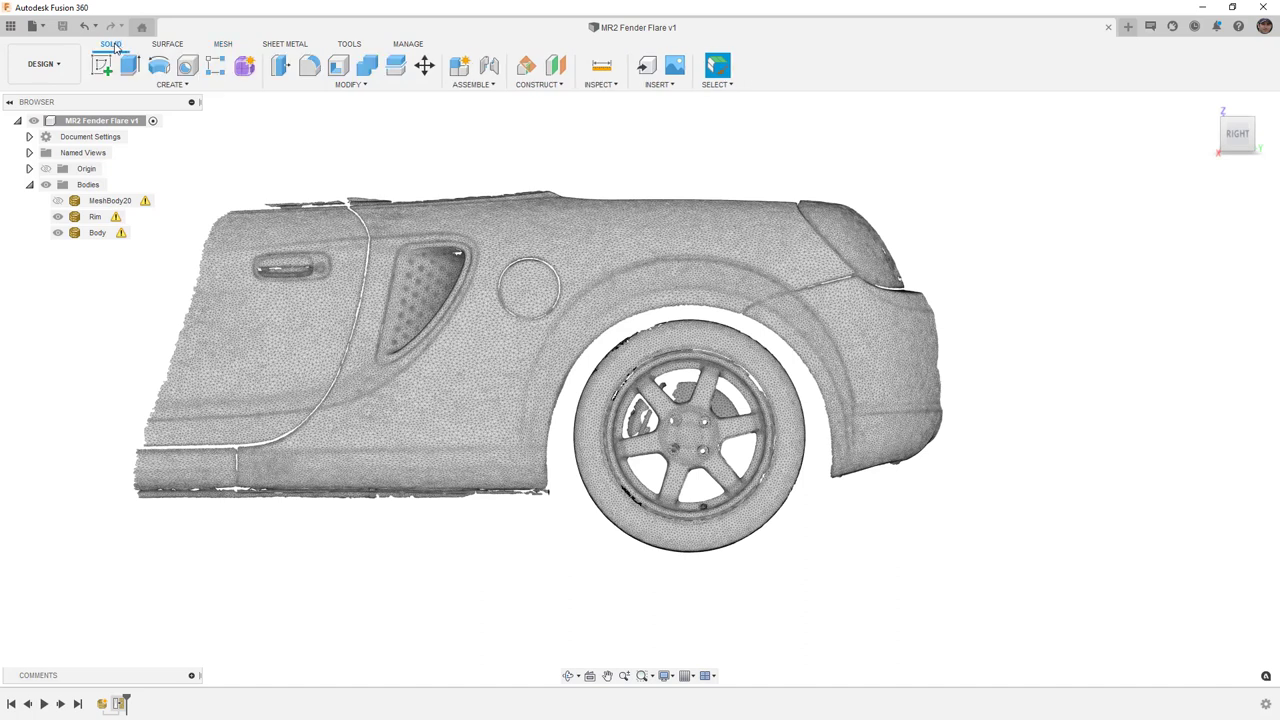
{"action": "left_click", "coordinate": [247, 69]}
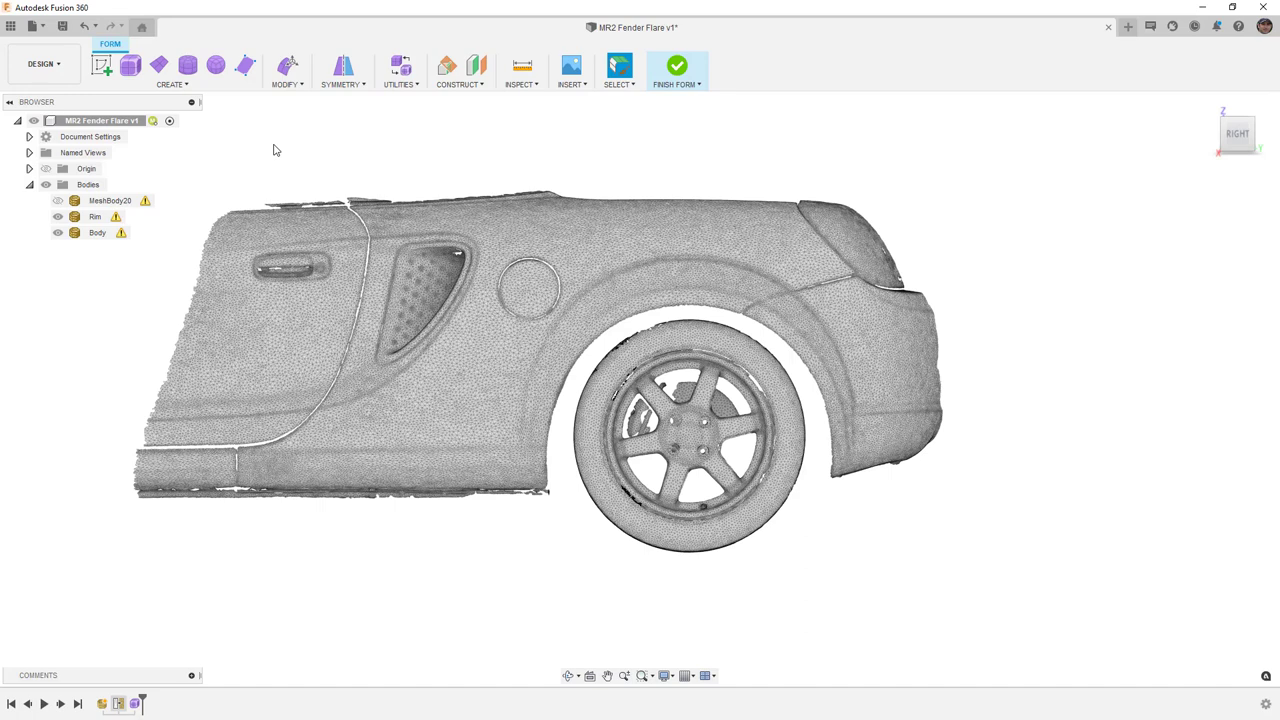
Step: Highlight the Rim and Body meshes in turn to examine which part of the car scan each one covers
{"action": "left_click", "coordinate": [96, 217]}
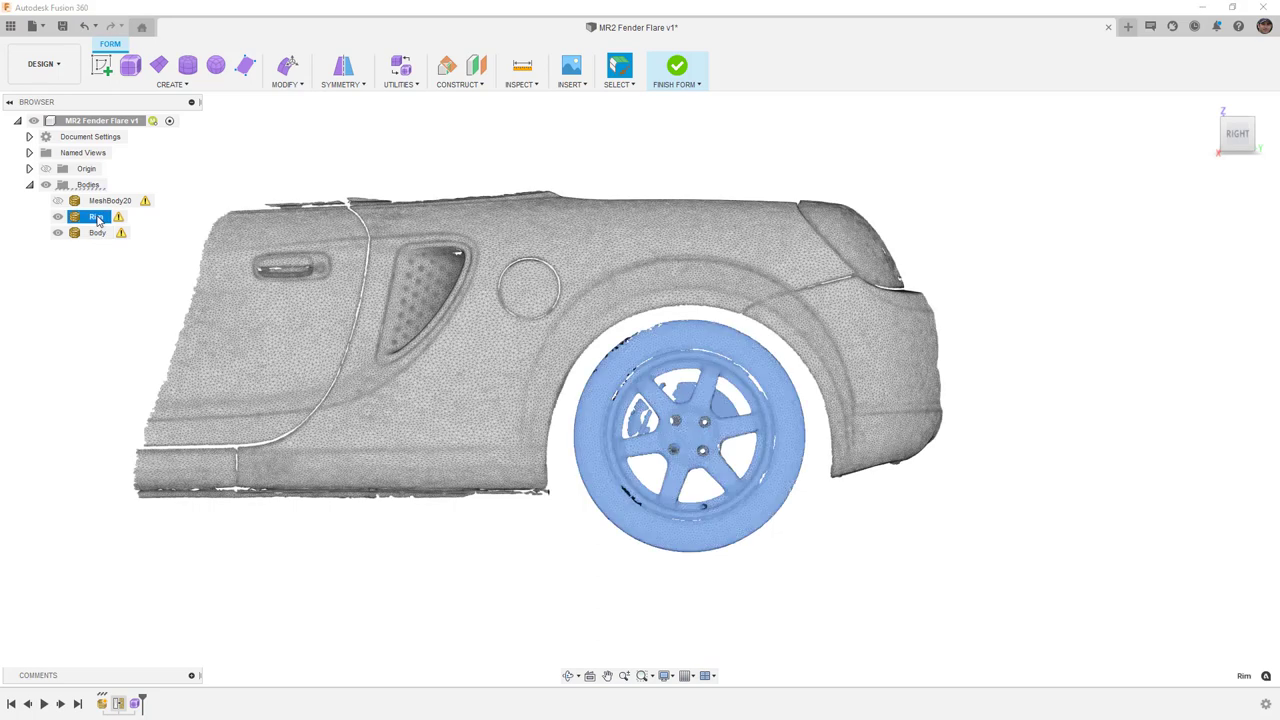
{"action": "left_click", "coordinate": [99, 233]}
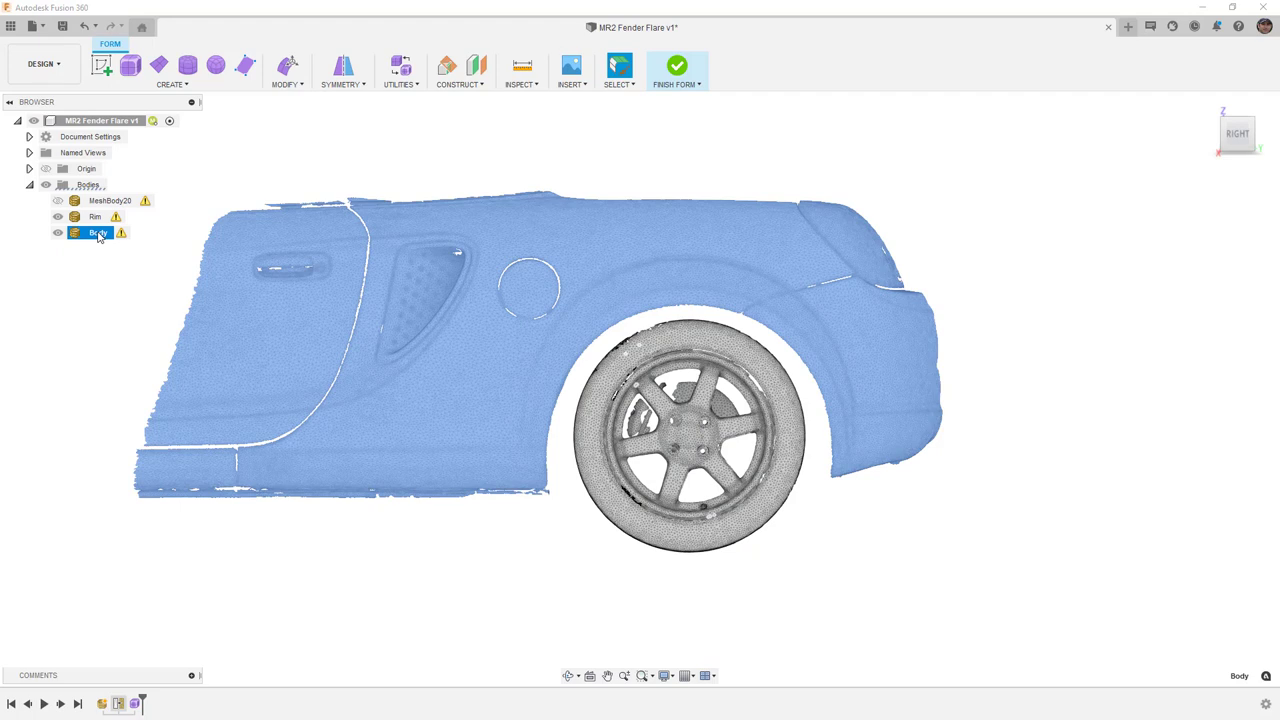
{"action": "left_click", "coordinate": [623, 145]}
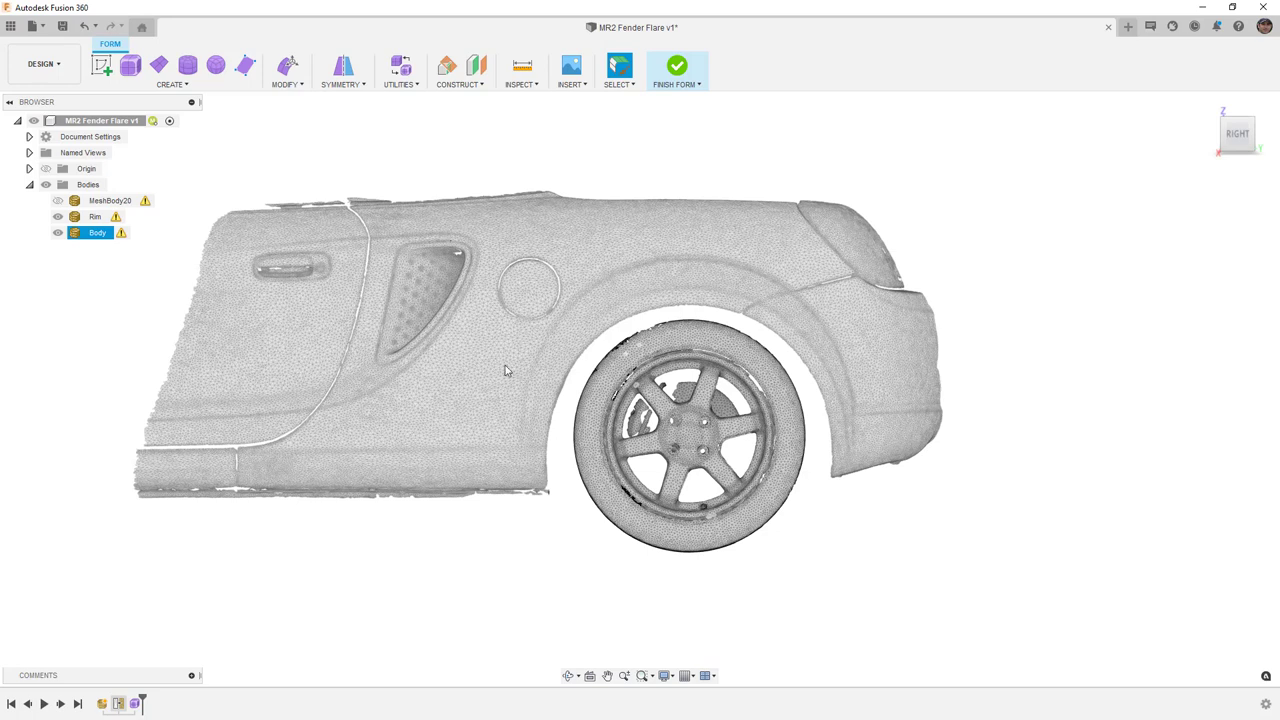
{"action": "left_click", "coordinate": [255, 128]}
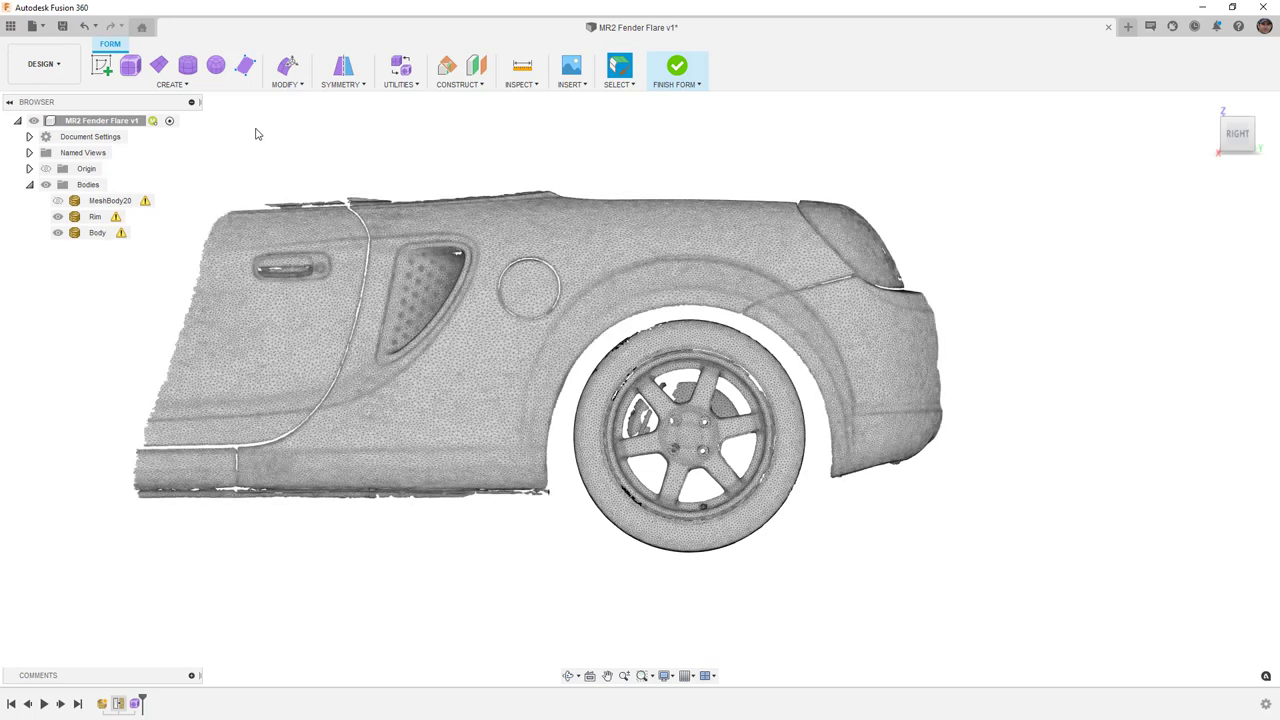
Step: Create a form plane centred on the origin in the side plane, about 593 by 156 mm, with one length face and one width face
{"action": "left_click", "coordinate": [161, 68]}
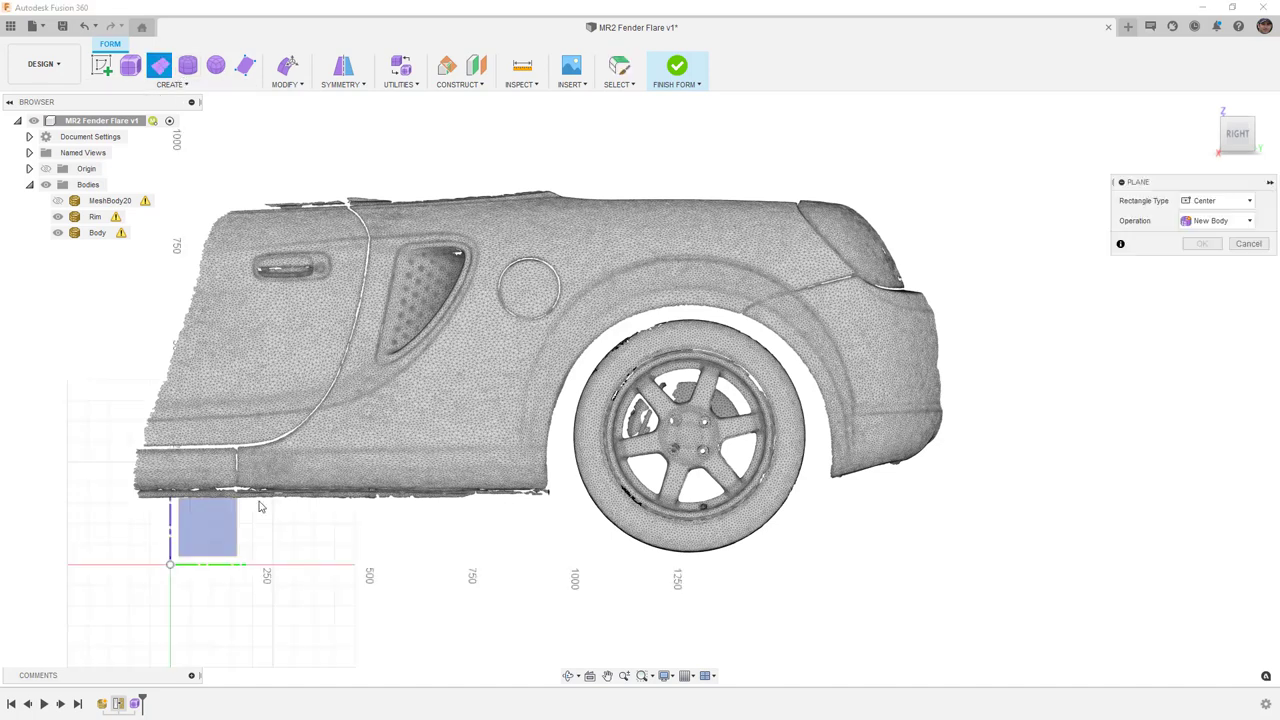
{"action": "left_click", "coordinate": [222, 533]}
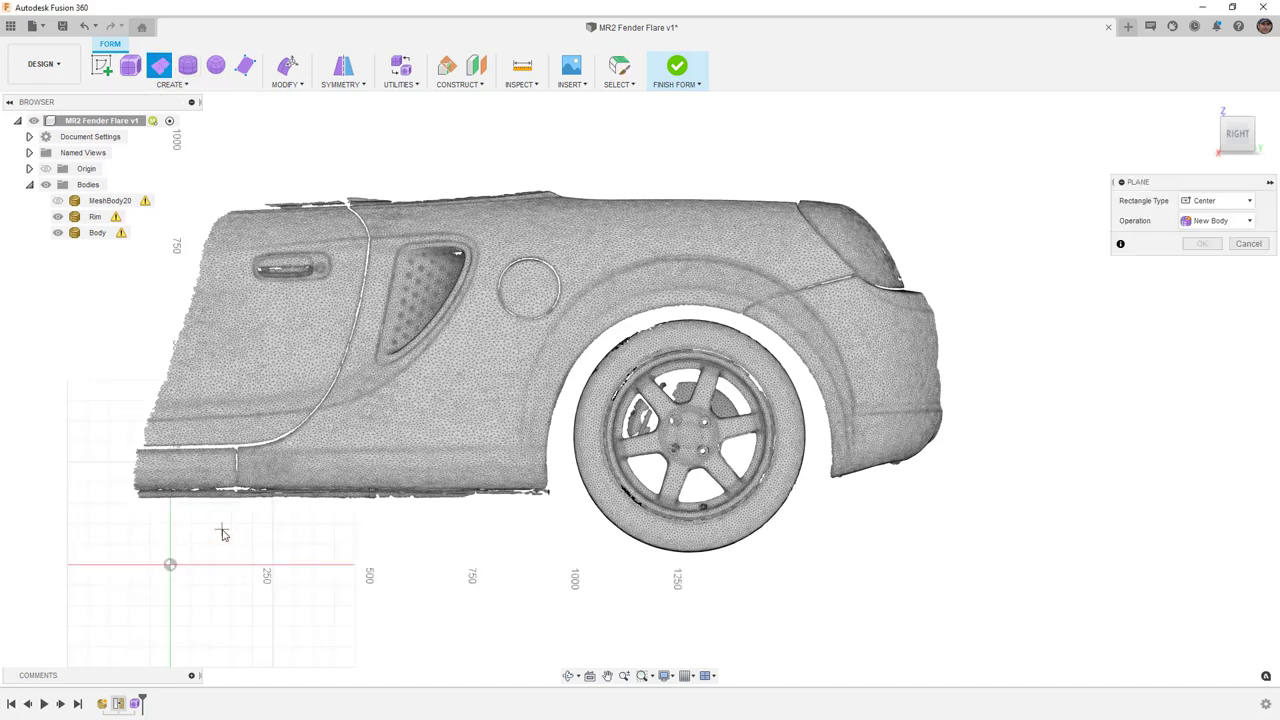
{"action": "left_click", "coordinate": [170, 565]}
{"action": "left_click", "coordinate": [294, 602]}
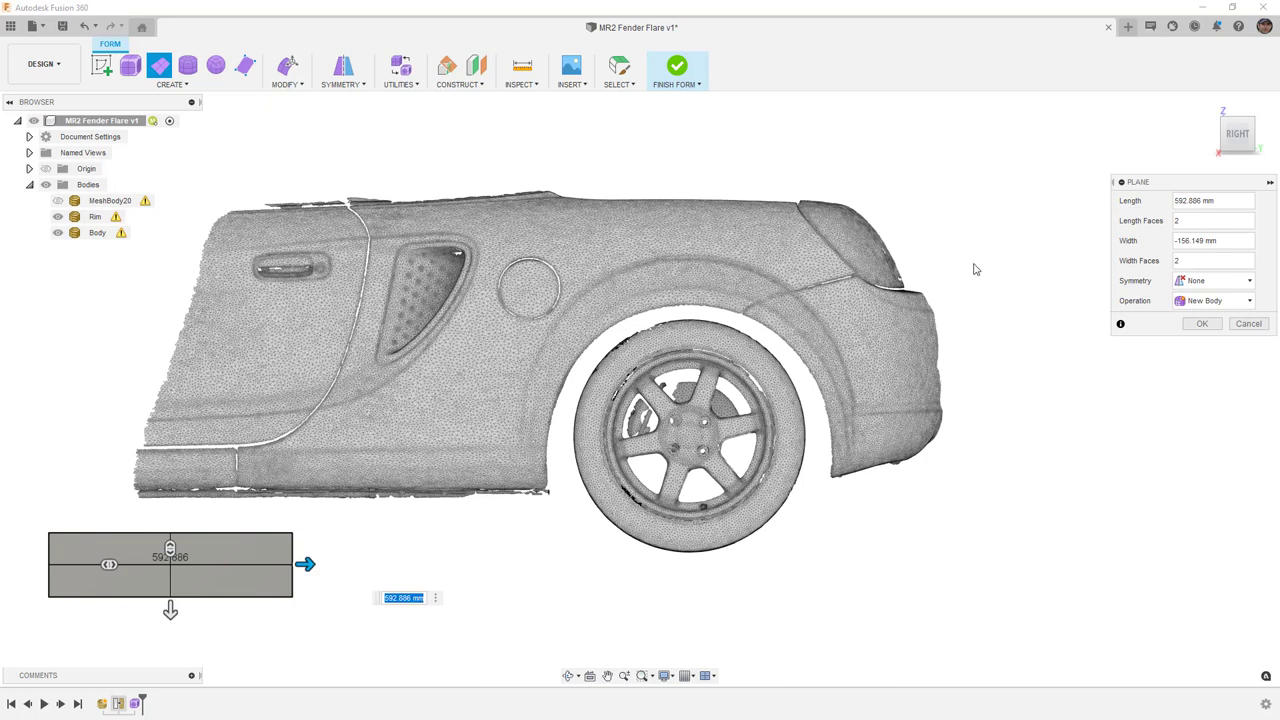
{"action": "left_click", "coordinate": [1202, 221]}
{"action": "left_click", "coordinate": [1186, 260]}
{"action": "type", "text": "1"}
{"action": "left_click", "coordinate": [1202, 323]}
Step: Move the plane face about 1234 mm along the car and 804 mm up, above the rear wheel arch
{"action": "left_click", "coordinate": [271, 551]}
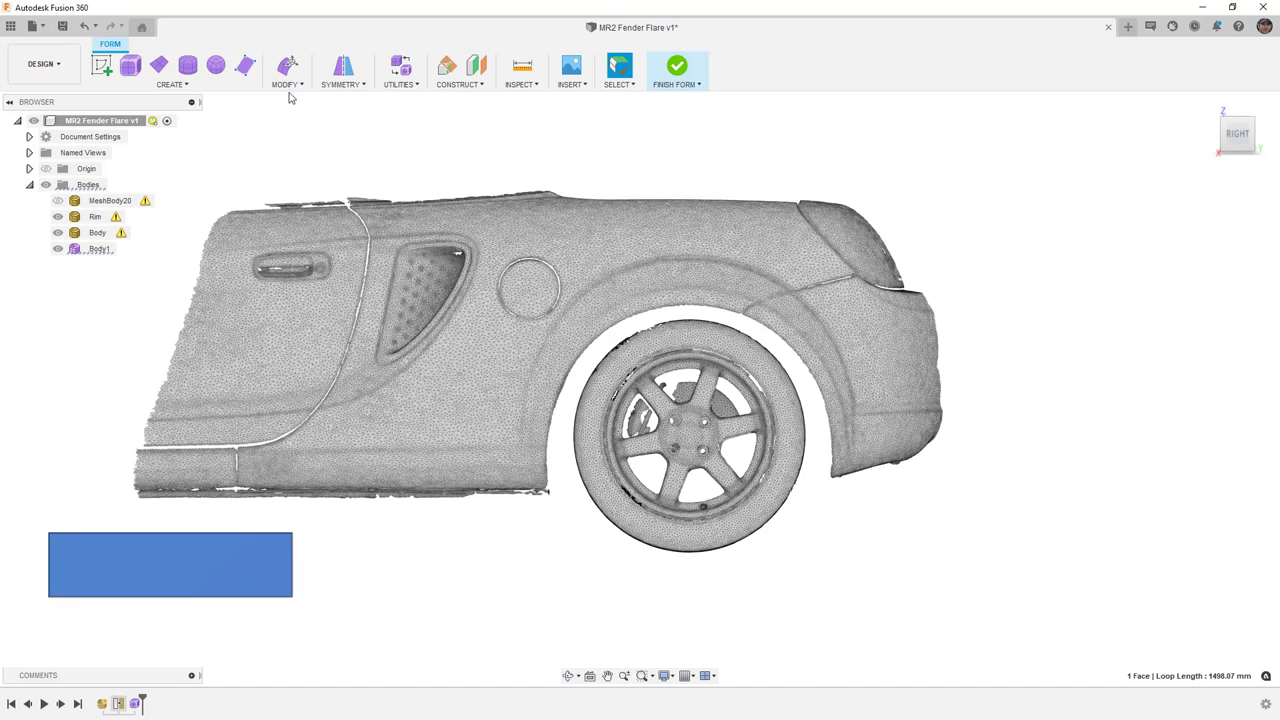
{"action": "left_click", "coordinate": [287, 65]}
{"action": "left_click_drag", "start_coordinate": [186, 548], "coordinate": [692, 217]}
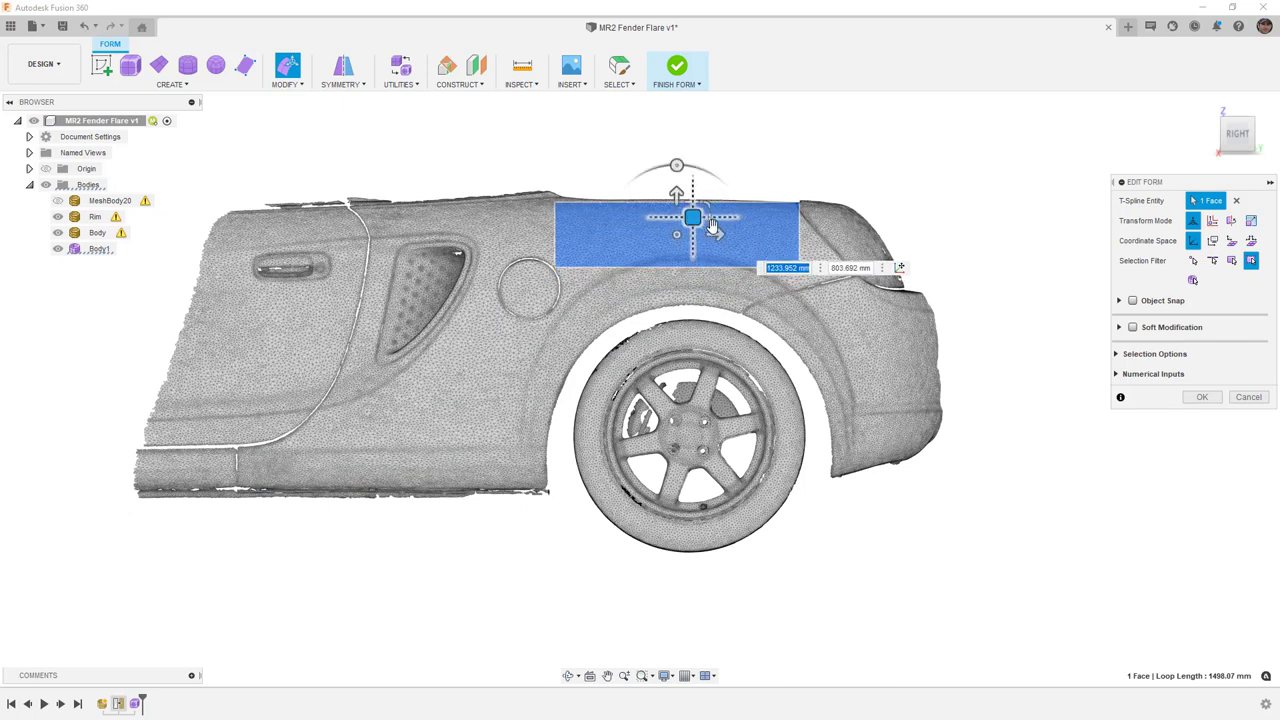
{"action": "left_click", "coordinate": [1202, 397]}
{"action": "left_click", "coordinate": [1034, 460]}
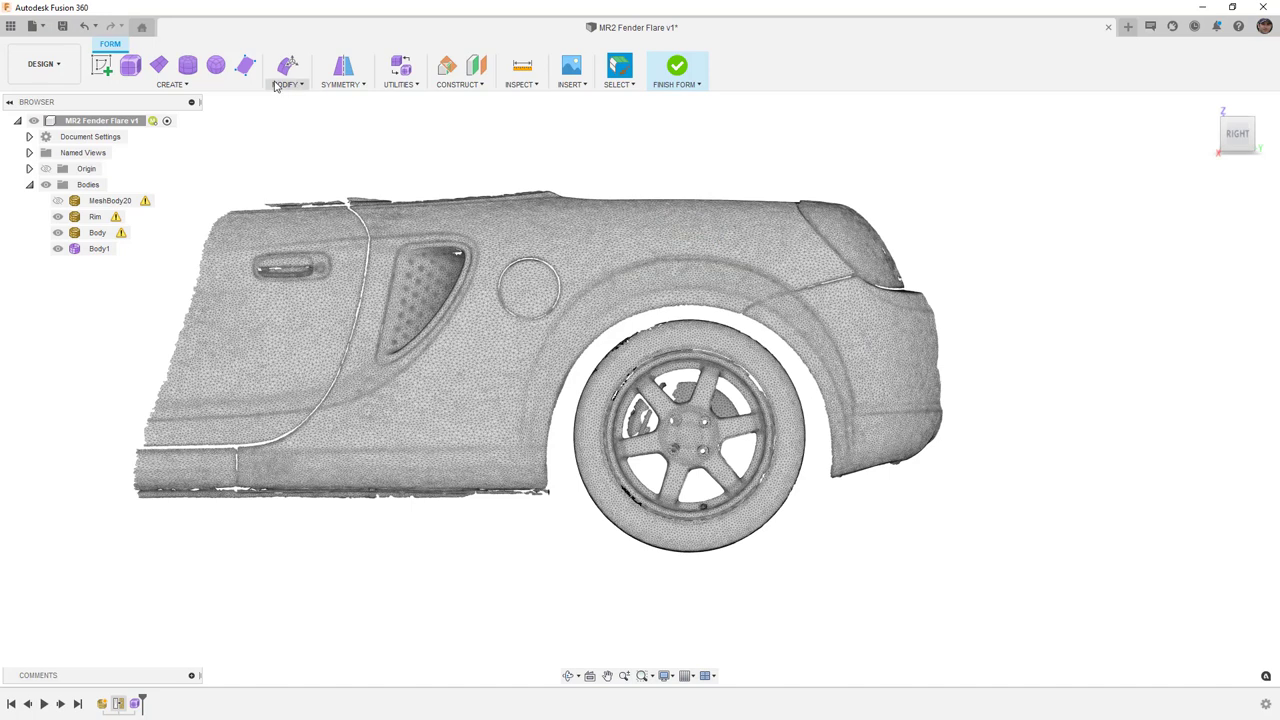
Step: Create a form cylinder centred on the wheel, about 628 mm in diameter and 314 mm high, with 16 diameter faces and 1 height face
{"action": "left_click", "coordinate": [186, 66]}
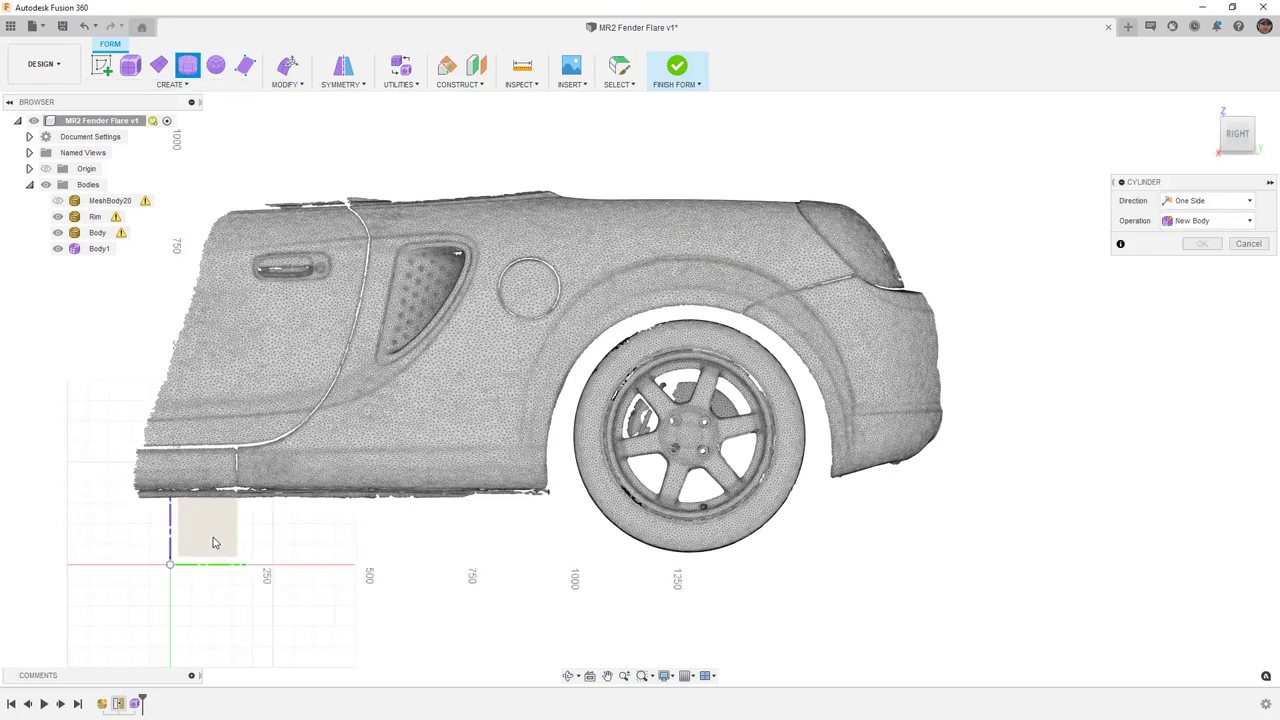
{"action": "left_click", "coordinate": [689, 435]}
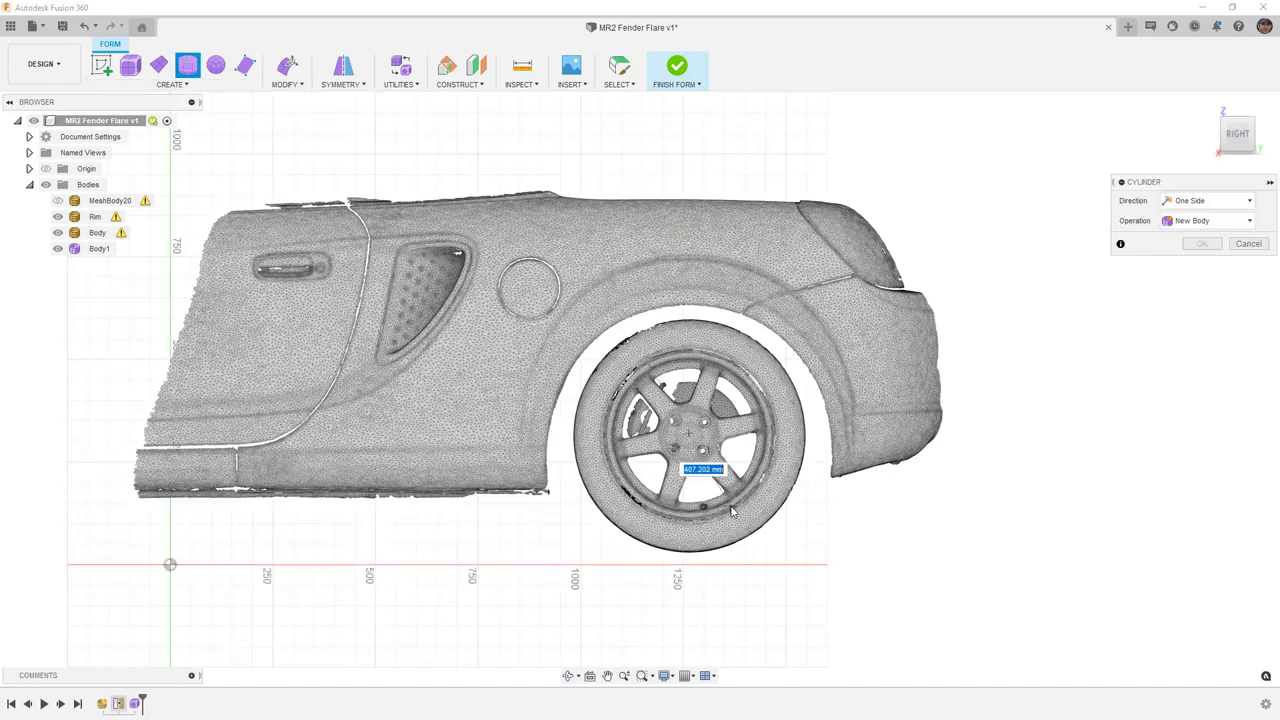
{"action": "left_click", "coordinate": [757, 551]}
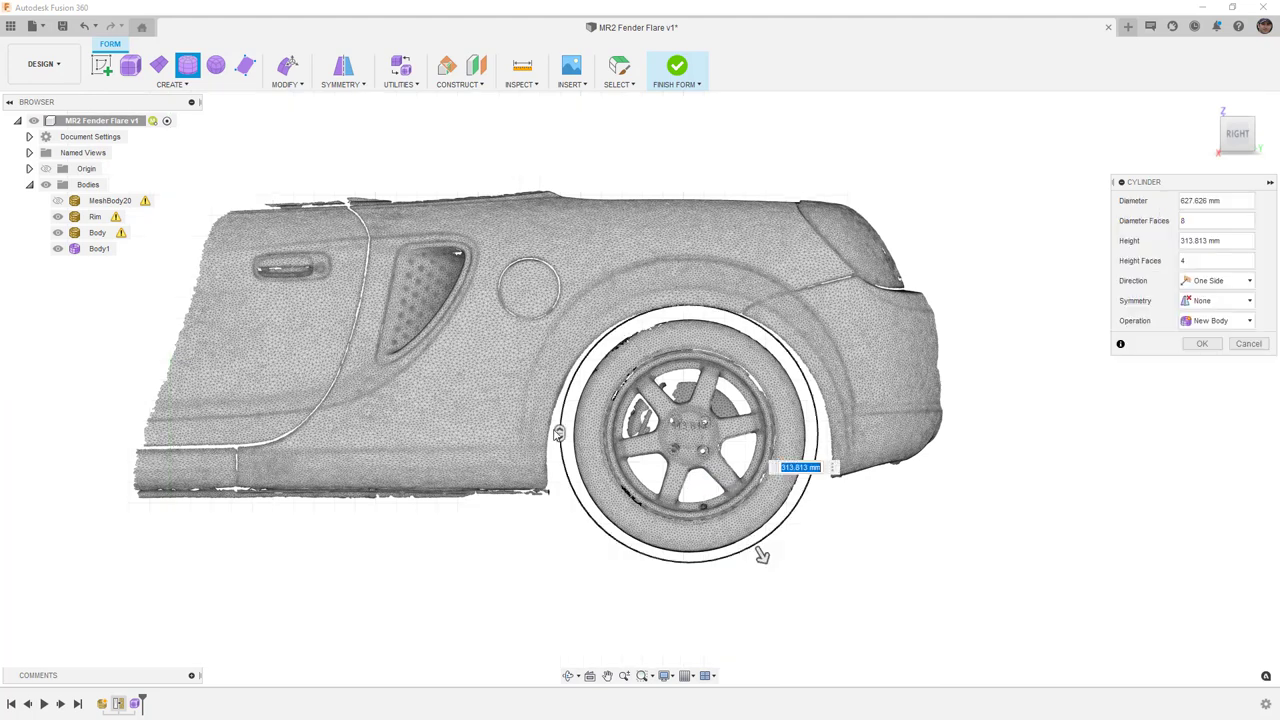
{"action": "middle_click_drag", "start_coordinate": [551, 475], "coordinate": [639, 487], "text": "shift"}
{"action": "left_click", "coordinate": [1201, 261]}
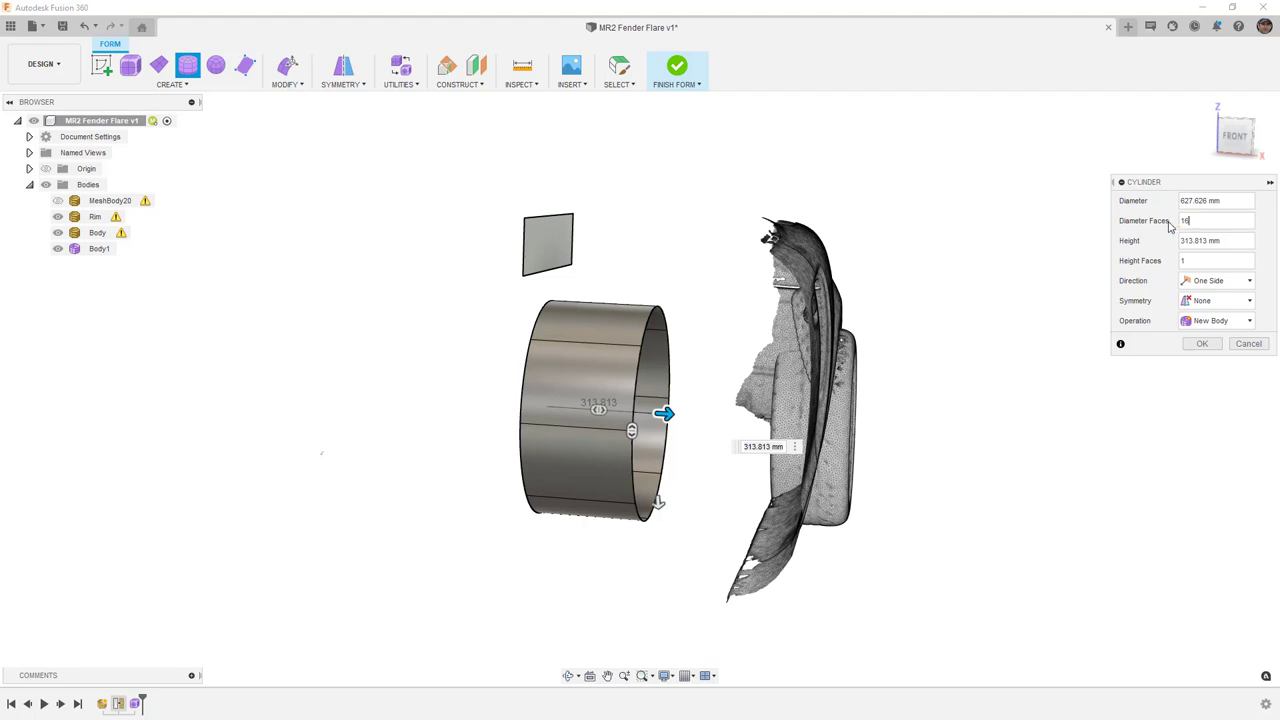
{"action": "left_click", "coordinate": [1202, 344]}
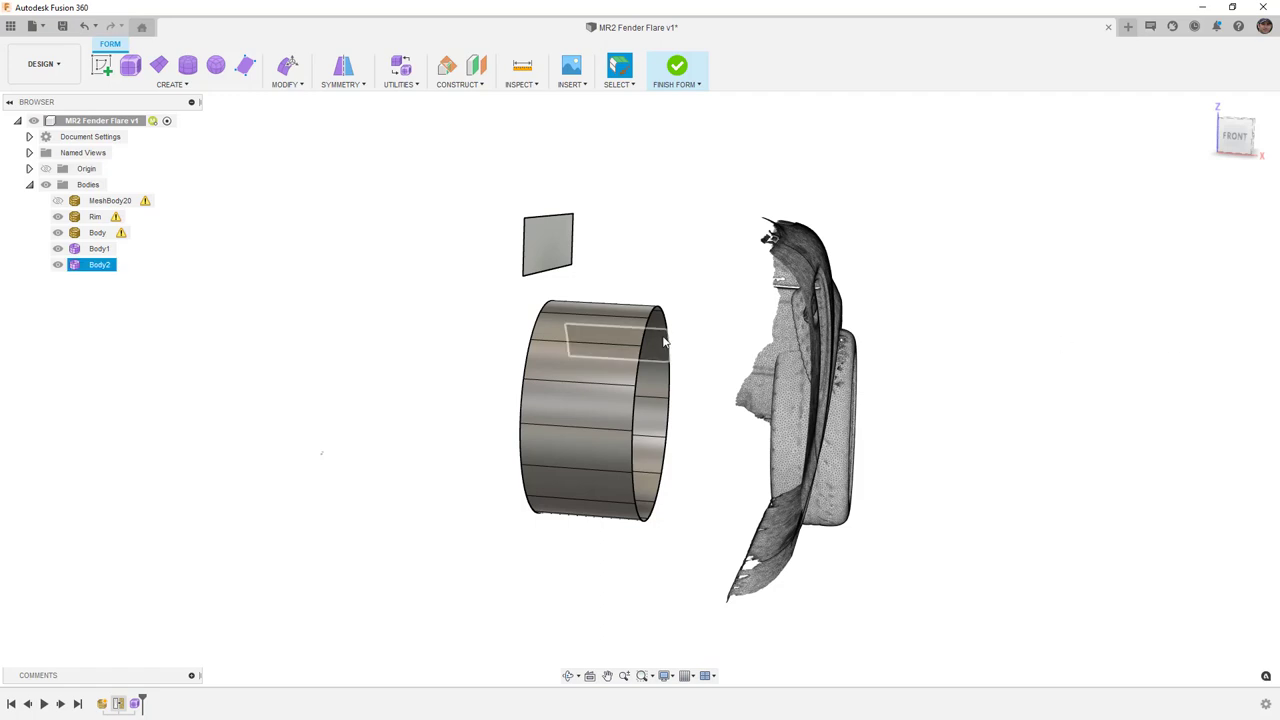
Step: Move the whole cylinder body 550 mm sideways along X so that it surrounds the wheel
{"action": "left_click", "coordinate": [1224, 146]}
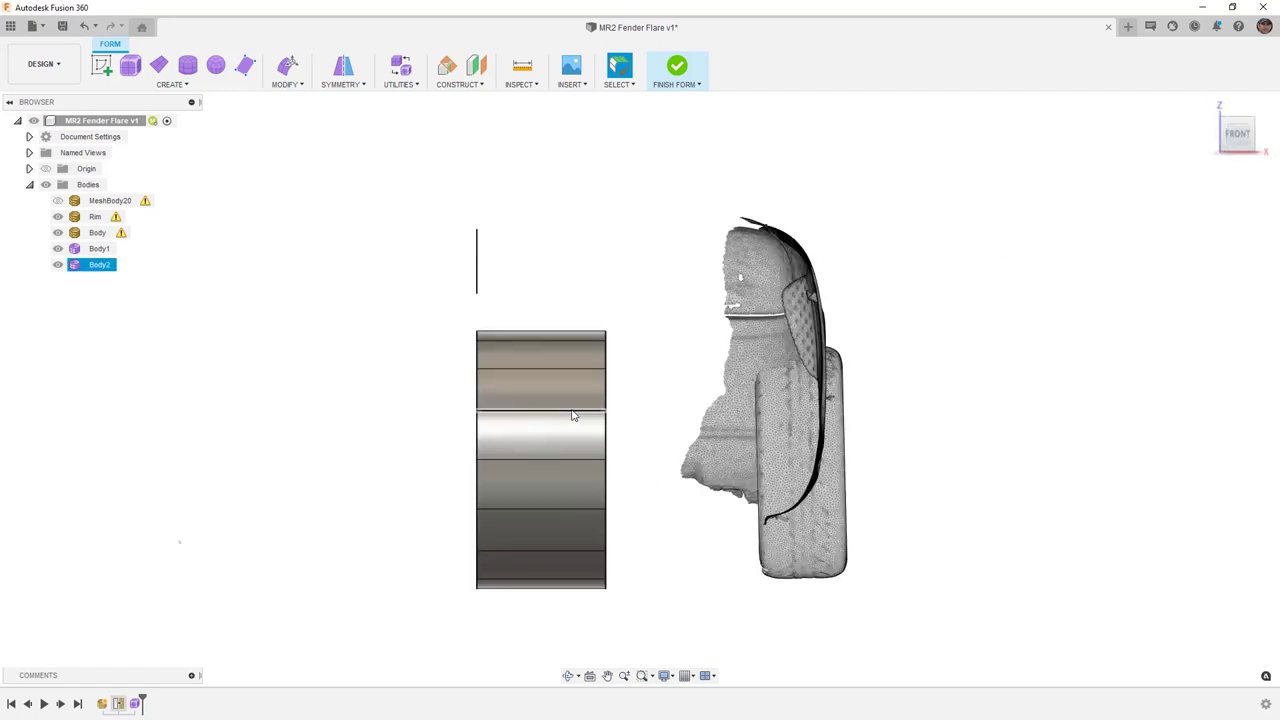
{"action": "left_click", "coordinate": [287, 65]}
{"action": "left_click", "coordinate": [1192, 280]}
{"action": "left_click", "coordinate": [598, 425]}
{"action": "left_click_drag", "start_coordinate": [582, 457], "coordinate": [808, 459]}
{"action": "scroll", "coordinate": [853, 440], "scroll_direction": "up", "scroll_amount": 3}
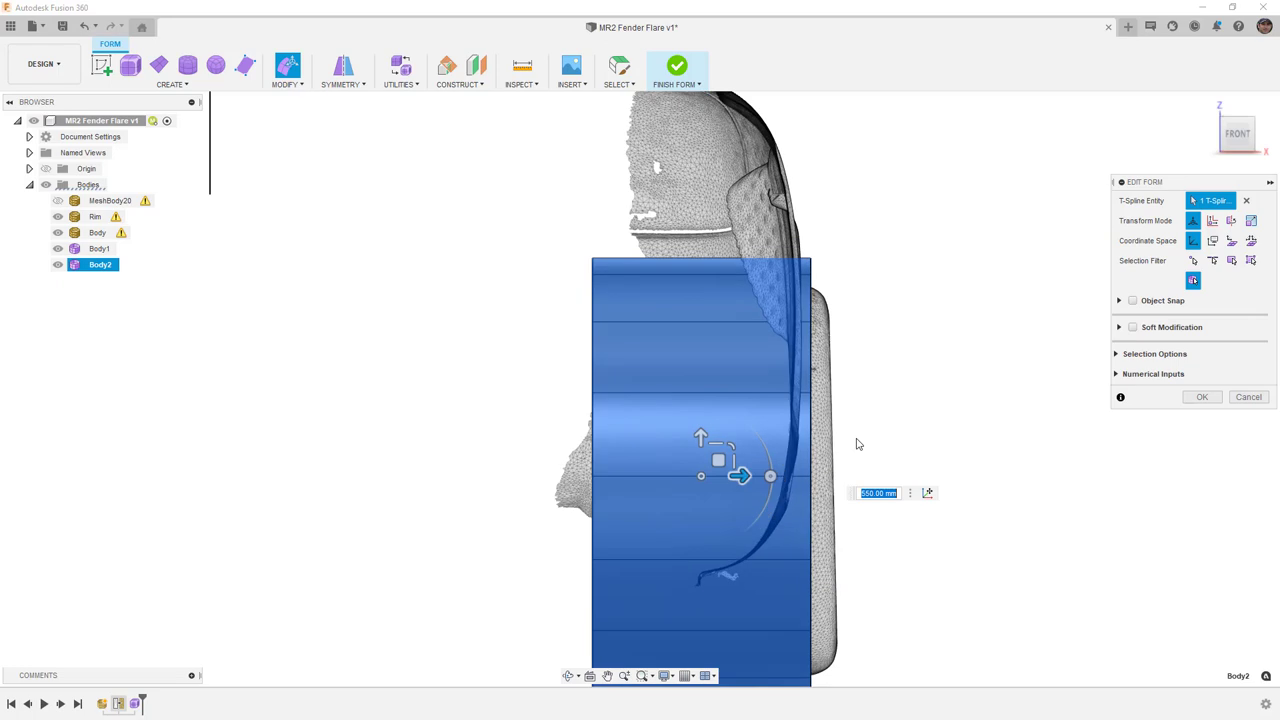
Step: Shift the cylinder 25 mm outward, closer to the tire's outer face
{"action": "middle_click_drag", "start_coordinate": [844, 389], "coordinate": [813, 287]}
{"action": "scroll", "coordinate": [808, 346], "scroll_direction": "down", "scroll_amount": 1}
{"action": "left_click_drag", "start_coordinate": [711, 380], "coordinate": [705, 380]}
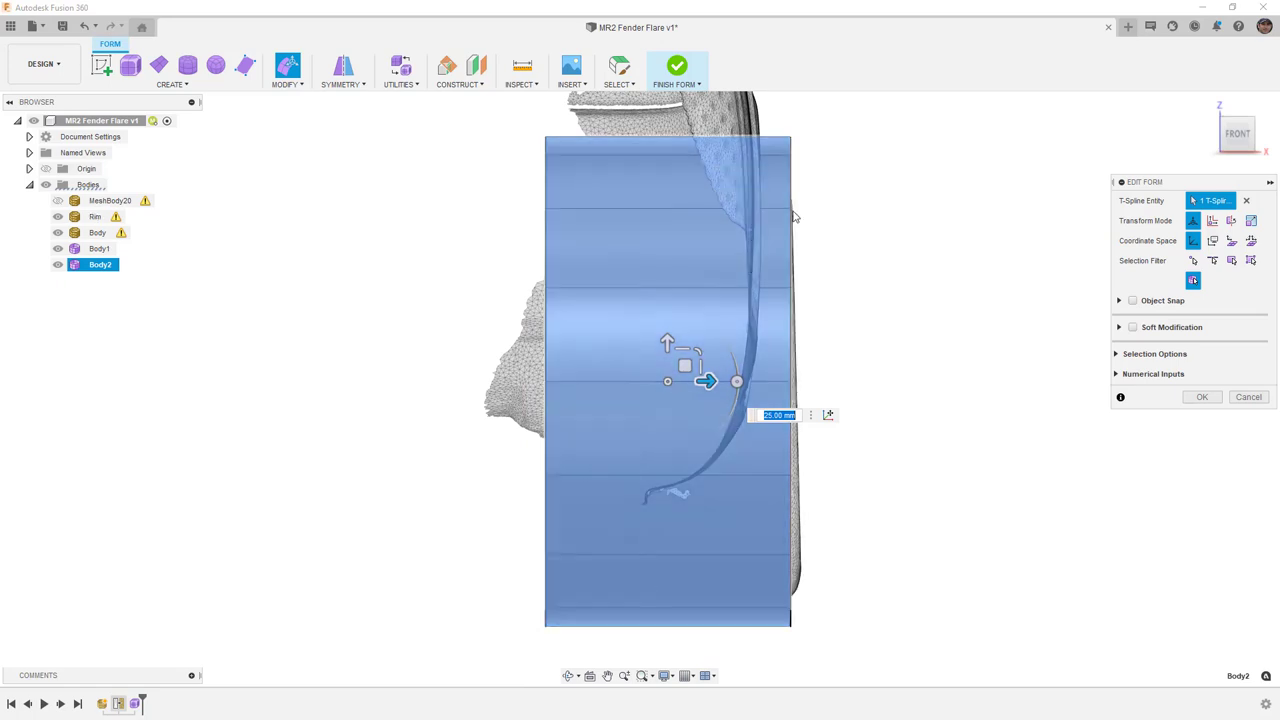
{"action": "scroll", "coordinate": [794, 194], "scroll_direction": "up", "scroll_amount": 5}
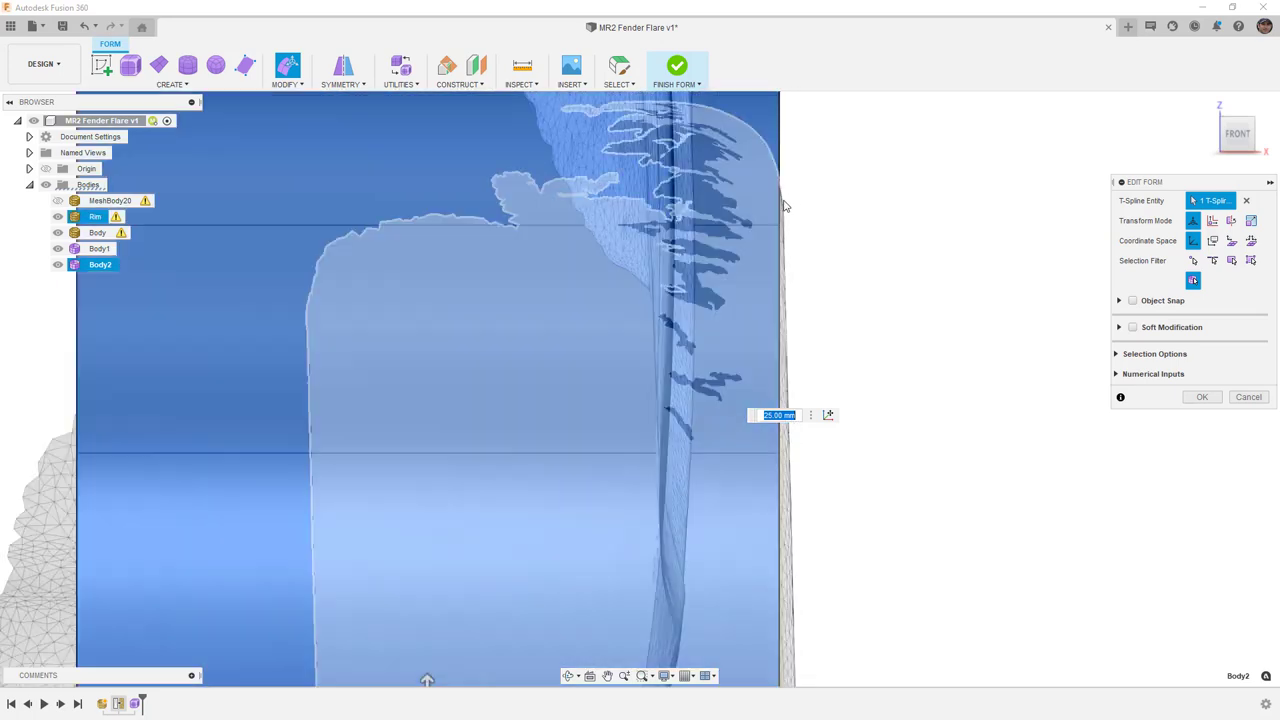
{"action": "scroll", "coordinate": [785, 207], "scroll_direction": "down", "scroll_amount": 2}
{"action": "scroll", "coordinate": [785, 207], "scroll_direction": "down", "scroll_amount": 5}
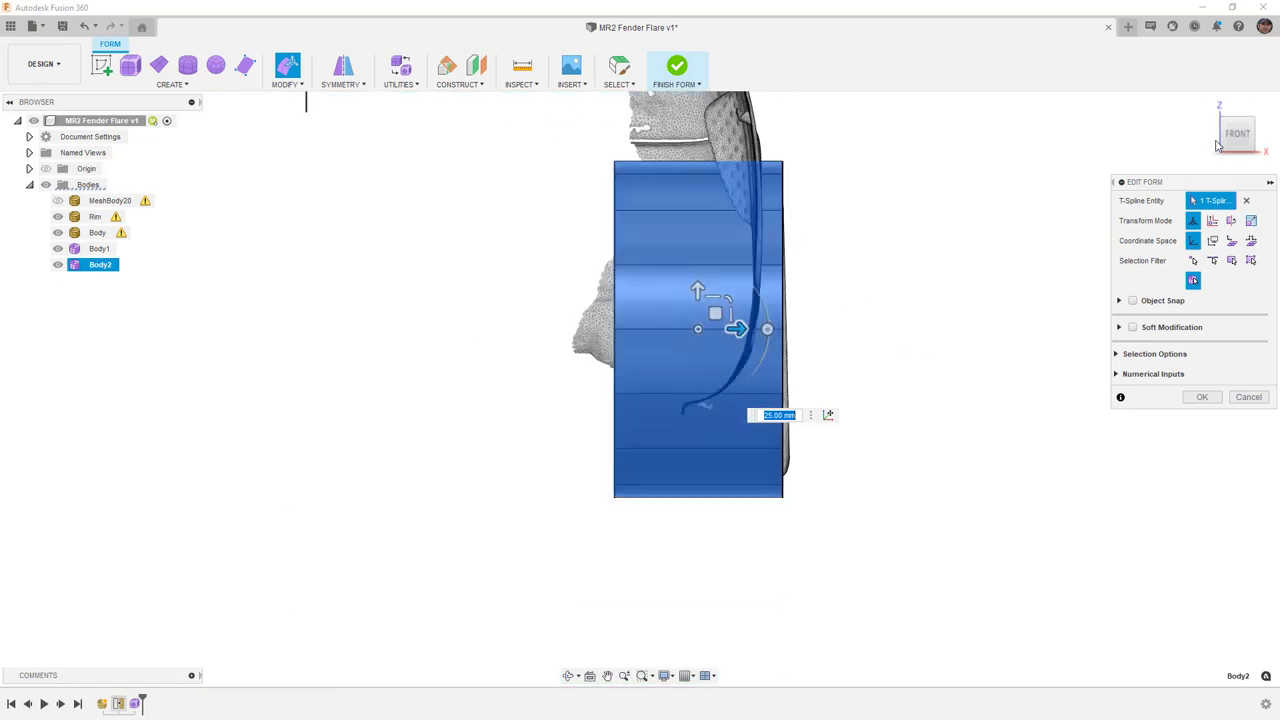
Step: Set the form edit's selection filter to All and finish the cylinder edit from the side view
{"action": "left_click", "coordinate": [1268, 140]}
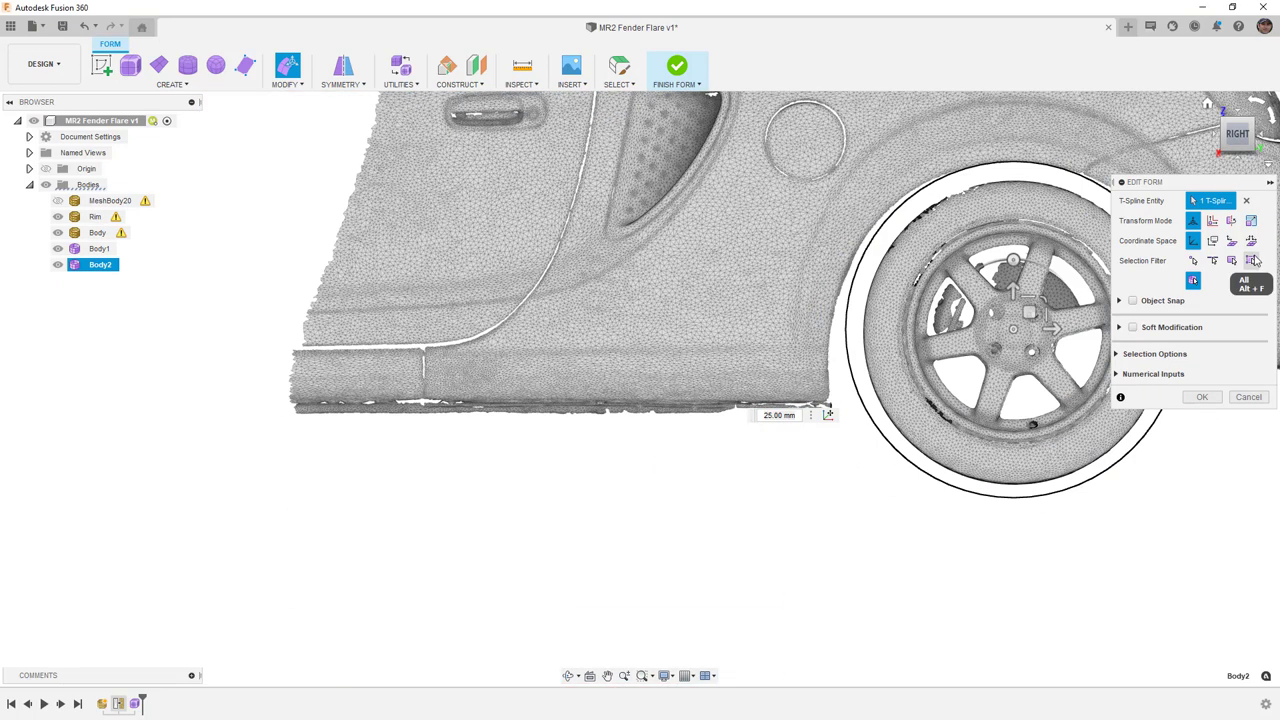
{"action": "left_click", "coordinate": [1253, 259]}
{"action": "scroll", "coordinate": [820, 278], "scroll_direction": "down", "scroll_amount": 2}
{"action": "middle_click_drag", "start_coordinate": [949, 319], "coordinate": [661, 350]}
{"action": "scroll", "coordinate": [666, 311], "scroll_direction": "down", "scroll_amount": 1}
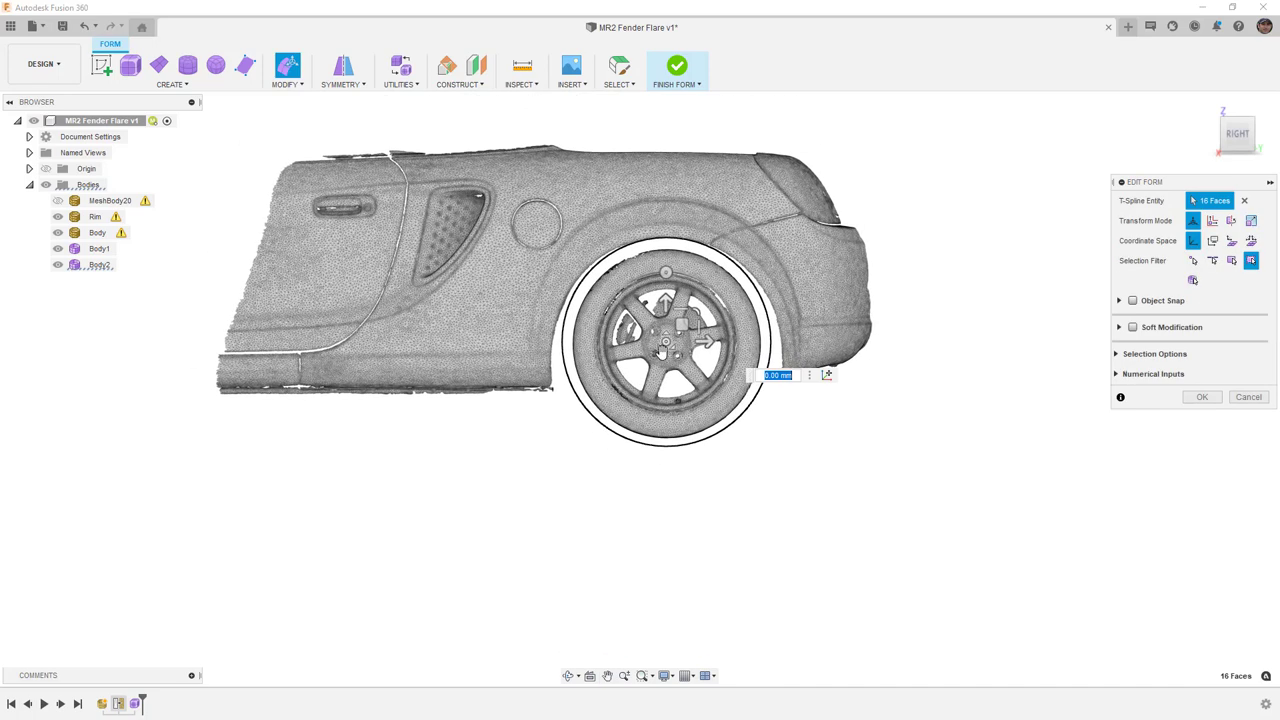
{"action": "left_click", "coordinate": [1198, 400]}
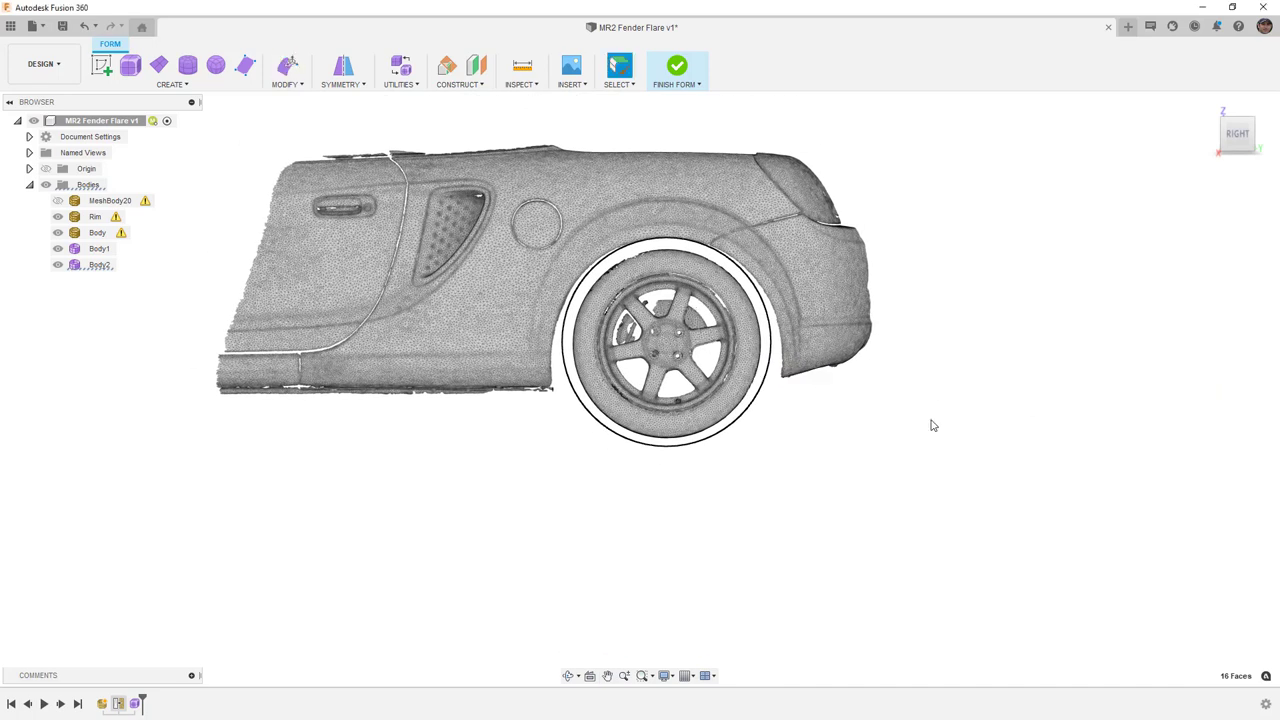
Step: Examine the cylinder's facets in box display and return it to smooth display
{"action": "scroll", "coordinate": [735, 437], "scroll_direction": "up", "scroll_amount": 2}
{"action": "left_click", "coordinate": [523, 285]}
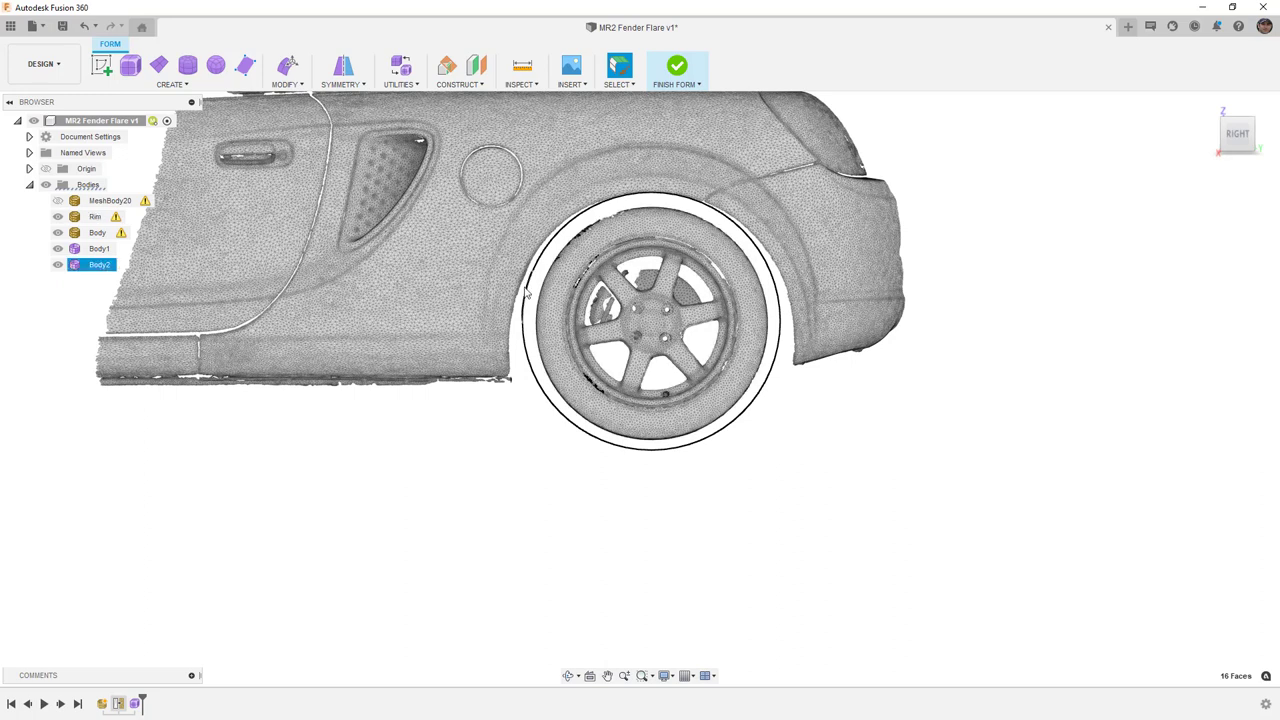
{"action": "middle_click_drag", "start_coordinate": [525, 350], "coordinate": [620, 360], "text": "shift"}
{"action": "key", "text": "alt+1"}
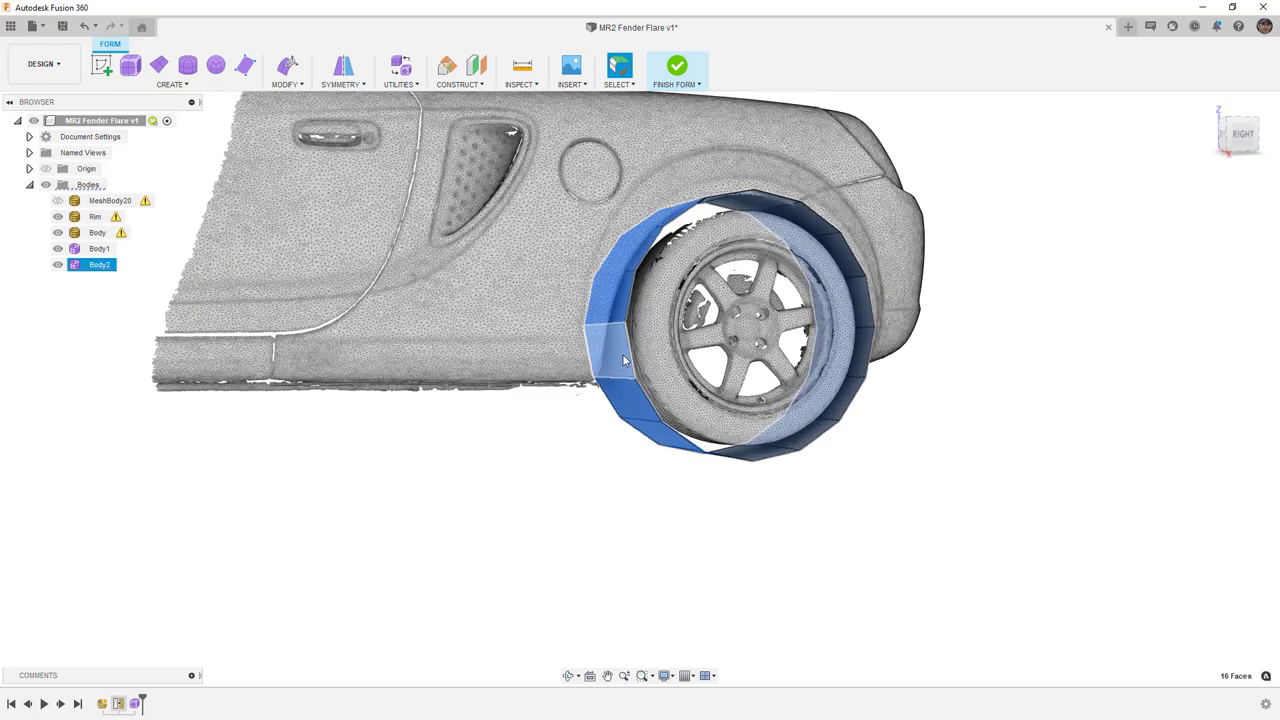
{"action": "key", "text": "alt+3"}
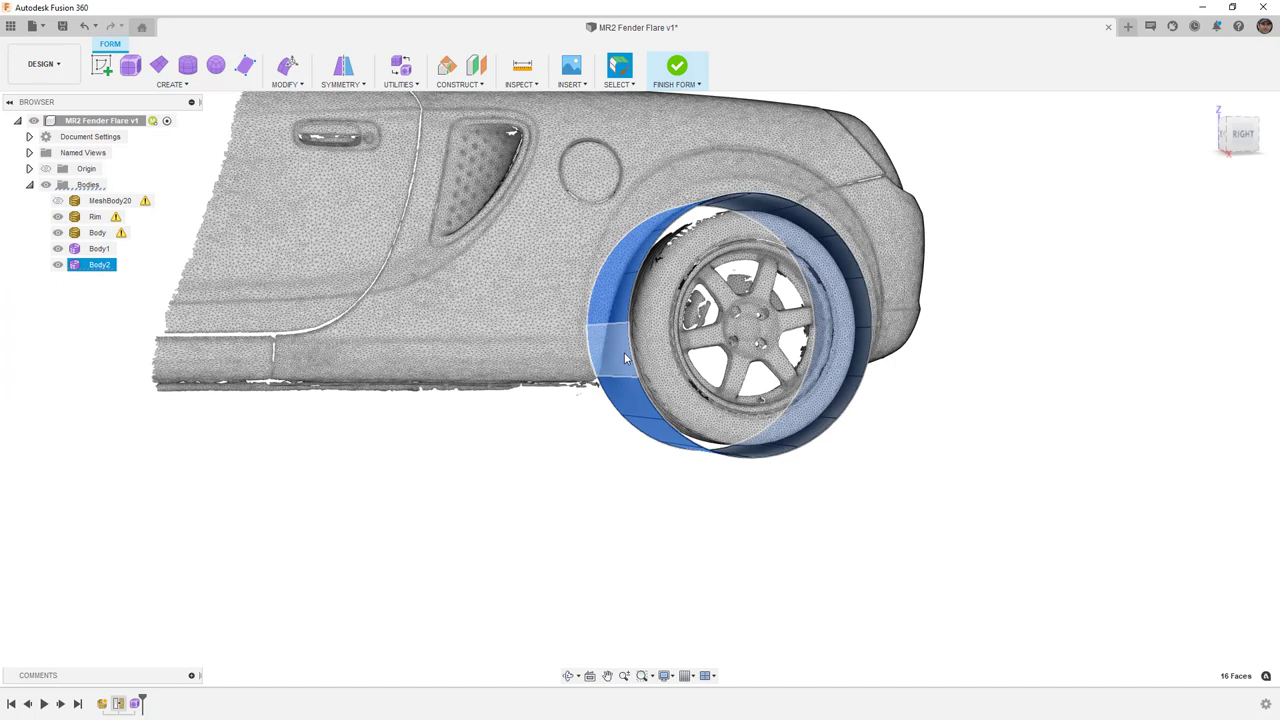
{"action": "left_click", "coordinate": [1006, 331]}
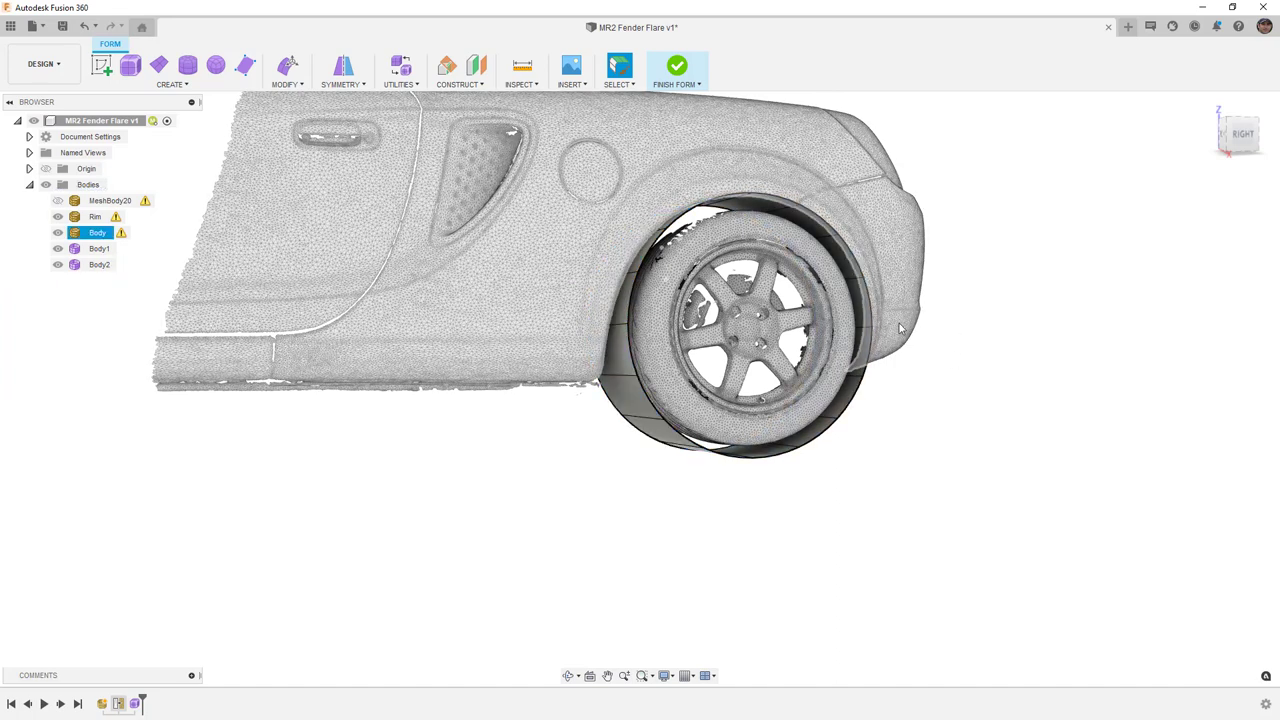
{"action": "left_click", "coordinate": [1241, 134]}
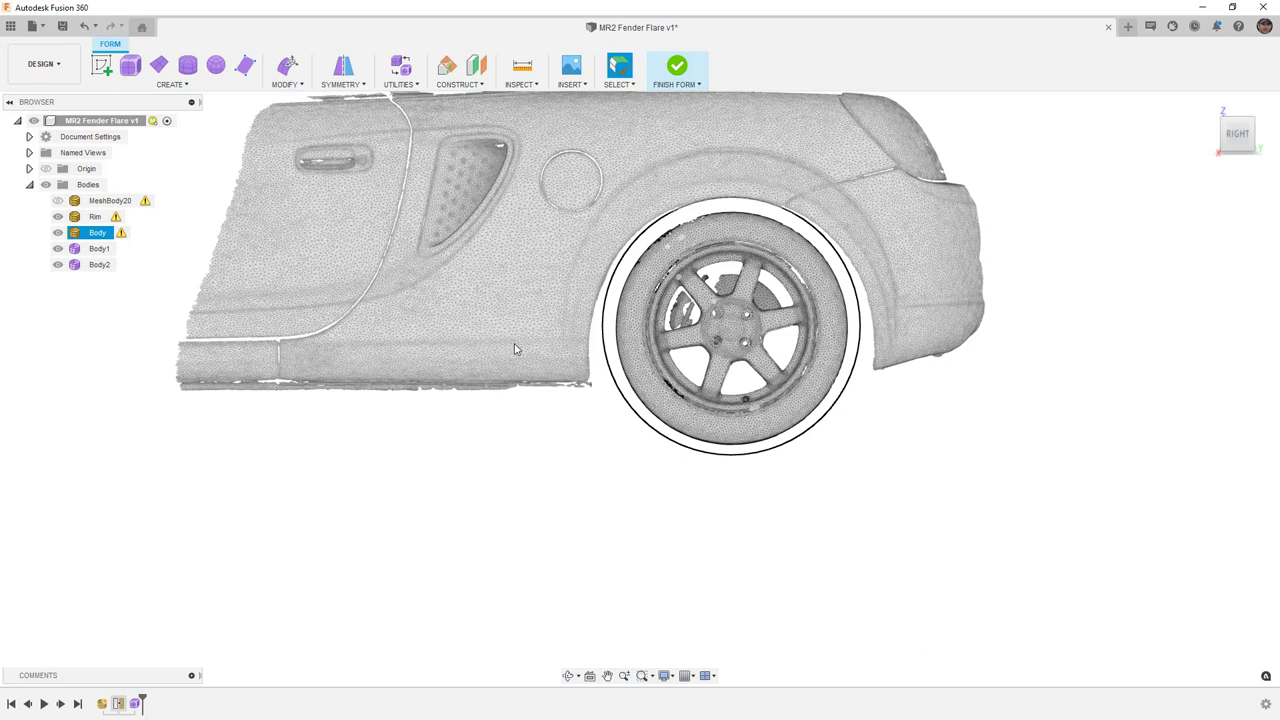
{"action": "left_click", "coordinate": [605, 335]}
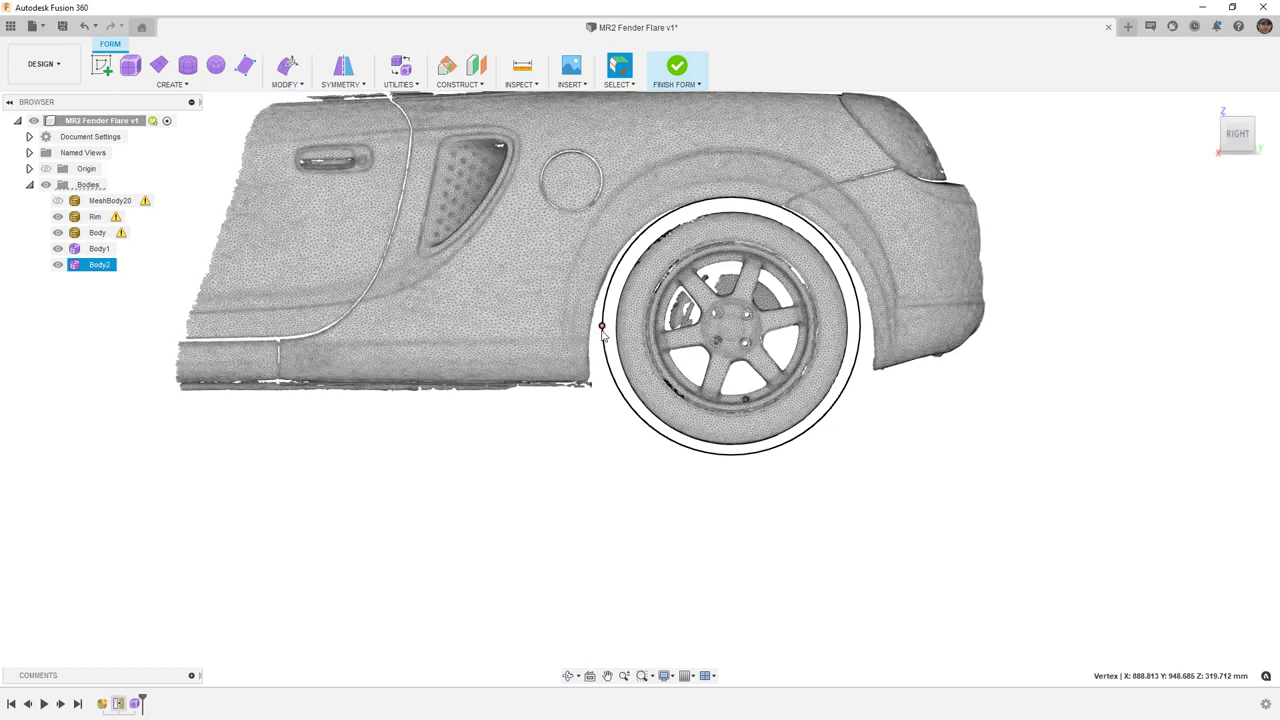
{"action": "left_click_drag", "start_coordinate": [586, 336], "coordinate": [811, 467]}
{"action": "left_click", "coordinate": [811, 467]}
{"action": "left_click", "coordinate": [597, 380]}
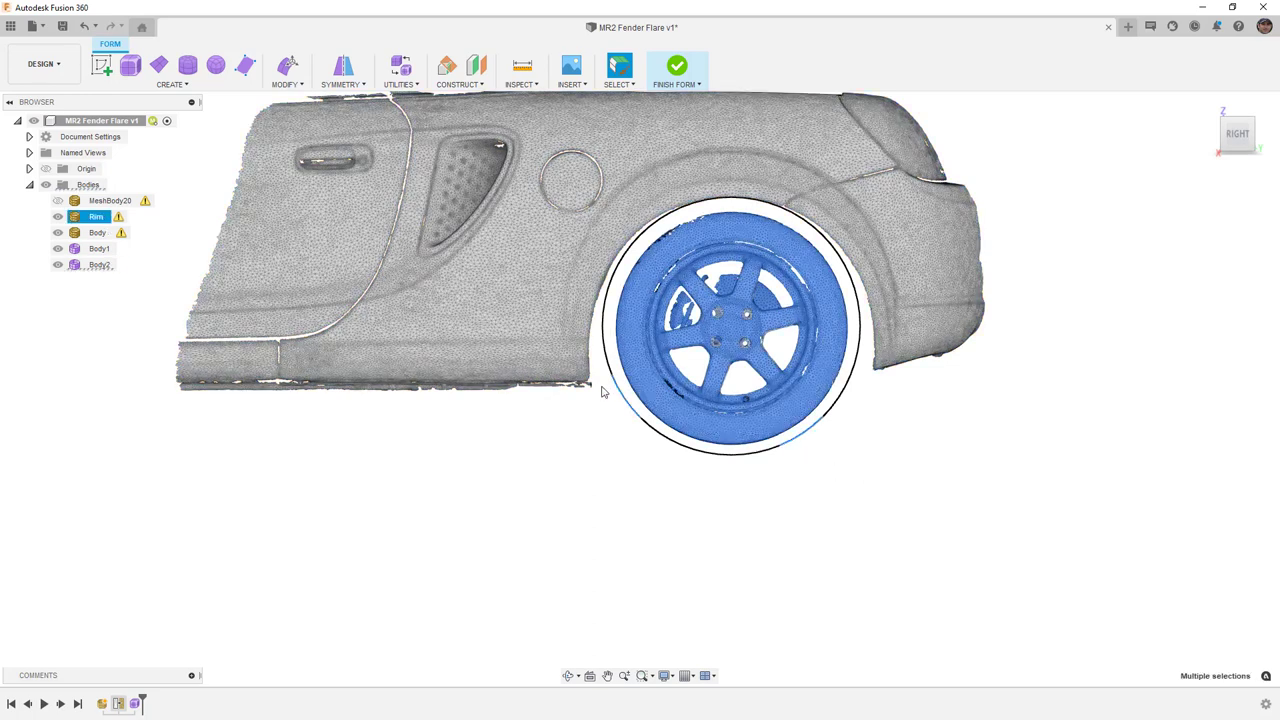
{"action": "key", "text": "Escape"}
Step: Switch to window selection and try to enclose the cylinder's lower half from the side view
{"action": "left_click", "coordinate": [628, 85]}
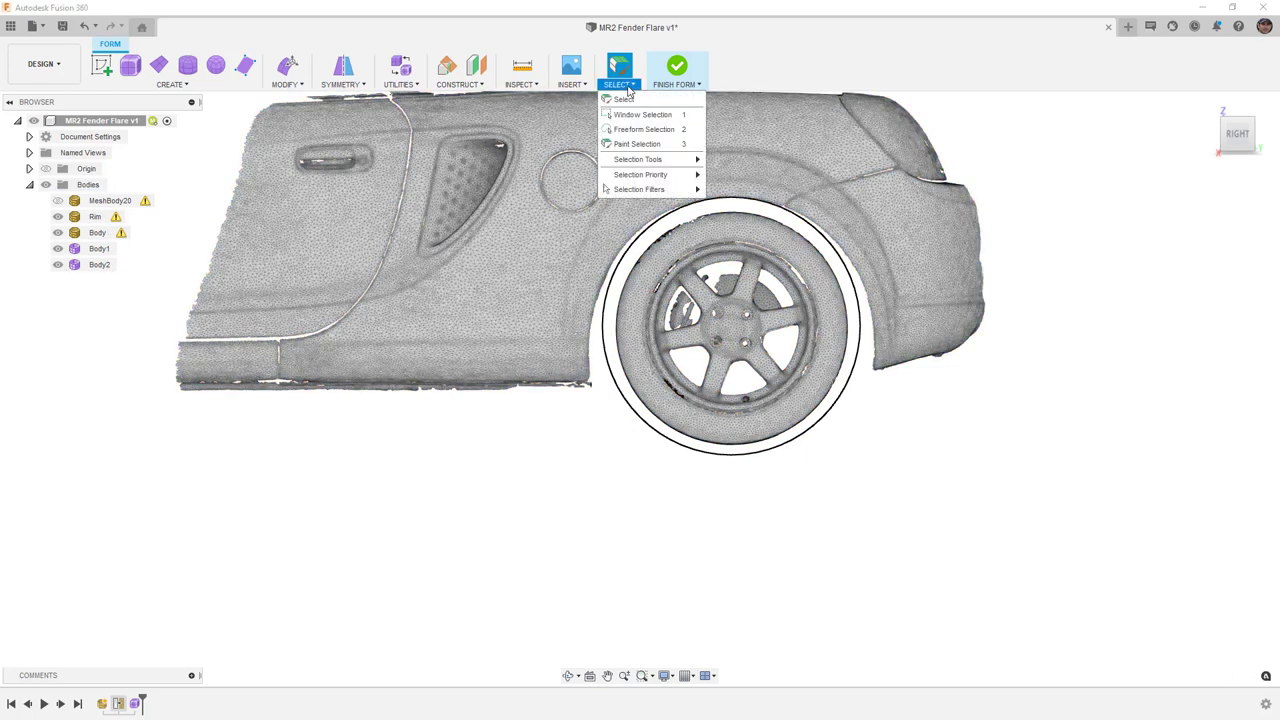
{"action": "left_click", "coordinate": [642, 114]}
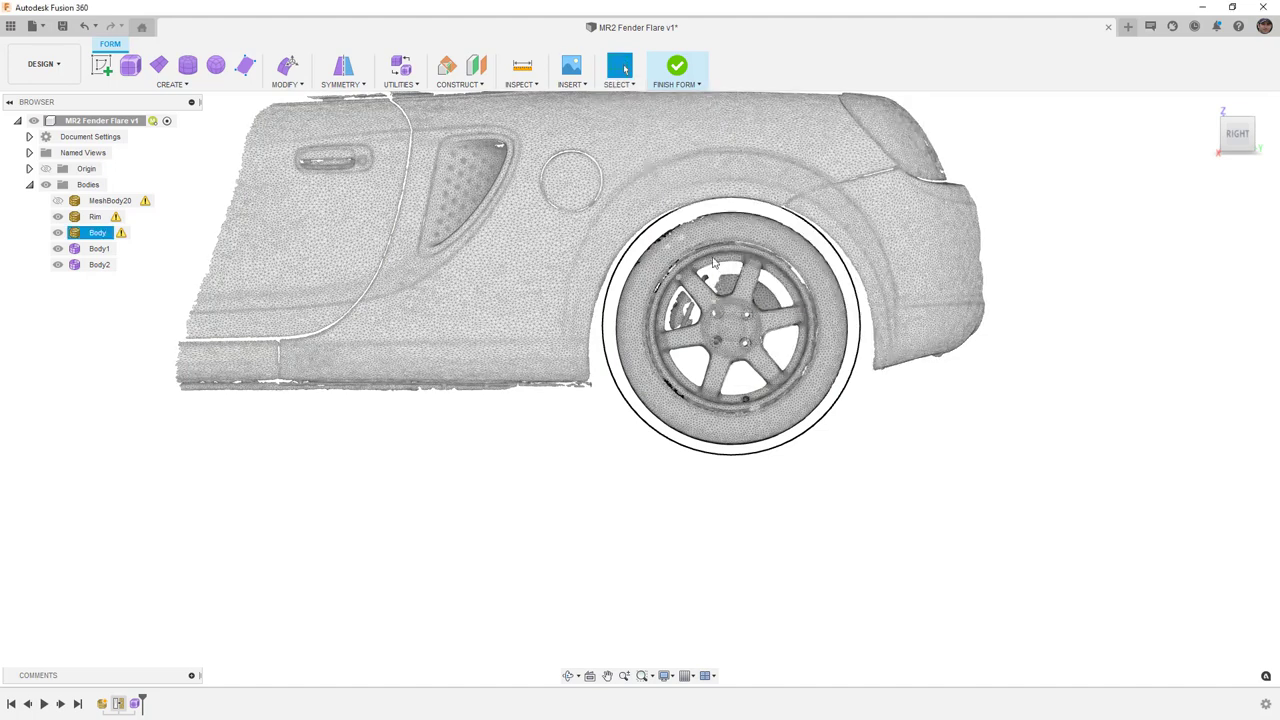
{"action": "left_click_drag", "start_coordinate": [929, 471], "coordinate": [563, 330]}
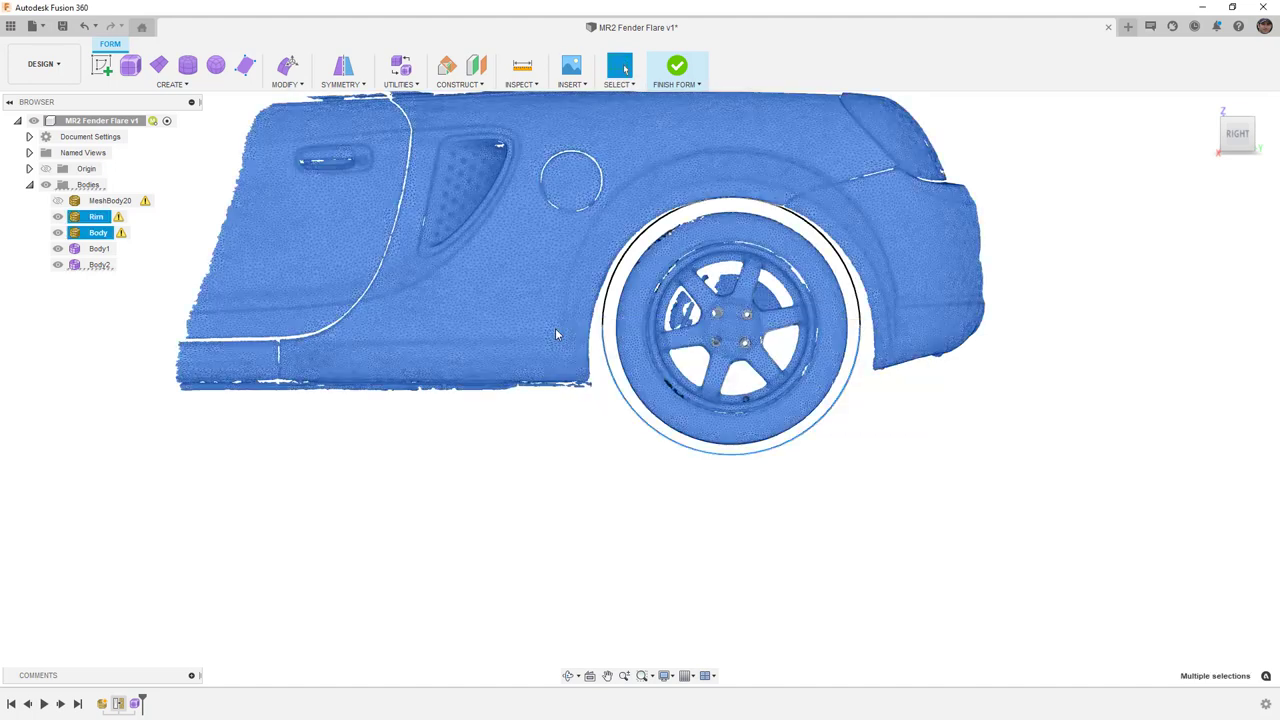
{"action": "left_click", "coordinate": [603, 434]}
{"action": "middle_click_drag", "start_coordinate": [605, 434], "coordinate": [629, 443], "text": "shift"}
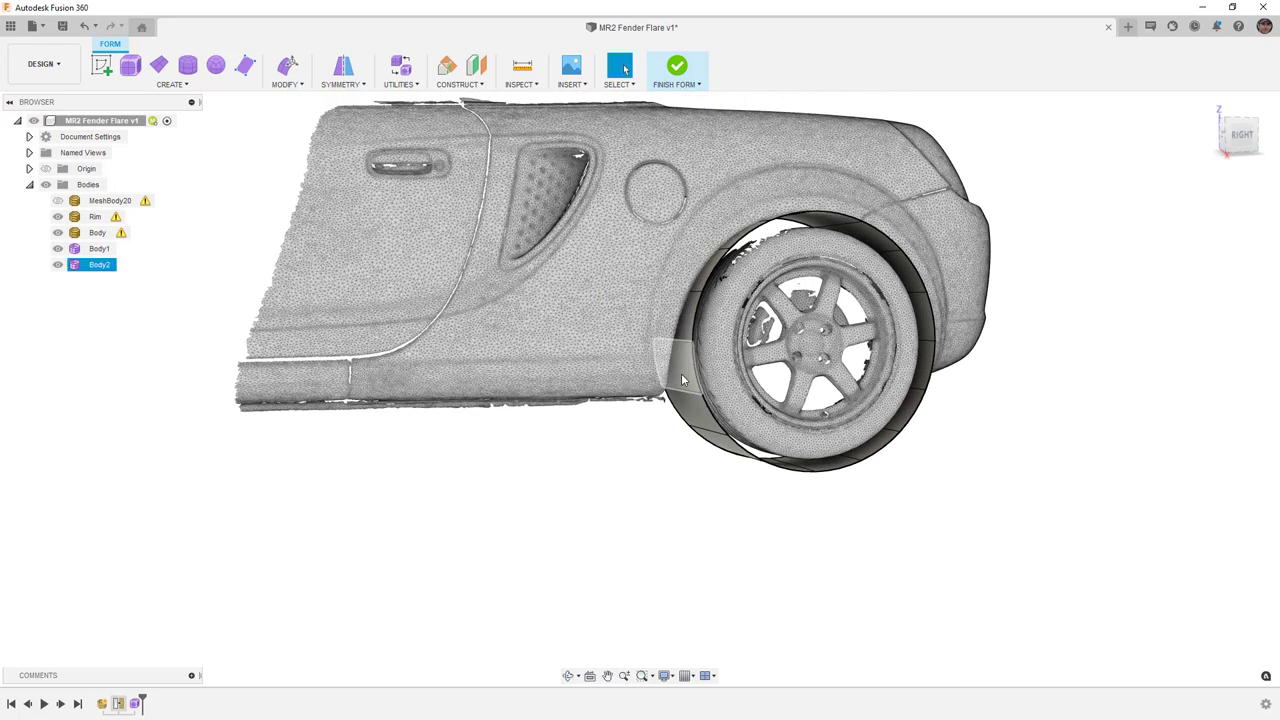
Step: Exclude mesh bodies from the selection filters so that scanned meshes cannot be picked
{"action": "left_click", "coordinate": [618, 84]}
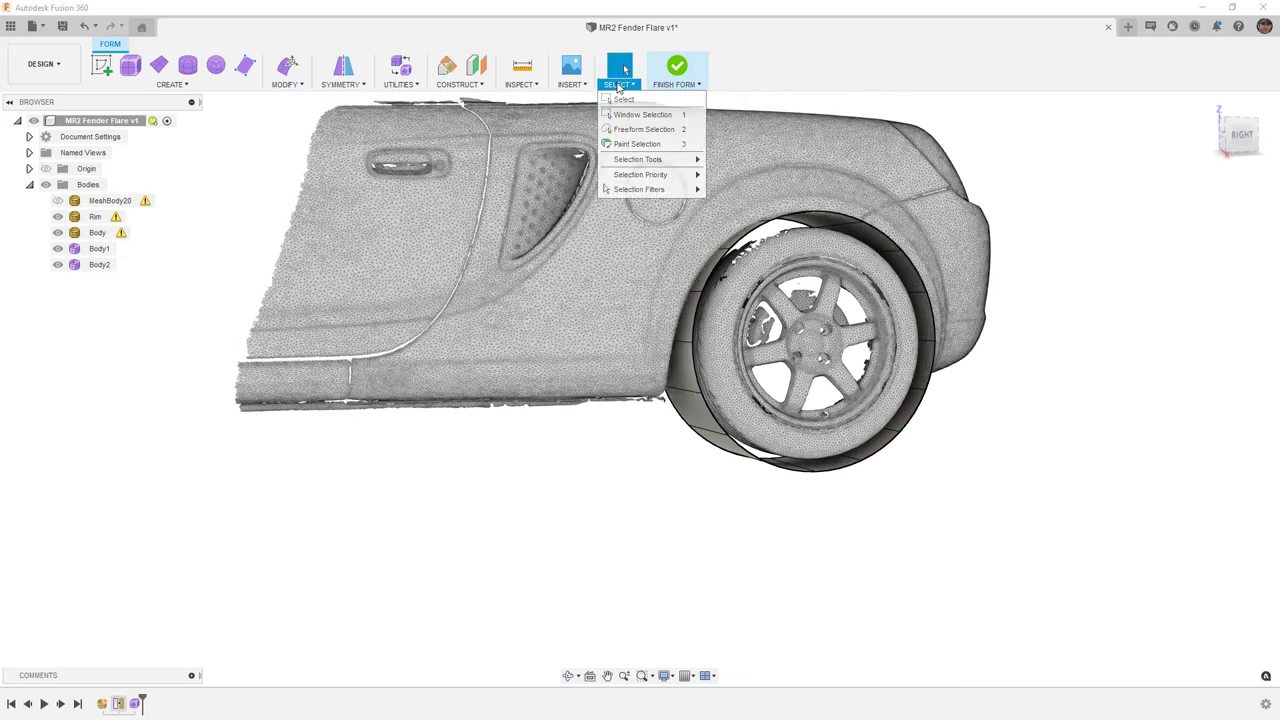
{"action": "mouse_move", "coordinate": [662, 191]}
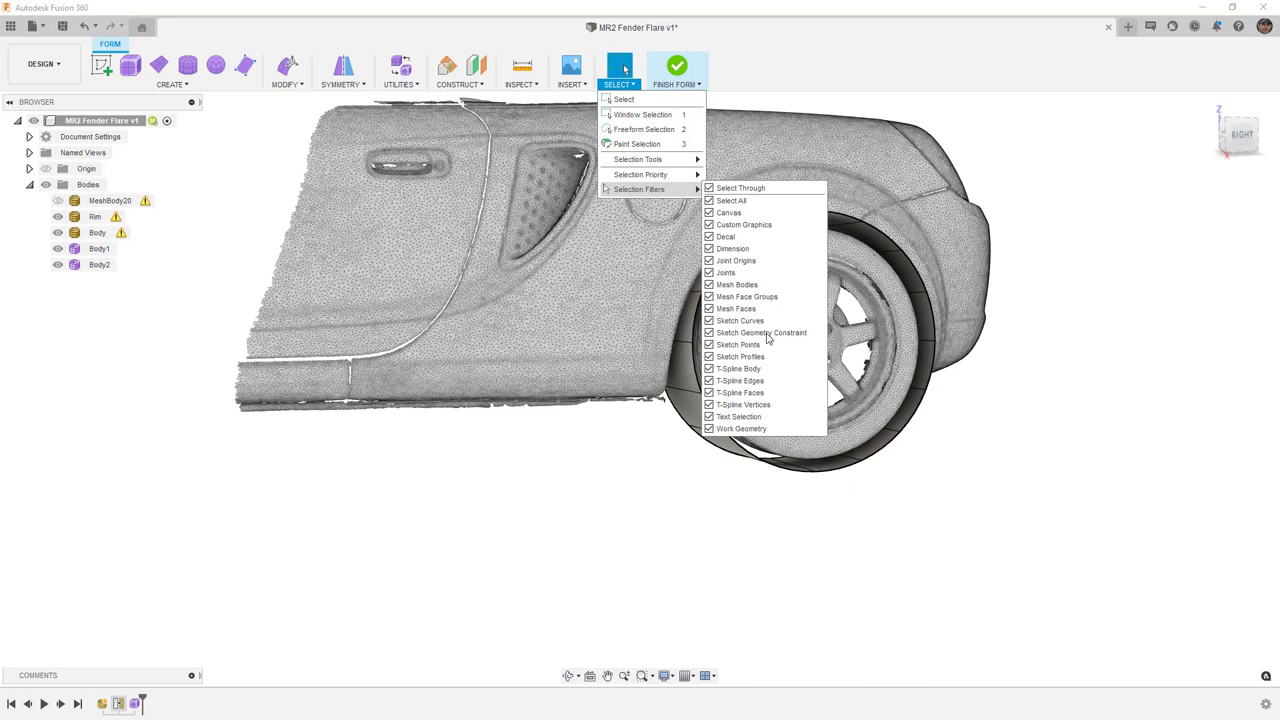
{"action": "left_click", "coordinate": [709, 285]}
{"action": "left_click", "coordinate": [1008, 503]}
Step: Window-select the faces of the cylinder's lower half from the side view and delete them
{"action": "left_click", "coordinate": [1242, 137]}
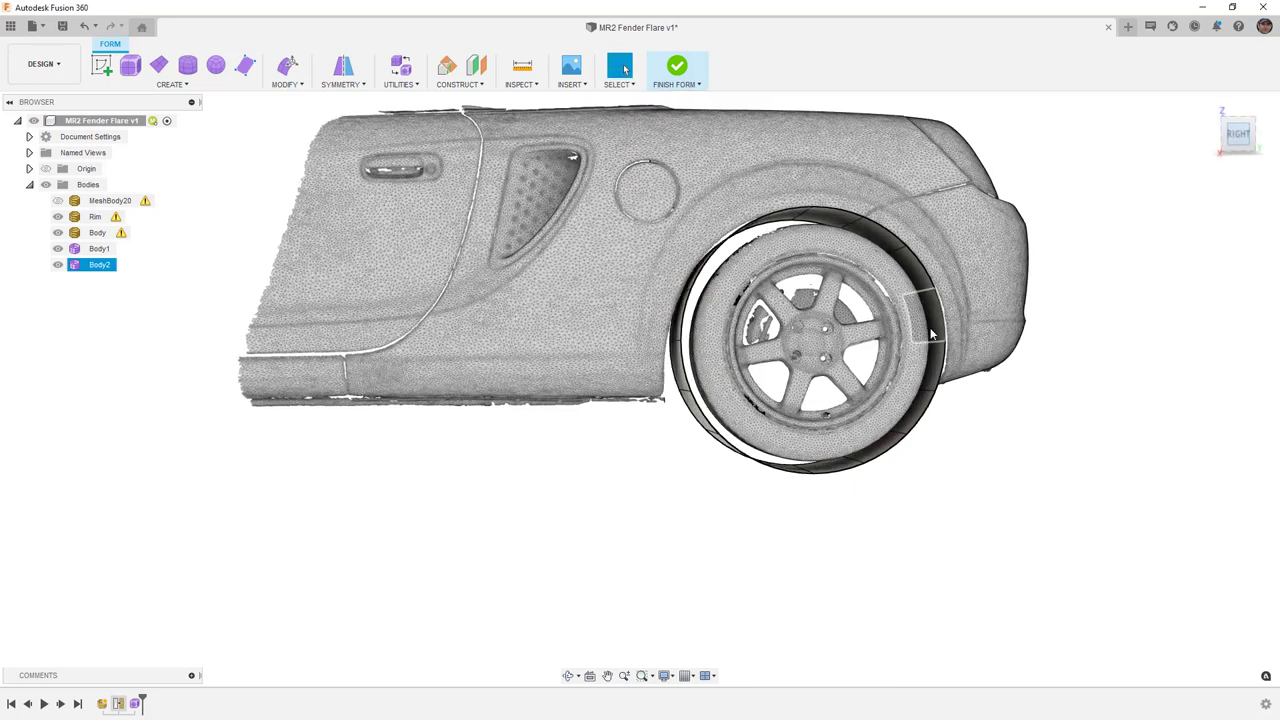
{"action": "left_click_drag", "start_coordinate": [1014, 571], "coordinate": [574, 342]}
{"action": "middle_click_drag", "start_coordinate": [590, 372], "coordinate": [614, 380], "text": "shift"}
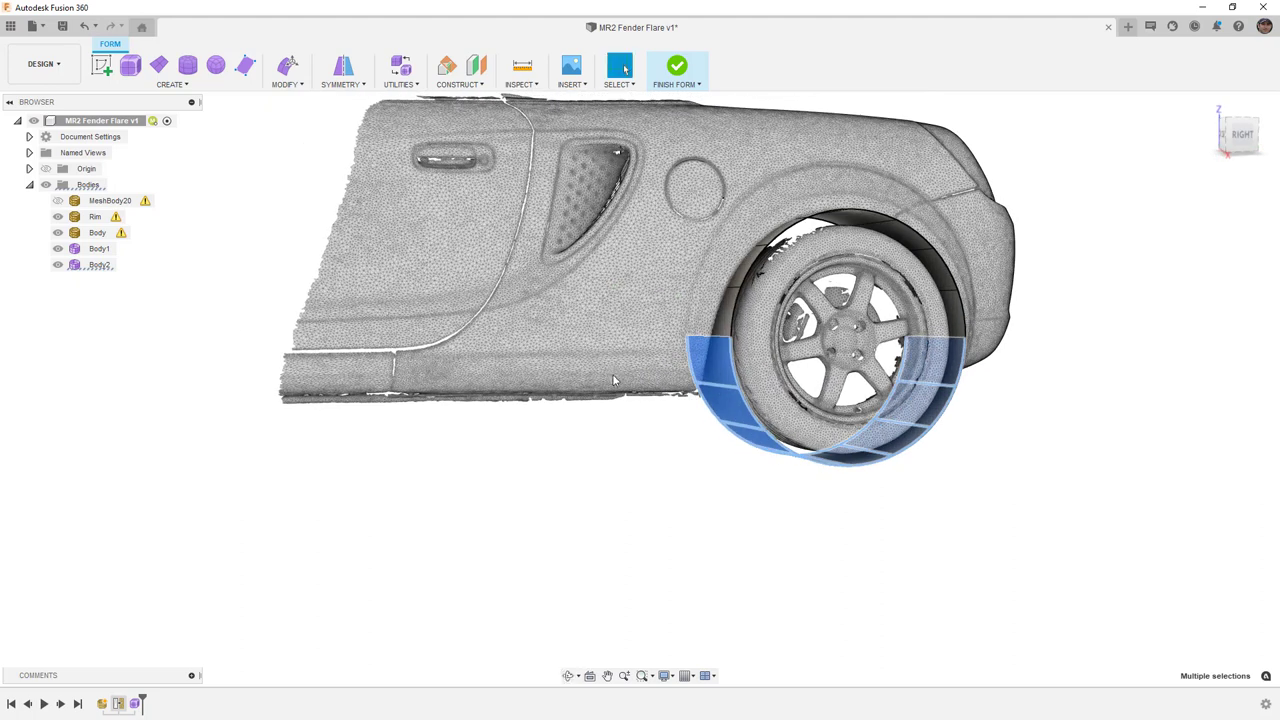
{"action": "key", "text": "v"}
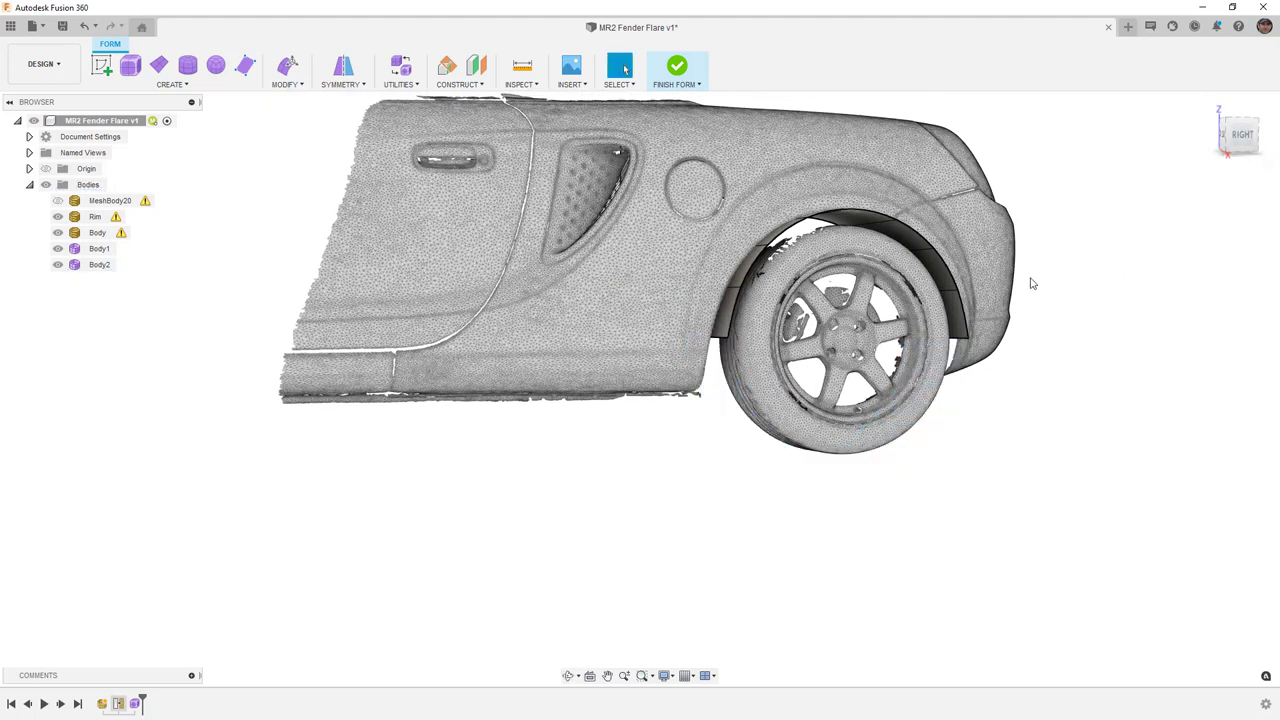
{"action": "middle_click_drag", "start_coordinate": [960, 285], "coordinate": [920, 282], "text": "shift"}
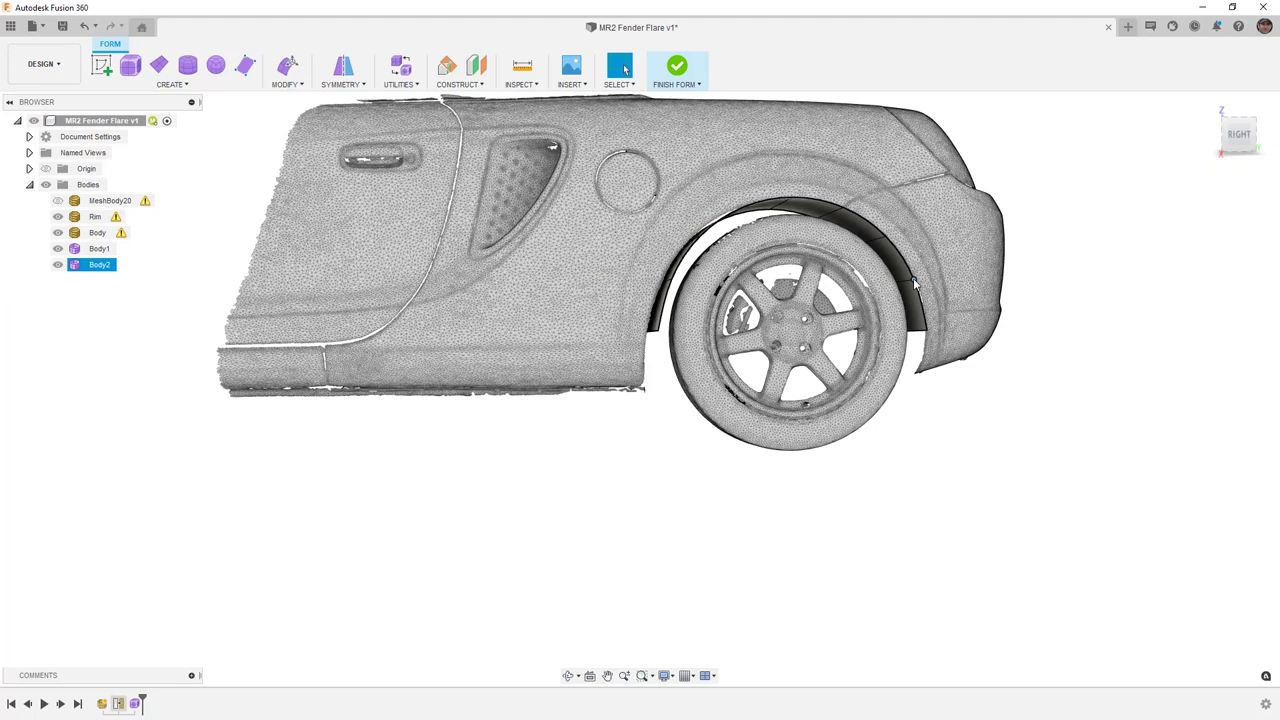
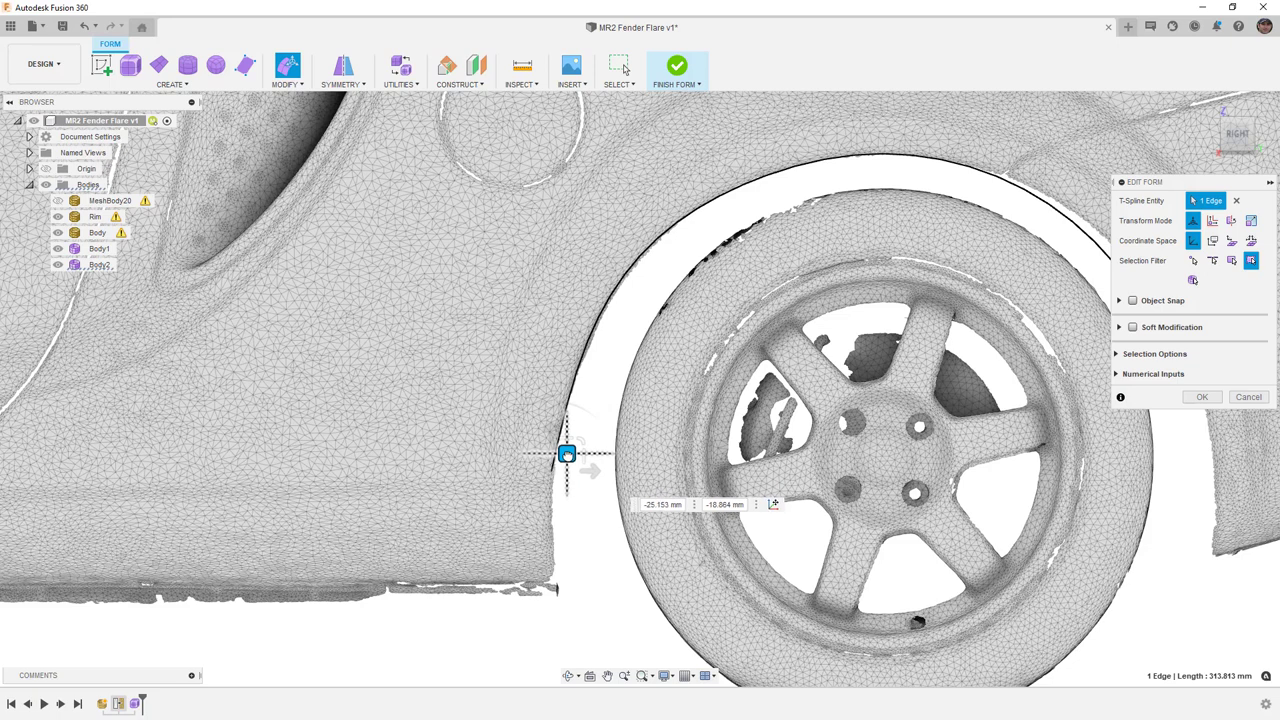
Step: Move the arch's two rear cross edges outward to follow the wheel opening, by about 7 mm and 17 mm horizontally
{"action": "middle_click_drag", "start_coordinate": [678, 264], "coordinate": [560, 236]}
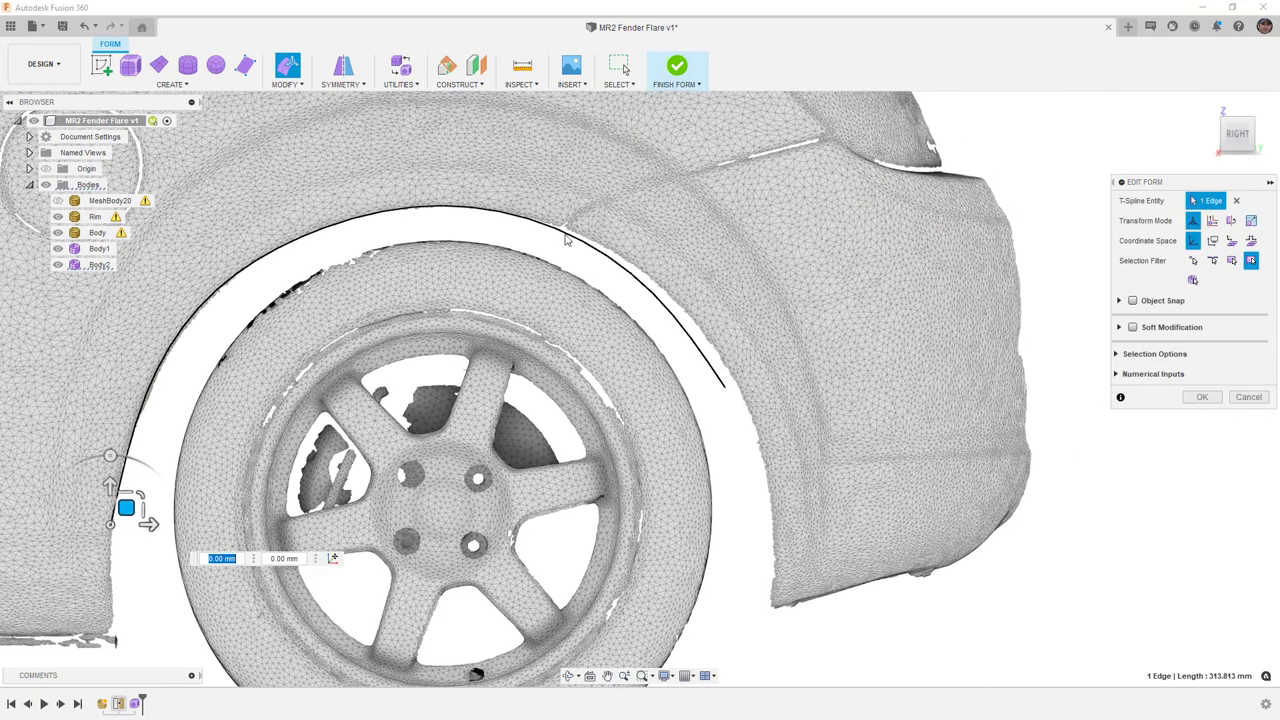
{"action": "left_click", "coordinate": [563, 243]}
{"action": "left_click_drag", "start_coordinate": [570, 212], "coordinate": [578, 212]}
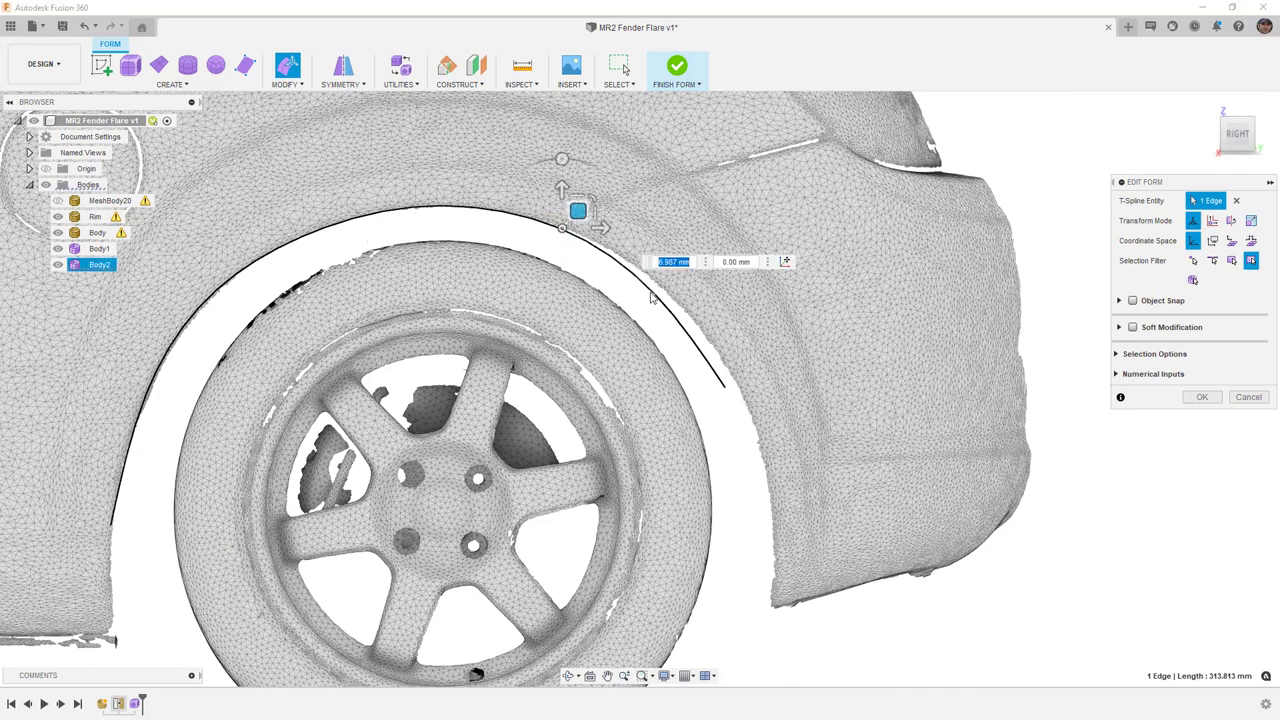
{"action": "left_click_drag", "start_coordinate": [628, 262], "coordinate": [757, 369]}
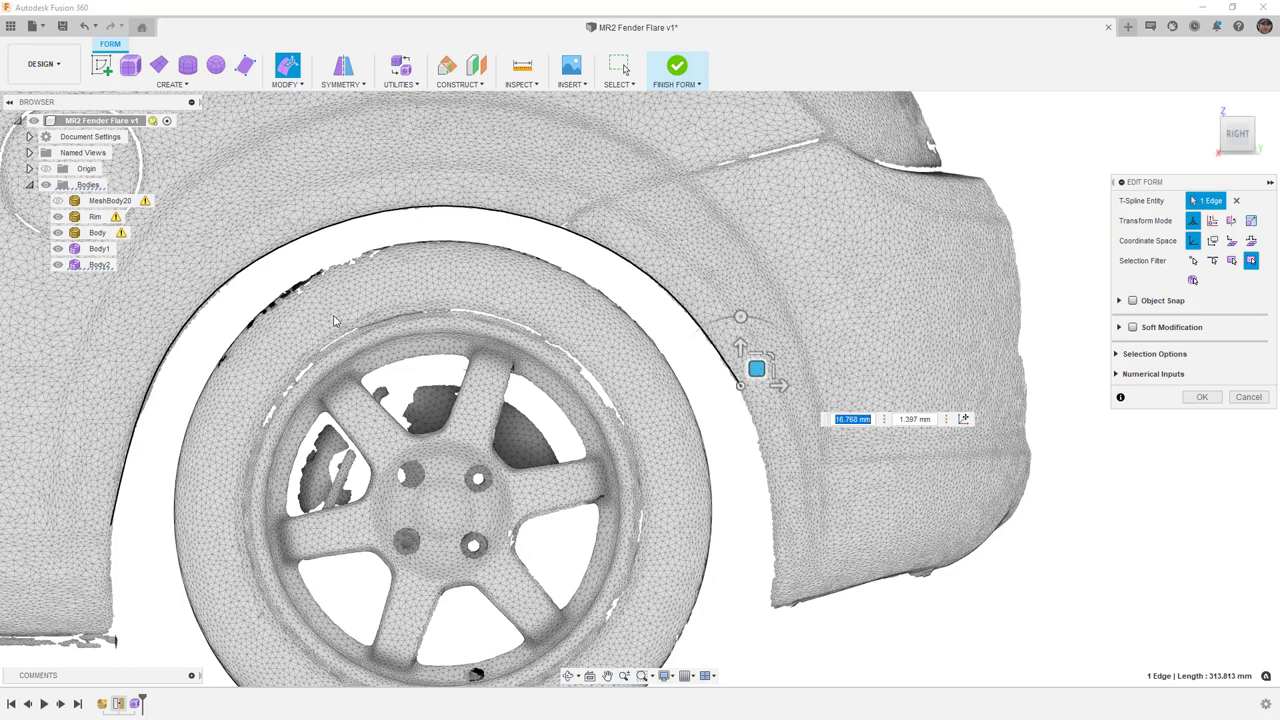
Step: Nudge the two cross edges on the front side of the arch by about 1 to 2 mm to match the wheel opening
{"action": "left_click", "coordinate": [202, 314]}
{"action": "left_click_drag", "start_coordinate": [231, 273], "coordinate": [233, 276]}
{"action": "left_click", "coordinate": [148, 400]}
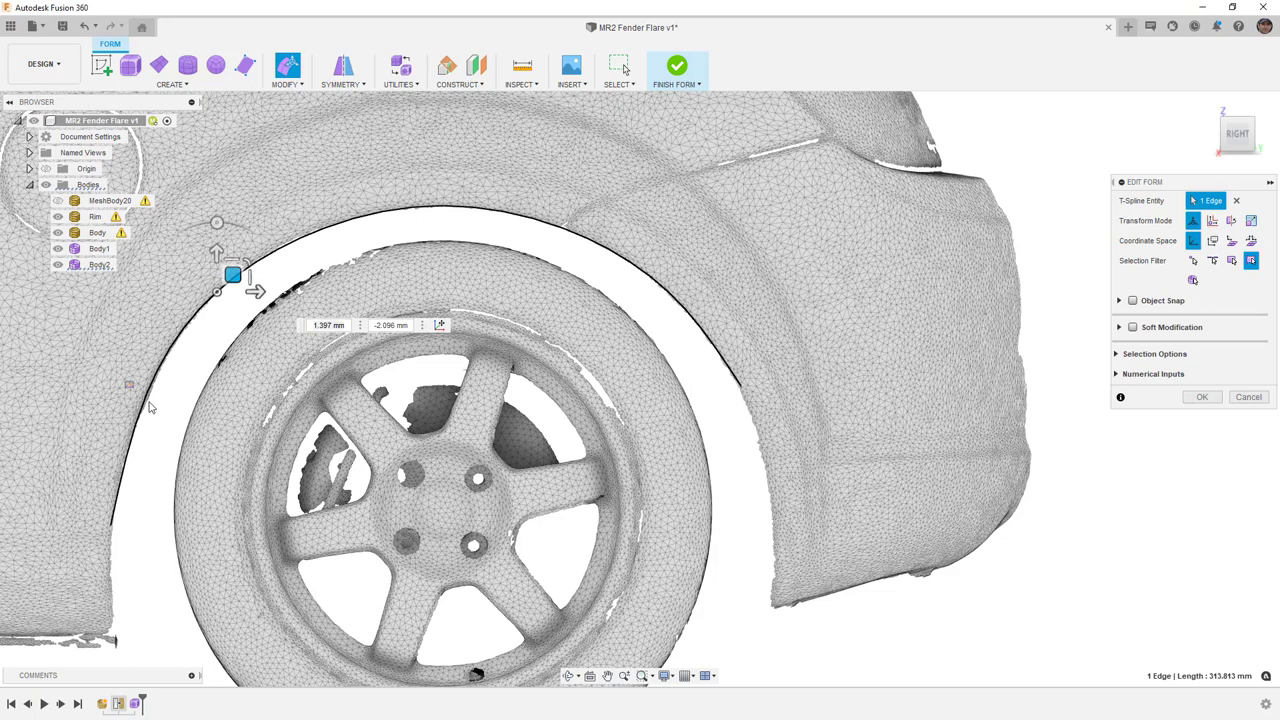
{"action": "left_click_drag", "start_coordinate": [161, 377], "coordinate": [161, 381]}
{"action": "scroll", "coordinate": [497, 304], "scroll_direction": "down", "scroll_amount": 1}
{"action": "scroll", "coordinate": [497, 305], "scroll_direction": "down", "scroll_amount": 1}
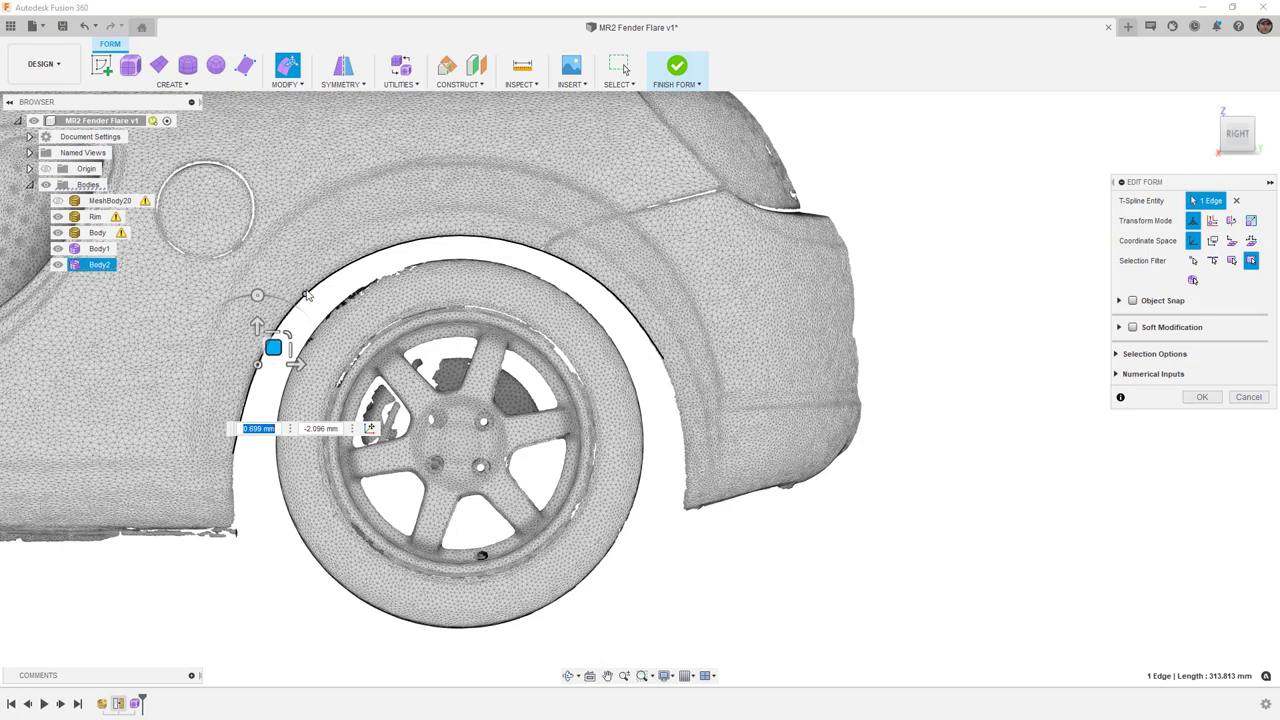
Step: Try to enlarge the whole arch slightly by transforming all of its edges together
{"action": "left_click", "coordinate": [831, 488]}
{"action": "left_click_drag", "start_coordinate": [196, 190], "coordinate": [805, 640]}
{"action": "left_click_drag", "start_coordinate": [461, 283], "coordinate": [468, 291]}
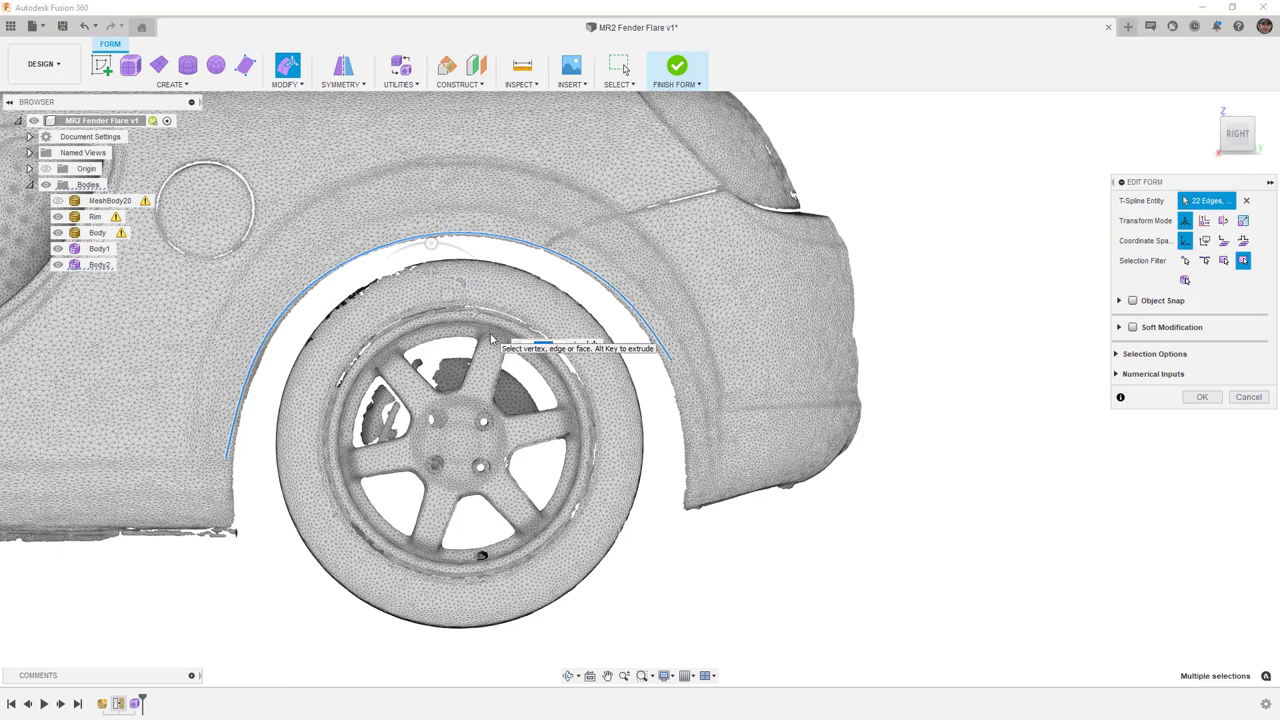
{"action": "left_click", "coordinate": [976, 512]}
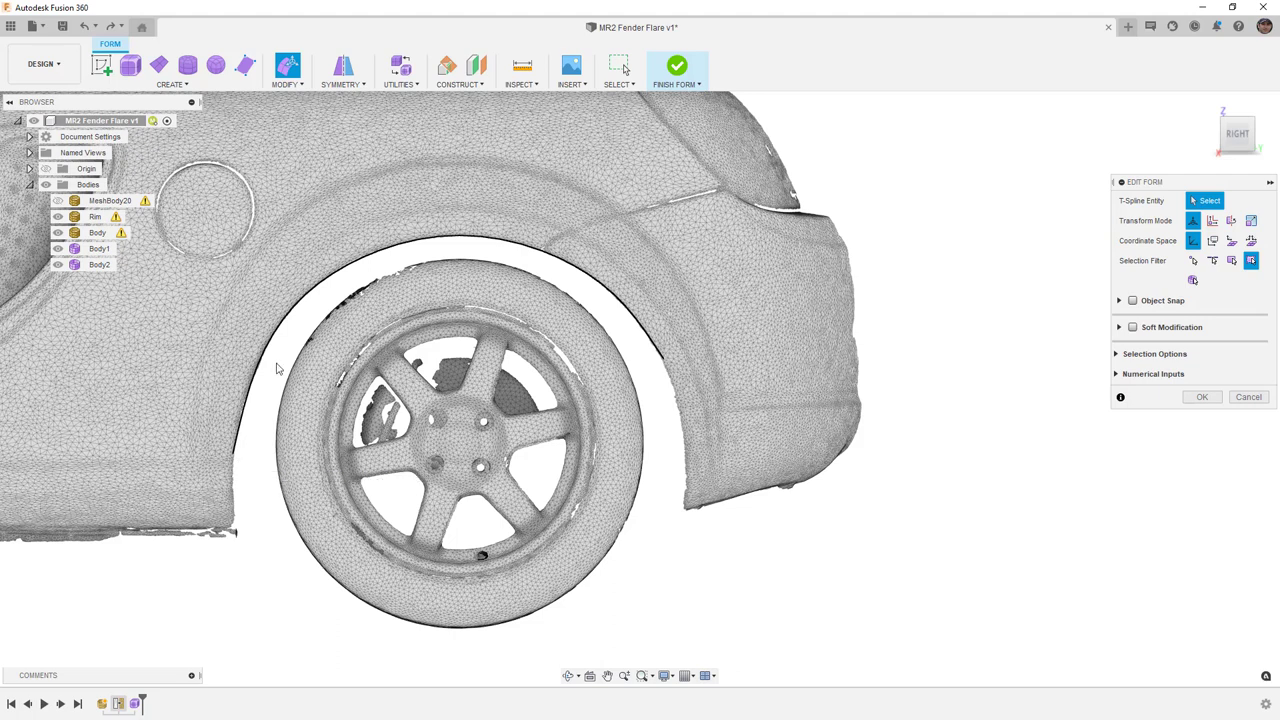
Step: Select the arch's seven outer-side edges and extrude them outward as a flange by scaling to about 1.163
{"action": "mouse_move", "coordinate": [260, 382]}
{"action": "middle_mouse_down", "text": "shift"}
{"action": "mouse_move", "coordinate": [278, 384]}
{"action": "mouse_move", "coordinate": [238, 387]}
{"action": "middle_mouse_up", "text": "shift"}
{"action": "double_click", "coordinate": [230, 387]}
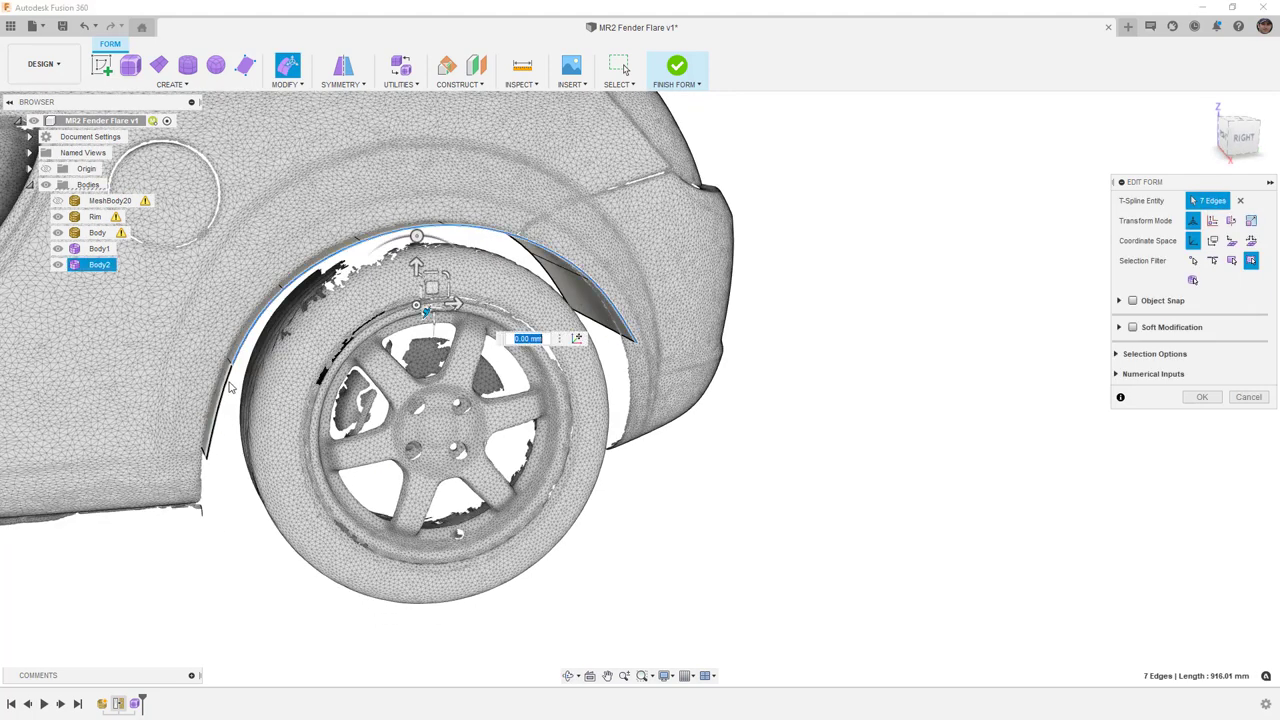
{"action": "left_click", "coordinate": [1242, 137]}
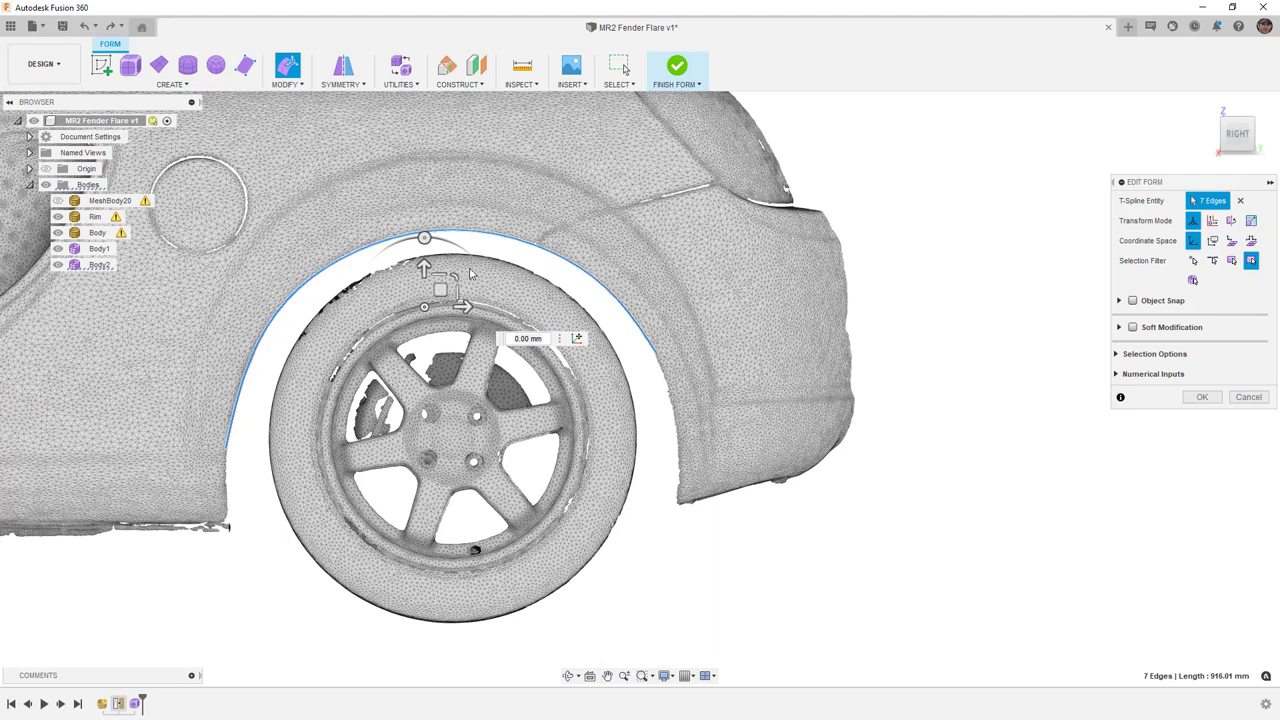
{"action": "left_click_drag", "start_coordinate": [454, 270], "coordinate": [455, 270], "text": "alt"}
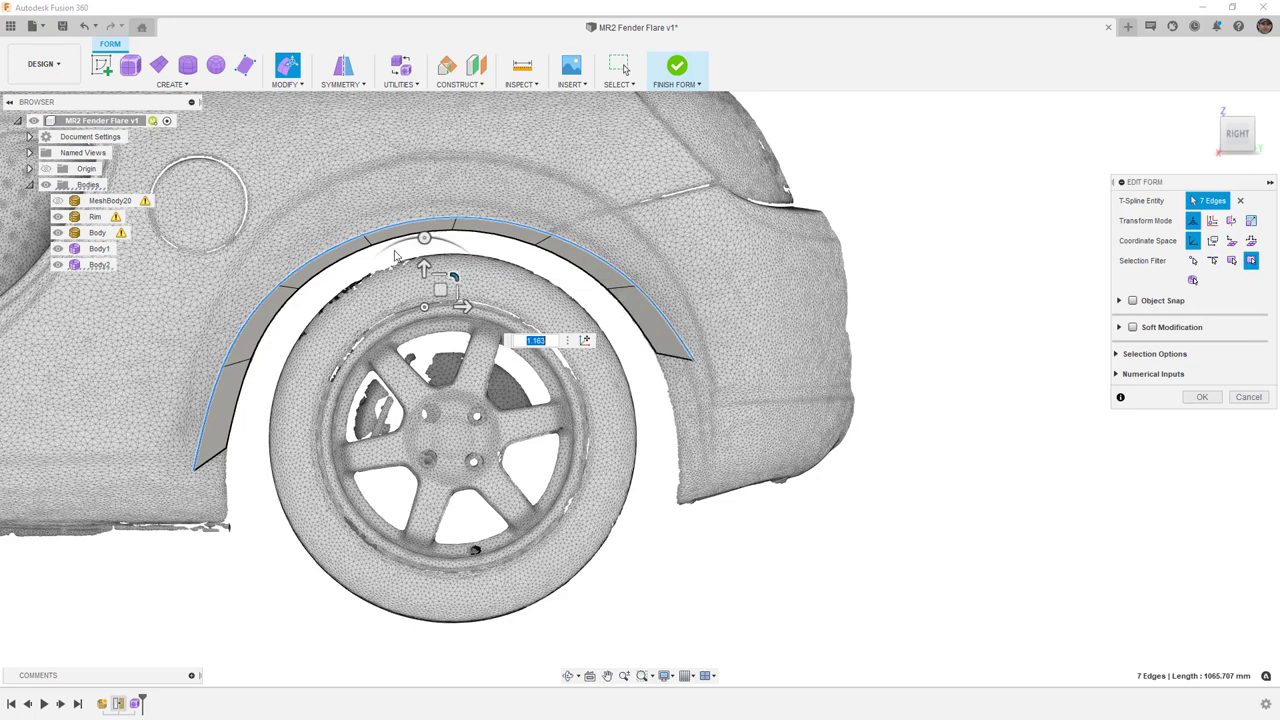
{"action": "scroll", "coordinate": [475, 248], "scroll_direction": "up", "scroll_amount": 3}
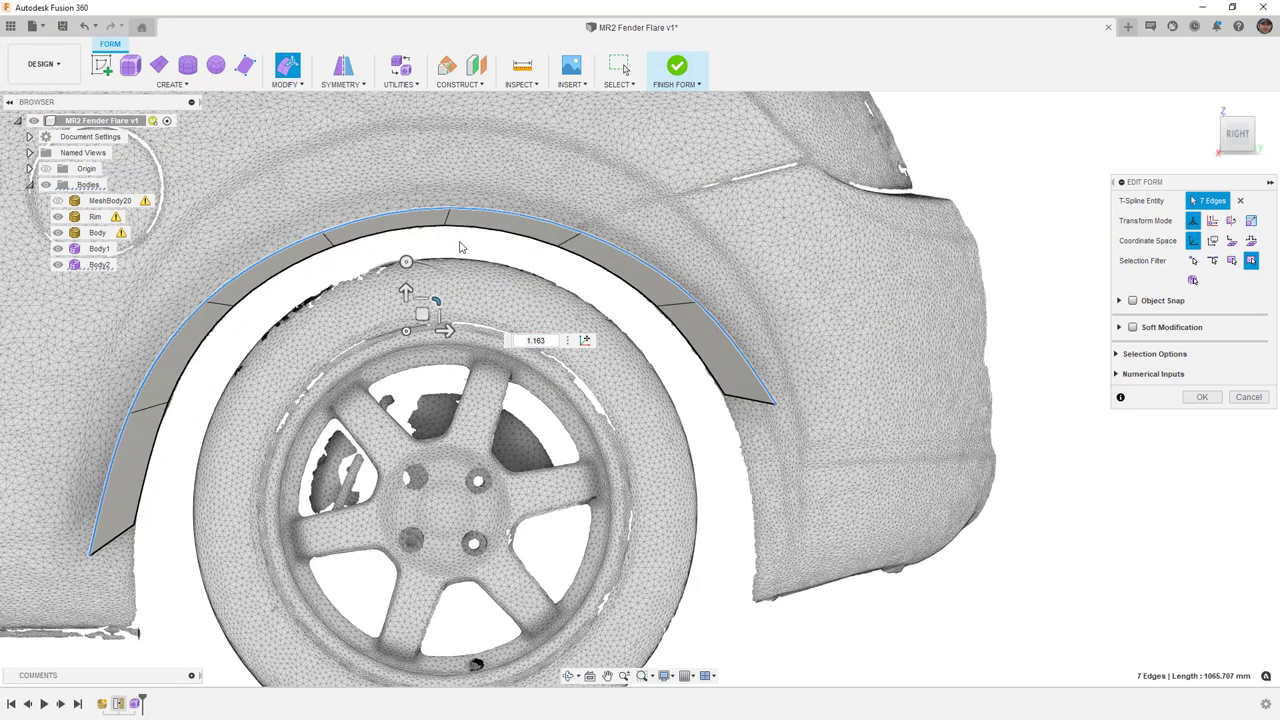
{"action": "key", "text": "Escape"}
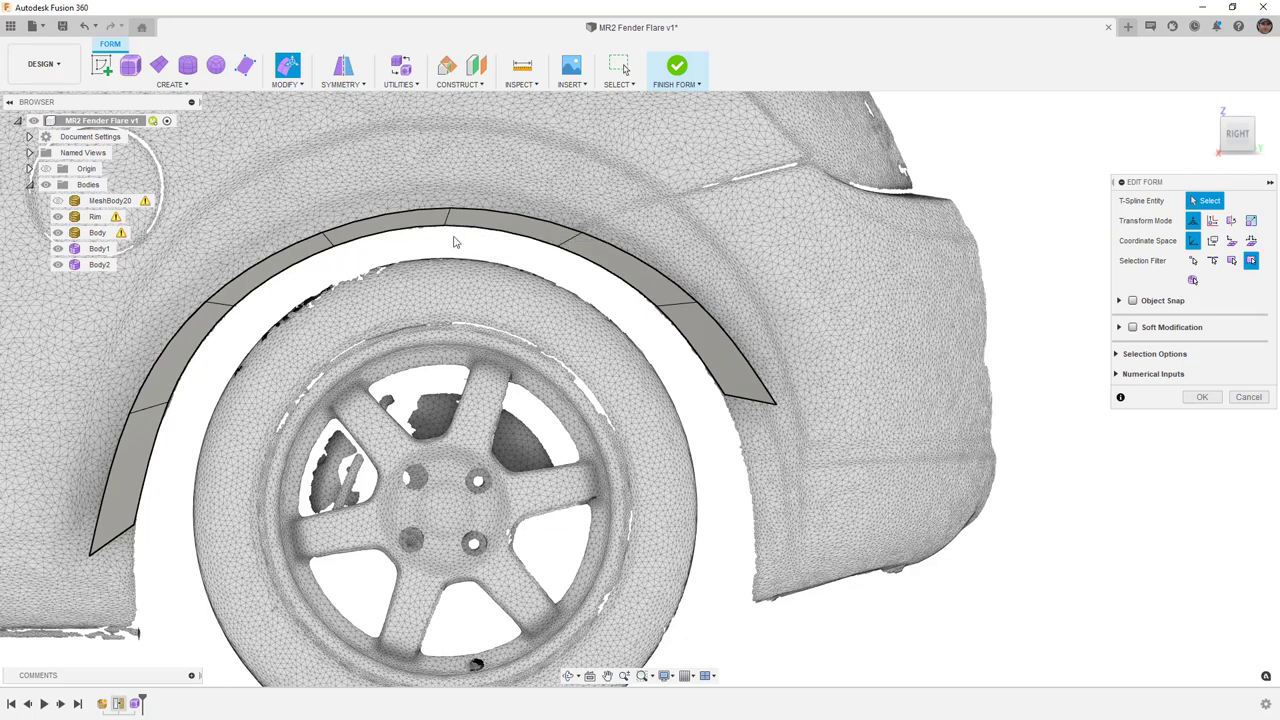
Step: Reposition the flange's three uppermost outer vertices so its width is even, shifting the top one about 11 mm toward the front
{"action": "left_click", "coordinate": [450, 211]}
{"action": "left_click_drag", "start_coordinate": [466, 192], "coordinate": [455, 188]}
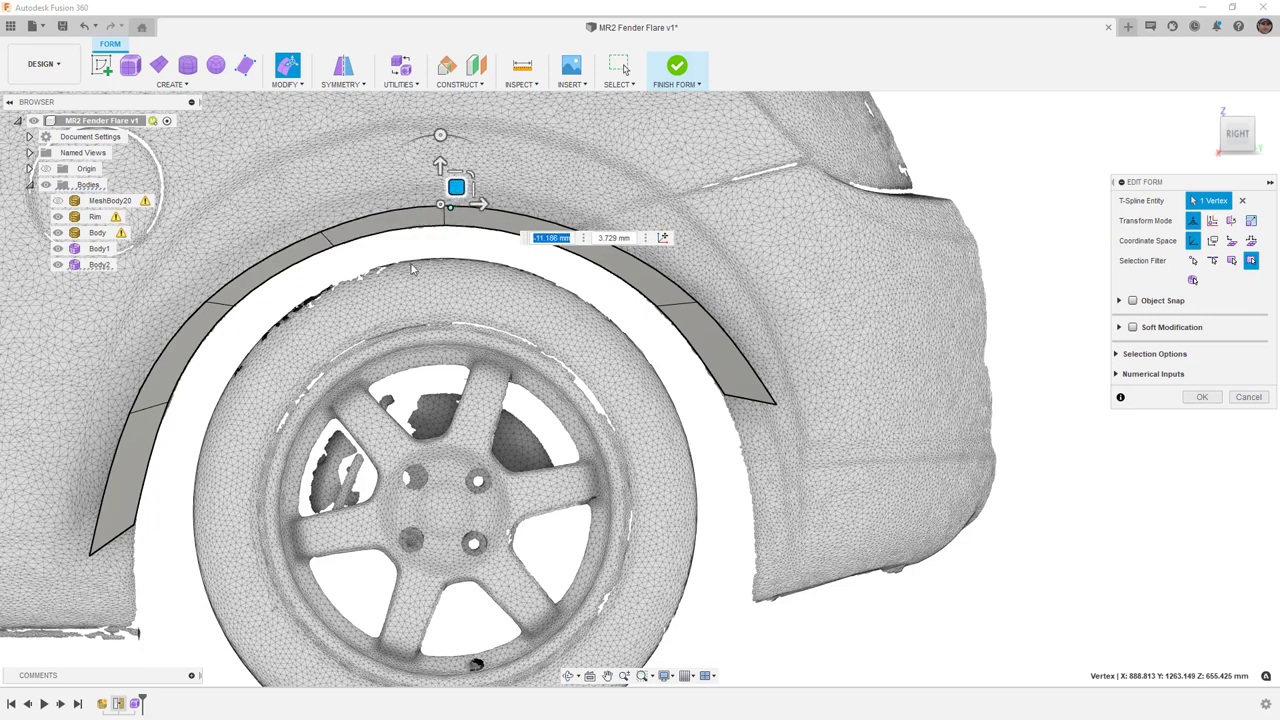
{"action": "left_click", "coordinate": [321, 230]}
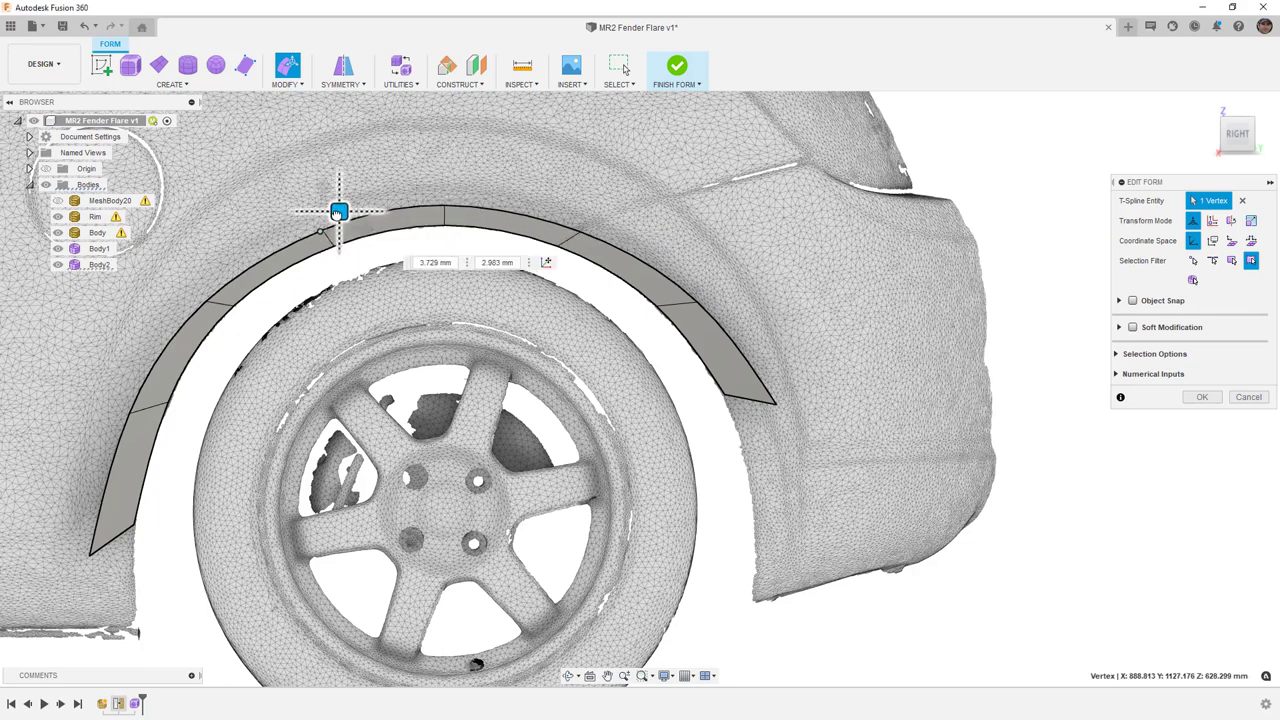
{"action": "left_click_drag", "start_coordinate": [339, 213], "coordinate": [339, 210]}
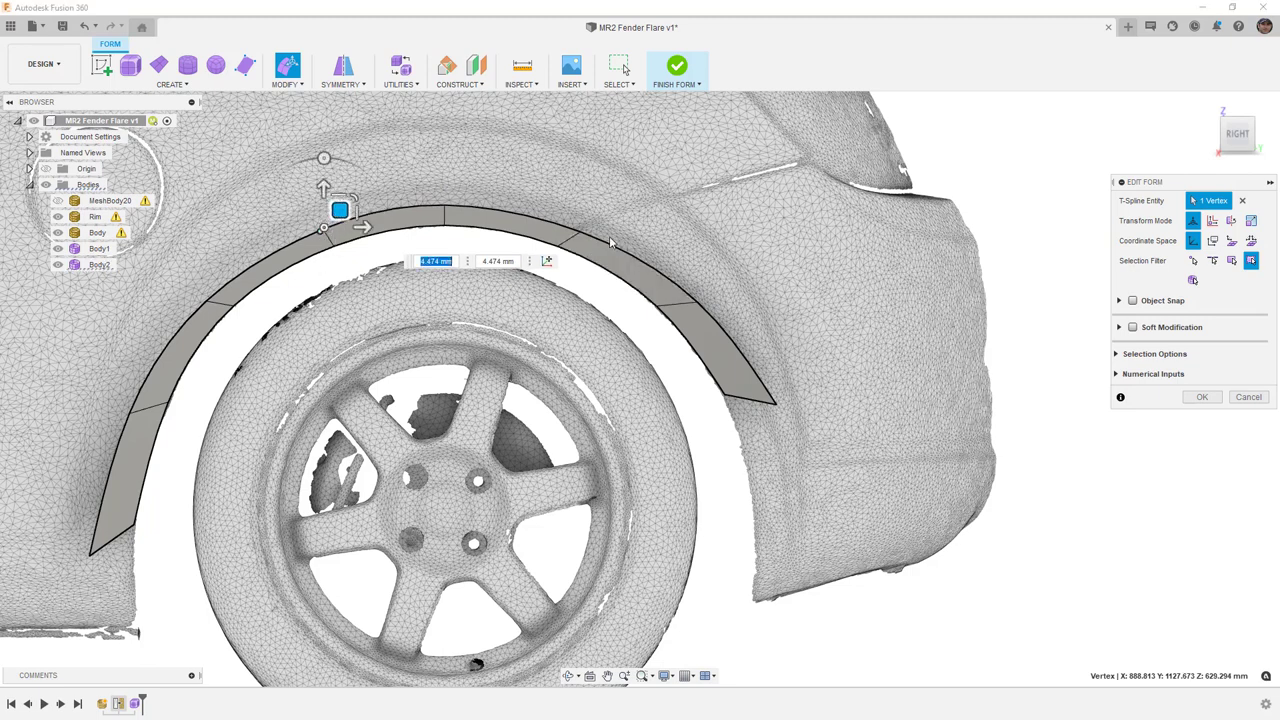
{"action": "left_click", "coordinate": [580, 232]}
{"action": "left_click_drag", "start_coordinate": [592, 215], "coordinate": [584, 212]}
Step: Pull the flange's lower outer vertices and both end vertices in toward the wheel opening to even out the flange width
{"action": "left_click_drag", "start_coordinate": [697, 305], "coordinate": [681, 268]}
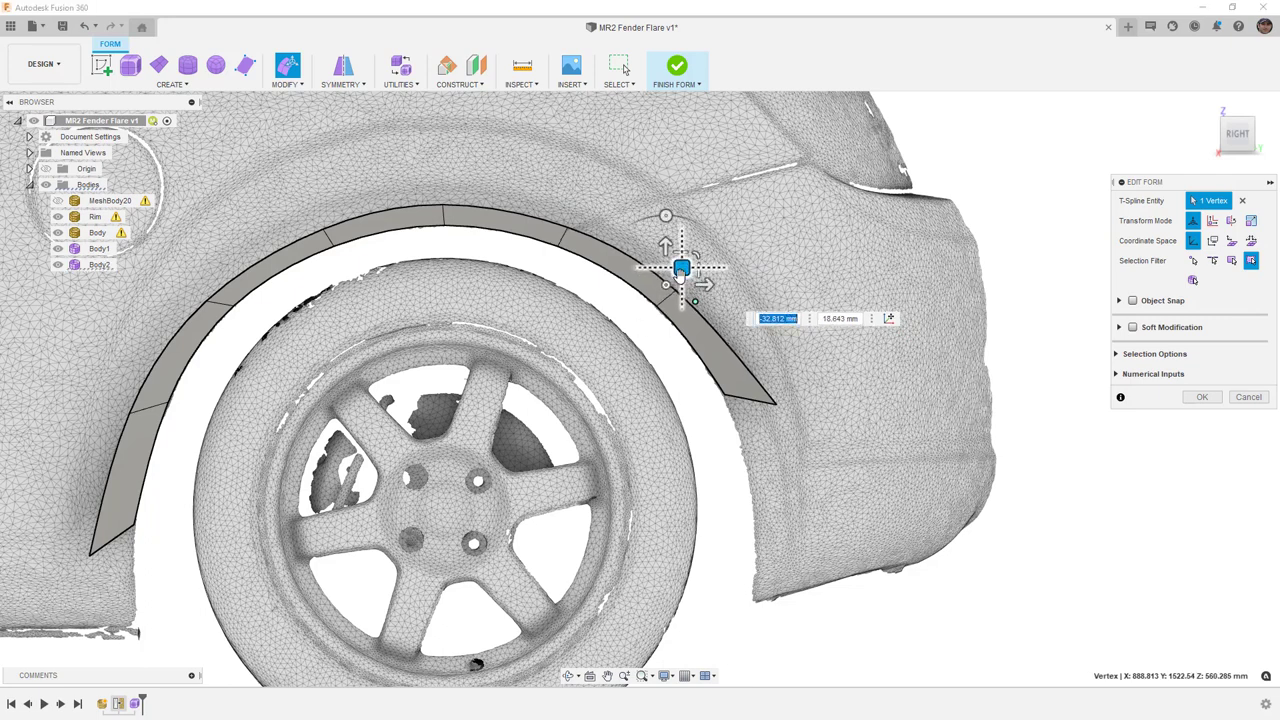
{"action": "left_click_drag", "start_coordinate": [213, 297], "coordinate": [238, 271]}
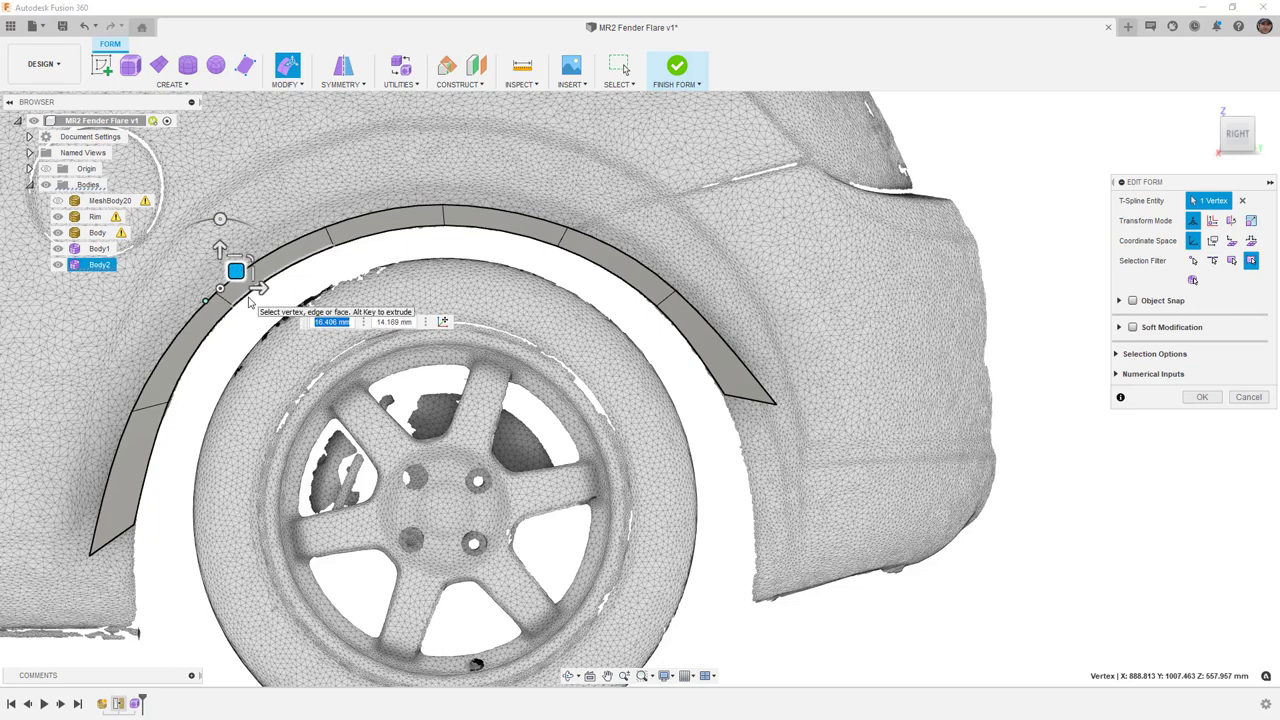
{"action": "left_click", "coordinate": [776, 403]}
{"action": "left_click_drag", "start_coordinate": [791, 389], "coordinate": [761, 368]}
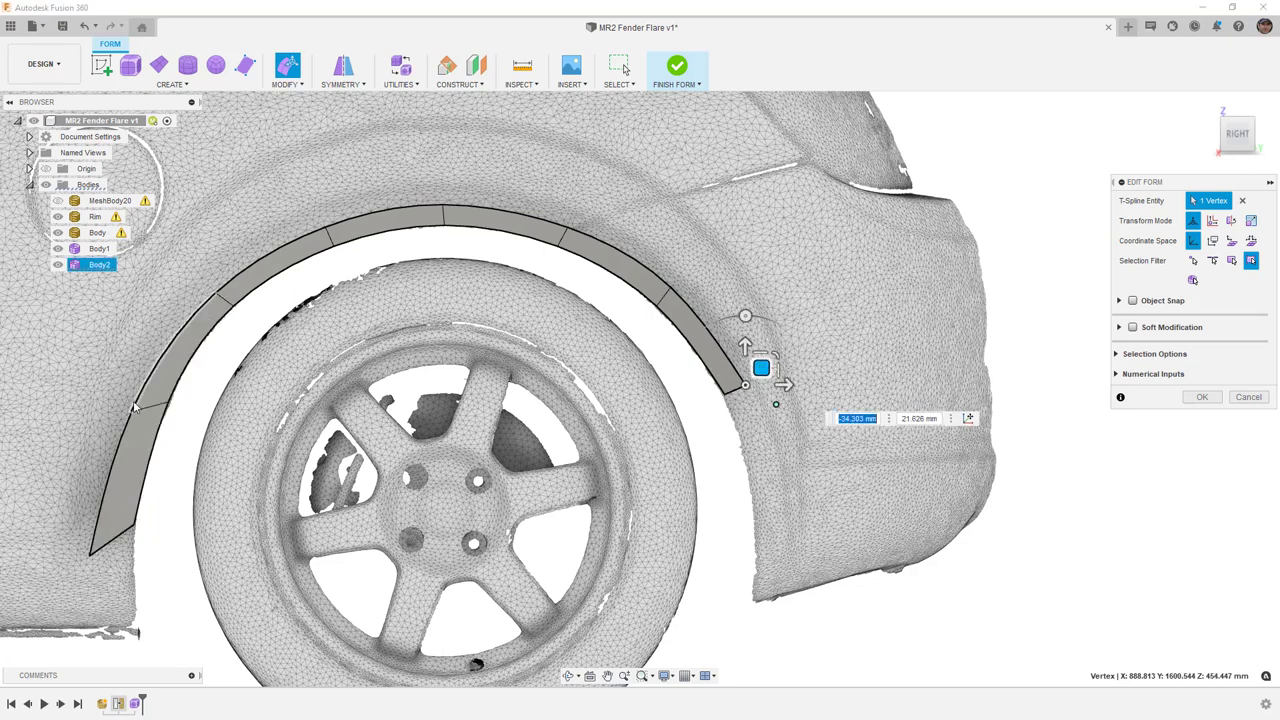
{"action": "left_click_drag", "start_coordinate": [132, 412], "coordinate": [163, 368]}
{"action": "left_click_drag", "start_coordinate": [91, 549], "coordinate": [119, 508]}
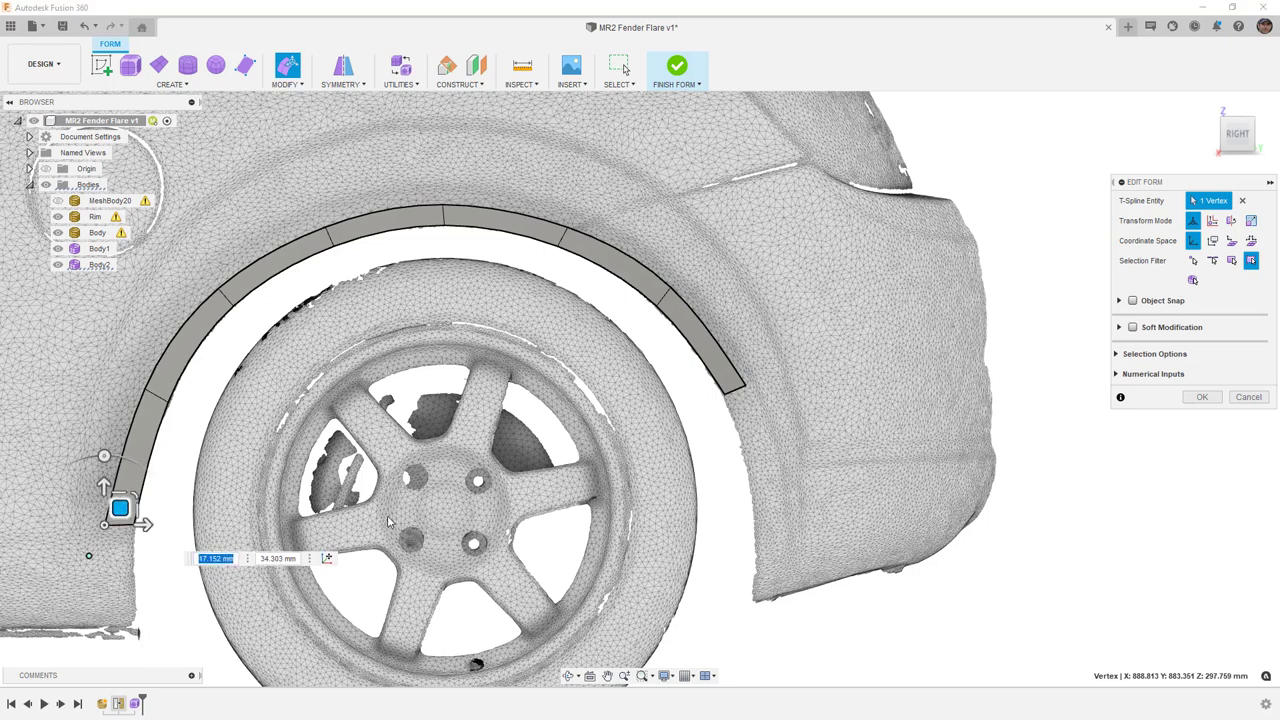
Step: Fine-tune the outer flange vertices for a smooth curve, shifting the rear shoulder vertex about 2 mm rearward and slightly down
{"action": "scroll", "coordinate": [407, 498], "scroll_direction": "down", "scroll_amount": 2}
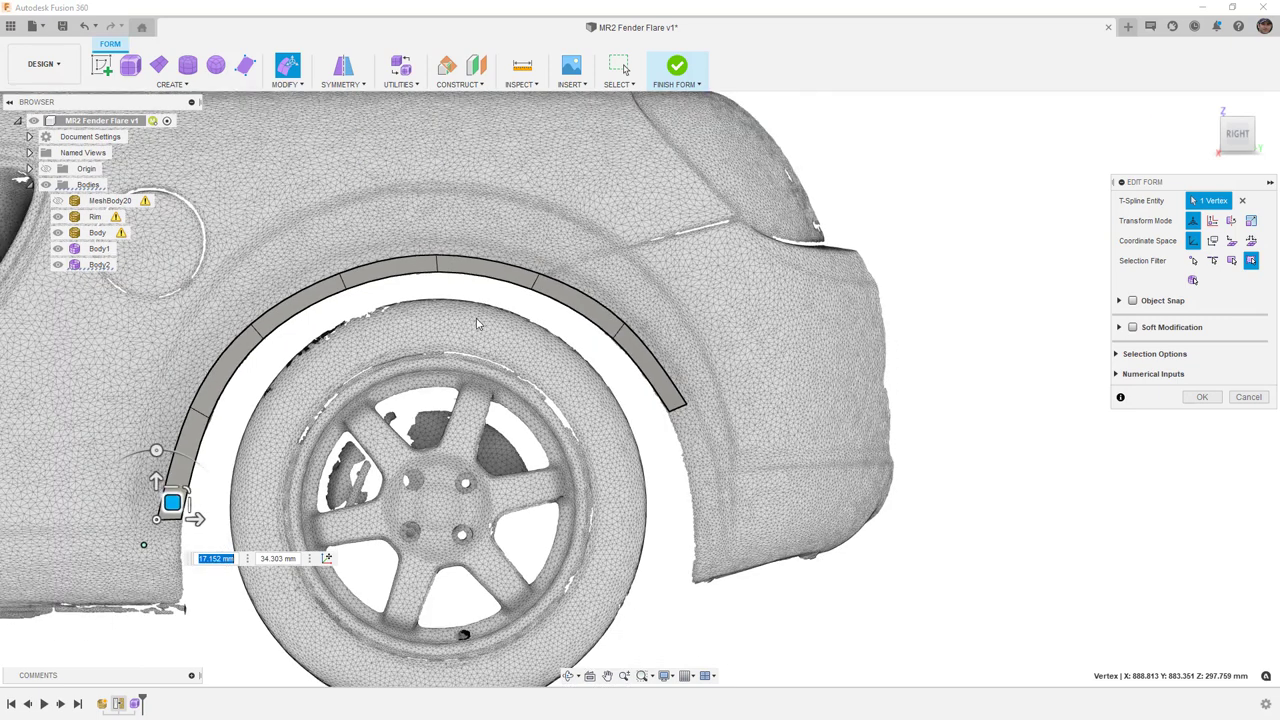
{"action": "scroll", "coordinate": [371, 300], "scroll_direction": "up", "scroll_amount": 5}
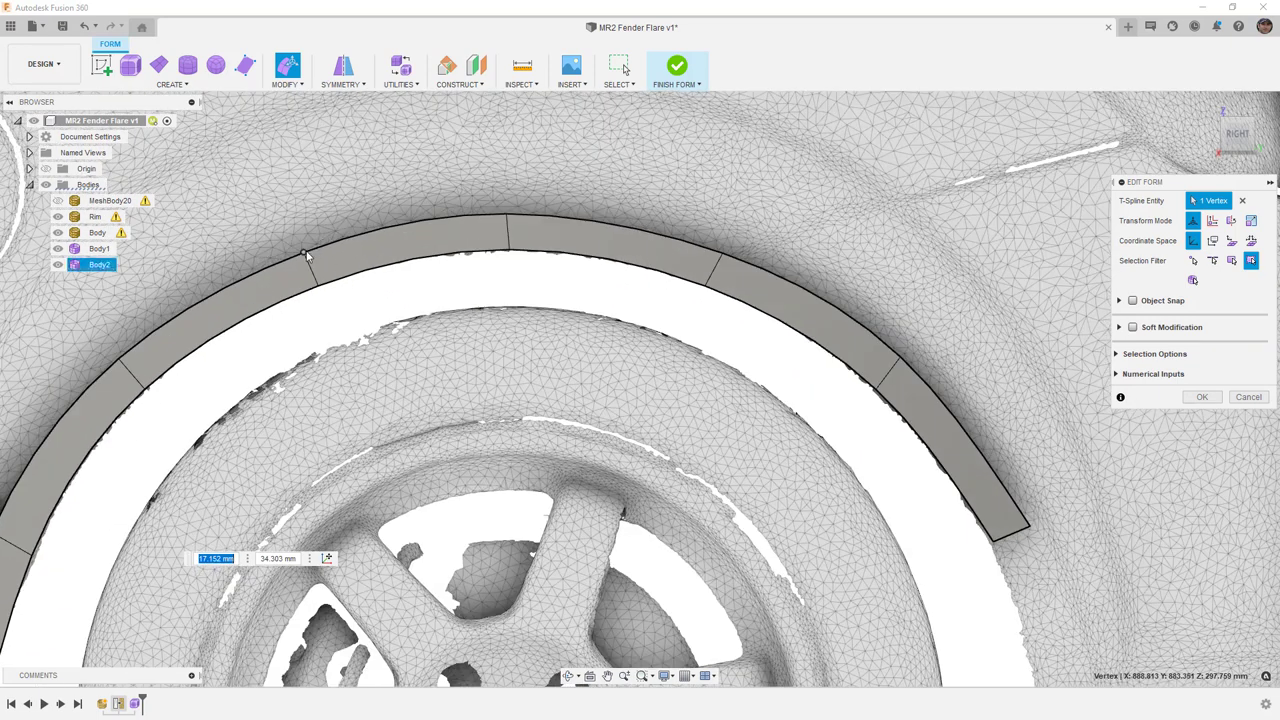
{"action": "left_click", "coordinate": [305, 253]}
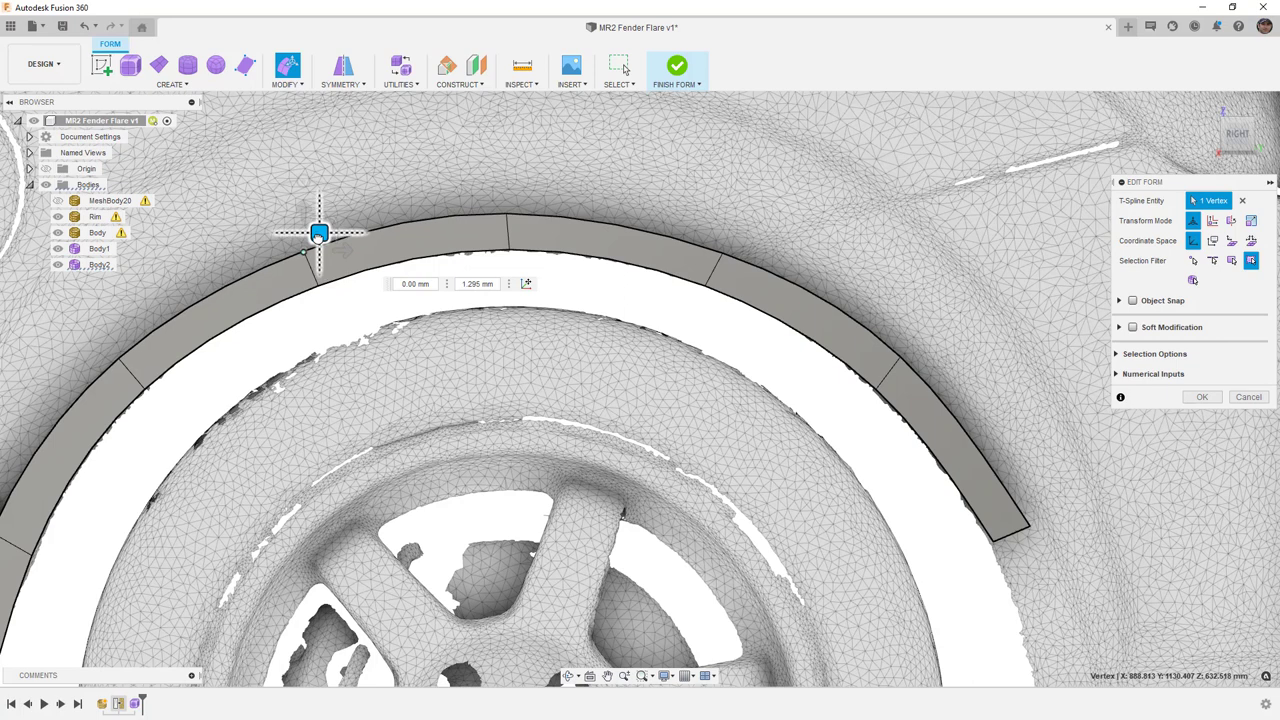
{"action": "left_click", "coordinate": [721, 252]}
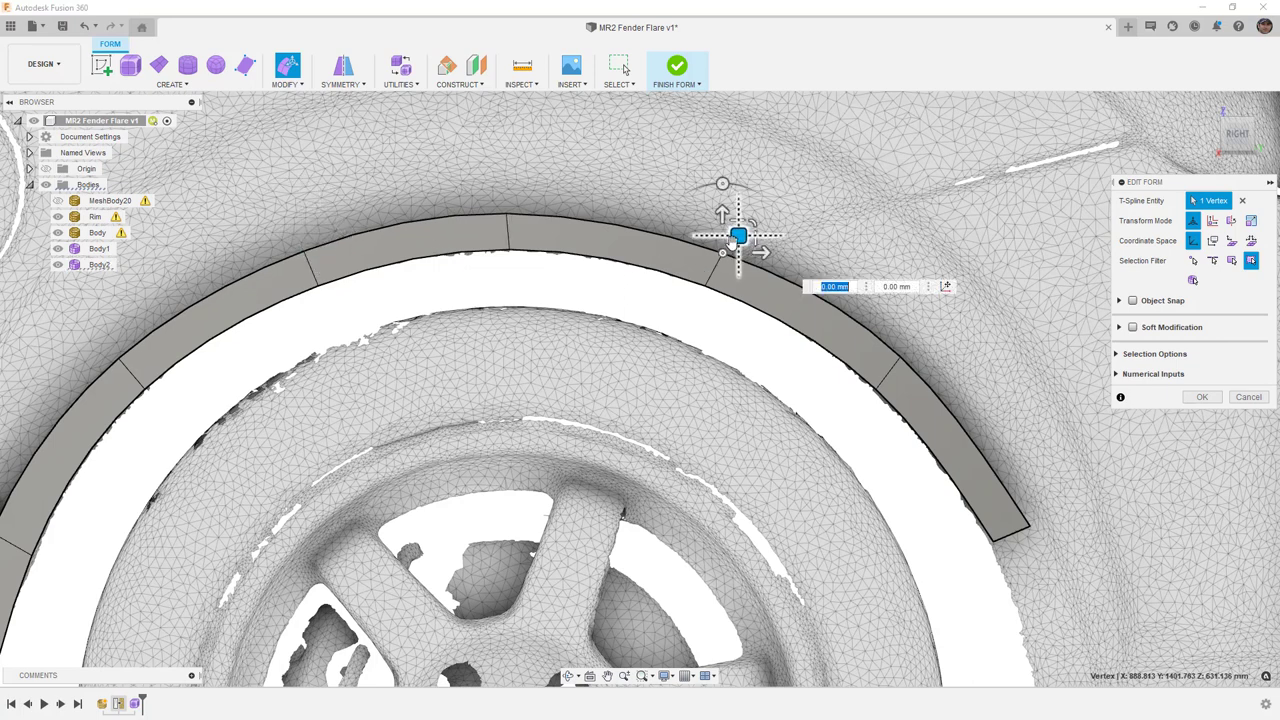
{"action": "left_click", "coordinate": [899, 357]}
{"action": "left_click_drag", "start_coordinate": [919, 343], "coordinate": [919, 346]}
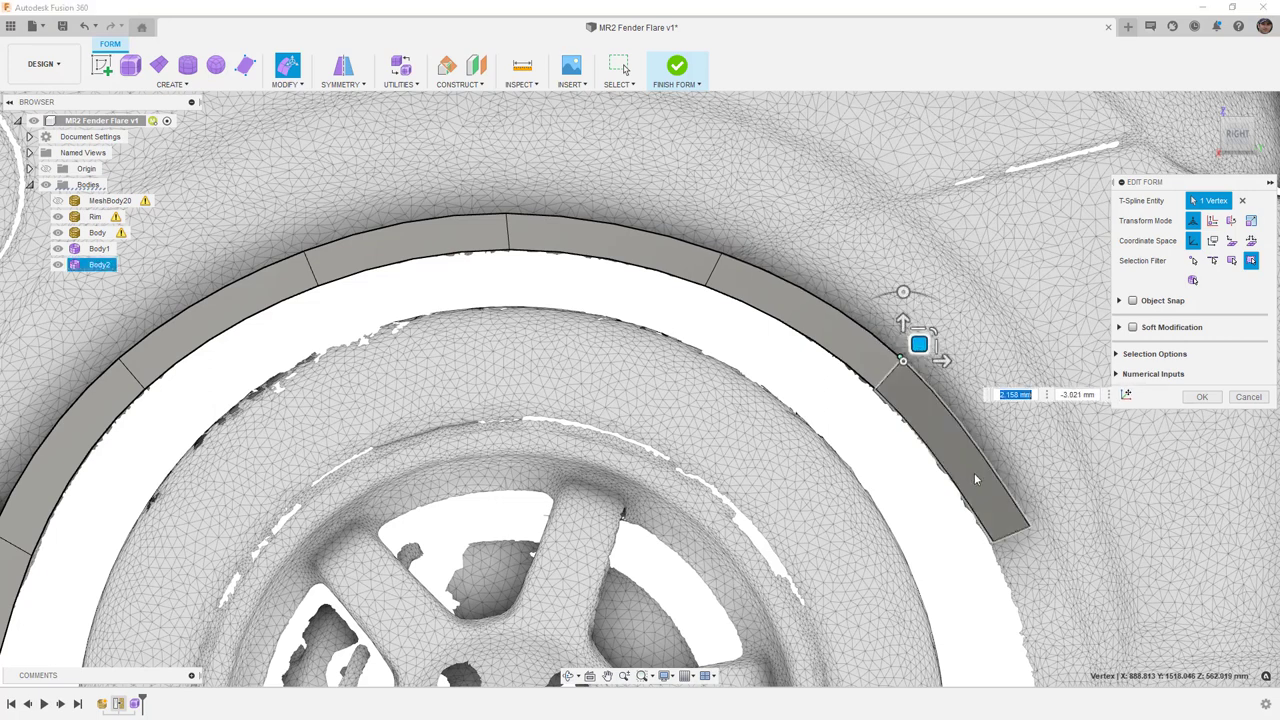
Step: Nudge the flange's outer vertex at the rear end about 0.9 mm toward the front and 0.9 mm up
{"action": "left_click", "coordinate": [1030, 528]}
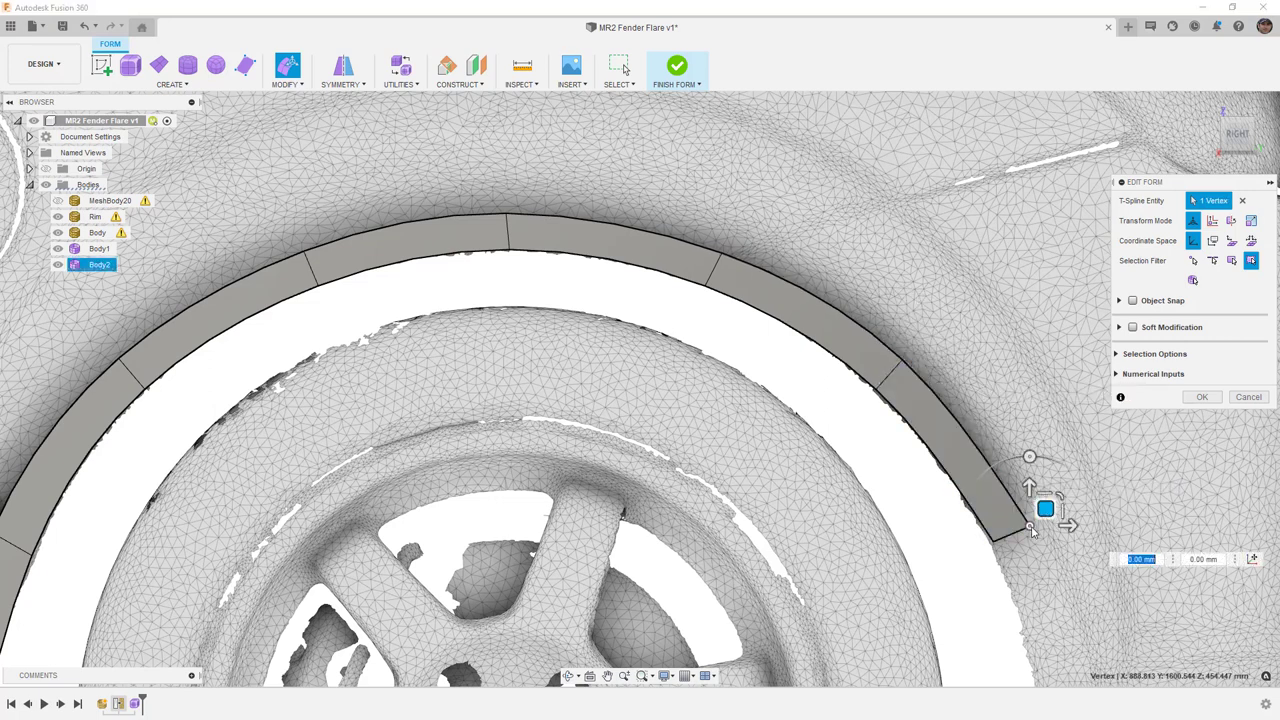
{"action": "left_click_drag", "start_coordinate": [1040, 510], "coordinate": [1041, 507]}
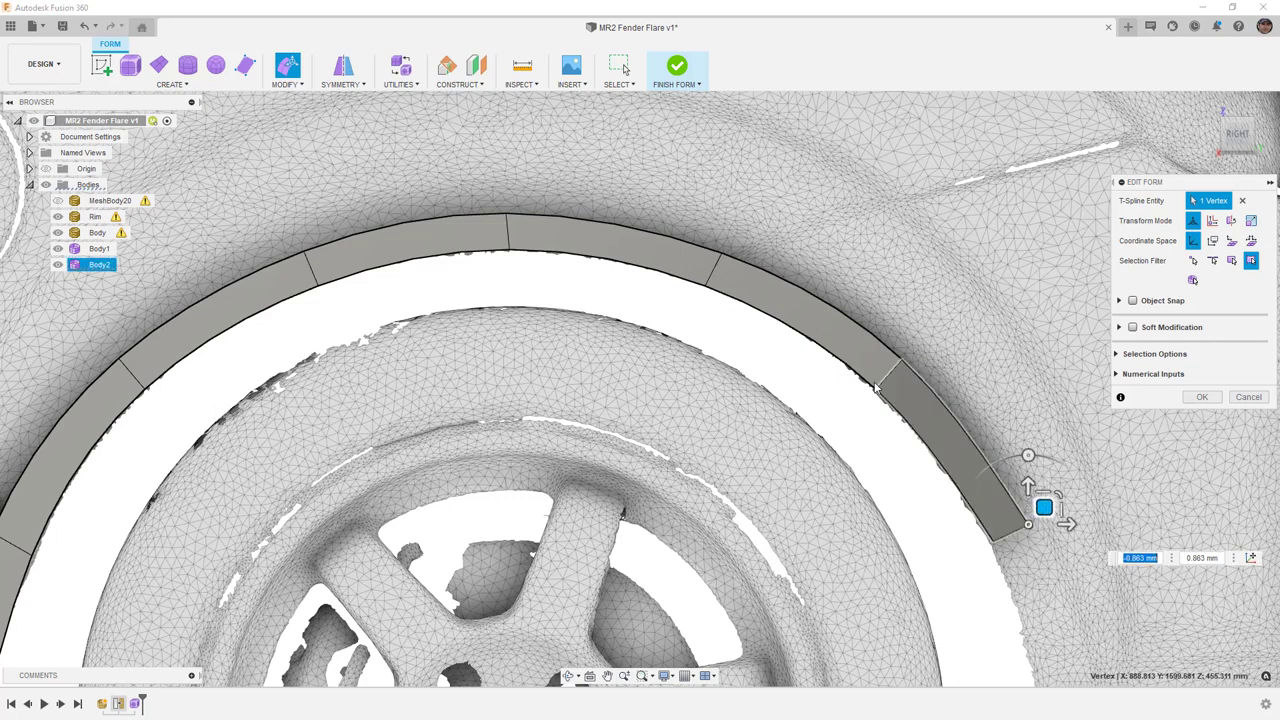
{"action": "scroll", "coordinate": [749, 354], "scroll_direction": "down", "scroll_amount": 3}
{"action": "scroll", "coordinate": [560, 450], "scroll_direction": "down", "scroll_amount": 2}
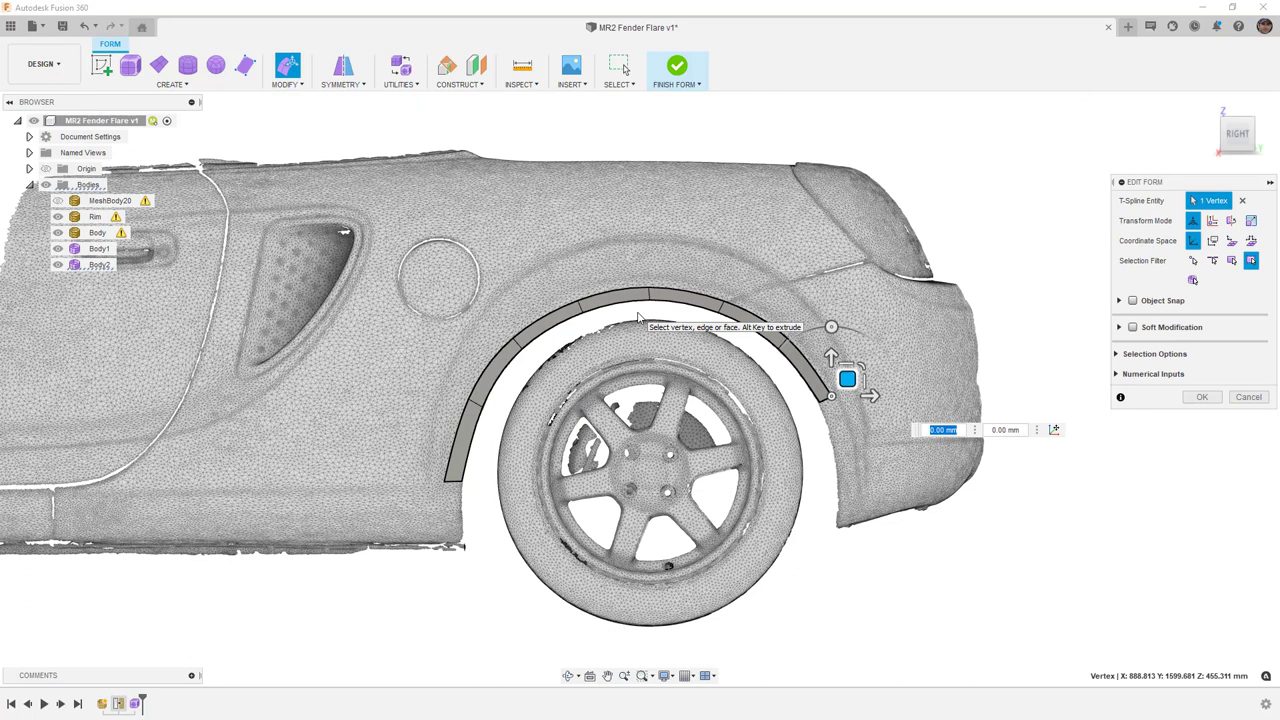
Step: Clear the vertex selection and view the rear fender in the MR2 reference image in Photos, returning to the model
{"action": "left_click", "coordinate": [528, 615]}
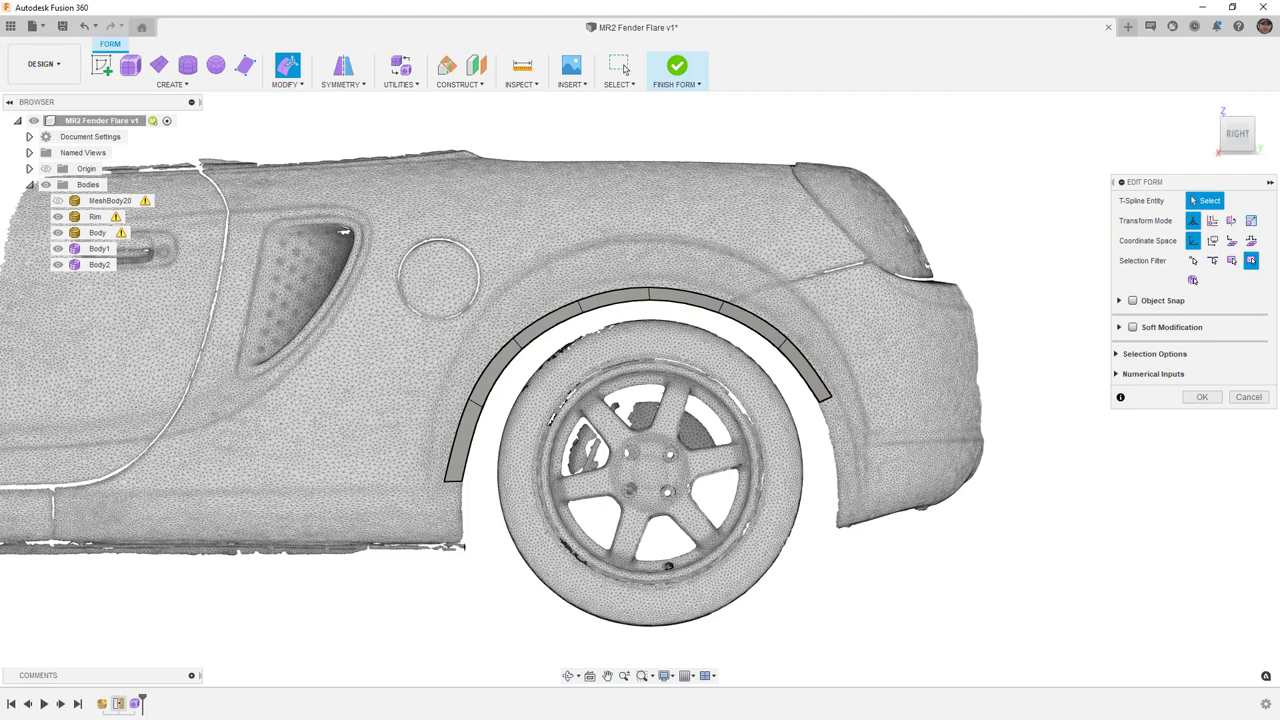
{"action": "key", "text": "alt+Tab"}
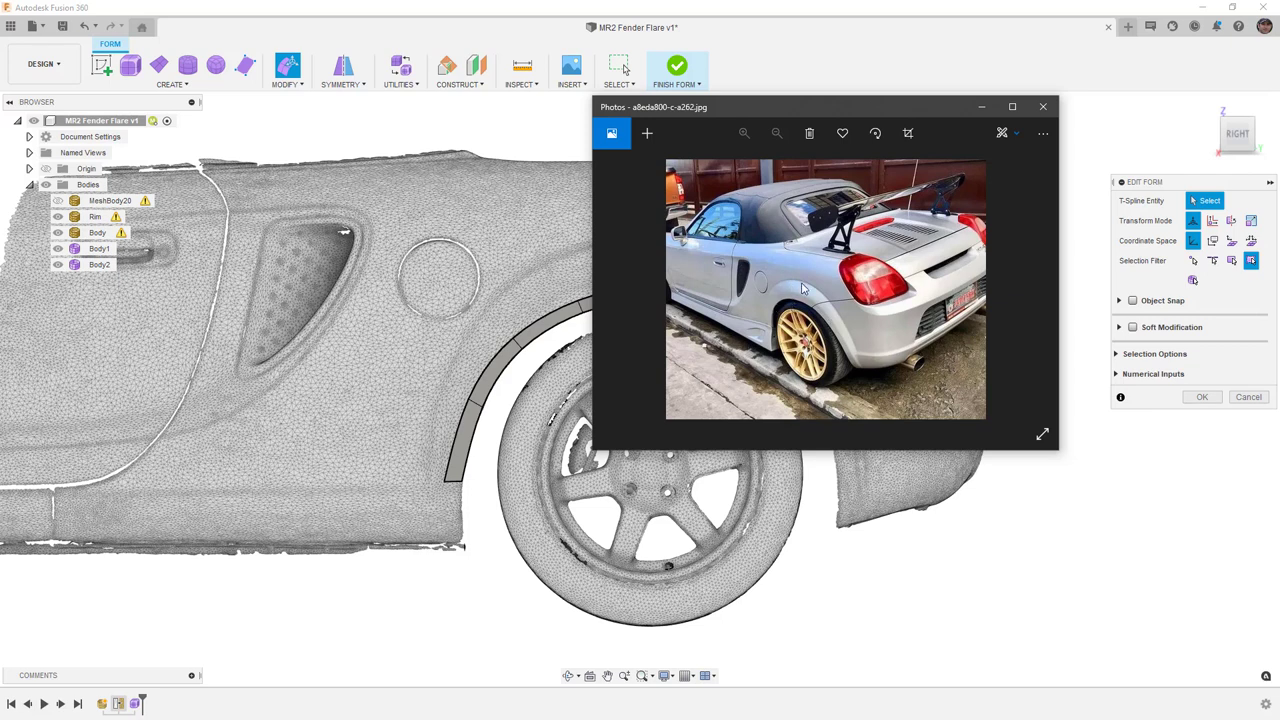
{"action": "left_click", "coordinate": [982, 106]}
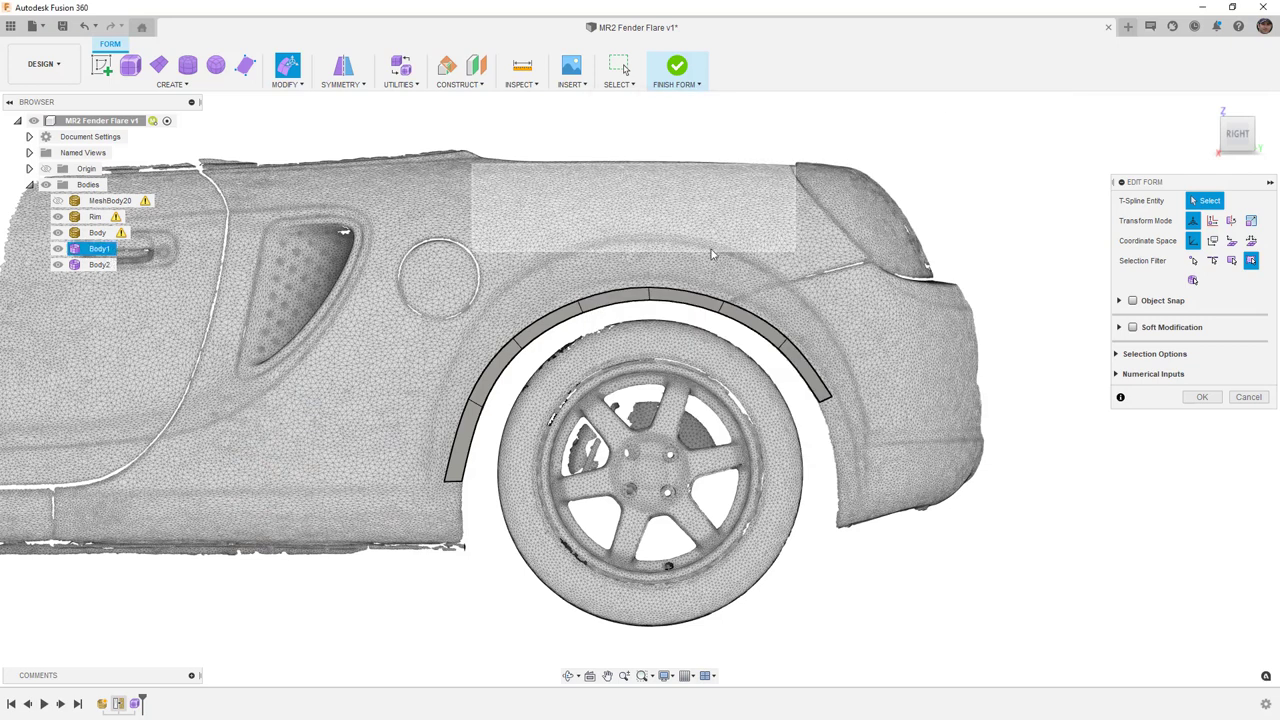
Step: Extrude the flange's seven outer edges upward and inward to the car body, working from the back view
{"action": "double_click", "coordinate": [630, 290]}
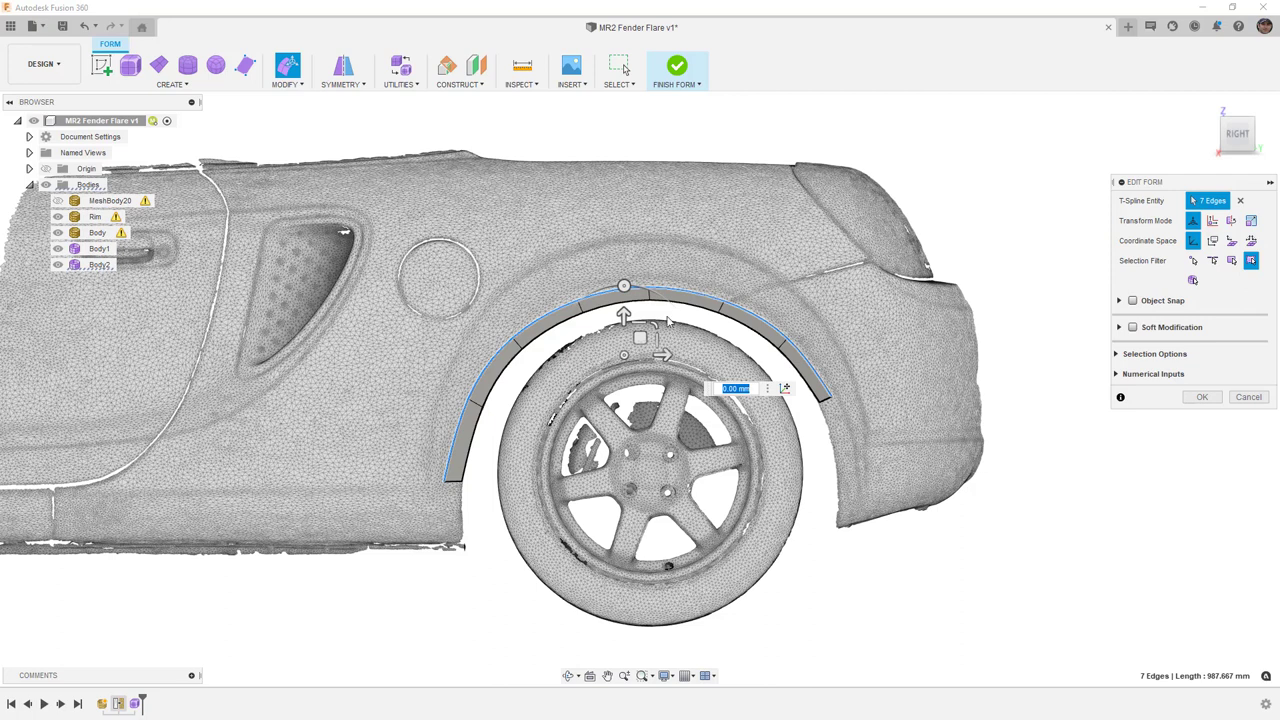
{"action": "middle_click_drag", "start_coordinate": [692, 297], "coordinate": [800, 300], "text": "shift"}
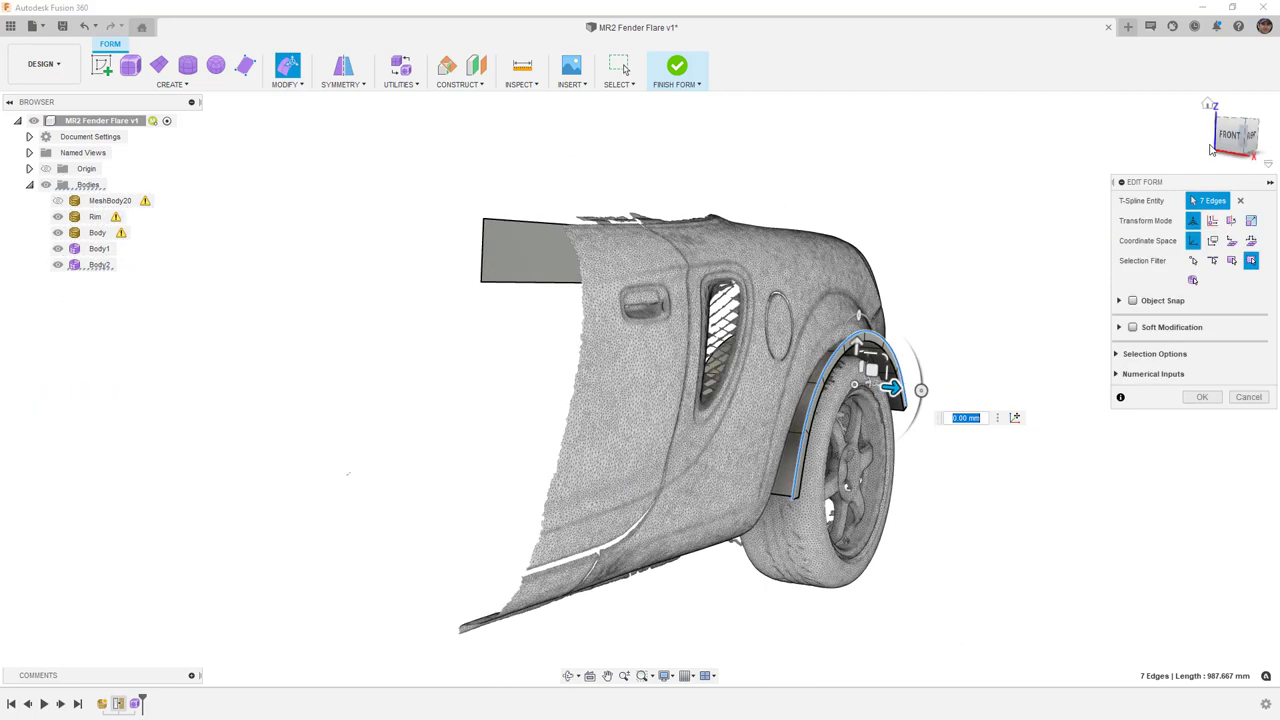
{"action": "middle_click_drag", "start_coordinate": [1010, 310], "coordinate": [852, 312], "text": "shift"}
{"action": "left_click", "coordinate": [1248, 135]}
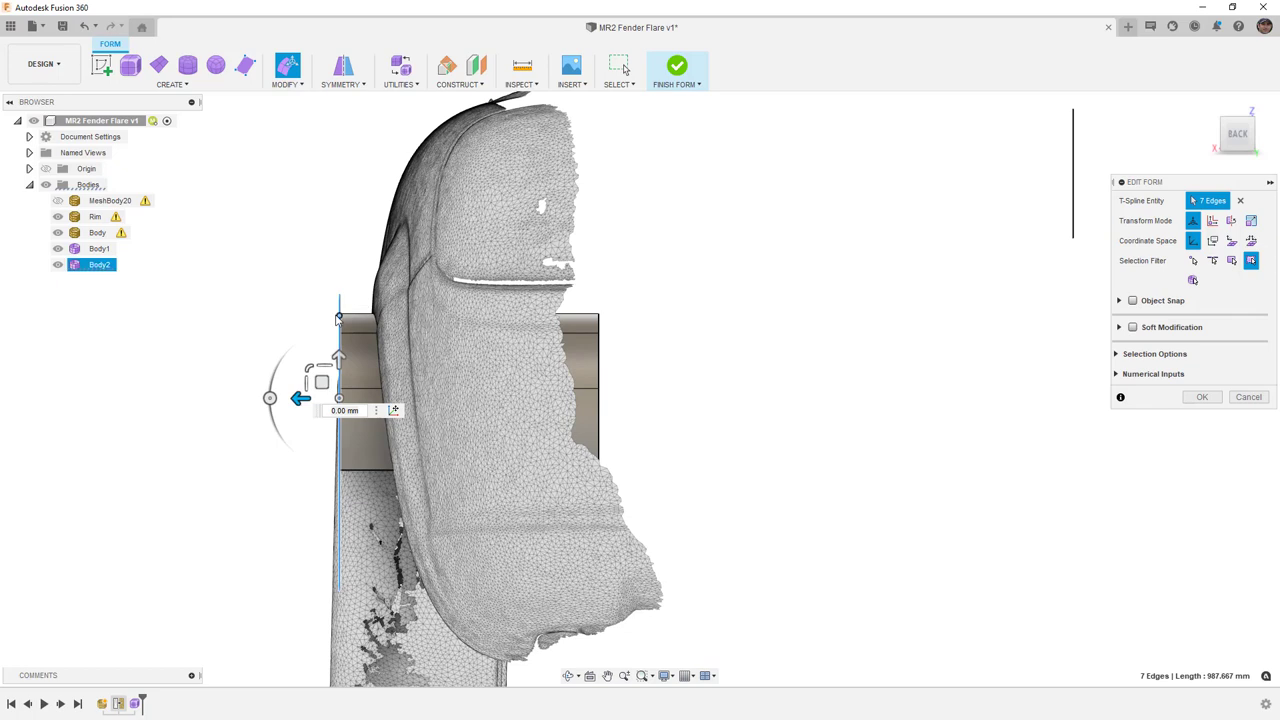
{"action": "left_click_drag", "start_coordinate": [320, 380], "coordinate": [386, 308]}
{"action": "key", "text": "Tab"}
{"action": "middle_click_drag", "start_coordinate": [398, 428], "coordinate": [605, 404], "text": "shift"}
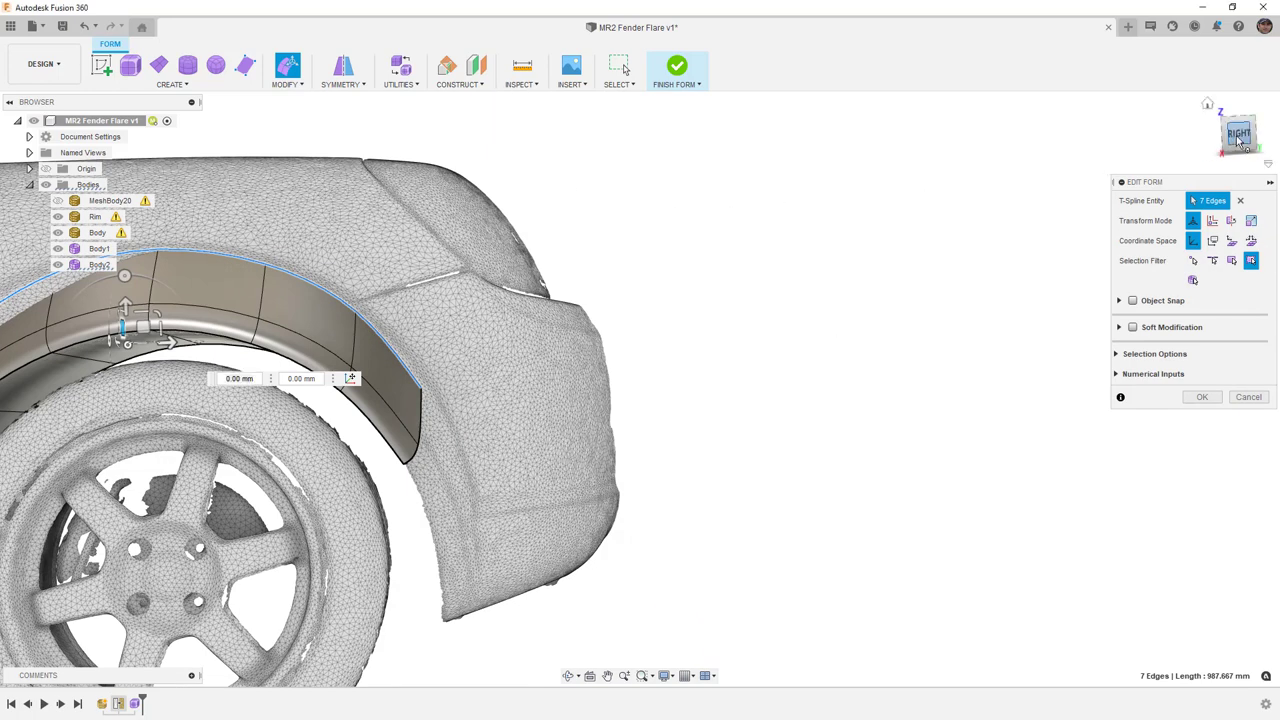
Step: Move the new outer edge's front end vertex about 52 mm toward the front and 87 mm down, level with the flange's lower end
{"action": "left_click", "coordinate": [1237, 138]}
{"action": "middle_click_drag", "start_coordinate": [525, 360], "coordinate": [949, 367]}
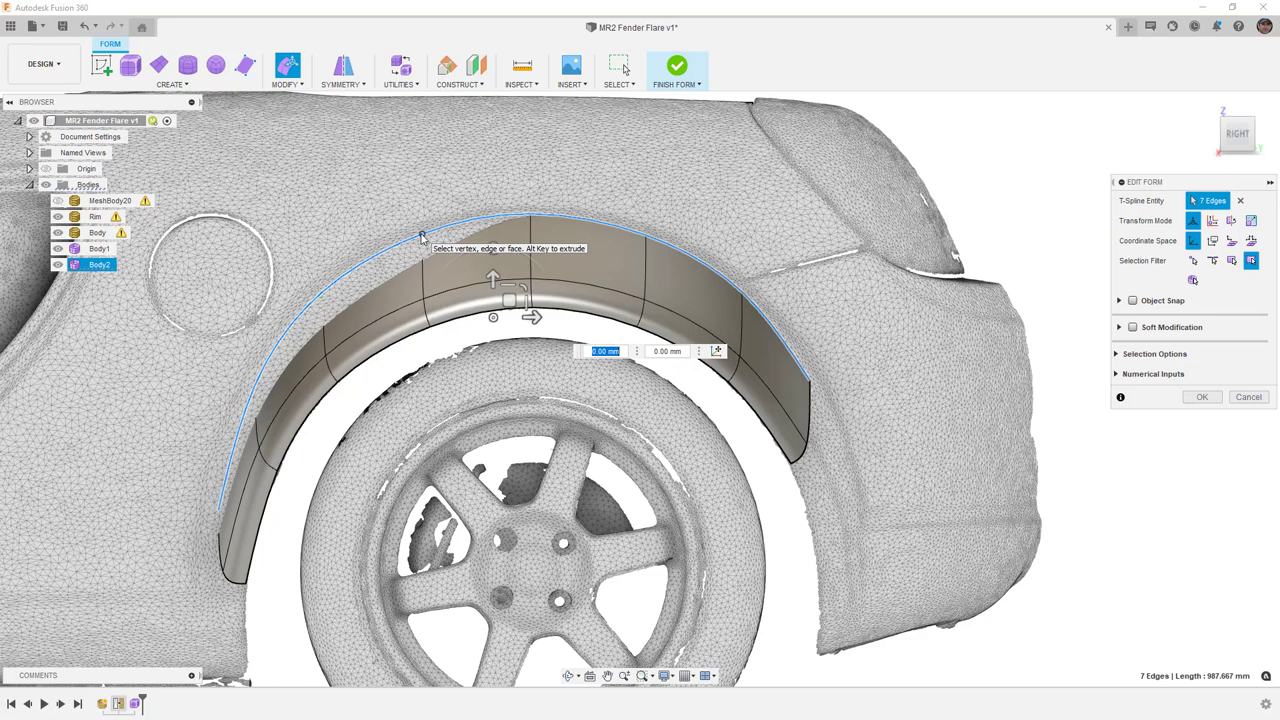
{"action": "left_click", "coordinate": [228, 500]}
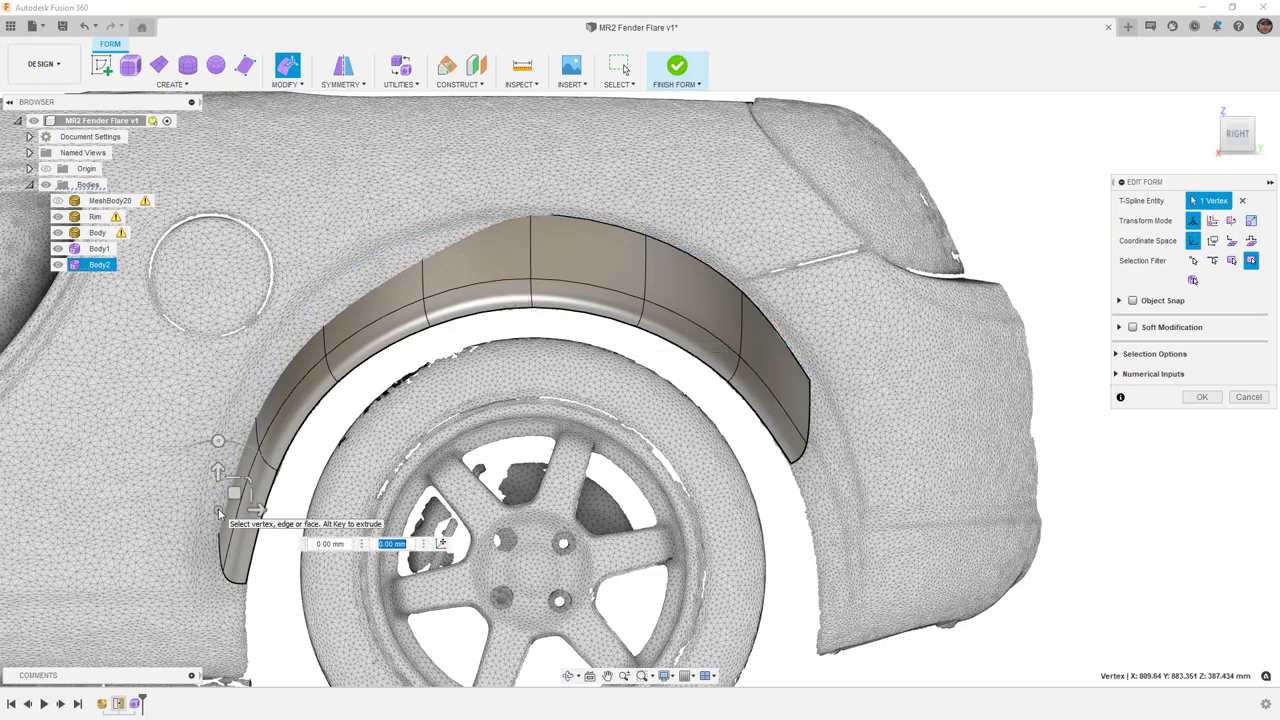
{"action": "left_click_drag", "start_coordinate": [227, 500], "coordinate": [191, 566]}
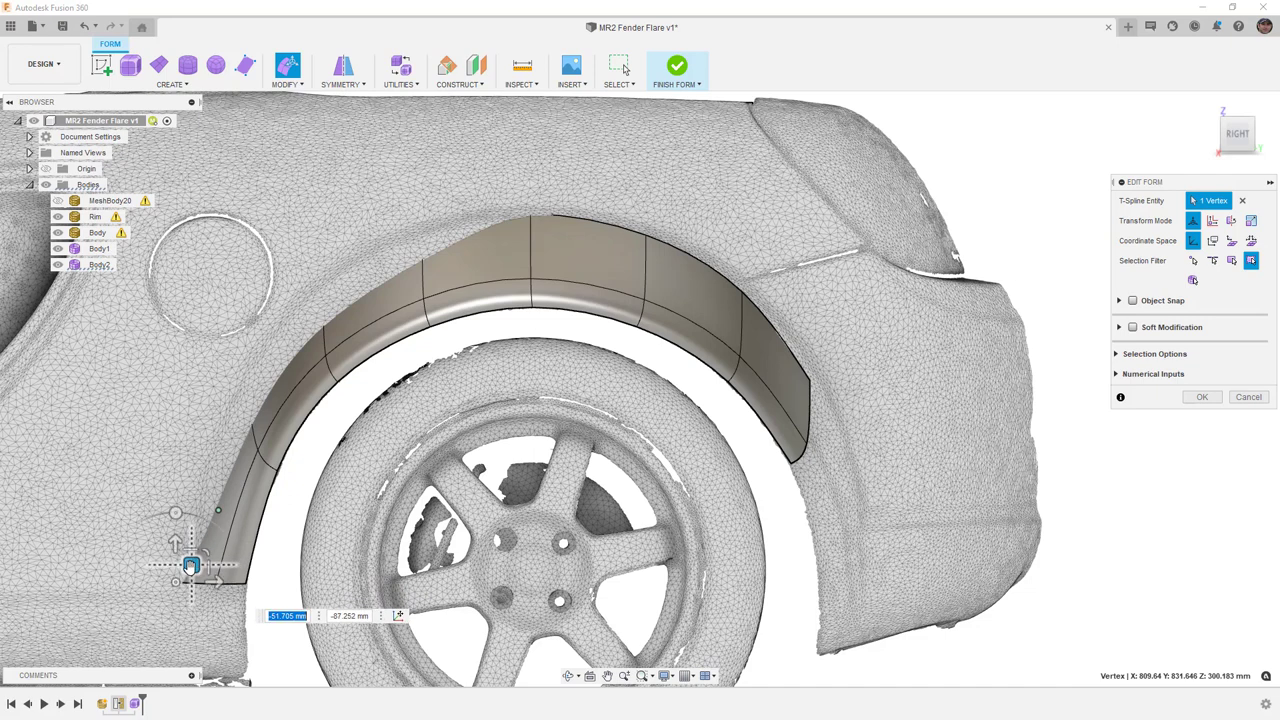
Step: Compare the flare in box and smooth display, leaving the form in box display
{"action": "key", "text": "alt+1"}
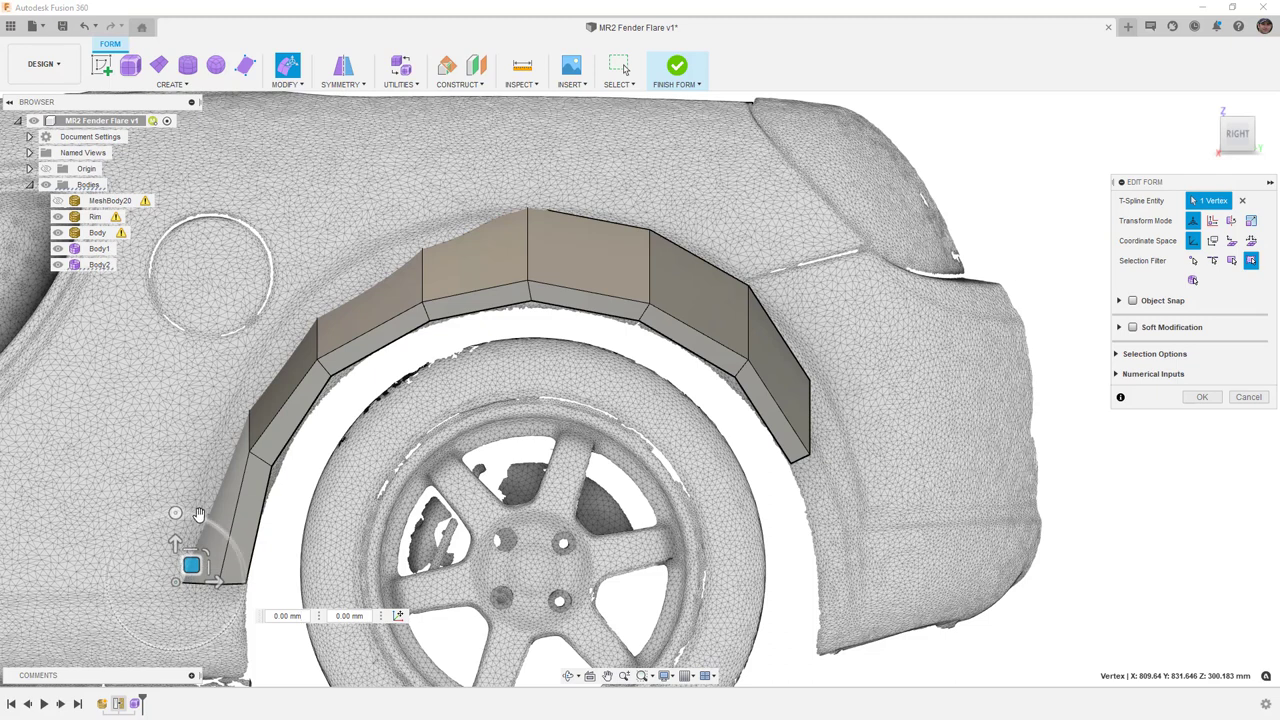
{"action": "key", "text": "alt+3"}
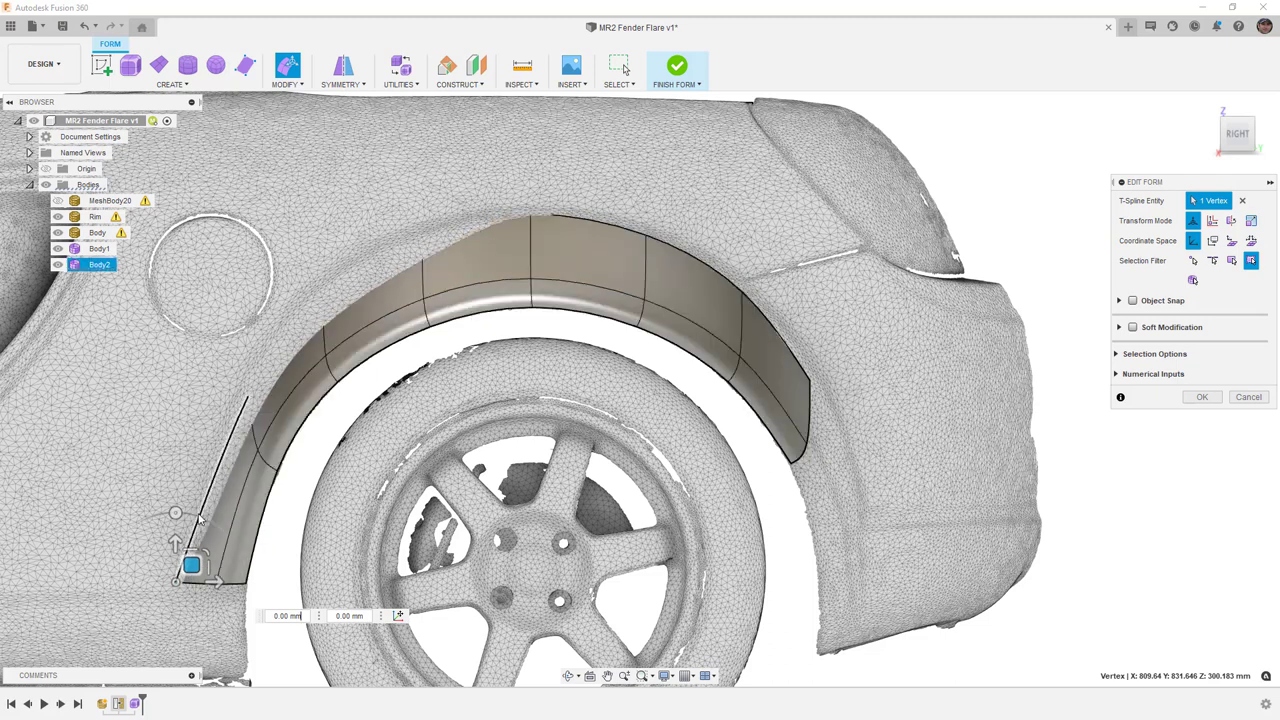
{"action": "key", "text": "alt+1"}
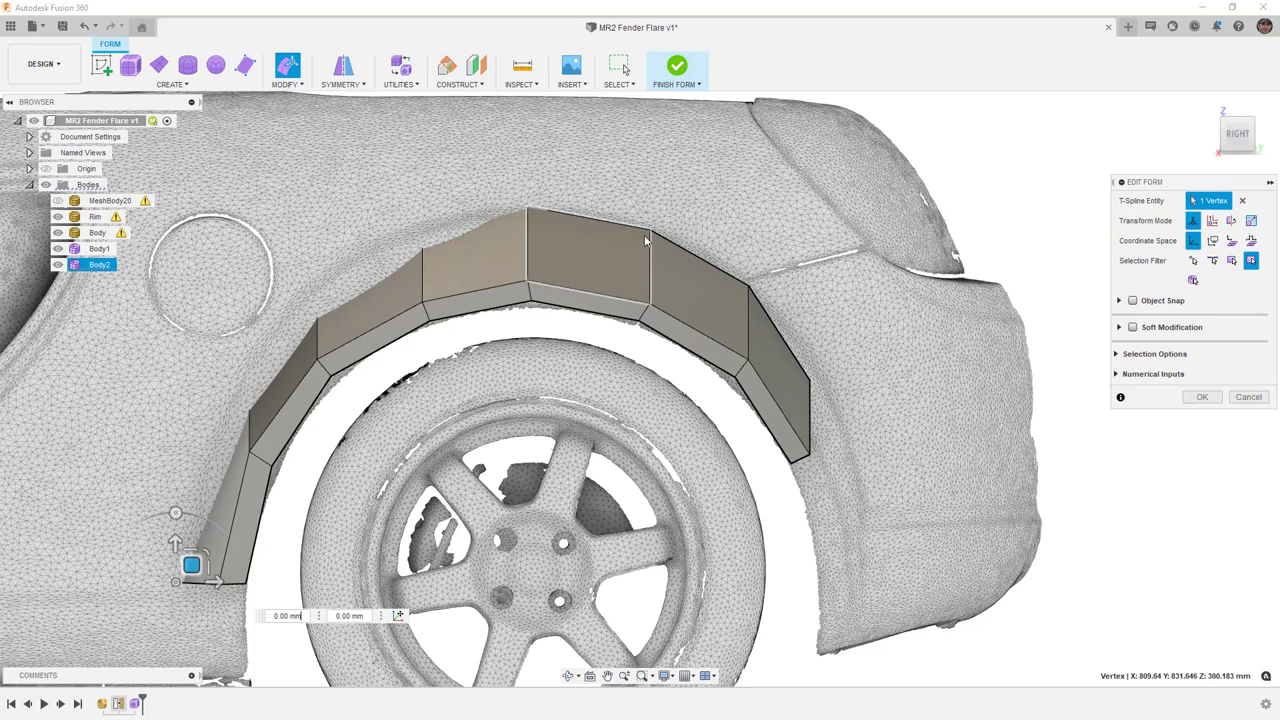
{"action": "key", "text": "alt+3"}
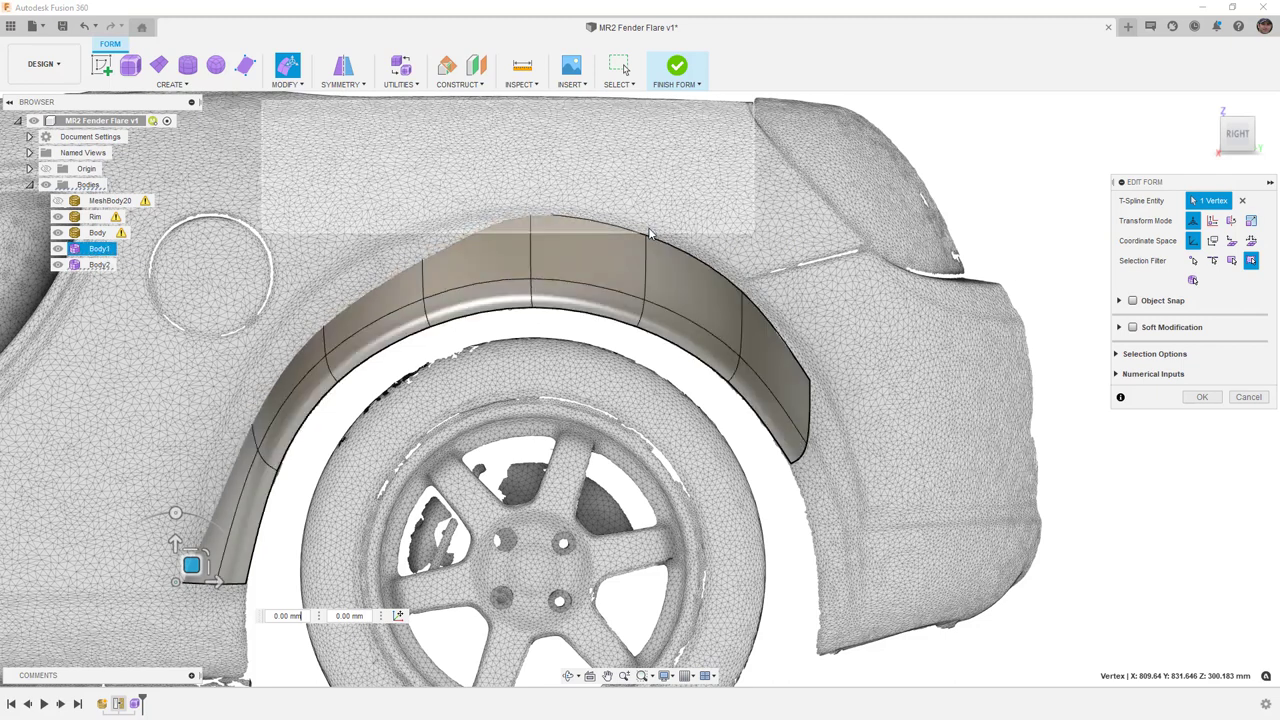
{"action": "key", "text": "alt+1"}
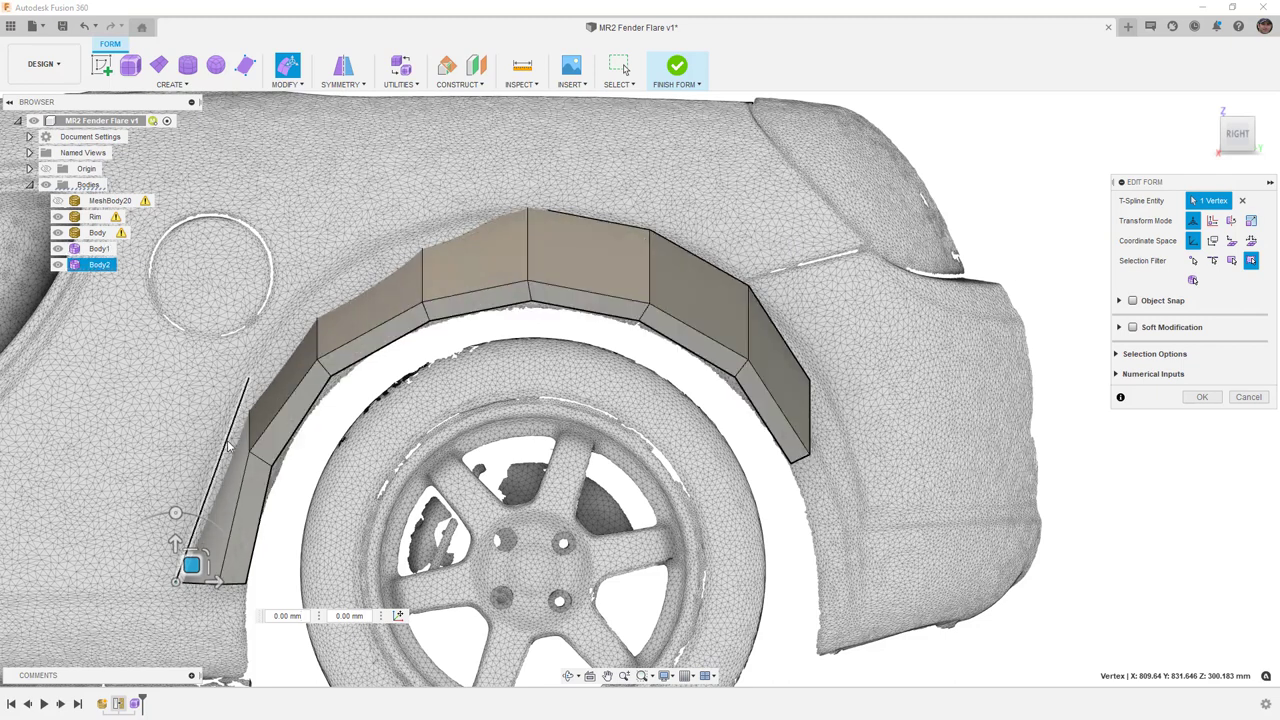
Step: Pull the outer edge's second vertex from the front end 40 mm outward from the body, using the top view
{"action": "left_click", "coordinate": [250, 382]}
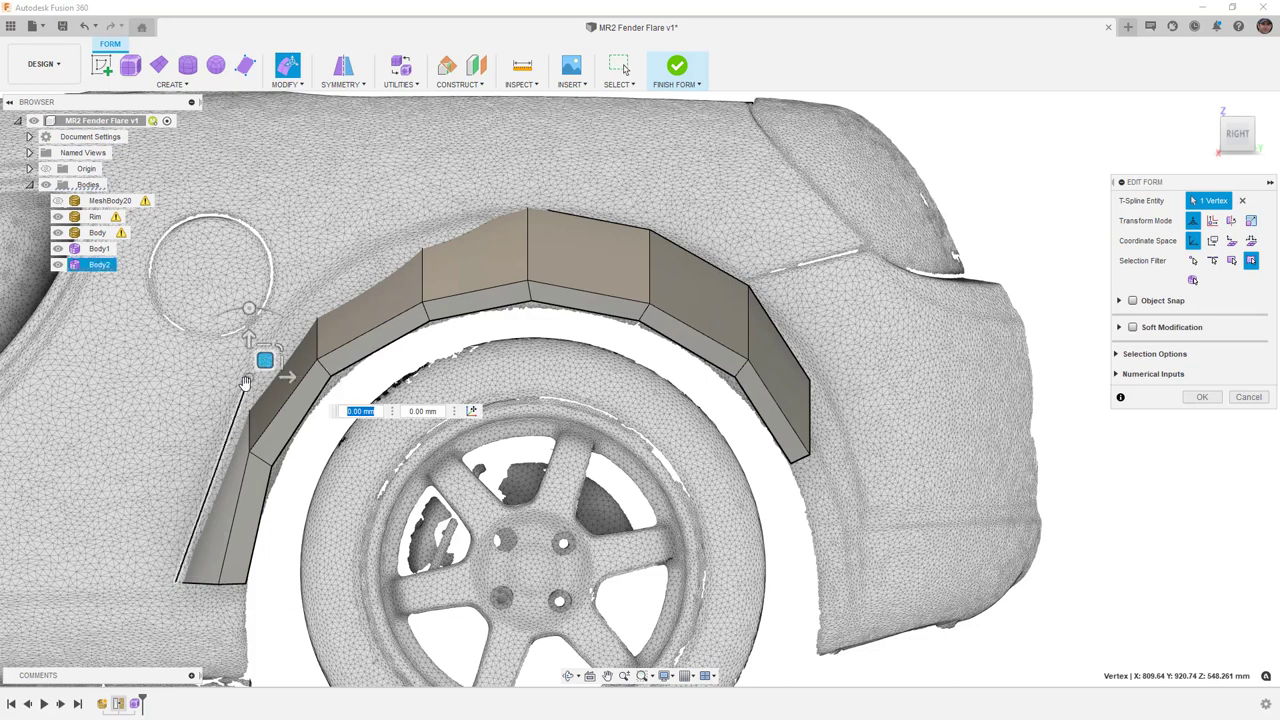
{"action": "scroll", "coordinate": [264, 362], "scroll_direction": "down", "scroll_amount": 2}
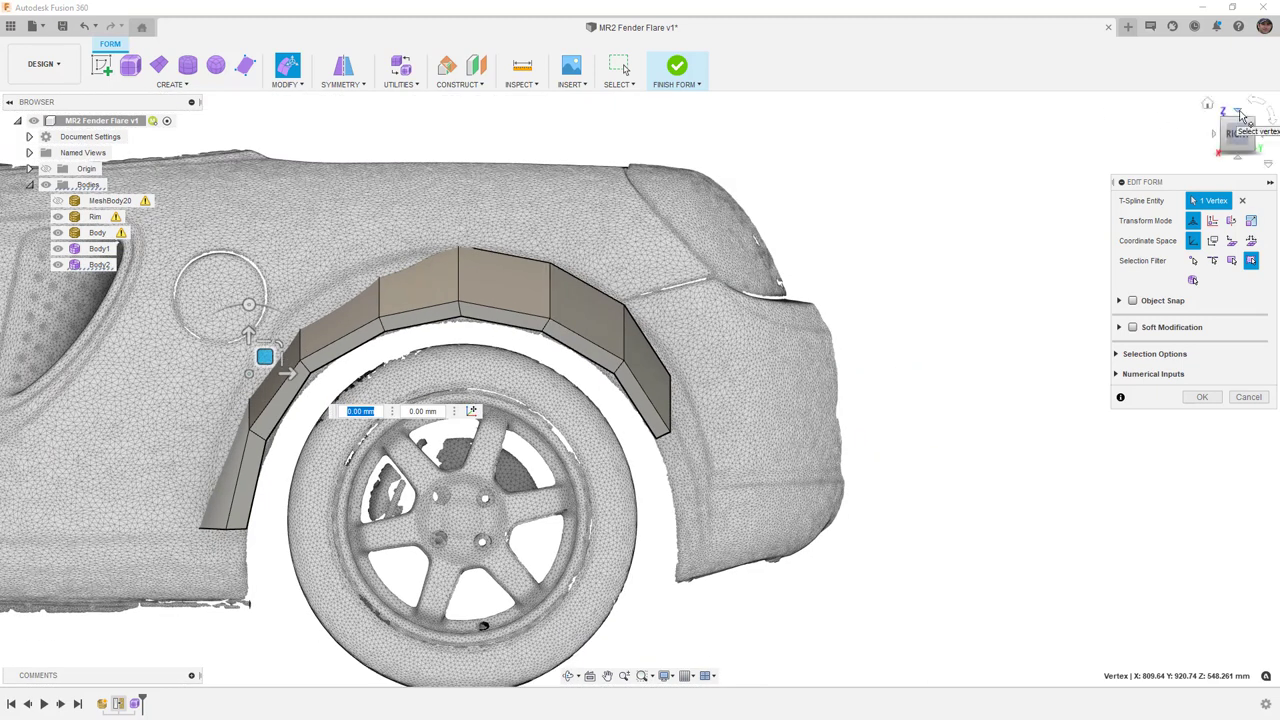
{"action": "left_click", "coordinate": [1241, 115]}
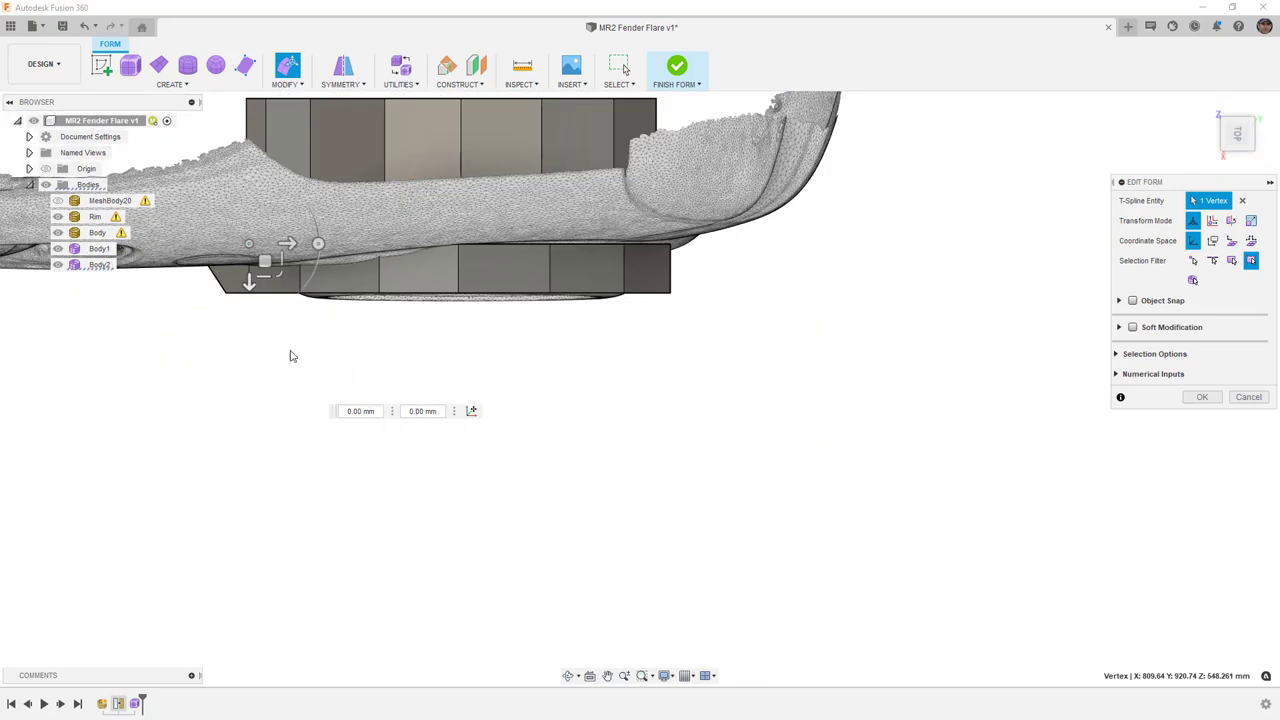
{"action": "middle_click_drag", "start_coordinate": [245, 328], "coordinate": [406, 372]}
{"action": "scroll", "coordinate": [413, 321], "scroll_direction": "up", "scroll_amount": 5}
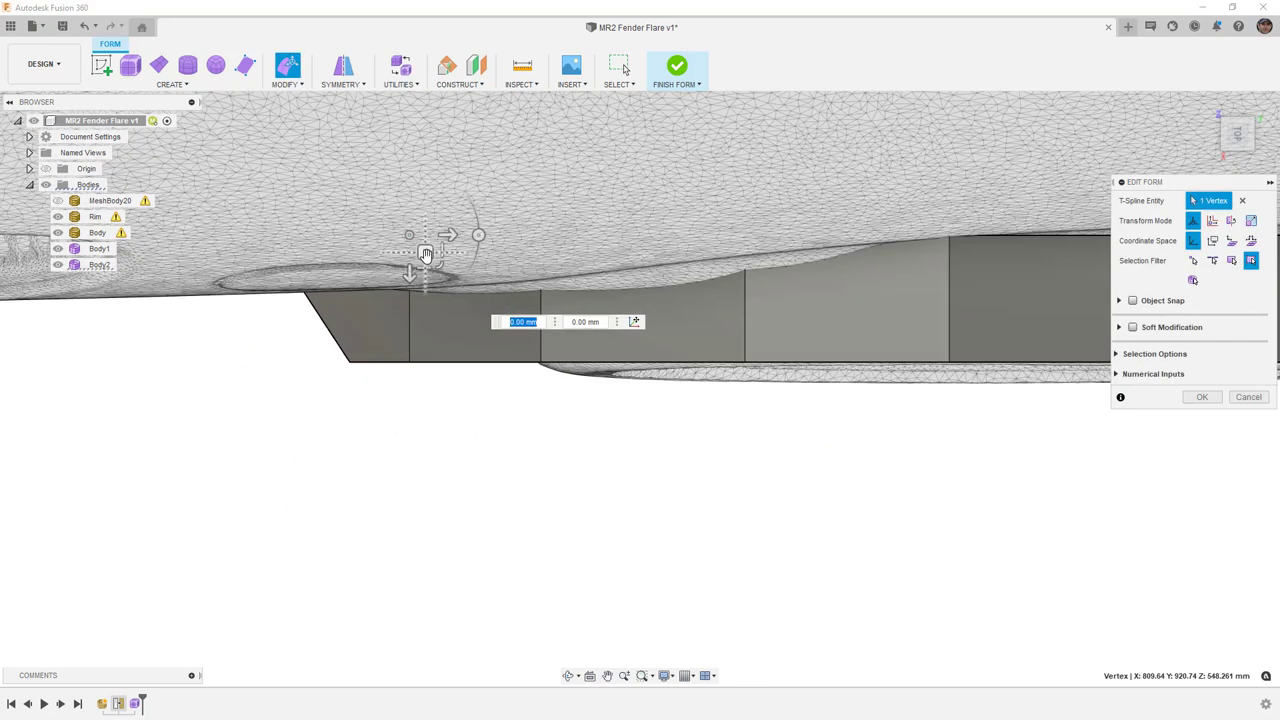
{"action": "left_click_drag", "start_coordinate": [409, 271], "coordinate": [409, 338]}
{"action": "middle_click_drag", "start_coordinate": [480, 411], "coordinate": [491, 449], "text": "shift"}
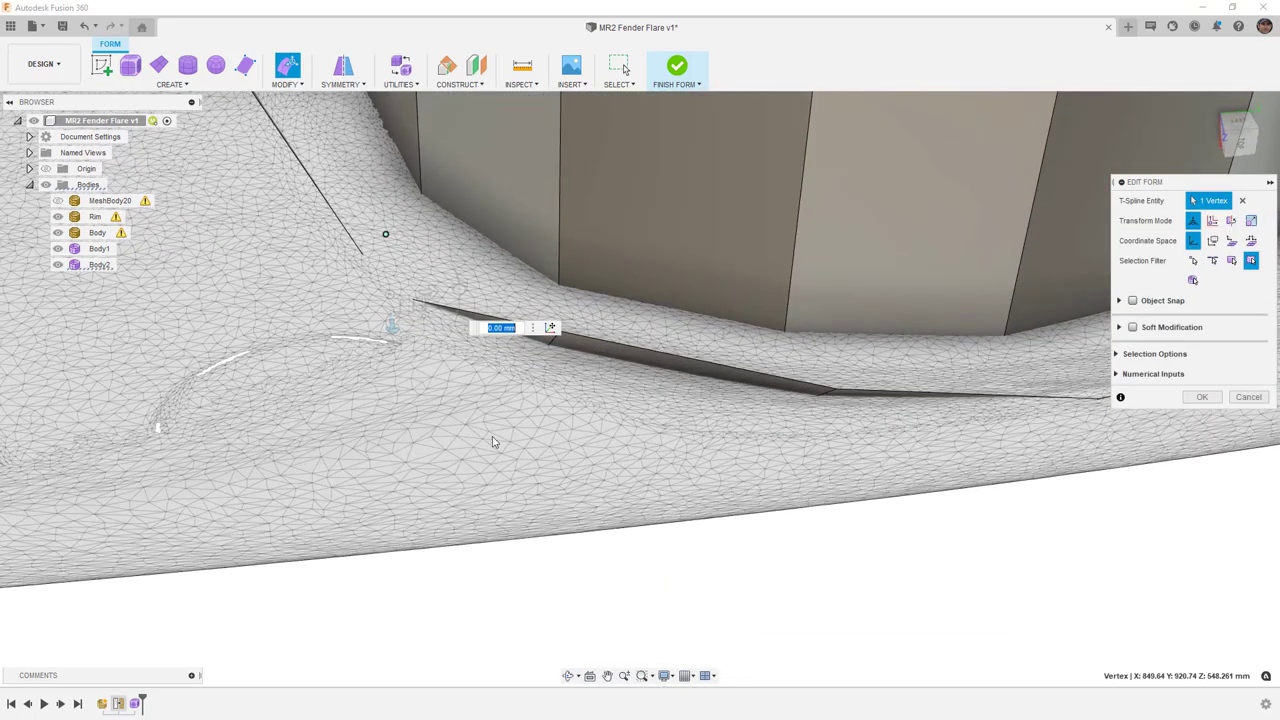
Step: Pull the outer edge's third vertex from the front 40 mm outward and the fourth vertex 20 mm outward
{"action": "middle_click_drag", "start_coordinate": [557, 338], "coordinate": [620, 540]}
{"action": "left_click", "coordinate": [1237, 134]}
{"action": "middle_click_drag", "start_coordinate": [788, 375], "coordinate": [729, 233]}
{"action": "left_click_drag", "start_coordinate": [505, 388], "coordinate": [506, 452]}
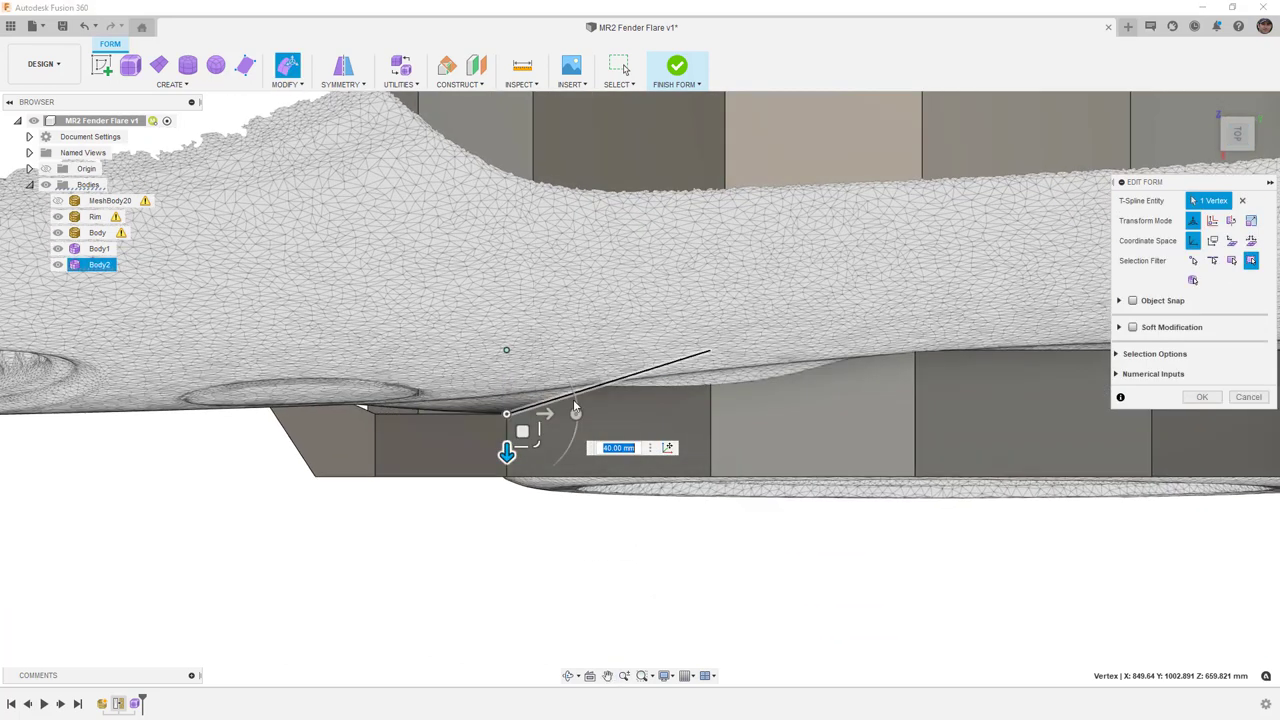
{"action": "left_click", "coordinate": [711, 352]}
{"action": "left_click_drag", "start_coordinate": [711, 382], "coordinate": [711, 416]}
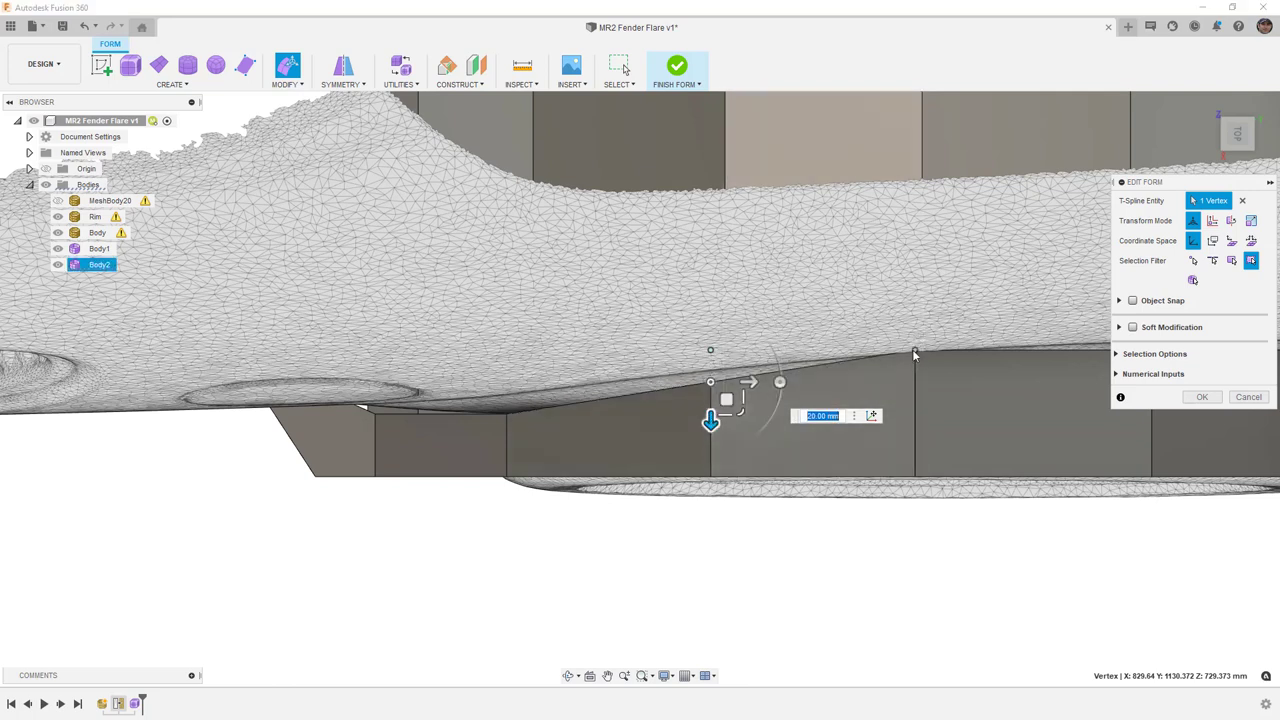
Step: Pull the outer edge's front end vertex 40 mm outward from the body in the top view
{"action": "middle_click_drag", "start_coordinate": [916, 356], "coordinate": [932, 302]}
{"action": "scroll", "coordinate": [662, 480], "scroll_direction": "down", "scroll_amount": 1}
{"action": "middle_click_drag", "start_coordinate": [662, 480], "coordinate": [263, 311], "text": "shift"}
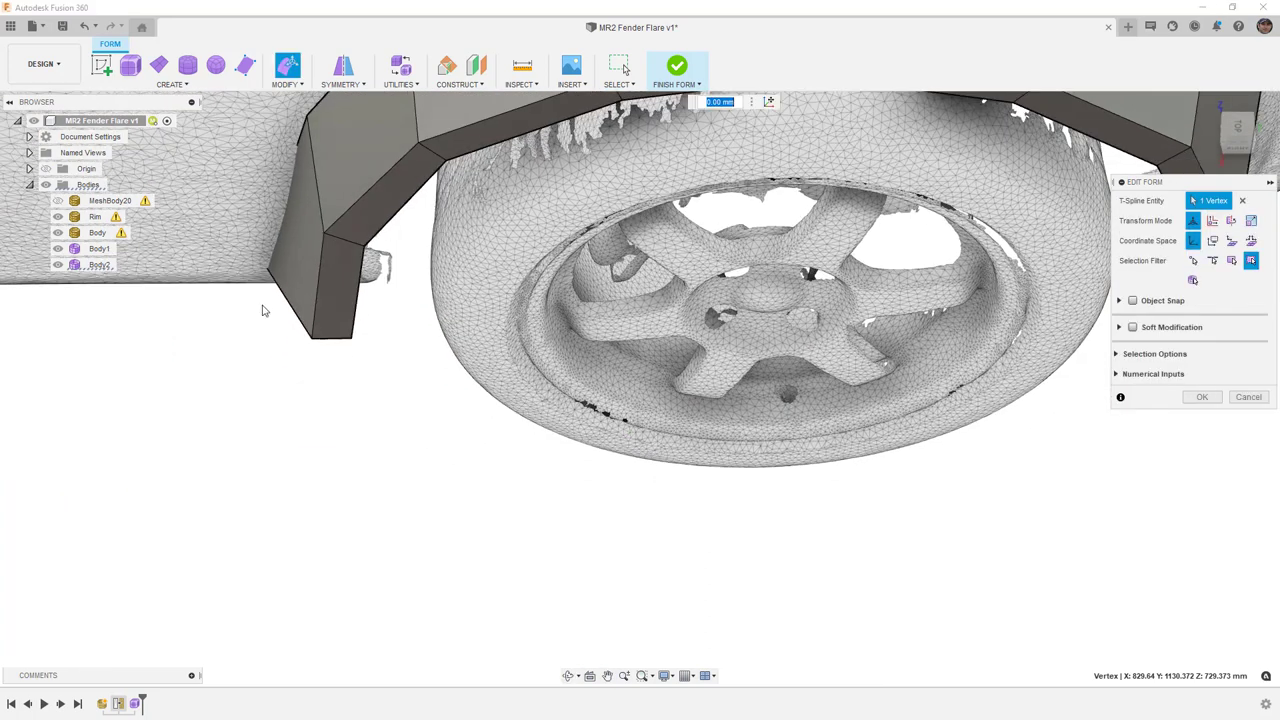
{"action": "left_click", "coordinate": [260, 256]}
{"action": "middle_click_drag", "start_coordinate": [671, 253], "coordinate": [786, 267], "text": "shift"}
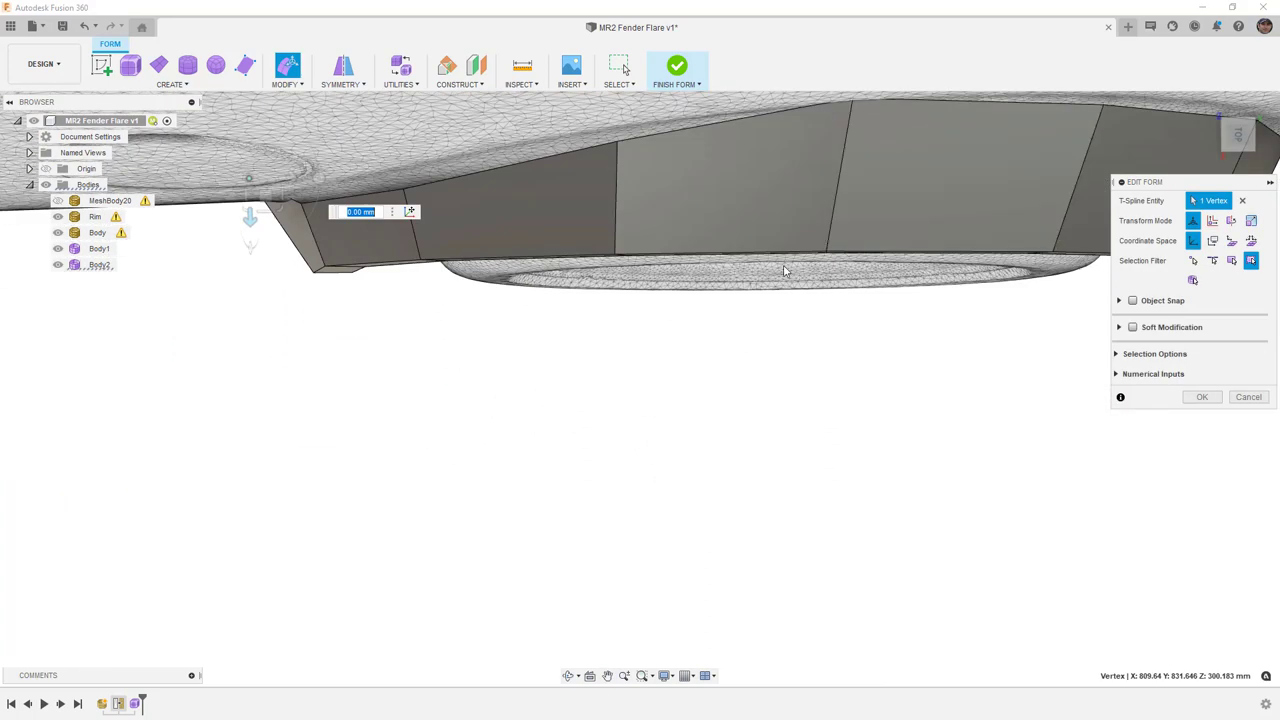
{"action": "left_click", "coordinate": [1238, 135]}
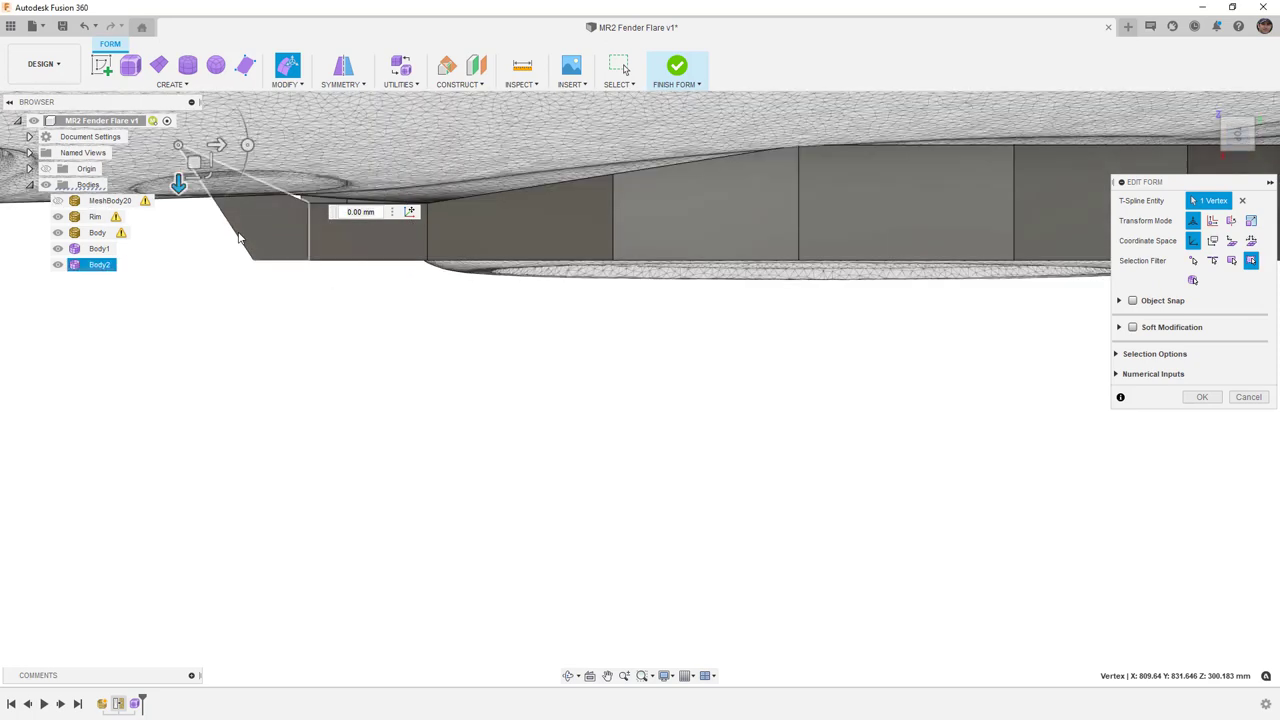
{"action": "left_click_drag", "start_coordinate": [178, 187], "coordinate": [178, 242]}
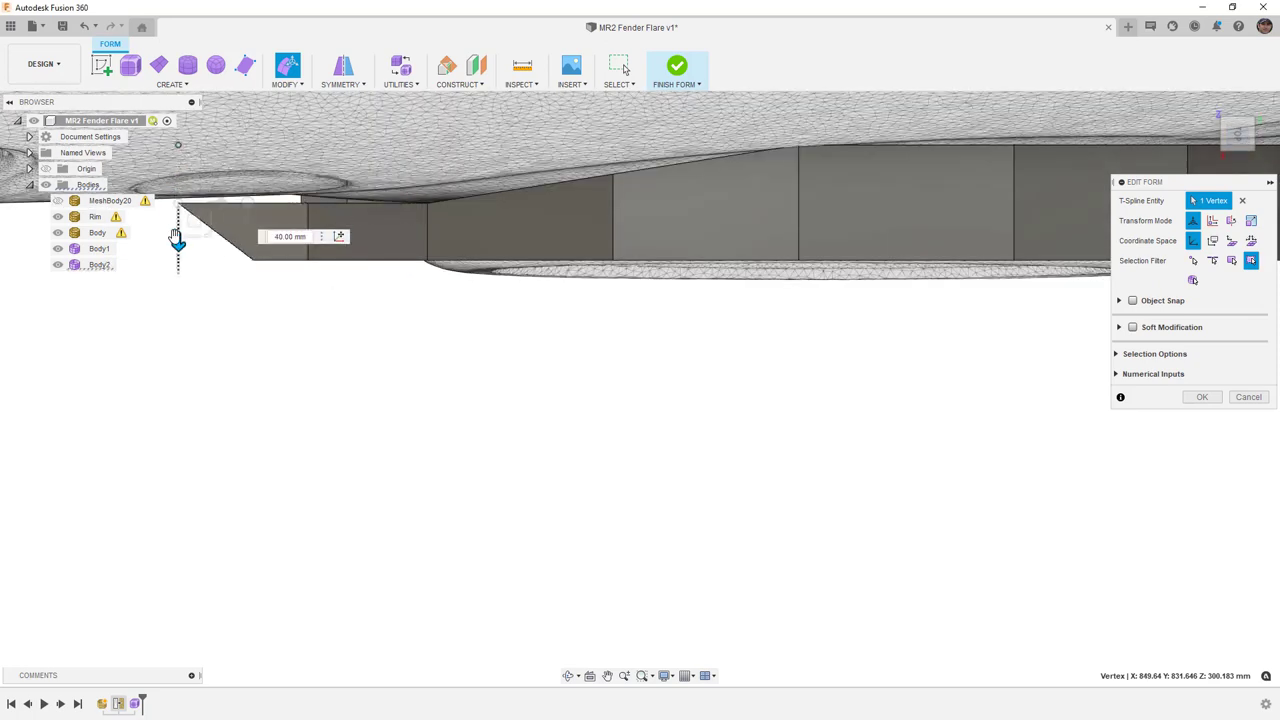
Step: Shift the outer edge's second vertex from the front about 26 mm forward and 73 mm down in the right view
{"action": "left_click", "coordinate": [1240, 159]}
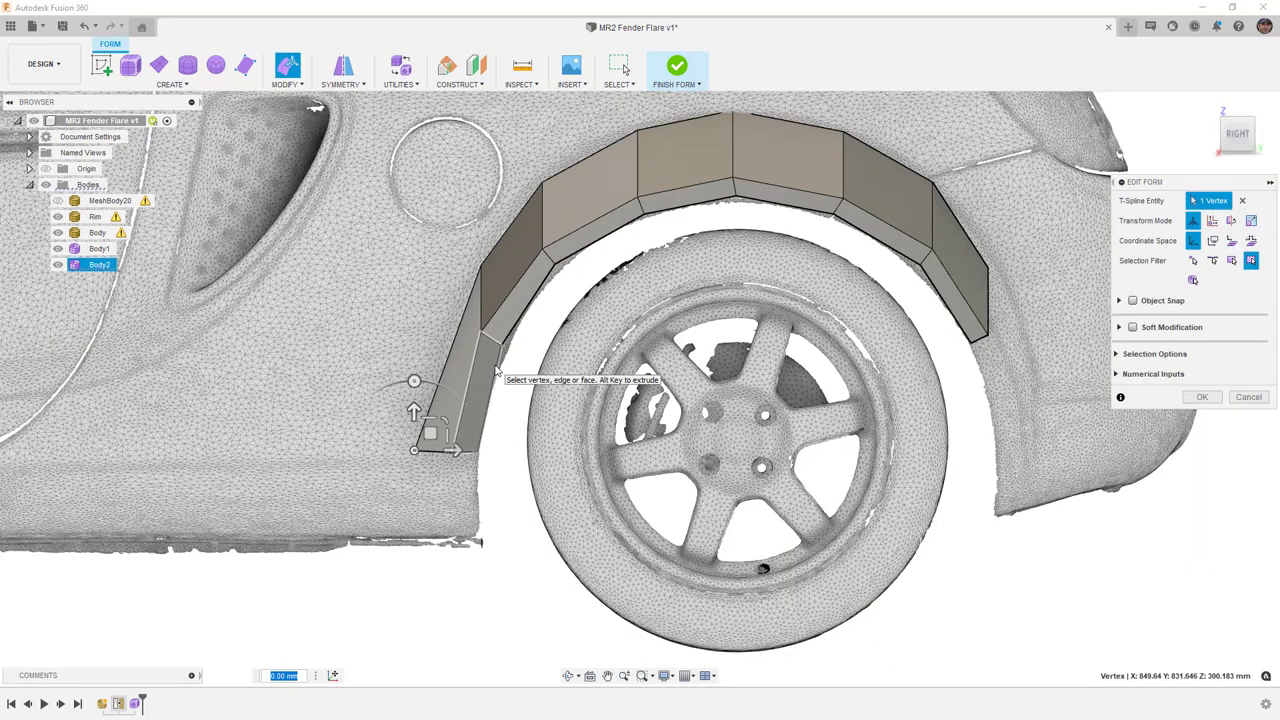
{"action": "left_click", "coordinate": [482, 269]}
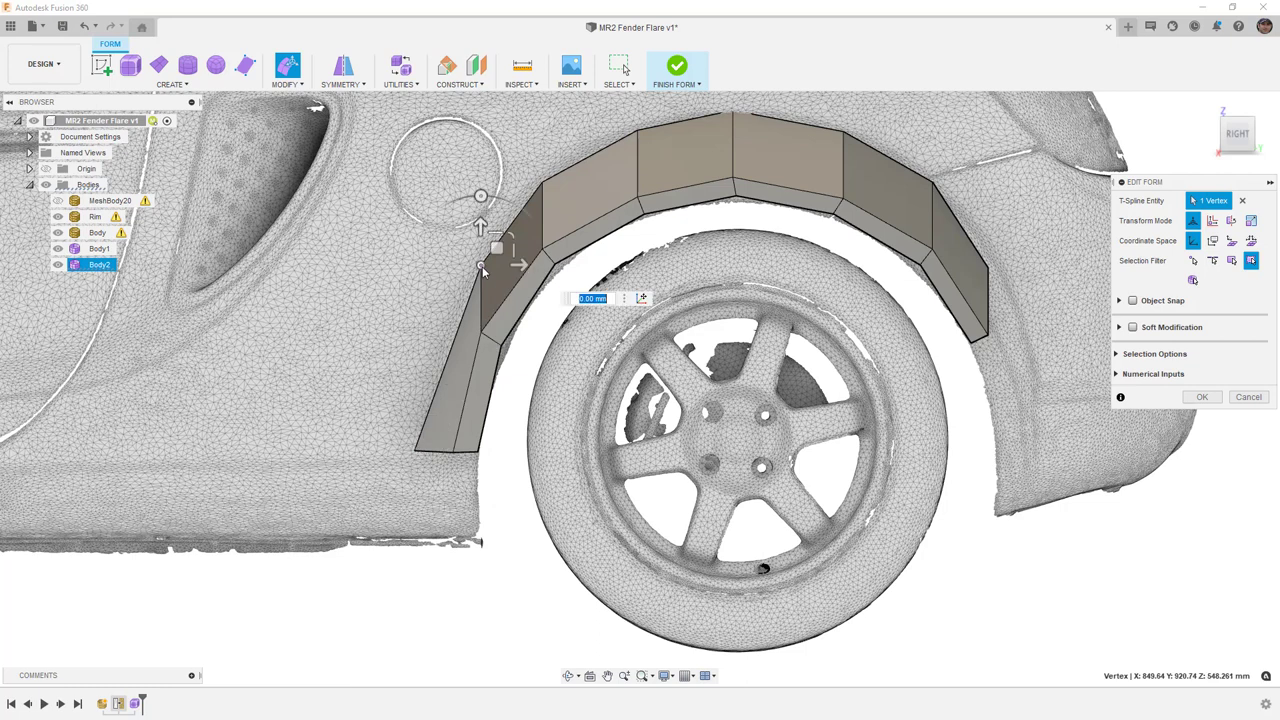
{"action": "left_click_drag", "start_coordinate": [494, 248], "coordinate": [477, 302]}
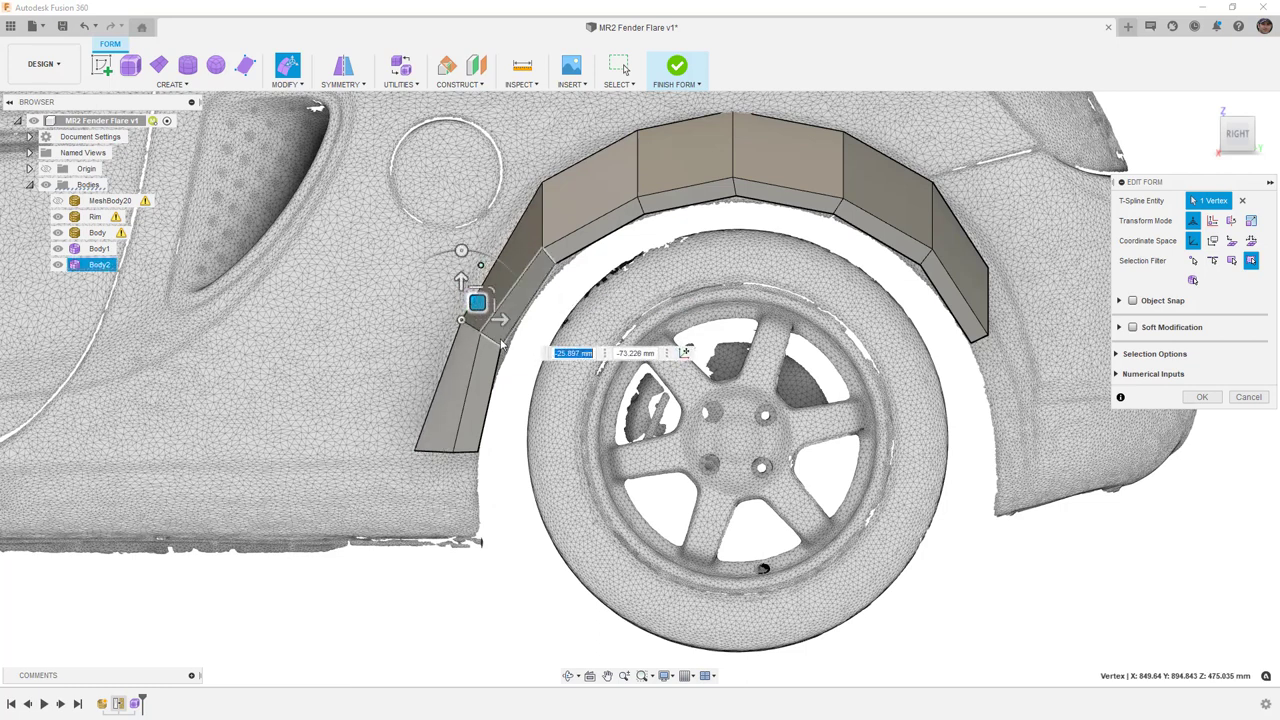
Step: Shift the outer edge's third vertex from the front about 38 mm forward and 43 mm down to even out the flare
{"action": "scroll", "coordinate": [496, 341], "scroll_direction": "up", "scroll_amount": 3}
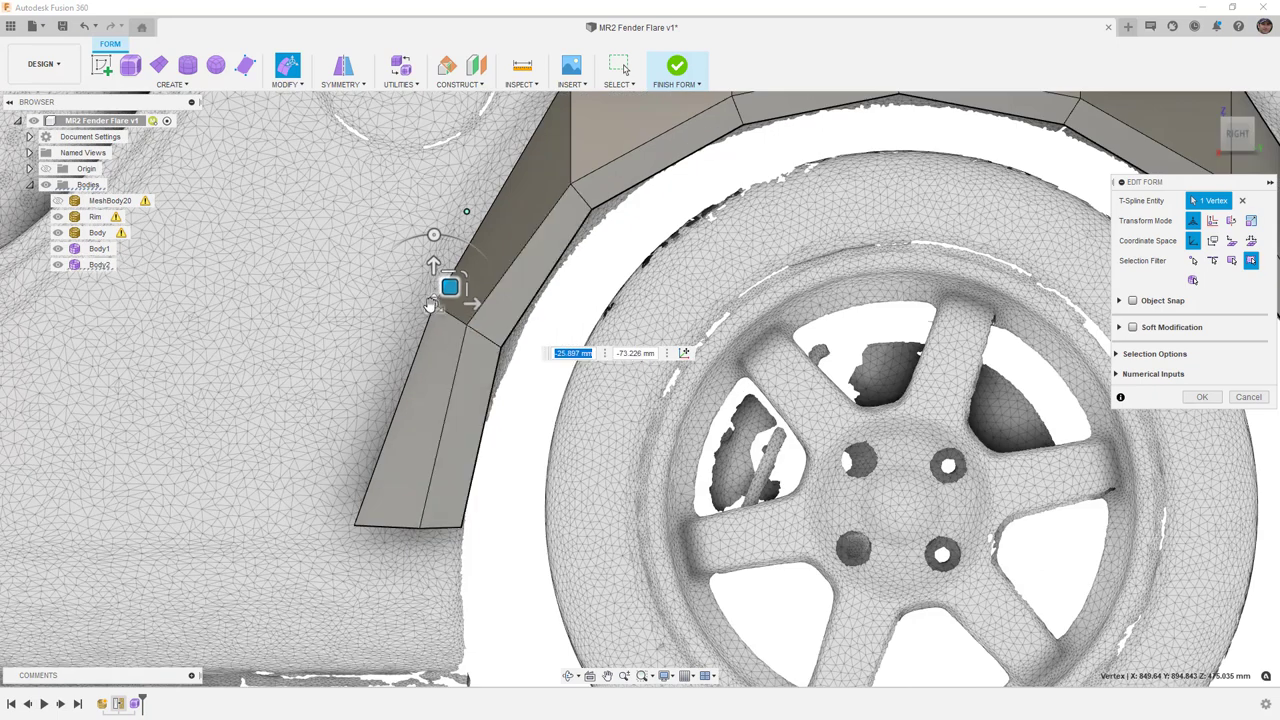
{"action": "middle_click_drag", "start_coordinate": [508, 262], "coordinate": [429, 432]}
{"action": "left_click", "coordinate": [494, 237]}
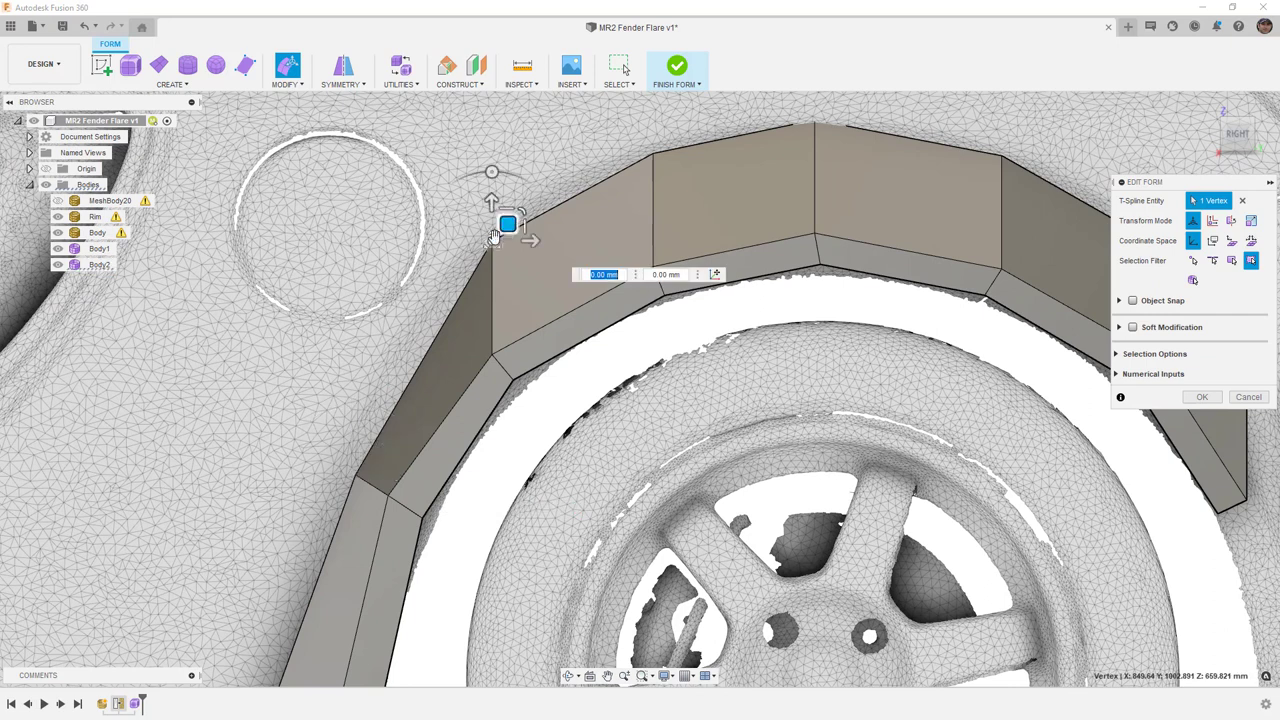
{"action": "left_click_drag", "start_coordinate": [506, 222], "coordinate": [460, 279]}
{"action": "middle_click_drag", "start_coordinate": [622, 190], "coordinate": [514, 272]}
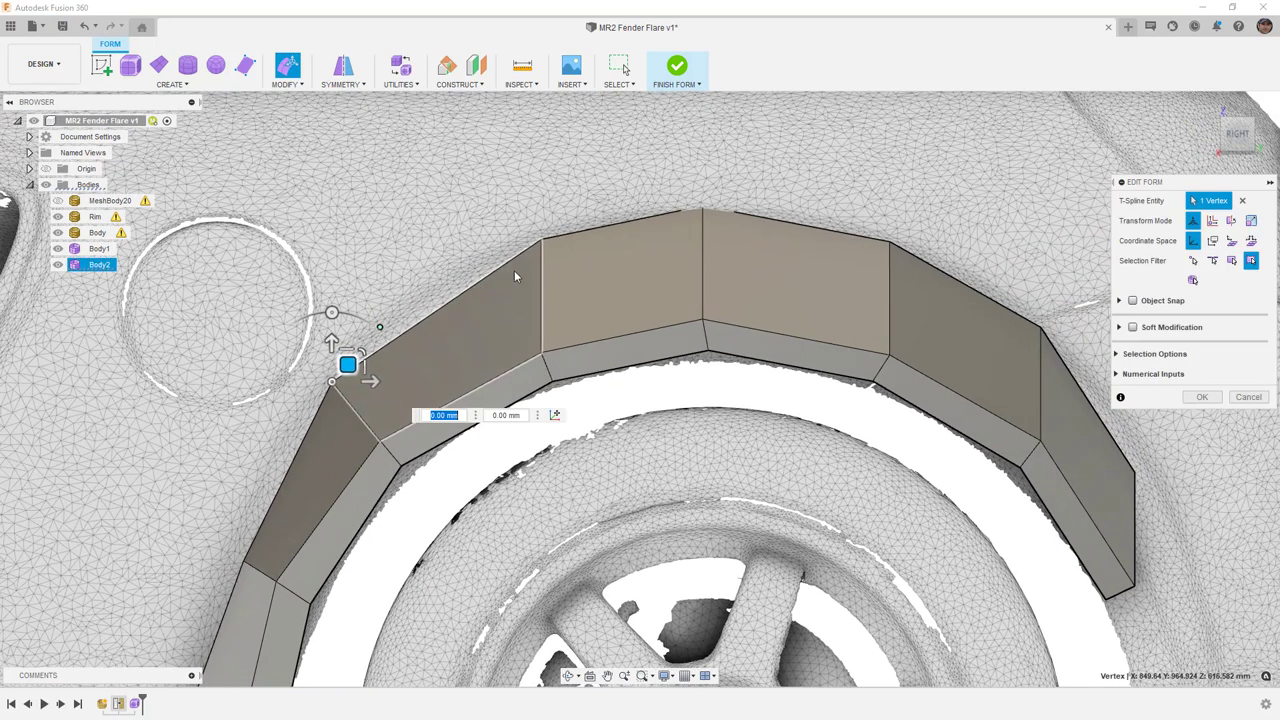
Step: Shift the outer edge's fourth vertex from the front about 24 mm forward and 10 mm down, and nudge the fifth vertex slightly forward
{"action": "left_click", "coordinate": [541, 240]}
{"action": "mouse_move", "coordinate": [543, 243]}
{"action": "left_mouse_down"}
{"action": "mouse_move", "coordinate": [551, 223]}
{"action": "mouse_move", "coordinate": [527, 234]}
{"action": "left_mouse_up"}
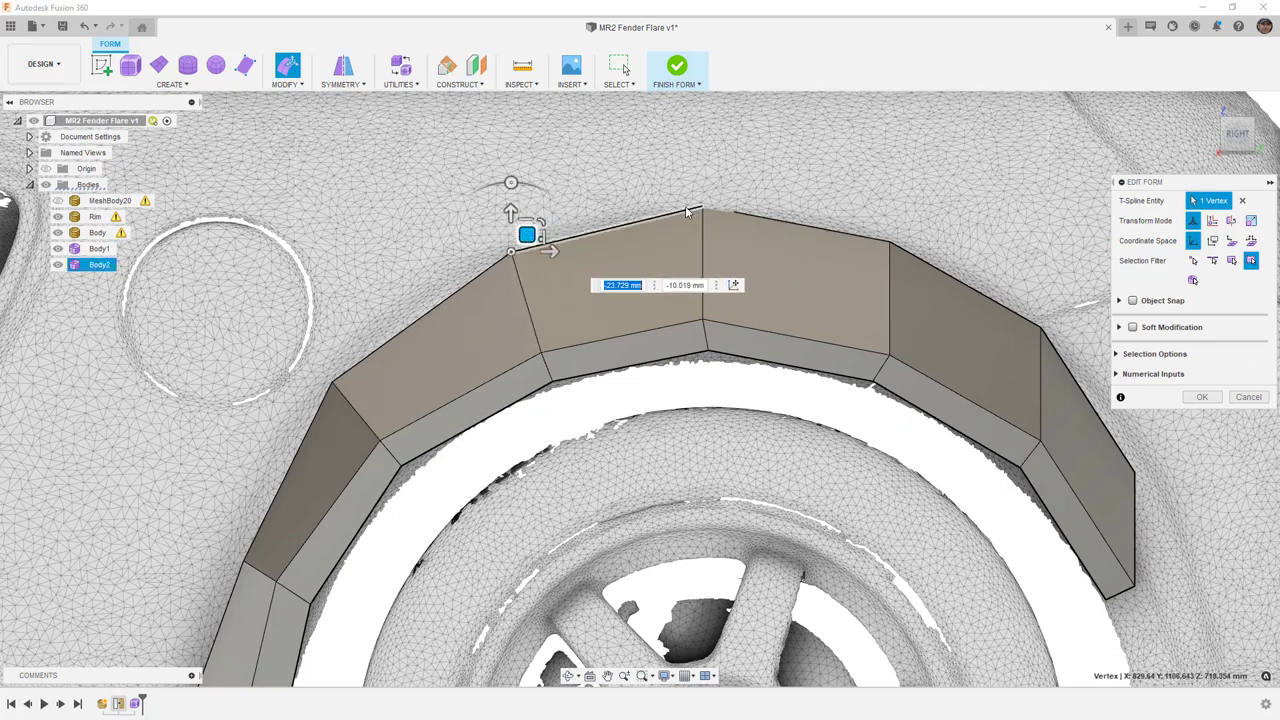
{"action": "left_click_drag", "start_coordinate": [703, 209], "coordinate": [711, 195]}
{"action": "middle_click_drag", "start_coordinate": [688, 274], "coordinate": [414, 272]}
{"action": "middle_click_drag", "start_coordinate": [620, 296], "coordinate": [558, 303]}
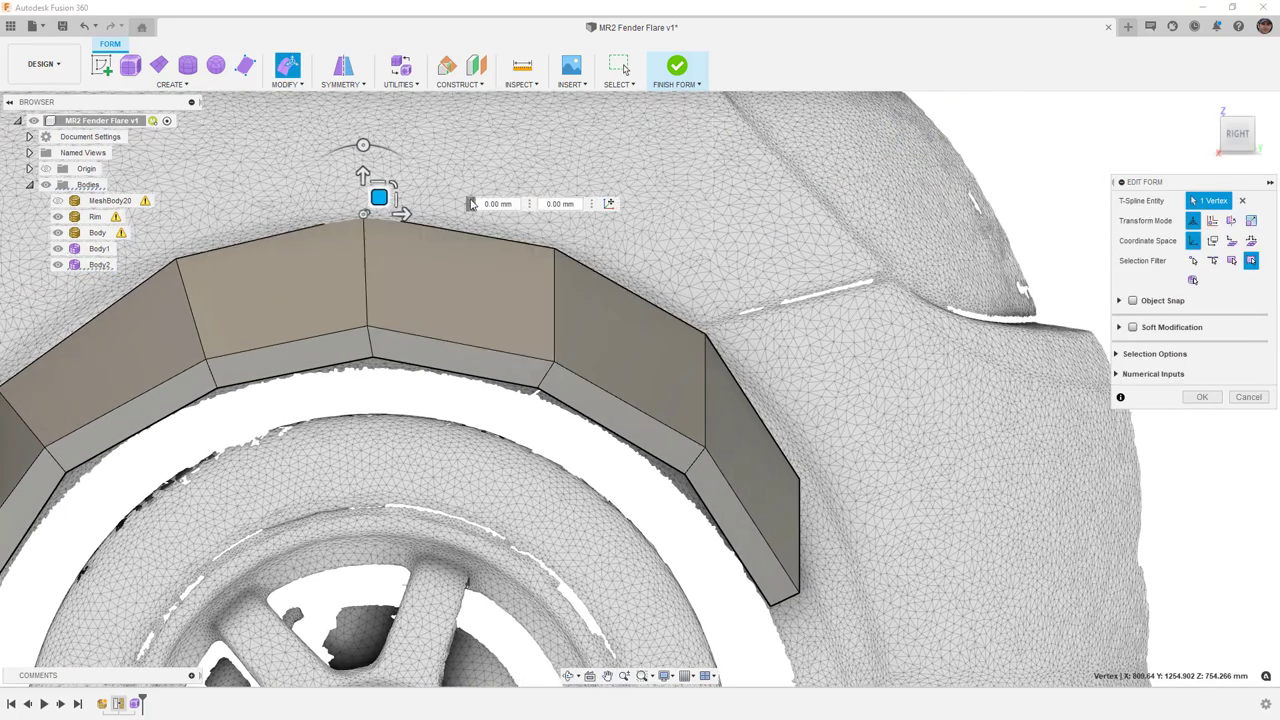
Step: Shift the outer edge's sixth and seventh vertices from the front rearward and down along the wheel arch
{"action": "left_click", "coordinate": [555, 249]}
{"action": "left_click_drag", "start_coordinate": [570, 233], "coordinate": [596, 242]}
{"action": "middle_click_drag", "start_coordinate": [710, 378], "coordinate": [630, 296]}
{"action": "left_click", "coordinate": [613, 280]}
{"action": "left_click_drag", "start_coordinate": [623, 266], "coordinate": [661, 296]}
{"action": "middle_click_drag", "start_coordinate": [635, 375], "coordinate": [571, 279]}
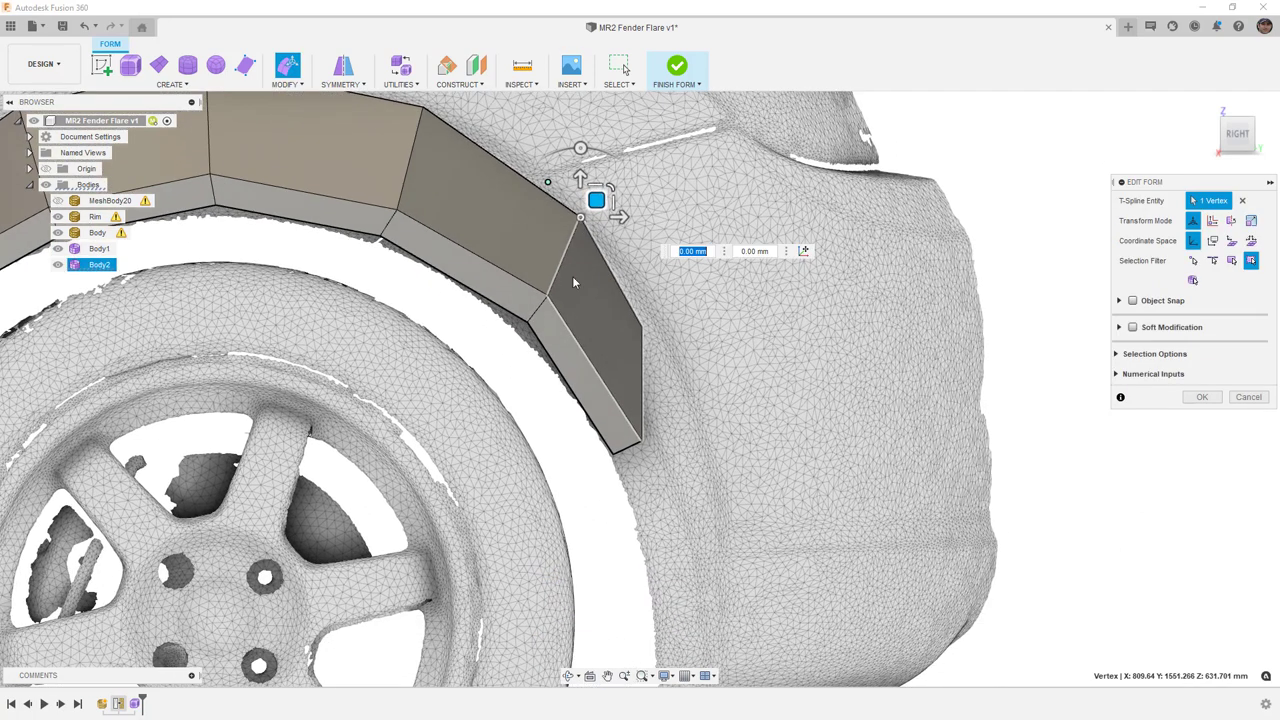
Step: Shift the outer edge's rear end vertex about 42 mm rearward and 64 mm down, and even out the two vertices ahead of it
{"action": "left_click", "coordinate": [642, 327]}
{"action": "left_click_drag", "start_coordinate": [660, 303], "coordinate": [710, 391]}
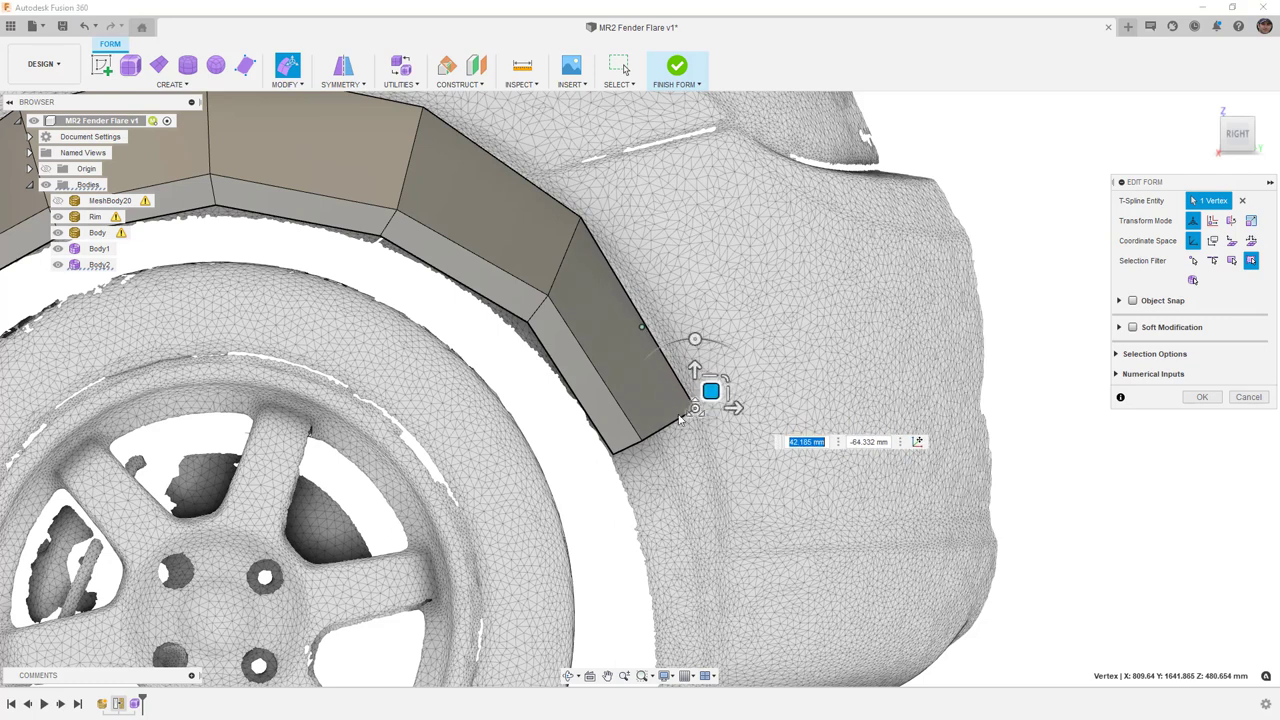
{"action": "left_click", "coordinate": [584, 212]}
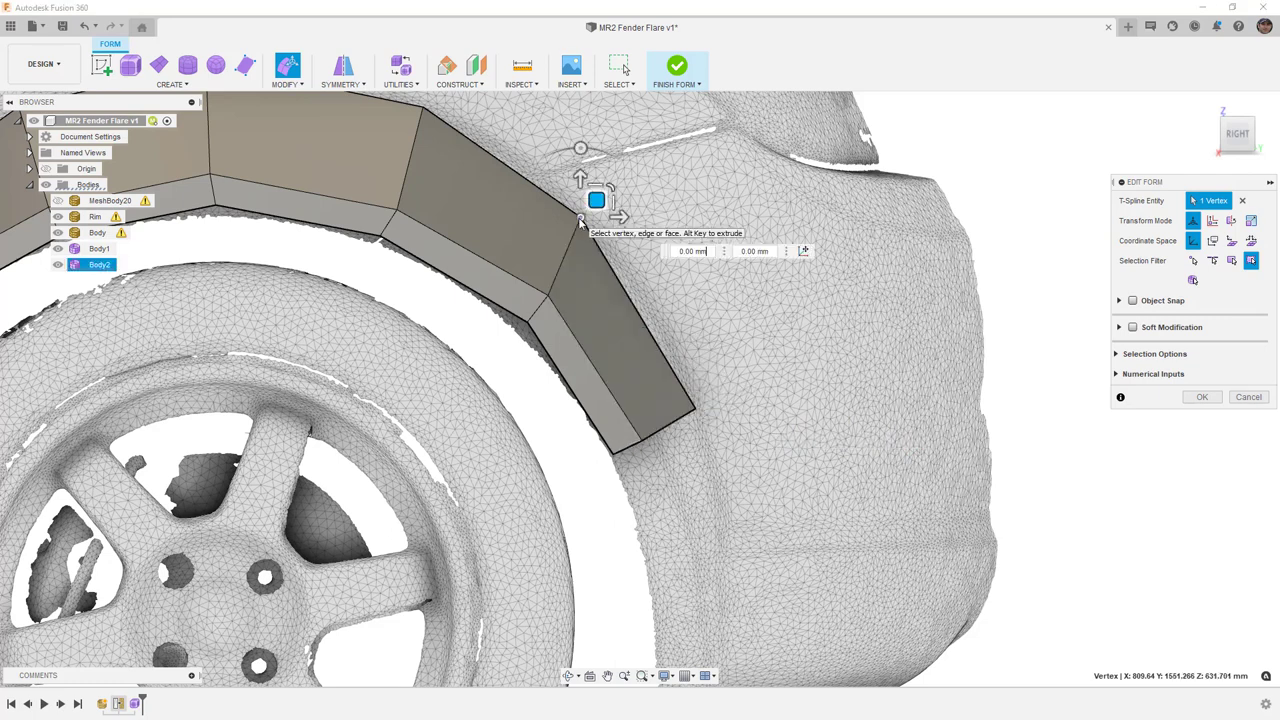
{"action": "left_click_drag", "start_coordinate": [594, 206], "coordinate": [610, 213]}
{"action": "left_click", "coordinate": [424, 108]}
{"action": "left_click_drag", "start_coordinate": [424, 108], "coordinate": [458, 104]}
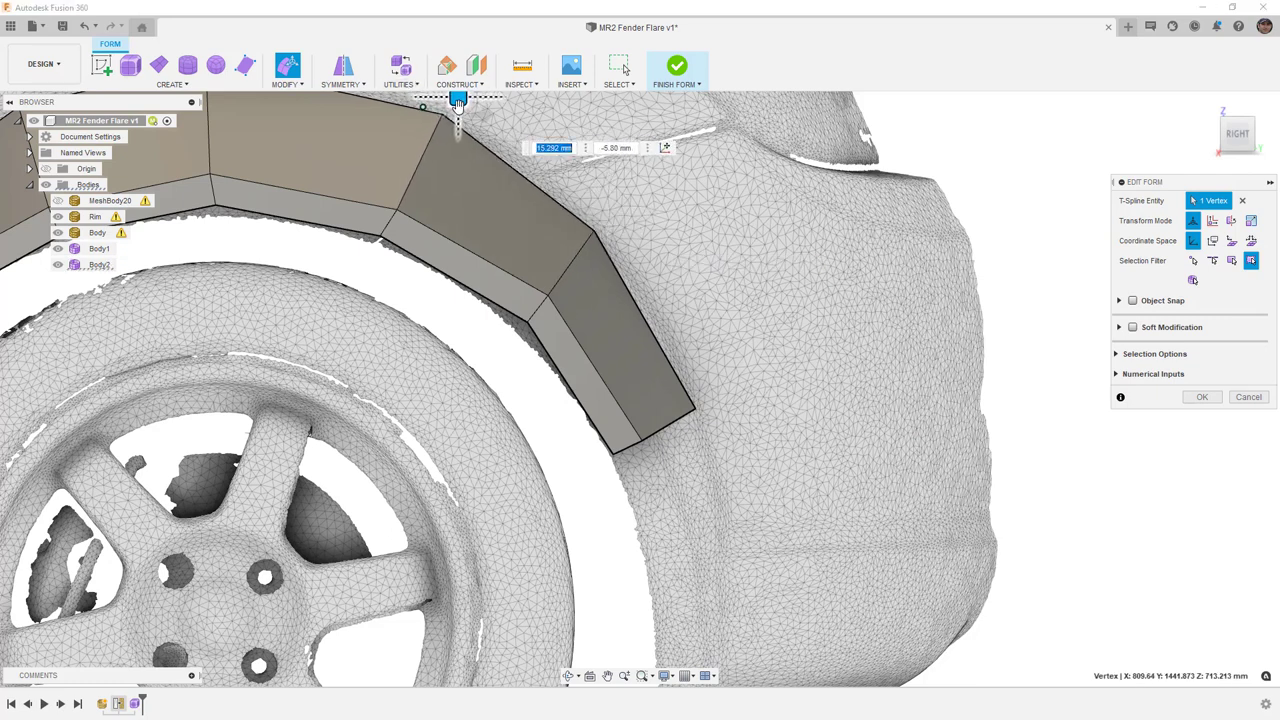
Step: Shift the outer edge's front end vertex rearward toward the wheel to narrow the flare's front end
{"action": "scroll", "coordinate": [420, 180], "scroll_direction": "down", "scroll_amount": 5}
{"action": "middle_click_drag", "start_coordinate": [399, 218], "coordinate": [479, 224]}
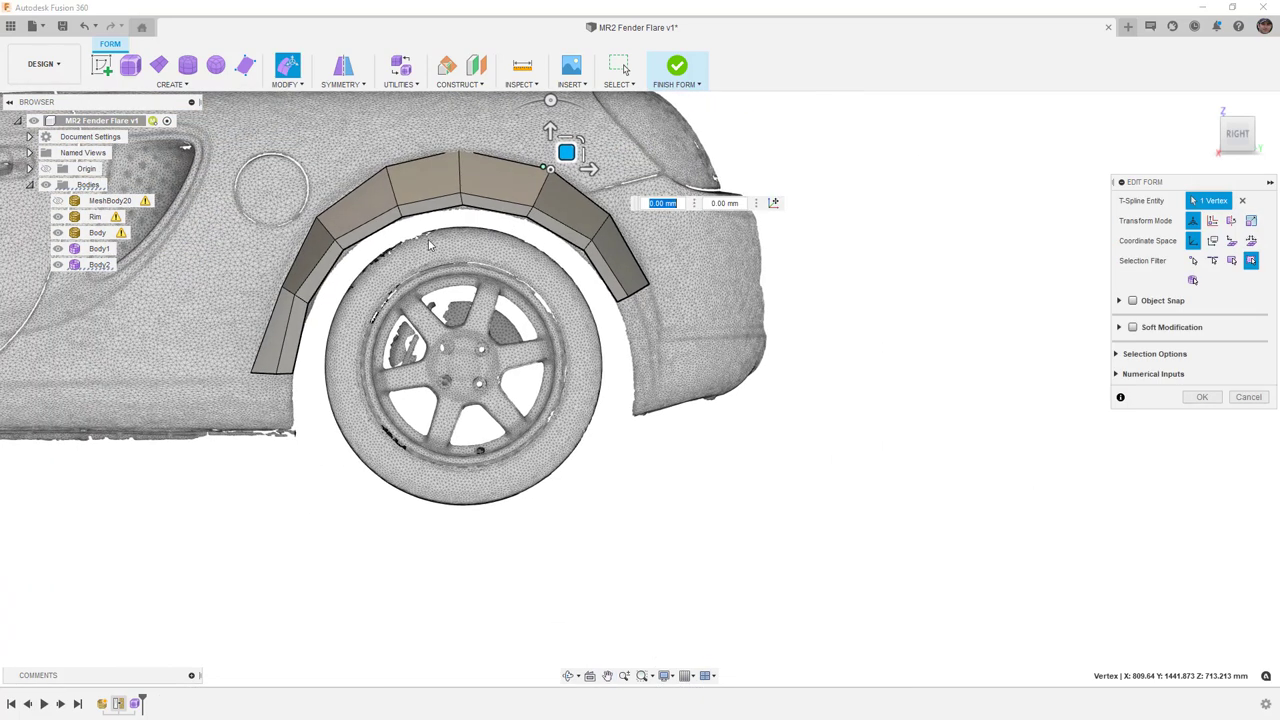
{"action": "scroll", "coordinate": [286, 296], "scroll_direction": "up", "scroll_amount": 5}
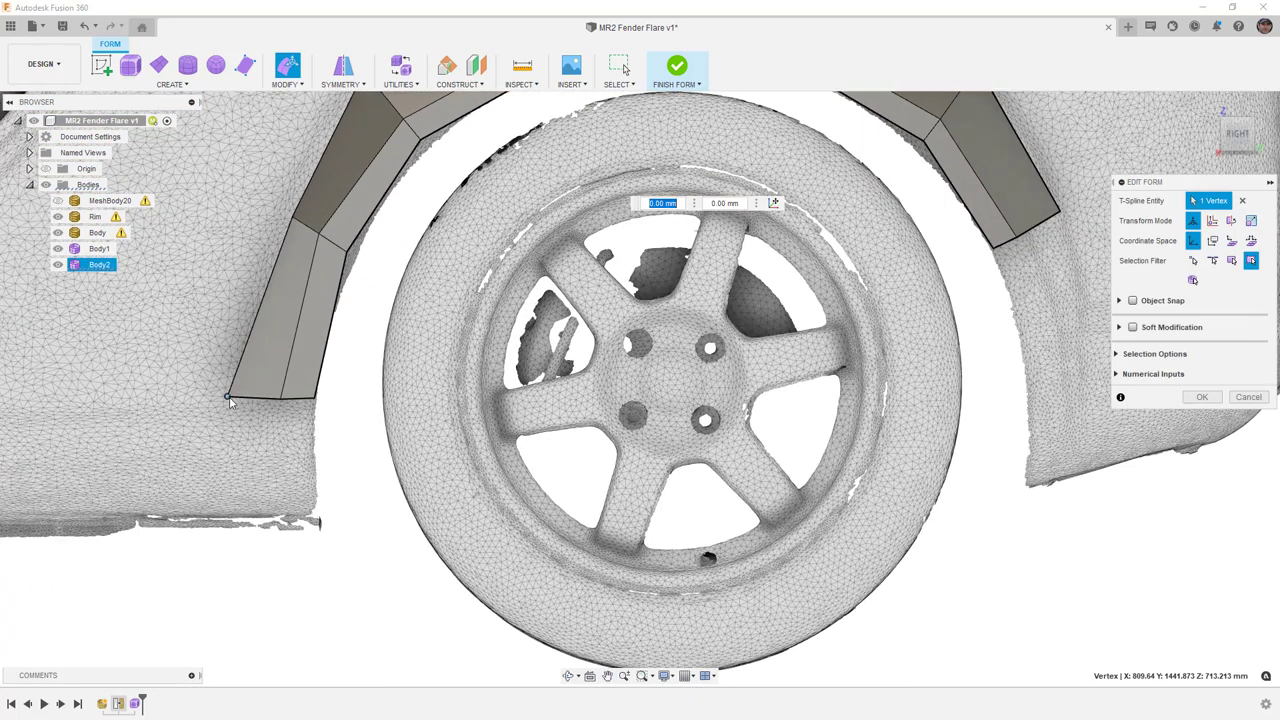
{"action": "left_click", "coordinate": [243, 371]}
{"action": "left_click_drag", "start_coordinate": [243, 371], "coordinate": [268, 384]}
Step: Switch the form to smooth display and examine the flare's outline against the rear body
{"action": "key", "text": "alt+3"}
{"action": "scroll", "coordinate": [362, 283], "scroll_direction": "down", "scroll_amount": 5}
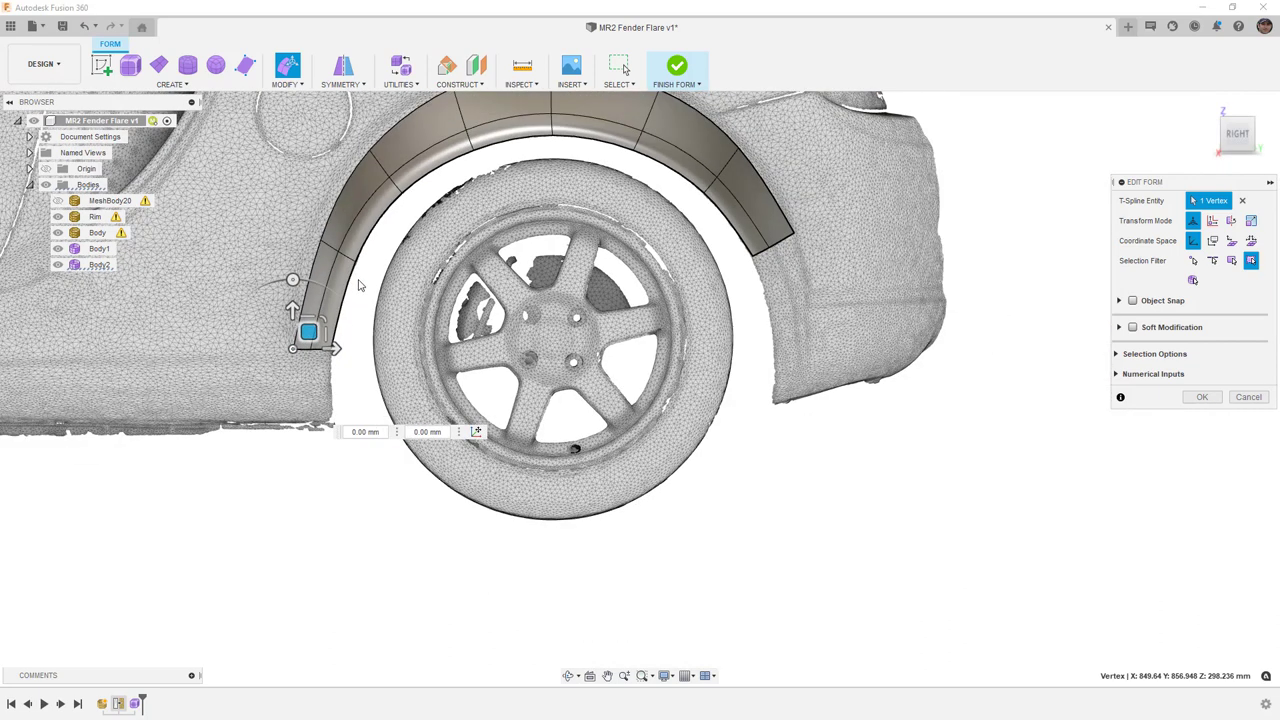
{"action": "middle_click_drag", "start_coordinate": [361, 290], "coordinate": [421, 313], "text": "shift"}
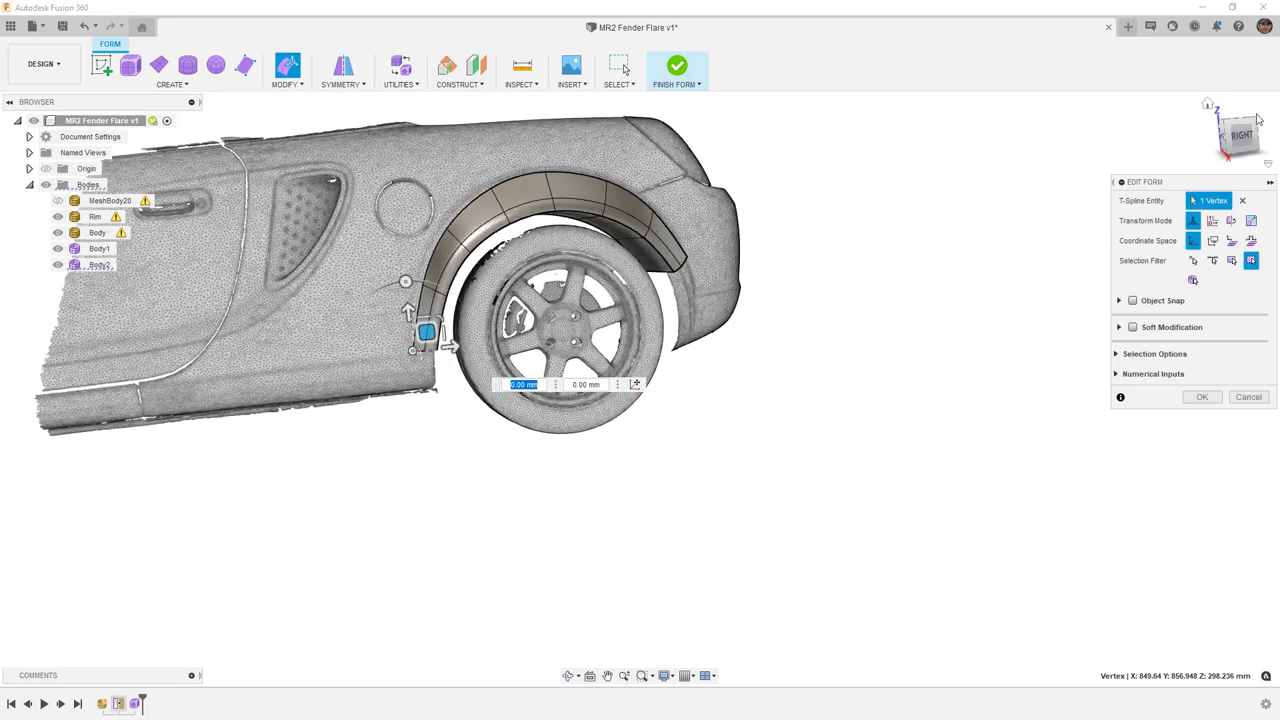
{"action": "scroll", "coordinate": [440, 352], "scroll_direction": "up", "scroll_amount": 5}
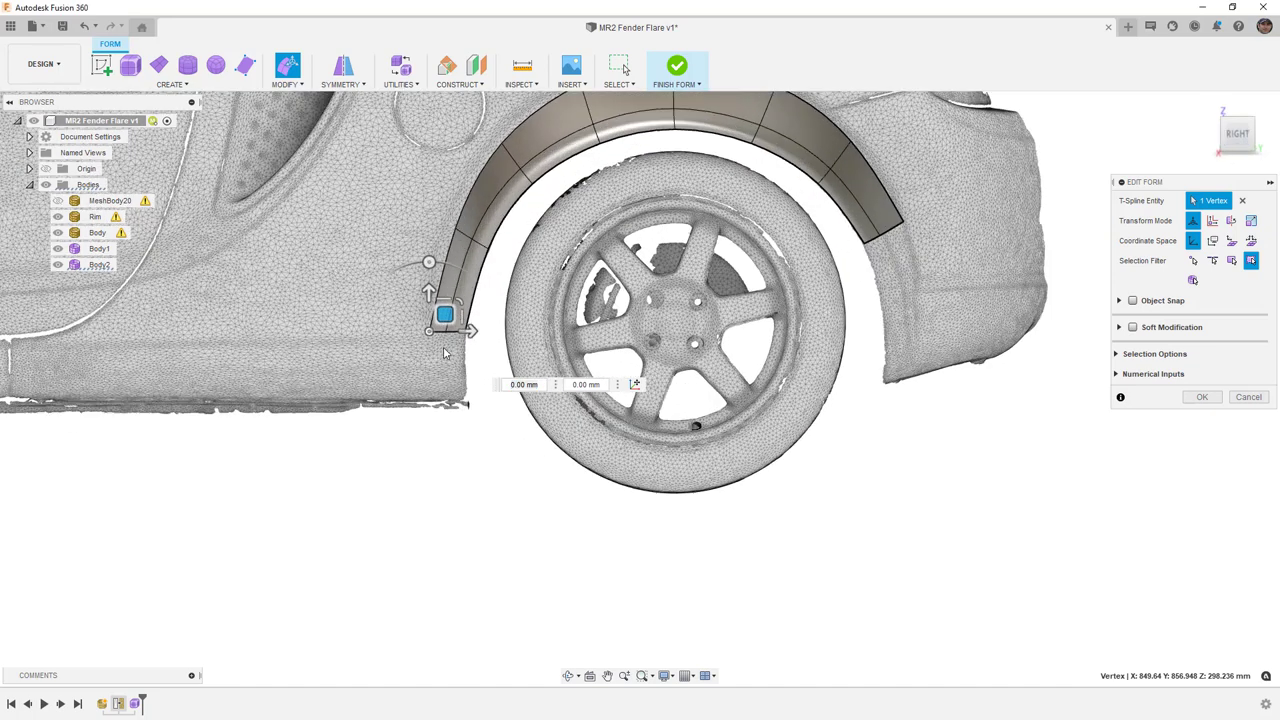
{"action": "scroll", "coordinate": [456, 358], "scroll_direction": "down", "scroll_amount": 5}
{"action": "scroll", "coordinate": [477, 312], "scroll_direction": "up", "scroll_amount": 3}
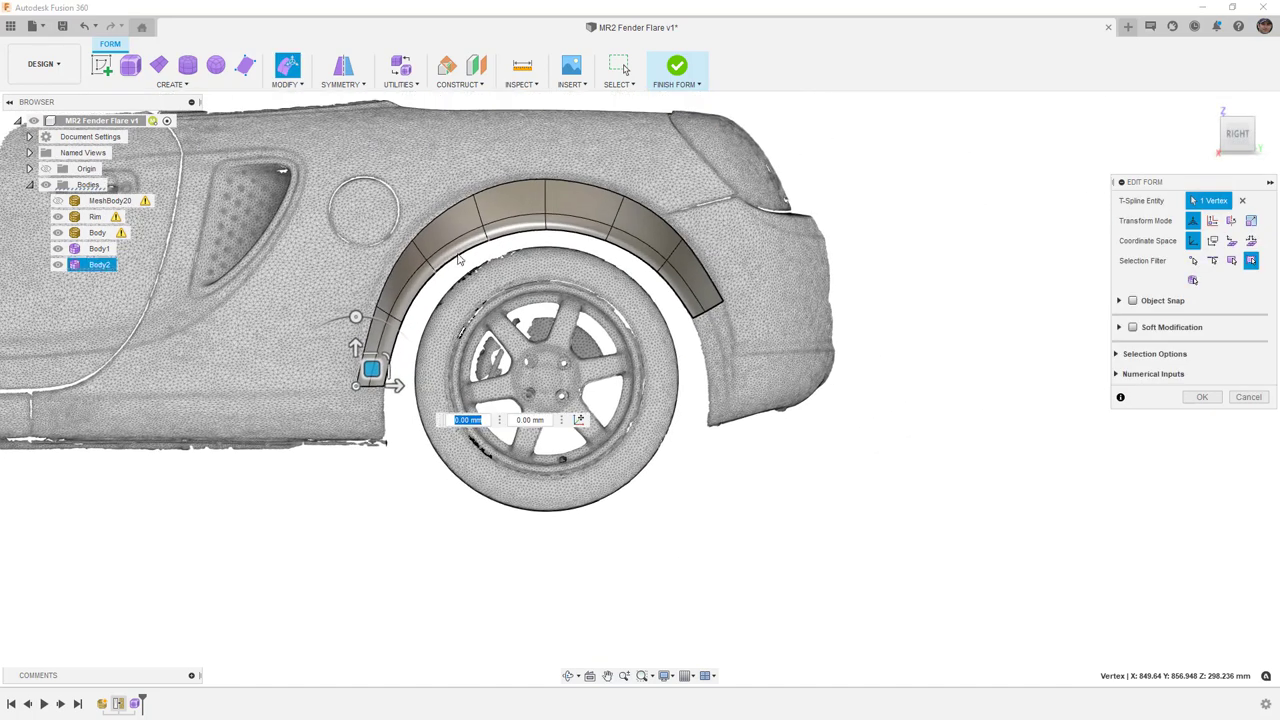
{"action": "scroll", "coordinate": [436, 244], "scroll_direction": "up", "scroll_amount": 2}
Step: In box display, nudge the outer edge's third vertex about 2 mm forward and up, and the fourth about 2 mm forward and 1 mm up
{"action": "left_click", "coordinate": [411, 259]}
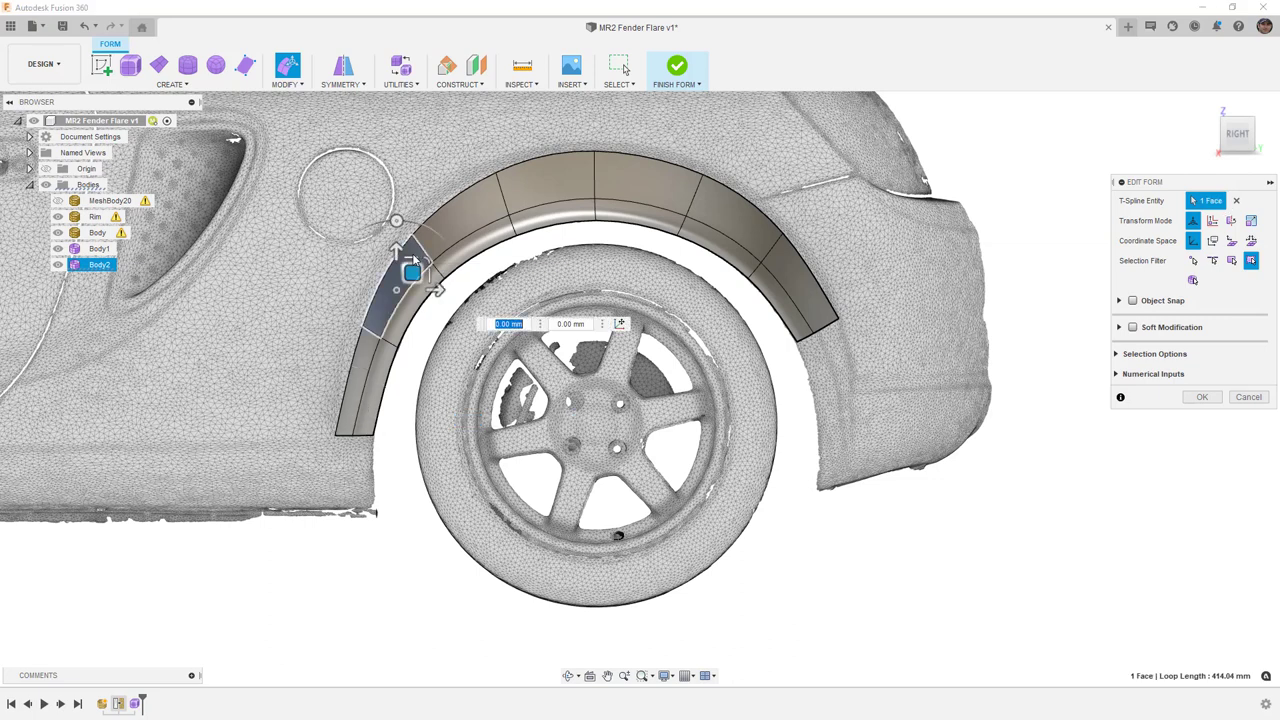
{"action": "scroll", "coordinate": [424, 219], "scroll_direction": "up", "scroll_amount": 3}
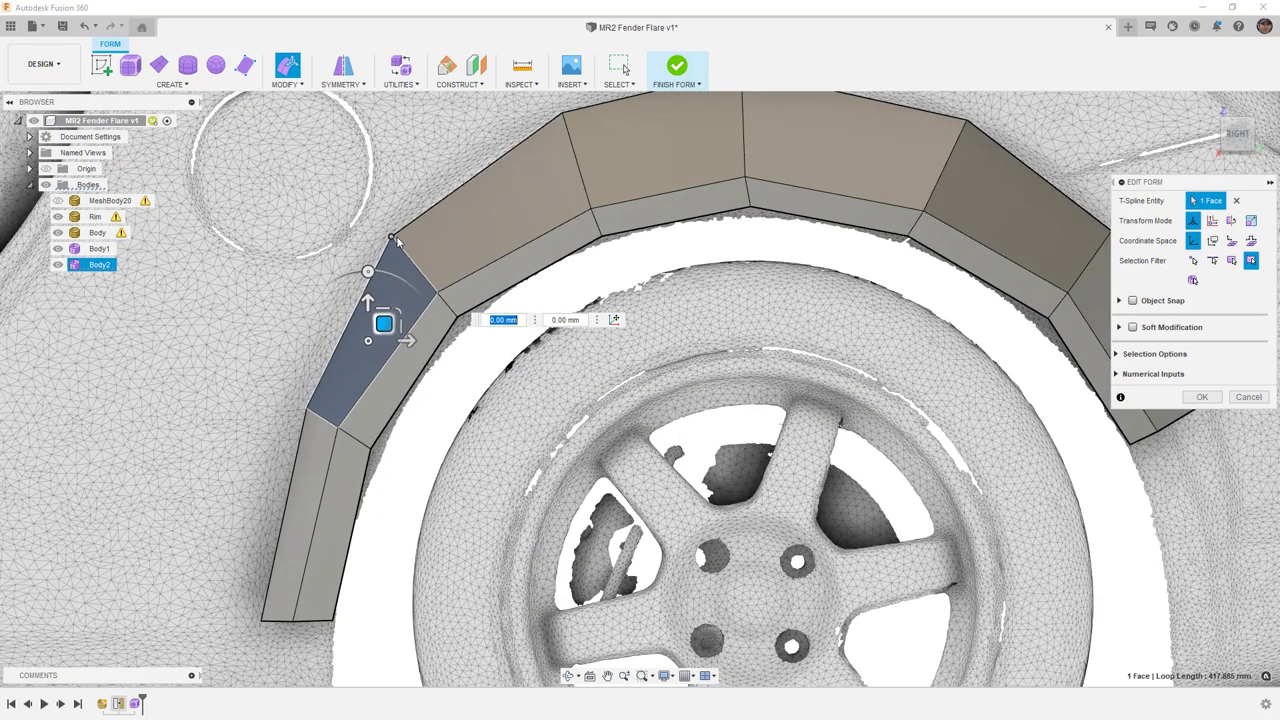
{"action": "left_click", "coordinate": [392, 238]}
{"action": "left_click_drag", "start_coordinate": [407, 220], "coordinate": [405, 217]}
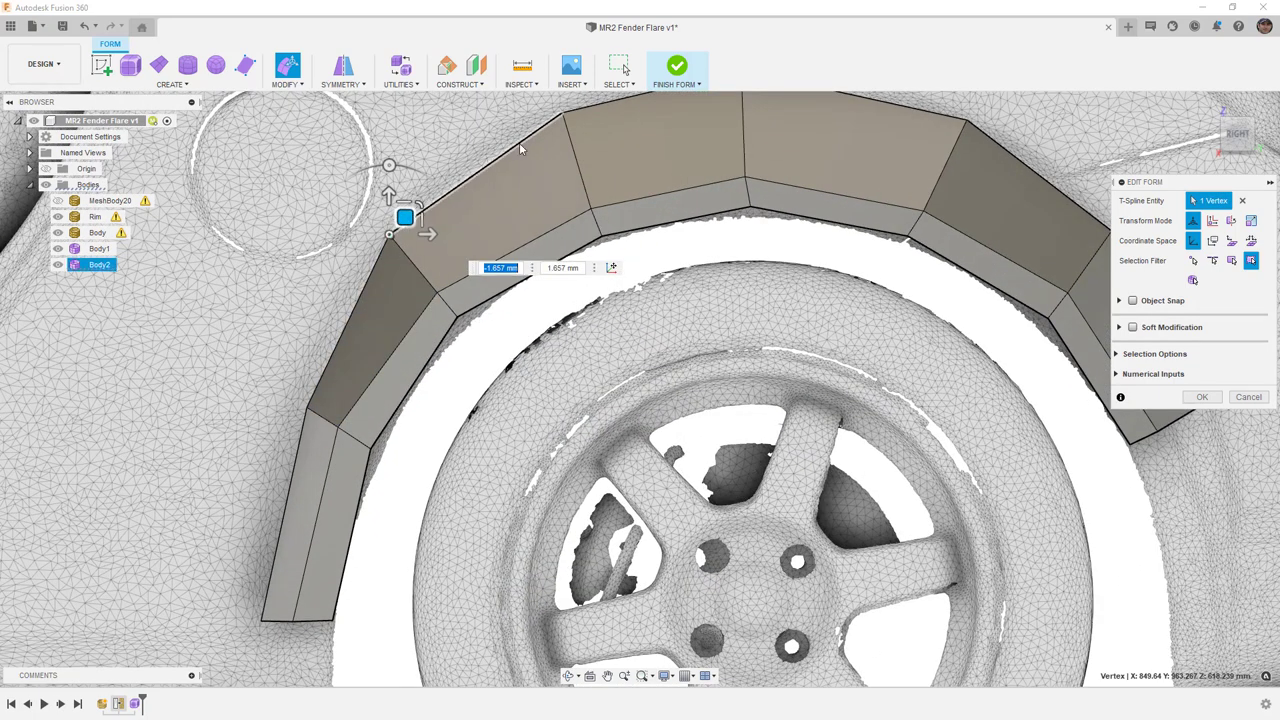
{"action": "left_click", "coordinate": [563, 112]}
{"action": "left_click_drag", "start_coordinate": [577, 100], "coordinate": [545, 122]}
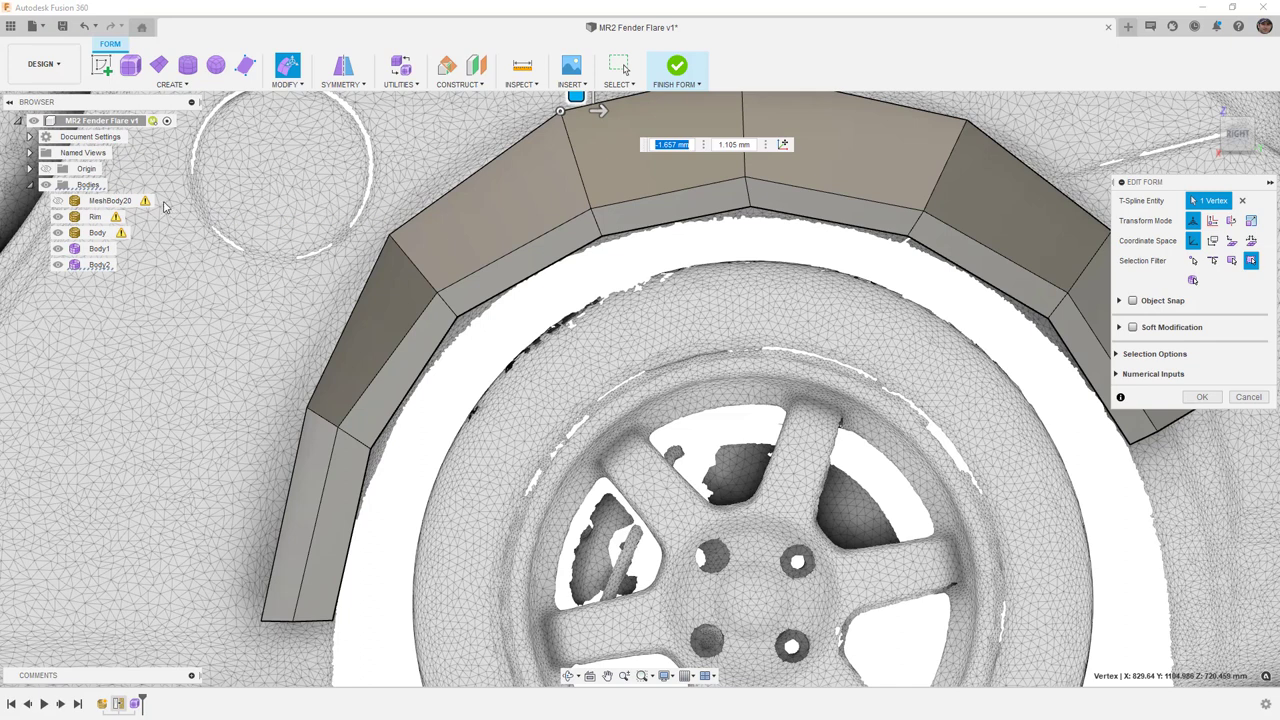
{"action": "scroll", "coordinate": [156, 176], "scroll_direction": "down", "scroll_amount": 2}
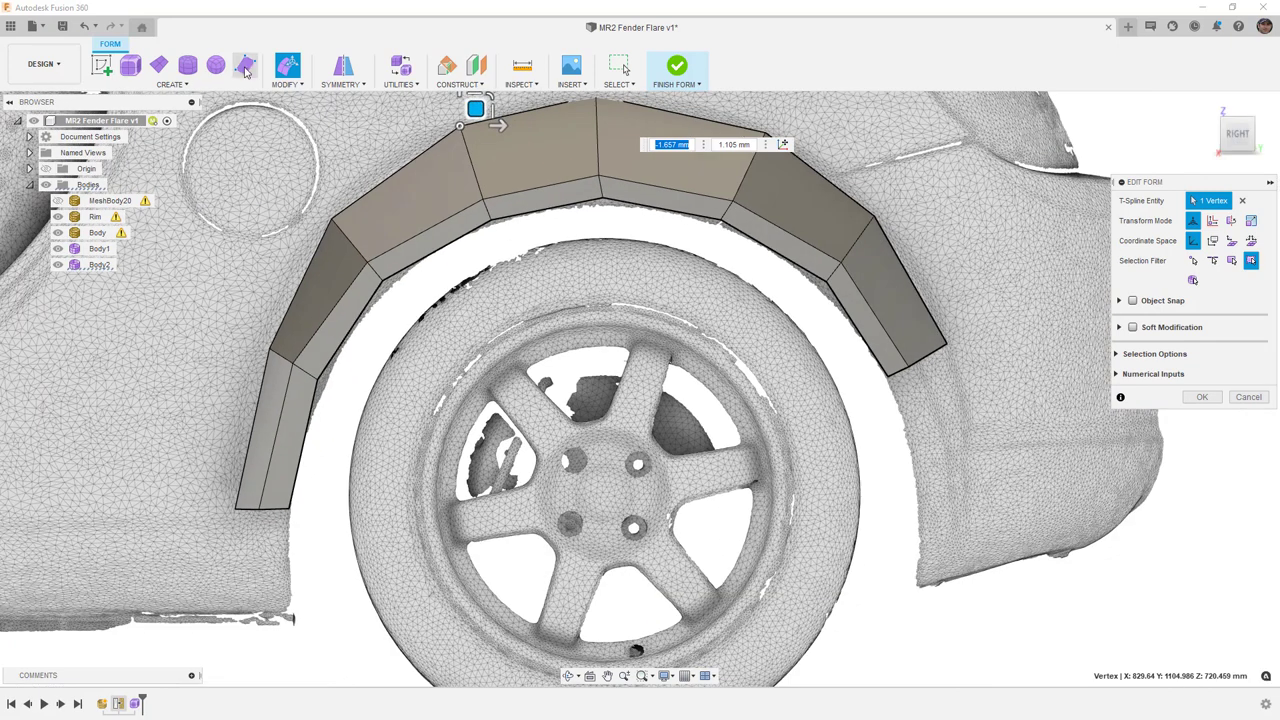
{"action": "middle_click_drag", "start_coordinate": [324, 142], "coordinate": [315, 221]}
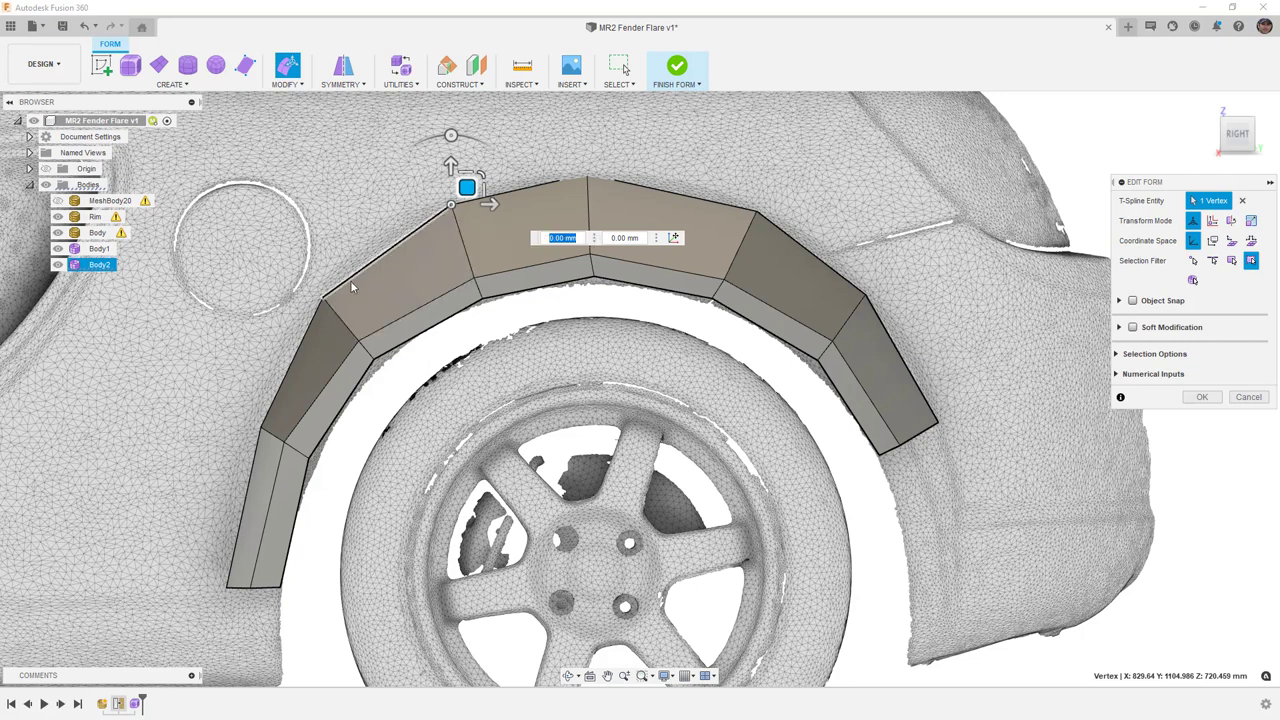
{"action": "left_click", "coordinate": [447, 338]}
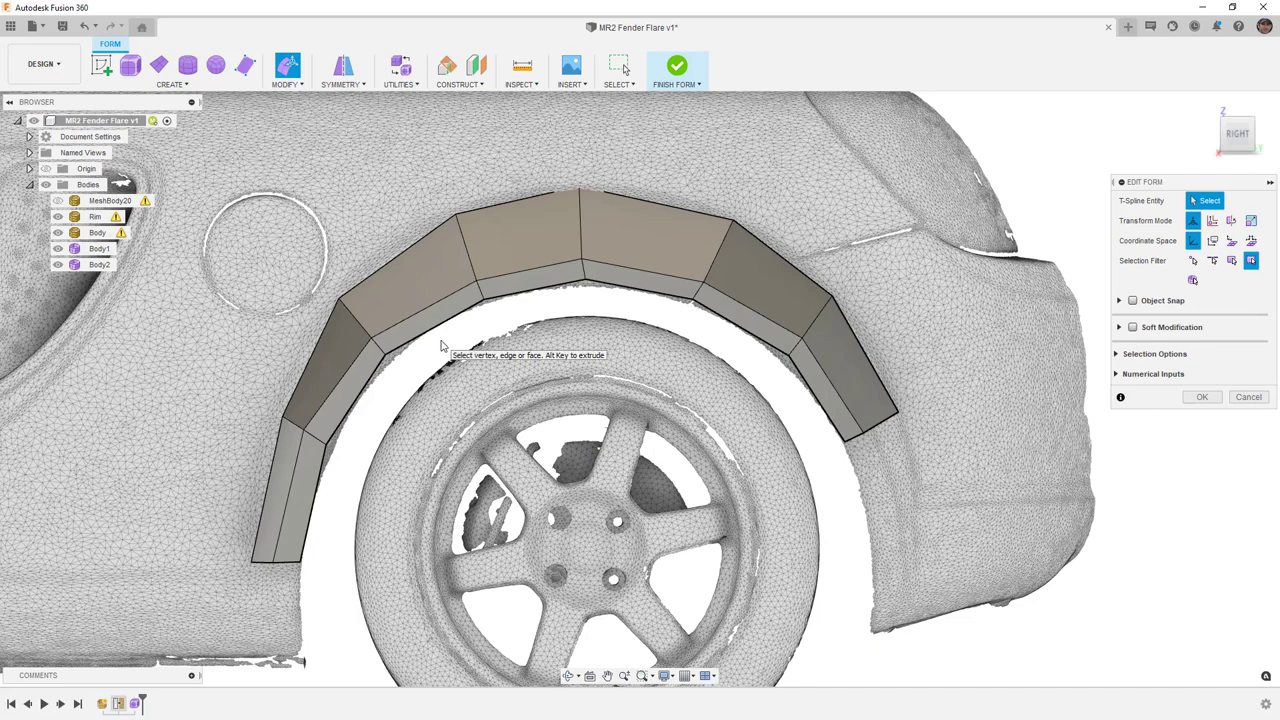
Step: Return the form to smooth display and shift the outer edge's third vertex from the front about 9 mm forward and 7 mm up
{"action": "scroll", "coordinate": [441, 345], "scroll_direction": "down", "scroll_amount": 2}
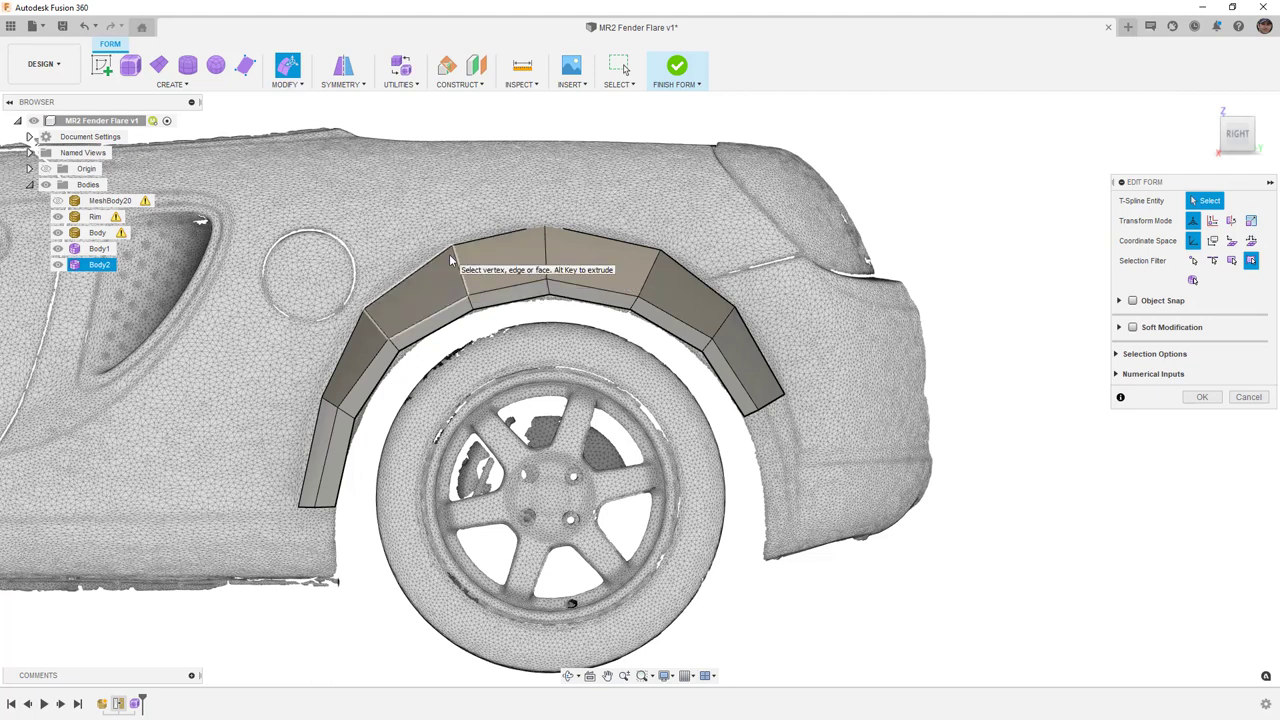
{"action": "scroll", "coordinate": [450, 262], "scroll_direction": "up", "scroll_amount": 4}
{"action": "left_click", "coordinate": [410, 288]}
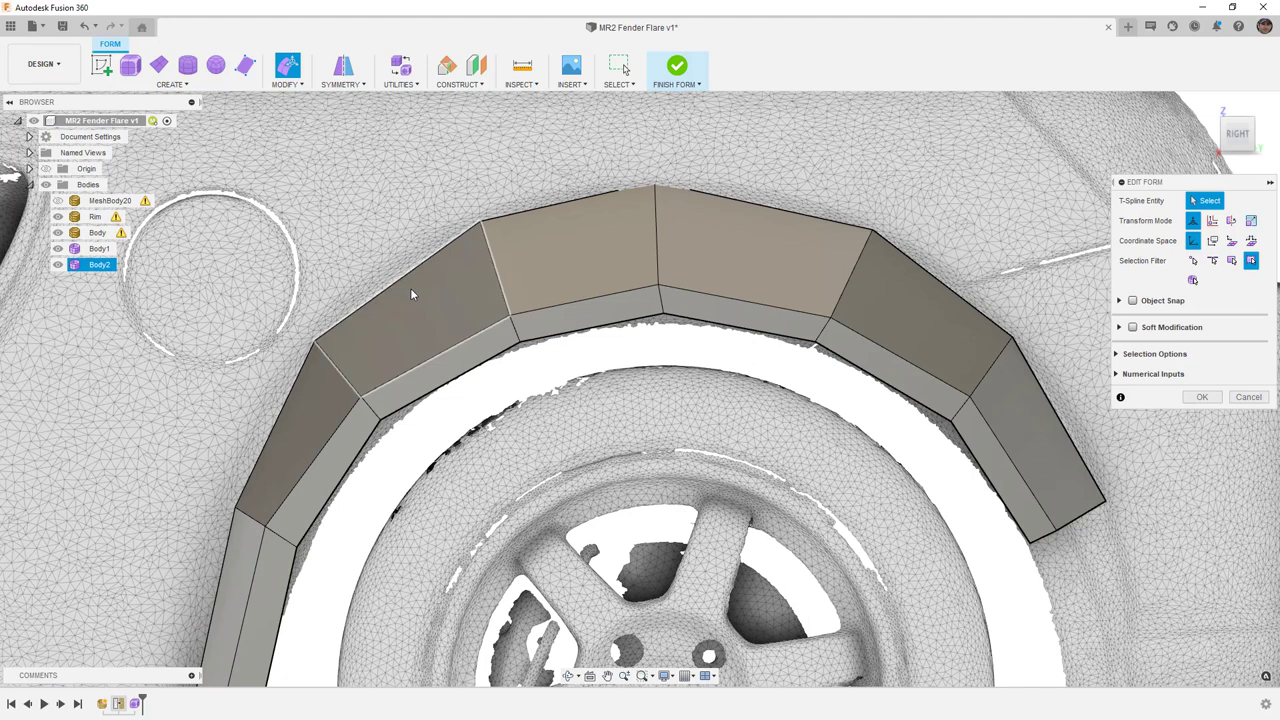
{"action": "key", "text": "ctrl+3"}
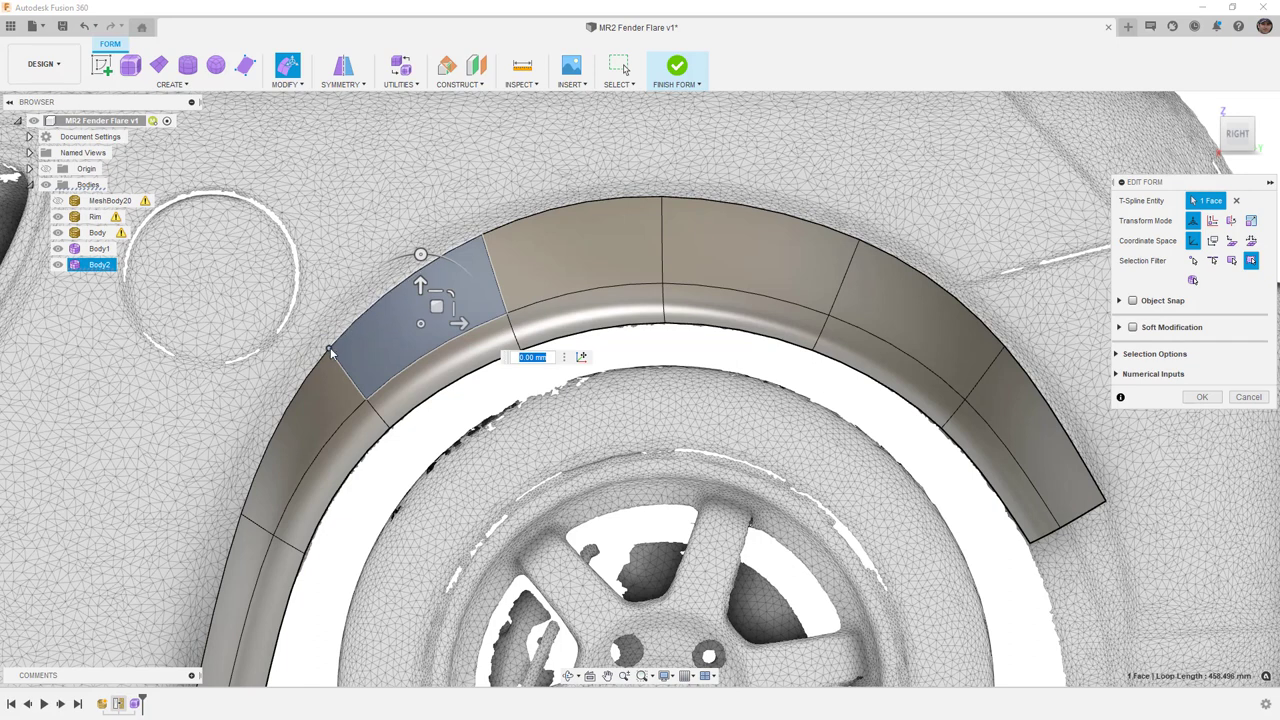
{"action": "left_click", "coordinate": [331, 352]}
{"action": "left_click_drag", "start_coordinate": [337, 337], "coordinate": [335, 324]}
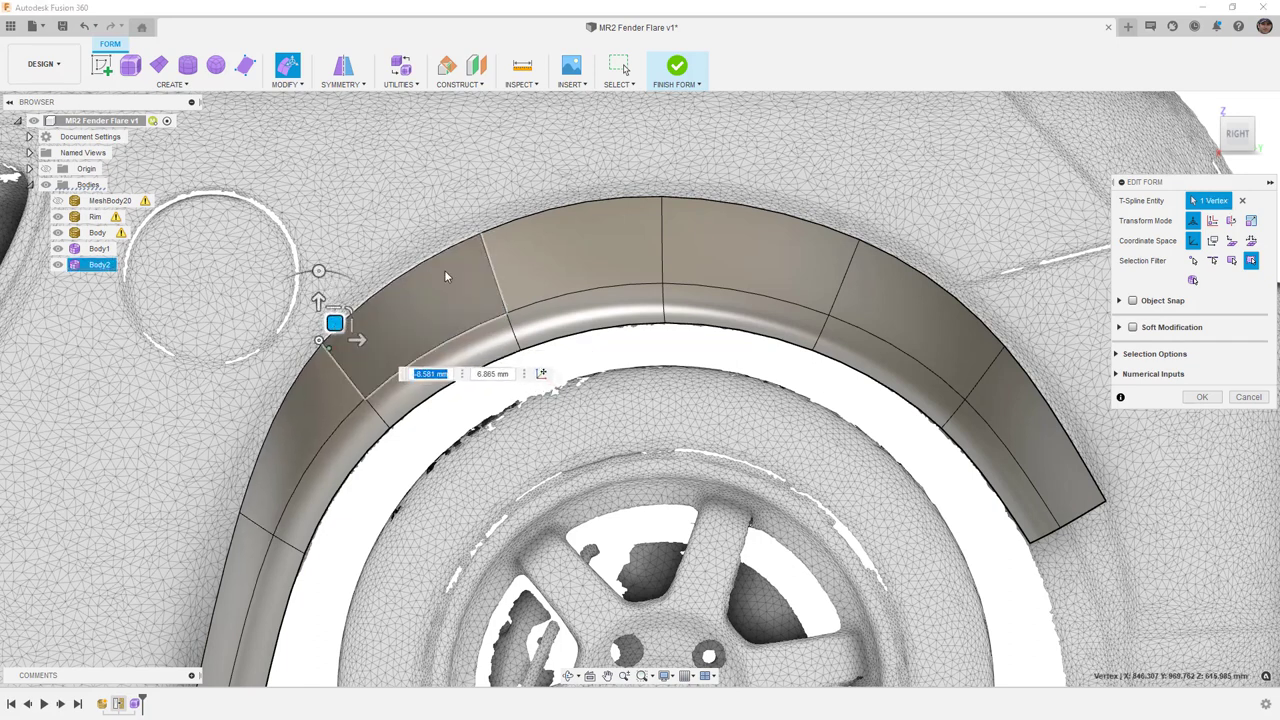
Step: Shift the outer edge's fourth vertex forward and up, and the fifth vertex about 3 mm rearward and 17 mm up
{"action": "left_click", "coordinate": [479, 236]}
{"action": "left_click_drag", "start_coordinate": [494, 214], "coordinate": [489, 201]}
{"action": "left_click", "coordinate": [661, 196]}
{"action": "left_click_drag", "start_coordinate": [677, 177], "coordinate": [677, 160]}
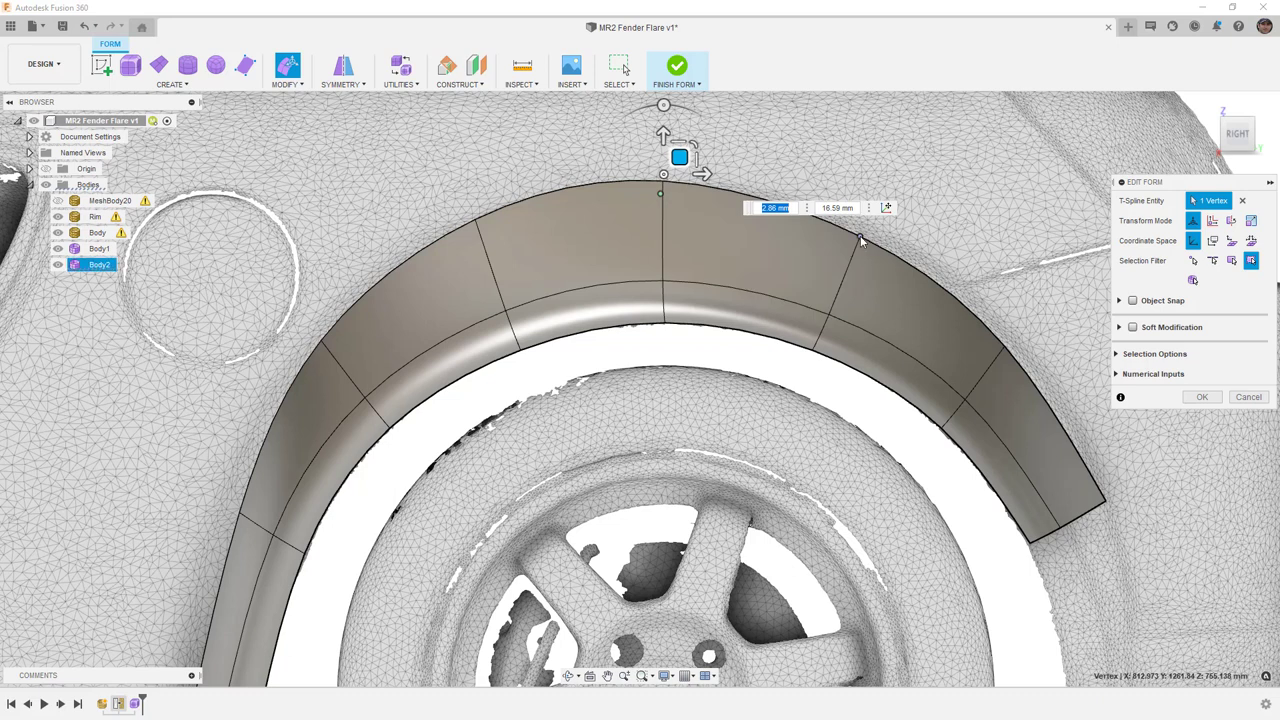
Step: Move the outer edge's sixth vertex rearward and up, the seventh about 16 mm rearward and 9 mm up, and the rear end 14 mm rearward and 3 mm up
{"action": "left_click", "coordinate": [860, 237]}
{"action": "left_click_drag", "start_coordinate": [875, 222], "coordinate": [886, 204]}
{"action": "left_click", "coordinate": [1005, 343]}
{"action": "left_click_drag", "start_coordinate": [1021, 329], "coordinate": [1040, 316]}
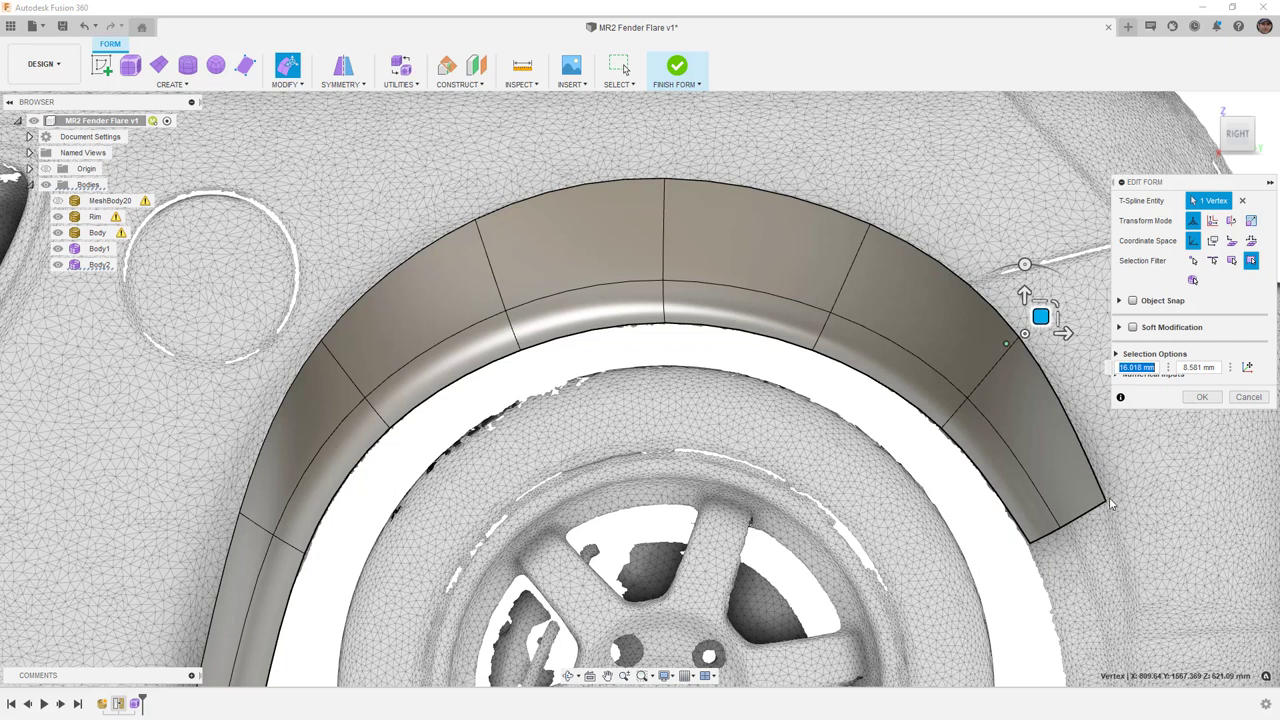
{"action": "left_click", "coordinate": [1106, 503]}
{"action": "left_click_drag", "start_coordinate": [1106, 503], "coordinate": [1139, 479]}
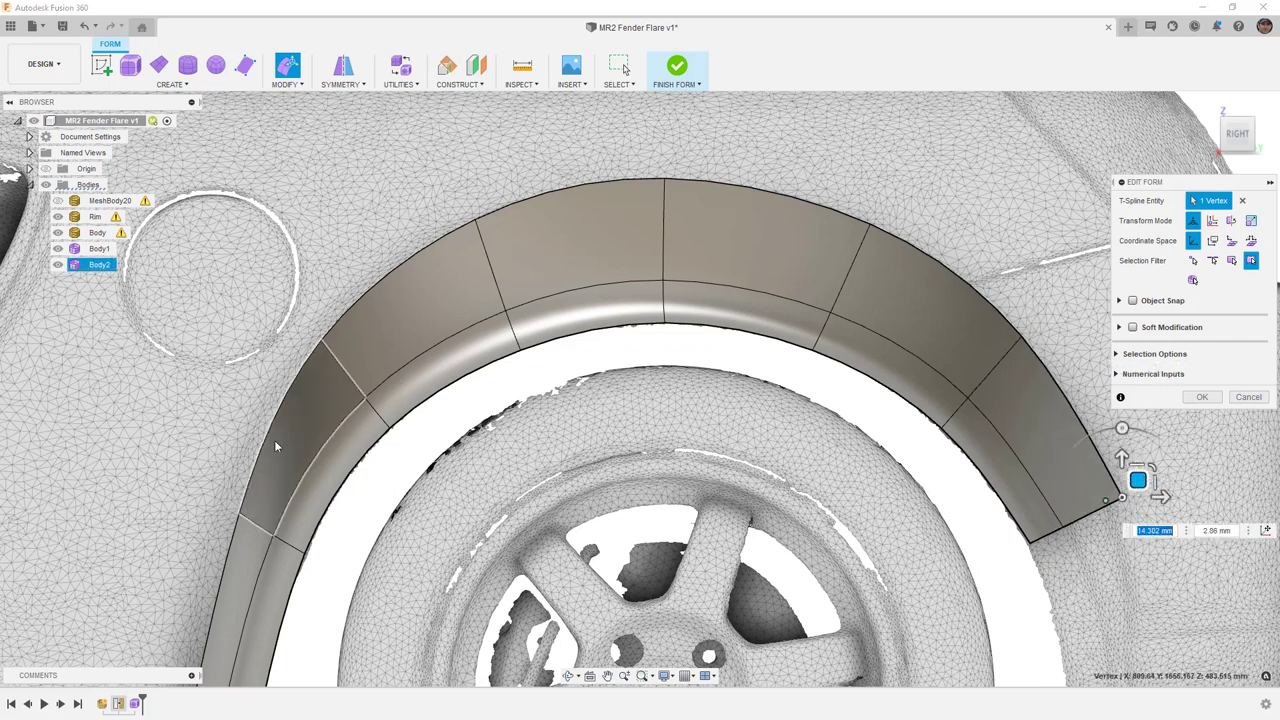
Step: Move the outer edge's third and second vertices slightly forward and up, and the front end vertex about 6 mm forward
{"action": "left_click", "coordinate": [325, 343]}
{"action": "left_click_drag", "start_coordinate": [331, 323], "coordinate": [326, 315]}
{"action": "left_click", "coordinate": [238, 512]}
{"action": "left_click_drag", "start_coordinate": [248, 497], "coordinate": [236, 490]}
{"action": "middle_click_drag", "start_coordinate": [383, 466], "coordinate": [441, 232]}
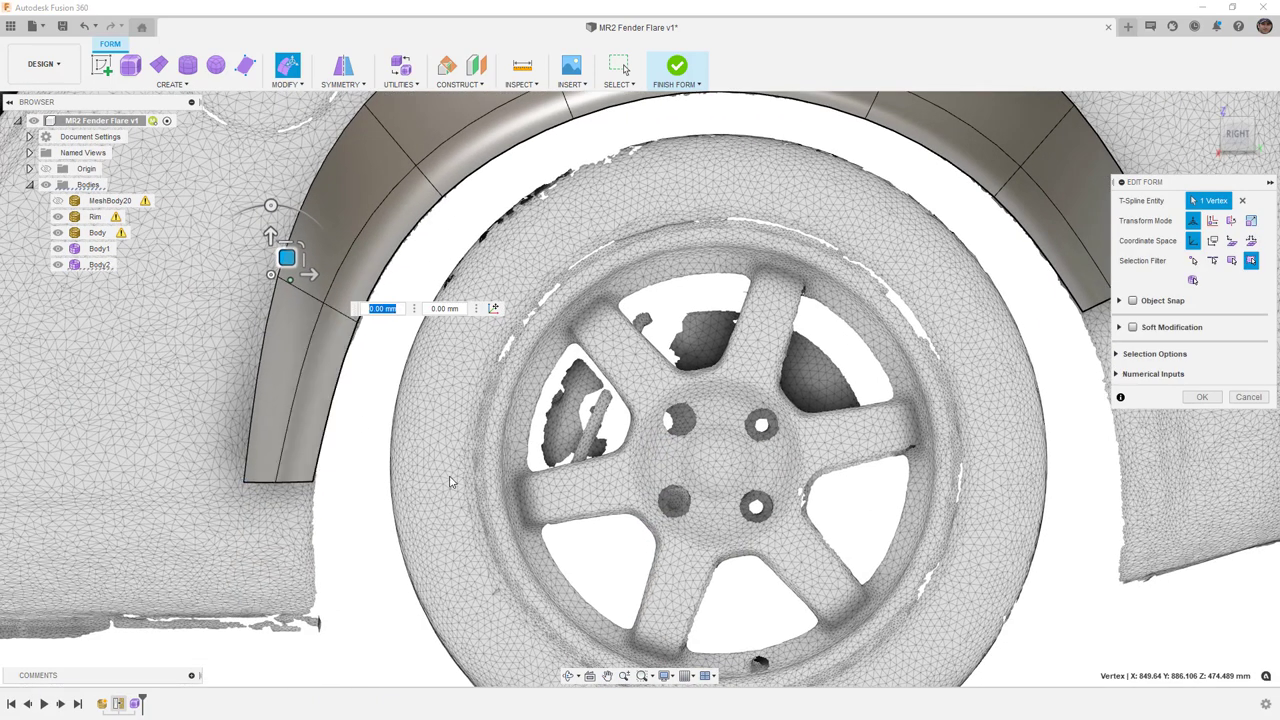
{"action": "left_click", "coordinate": [245, 484]}
{"action": "left_click_drag", "start_coordinate": [257, 466], "coordinate": [250, 466]}
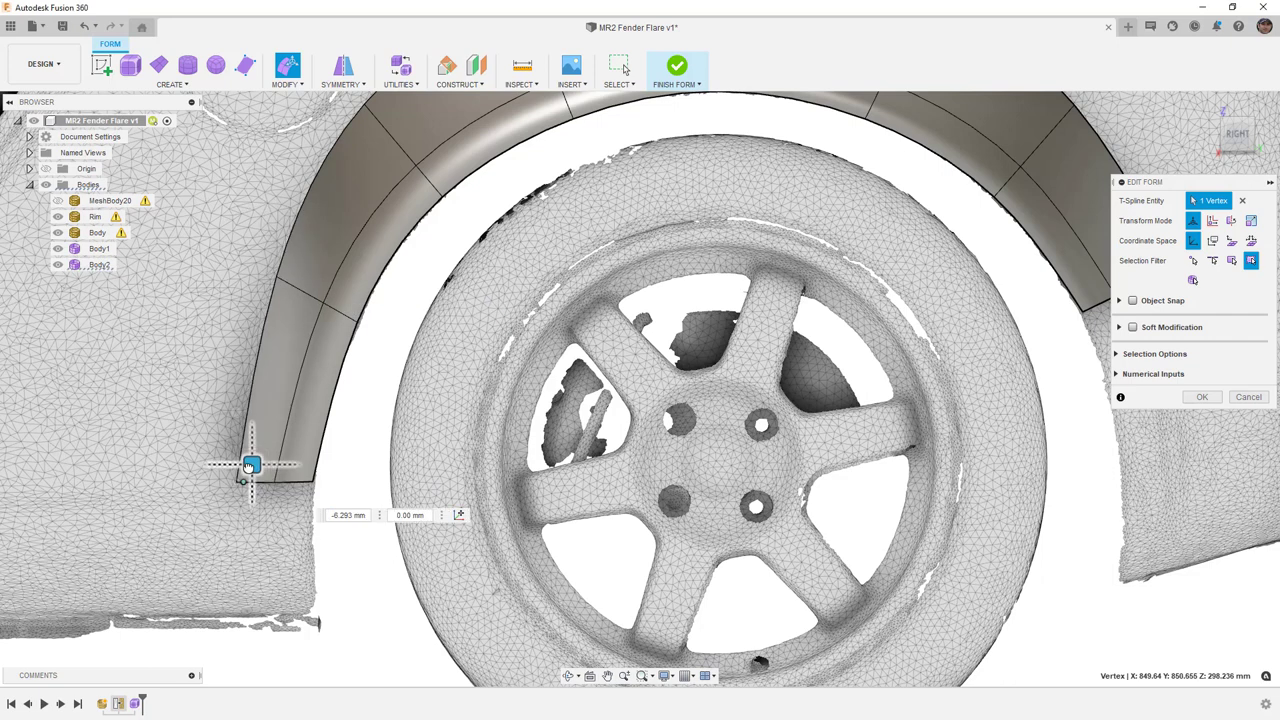
Step: Check the widened flare from the side and front, and finish editing the form
{"action": "scroll", "coordinate": [250, 466], "scroll_direction": "down", "scroll_amount": 4}
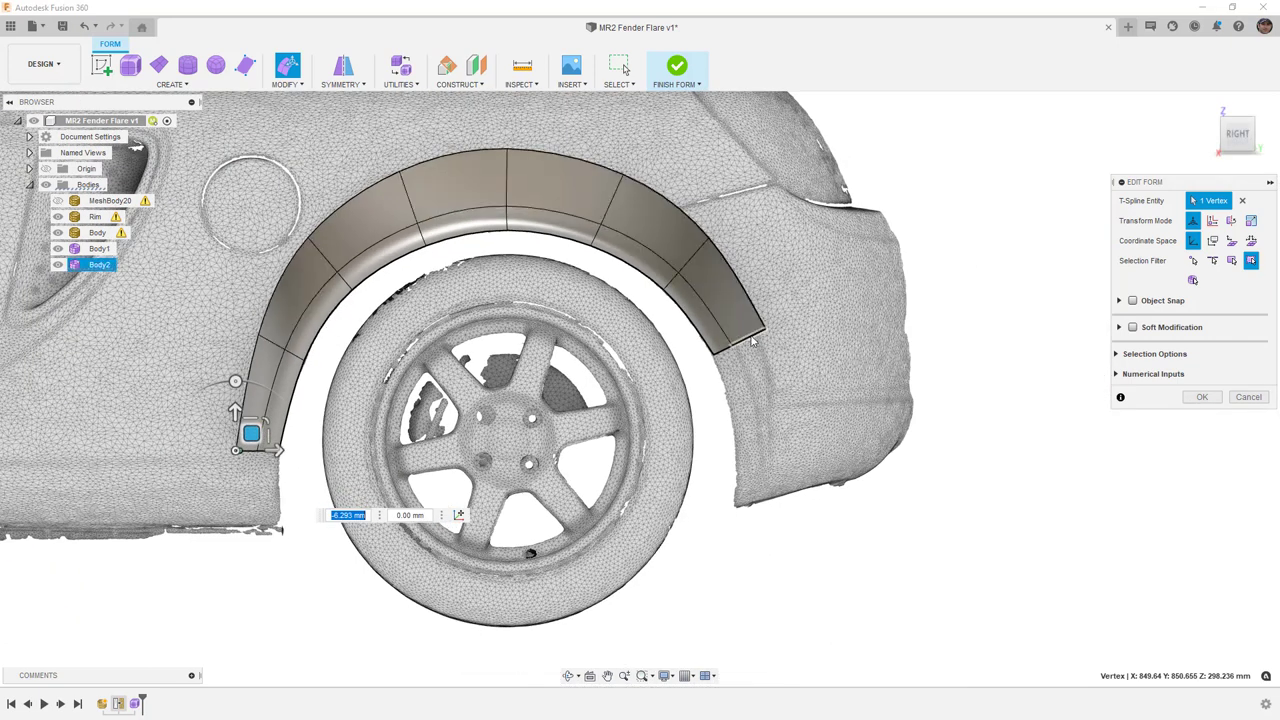
{"action": "scroll", "coordinate": [755, 347], "scroll_direction": "up", "scroll_amount": 2}
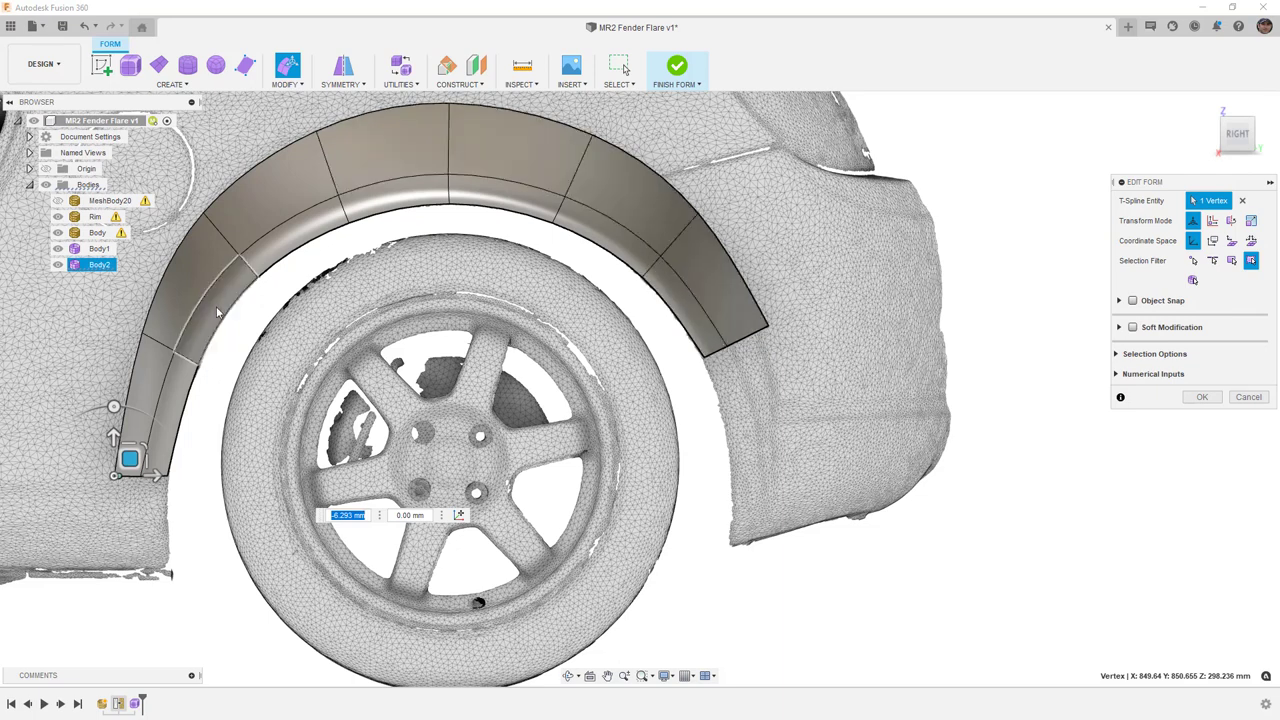
{"action": "scroll", "coordinate": [220, 311], "scroll_direction": "down", "scroll_amount": 3}
{"action": "middle_click_drag", "start_coordinate": [250, 334], "coordinate": [340, 328], "text": "shift"}
{"action": "middle_click_drag", "start_coordinate": [560, 210], "coordinate": [309, 341], "text": "shift"}
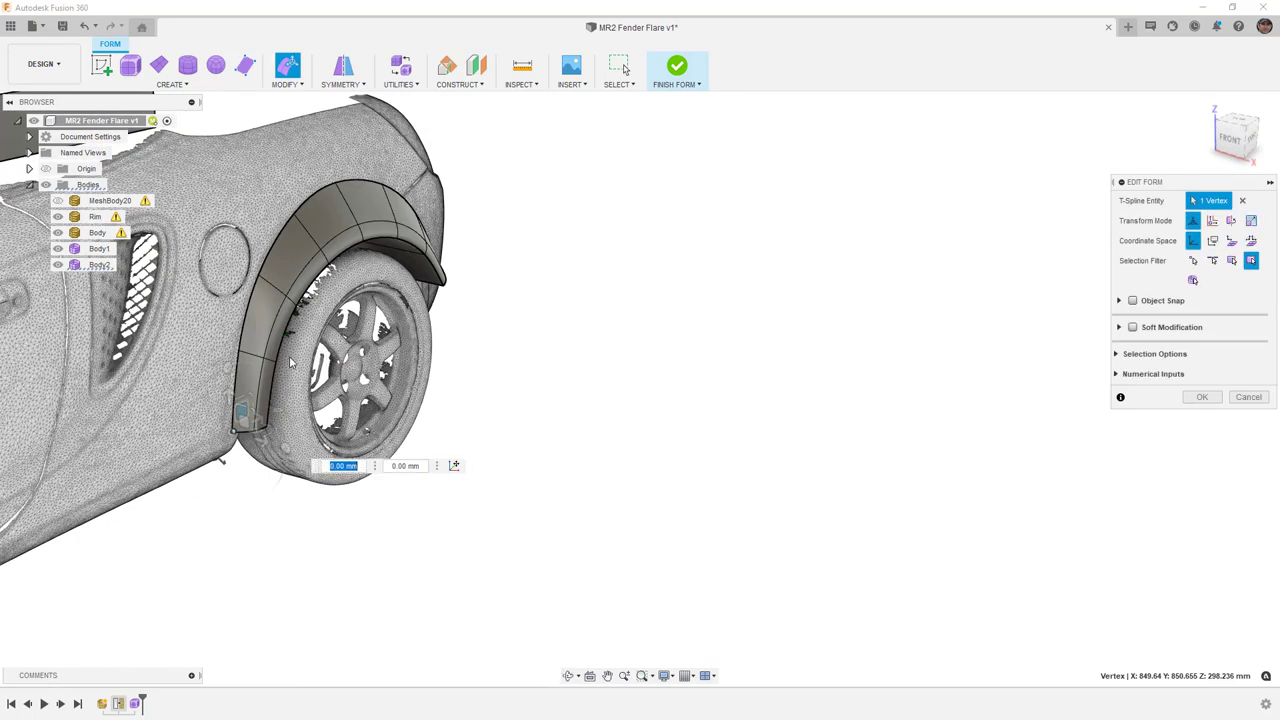
{"action": "scroll", "coordinate": [305, 344], "scroll_direction": "up", "scroll_amount": 2}
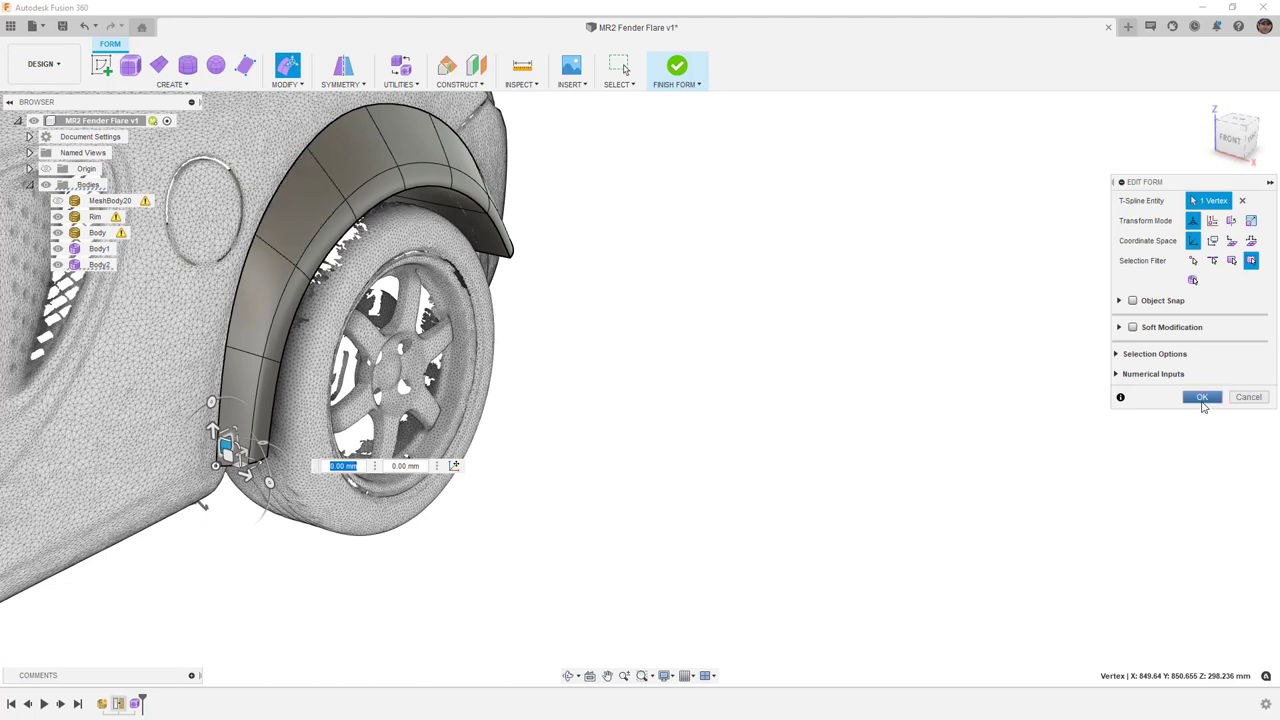
{"action": "left_click", "coordinate": [1202, 397]}
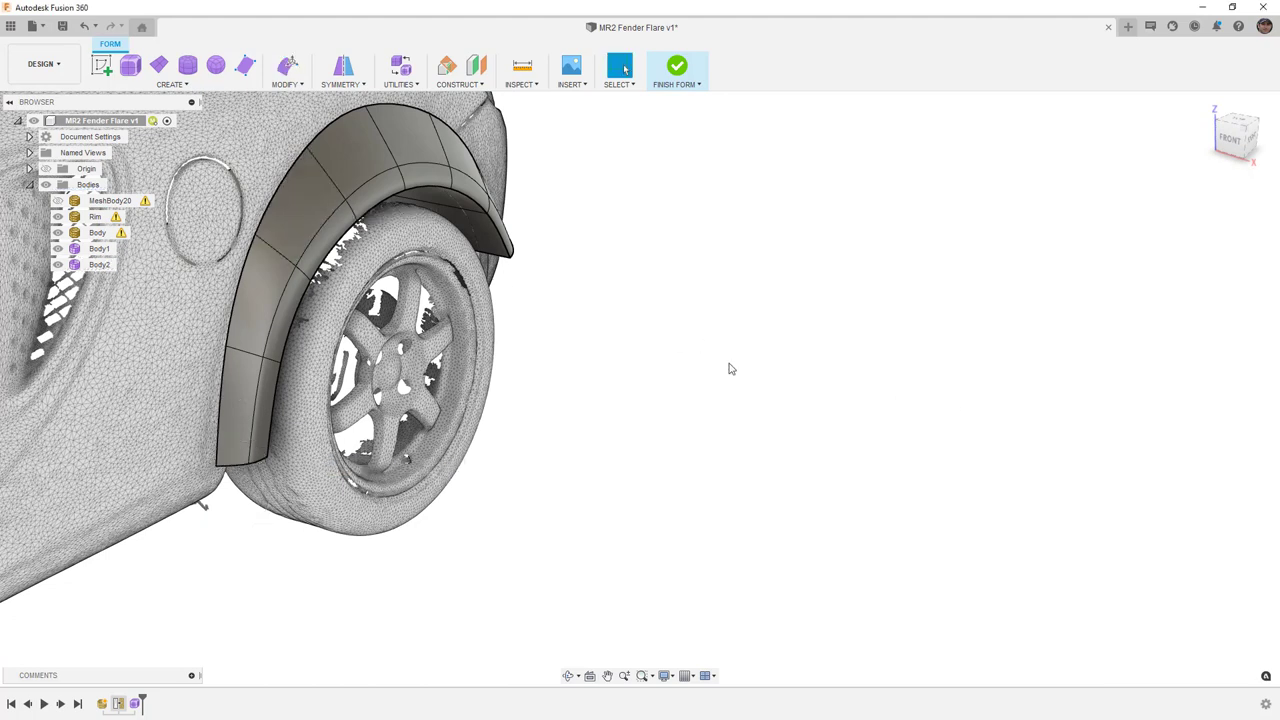
Step: Try the Pull command with automatic target selection and the surface points type, picking the front end vertex of the flare's outer edge
{"action": "left_click", "coordinate": [282, 86]}
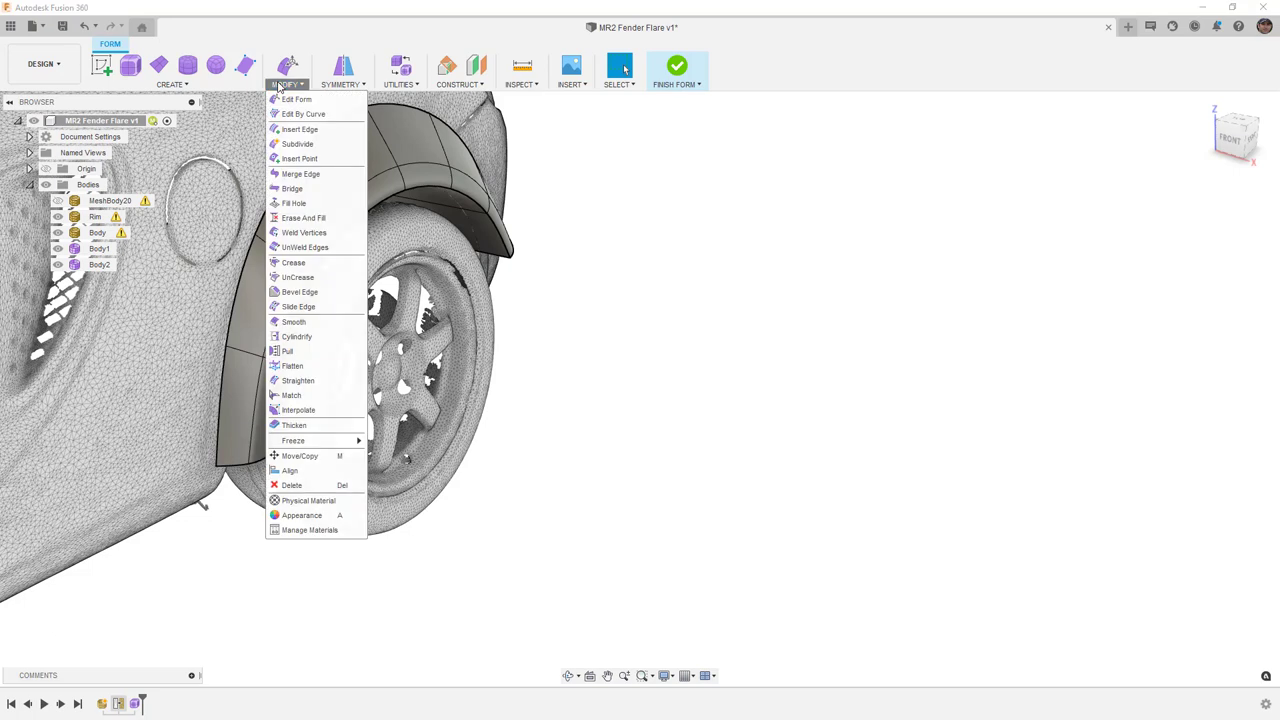
{"action": "left_click", "coordinate": [300, 351]}
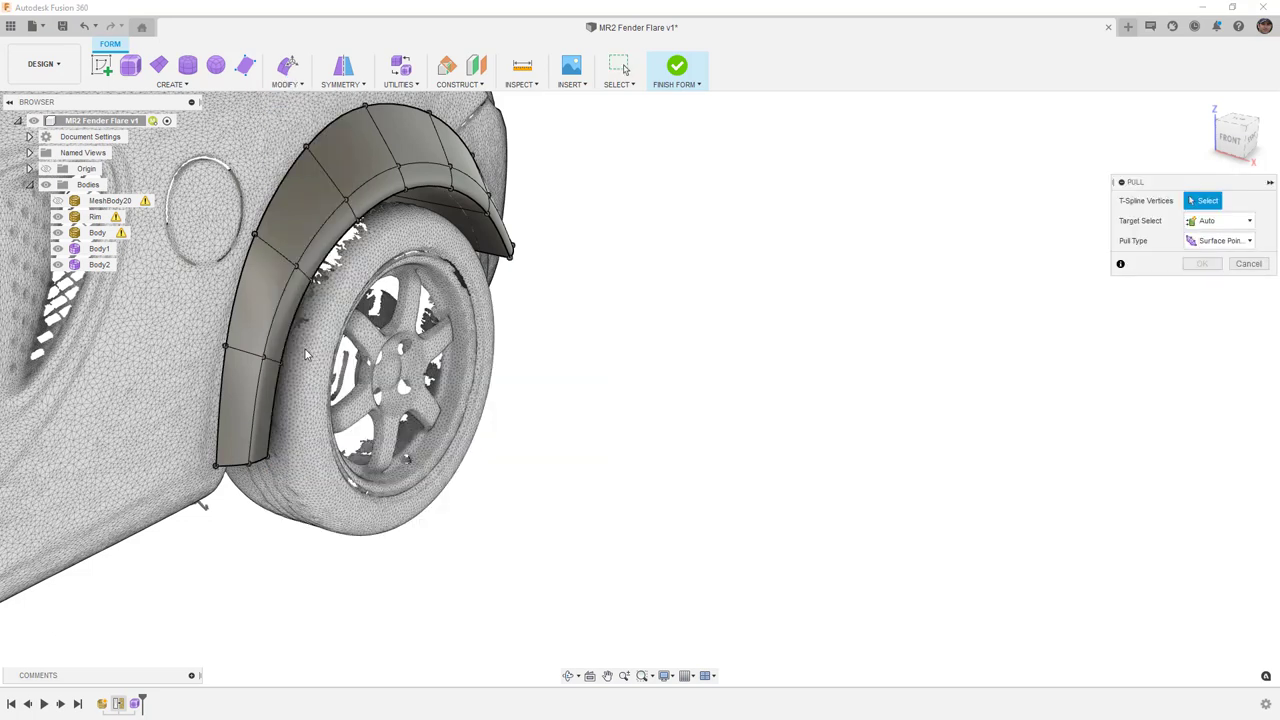
{"action": "left_click", "coordinate": [1216, 224]}
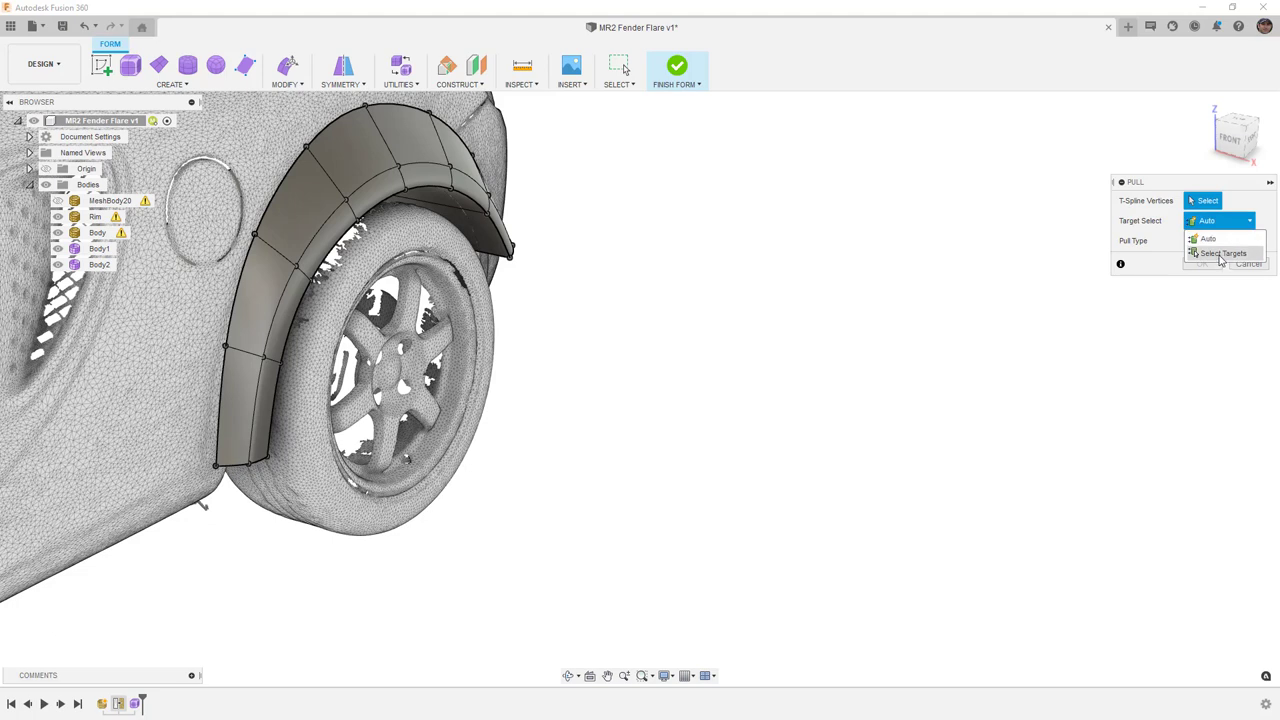
{"action": "left_click", "coordinate": [1218, 236]}
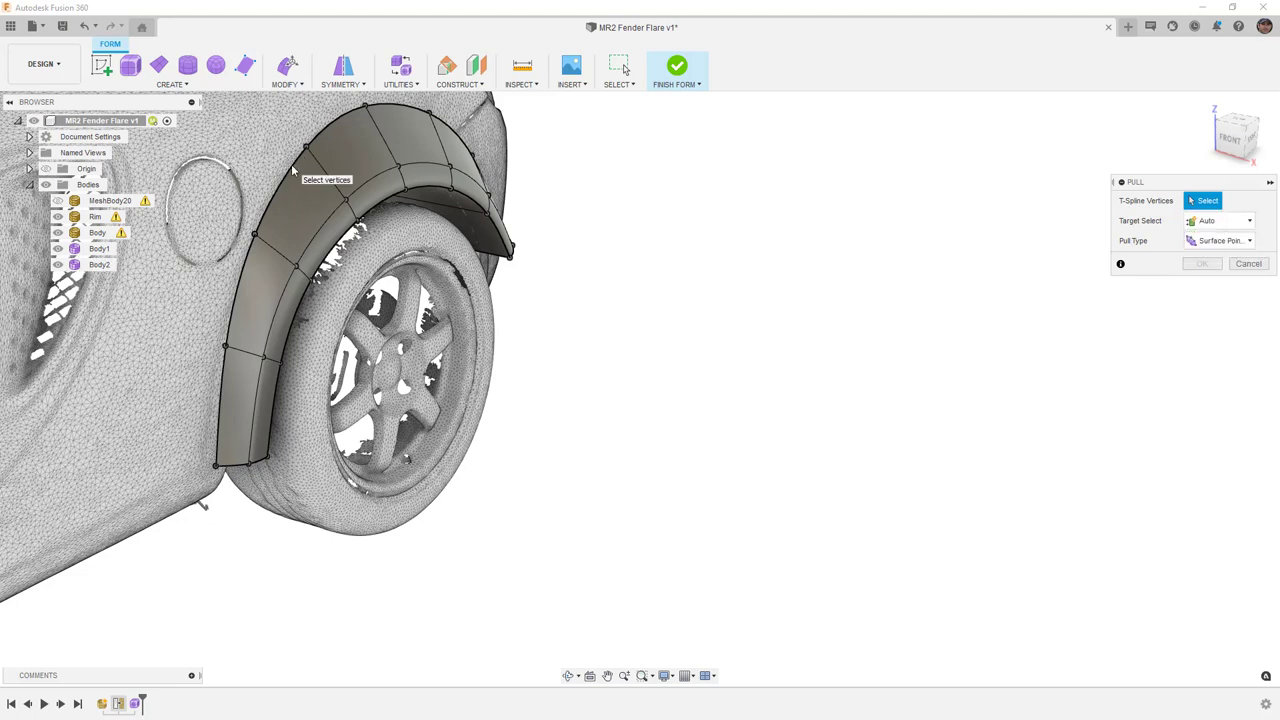
{"action": "scroll", "coordinate": [218, 448], "scroll_direction": "up", "scroll_amount": 2}
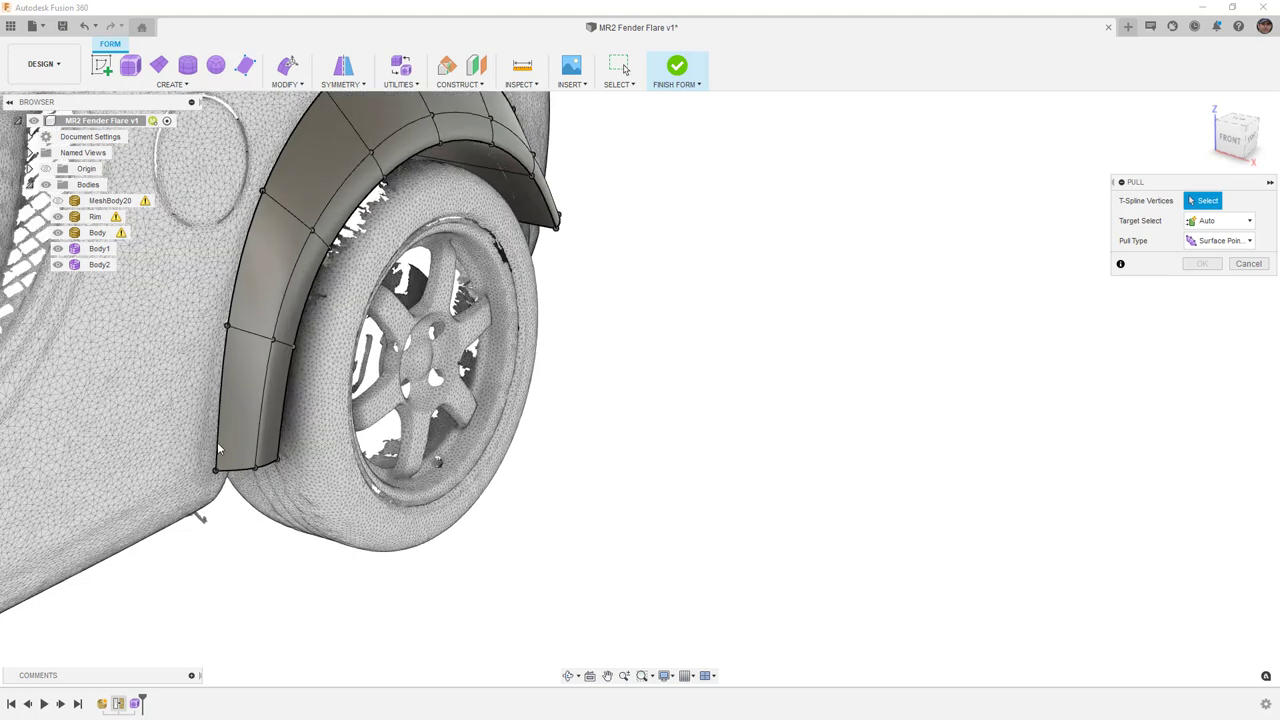
{"action": "scroll", "coordinate": [218, 448], "scroll_direction": "up", "scroll_amount": 2}
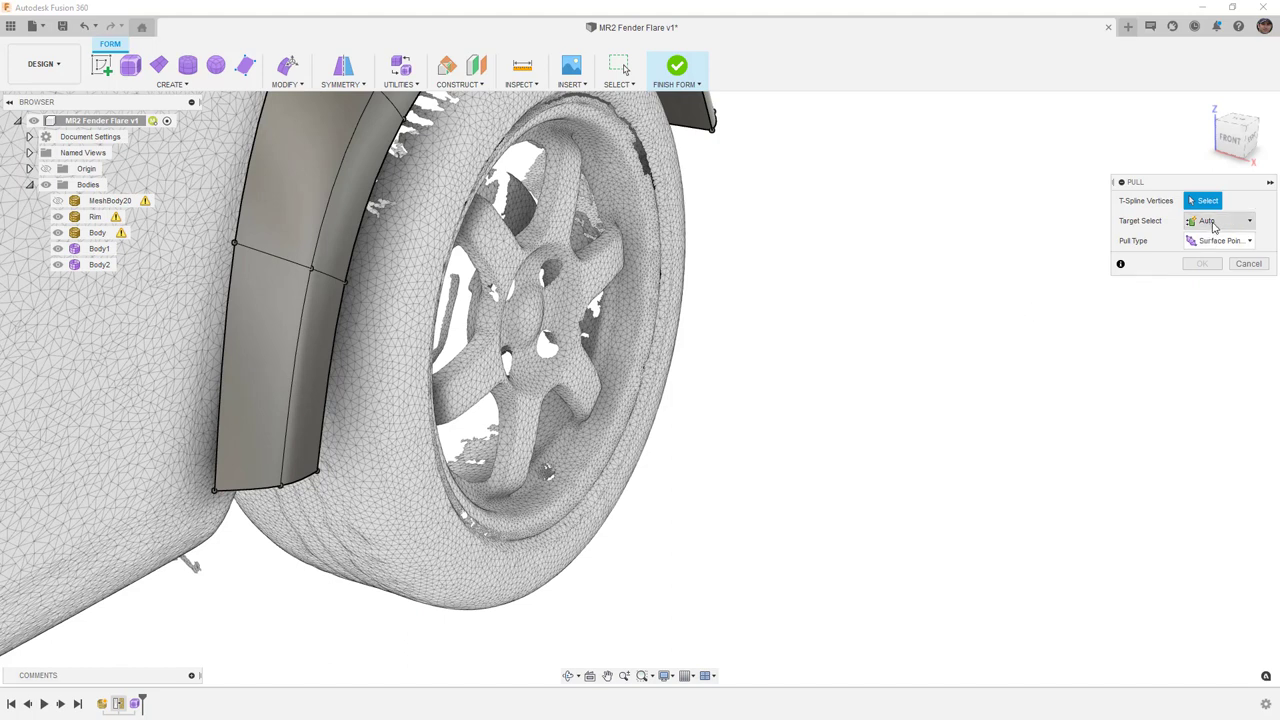
{"action": "left_click", "coordinate": [215, 491]}
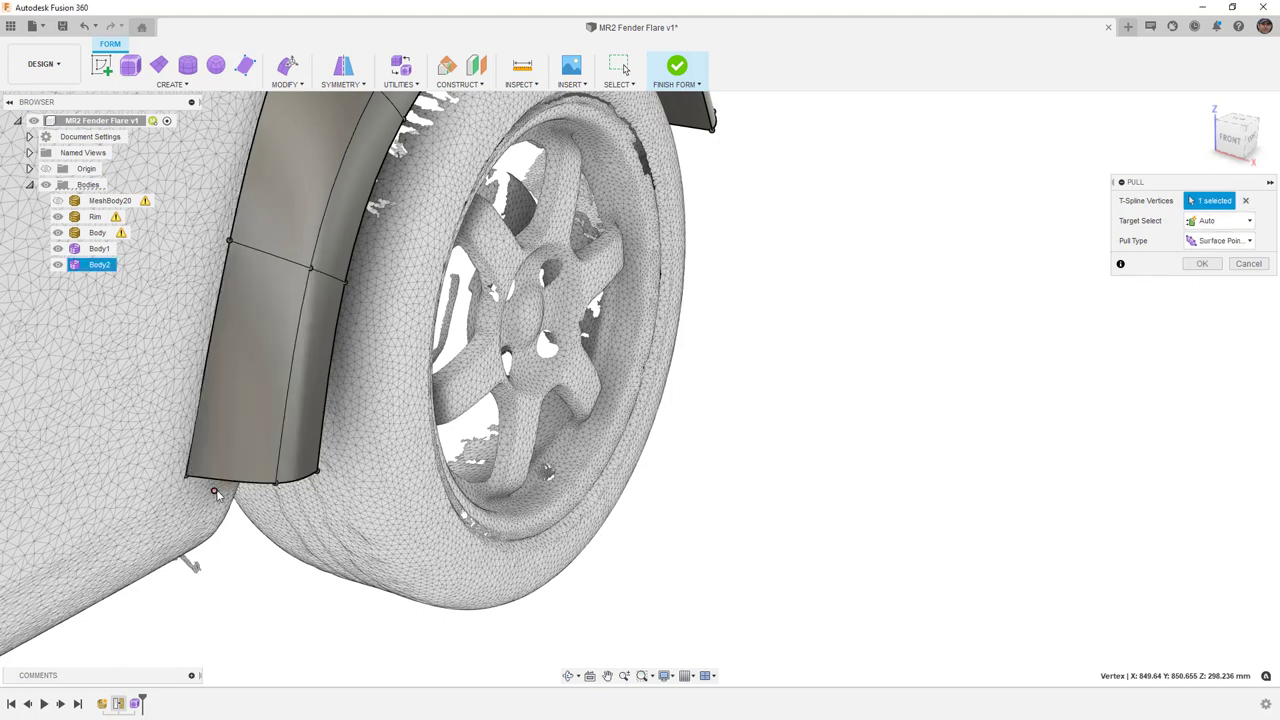
Step: Add the outer edge vertices running up the front of the arch to the pull
{"action": "left_click", "coordinate": [230, 241]}
{"action": "middle_click_drag", "start_coordinate": [250, 275], "coordinate": [192, 511]}
{"action": "left_click", "coordinate": [247, 264]}
{"action": "middle_click_drag", "start_coordinate": [316, 200], "coordinate": [235, 367]}
{"action": "scroll", "coordinate": [240, 340], "scroll_direction": "down", "scroll_amount": 2}
{"action": "left_click", "coordinate": [263, 263], "text": "ctrl"}
{"action": "scroll", "coordinate": [300, 265], "scroll_direction": "up", "scroll_amount": 2}
{"action": "left_click", "coordinate": [322, 256]}
{"action": "left_click", "coordinate": [434, 251]}
Step: Add the outer edge vertices toward the flare's rear to the pull, apply it, and undo it
{"action": "middle_click_drag", "start_coordinate": [465, 327], "coordinate": [553, 318], "text": "shift"}
{"action": "left_click", "coordinate": [745, 404], "text": "ctrl"}
{"action": "left_click", "coordinate": [744, 404]}
{"action": "middle_click_drag", "start_coordinate": [706, 400], "coordinate": [556, 404], "text": "shift"}
{"action": "middle_click_drag", "start_coordinate": [651, 403], "coordinate": [750, 402], "text": "shift"}
{"action": "scroll", "coordinate": [750, 402], "scroll_direction": "down", "scroll_amount": 2}
{"action": "middle_click_drag", "start_coordinate": [647, 368], "coordinate": [527, 390], "text": "shift"}
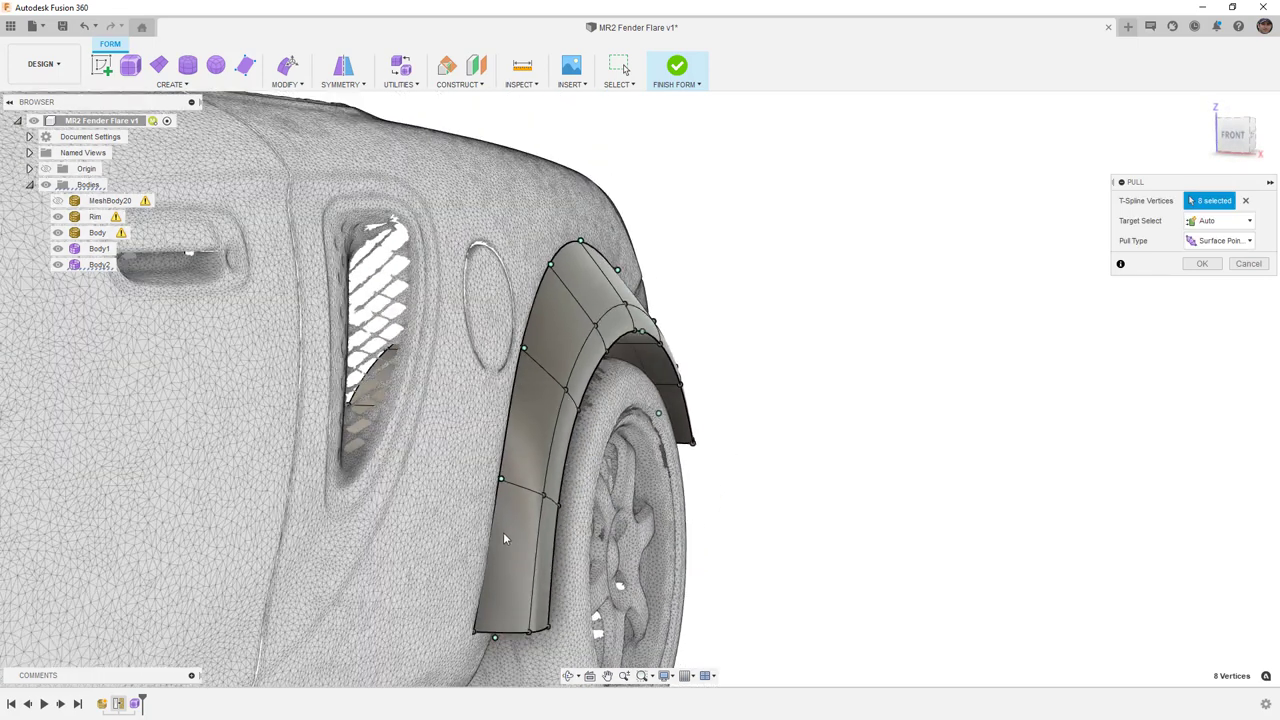
{"action": "left_click", "coordinate": [1202, 263]}
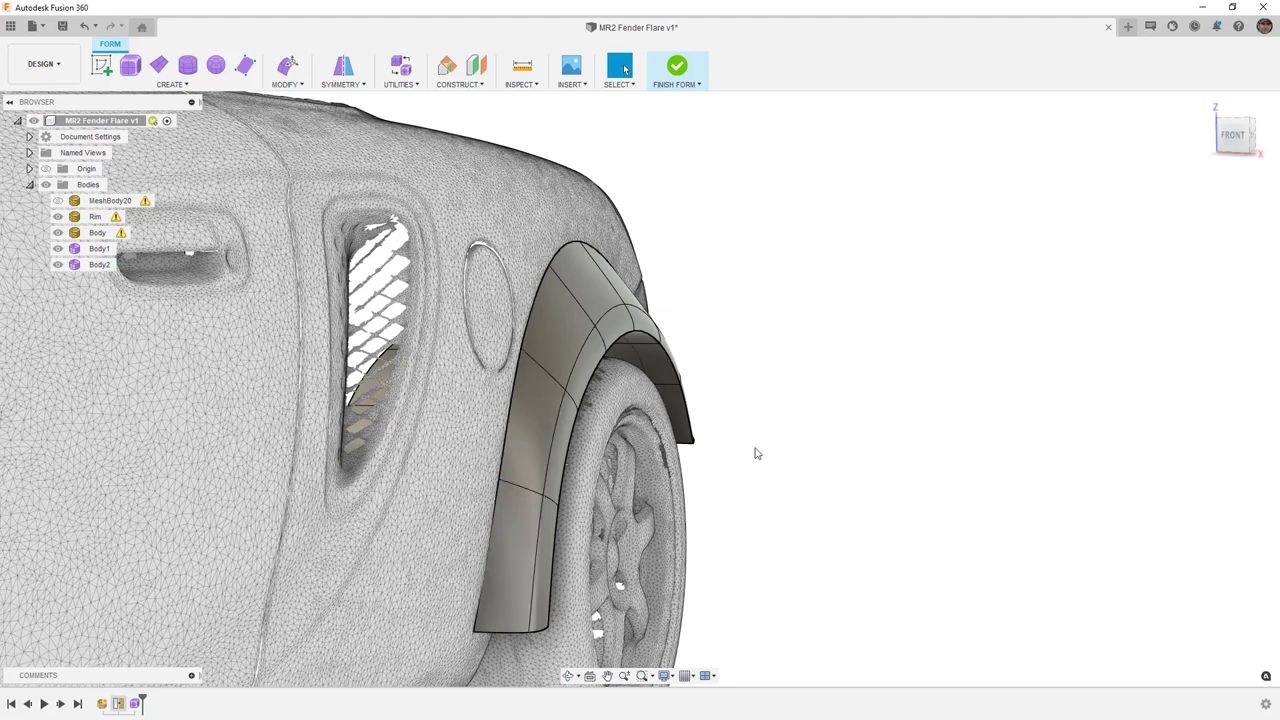
{"action": "key", "text": "ctrl+z"}
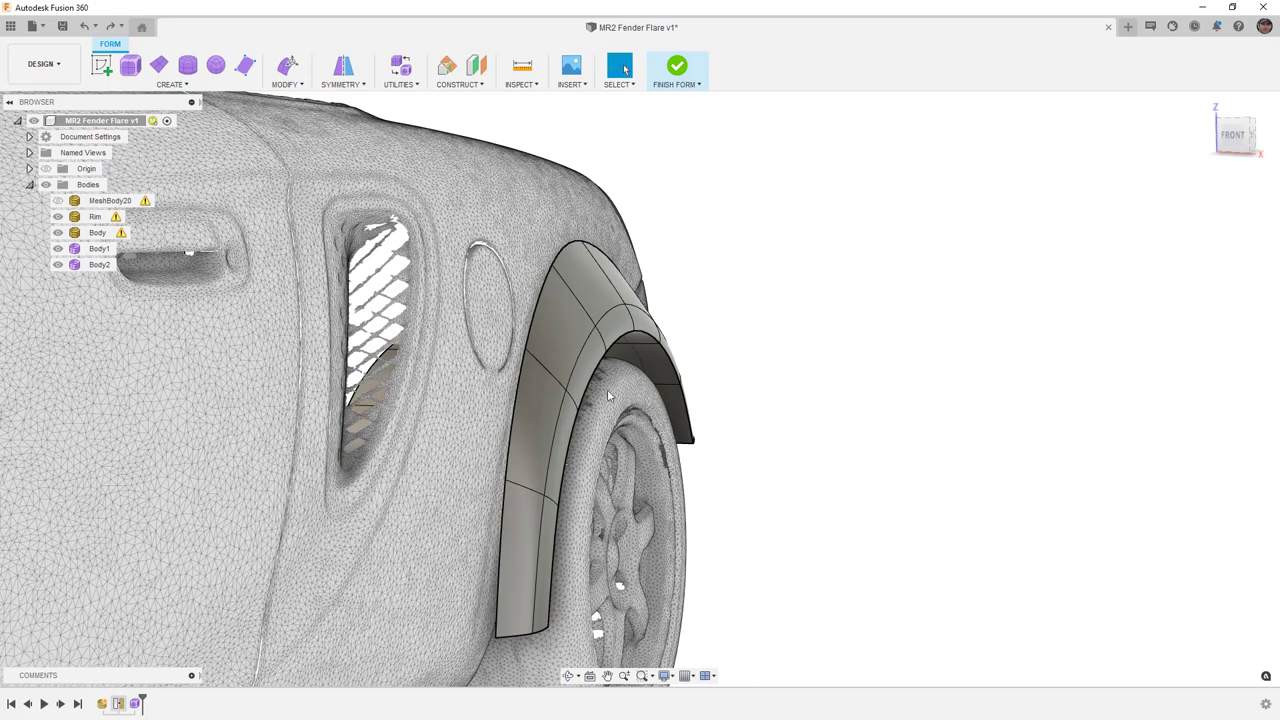
Step: Insert edges on both sides of the flare's lowest front cross edge loop, using Exact mode at location 0.50
{"action": "left_click", "coordinate": [287, 72]}
{"action": "left_click", "coordinate": [305, 109]}
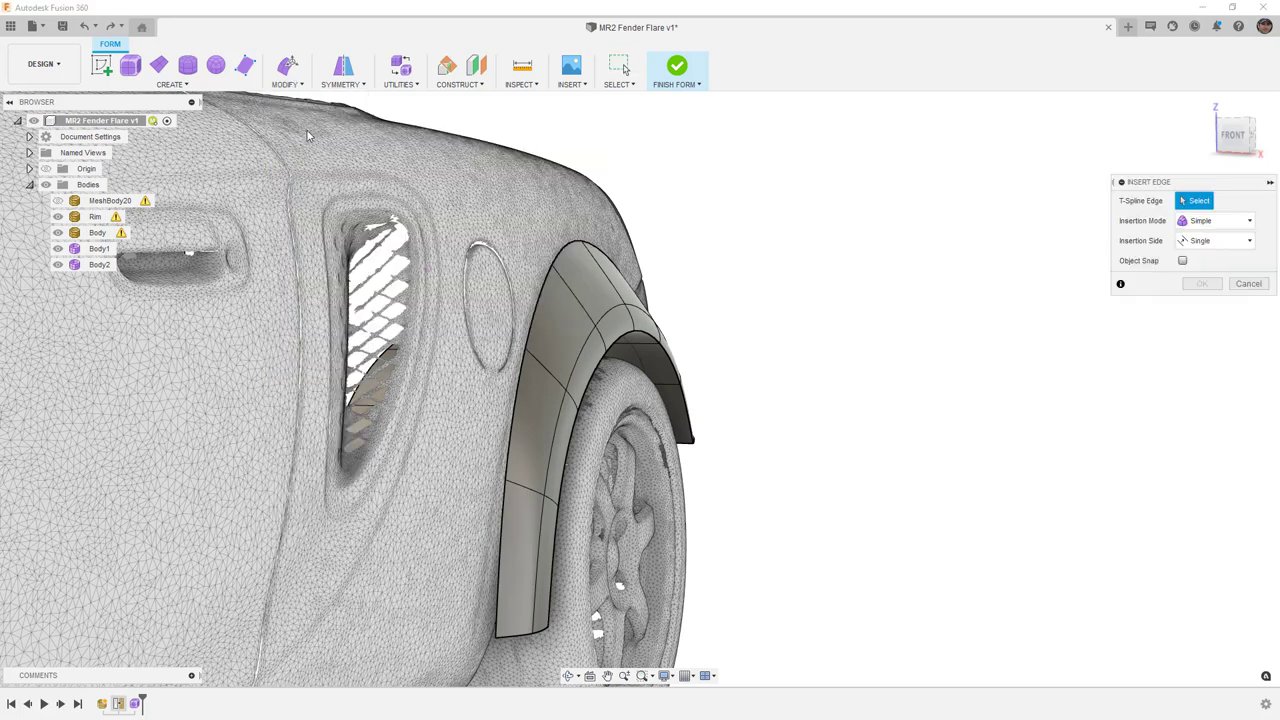
{"action": "double_click", "coordinate": [515, 486]}
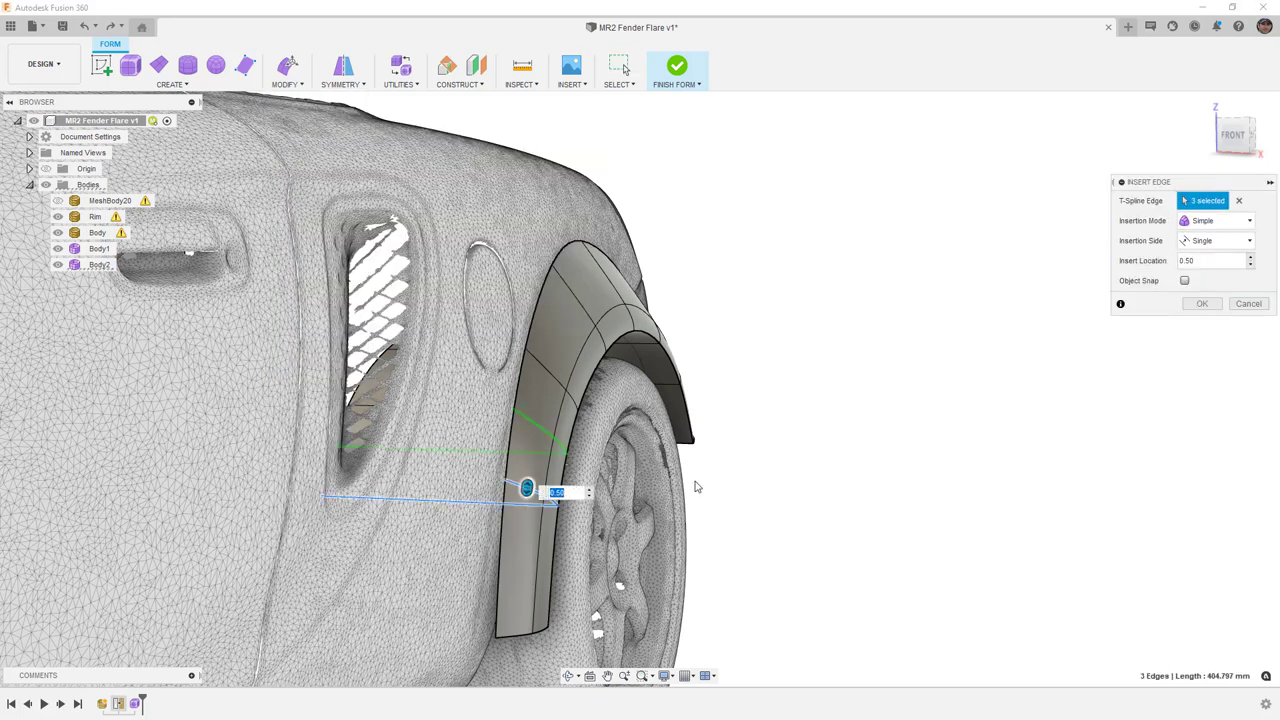
{"action": "left_click", "coordinate": [1226, 241]}
{"action": "left_click", "coordinate": [1205, 273]}
{"action": "left_click", "coordinate": [1215, 221]}
{"action": "left_click", "coordinate": [1213, 250]}
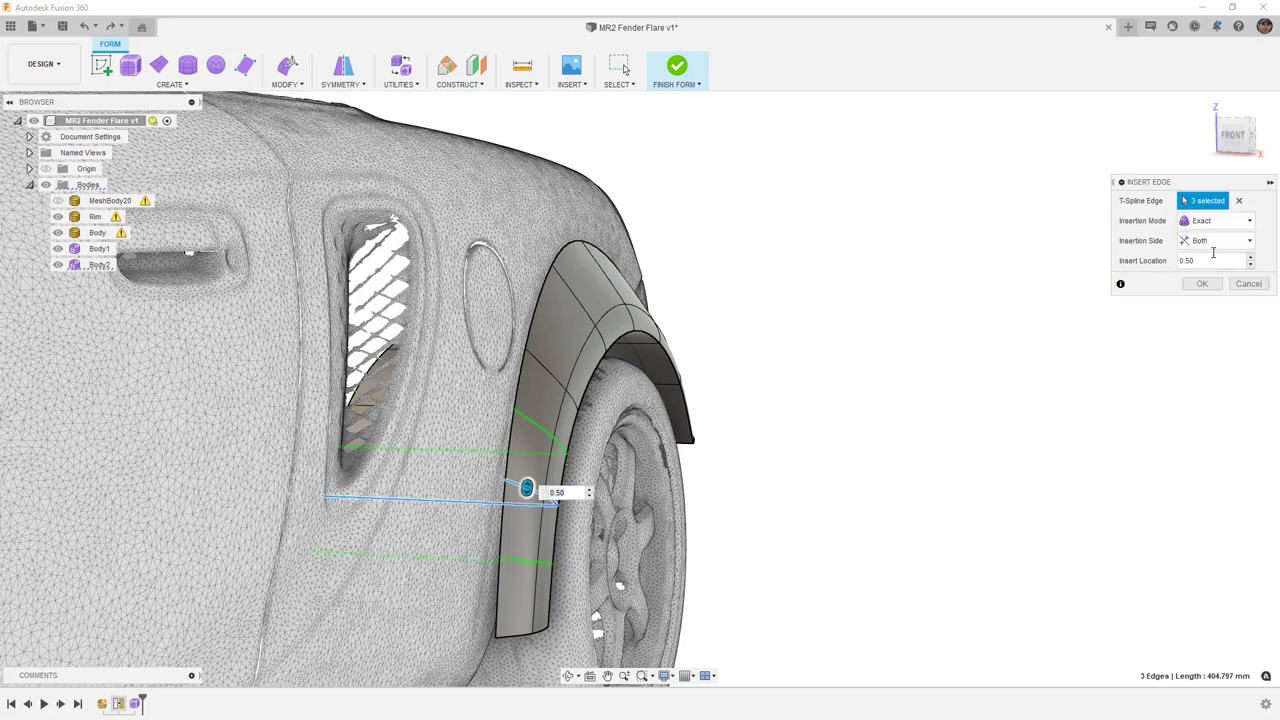
{"action": "left_click", "coordinate": [1205, 283]}
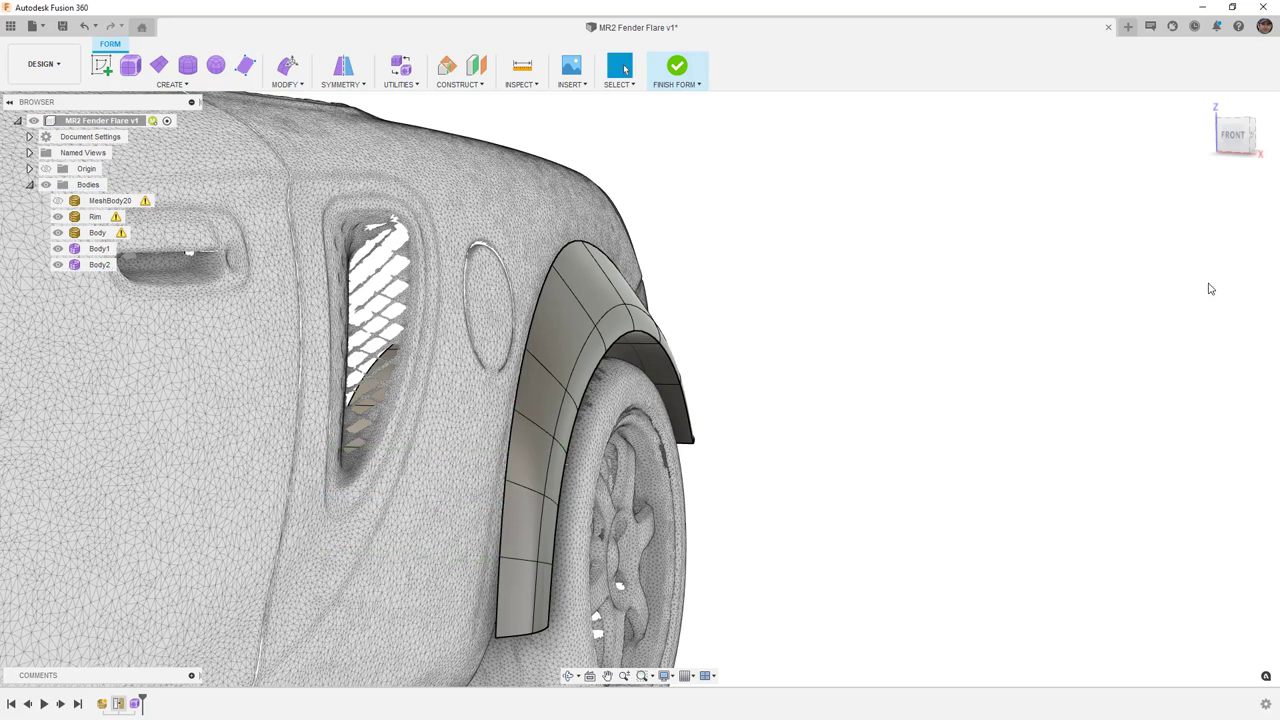
Step: Insert edges at 0.50 in Exact mode on both sides of the cross edge loop just ahead of the arch's peak
{"action": "right_click_drag", "start_coordinate": [949, 403], "coordinate": [958, 229]}
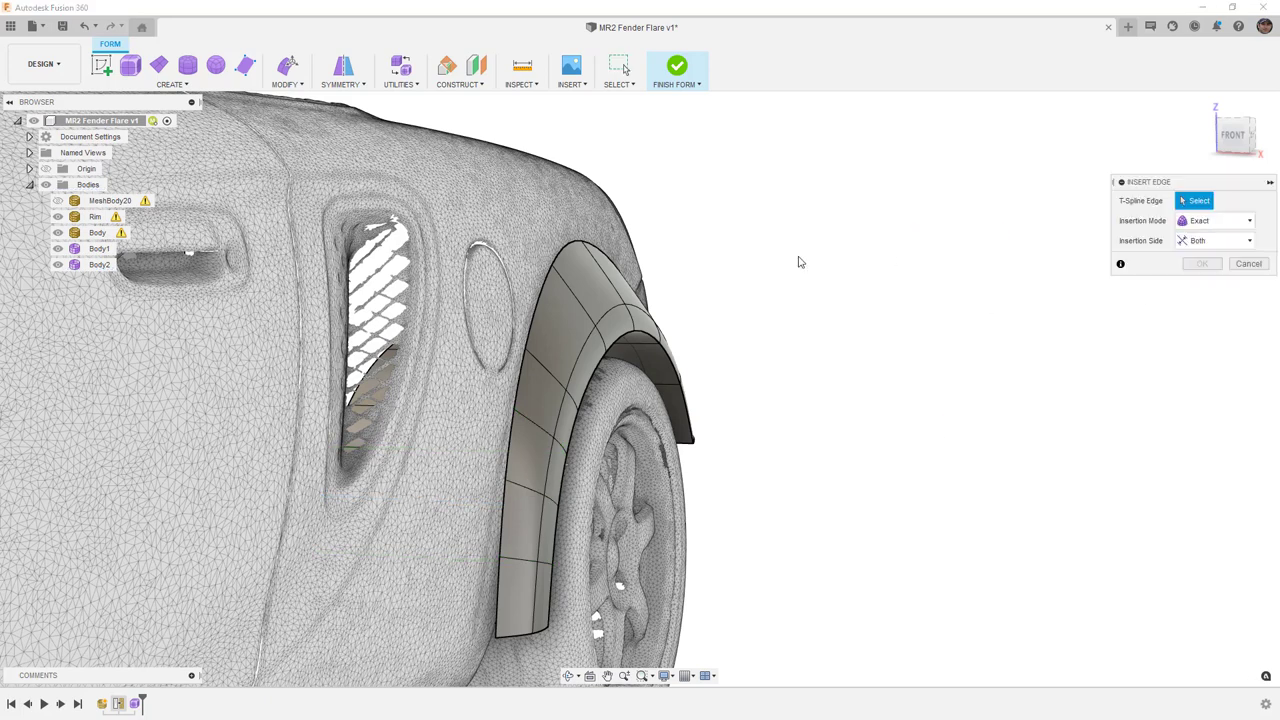
{"action": "double_click", "coordinate": [610, 310]}
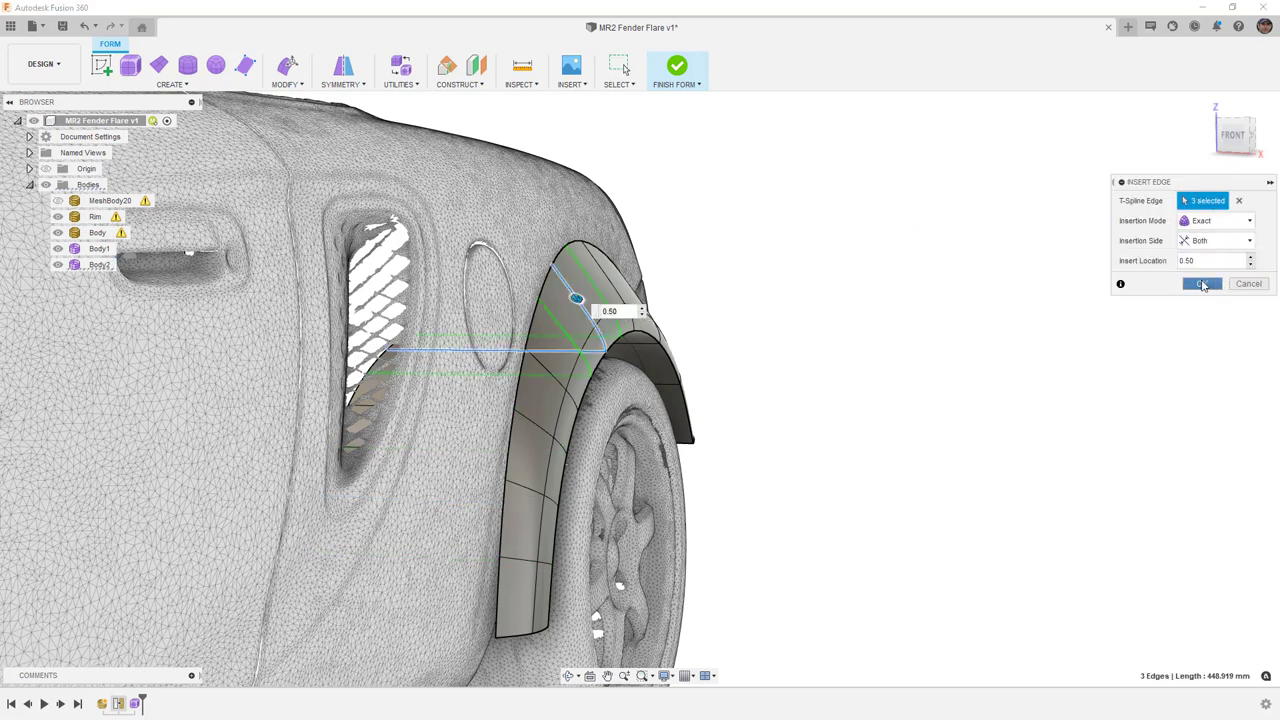
{"action": "left_click", "coordinate": [1203, 285]}
Step: Insert edges at 0.50 in Exact mode on both sides of the cross edge loop behind the arch's peak
{"action": "middle_click_drag", "start_coordinate": [954, 374], "coordinate": [903, 380], "text": "shift"}
{"action": "key", "text": "Return"}
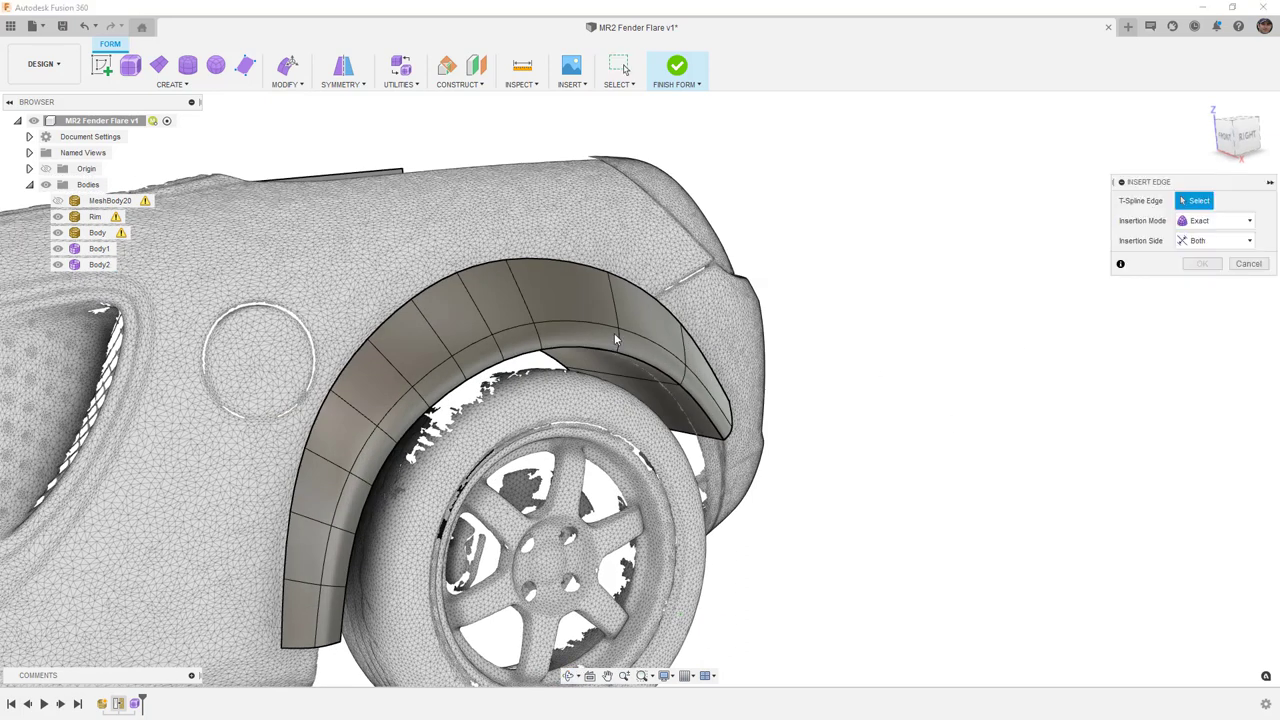
{"action": "double_click", "coordinate": [615, 313]}
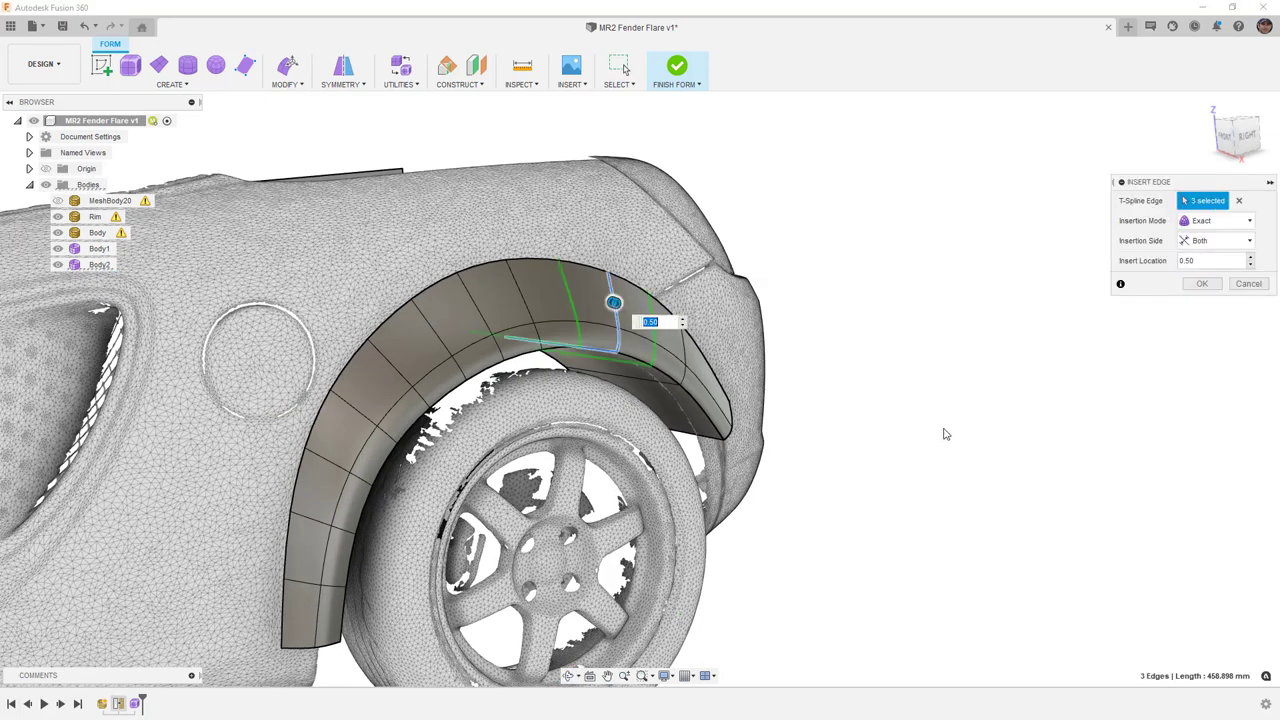
{"action": "left_click", "coordinate": [1200, 284]}
Step: Insert a single-sided edge at 0.50 in Exact mode between the rearmost cross edge loop and the flare's rear end
{"action": "key", "text": "Return"}
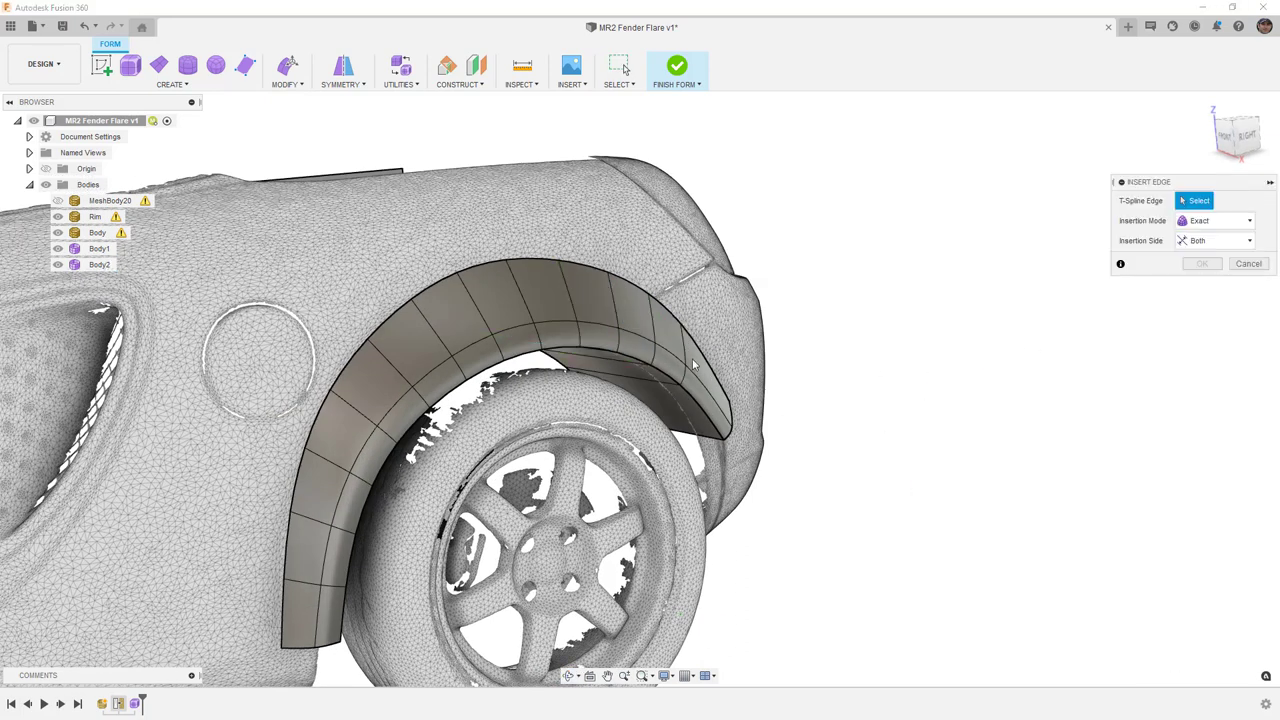
{"action": "double_click", "coordinate": [690, 363]}
{"action": "left_click", "coordinate": [1214, 240]}
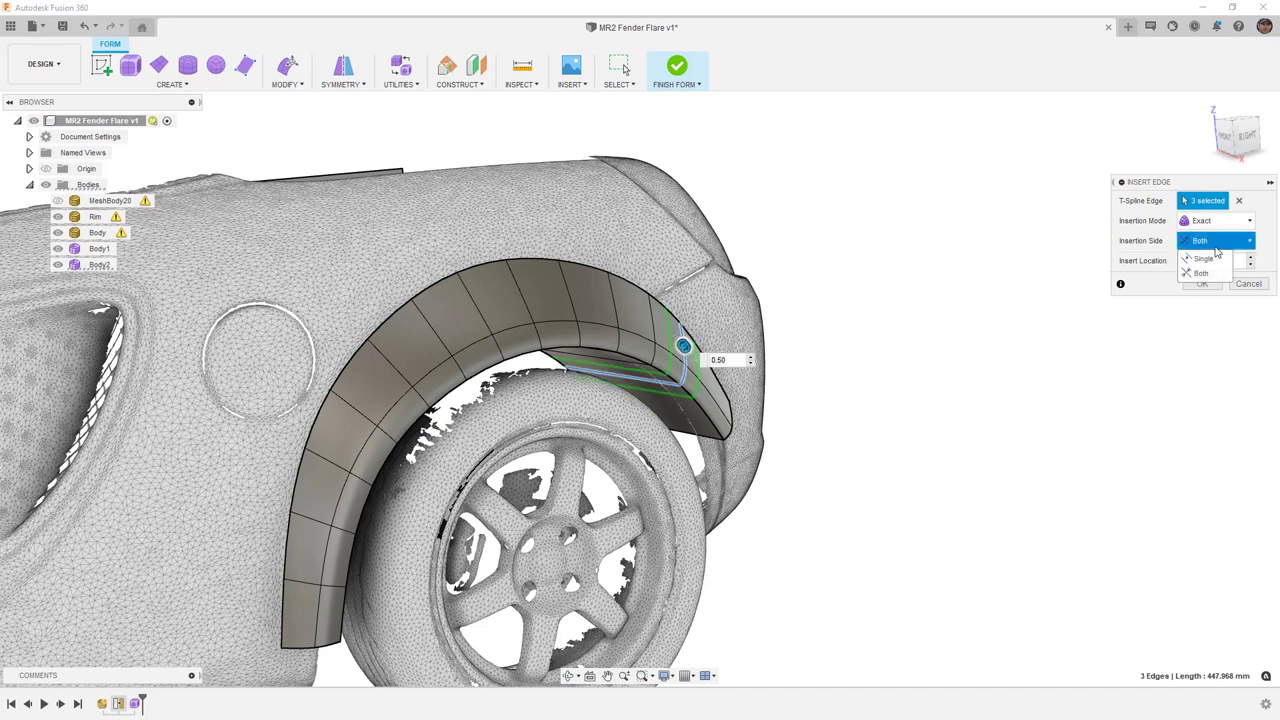
{"action": "left_click", "coordinate": [1212, 260]}
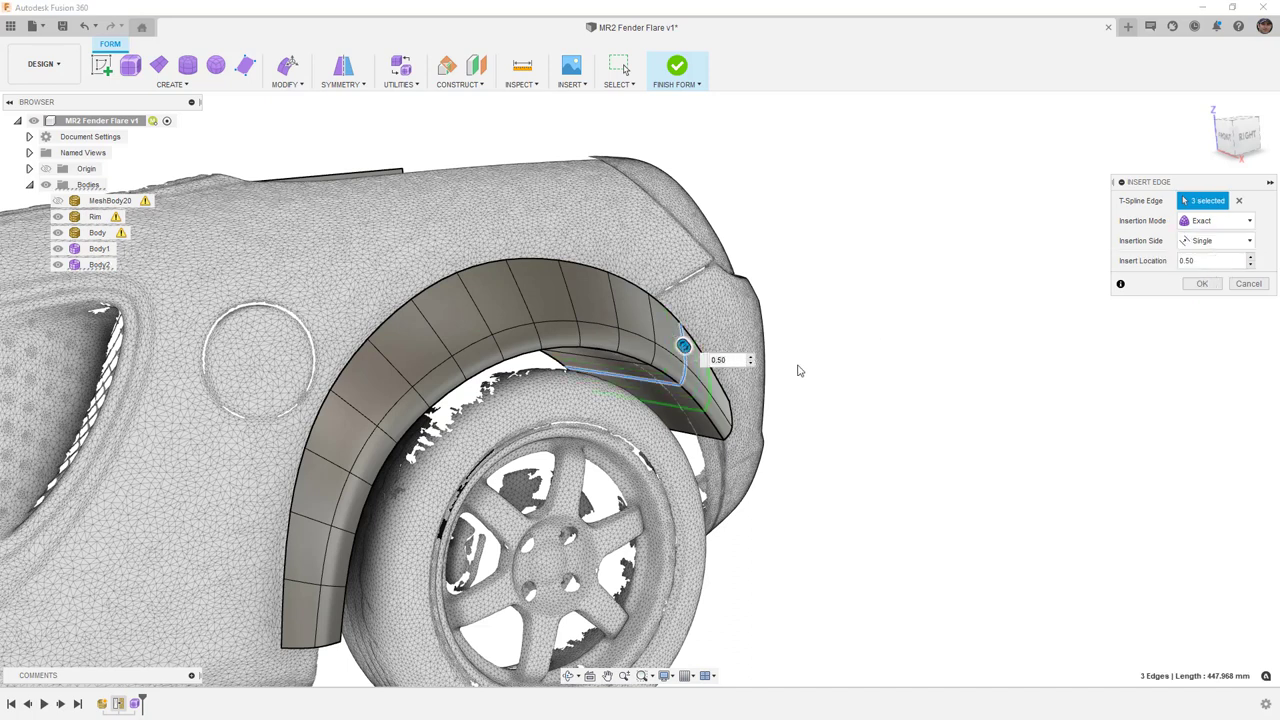
{"action": "left_click", "coordinate": [1203, 284]}
Step: Move the whole inner boundary edge of the flare outward along X toward the outer lip to narrow the inner return
{"action": "middle_click_drag", "start_coordinate": [925, 478], "coordinate": [897, 477], "text": "shift"}
{"action": "key", "text": "ctrl+4"}
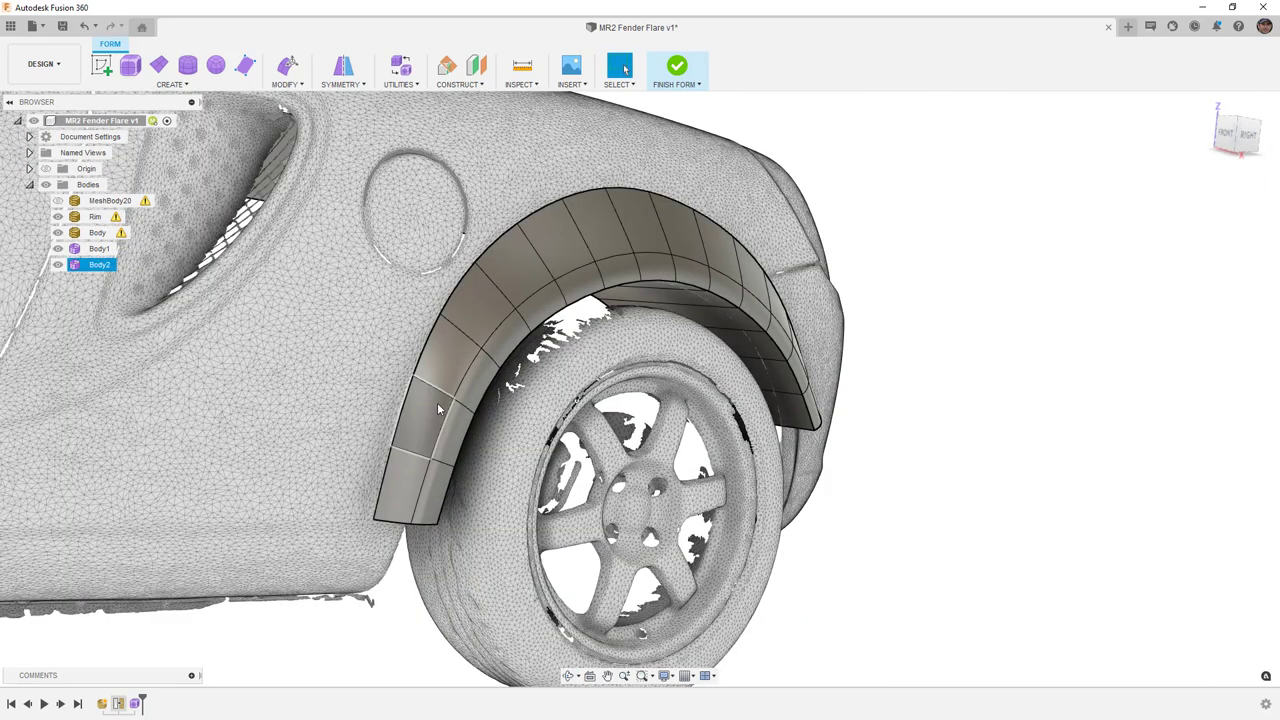
{"action": "middle_click_drag", "start_coordinate": [457, 346], "coordinate": [465, 377], "text": "shift"}
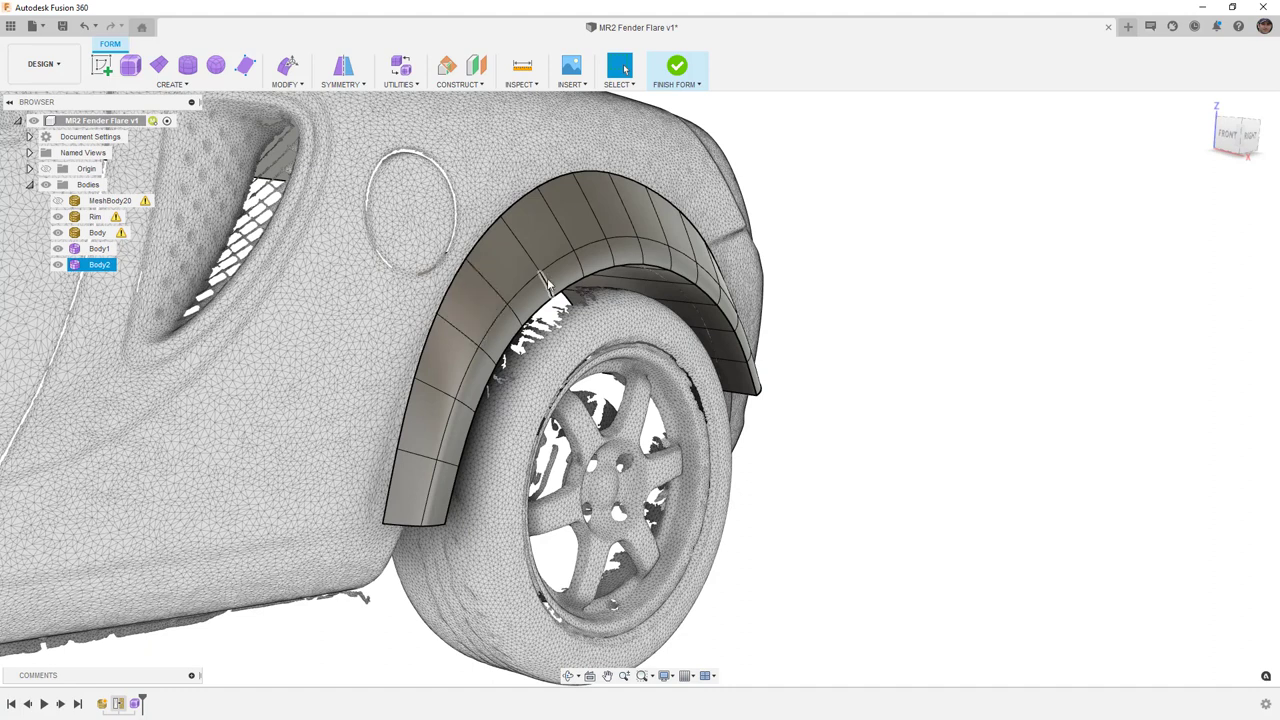
{"action": "middle_click_drag", "start_coordinate": [572, 305], "coordinate": [545, 305], "text": "shift"}
{"action": "double_click", "coordinate": [541, 309]}
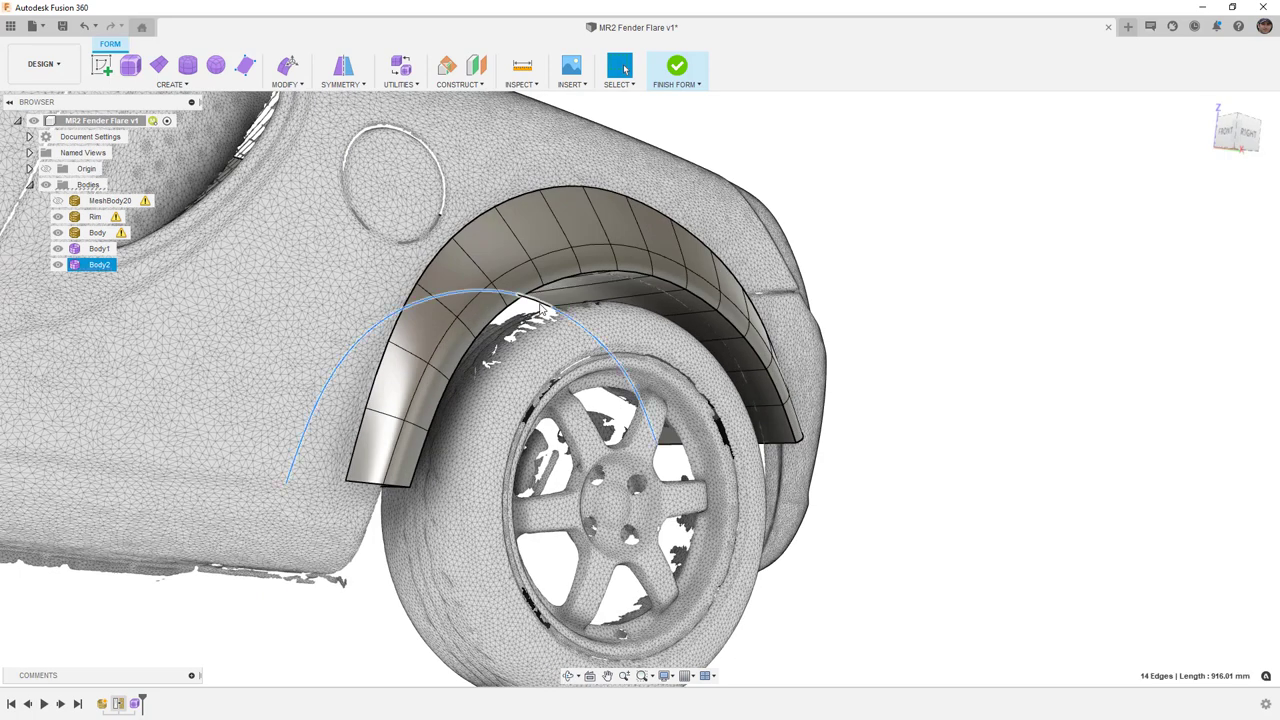
{"action": "left_click", "coordinate": [287, 66]}
{"action": "middle_click_drag", "start_coordinate": [1108, 166], "coordinate": [1068, 167], "text": "shift"}
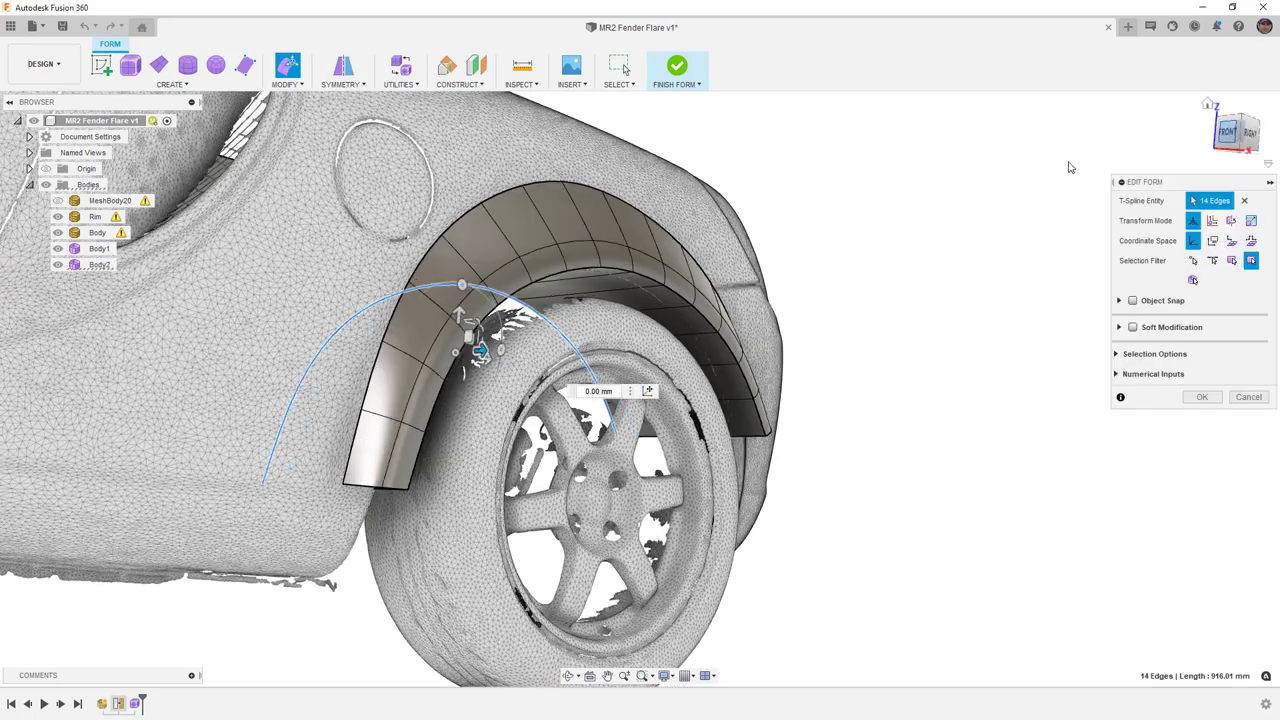
{"action": "left_click", "coordinate": [1226, 131]}
{"action": "left_click_drag", "start_coordinate": [264, 316], "coordinate": [502, 318]}
Step: Shift the inner boundary edge slightly farther outward over the tire, and finish editing the form
{"action": "middle_click_drag", "start_coordinate": [483, 372], "coordinate": [483, 341], "text": "shift"}
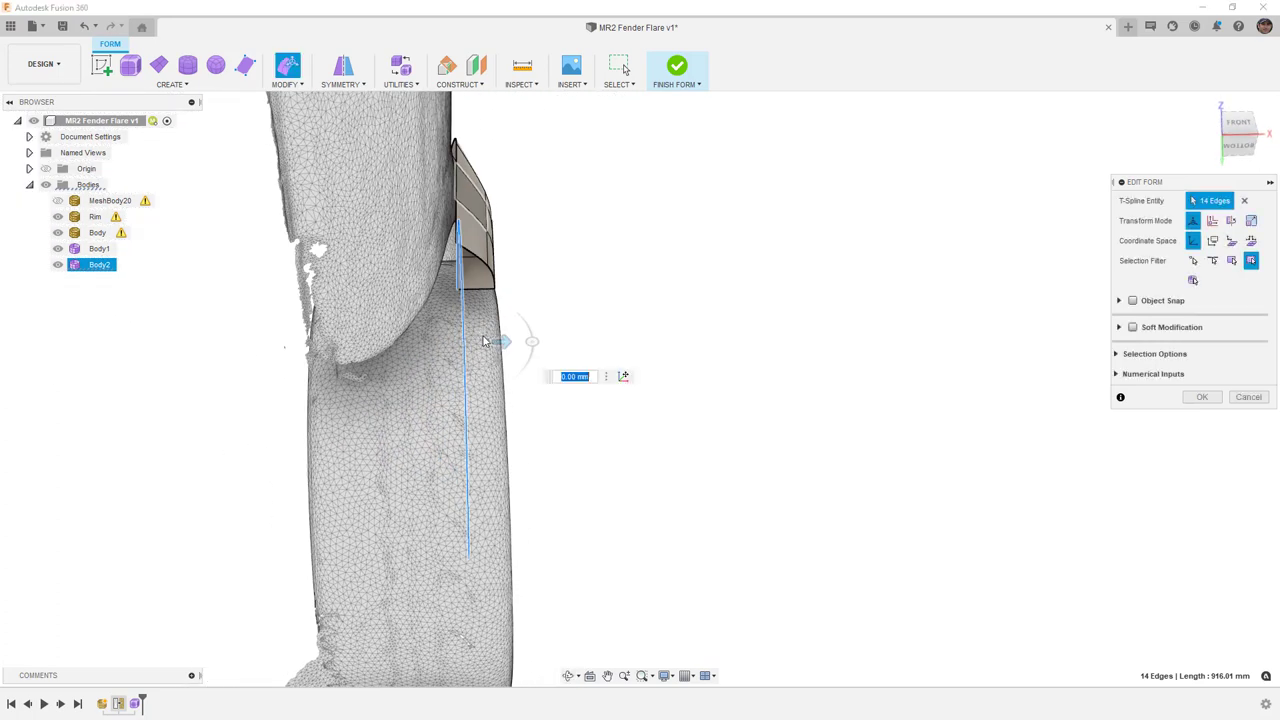
{"action": "scroll", "coordinate": [470, 300], "scroll_direction": "up", "scroll_amount": 4}
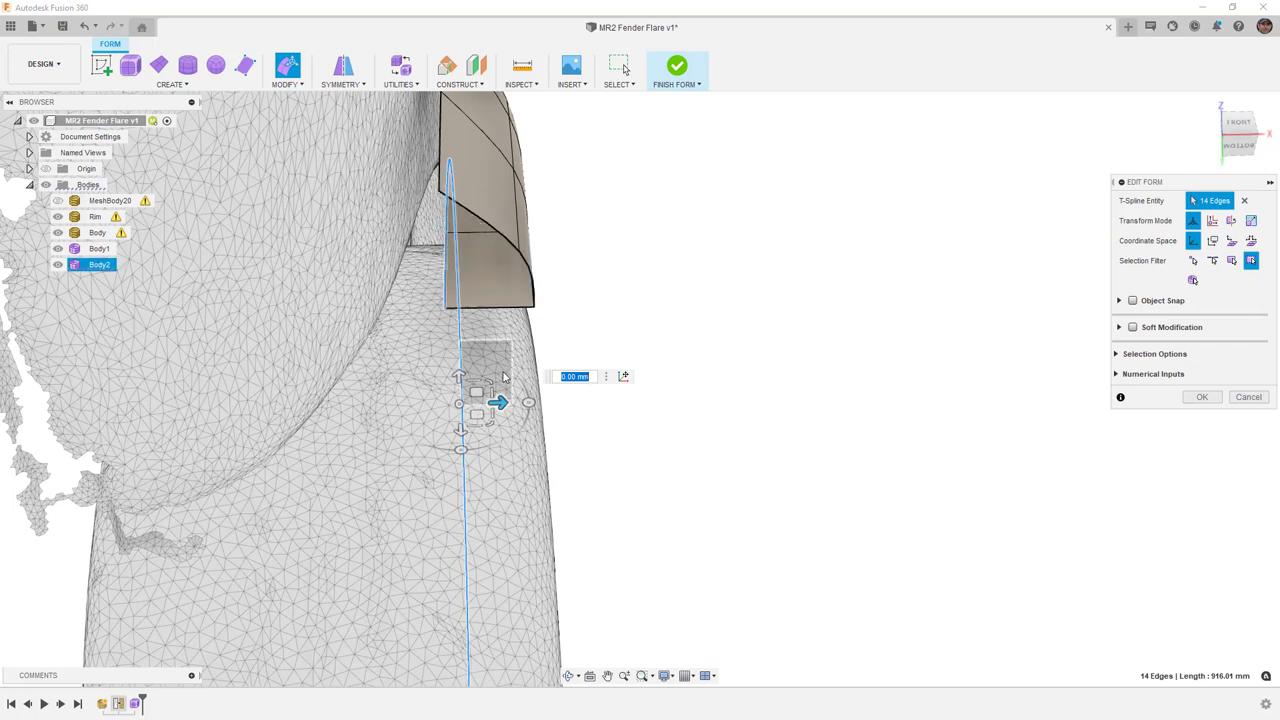
{"action": "mouse_move", "coordinate": [496, 401]}
{"action": "left_mouse_down"}
{"action": "mouse_move", "coordinate": [543, 401]}
{"action": "mouse_move", "coordinate": [521, 401]}
{"action": "left_mouse_up"}
{"action": "scroll", "coordinate": [521, 303], "scroll_direction": "down", "scroll_amount": 2}
{"action": "middle_click_drag", "start_coordinate": [522, 303], "coordinate": [628, 325], "text": "shift"}
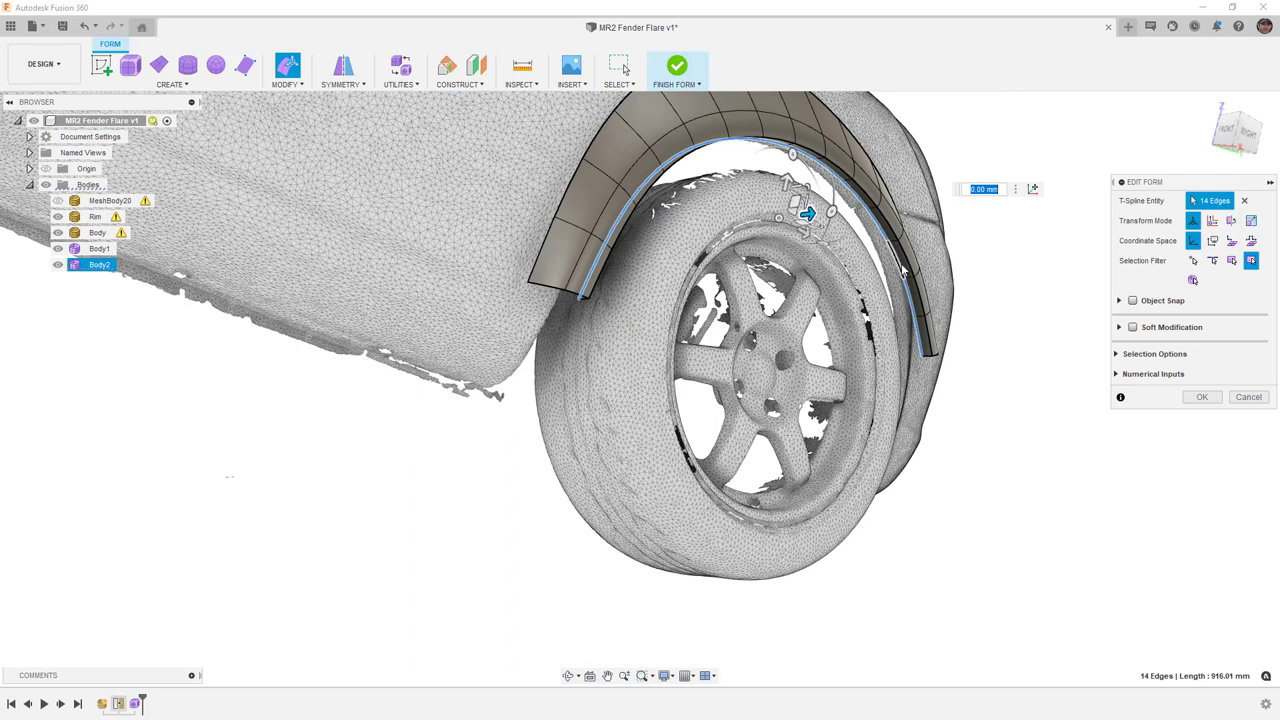
{"action": "left_click", "coordinate": [1194, 398]}
Step: Pull the vertices along the flare's outer edge onto the scanned body, using automatic target selection and the surface points type
{"action": "scroll", "coordinate": [868, 321], "scroll_direction": "down", "scroll_amount": 3}
{"action": "left_click", "coordinate": [1030, 331]}
{"action": "middle_click_drag", "start_coordinate": [1004, 319], "coordinate": [922, 340], "text": "shift"}
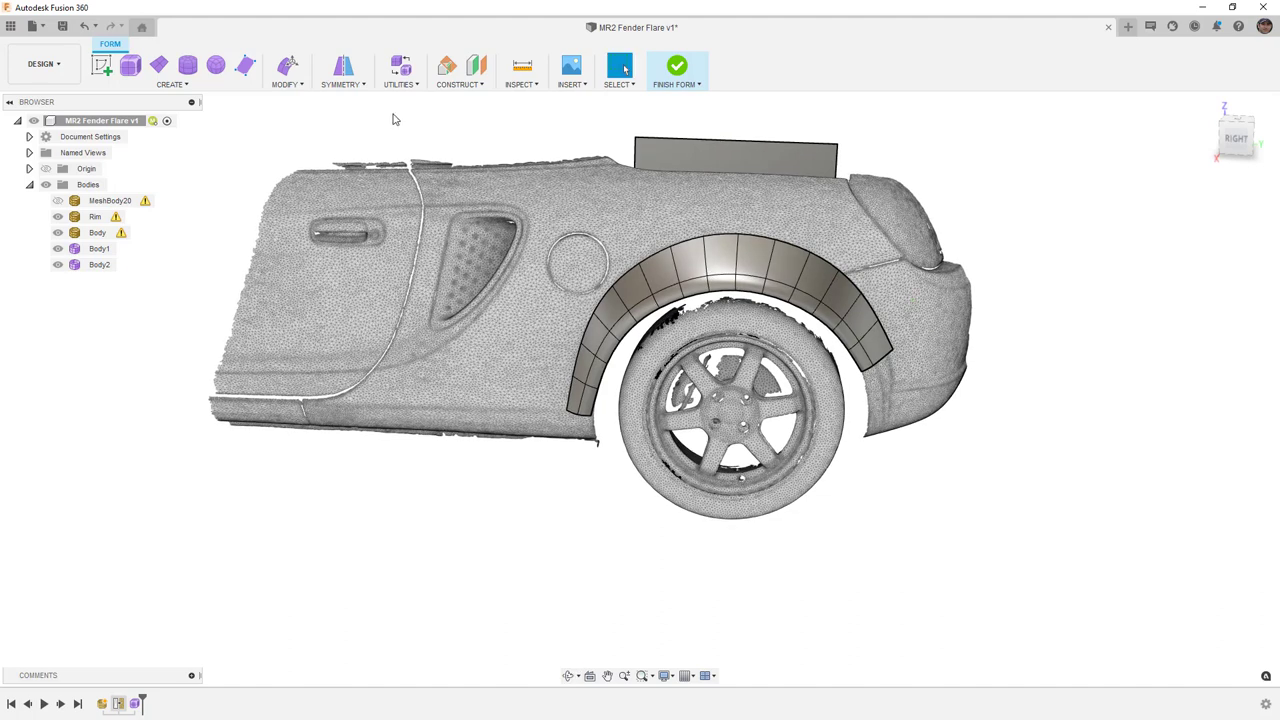
{"action": "left_click", "coordinate": [287, 78]}
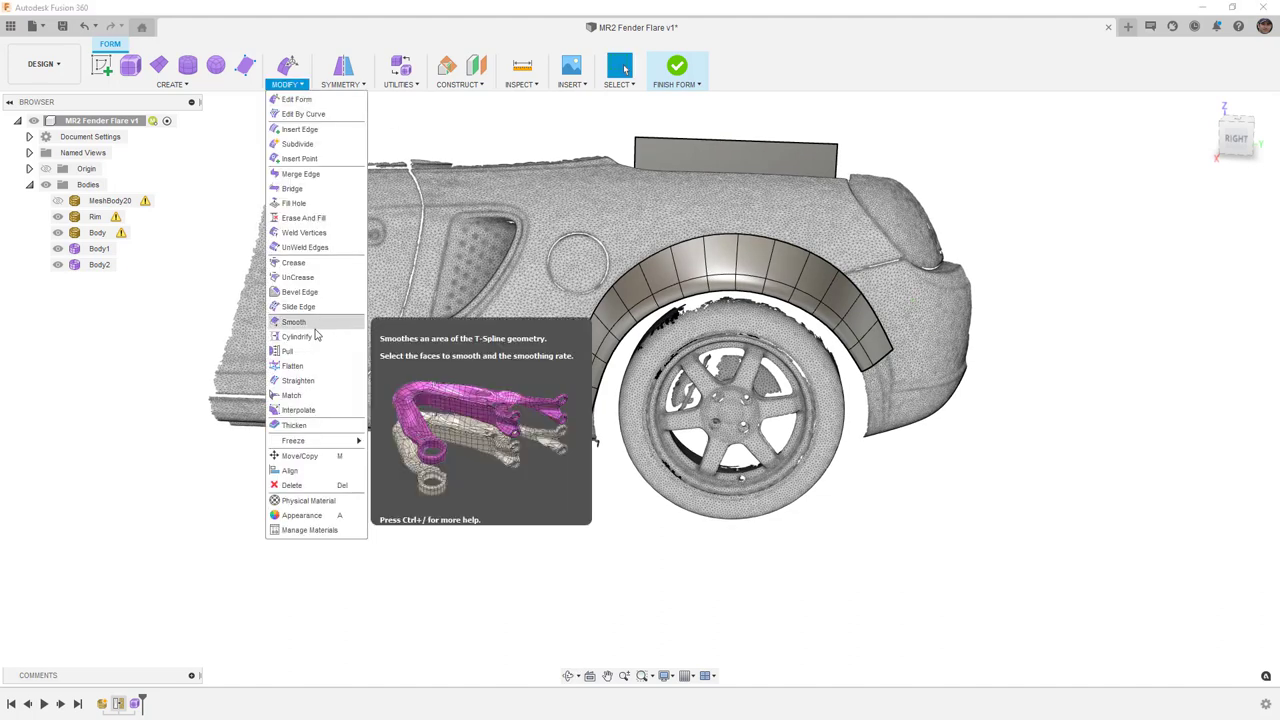
{"action": "left_click", "coordinate": [288, 351]}
{"action": "scroll", "coordinate": [569, 410], "scroll_direction": "up", "scroll_amount": 3}
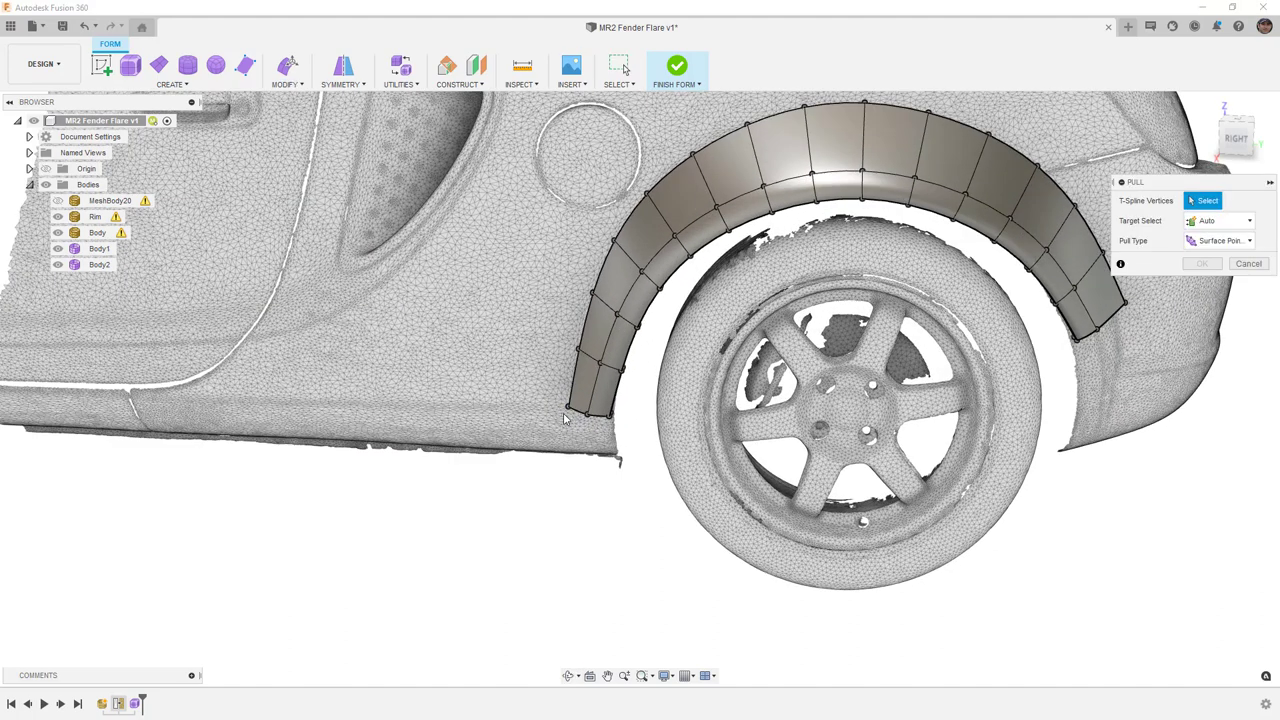
{"action": "left_click", "coordinate": [567, 408]}
{"action": "left_click", "coordinate": [579, 346]}
{"action": "left_click", "coordinate": [593, 296]}
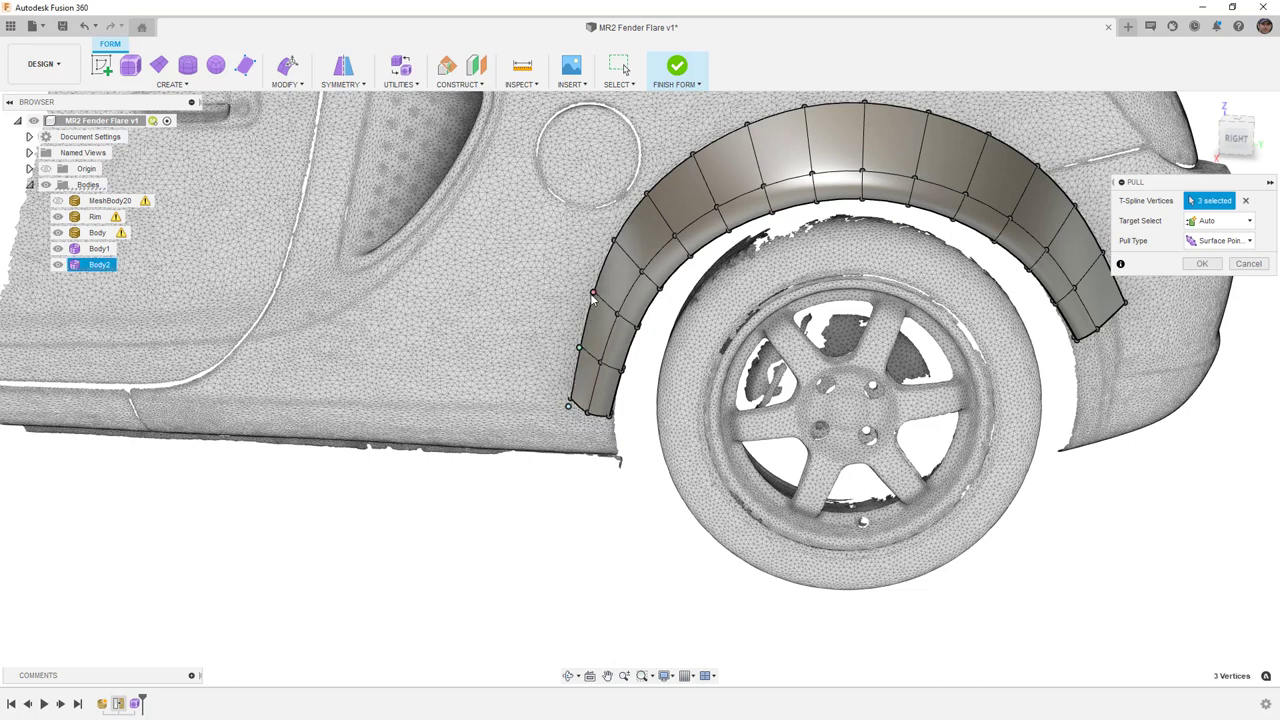
{"action": "double_click", "coordinate": [646, 197]}
{"action": "left_click", "coordinate": [692, 155]}
{"action": "middle_click_drag", "start_coordinate": [761, 147], "coordinate": [741, 160], "text": "shift"}
{"action": "middle_click_drag", "start_coordinate": [671, 210], "coordinate": [749, 175], "text": "shift"}
{"action": "left_click", "coordinate": [1200, 263]}
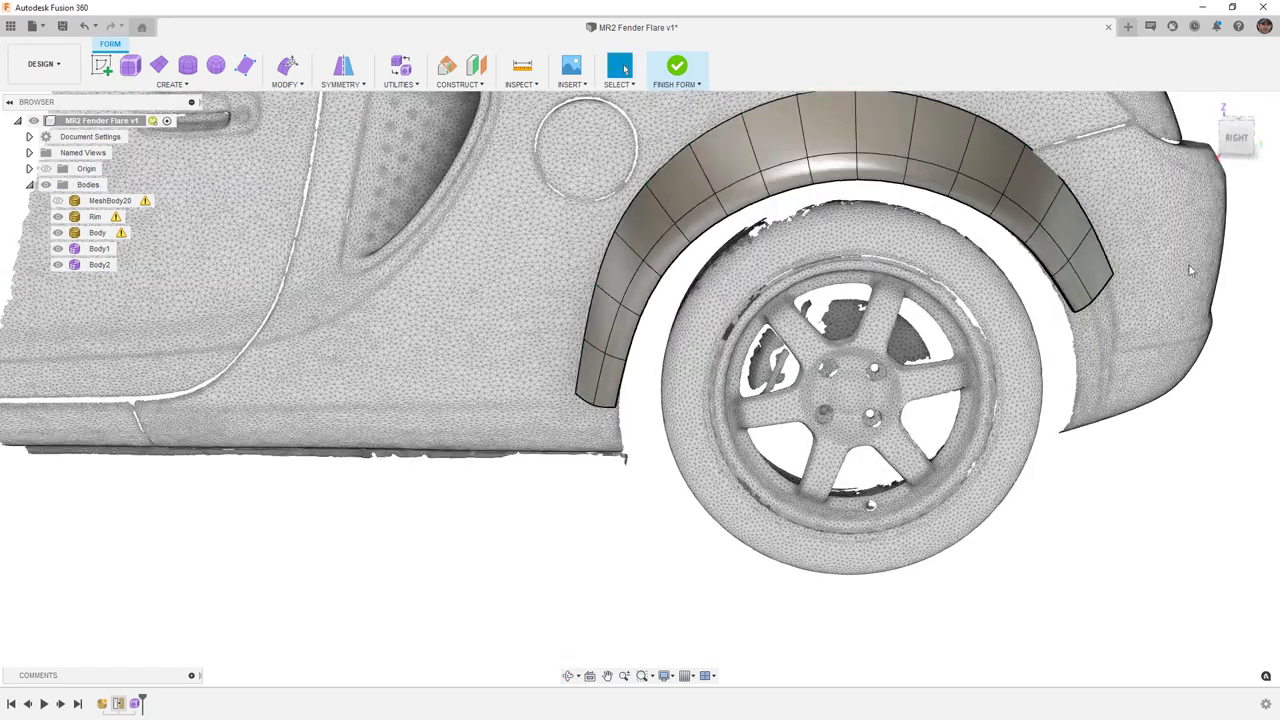
Step: Examine from the rear and side how the pulled outer edge of the flare fits the scanned body
{"action": "scroll", "coordinate": [814, 326], "scroll_direction": "down", "scroll_amount": 2}
{"action": "middle_click_drag", "start_coordinate": [760, 330], "coordinate": [634, 357], "text": "shift"}
{"action": "left_click", "coordinate": [425, 270]}
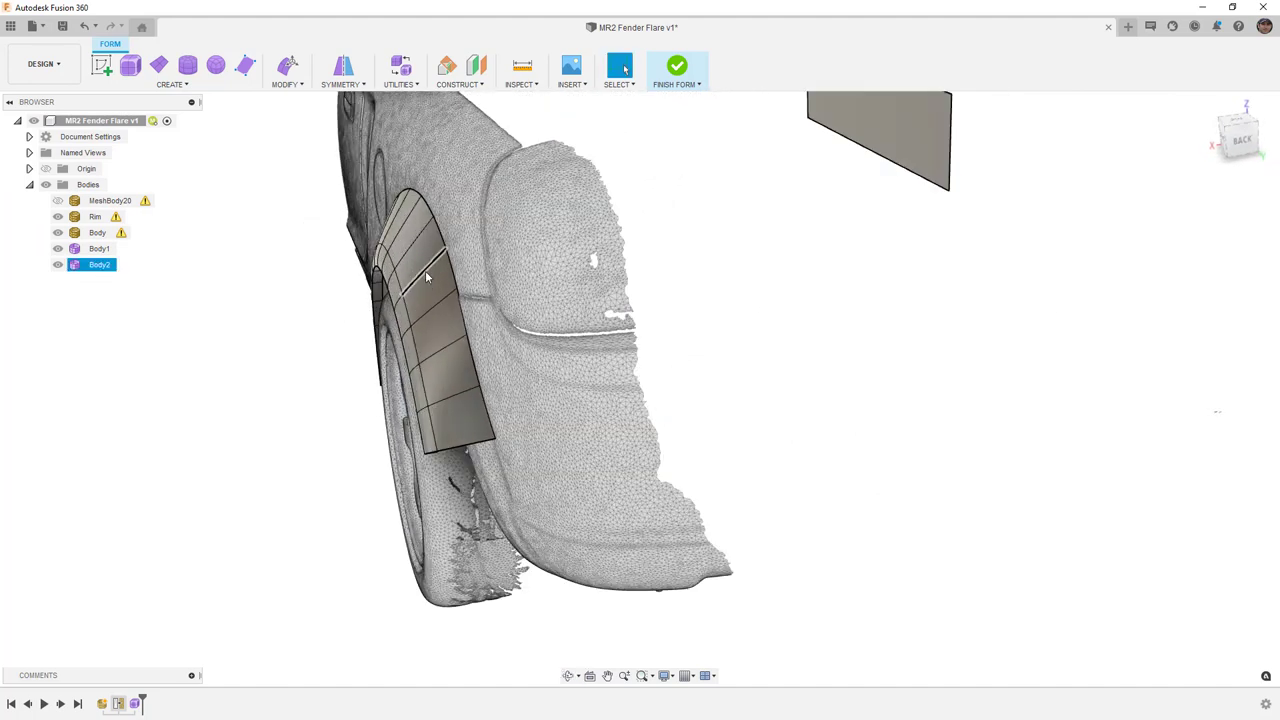
{"action": "scroll", "coordinate": [425, 270], "scroll_direction": "up", "scroll_amount": 1}
{"action": "scroll", "coordinate": [493, 428], "scroll_direction": "up", "scroll_amount": 3}
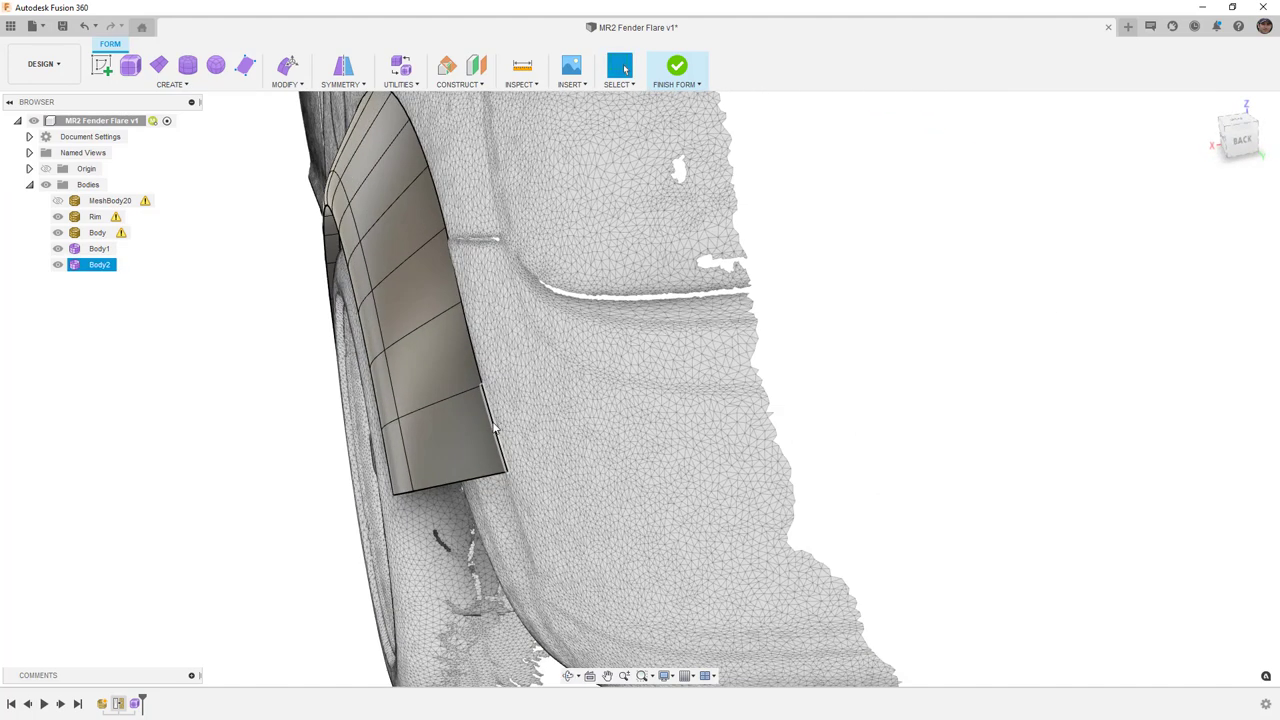
{"action": "scroll", "coordinate": [498, 443], "scroll_direction": "down", "scroll_amount": 2}
{"action": "middle_click_drag", "start_coordinate": [498, 443], "coordinate": [529, 411], "text": "shift"}
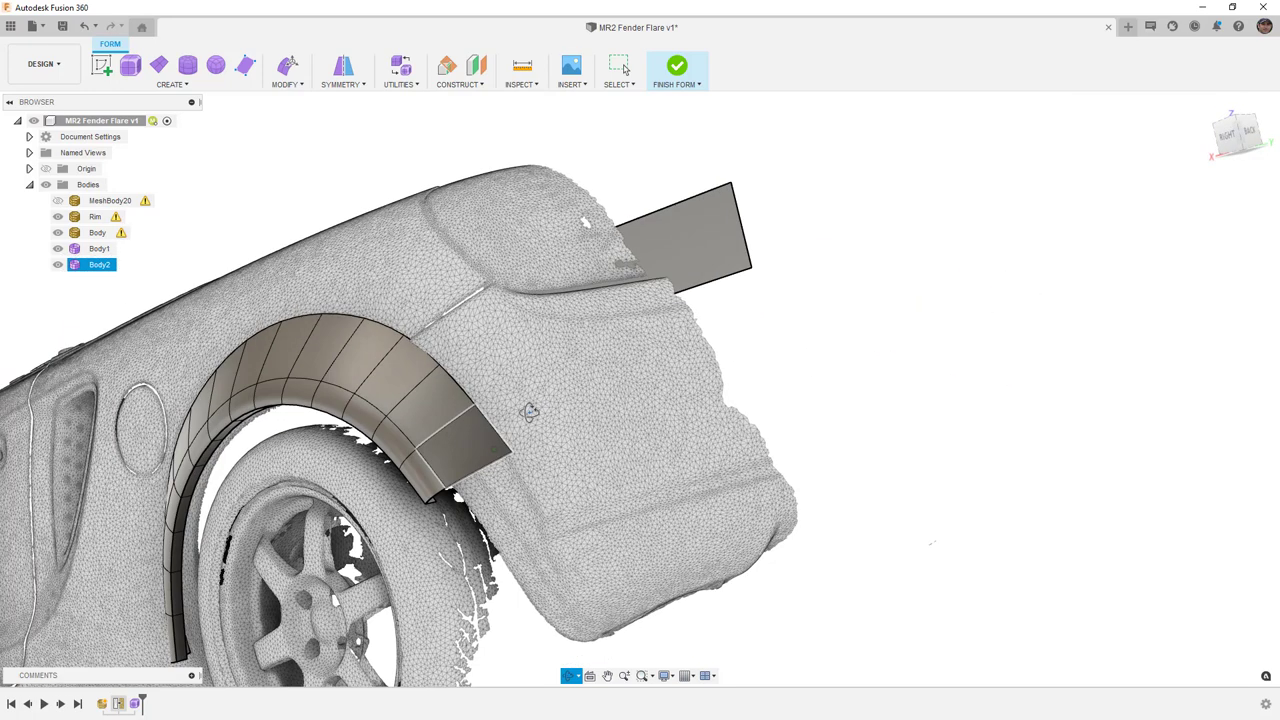
{"action": "key", "text": "Escape"}
{"action": "left_click", "coordinate": [484, 420]}
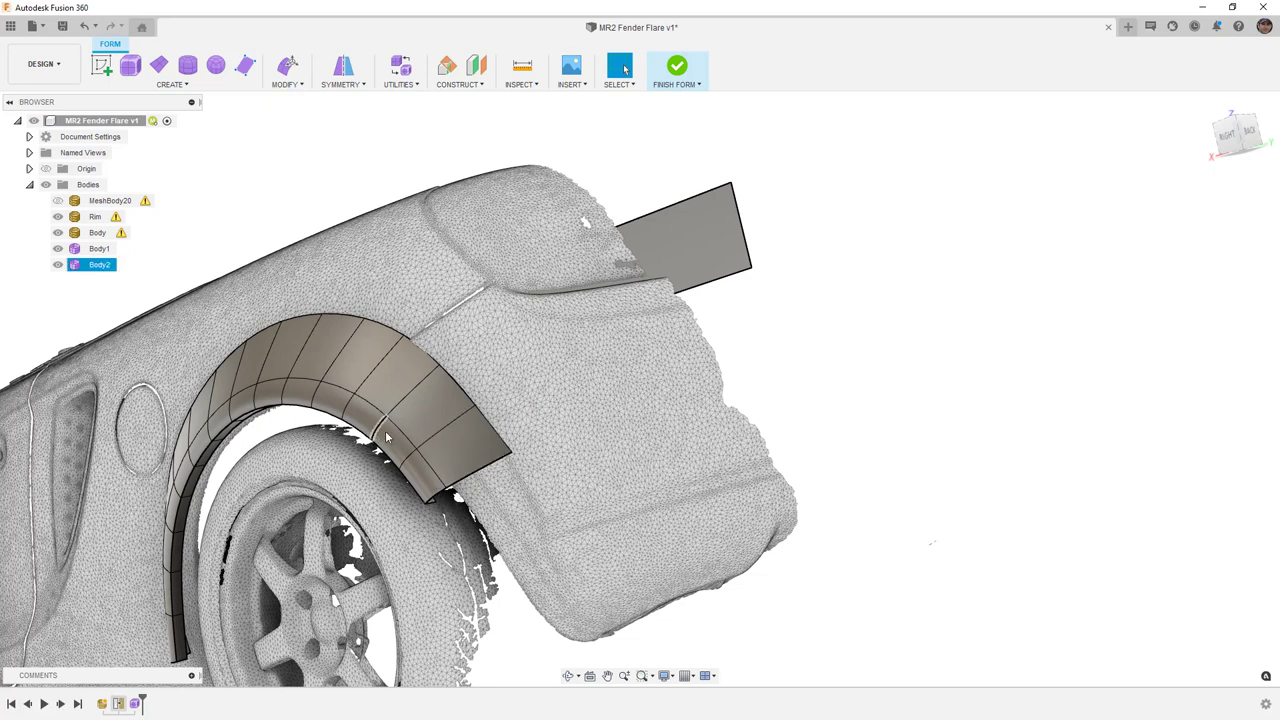
{"action": "key", "text": "Escape"}
{"action": "left_click", "coordinate": [1230, 140]}
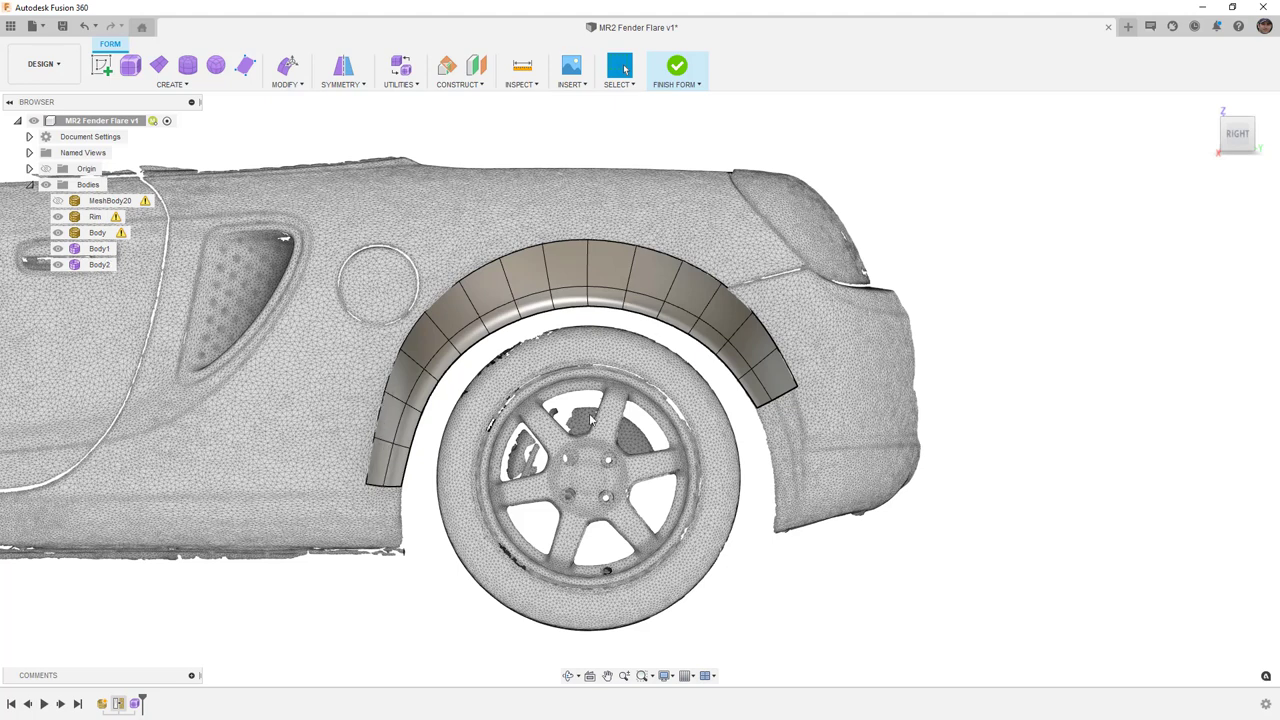
{"action": "middle_click_drag", "start_coordinate": [468, 400], "coordinate": [580, 382], "text": "shift"}
{"action": "double_click", "coordinate": [588, 355]}
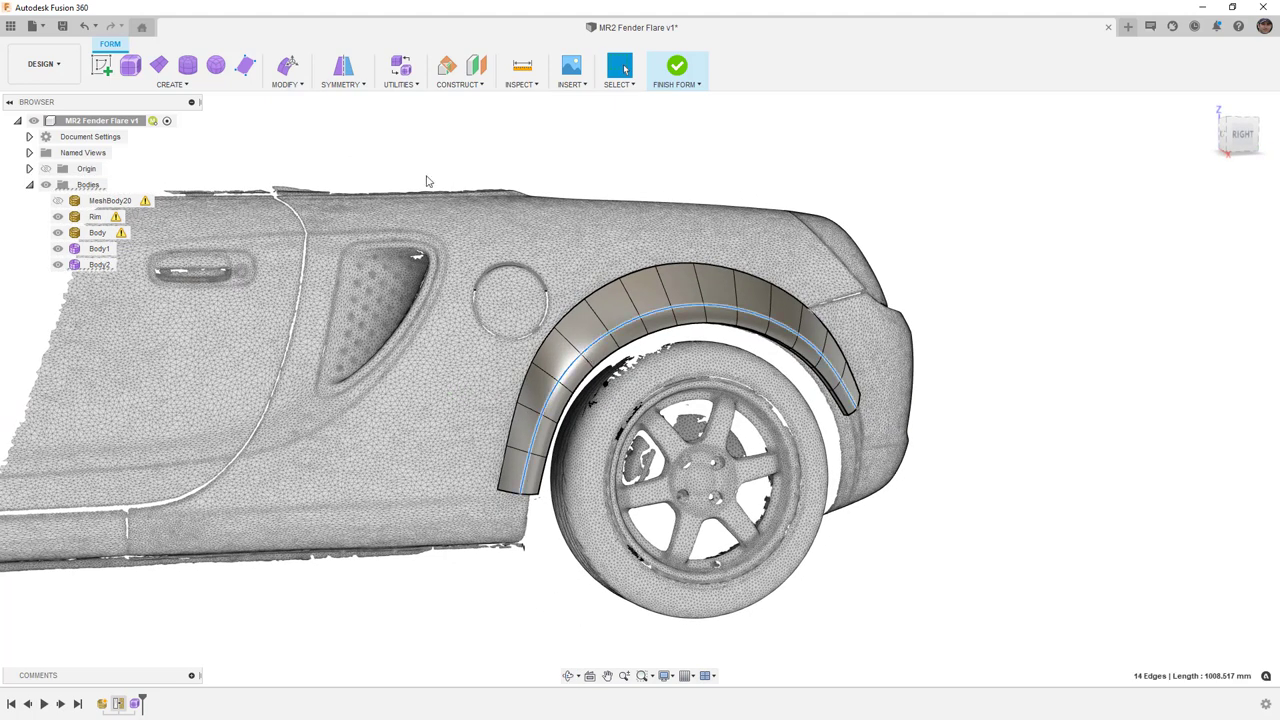
{"action": "left_click", "coordinate": [300, 84]}
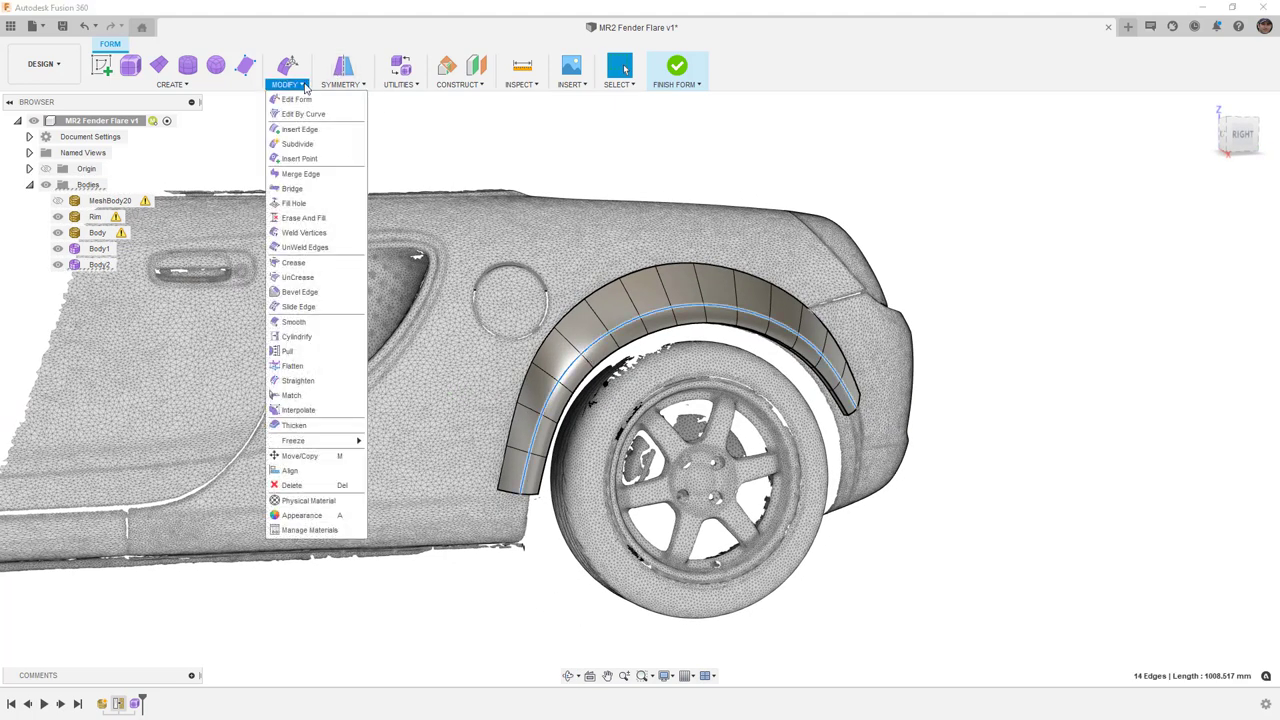
{"action": "left_click", "coordinate": [299, 158]}
{"action": "left_click", "coordinate": [1224, 221]}
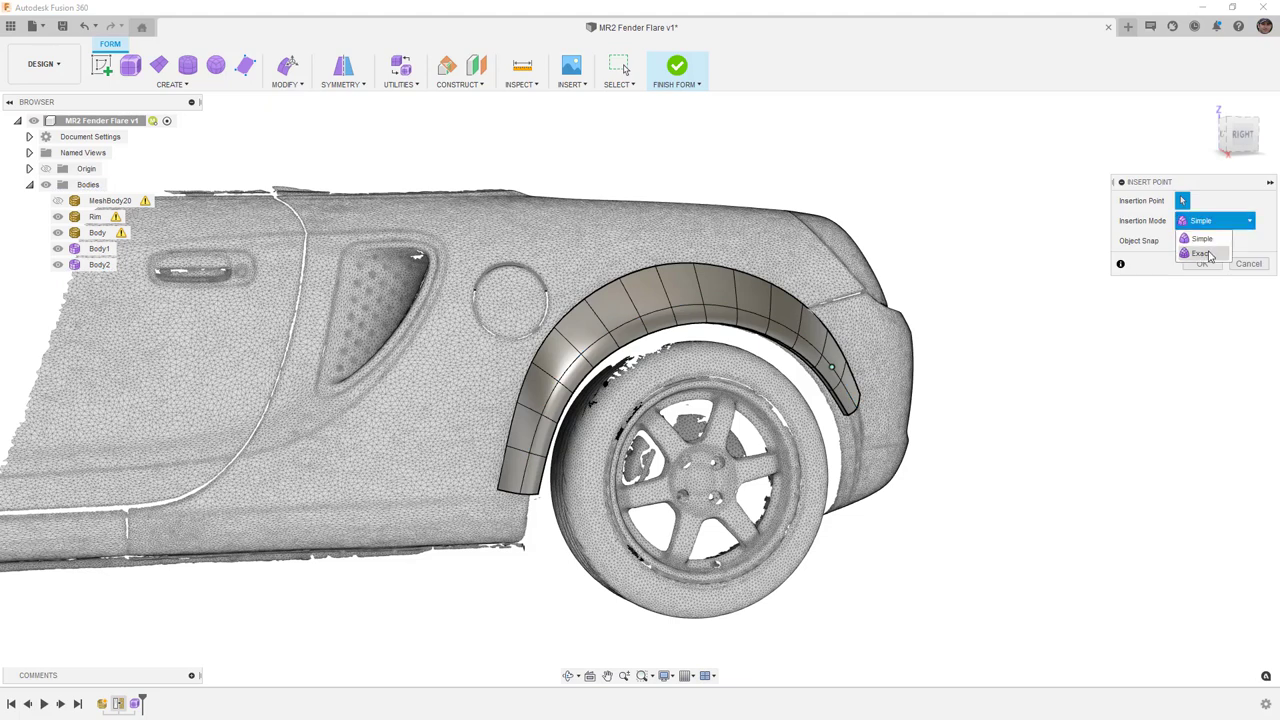
{"action": "left_click", "coordinate": [1209, 243]}
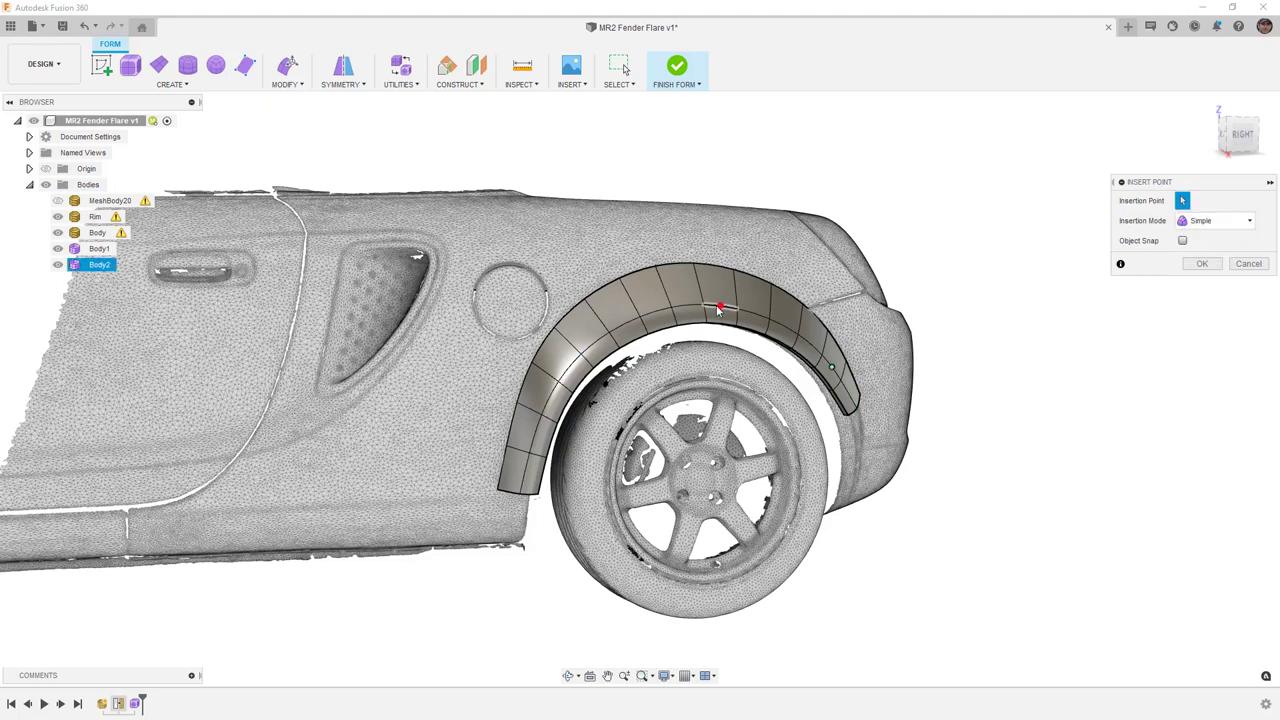
{"action": "left_click", "coordinate": [1247, 264]}
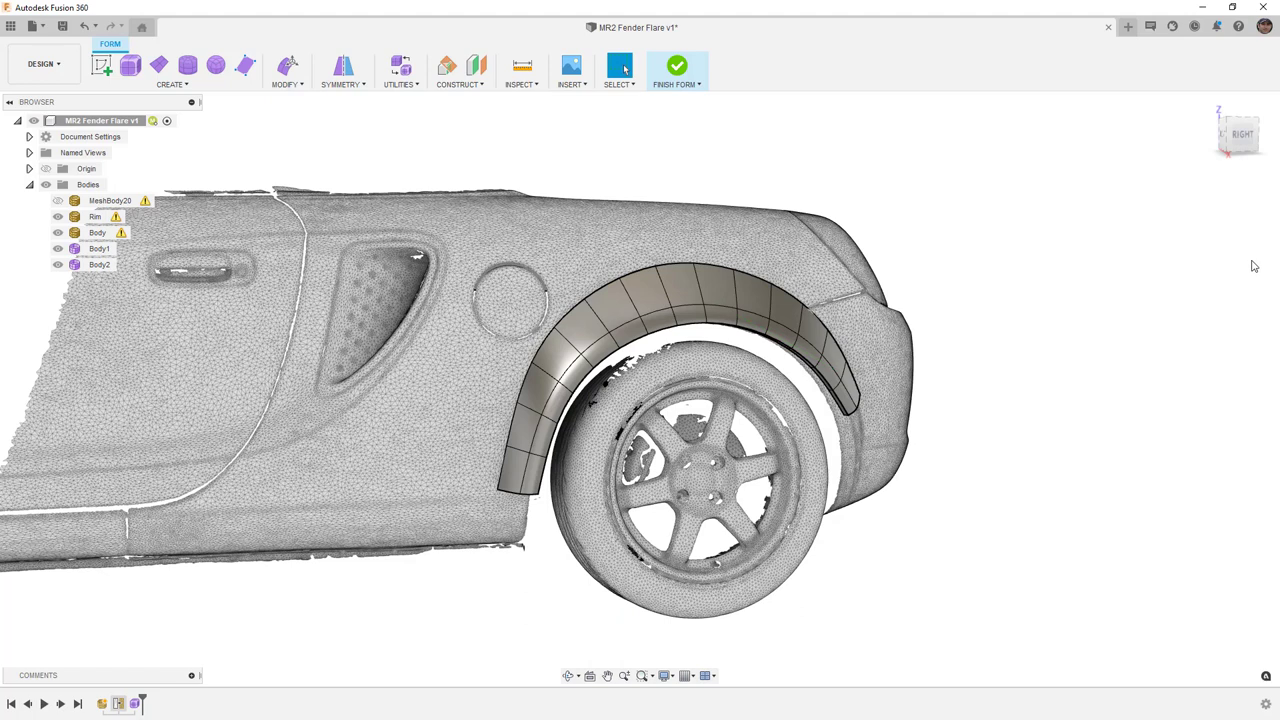
Step: Insert edges on both sides of the lengthwise loop along the flare's lip, in Simple mode at location 0.1
{"action": "left_click", "coordinate": [287, 80]}
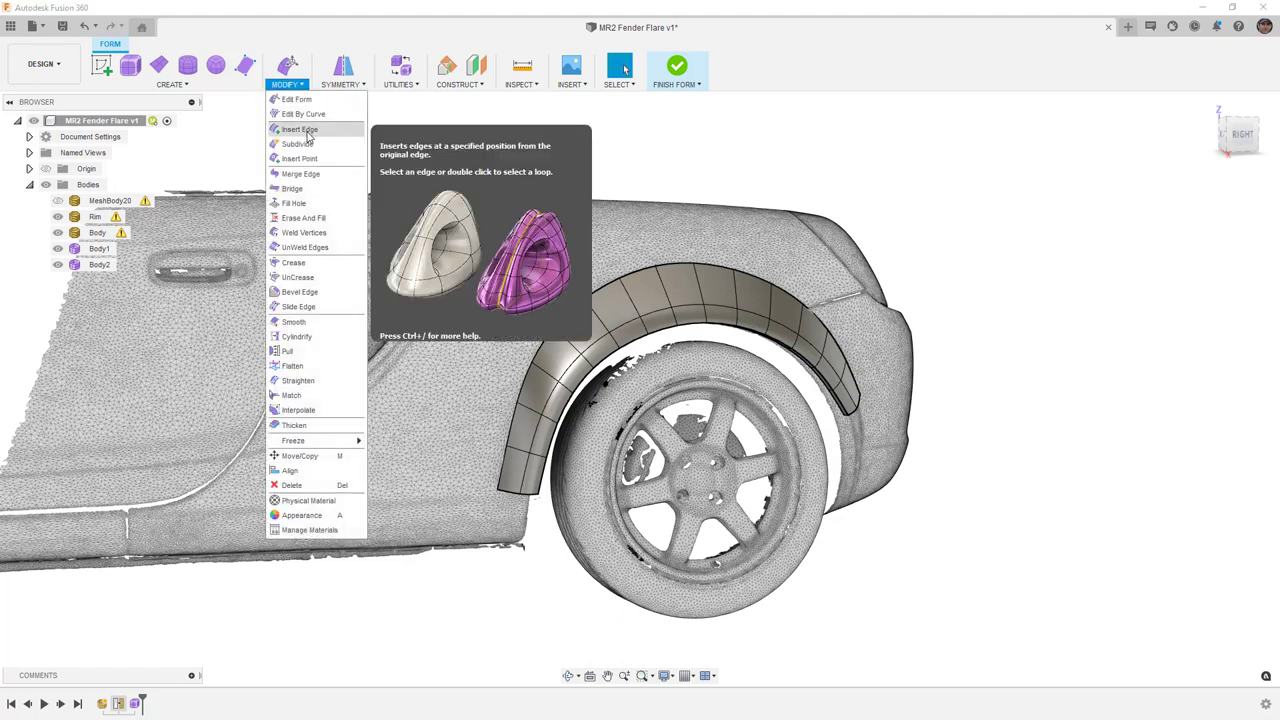
{"action": "left_click", "coordinate": [300, 116]}
{"action": "double_click", "coordinate": [692, 309]}
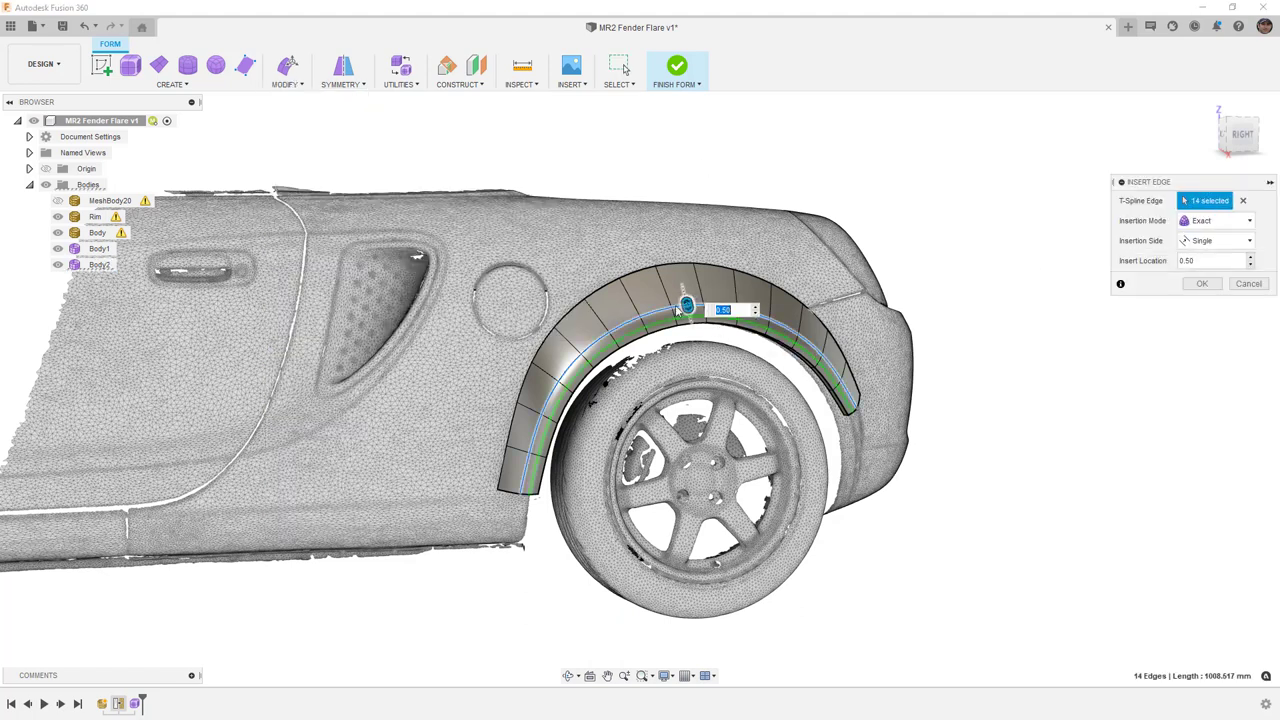
{"action": "left_click", "coordinate": [1210, 241]}
{"action": "left_click", "coordinate": [1210, 243]}
{"action": "left_click", "coordinate": [1210, 243]}
{"action": "left_click", "coordinate": [1206, 275]}
{"action": "left_click", "coordinate": [1204, 222]}
{"action": "left_click", "coordinate": [1204, 241]}
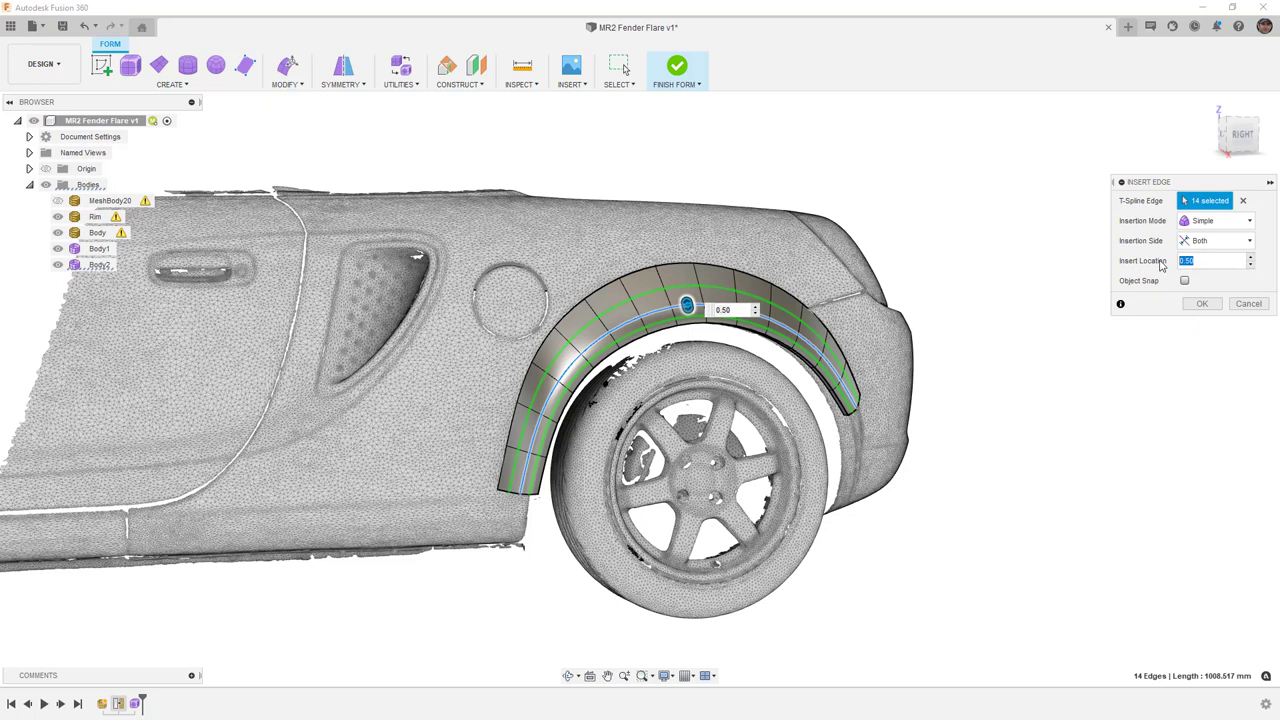
{"action": "type", "text": ".1"}
{"action": "middle_click_drag", "start_coordinate": [670, 320], "coordinate": [745, 336], "text": "shift"}
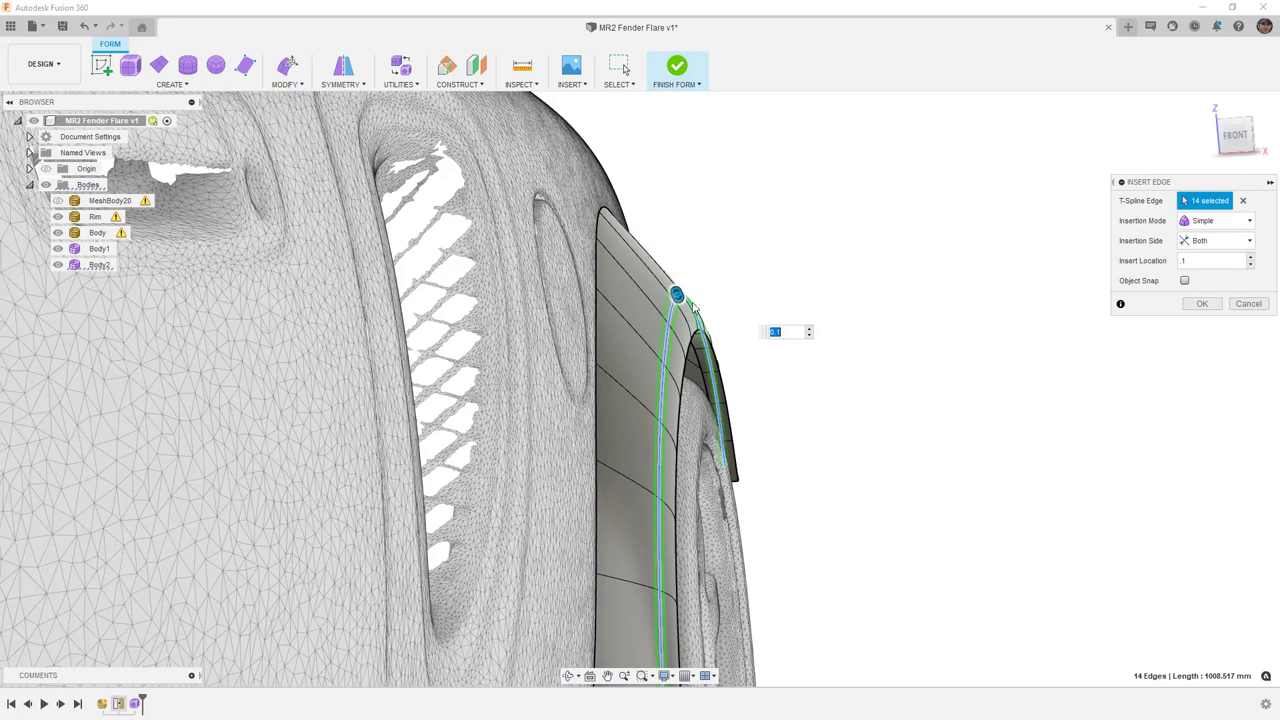
{"action": "left_click", "coordinate": [1200, 304]}
Step: Inspect the tightened lip of the flare from the front in smooth display, comparing it with its control edges
{"action": "middle_click_drag", "start_coordinate": [851, 321], "coordinate": [900, 413], "text": "shift"}
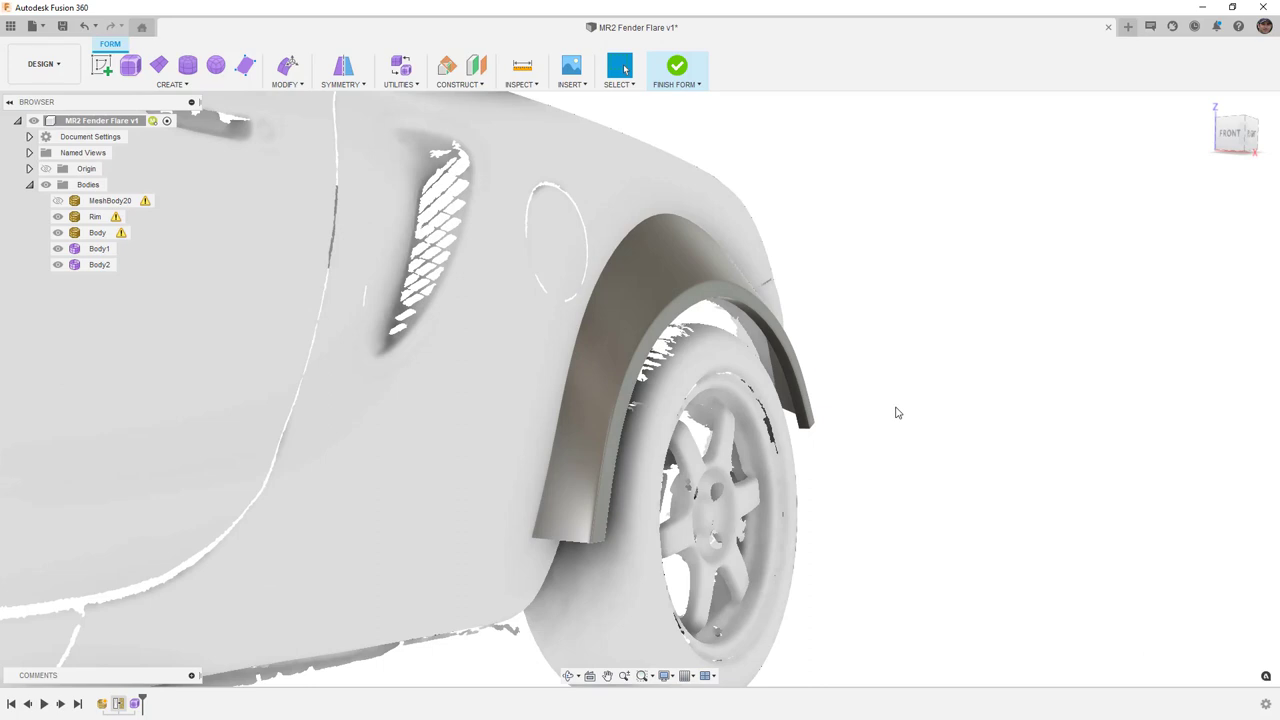
{"action": "scroll", "coordinate": [678, 270], "scroll_direction": "up", "scroll_amount": 2}
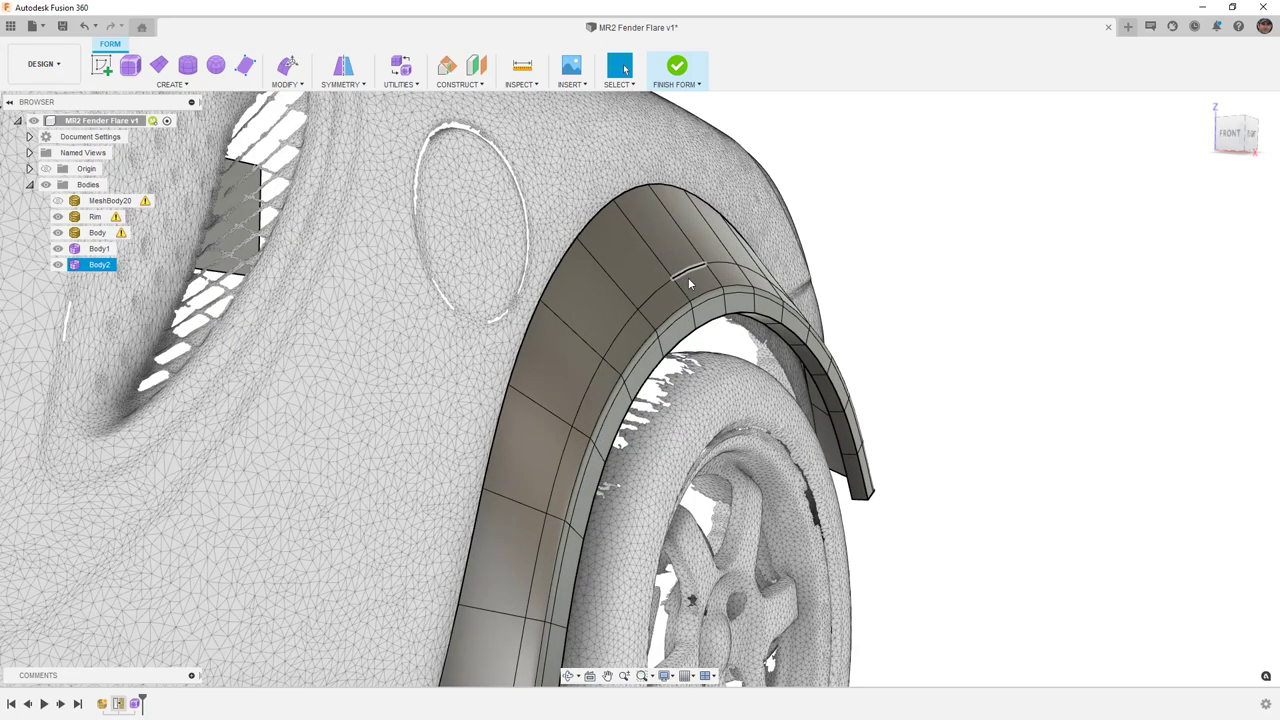
{"action": "scroll", "coordinate": [696, 287], "scroll_direction": "up", "scroll_amount": 2}
{"action": "left_click", "coordinate": [712, 292]}
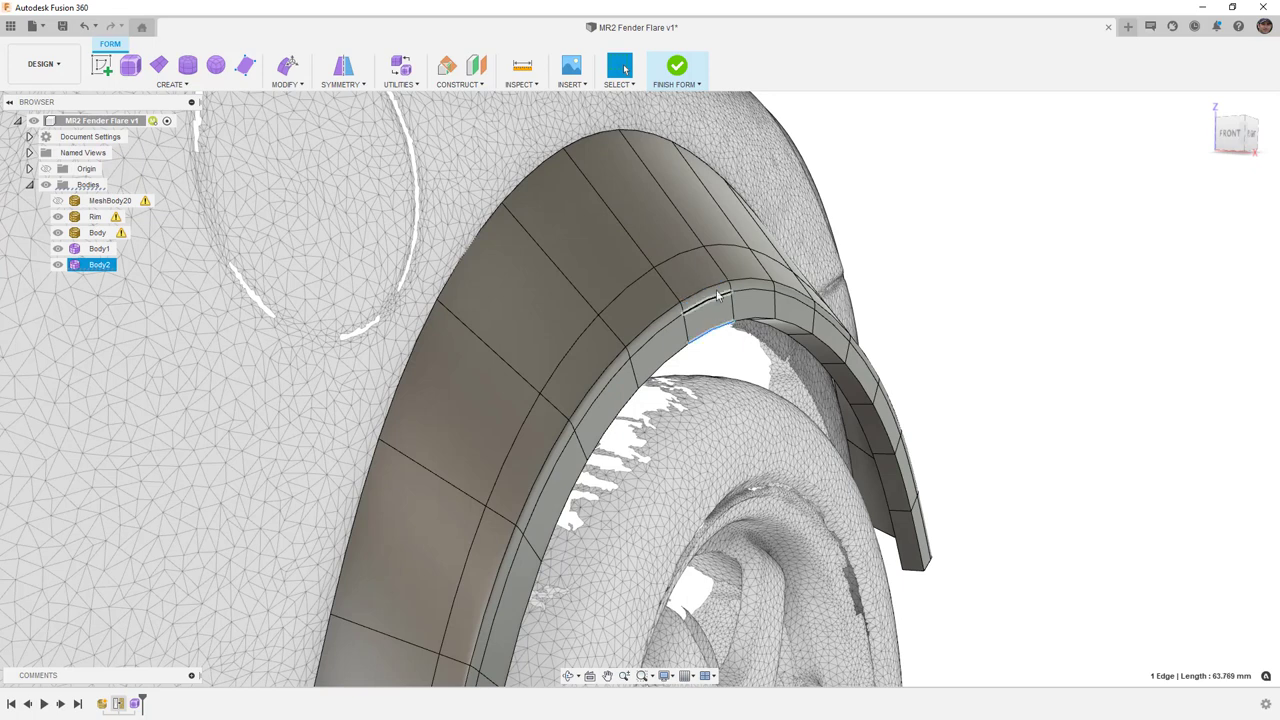
{"action": "left_click", "coordinate": [713, 291]}
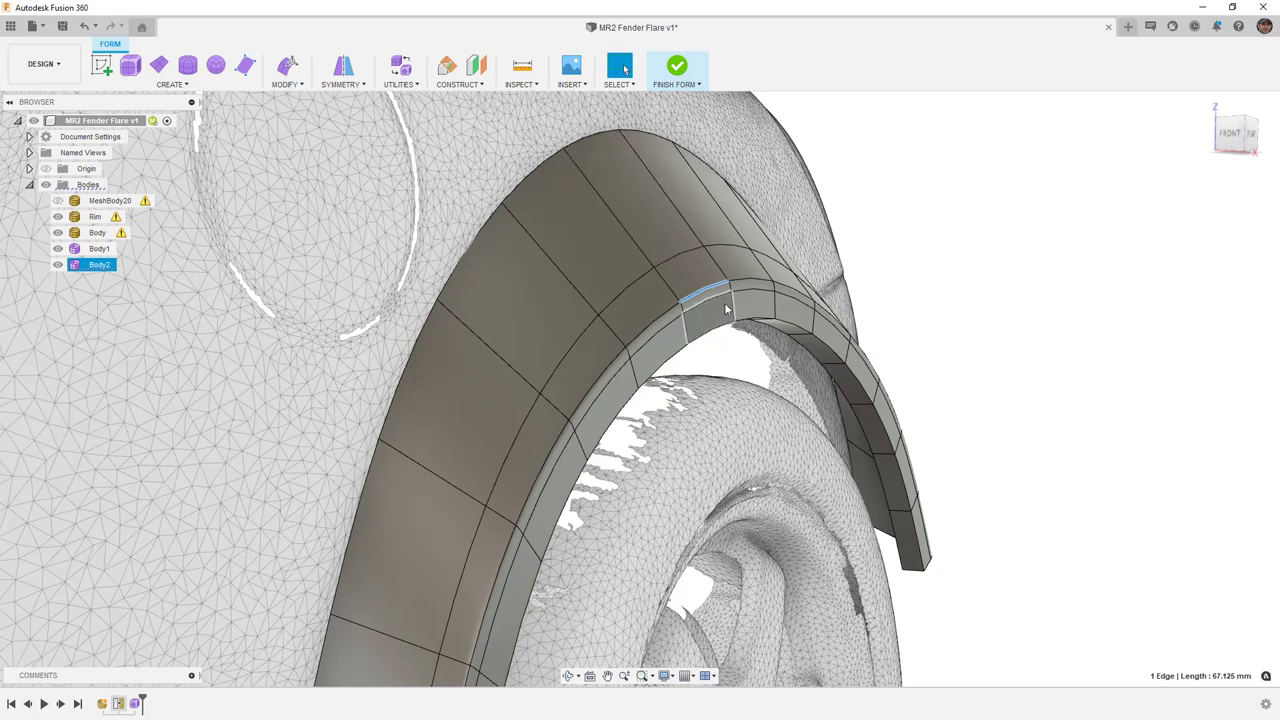
{"action": "scroll", "coordinate": [665, 265], "scroll_direction": "down", "scroll_amount": 5}
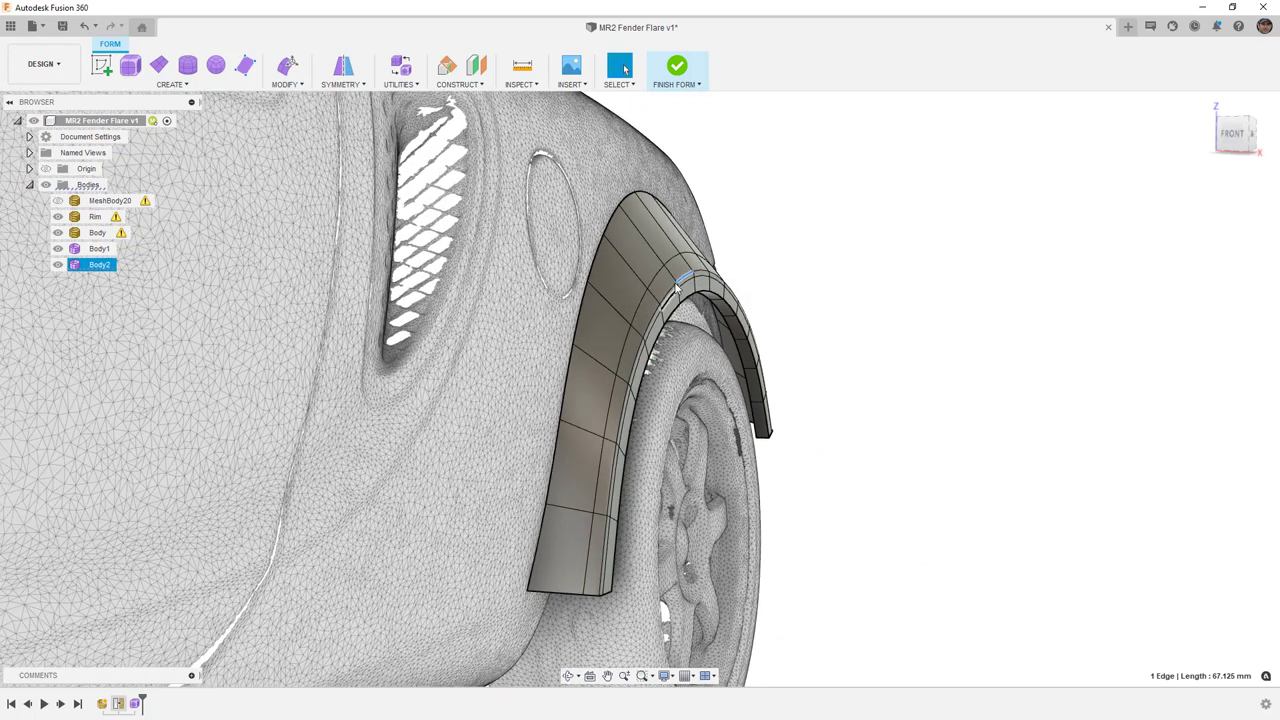
{"action": "scroll", "coordinate": [677, 287], "scroll_direction": "up", "scroll_amount": 3}
{"action": "key", "text": "ctrl+4"}
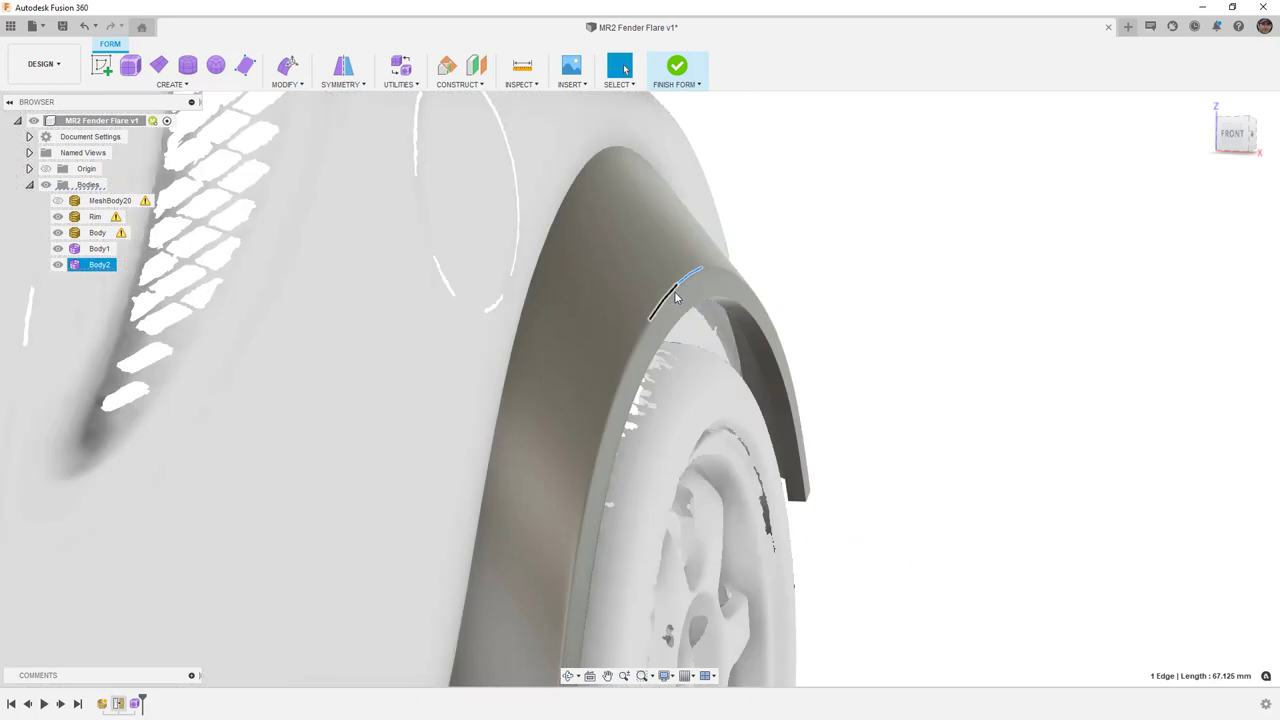
{"action": "left_click", "coordinate": [717, 288]}
{"action": "scroll", "coordinate": [720, 286], "scroll_direction": "up", "scroll_amount": 2}
{"action": "middle_click_drag", "start_coordinate": [724, 284], "coordinate": [732, 280], "text": "shift"}
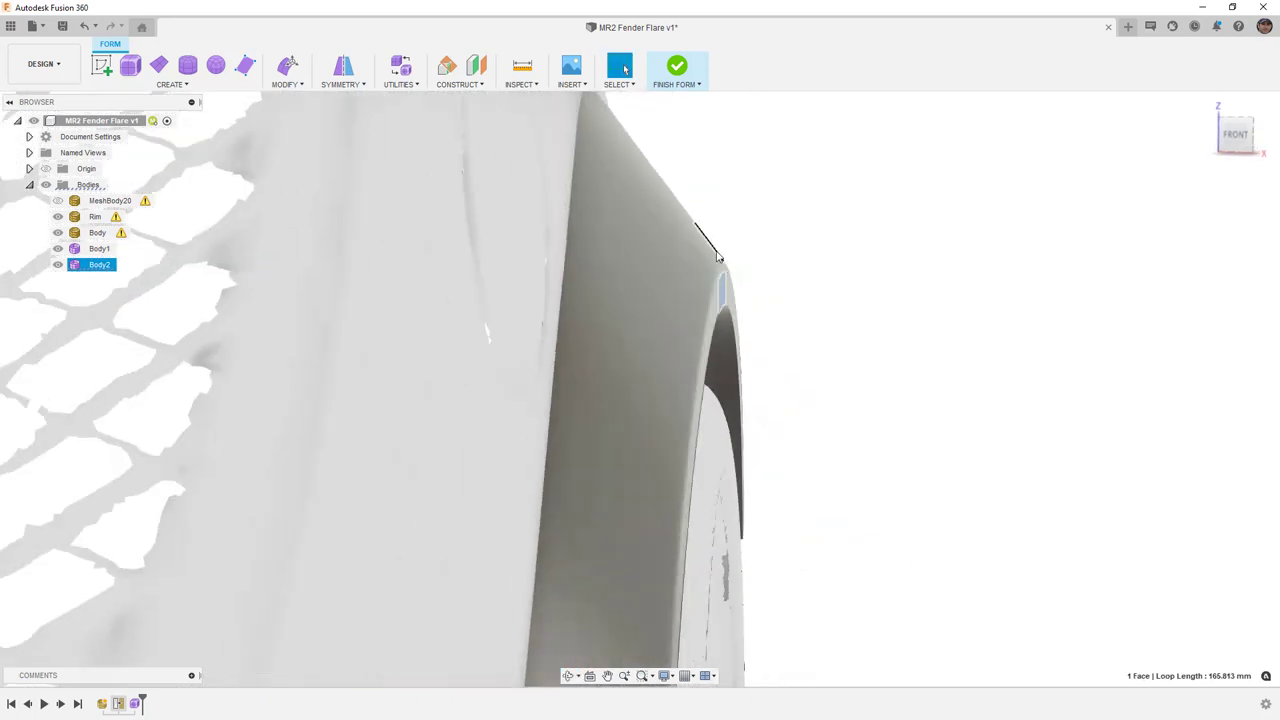
{"action": "middle_click_drag", "start_coordinate": [724, 270], "coordinate": [697, 297], "text": "shift"}
{"action": "scroll", "coordinate": [725, 280], "scroll_direction": "down", "scroll_amount": 3}
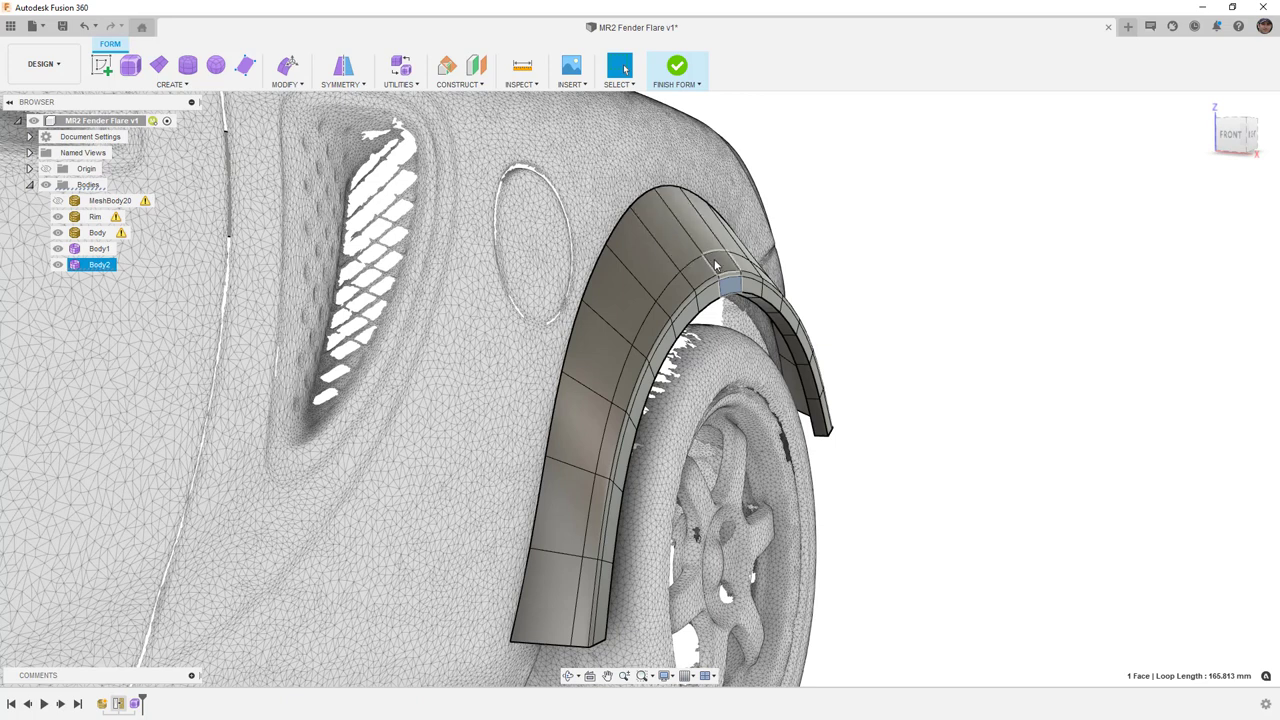
Step: Insert a single-sided edge at -0.05 in Simple mode beside the lengthwise loop on the flare's outer face
{"action": "double_click", "coordinate": [702, 260]}
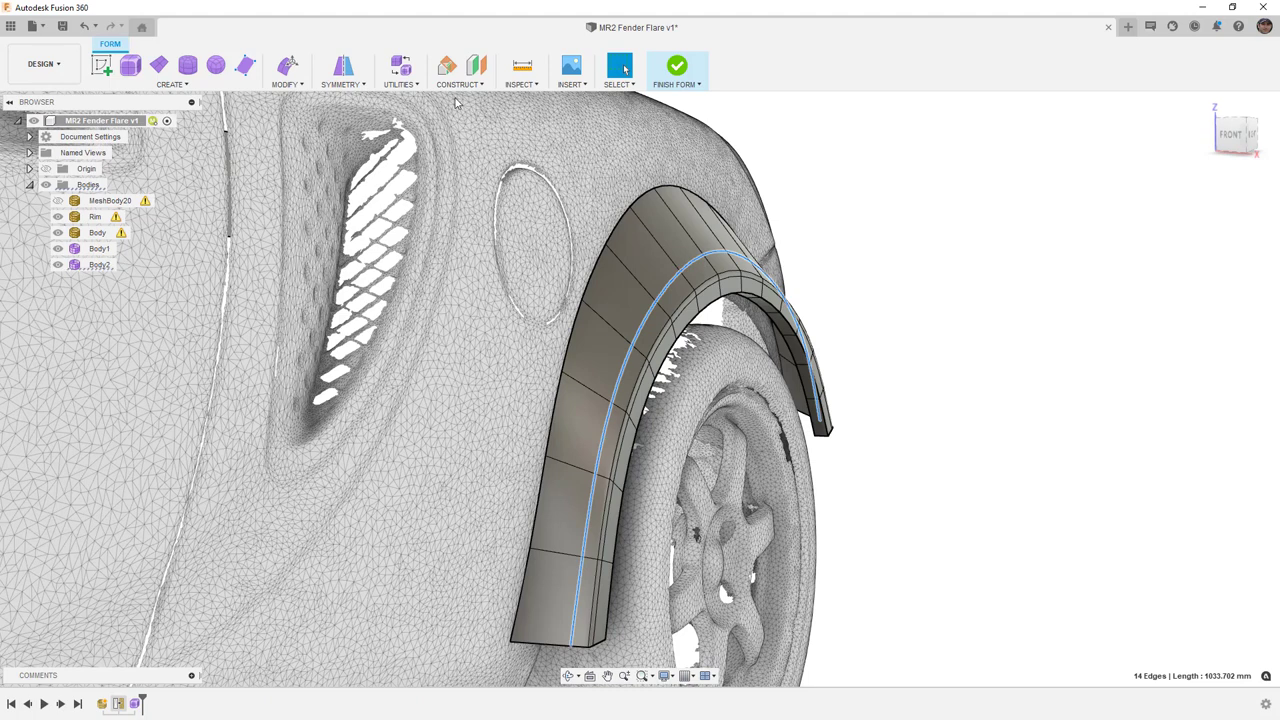
{"action": "left_click", "coordinate": [287, 84]}
{"action": "left_click", "coordinate": [305, 116]}
{"action": "left_click", "coordinate": [1215, 240]}
{"action": "left_click", "coordinate": [1210, 260]}
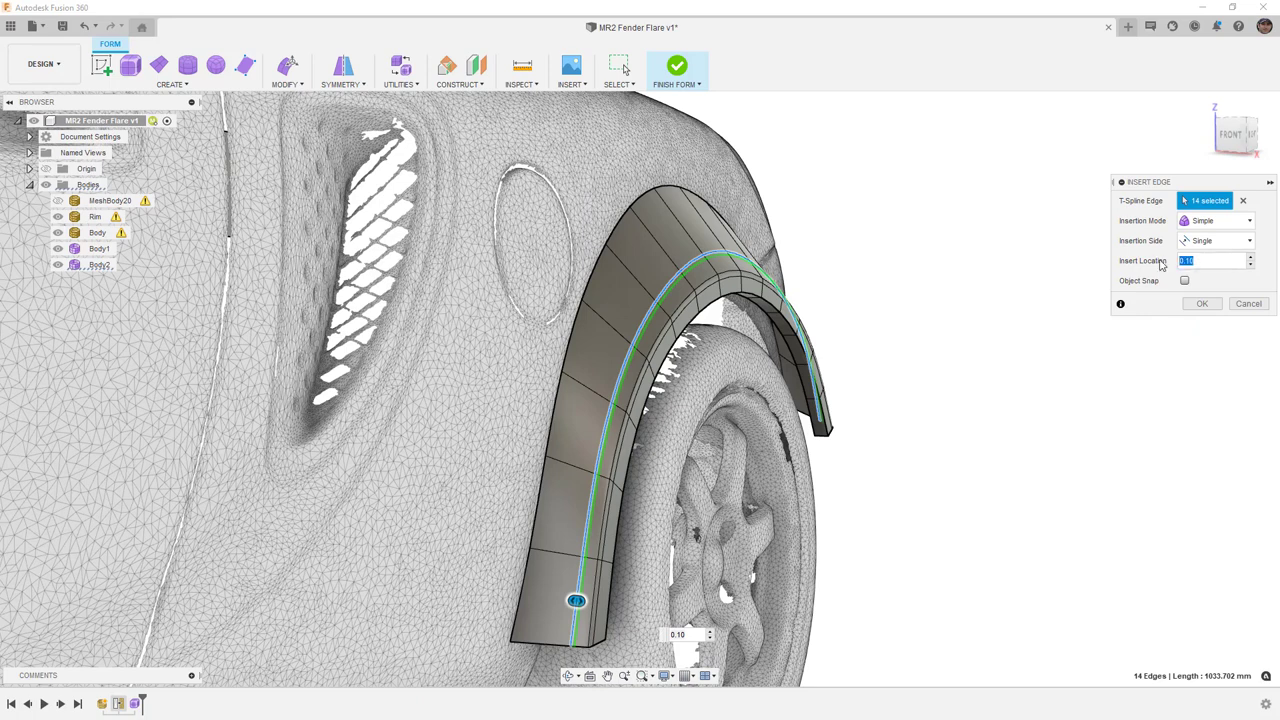
{"action": "type", "text": "-.05"}
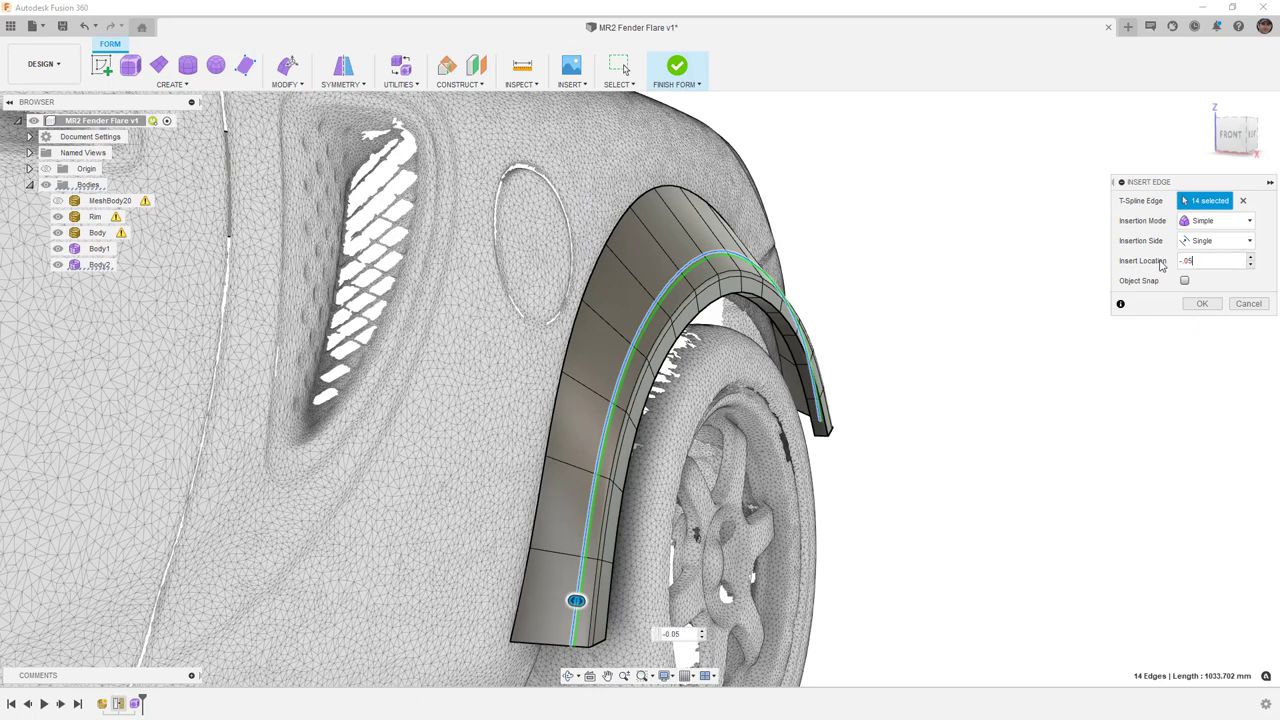
{"action": "left_click", "coordinate": [1203, 304]}
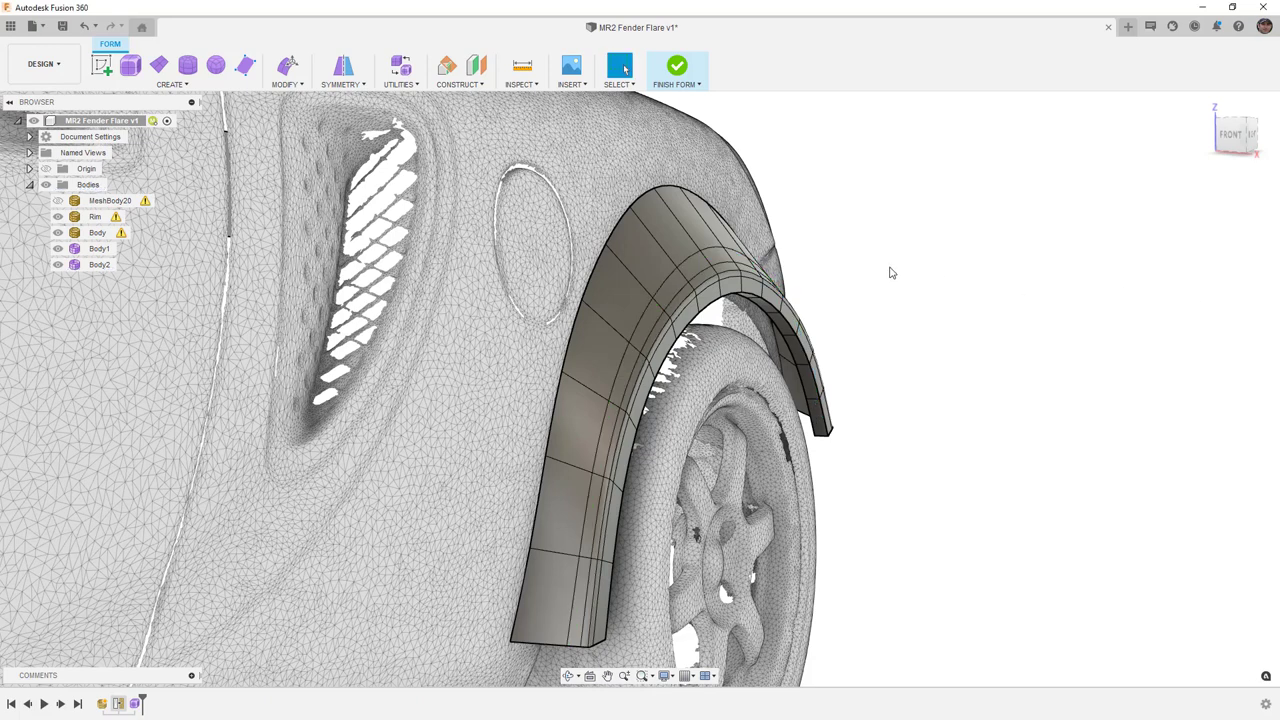
Step: Check the lip profile from the front in smooth display, and undo the last edge insertion
{"action": "middle_click_drag", "start_coordinate": [890, 272], "coordinate": [771, 259], "text": "shift"}
{"action": "scroll", "coordinate": [788, 272], "scroll_direction": "up", "scroll_amount": 3}
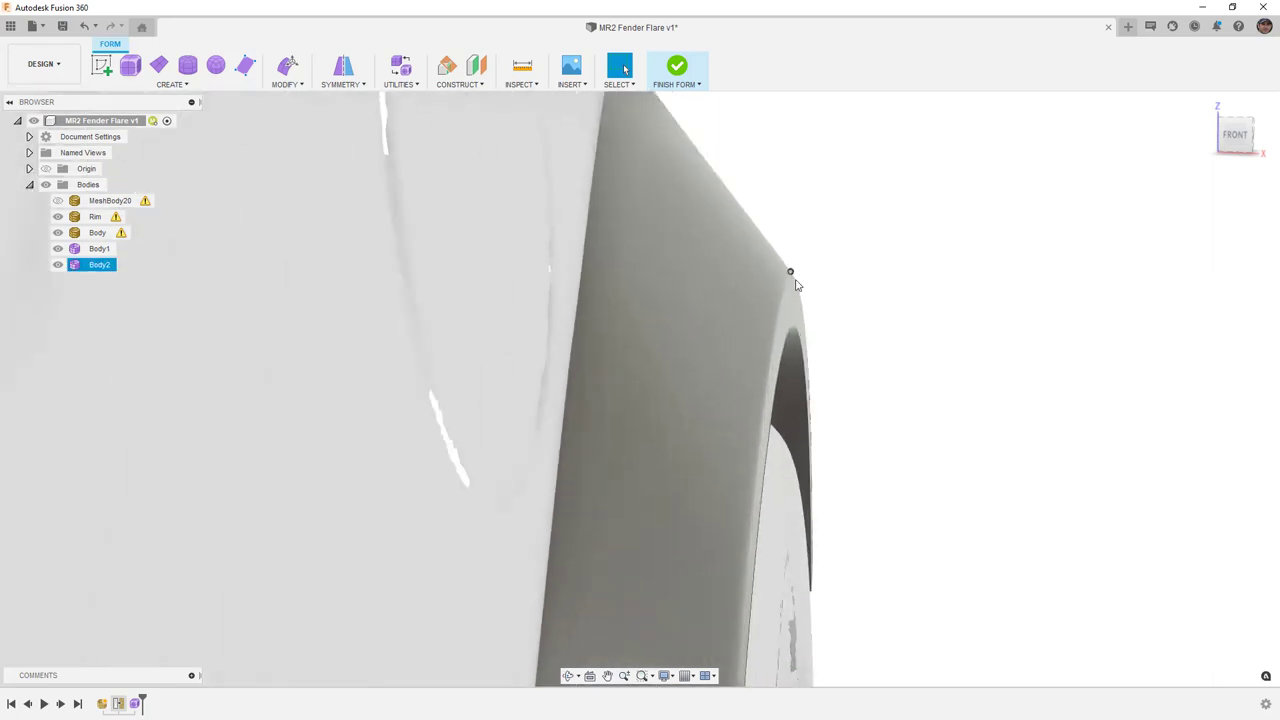
{"action": "left_click", "coordinate": [760, 222]}
{"action": "scroll", "coordinate": [760, 222], "scroll_direction": "down", "scroll_amount": 2}
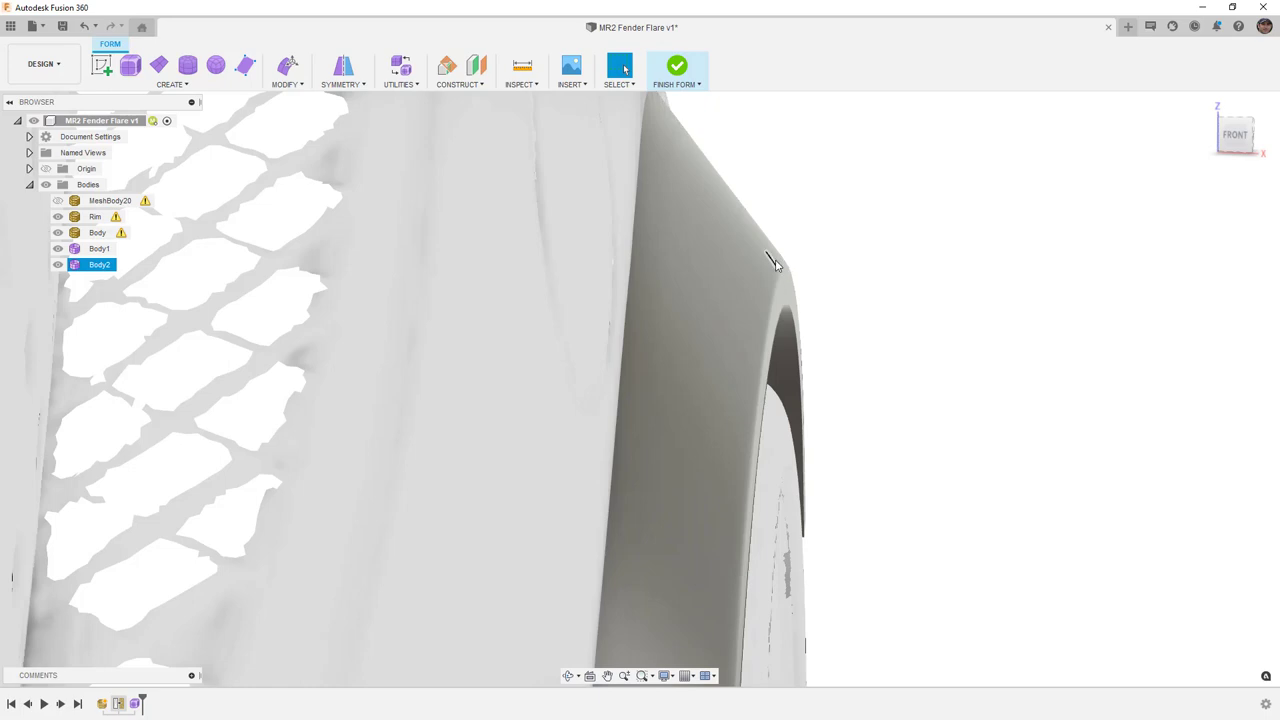
{"action": "key", "text": "ctrl+6"}
{"action": "key", "text": "ctrl+z"}
Step: Examine the flare's lengthwise loops and overall shape from the front, side and rear
{"action": "scroll", "coordinate": [782, 268], "scroll_direction": "down", "scroll_amount": 3}
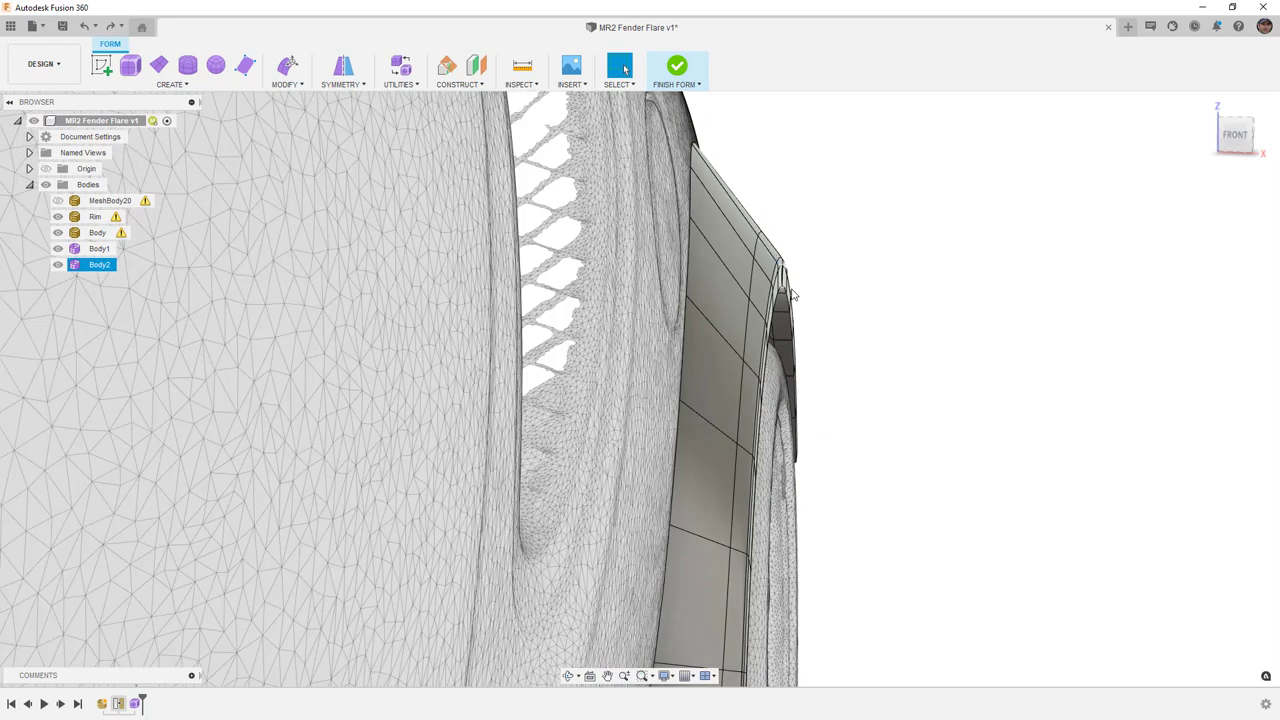
{"action": "middle_click_drag", "start_coordinate": [765, 268], "coordinate": [723, 266], "text": "shift"}
{"action": "scroll", "coordinate": [723, 268], "scroll_direction": "down", "scroll_amount": 2}
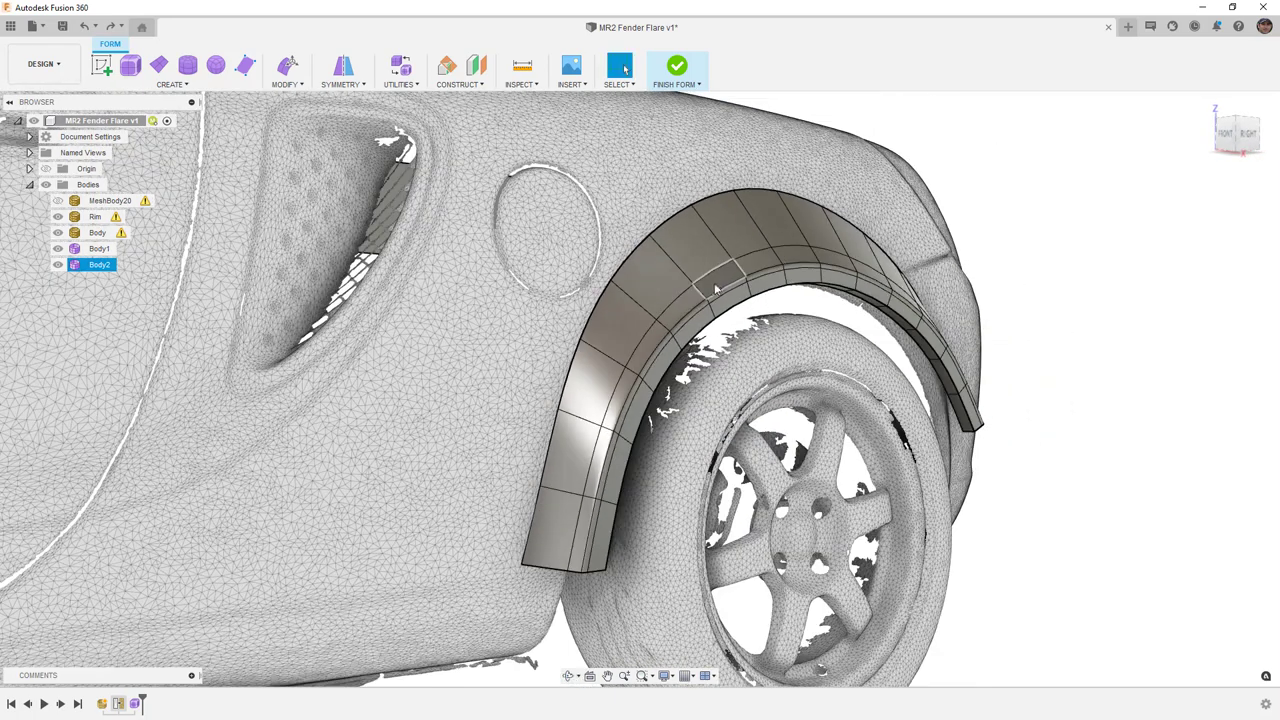
{"action": "double_click", "coordinate": [706, 279]}
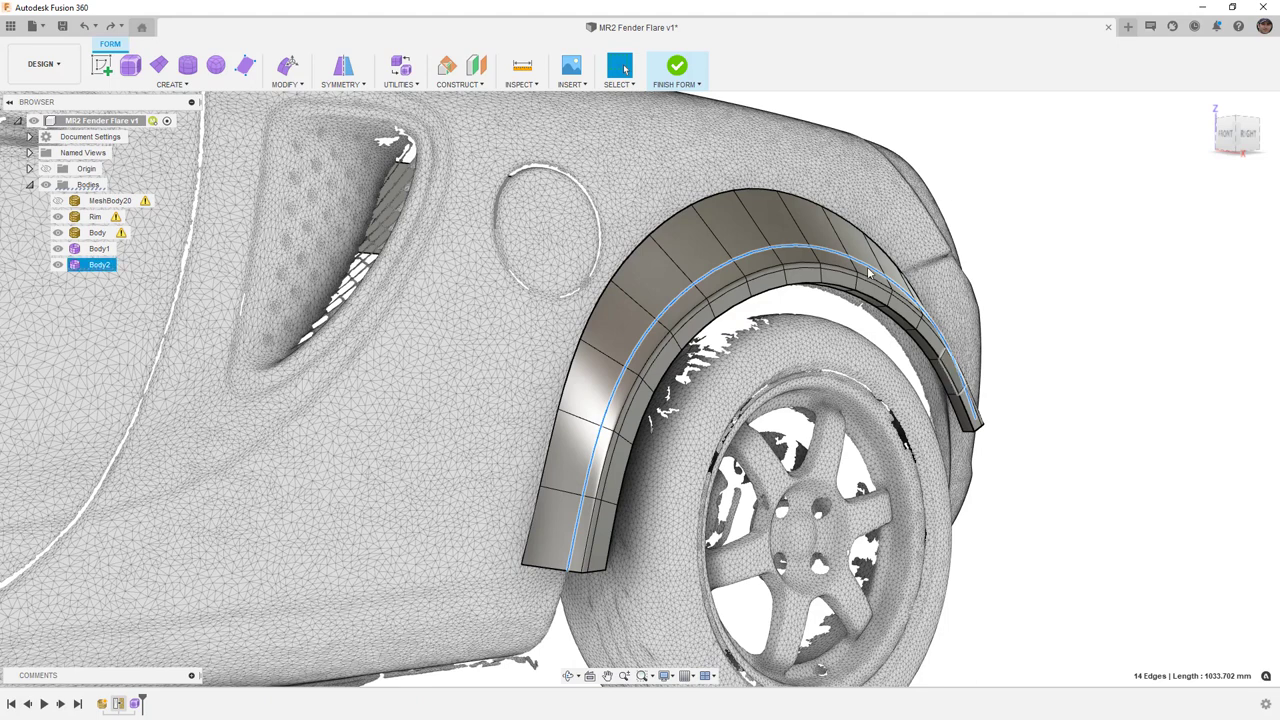
{"action": "left_click", "coordinate": [1060, 256]}
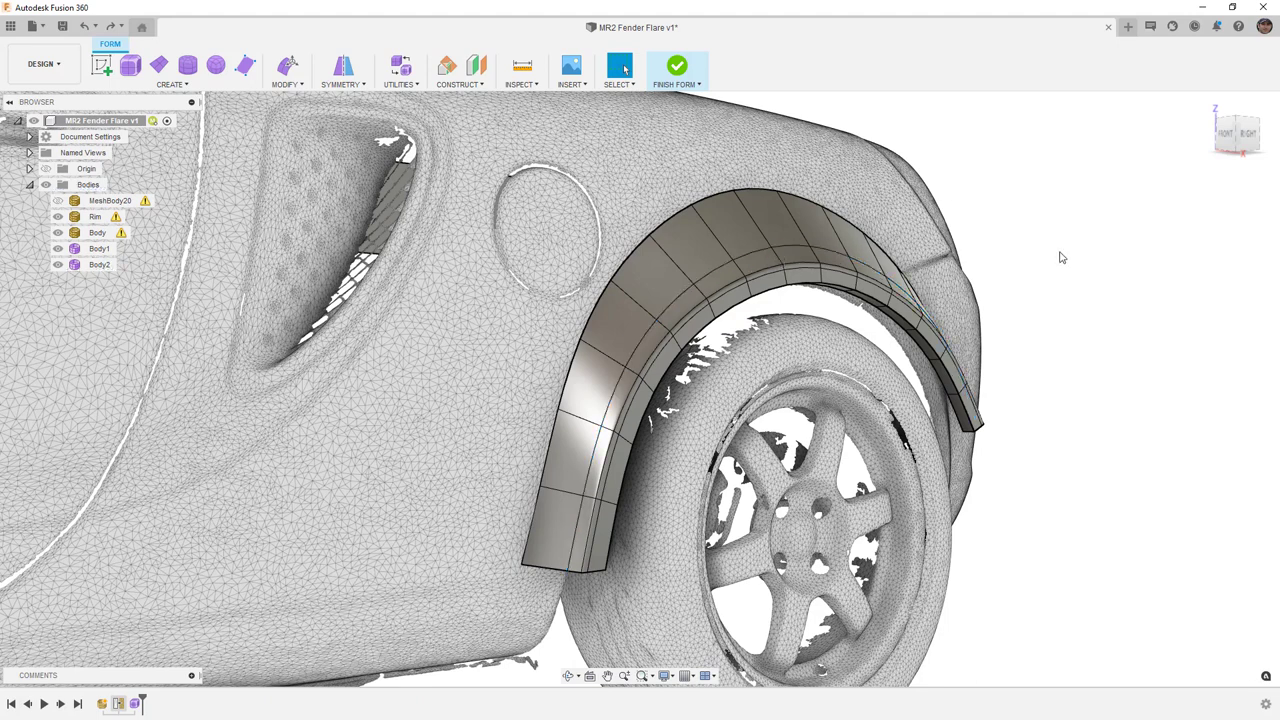
{"action": "scroll", "coordinate": [823, 306], "scroll_direction": "down", "scroll_amount": 2}
{"action": "middle_click_drag", "start_coordinate": [758, 332], "coordinate": [900, 335], "text": "shift"}
{"action": "middle_click_drag", "start_coordinate": [920, 260], "coordinate": [871, 328], "text": "shift"}
{"action": "left_click", "coordinate": [783, 284]}
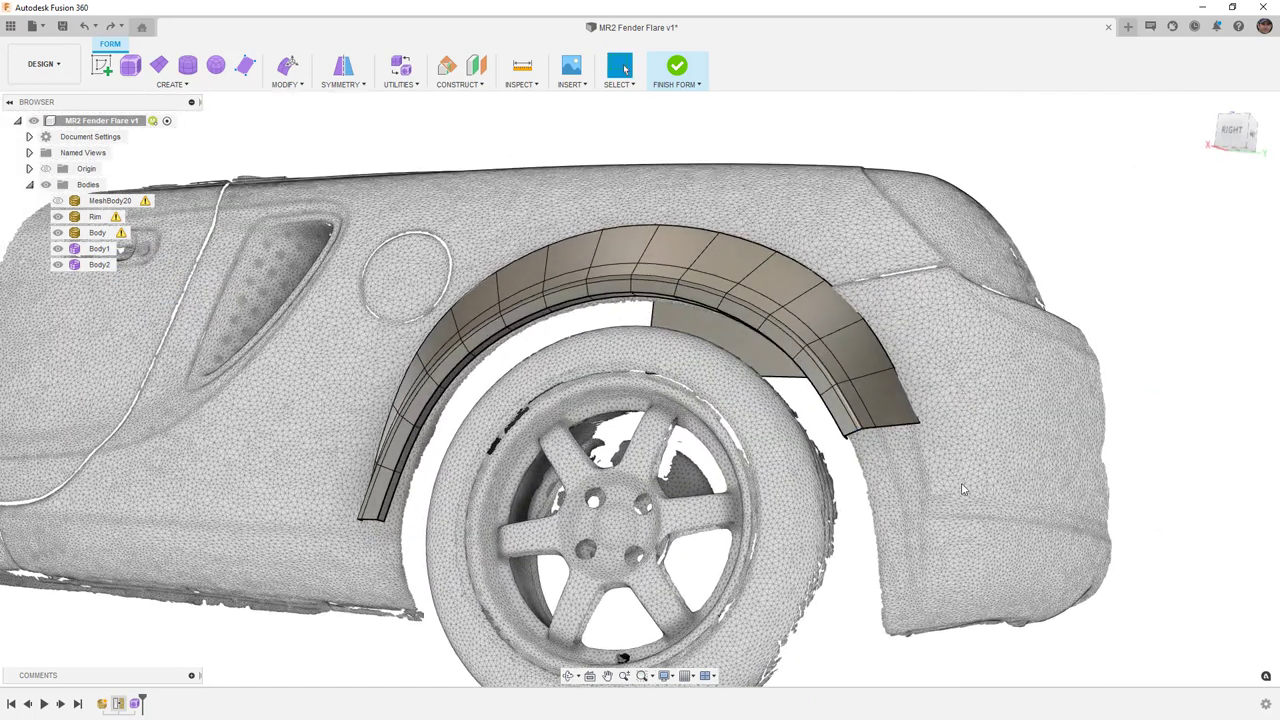
Step: Save the design as a new version with the description "User Saved"
{"action": "left_click", "coordinate": [1238, 142]}
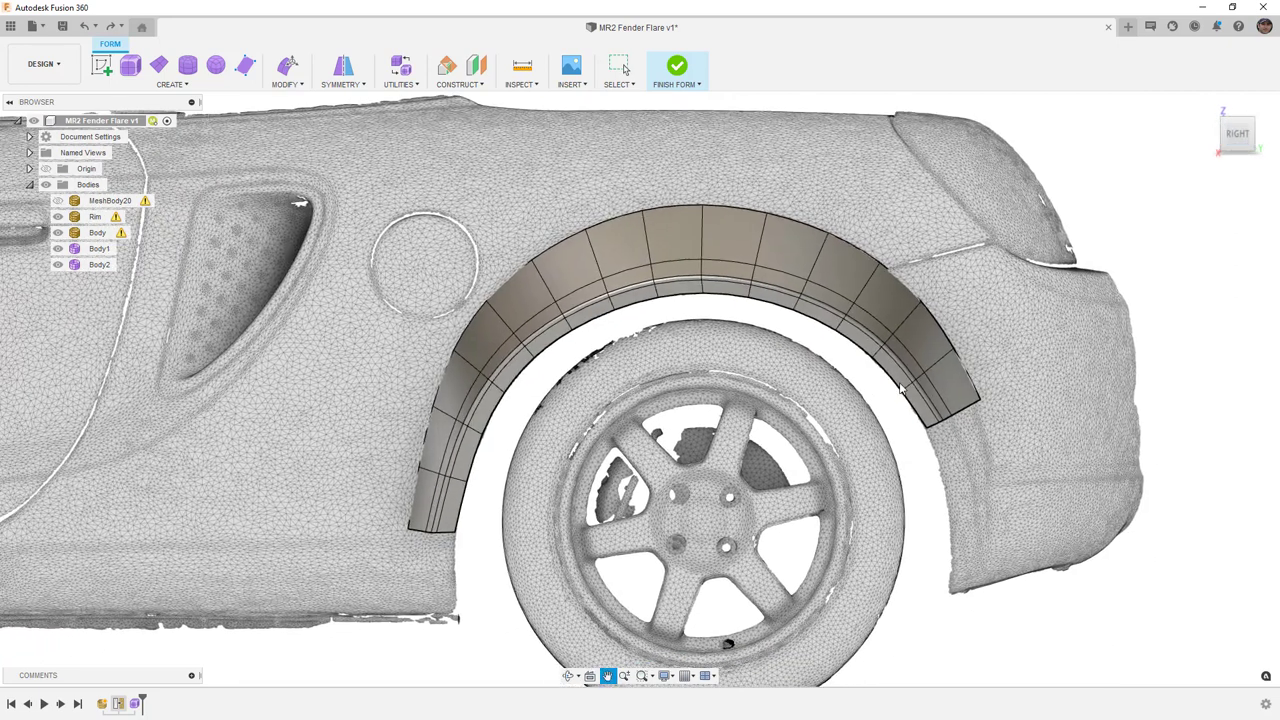
{"action": "key", "text": "ctrl+s"}
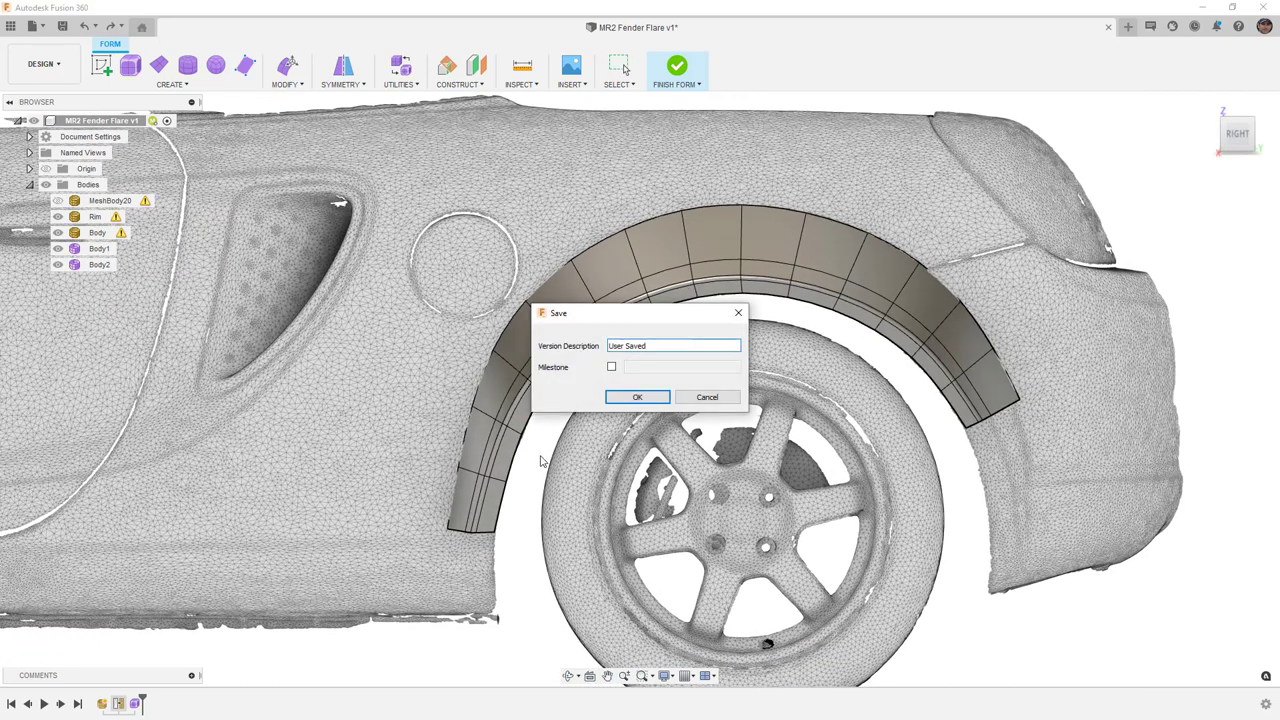
{"action": "key", "text": "Return"}
Step: Examine the fit of the flare around the wheel arch and the open lower end of its lip from the side and below
{"action": "scroll", "coordinate": [557, 537], "scroll_direction": "down", "scroll_amount": 3}
{"action": "middle_click_drag", "start_coordinate": [557, 537], "coordinate": [591, 541]}
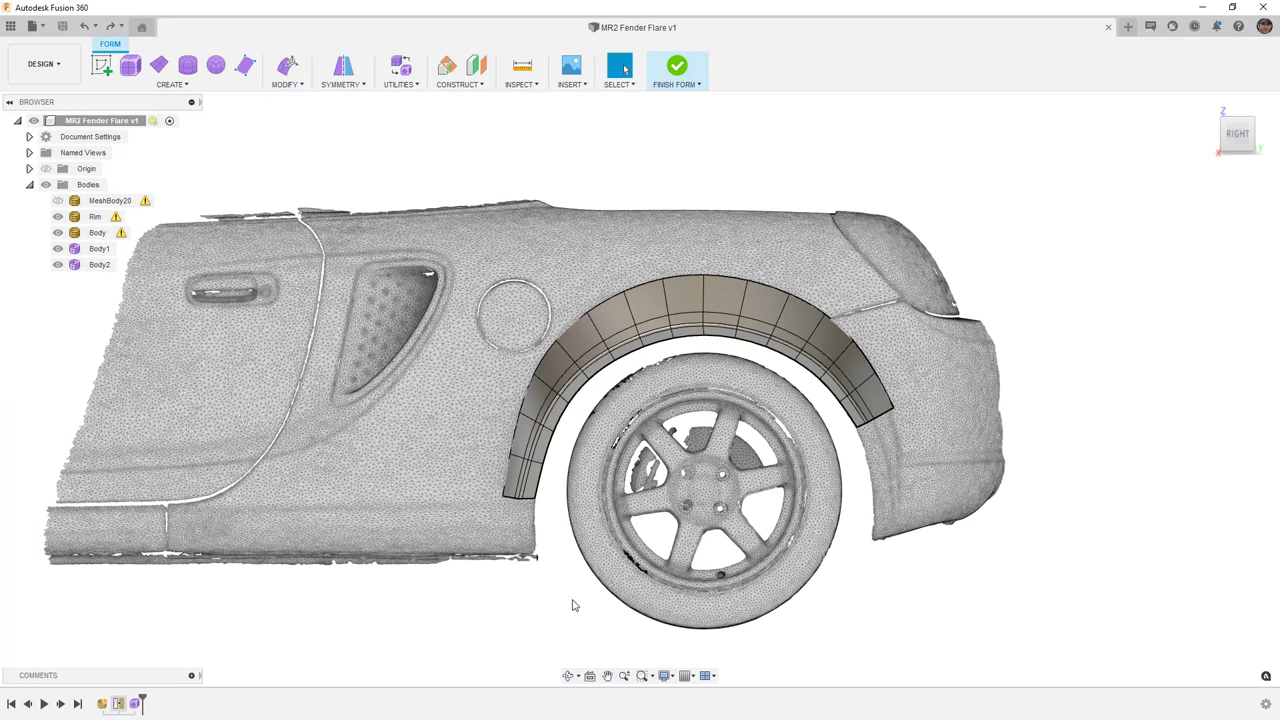
{"action": "scroll", "coordinate": [540, 518], "scroll_direction": "up", "scroll_amount": 6}
{"action": "middle_click_drag", "start_coordinate": [530, 563], "coordinate": [545, 511], "text": "shift"}
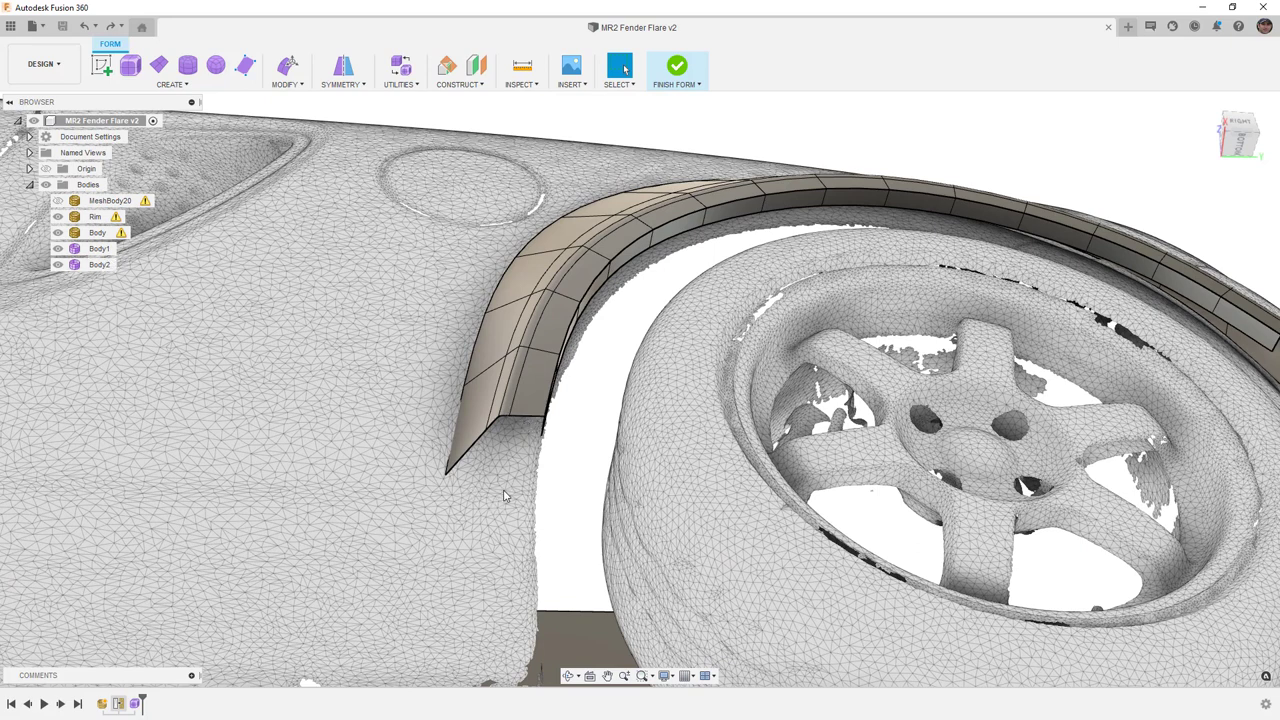
{"action": "scroll", "coordinate": [504, 495], "scroll_direction": "down", "scroll_amount": 5}
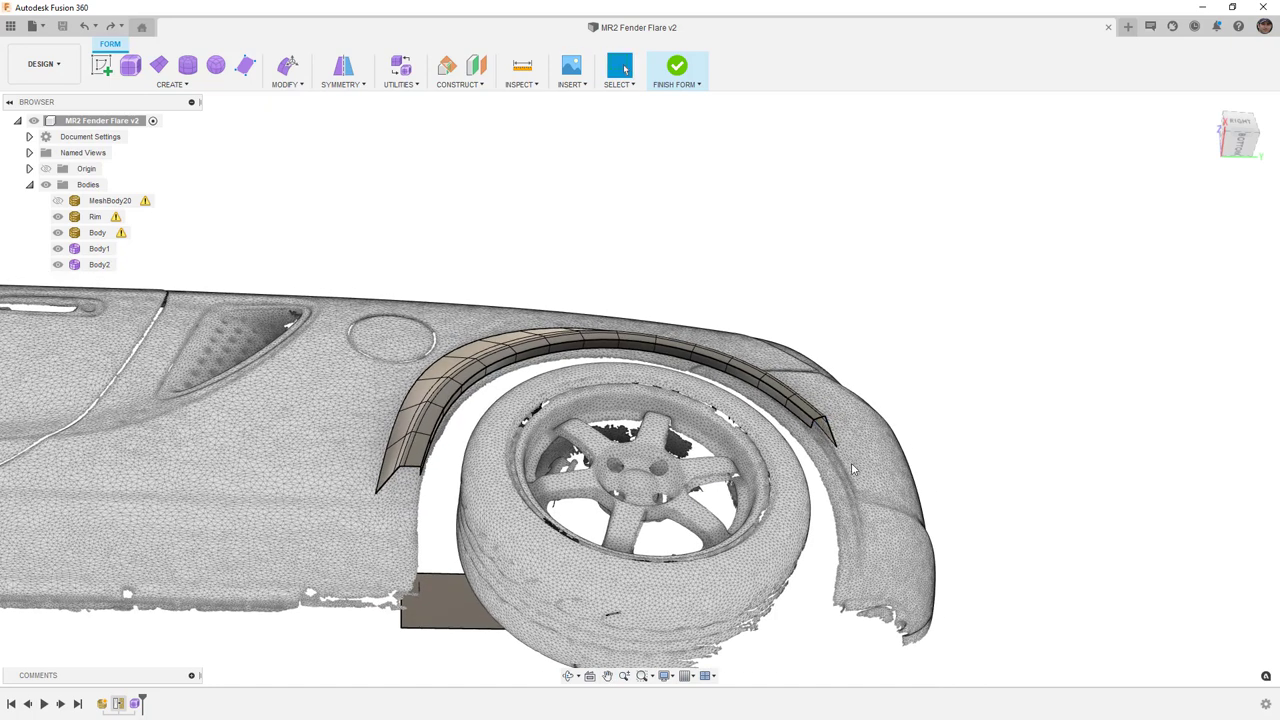
{"action": "scroll", "coordinate": [432, 480], "scroll_direction": "up", "scroll_amount": 2}
{"action": "middle_click_drag", "start_coordinate": [409, 503], "coordinate": [402, 532], "text": "shift"}
{"action": "scroll", "coordinate": [440, 495], "scroll_direction": "up", "scroll_amount": 3}
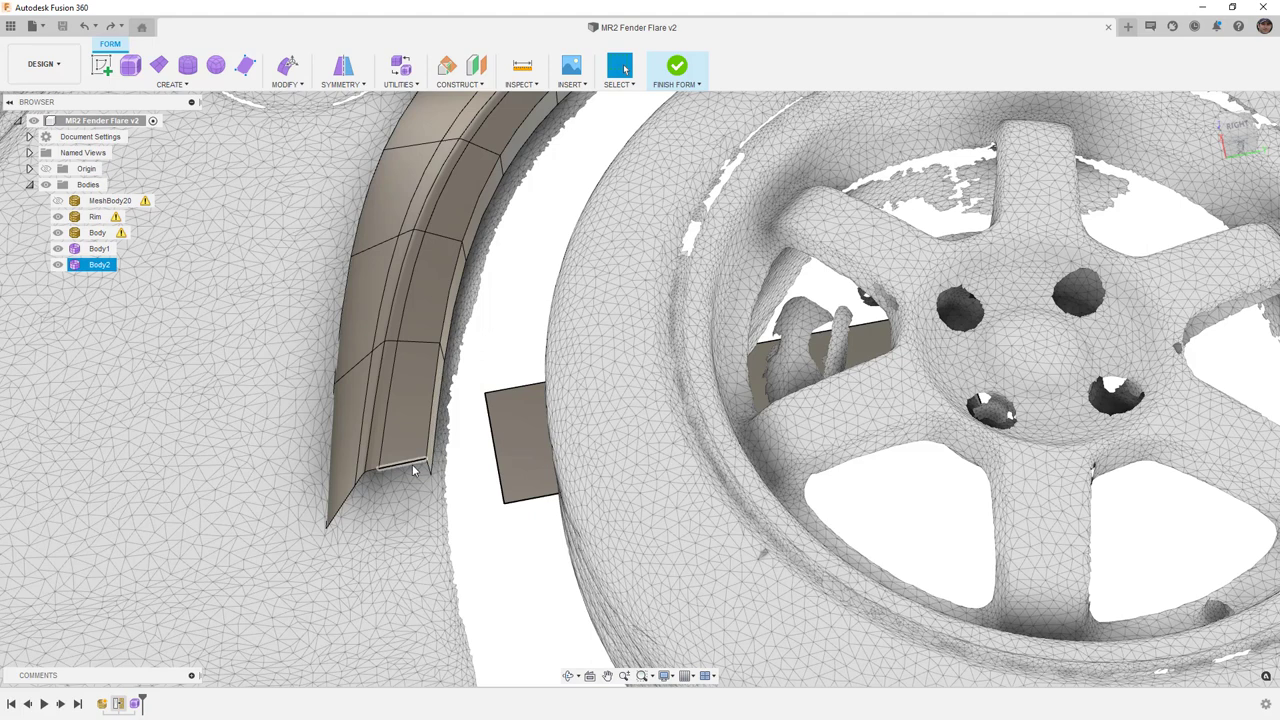
{"action": "middle_click_drag", "start_coordinate": [418, 478], "coordinate": [420, 470], "text": "shift"}
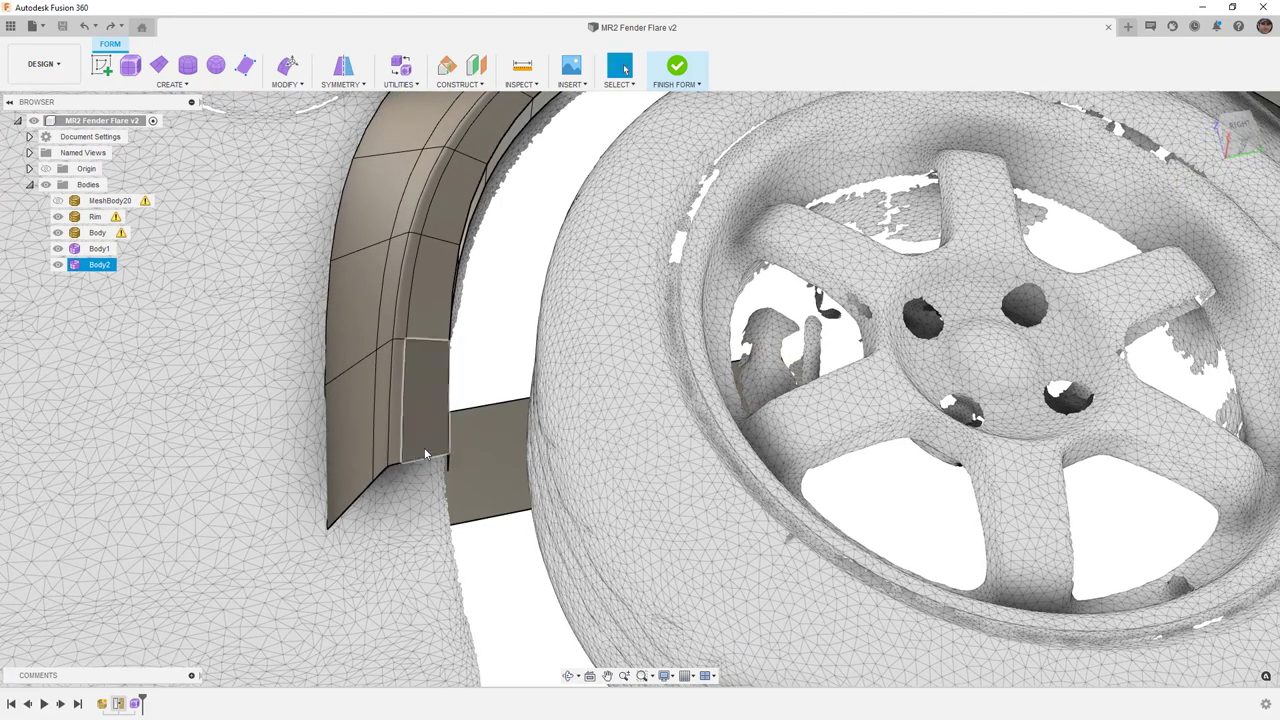
Step: Check the individual edges bounding the flare's open lower end up close in box display
{"action": "left_click", "coordinate": [425, 455]}
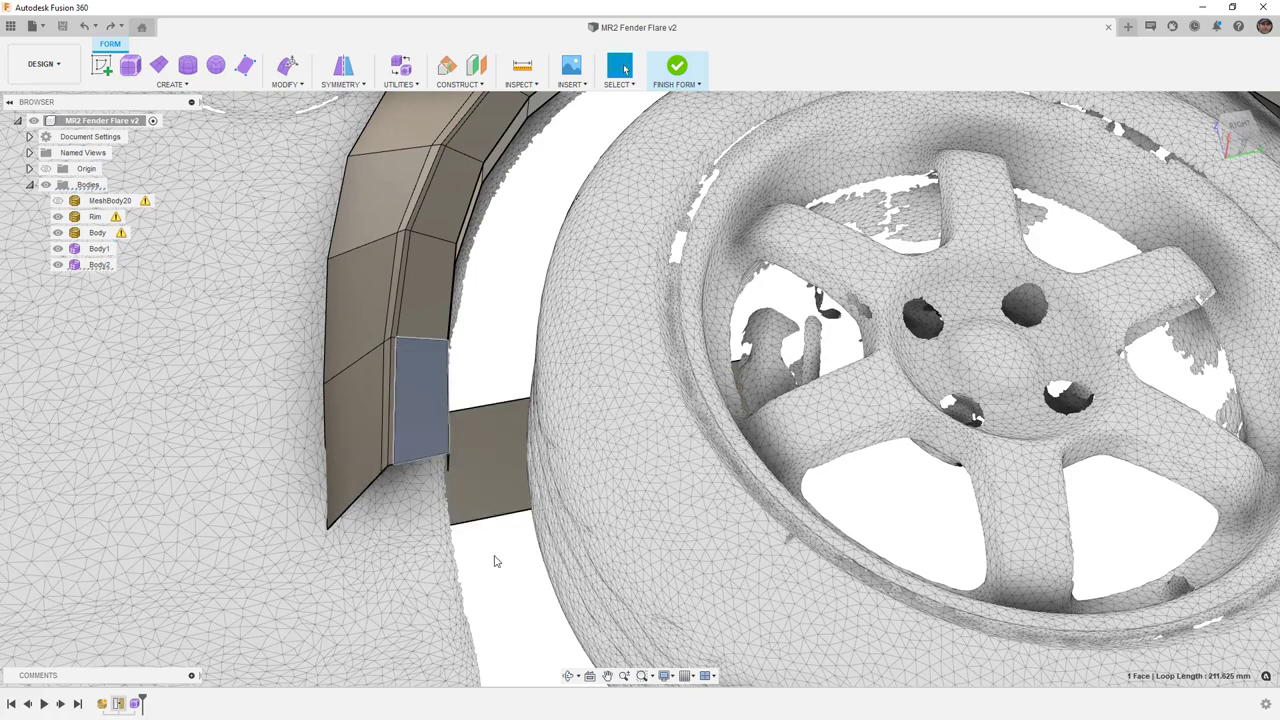
{"action": "middle_click_drag", "start_coordinate": [426, 485], "coordinate": [434, 428], "text": "shift"}
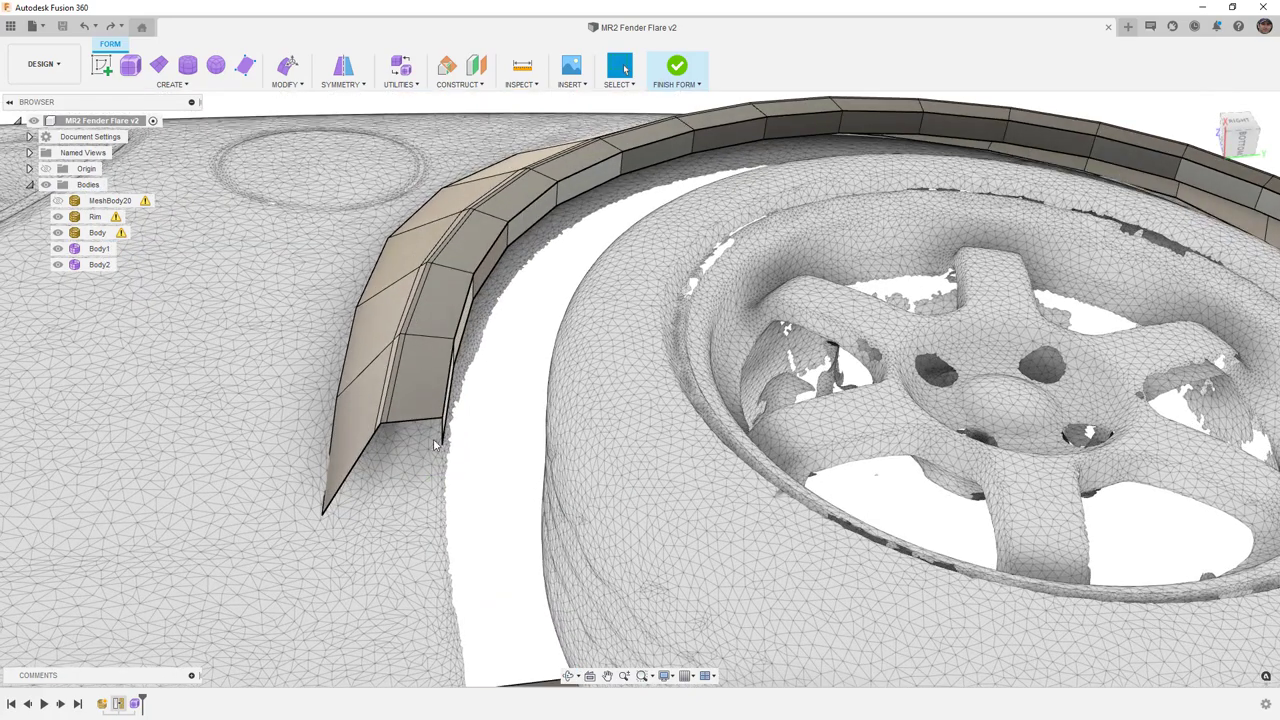
{"action": "left_click", "coordinate": [432, 424]}
{"action": "scroll", "coordinate": [418, 421], "scroll_direction": "up", "scroll_amount": 3}
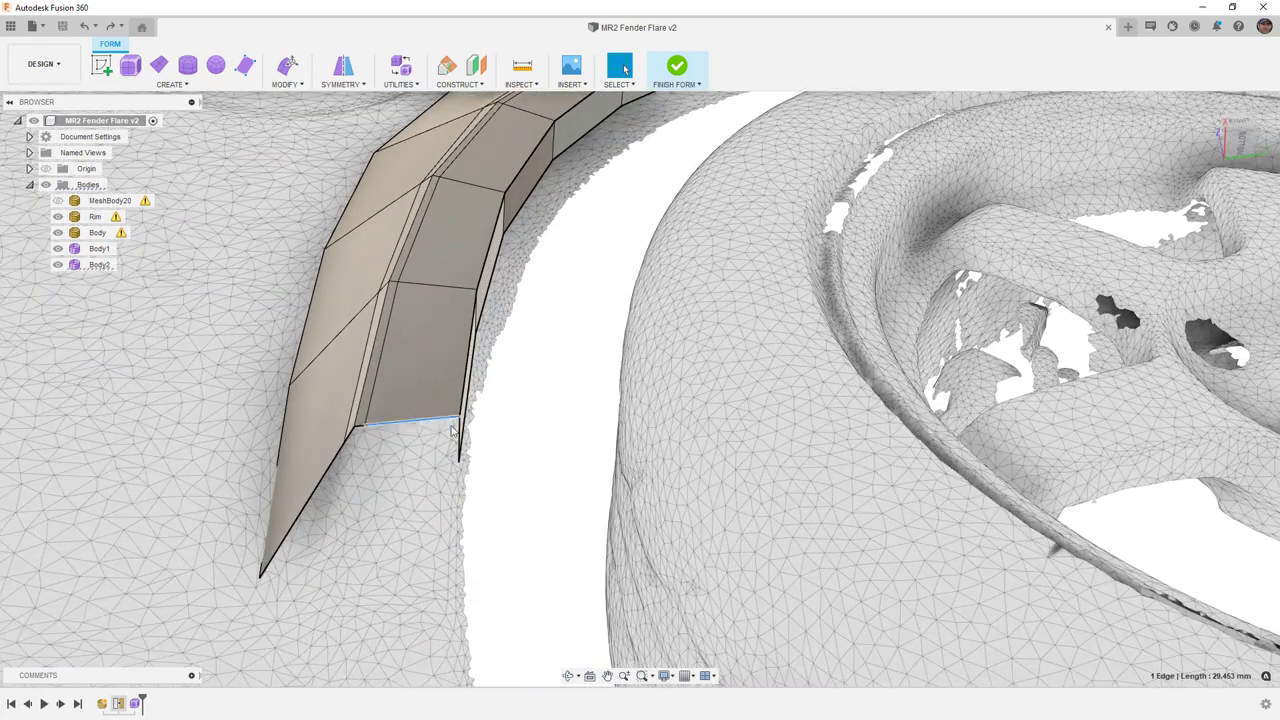
{"action": "left_click", "coordinate": [459, 436]}
{"action": "left_click", "coordinate": [344, 446]}
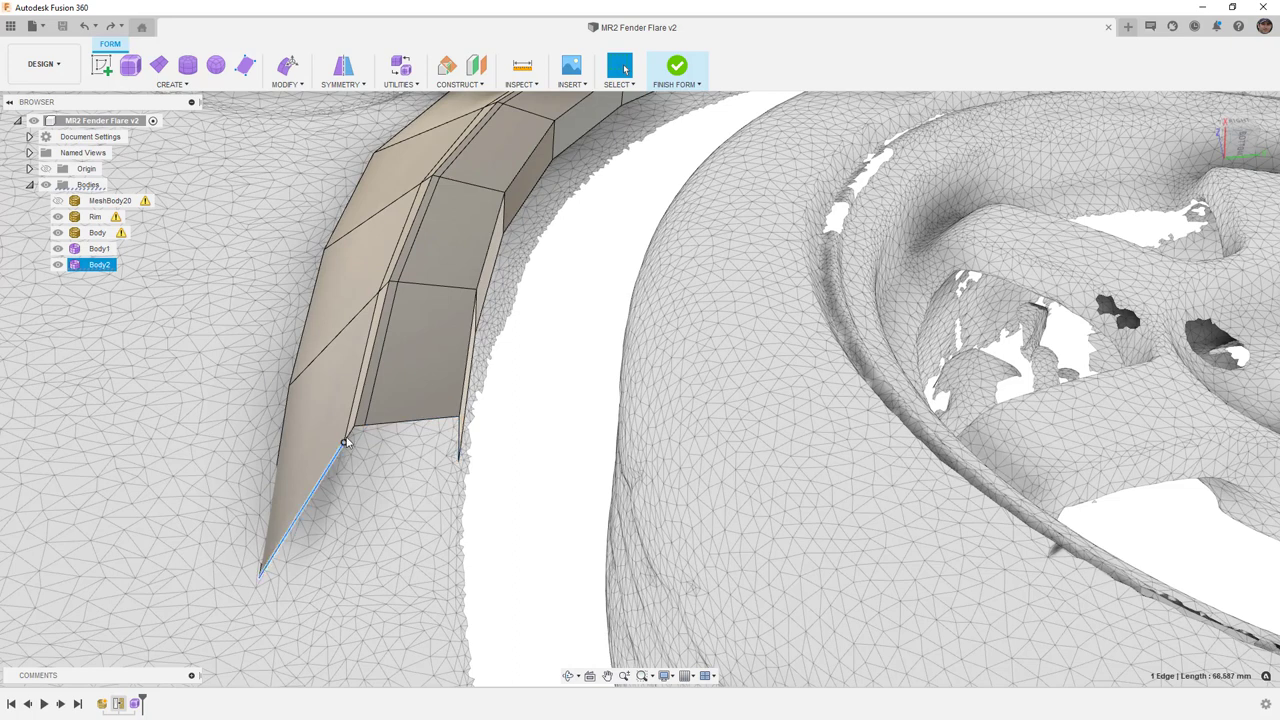
{"action": "left_click", "coordinate": [396, 428]}
{"action": "scroll", "coordinate": [390, 434], "scroll_direction": "up", "scroll_amount": 3}
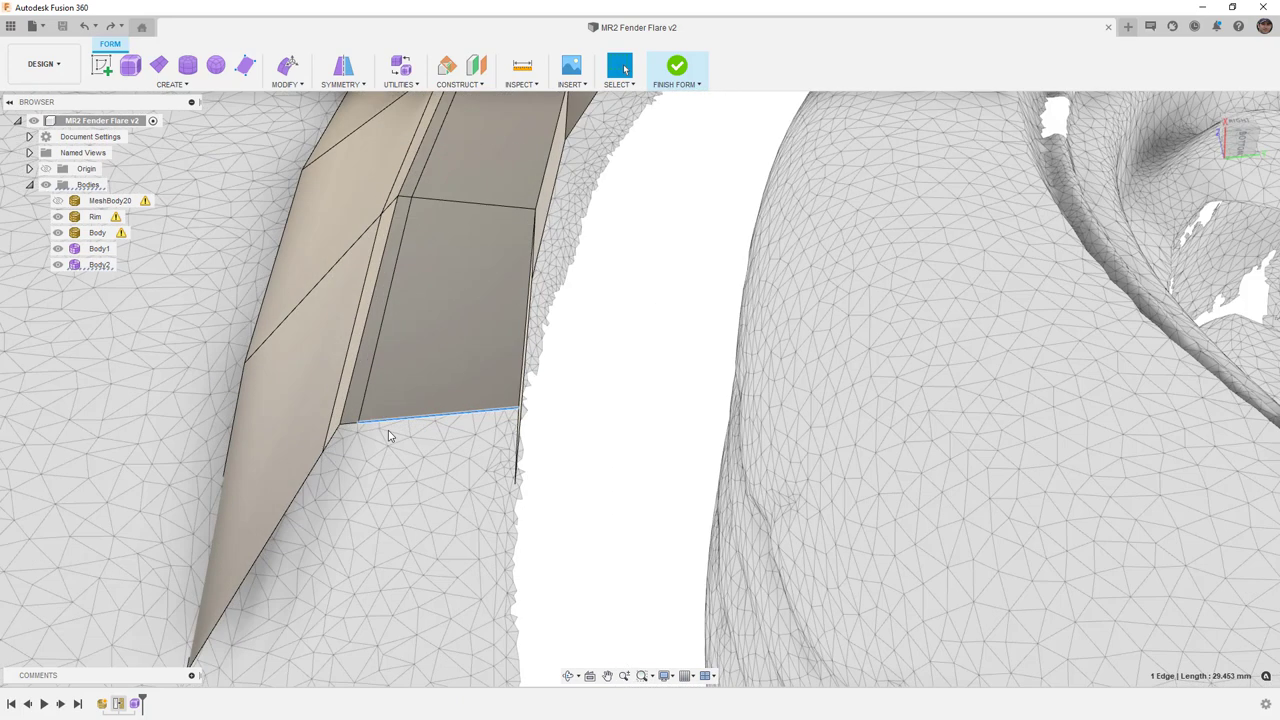
{"action": "middle_click_drag", "start_coordinate": [481, 448], "coordinate": [466, 411], "text": "shift"}
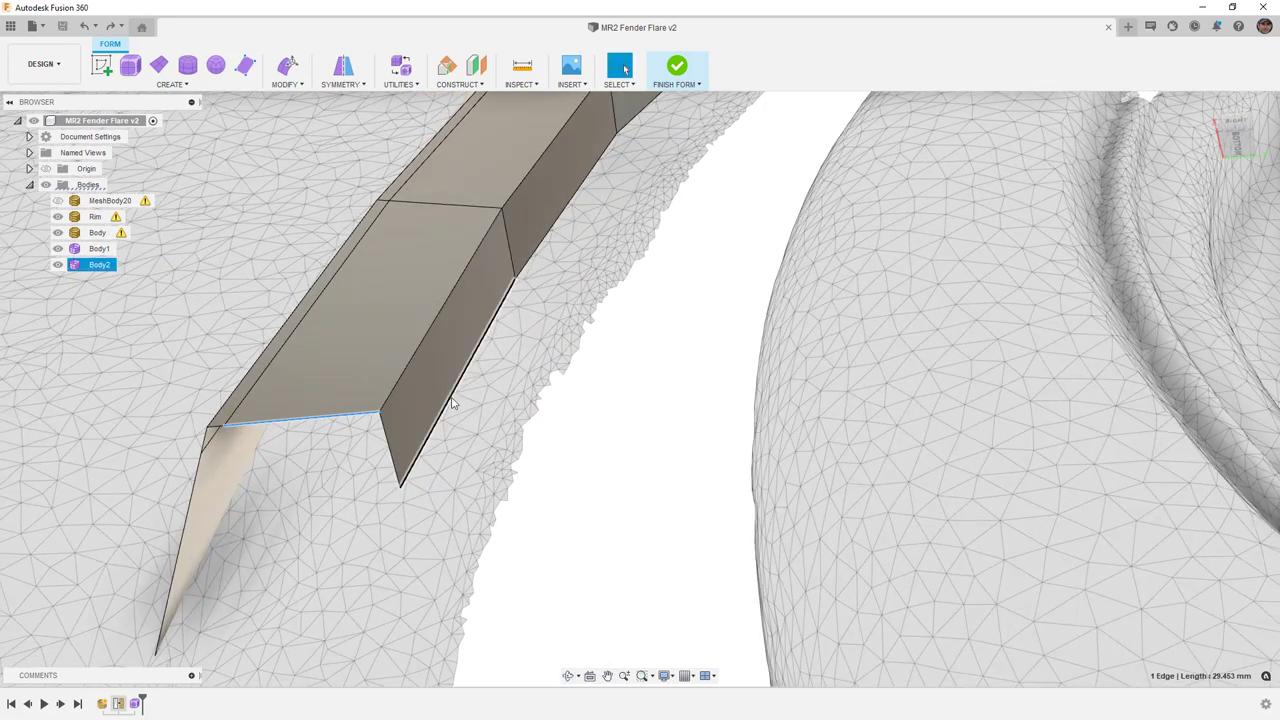
Step: Move the whole inner edge loop of the flare's lip return 12 mm outward with Edit Form
{"action": "double_click", "coordinate": [449, 412]}
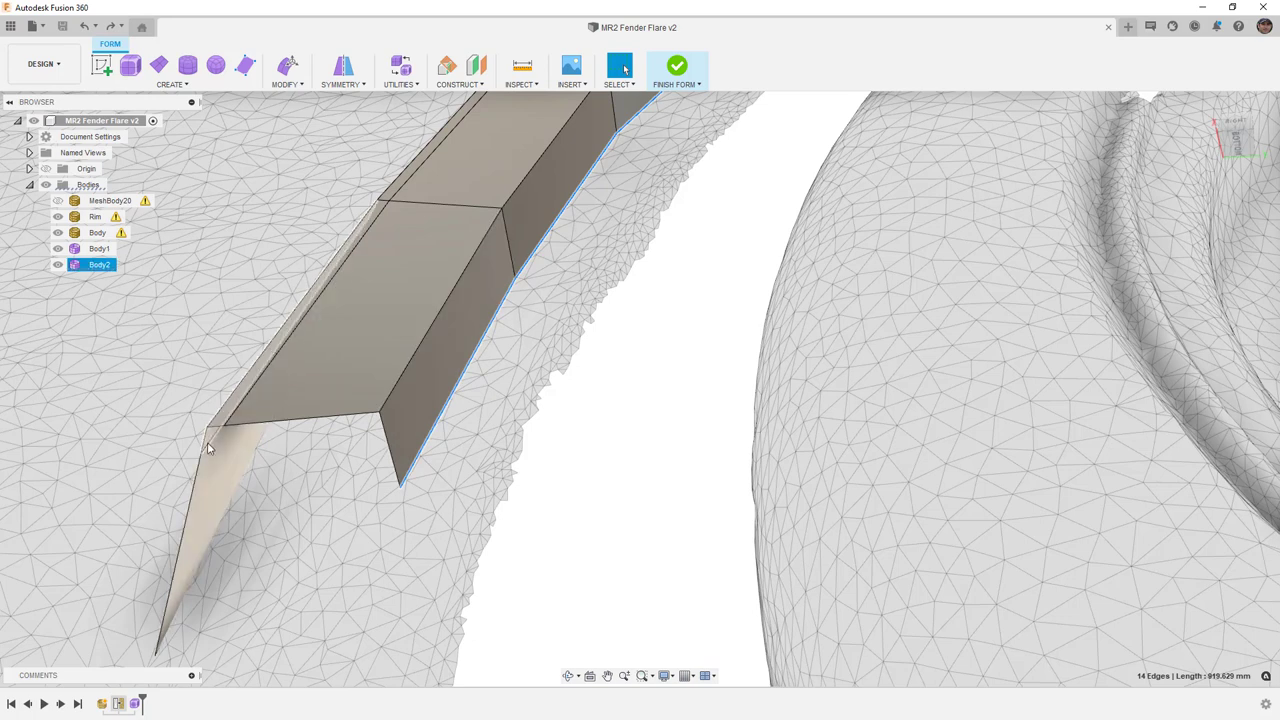
{"action": "left_click", "coordinate": [287, 66]}
{"action": "scroll", "coordinate": [418, 290], "scroll_direction": "down", "scroll_amount": 2}
{"action": "scroll", "coordinate": [418, 290], "scroll_direction": "down", "scroll_amount": 4}
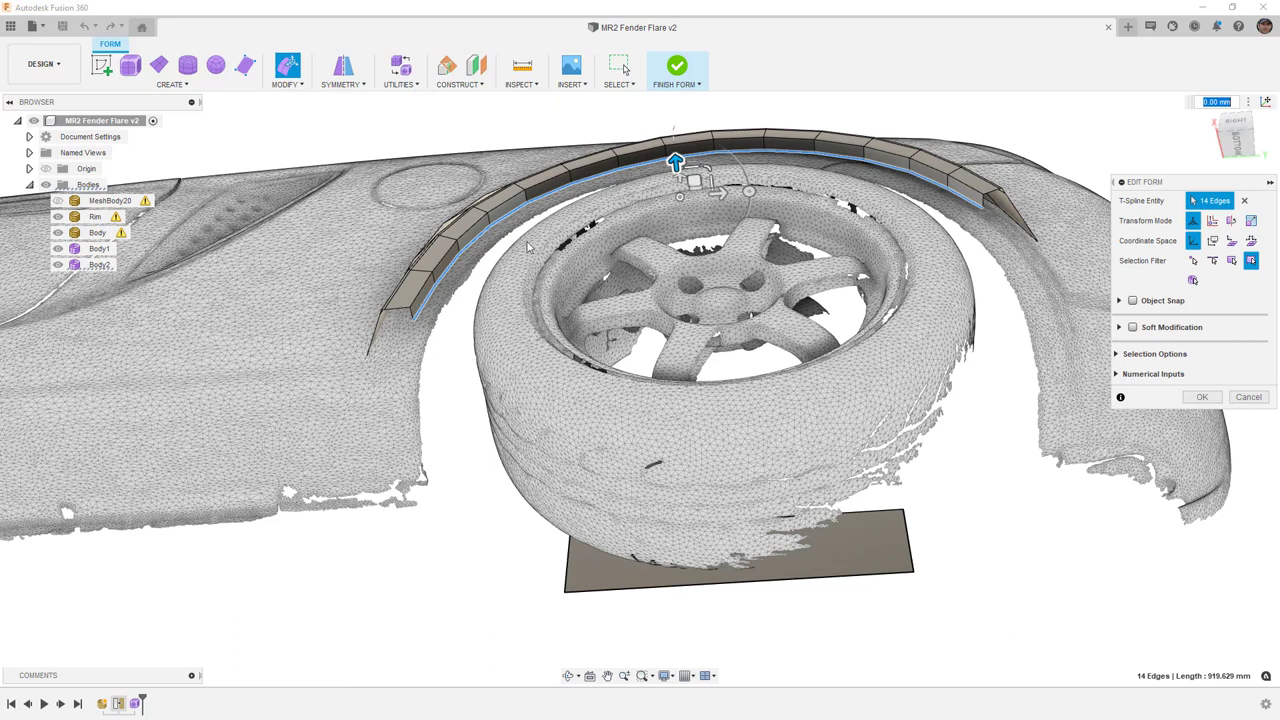
{"action": "left_click", "coordinate": [1236, 136]}
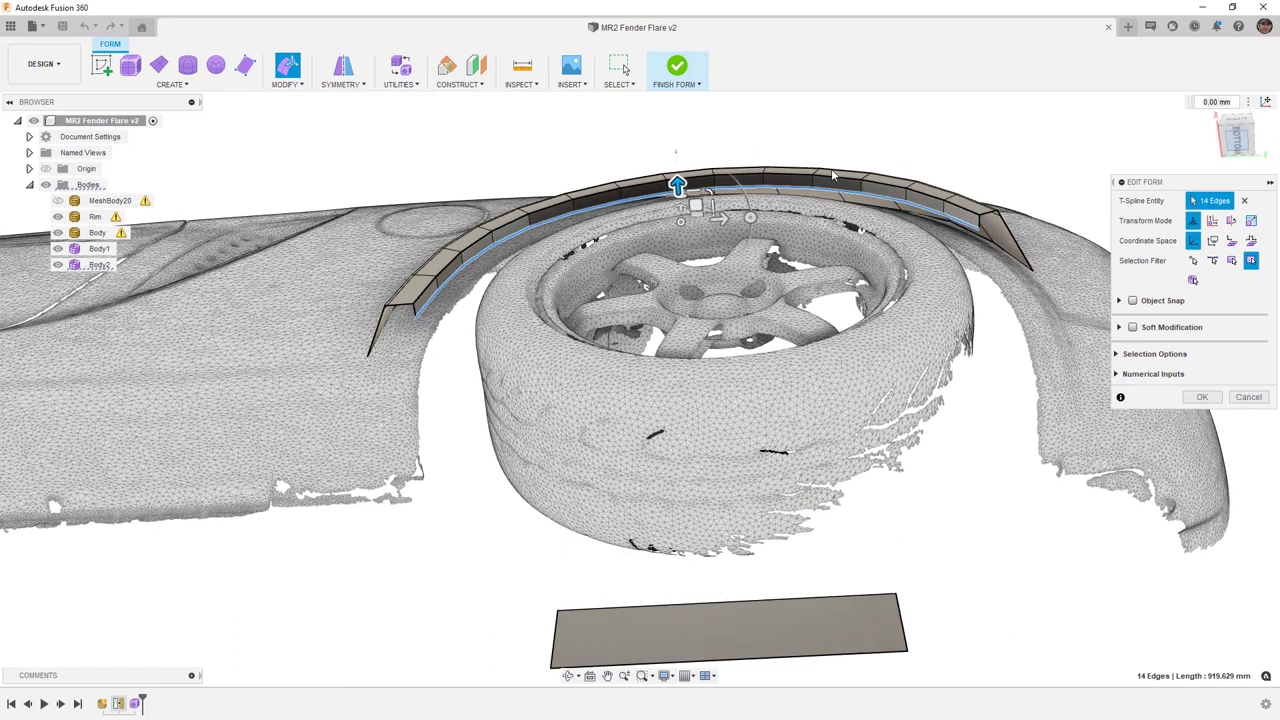
{"action": "mouse_move", "coordinate": [722, 312]}
{"action": "left_mouse_down"}
{"action": "mouse_move", "coordinate": [722, 282]}
{"action": "mouse_move", "coordinate": [722, 296]}
{"action": "left_mouse_up"}
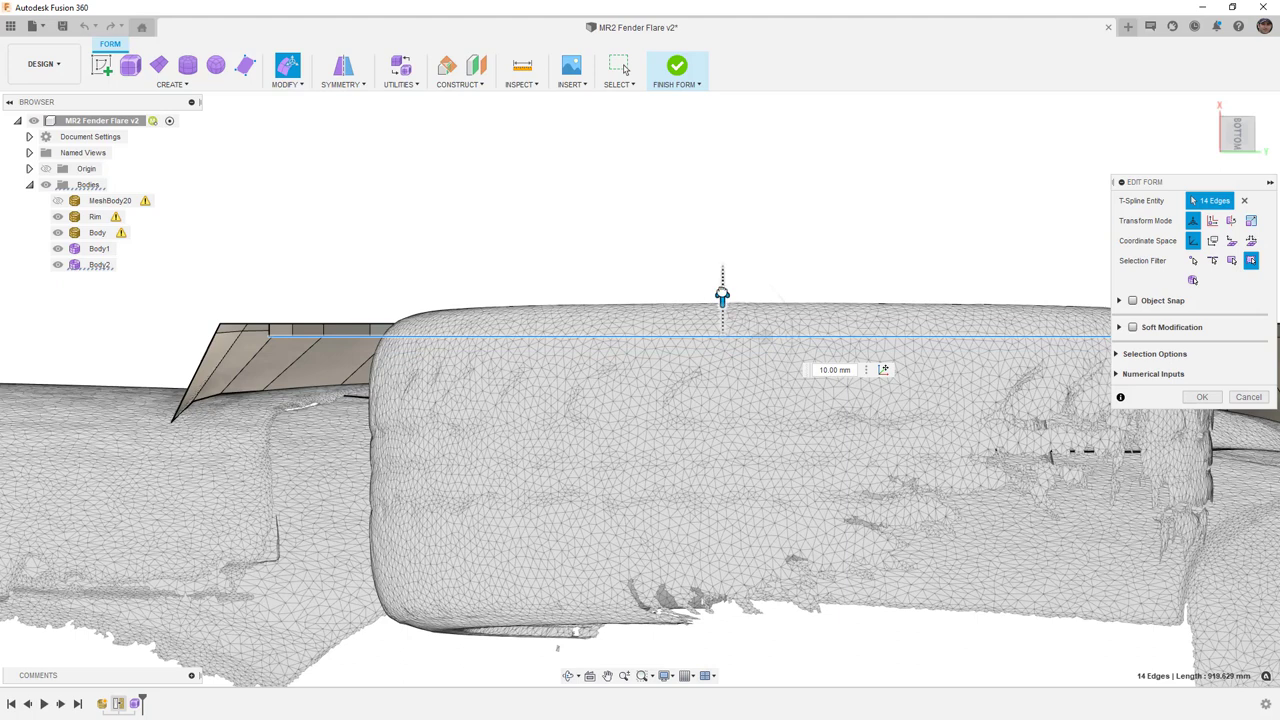
{"action": "type", "text": "11"}
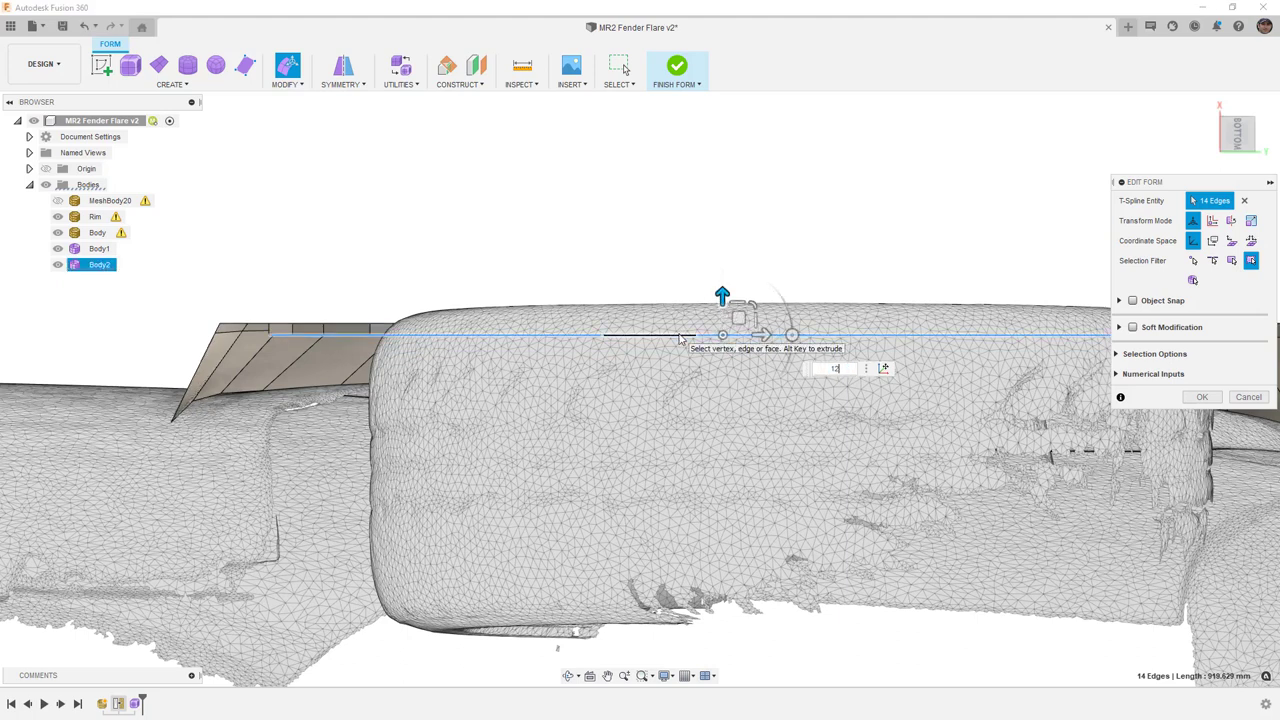
{"action": "key", "text": "Return"}
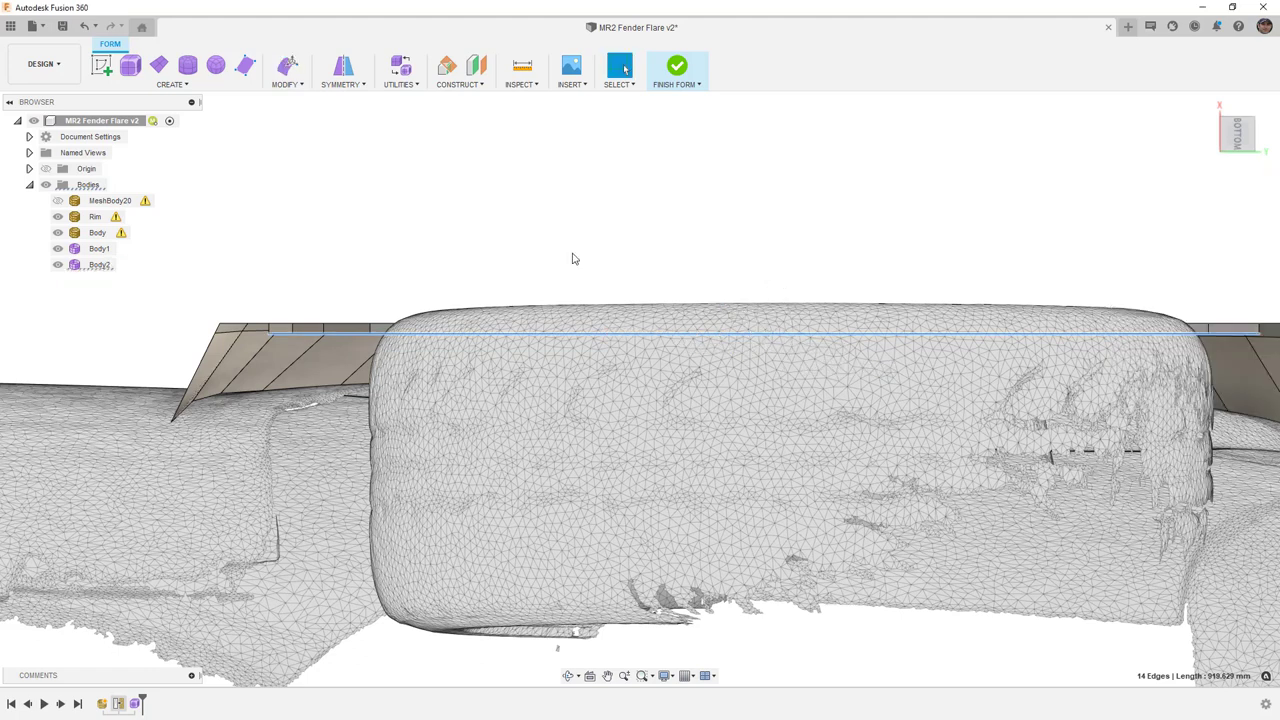
Step: Extrude the short end edge of the lip return -30 mm across the flare's open end, and add a second short face reaching the outer corner
{"action": "middle_click_drag", "start_coordinate": [311, 237], "coordinate": [298, 278], "text": "shift"}
{"action": "scroll", "coordinate": [280, 284], "scroll_direction": "up", "scroll_amount": 5}
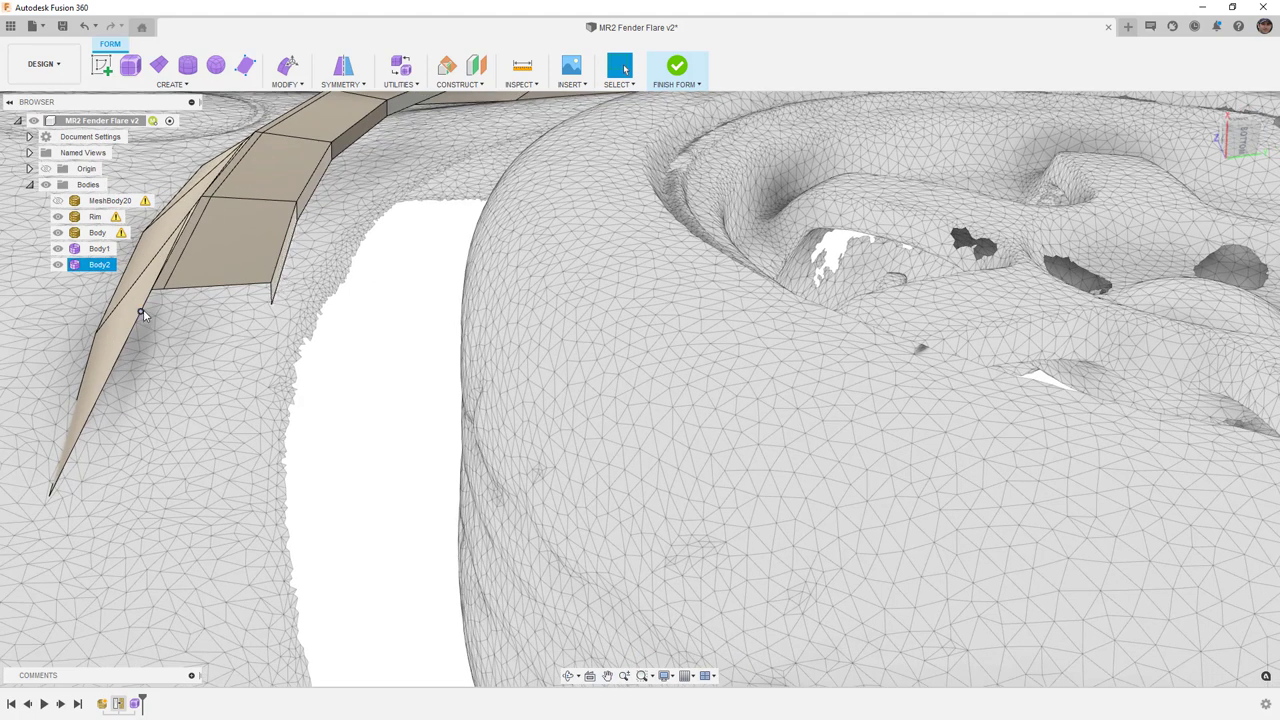
{"action": "middle_click_drag", "start_coordinate": [196, 306], "coordinate": [357, 291], "text": "shift"}
{"action": "scroll", "coordinate": [357, 291], "scroll_direction": "up", "scroll_amount": 2}
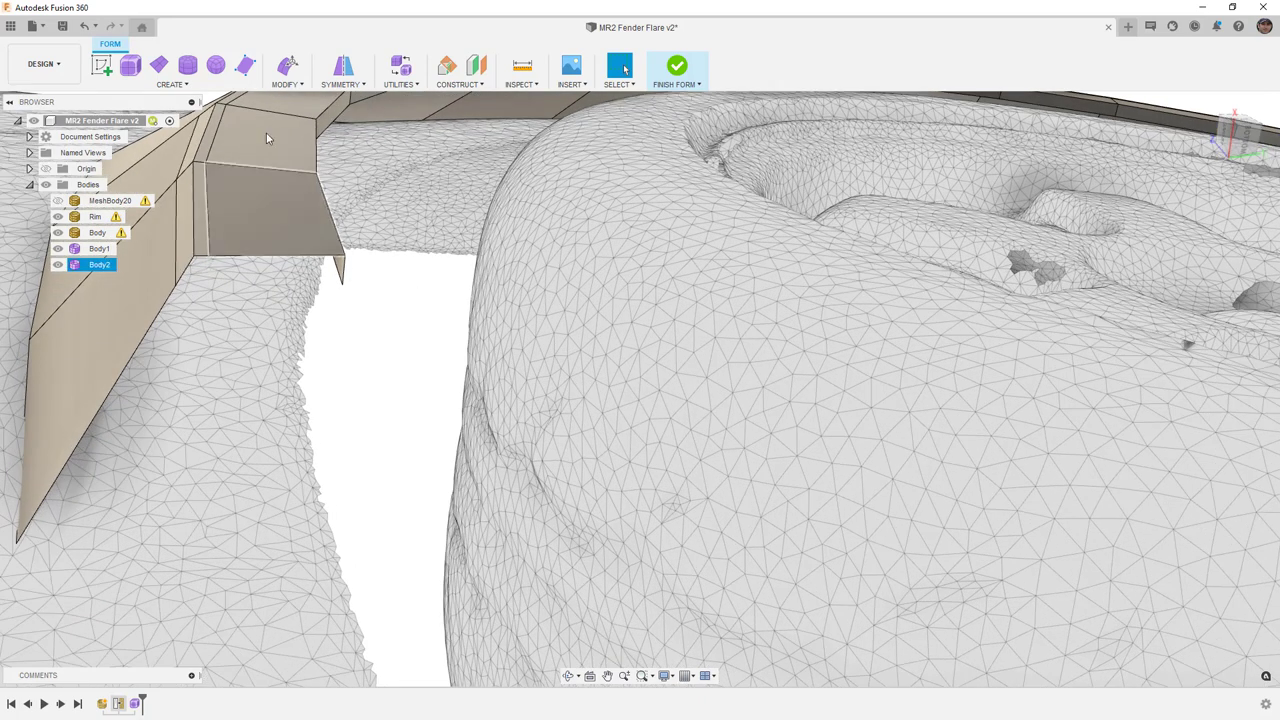
{"action": "left_click", "coordinate": [287, 65]}
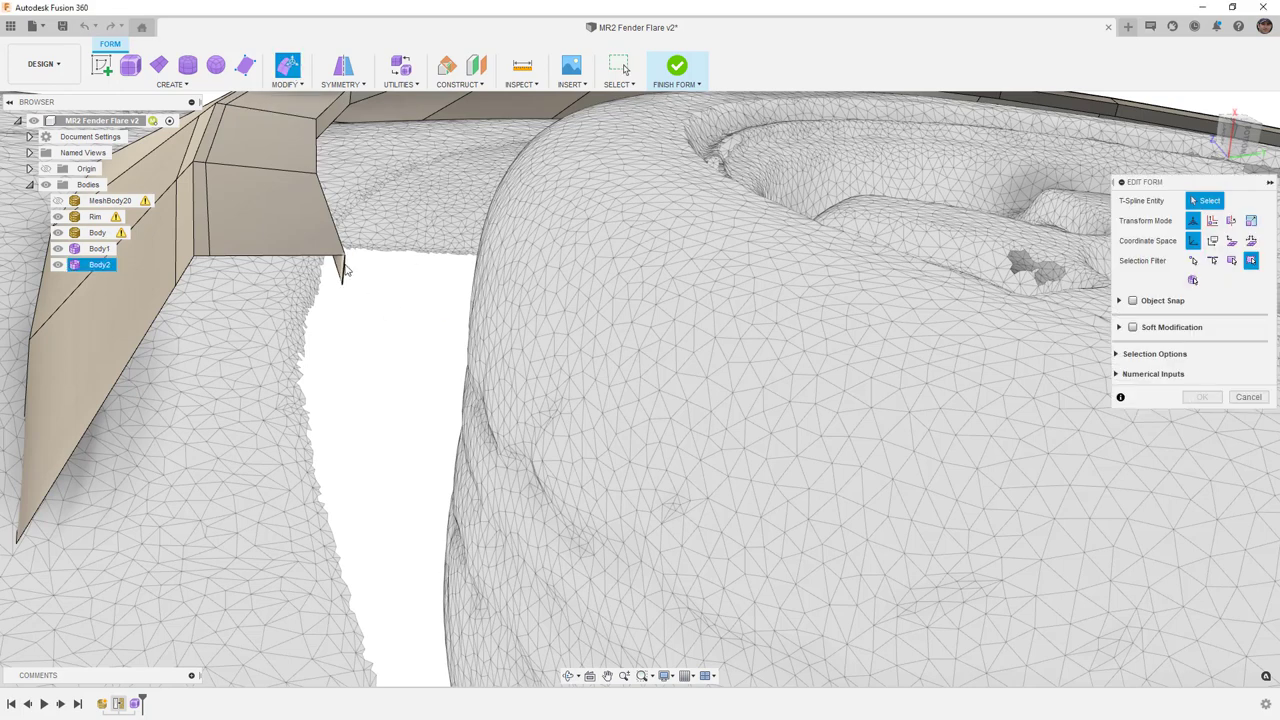
{"action": "left_click", "coordinate": [342, 264]}
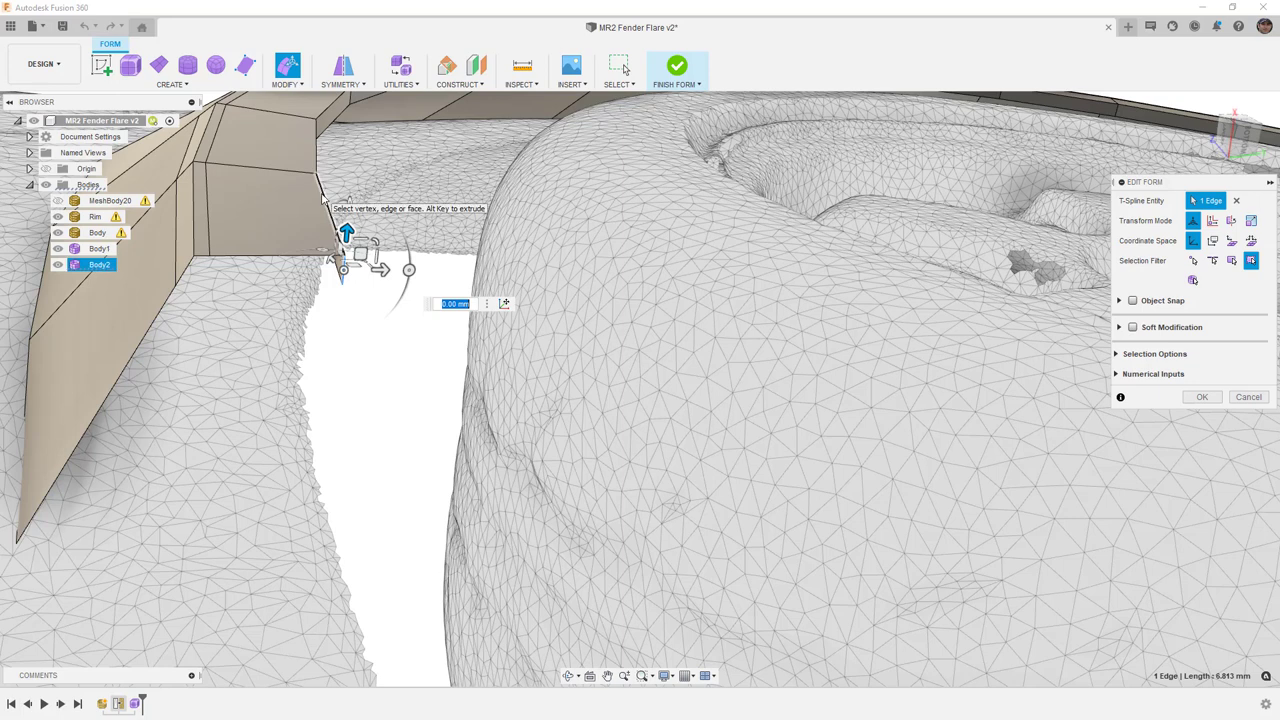
{"action": "left_click_drag", "start_coordinate": [385, 268], "coordinate": [256, 279]}
{"action": "scroll", "coordinate": [245, 279], "scroll_direction": "up", "scroll_amount": 4}
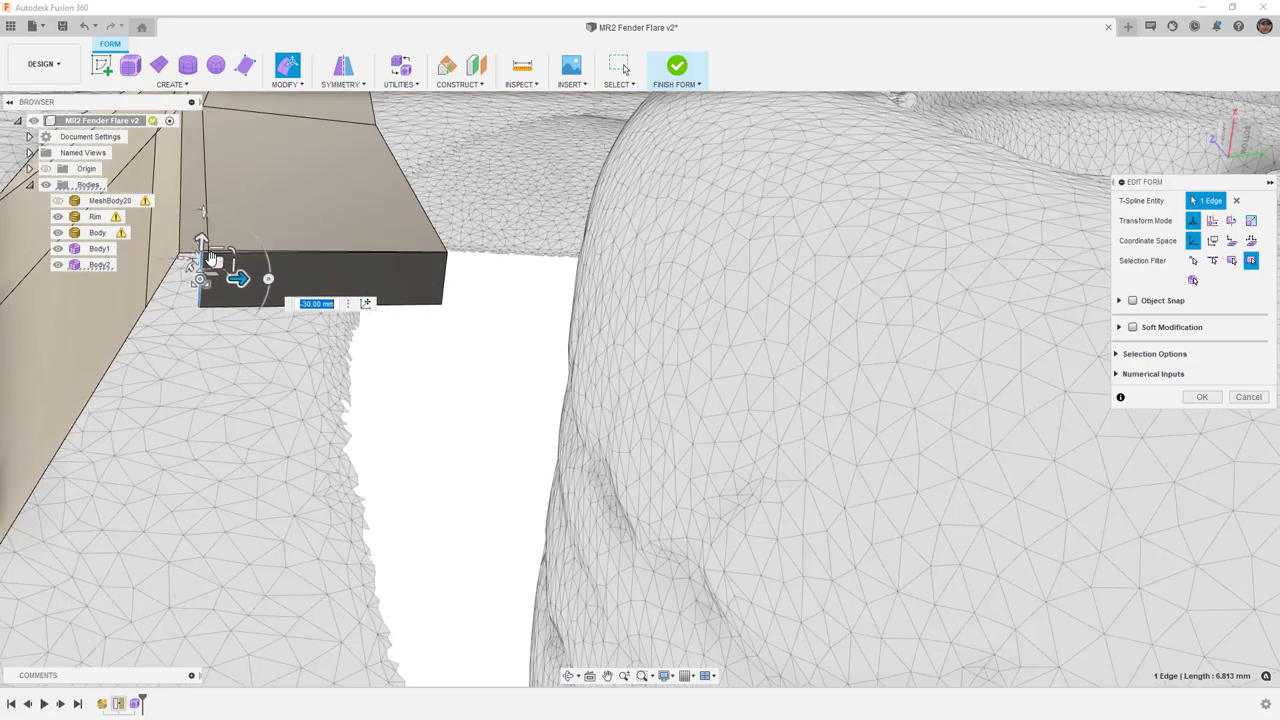
{"action": "left_click_drag", "start_coordinate": [218, 276], "coordinate": [177, 274]}
Step: Weld the new end faces' corner vertices to the matching vertices on the flare's end, using vertex-to-vertex mode
{"action": "left_click", "coordinate": [301, 87]}
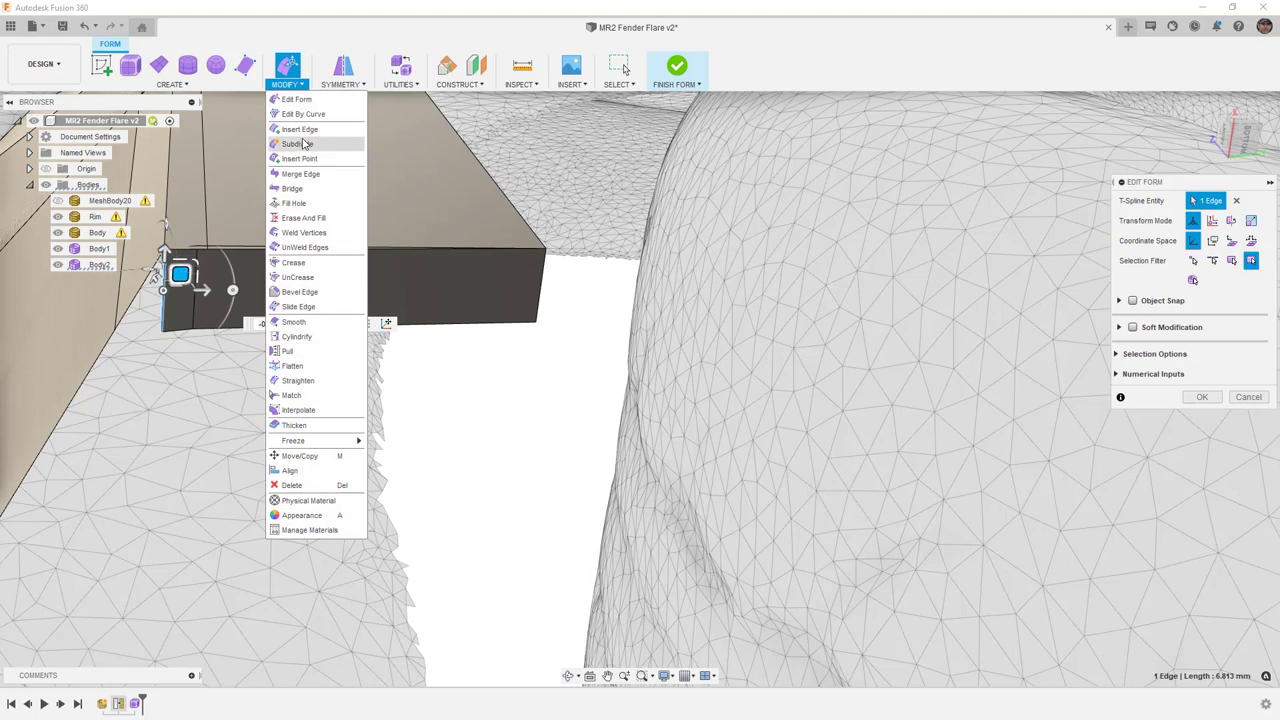
{"action": "left_click", "coordinate": [313, 237]}
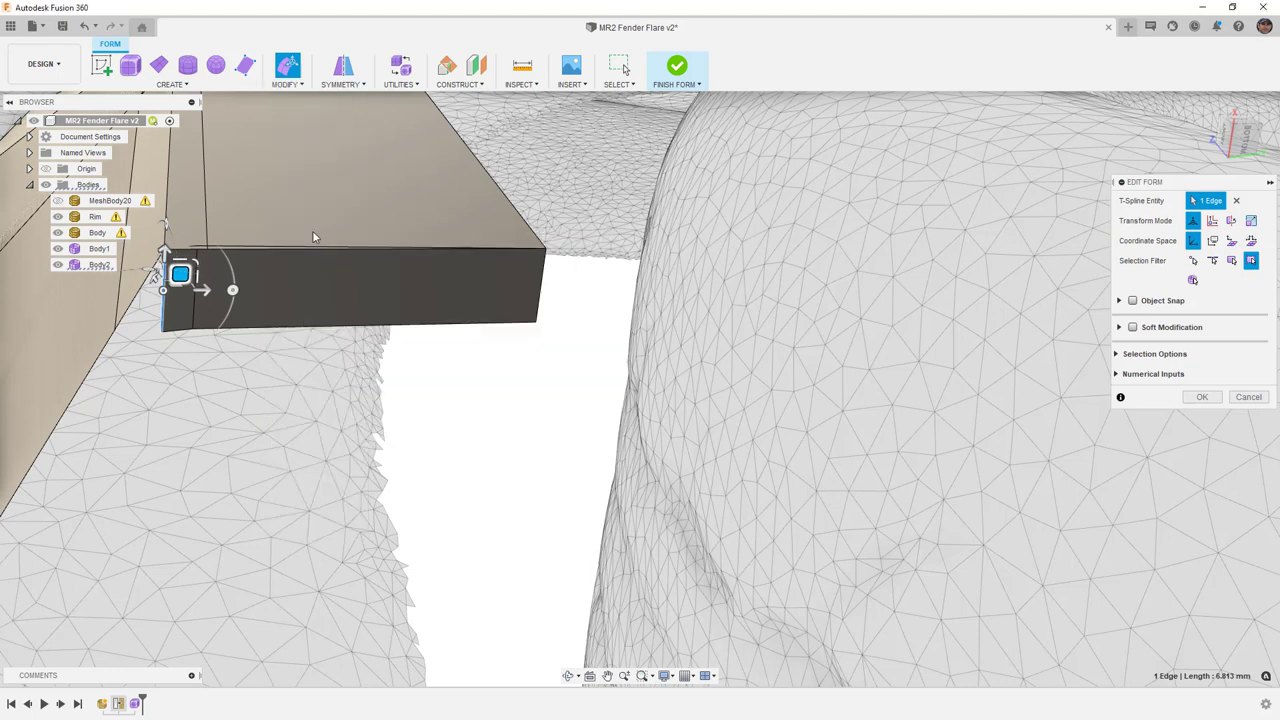
{"action": "middle_click_drag", "start_coordinate": [200, 243], "coordinate": [216, 257], "text": "shift"}
{"action": "left_click", "coordinate": [200, 250]}
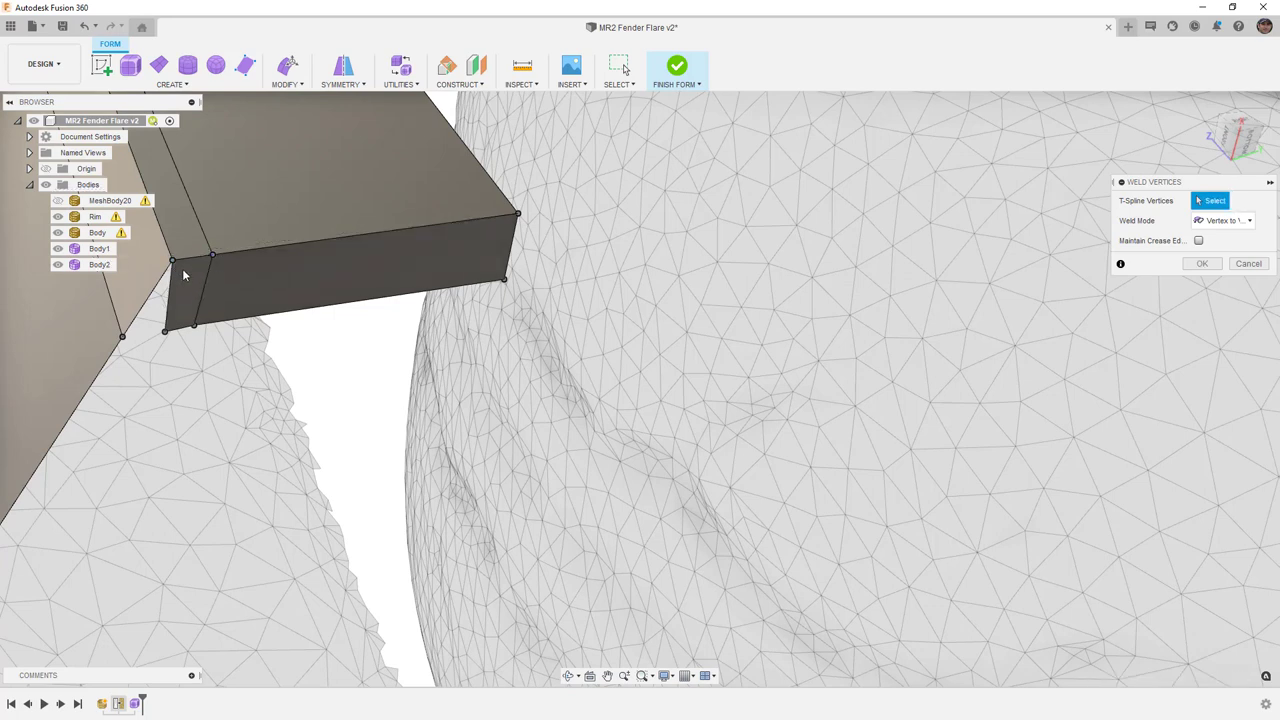
{"action": "left_click", "coordinate": [165, 332]}
{"action": "middle_click_drag", "start_coordinate": [123, 340], "coordinate": [355, 353], "text": "shift"}
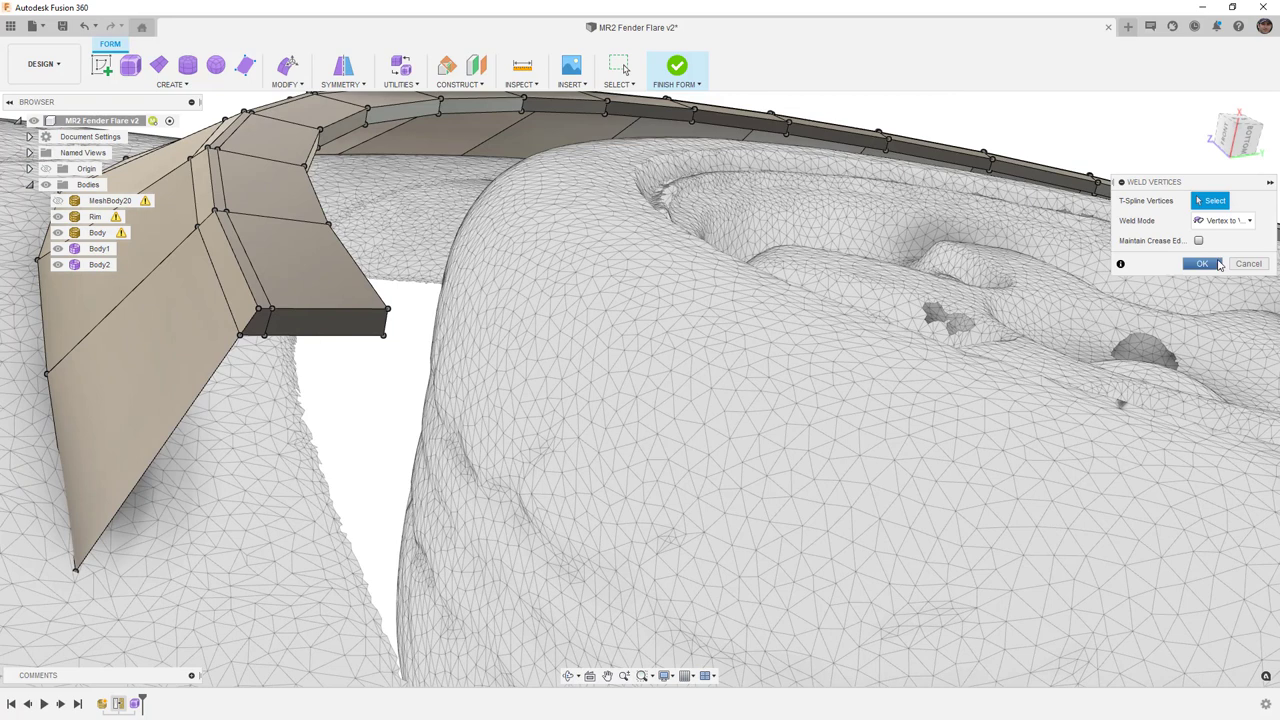
{"action": "left_click", "coordinate": [1202, 264]}
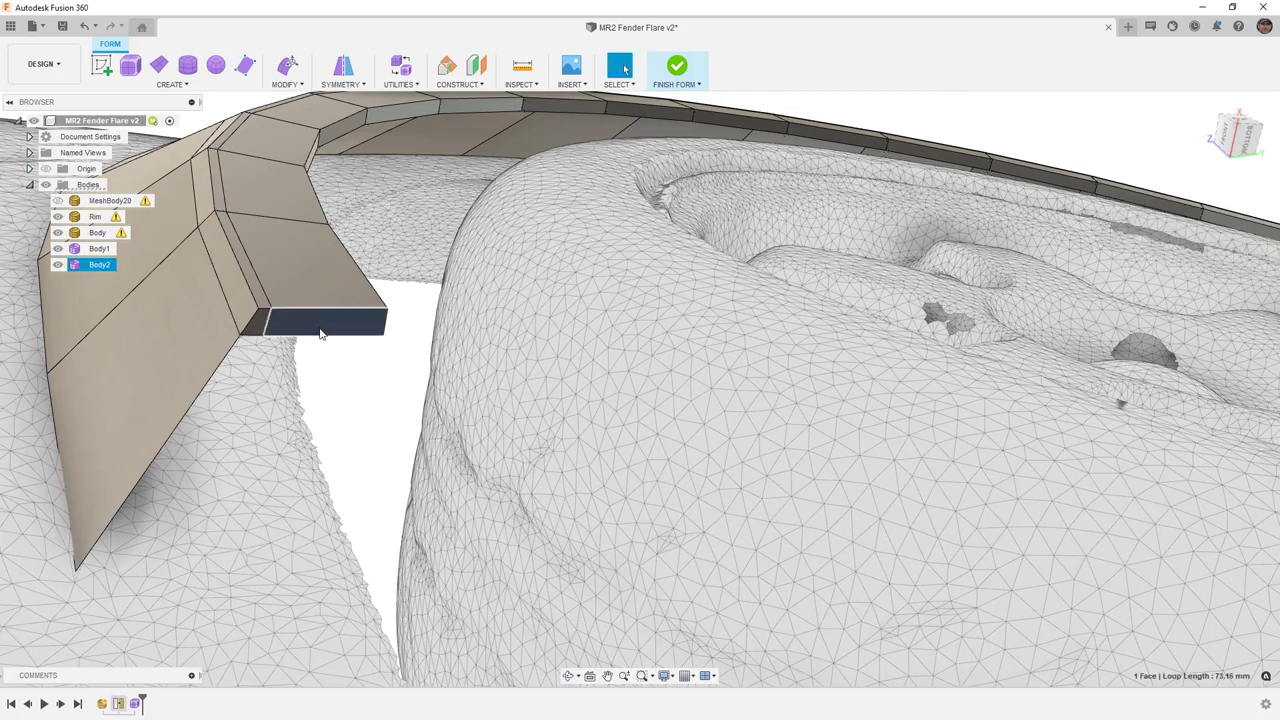
Step: Preview the flare's open end in smooth display, then return it to box display
{"action": "key", "text": "alt+3"}
{"action": "left_click", "coordinate": [376, 377]}
{"action": "middle_click_drag", "start_coordinate": [323, 336], "coordinate": [250, 349], "text": "shift"}
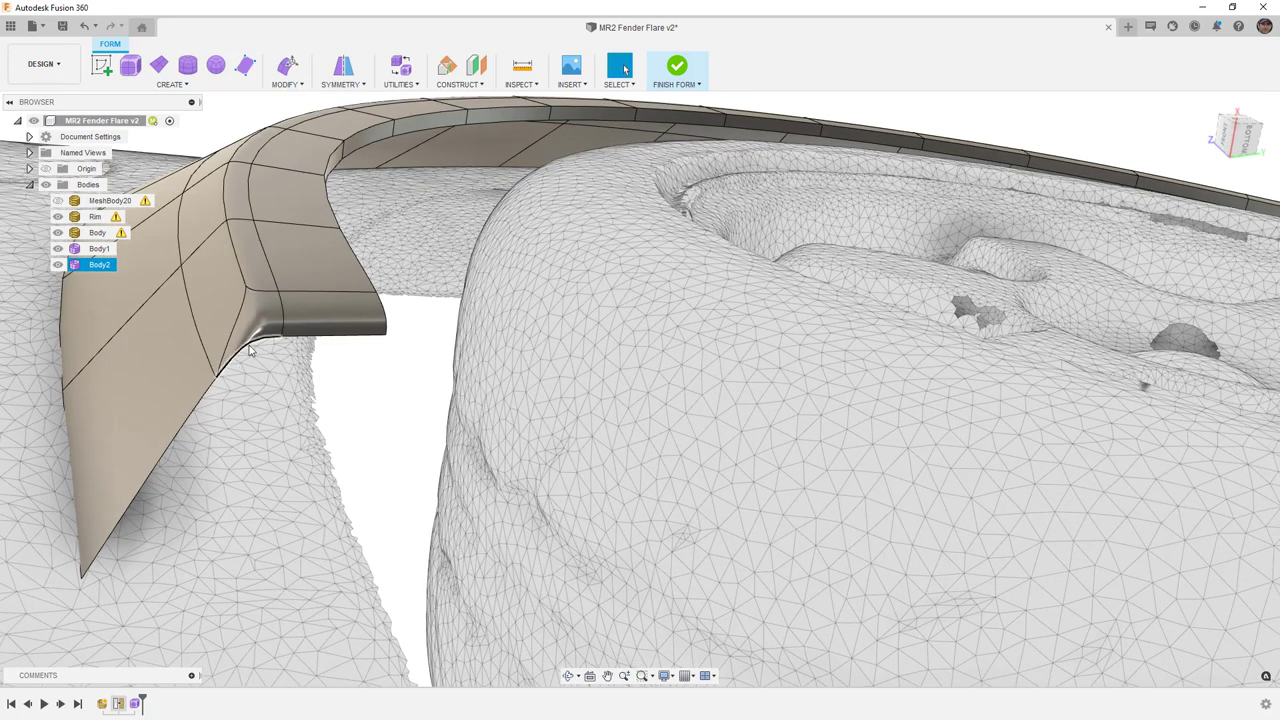
{"action": "left_click", "coordinate": [337, 335]}
{"action": "key", "text": "alt+1"}
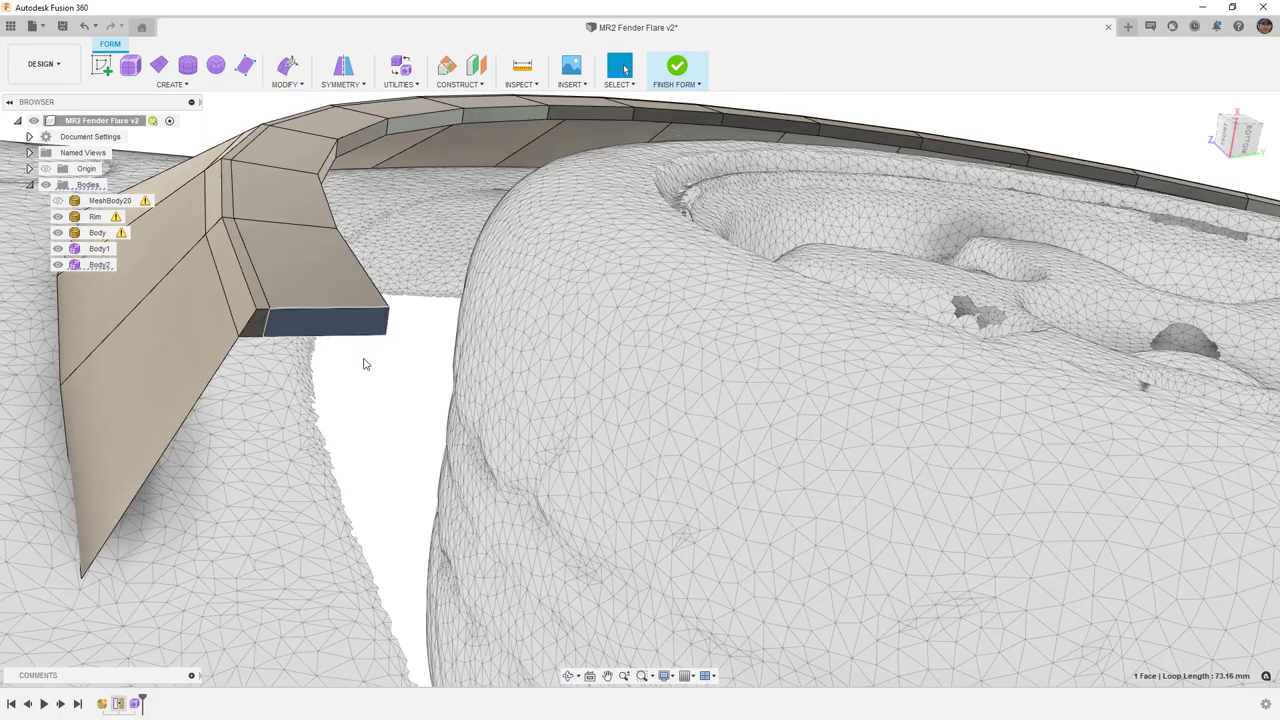
Step: Extrude the two lower edges of the flare's end face down along the flare's slope to the car body surface
{"action": "middle_click_drag", "start_coordinate": [364, 364], "coordinate": [363, 350], "text": "shift"}
{"action": "left_click", "coordinate": [290, 337]}
{"action": "left_click", "coordinate": [322, 341], "text": "shift"}
{"action": "left_click", "coordinate": [288, 72]}
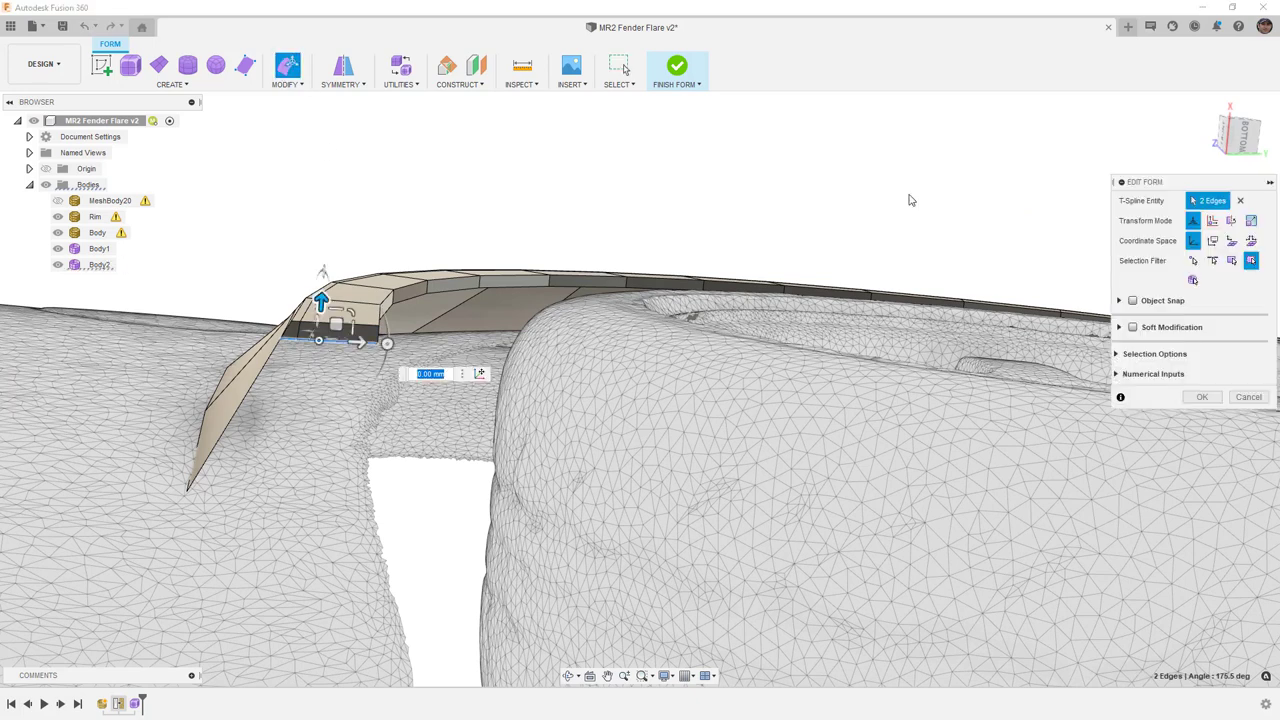
{"action": "left_click", "coordinate": [1240, 137]}
{"action": "scroll", "coordinate": [356, 396], "scroll_direction": "up", "scroll_amount": 2}
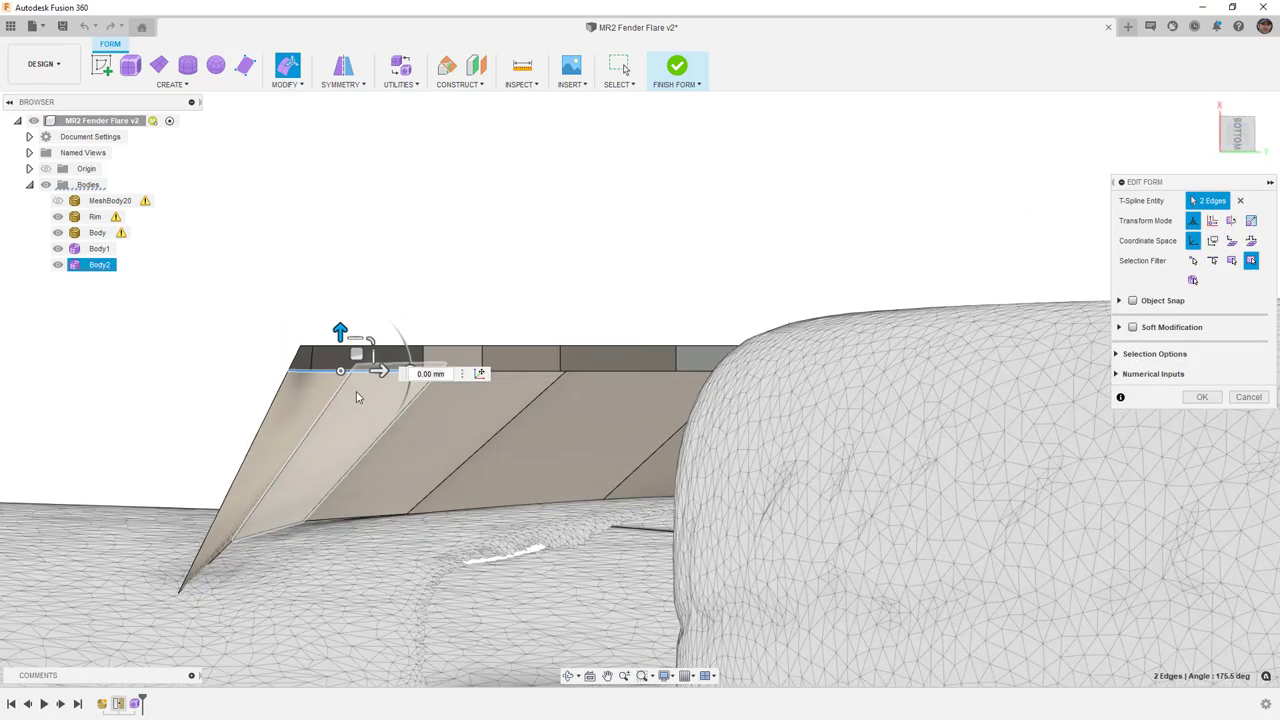
{"action": "left_click_drag", "start_coordinate": [358, 372], "coordinate": [255, 576]}
Step: Set the pivot at the outer lower corner and scale the two edges inward until the end cap's inner edge is vertical
{"action": "left_click", "coordinate": [461, 627]}
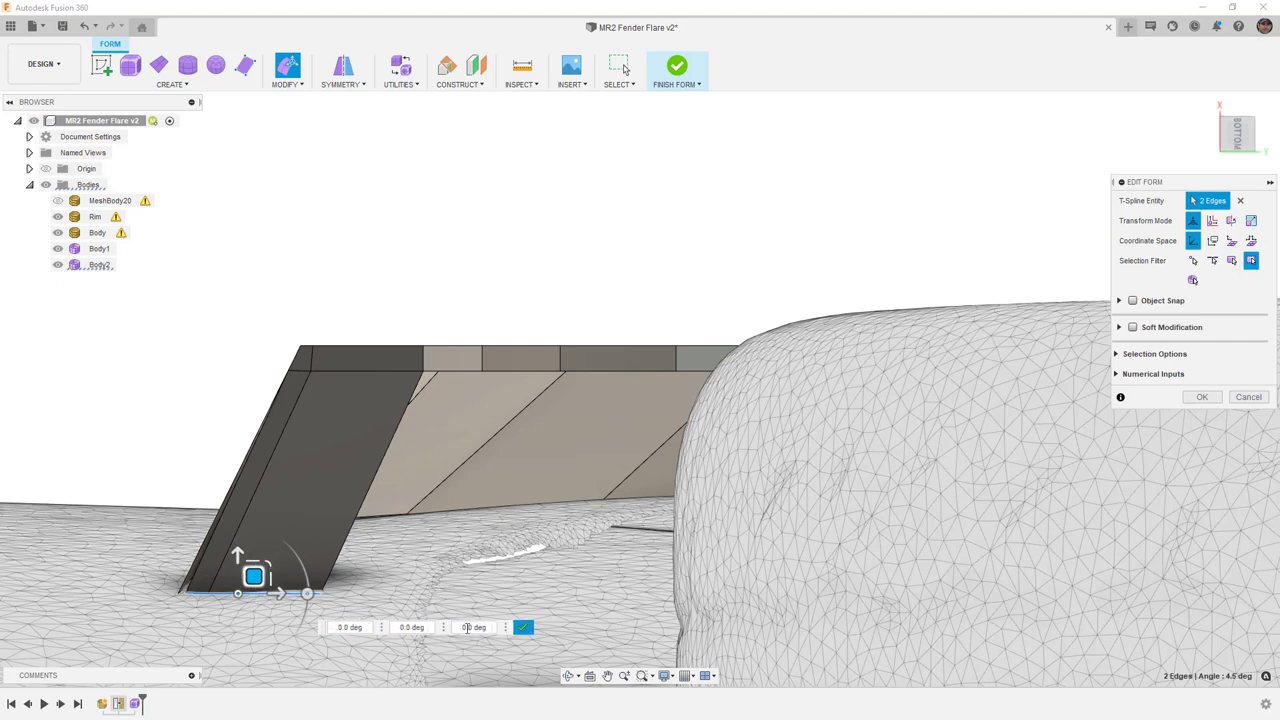
{"action": "left_click", "coordinate": [187, 594]}
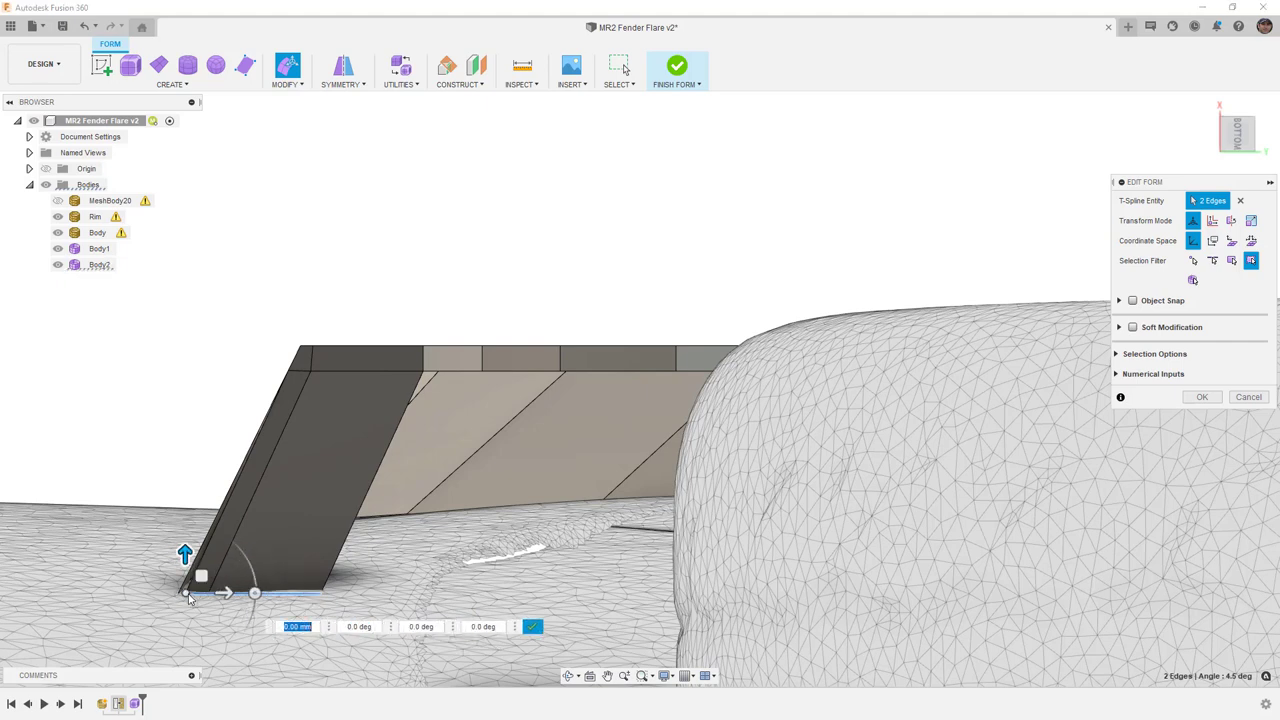
{"action": "left_click", "coordinate": [535, 628]}
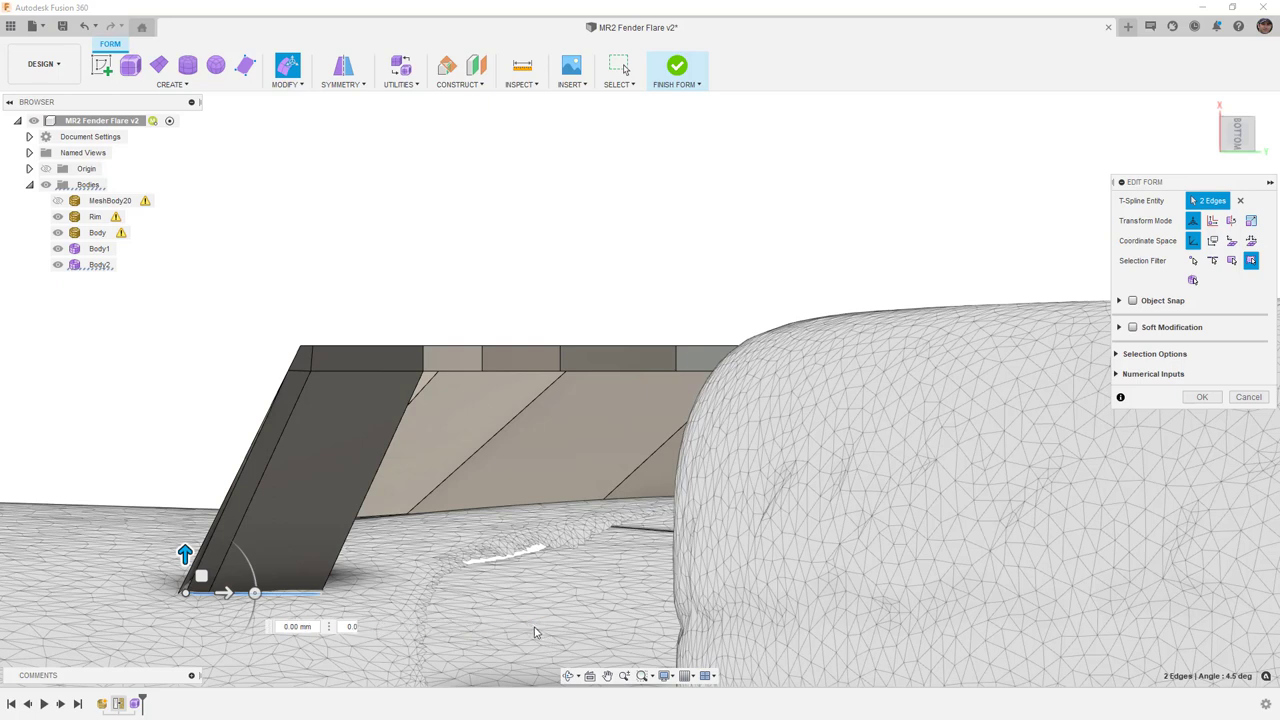
{"action": "left_click_drag", "start_coordinate": [201, 575], "coordinate": [246, 577]}
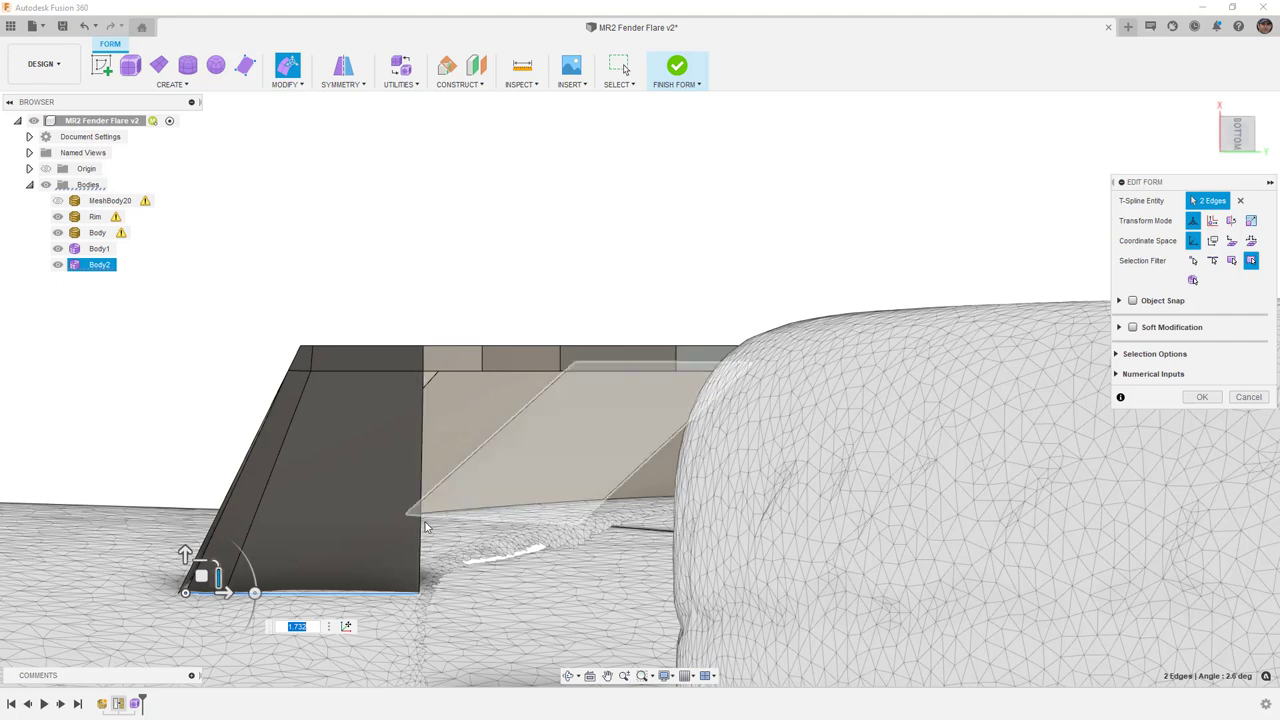
{"action": "left_click", "coordinate": [1199, 395]}
Step: Weld the outer panel's lower corner vertex to the end cap's outer lower vertex, closing the gap between them
{"action": "middle_click_drag", "start_coordinate": [351, 433], "coordinate": [445, 462], "text": "shift"}
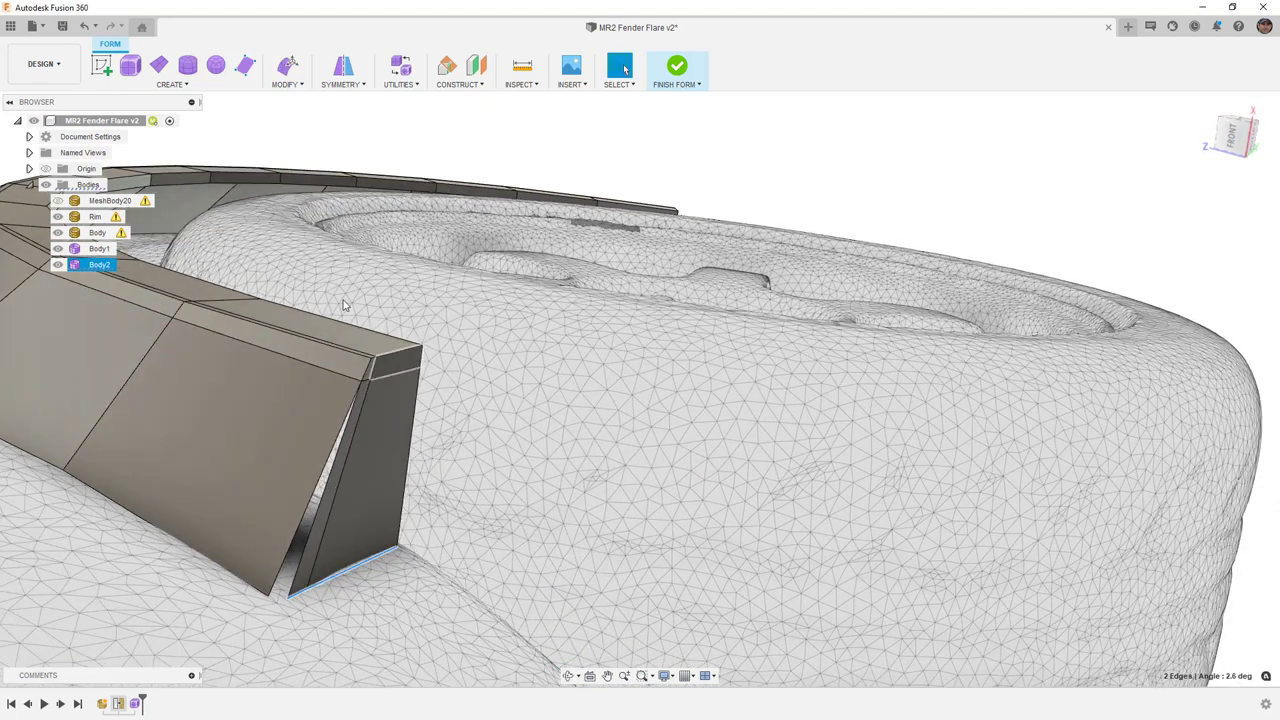
{"action": "left_click", "coordinate": [287, 84]}
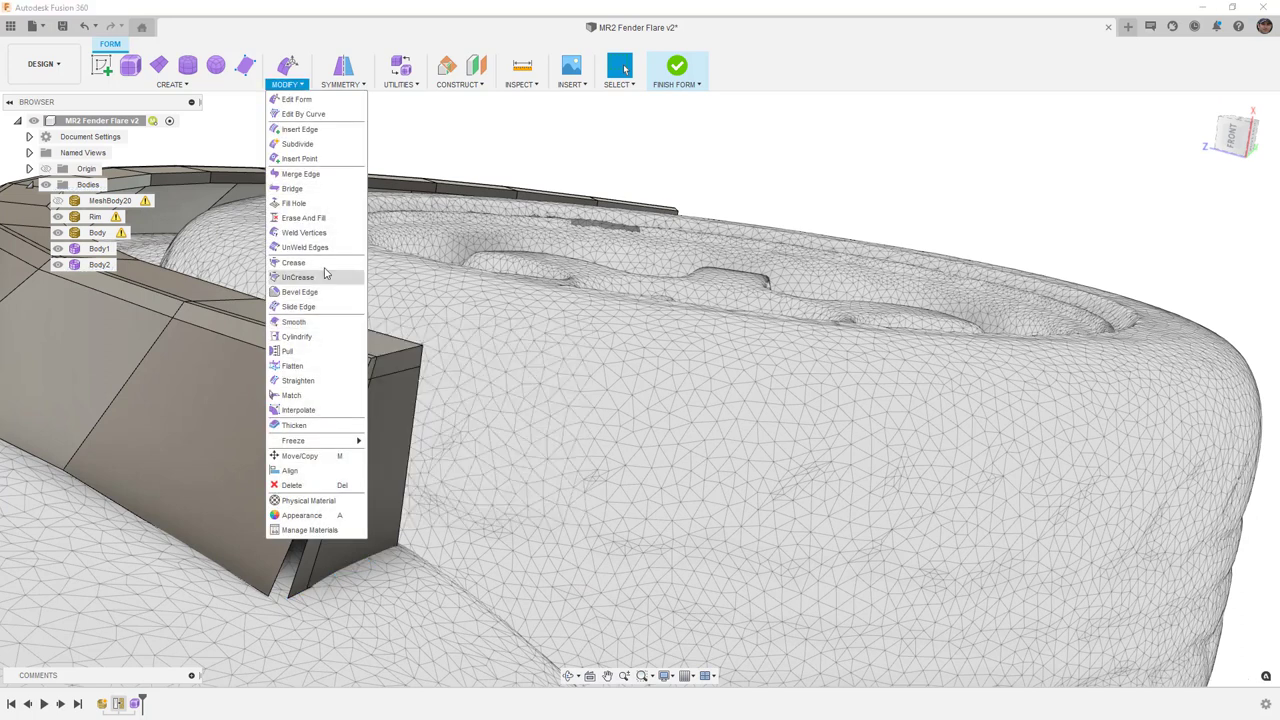
{"action": "left_click", "coordinate": [304, 232]}
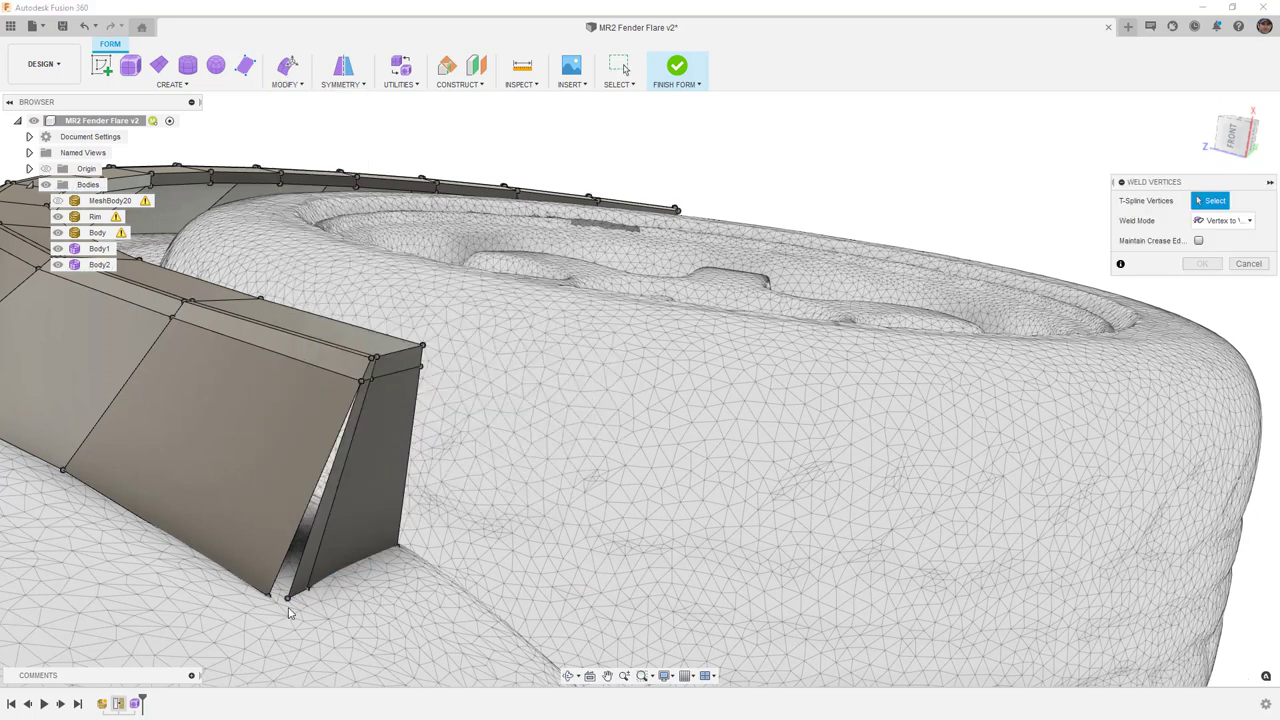
{"action": "scroll", "coordinate": [290, 610], "scroll_direction": "up", "scroll_amount": 2}
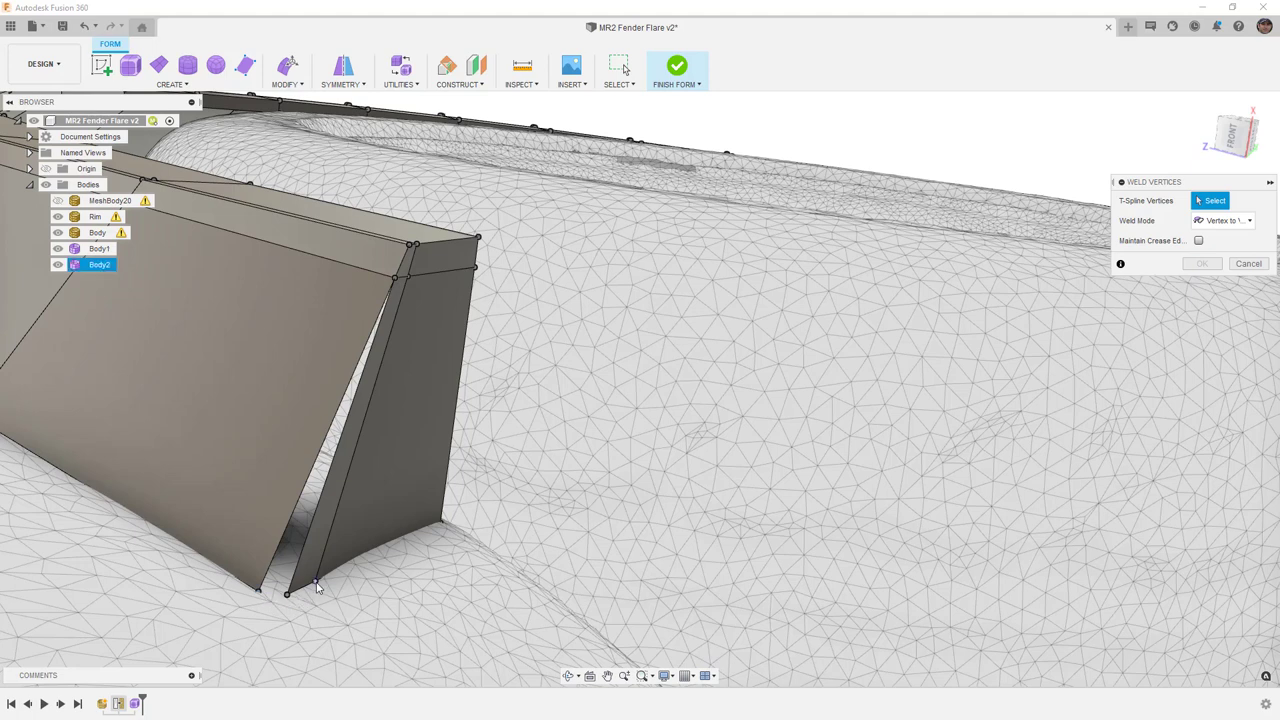
{"action": "left_click", "coordinate": [259, 593]}
{"action": "left_click", "coordinate": [287, 595]}
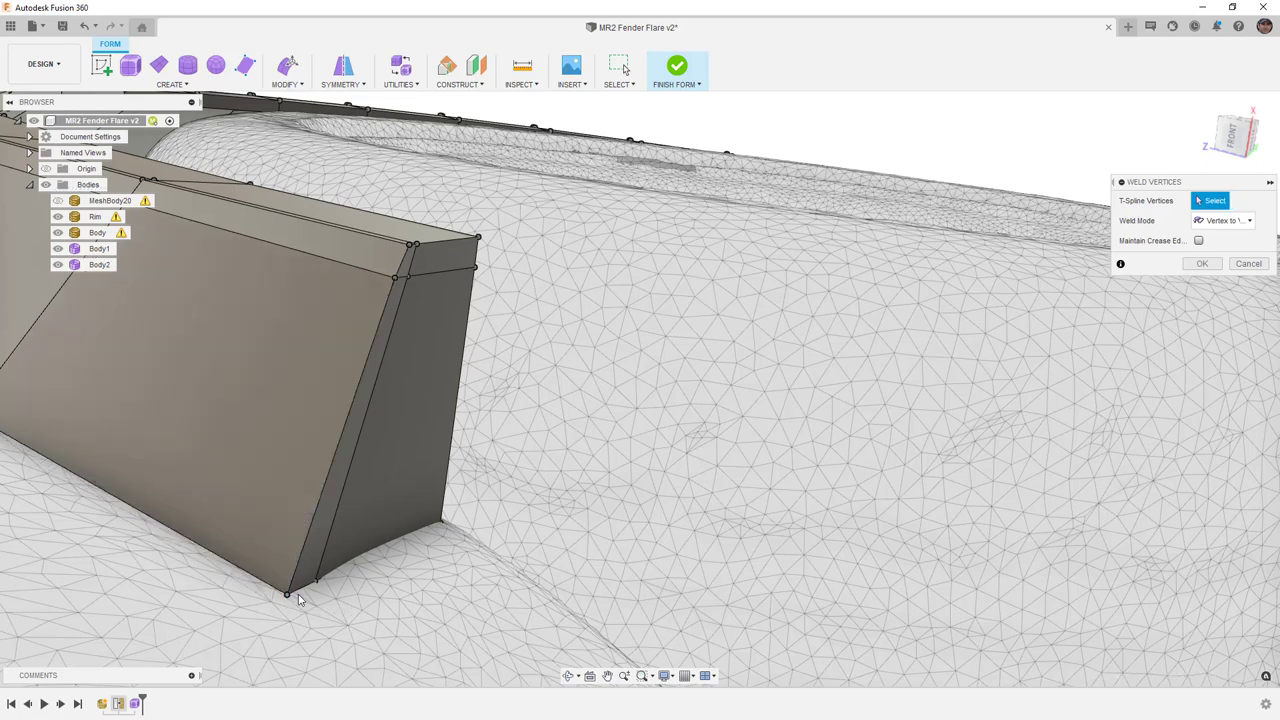
{"action": "left_click", "coordinate": [1202, 263]}
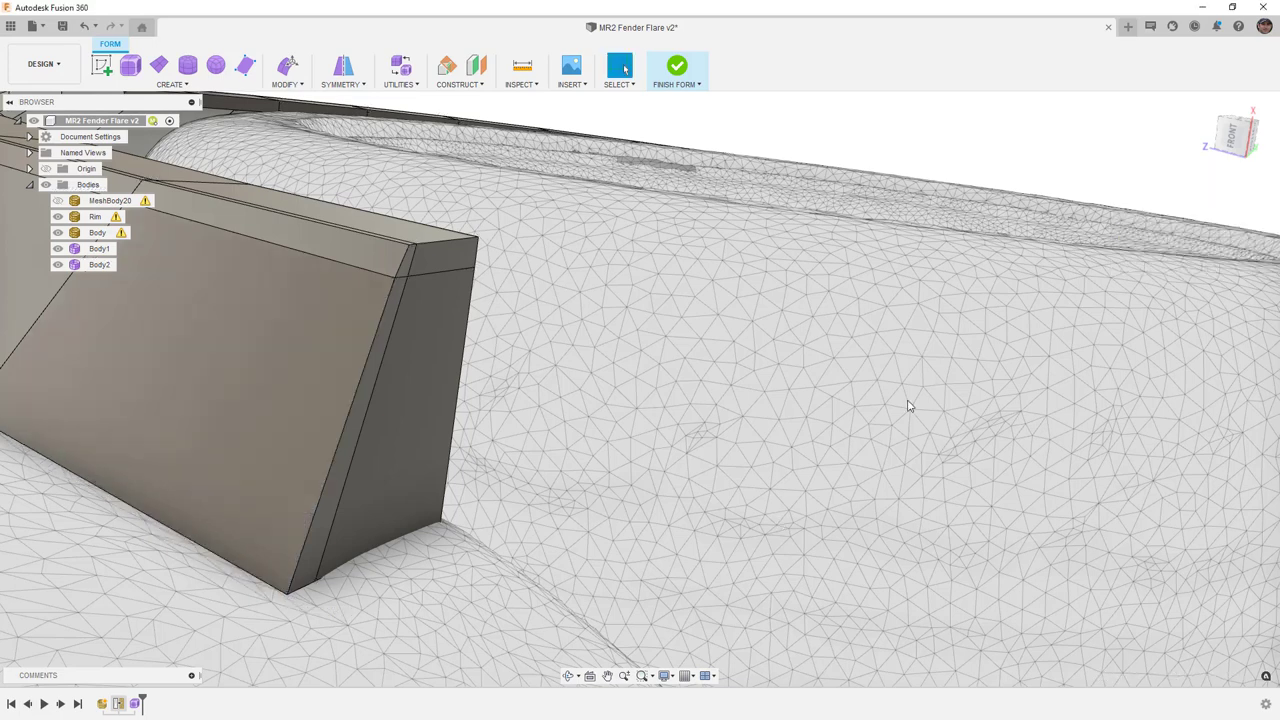
Step: Examine the closed flare end in smooth display, with and without visible edges, from several angles
{"action": "left_click", "coordinate": [389, 419]}
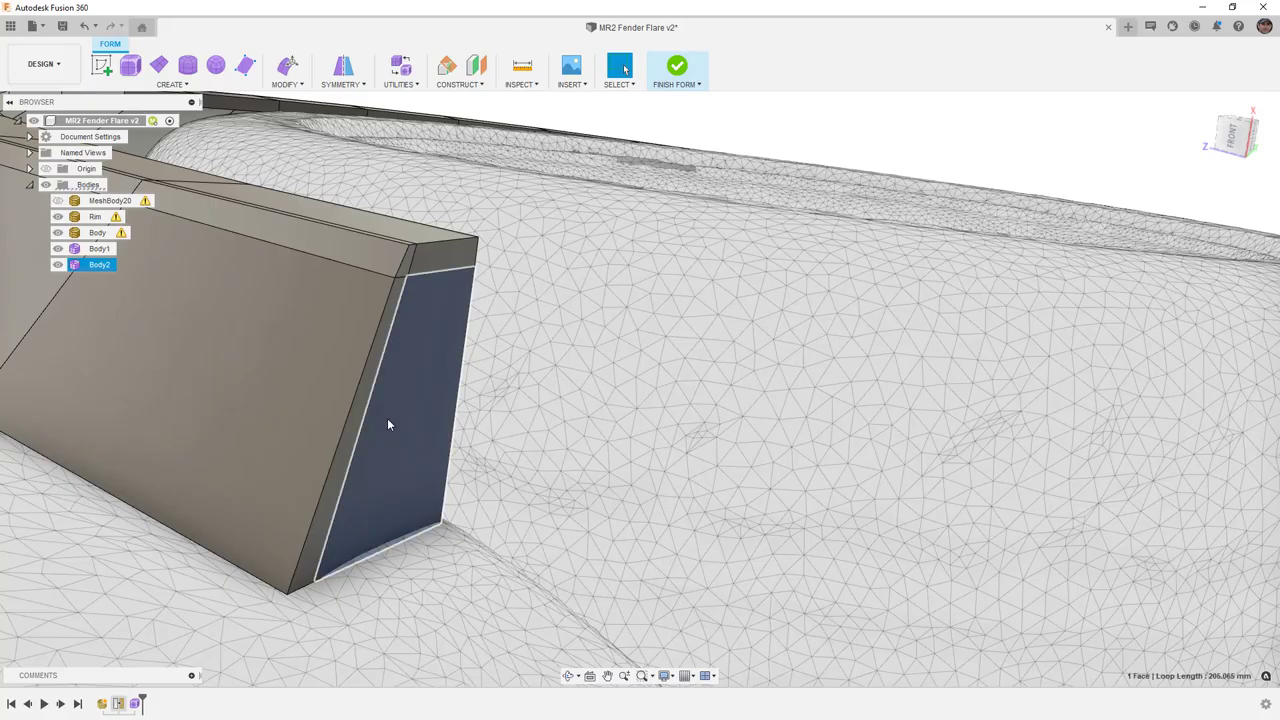
{"action": "key", "text": "alt+3"}
{"action": "scroll", "coordinate": [408, 419], "scroll_direction": "down", "scroll_amount": 1}
{"action": "scroll", "coordinate": [408, 424], "scroll_direction": "down", "scroll_amount": 3}
{"action": "middle_click_drag", "start_coordinate": [454, 493], "coordinate": [440, 520], "text": "shift"}
{"action": "scroll", "coordinate": [432, 376], "scroll_direction": "up", "scroll_amount": 2}
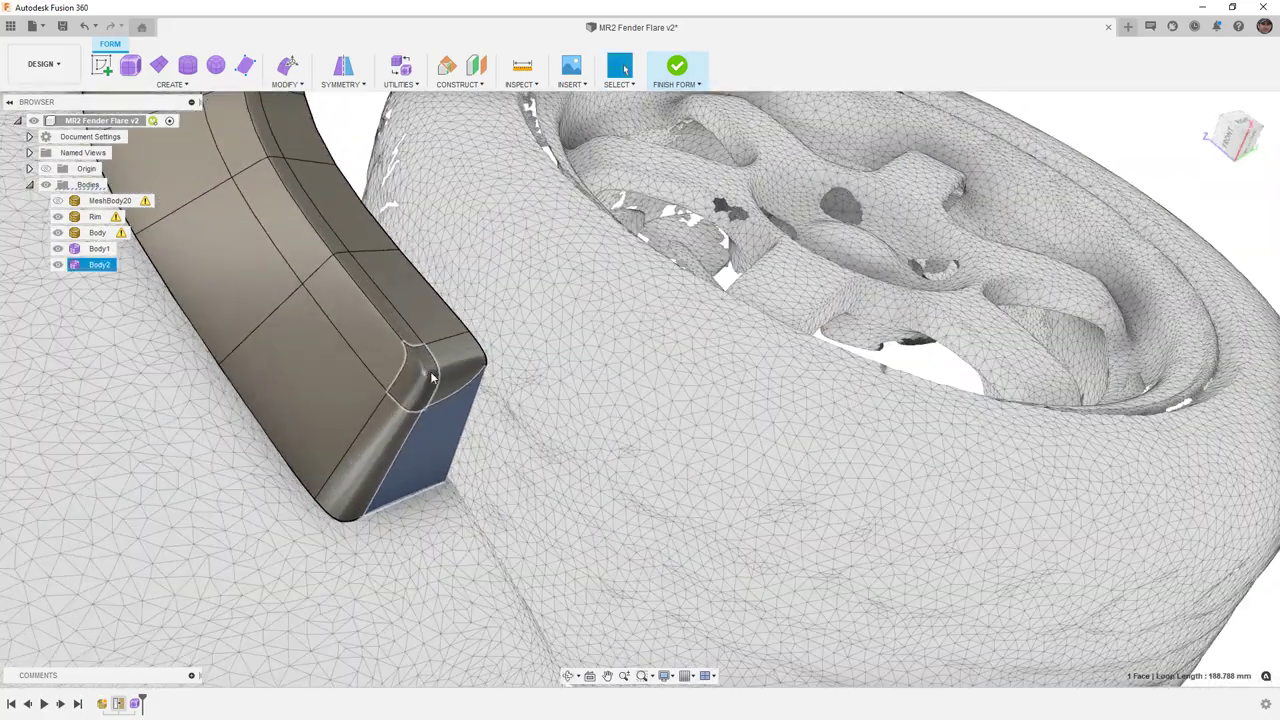
{"action": "key", "text": "ctrl+4"}
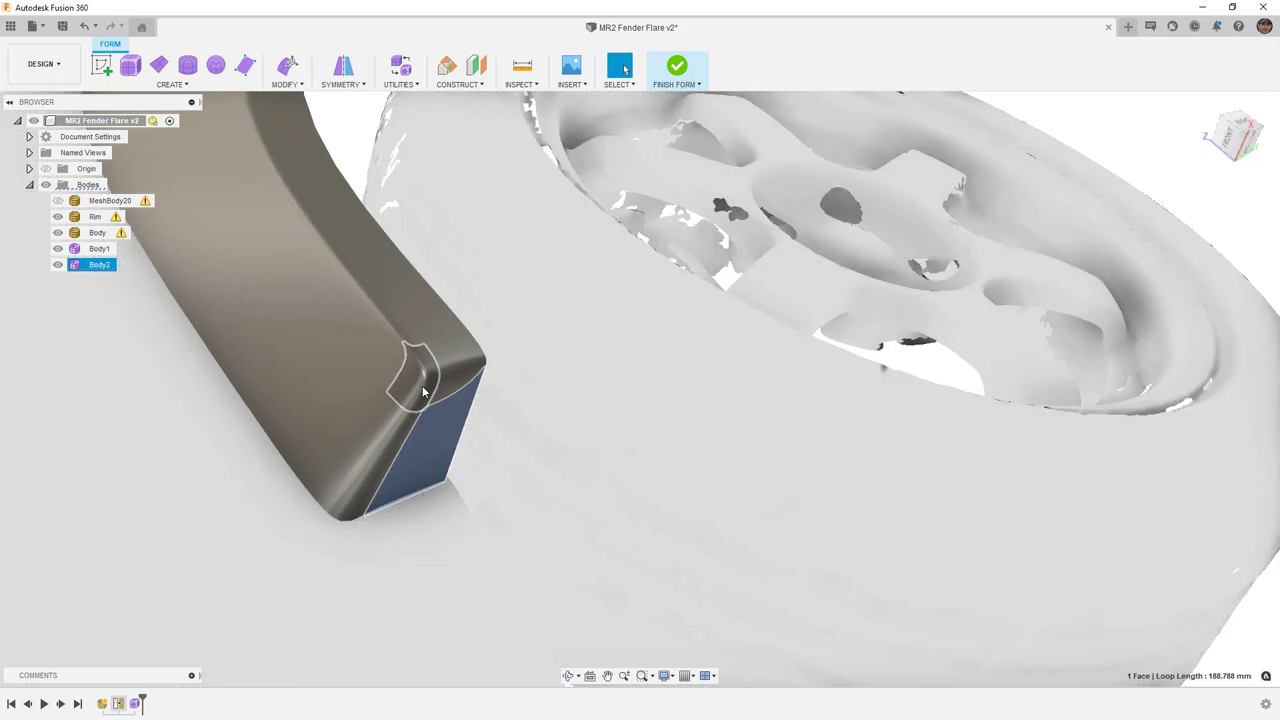
{"action": "scroll", "coordinate": [506, 443], "scroll_direction": "down", "scroll_amount": 2}
{"action": "middle_click_drag", "start_coordinate": [458, 392], "coordinate": [429, 354], "text": "shift"}
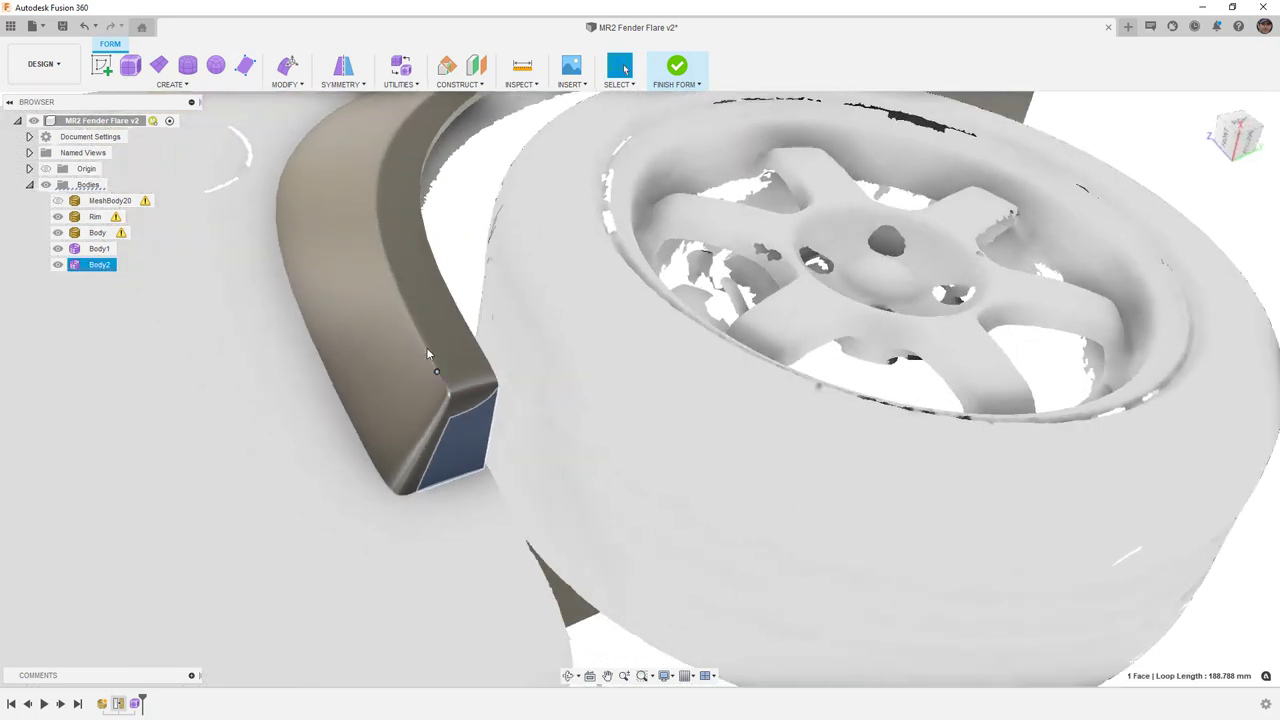
{"action": "middle_click_drag", "start_coordinate": [439, 441], "coordinate": [508, 397], "text": "shift"}
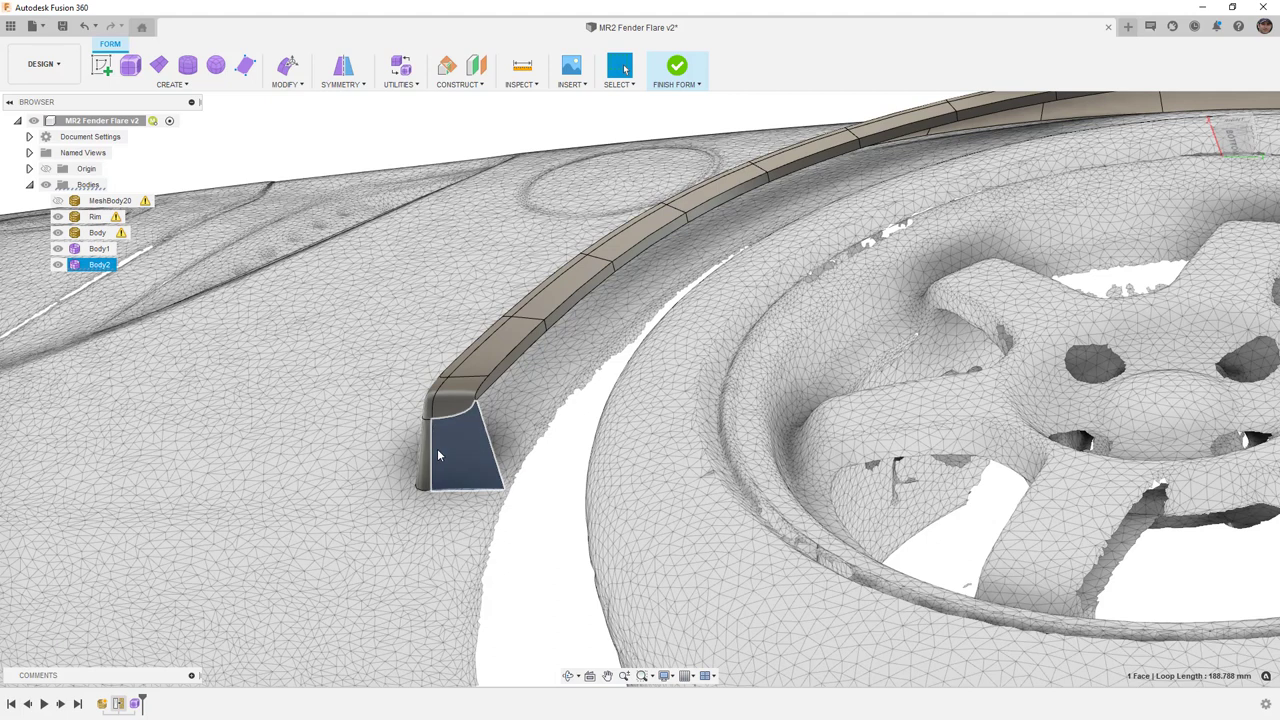
Step: In box display, extrude the flare's inner lower edge loop 60 mm down toward the car body to form an inner wall
{"action": "key", "text": "alt+1"}
{"action": "scroll", "coordinate": [506, 394], "scroll_direction": "up", "scroll_amount": 2}
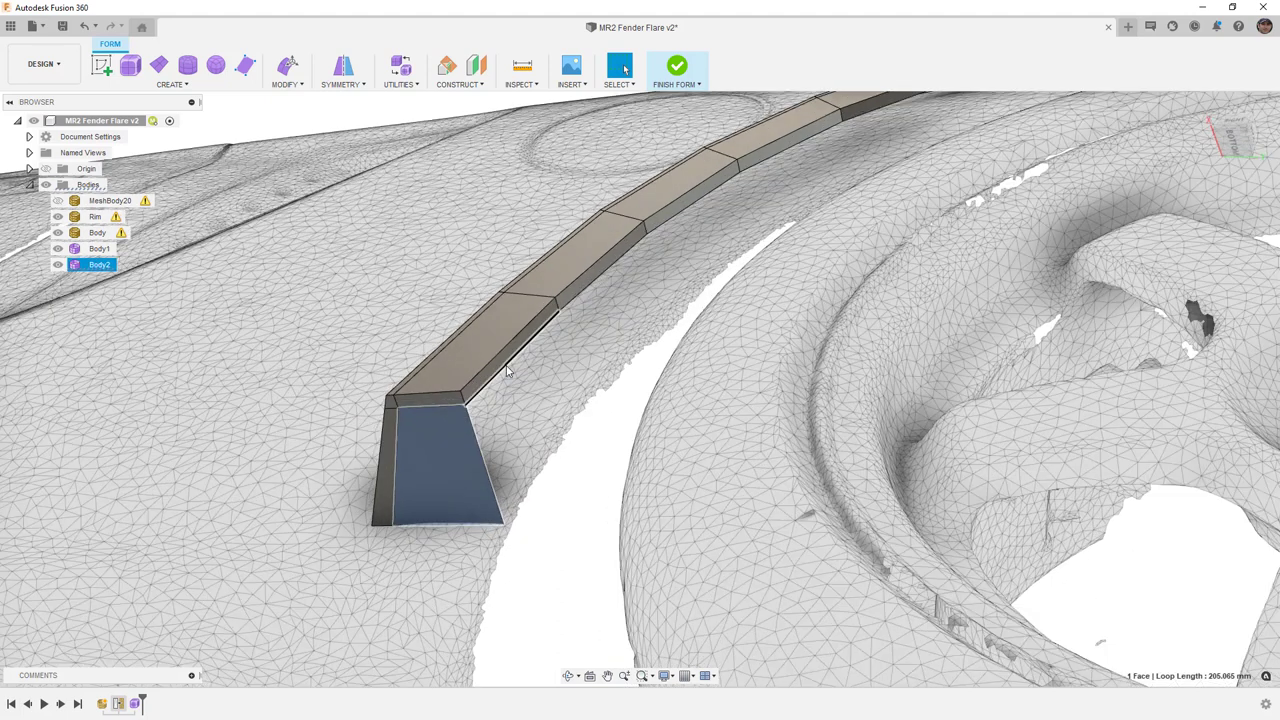
{"action": "double_click", "coordinate": [507, 371]}
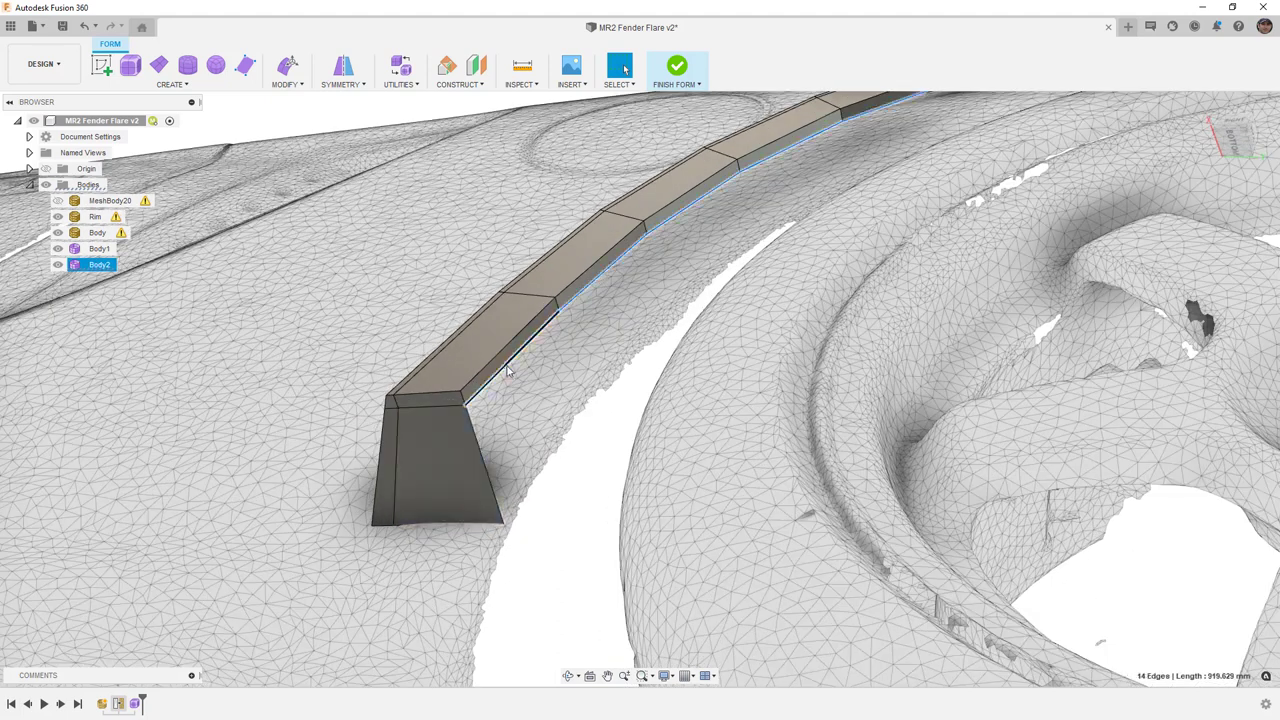
{"action": "left_click", "coordinate": [287, 67]}
{"action": "left_click", "coordinate": [1230, 146]}
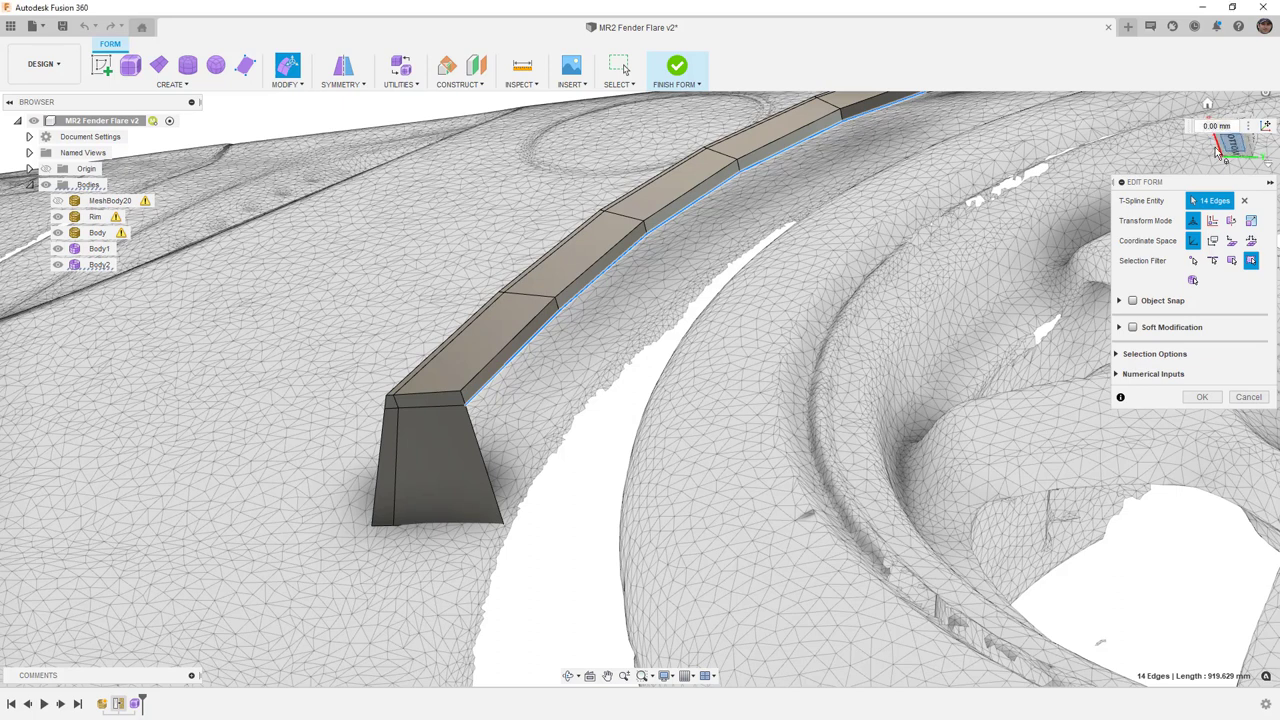
{"action": "middle_click_drag", "start_coordinate": [662, 361], "coordinate": [437, 314]}
{"action": "scroll", "coordinate": [437, 314], "scroll_direction": "down", "scroll_amount": 2}
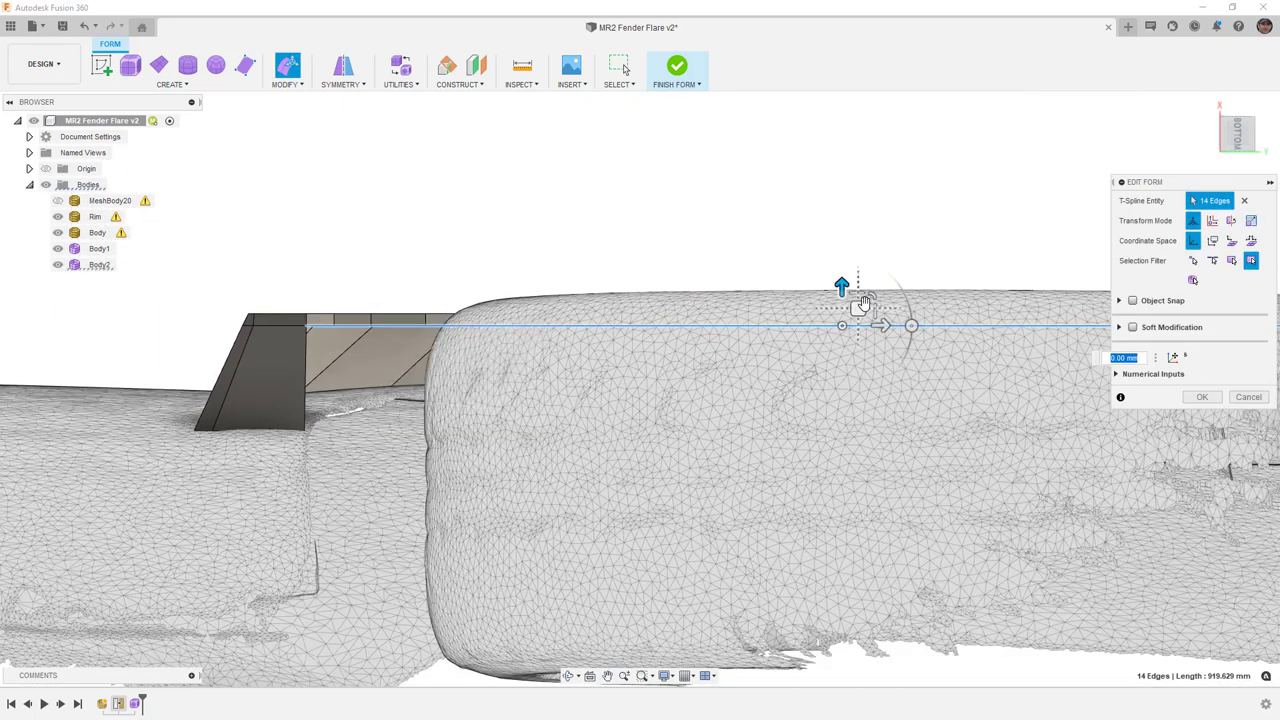
{"action": "left_click_drag", "start_coordinate": [842, 286], "coordinate": [842, 390]}
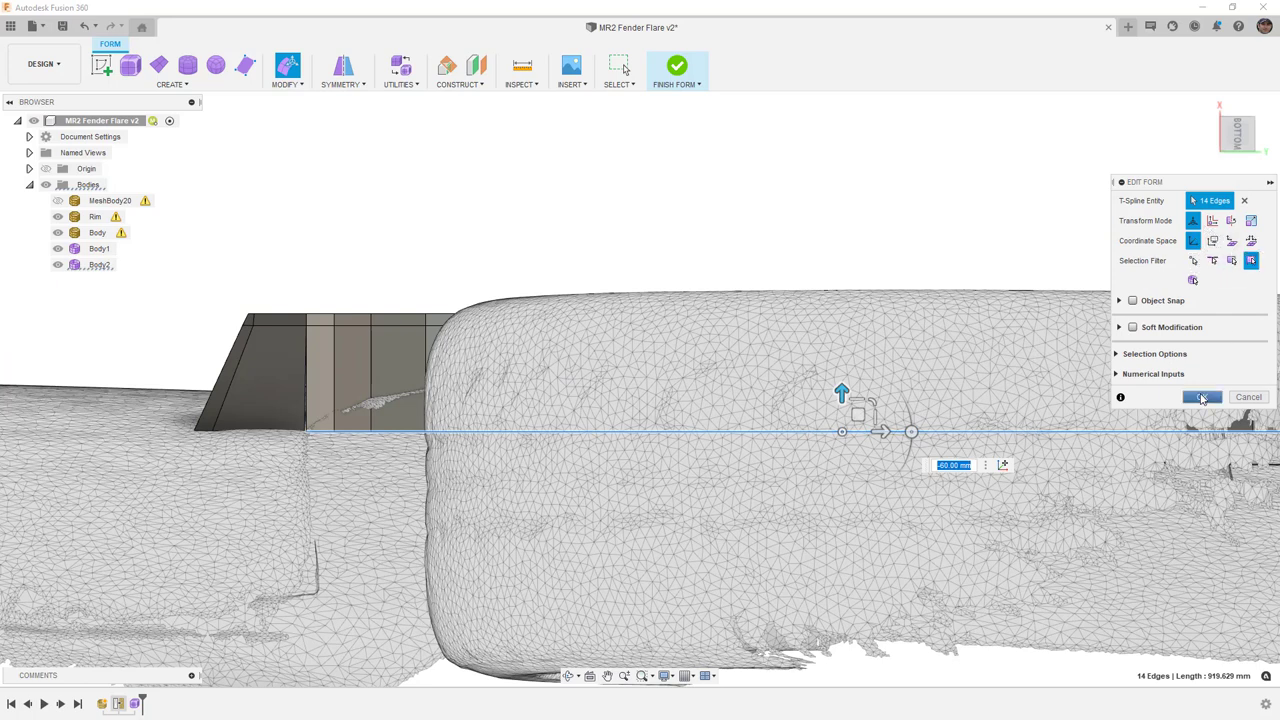
{"action": "left_click", "coordinate": [1202, 397]}
Step: Weld the end cap's inner lower vertex to the inner wall's lower corner vertex to close the remaining gap
{"action": "scroll", "coordinate": [310, 430], "scroll_direction": "up", "scroll_amount": 5}
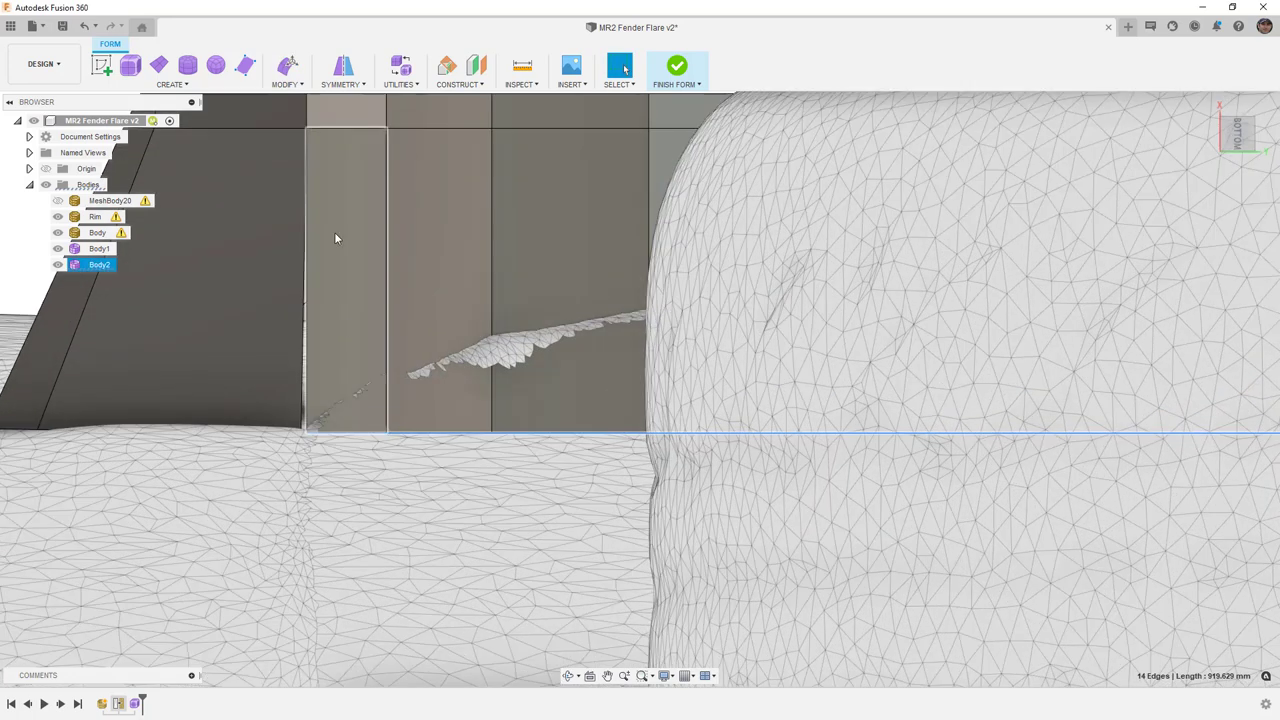
{"action": "scroll", "coordinate": [421, 452], "scroll_direction": "down", "scroll_amount": 2}
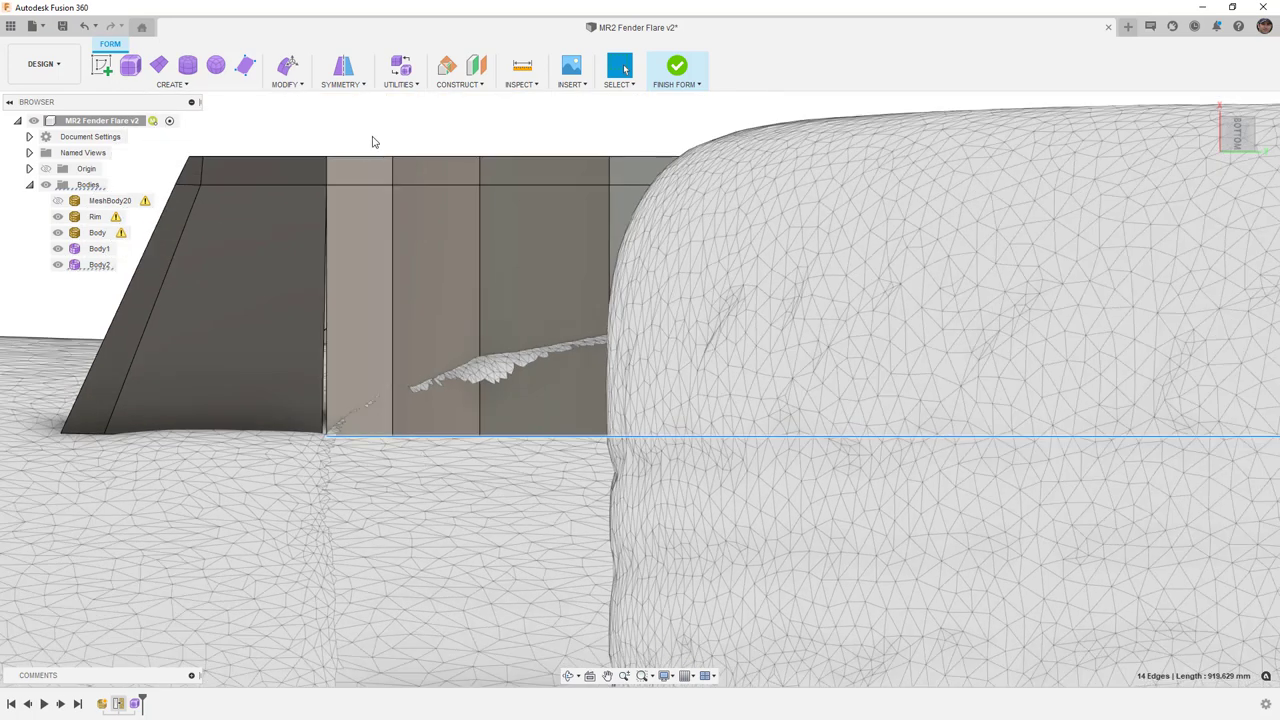
{"action": "left_click", "coordinate": [289, 84]}
{"action": "left_click", "coordinate": [308, 240]}
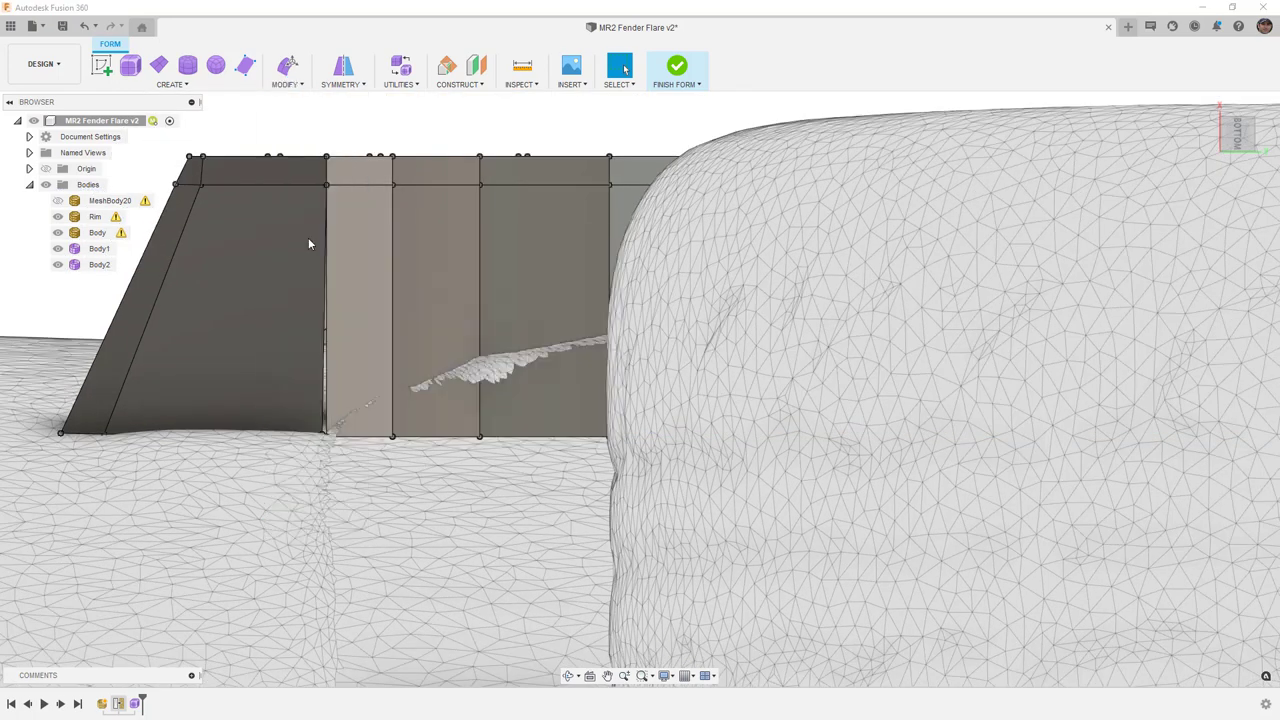
{"action": "scroll", "coordinate": [322, 440], "scroll_direction": "up", "scroll_amount": 5}
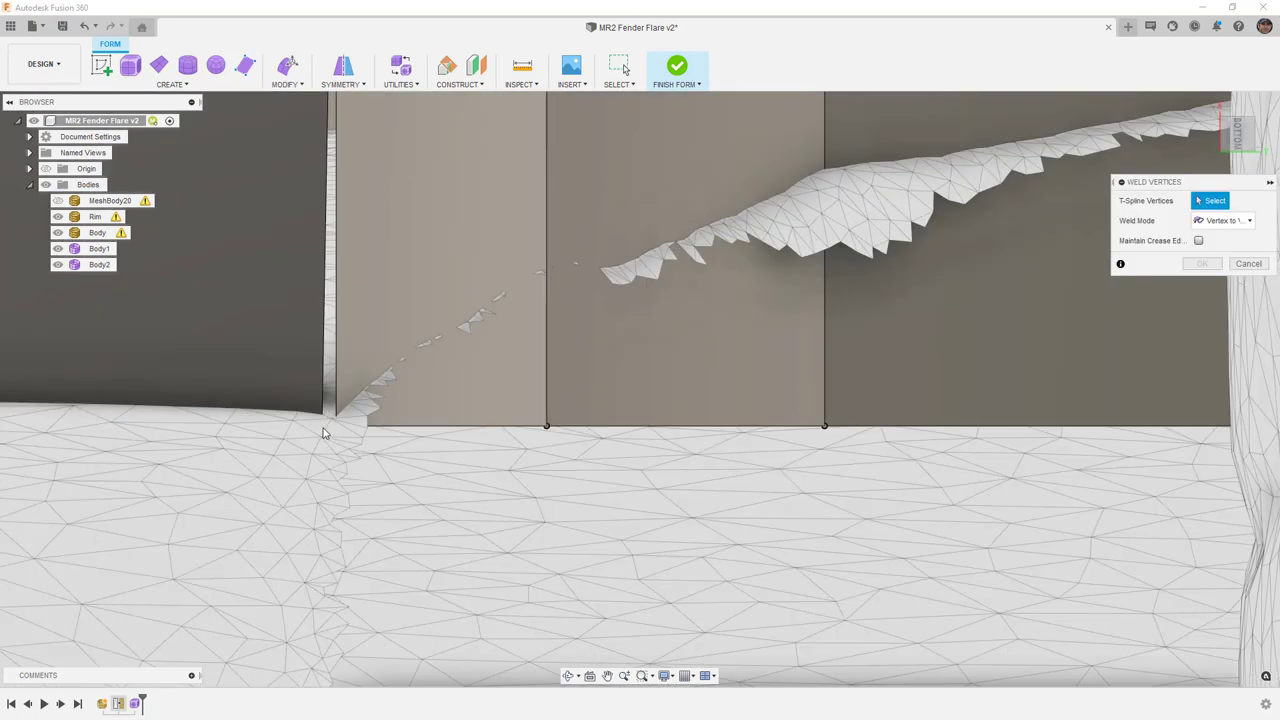
{"action": "left_click", "coordinate": [336, 428]}
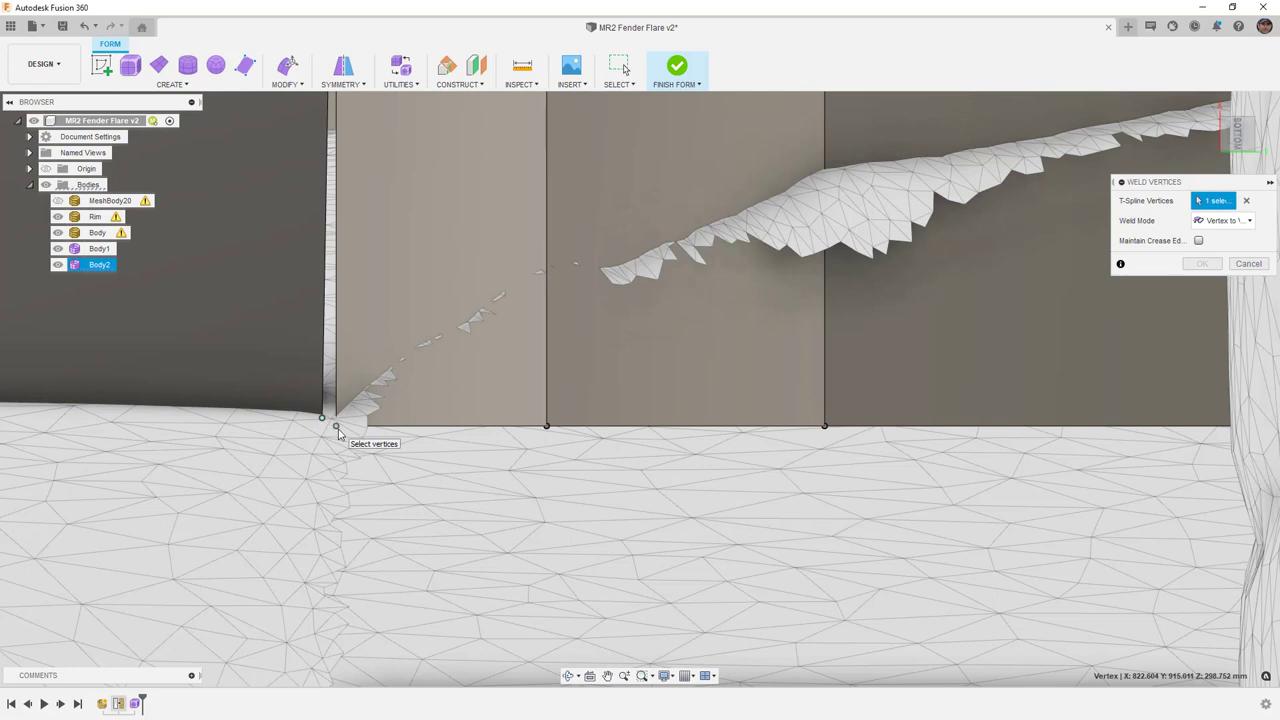
{"action": "left_click", "coordinate": [336, 427]}
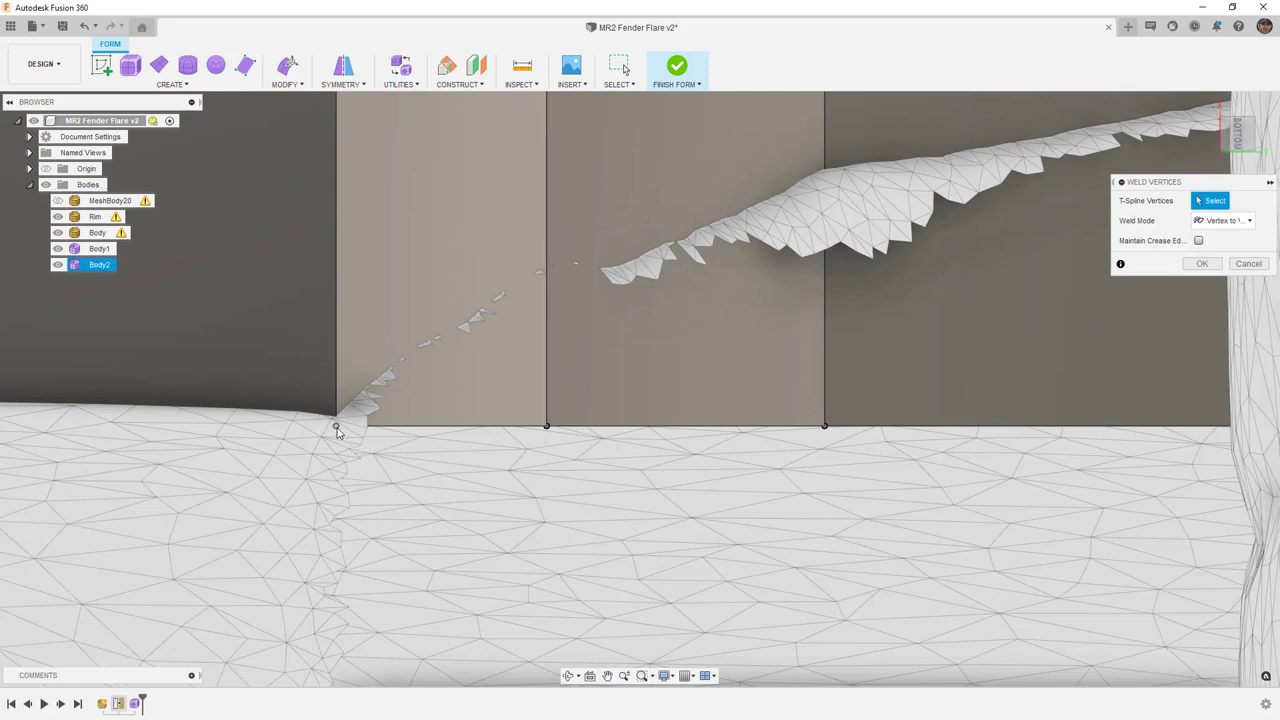
{"action": "scroll", "coordinate": [340, 426], "scroll_direction": "down", "scroll_amount": 4}
{"action": "key", "text": "Escape"}
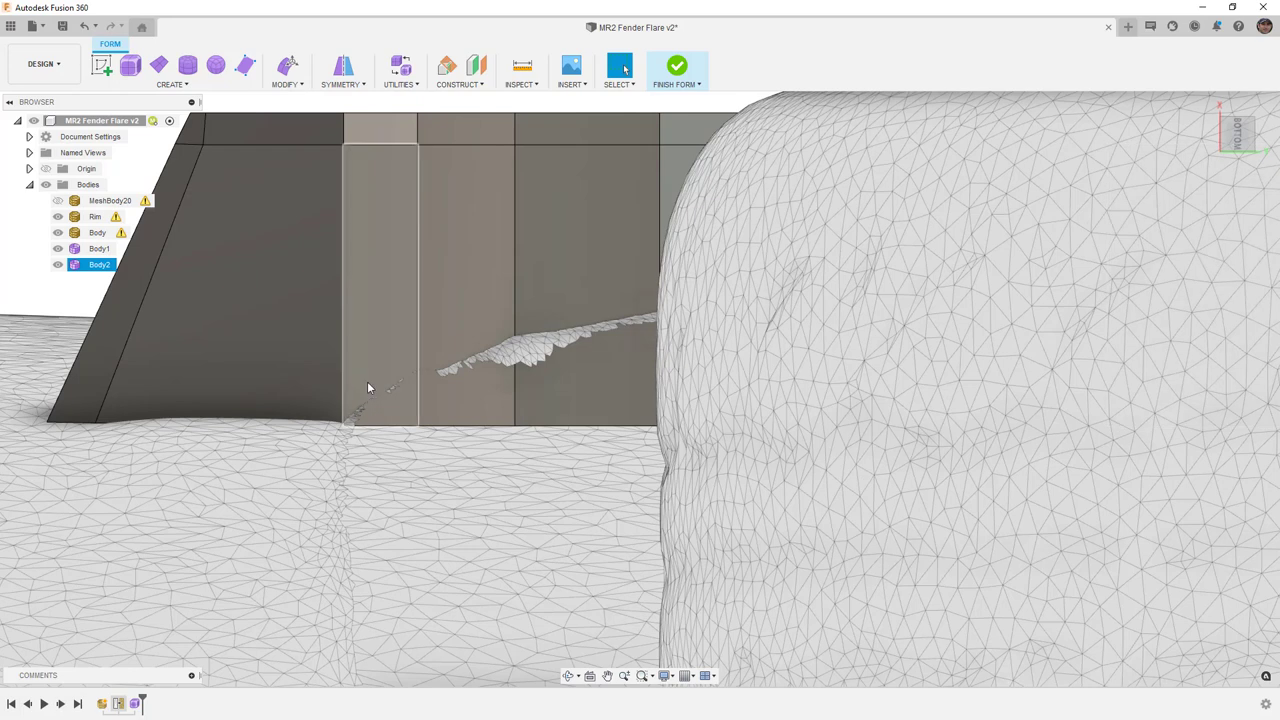
Step: Switch to smooth display and crease the vertical edge where the end cap meets the inner wall
{"action": "left_click", "coordinate": [174, 318]}
{"action": "left_click", "coordinate": [428, 281]}
{"action": "key", "text": "alt+3"}
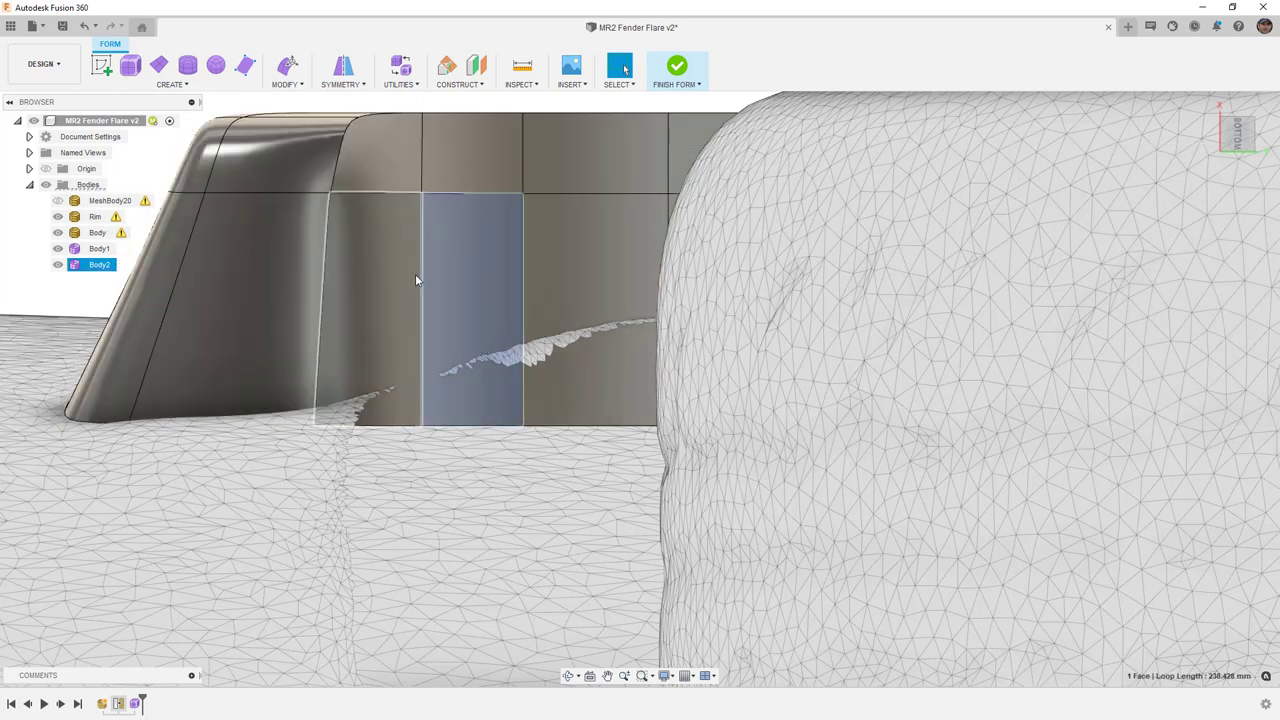
{"action": "scroll", "coordinate": [414, 278], "scroll_direction": "down", "scroll_amount": 3}
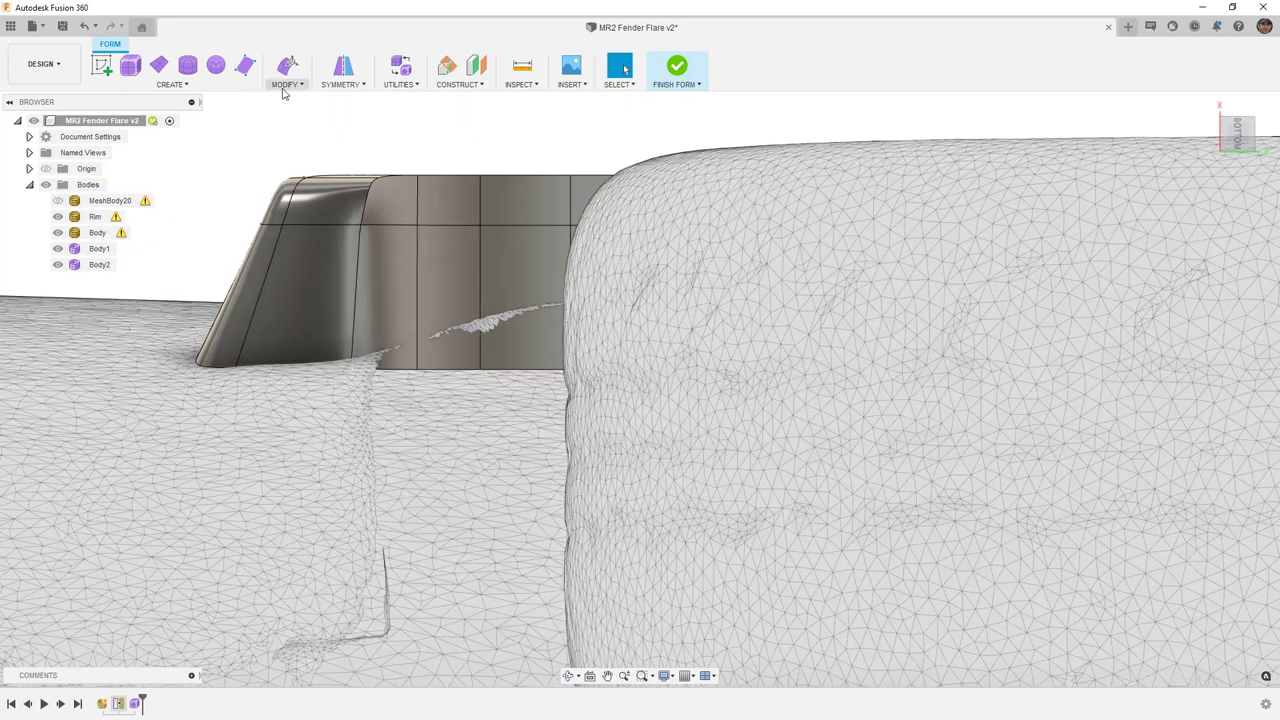
{"action": "left_click", "coordinate": [286, 84]}
{"action": "left_click", "coordinate": [308, 268]}
{"action": "left_click", "coordinate": [368, 255]}
{"action": "left_click", "coordinate": [1195, 229]}
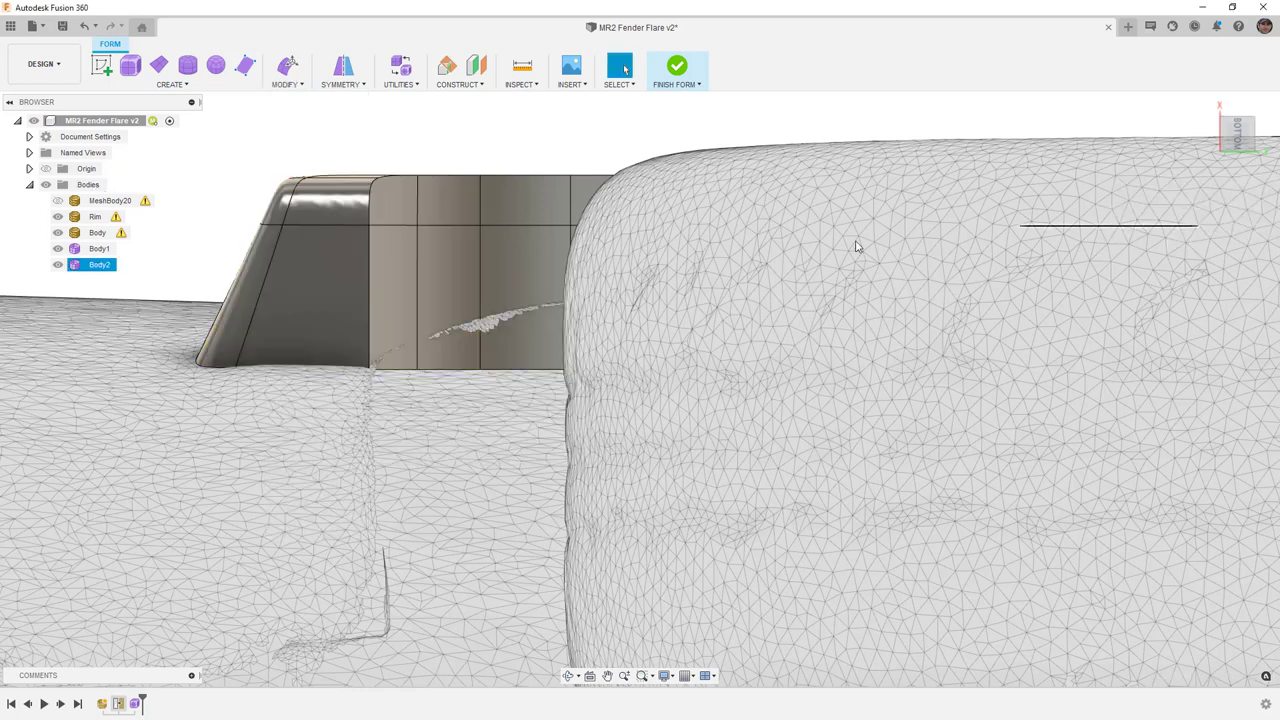
{"action": "scroll", "coordinate": [434, 284], "scroll_direction": "down", "scroll_amount": 6}
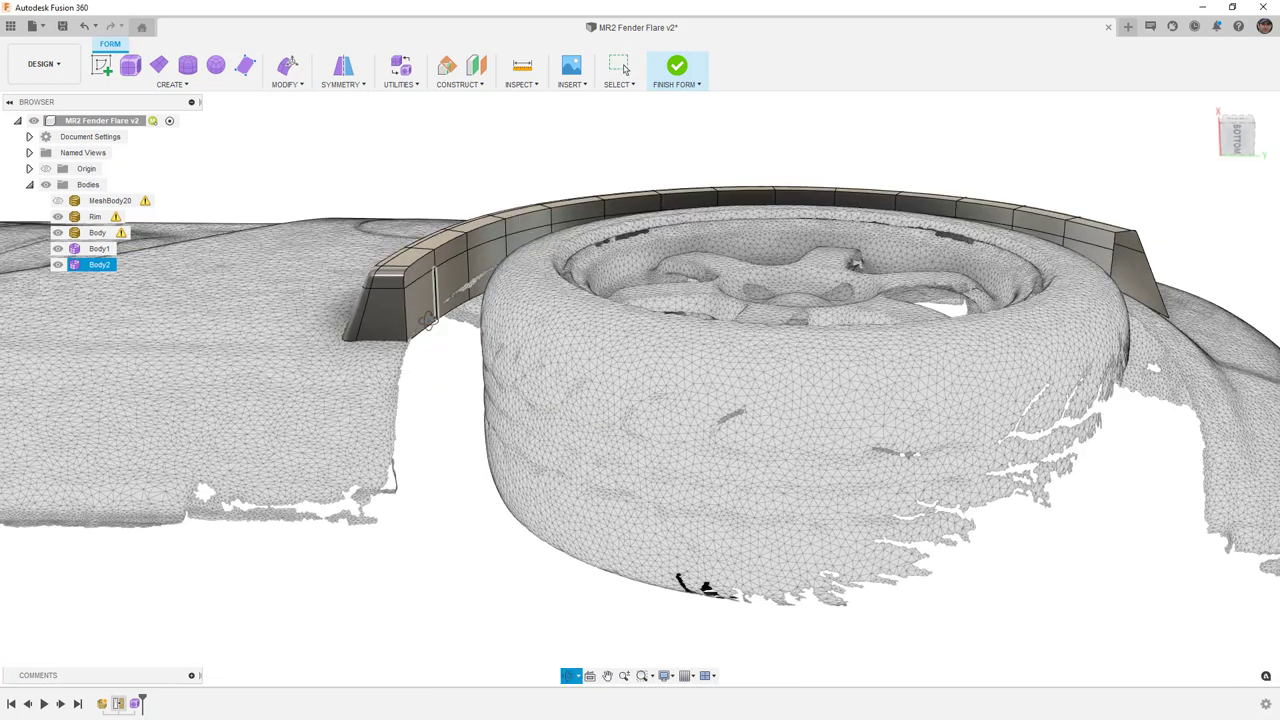
Step: Examine the flare's new inner wall and both ends against the tire and car body from several angles
{"action": "middle_click_drag", "start_coordinate": [428, 318], "coordinate": [350, 365], "text": "shift"}
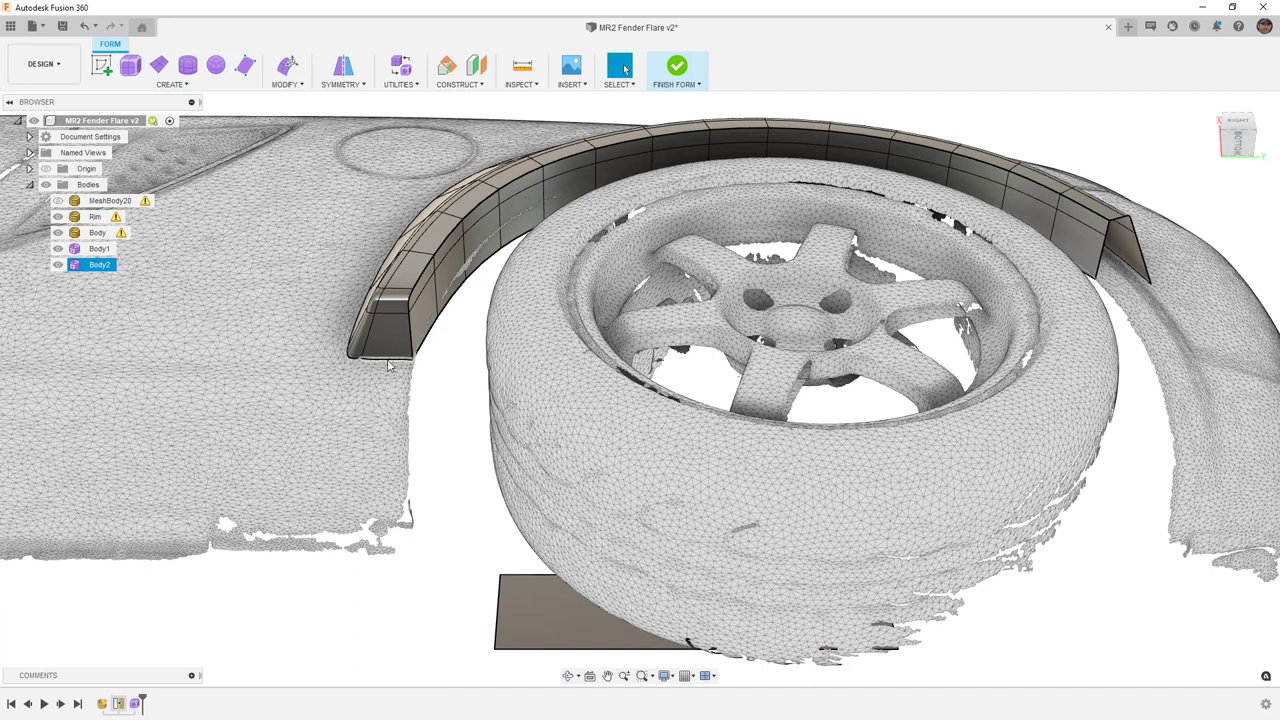
{"action": "middle_click_drag", "start_coordinate": [423, 363], "coordinate": [443, 349], "text": "shift"}
{"action": "key", "text": "Escape"}
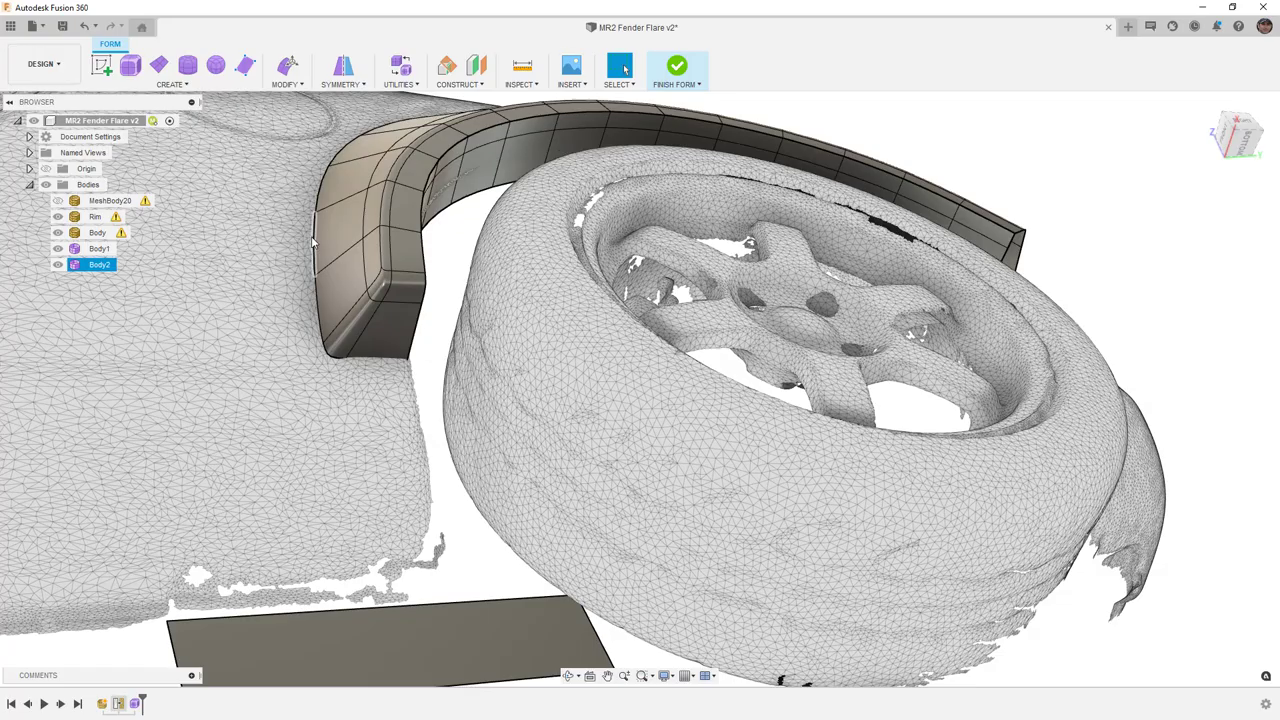
{"action": "scroll", "coordinate": [313, 243], "scroll_direction": "down", "scroll_amount": 2}
{"action": "middle_click_drag", "start_coordinate": [356, 243], "coordinate": [417, 418], "text": "shift"}
{"action": "middle_click_drag", "start_coordinate": [430, 300], "coordinate": [345, 246], "text": "shift"}
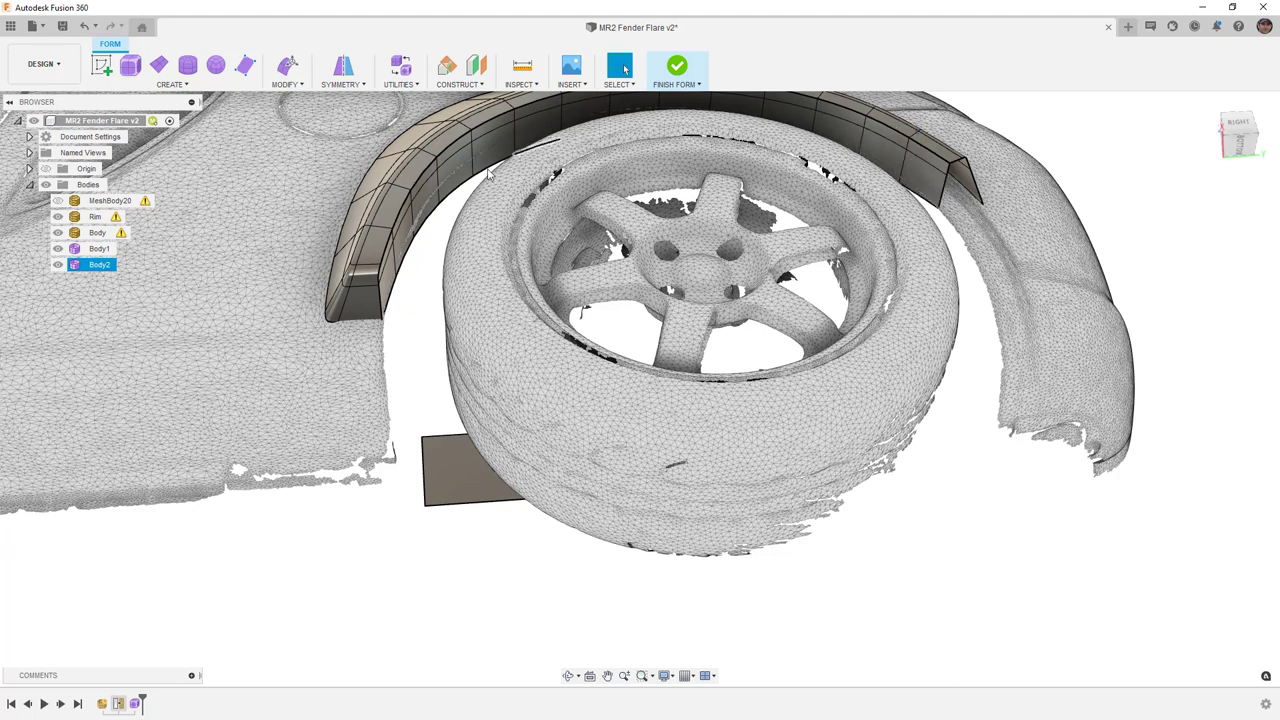
{"action": "scroll", "coordinate": [414, 277], "scroll_direction": "down", "scroll_amount": 4}
{"action": "middle_click_drag", "start_coordinate": [414, 277], "coordinate": [517, 312], "text": "shift"}
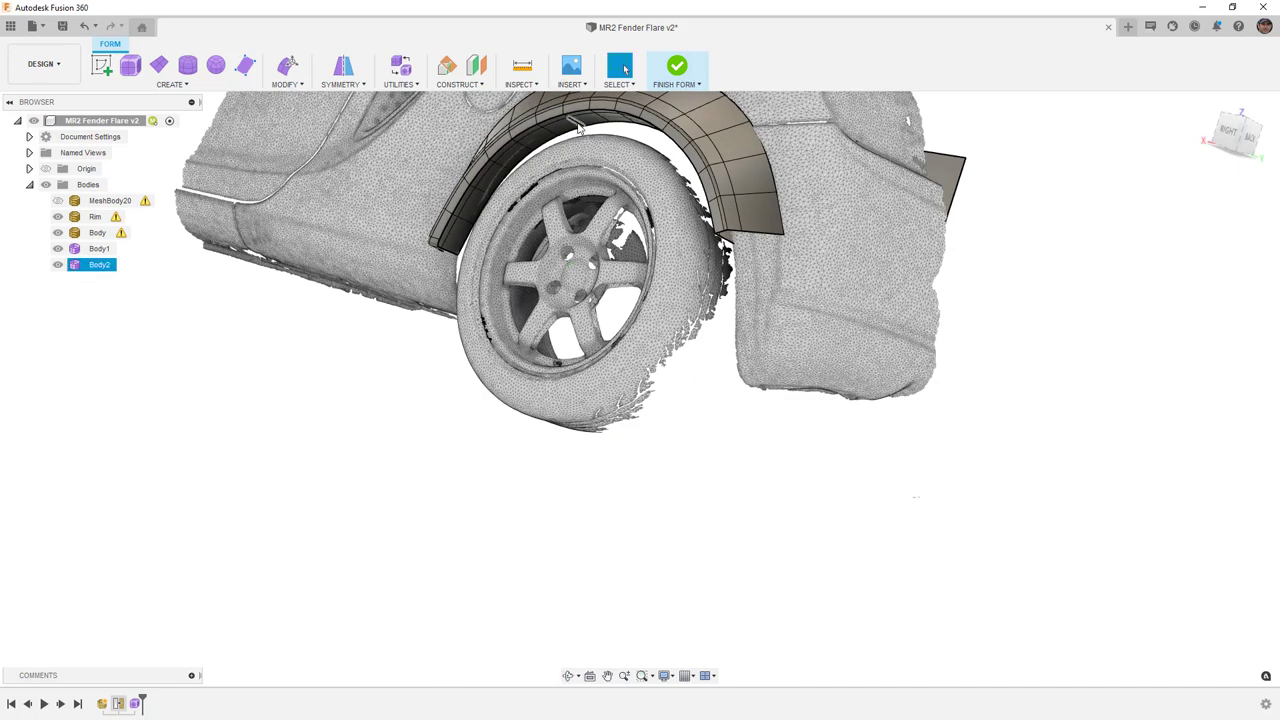
{"action": "scroll", "coordinate": [578, 127], "scroll_direction": "up", "scroll_amount": 3}
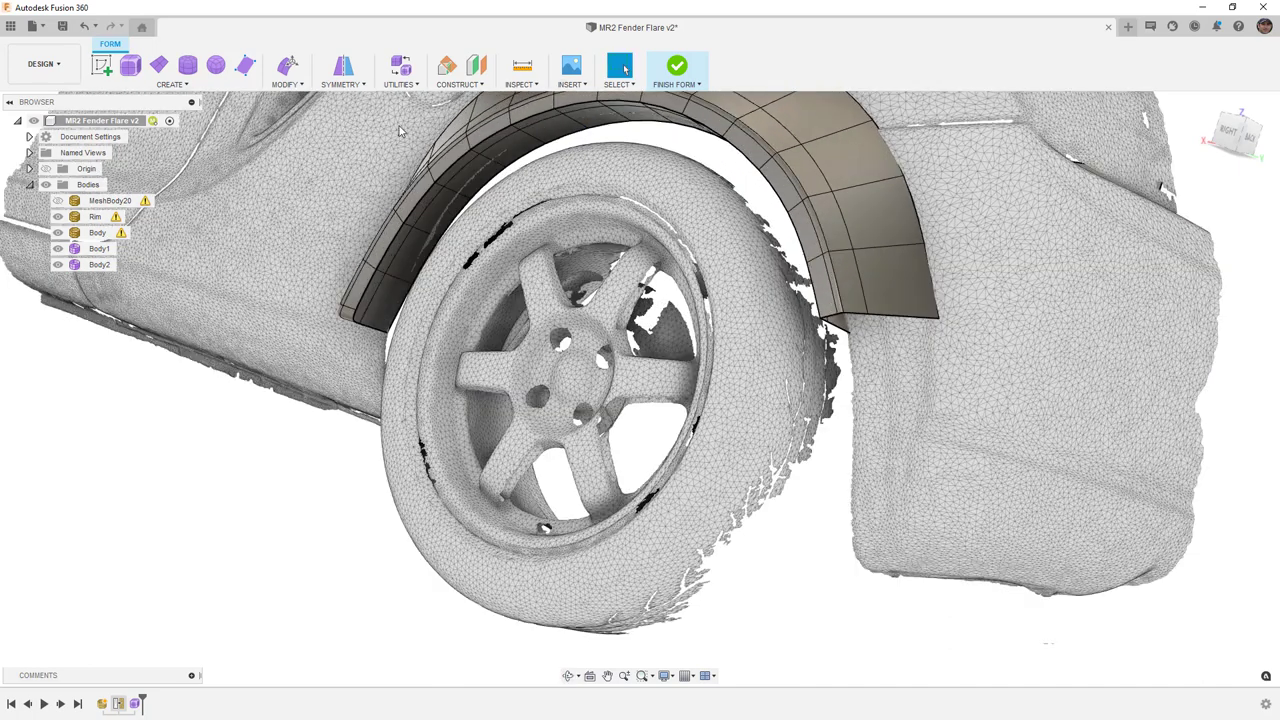
Step: Start Edit Form and hide the Rim mesh to expose the flare's inner wall
{"action": "left_click", "coordinate": [288, 66]}
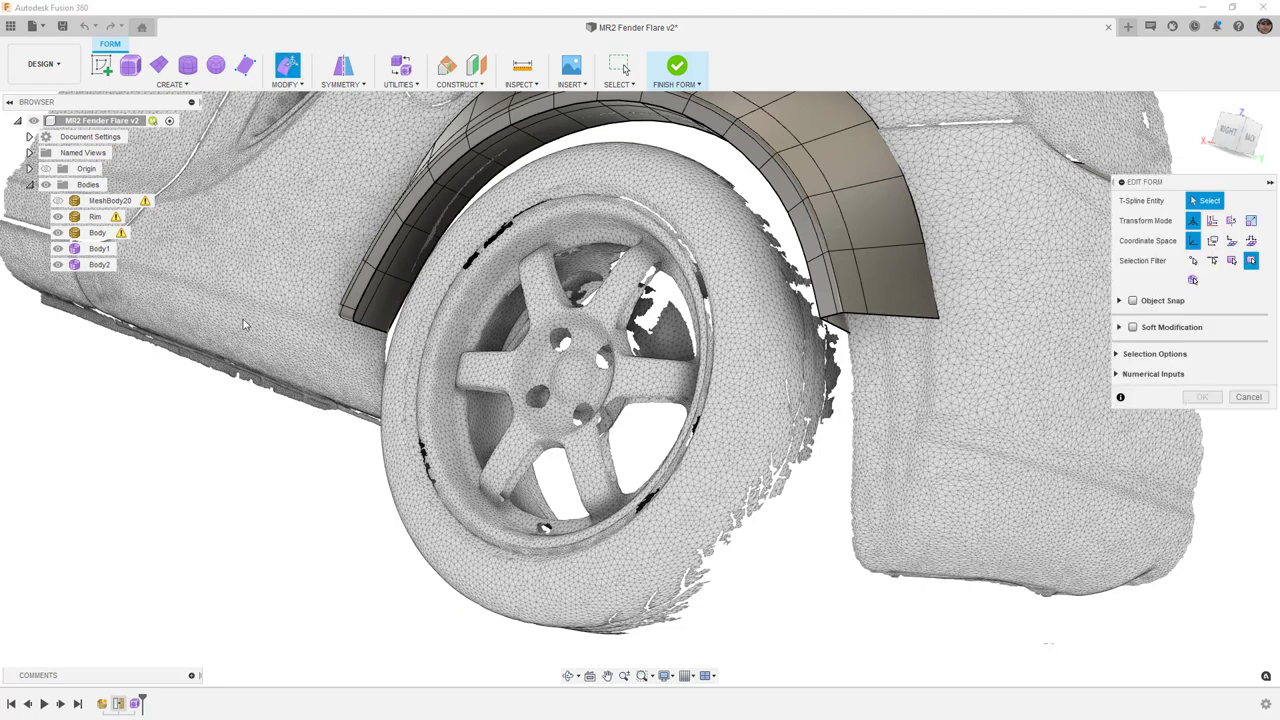
{"action": "left_click", "coordinate": [57, 217]}
{"action": "middle_click_drag", "start_coordinate": [590, 346], "coordinate": [613, 324], "text": "shift"}
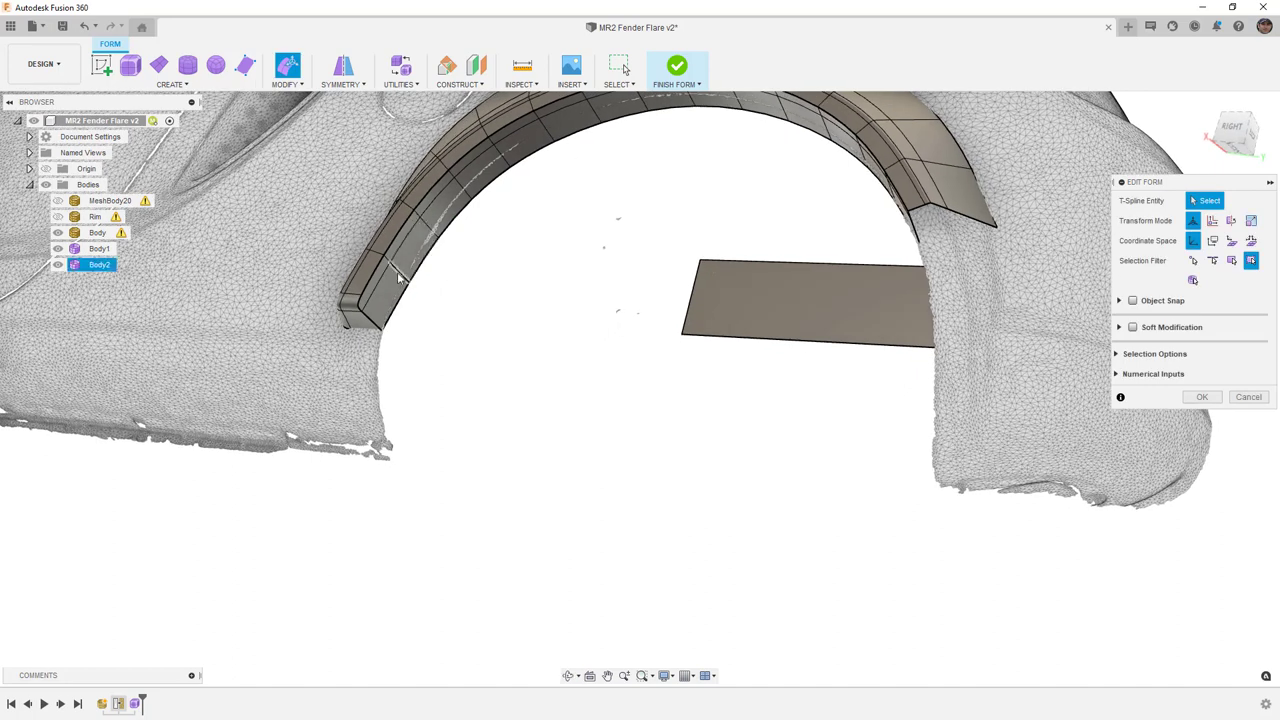
Step: Shorten the ten middle cross edges of the inner wall by scaling them in plane to about 0.156 from a pivot at their outer side
{"action": "left_click", "coordinate": [432, 228]}
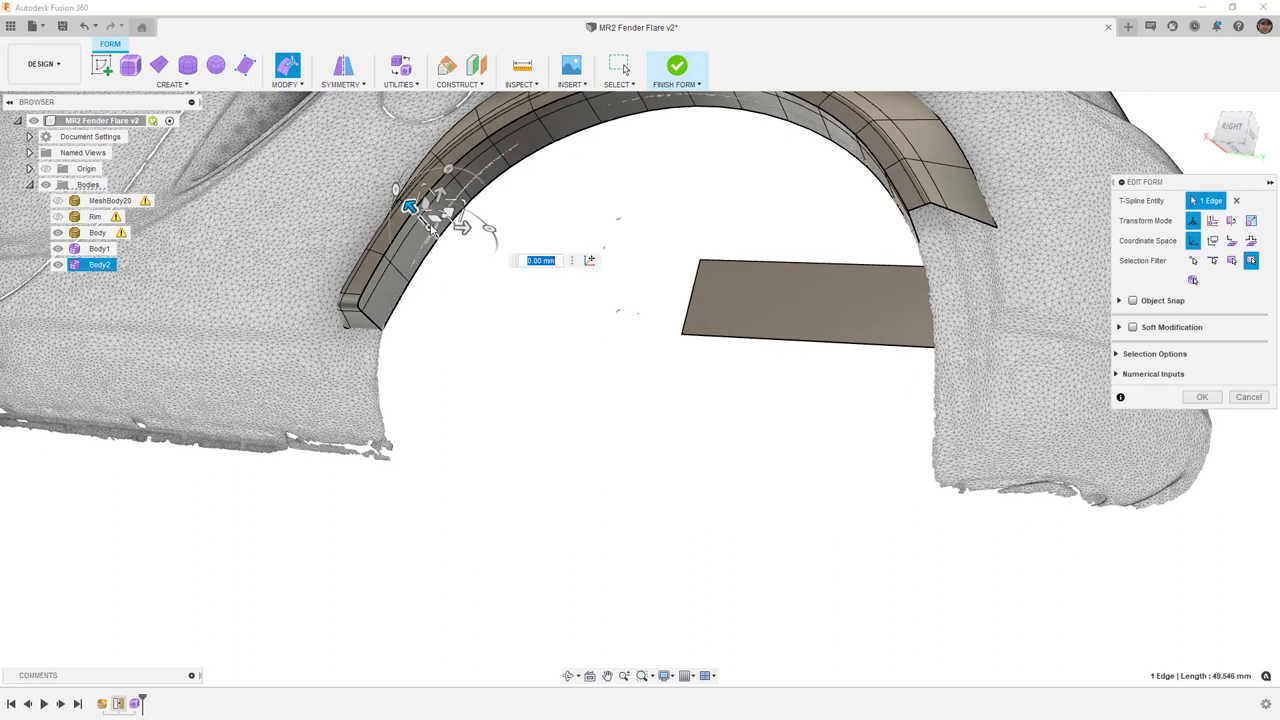
{"action": "left_click", "coordinate": [470, 183], "text": "shift"}
{"action": "left_click", "coordinate": [536, 147], "text": "shift"}
{"action": "left_click", "coordinate": [554, 136], "text": "shift"}
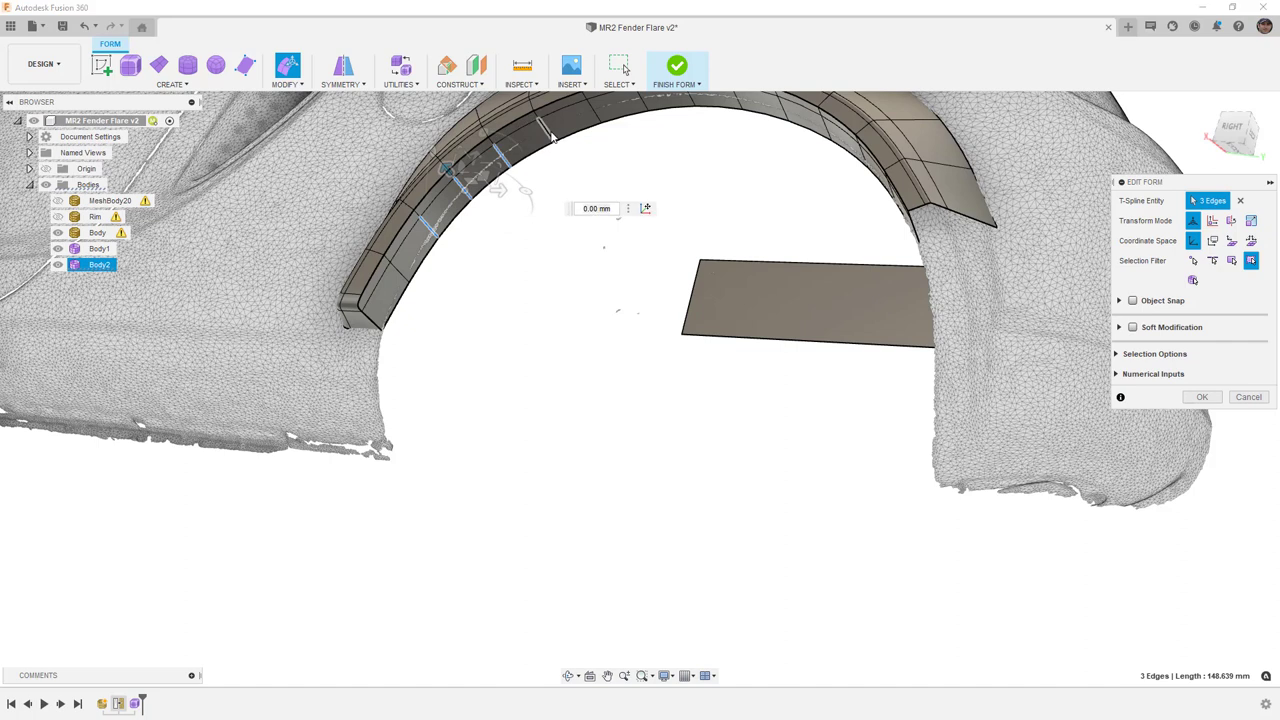
{"action": "left_click", "coordinate": [600, 118], "text": "shift"}
{"action": "left_click", "coordinate": [645, 104], "text": "shift"}
{"action": "left_click", "coordinate": [690, 101], "text": "shift"}
{"action": "left_click", "coordinate": [738, 103], "text": "shift"}
{"action": "left_click", "coordinate": [776, 108], "text": "shift"}
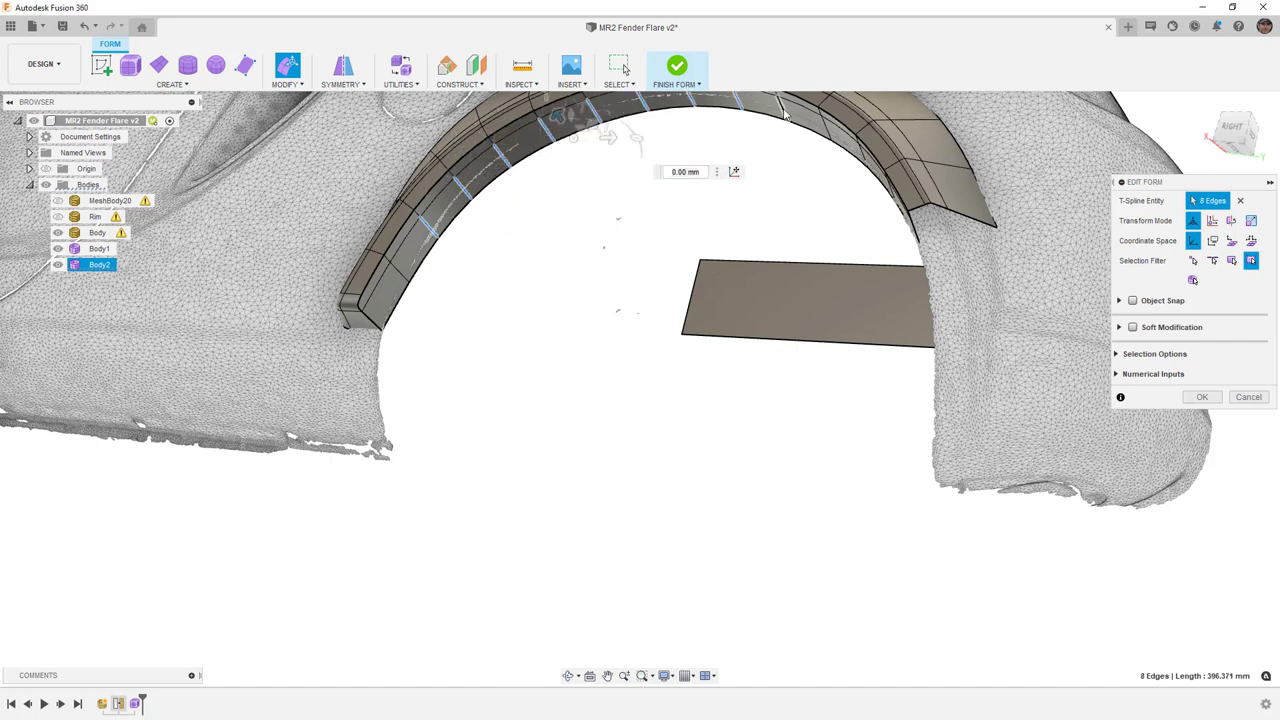
{"action": "left_click", "coordinate": [824, 118], "text": "shift"}
{"action": "middle_click_drag", "start_coordinate": [683, 189], "coordinate": [676, 288]}
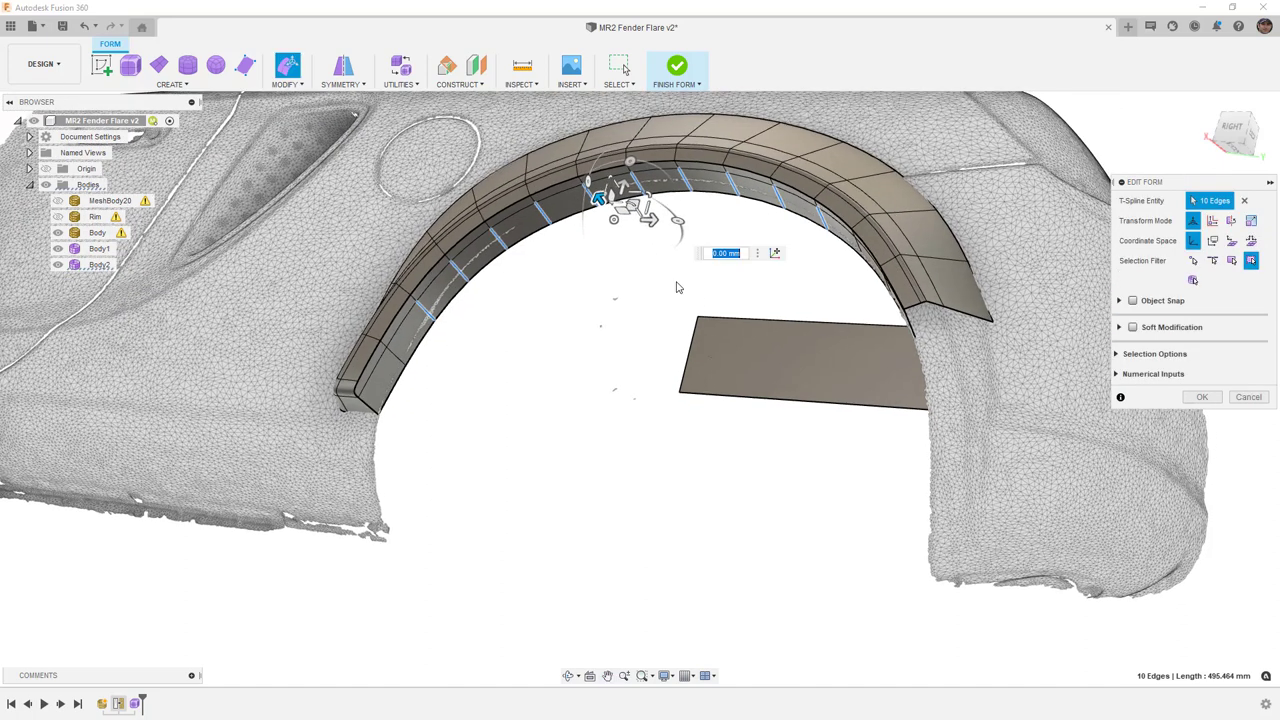
{"action": "left_click", "coordinate": [776, 254]}
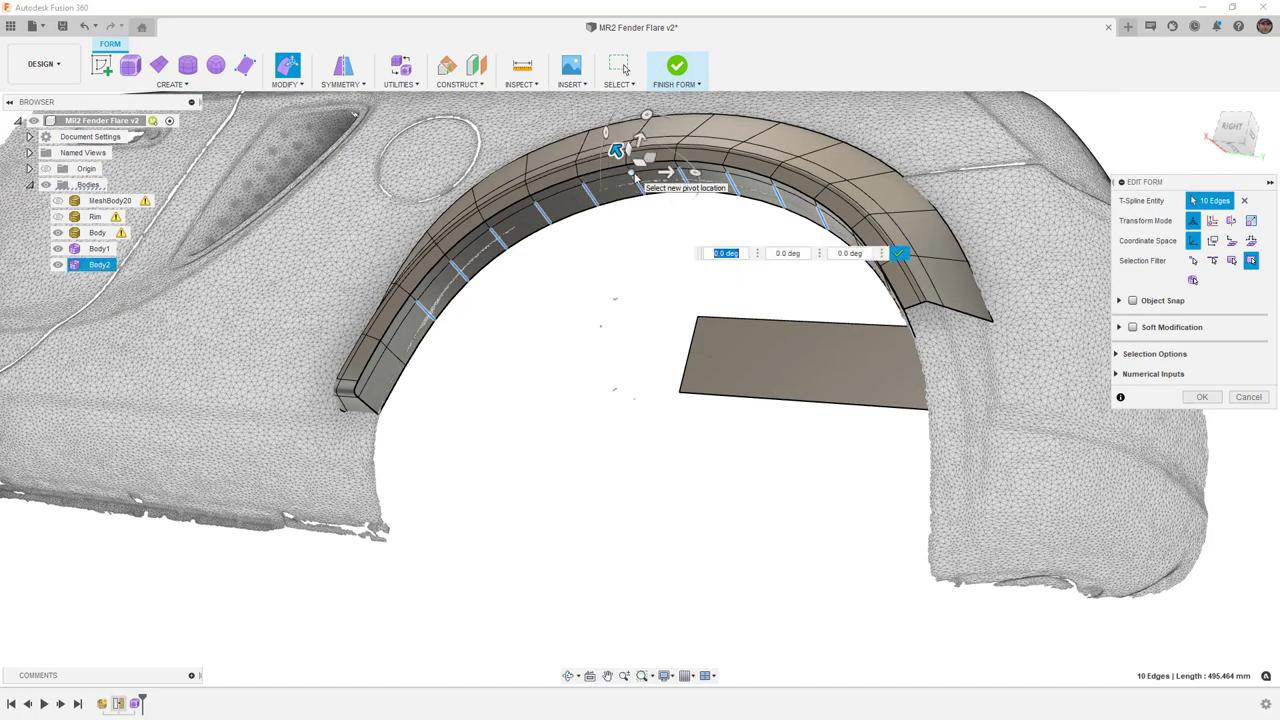
{"action": "left_click", "coordinate": [980, 207]}
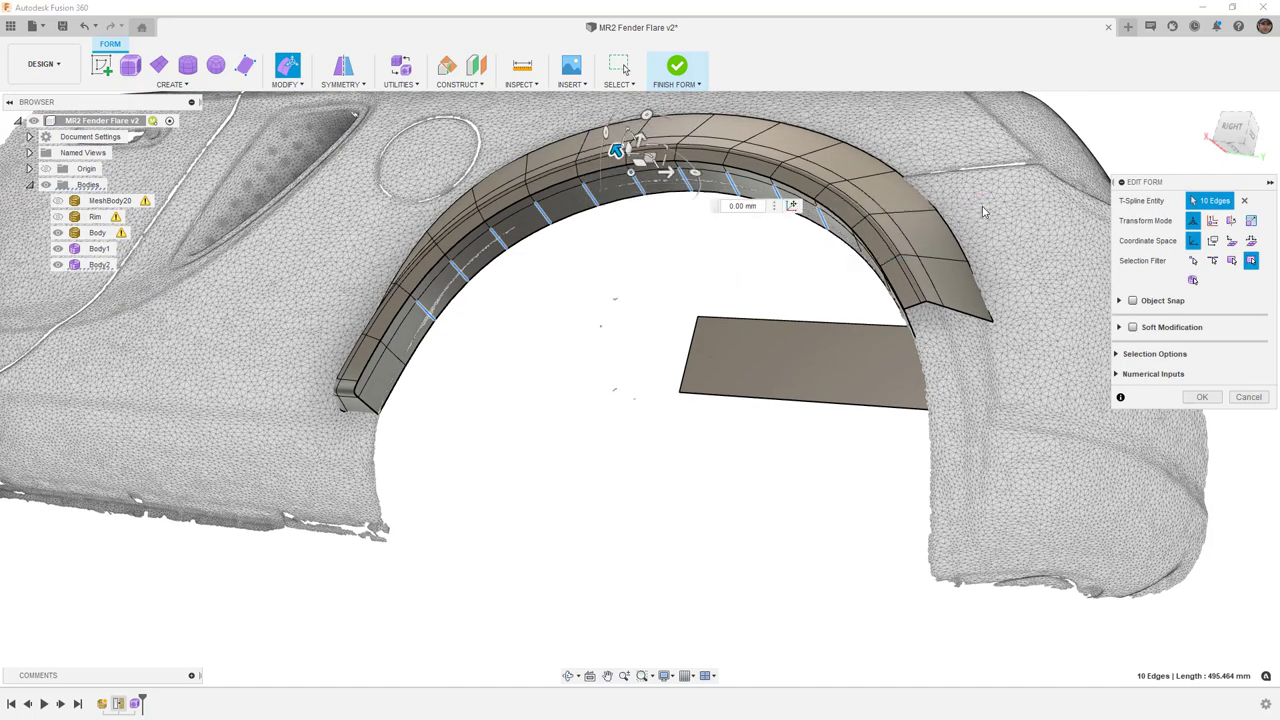
{"action": "left_click_drag", "start_coordinate": [632, 150], "coordinate": [652, 189]}
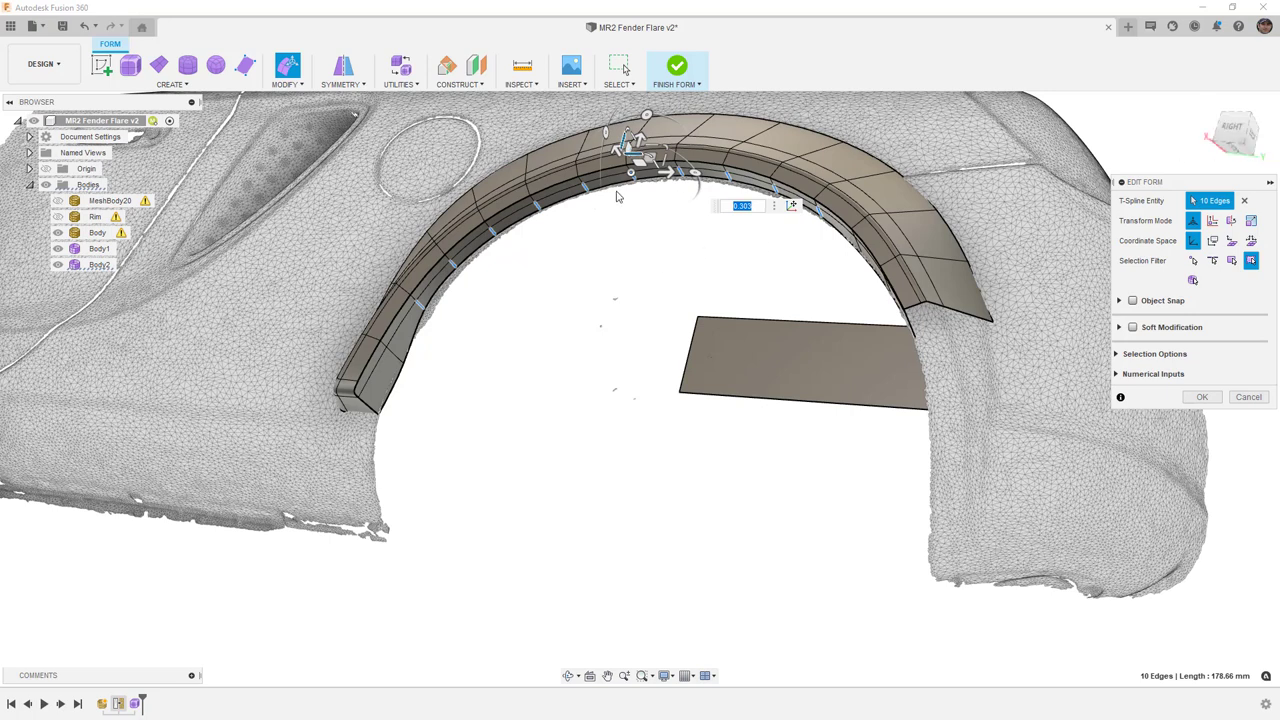
{"action": "scroll", "coordinate": [672, 190], "scroll_direction": "up", "scroll_amount": 3}
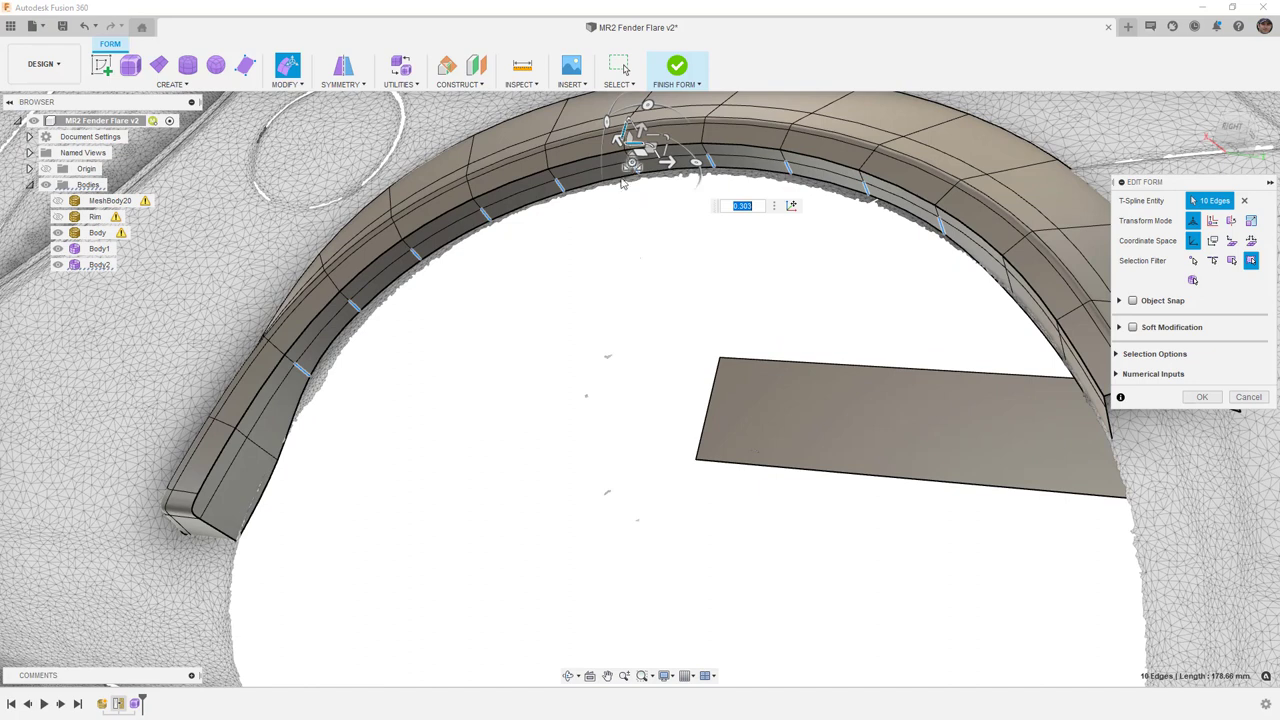
{"action": "left_click_drag", "start_coordinate": [634, 146], "coordinate": [642, 163]}
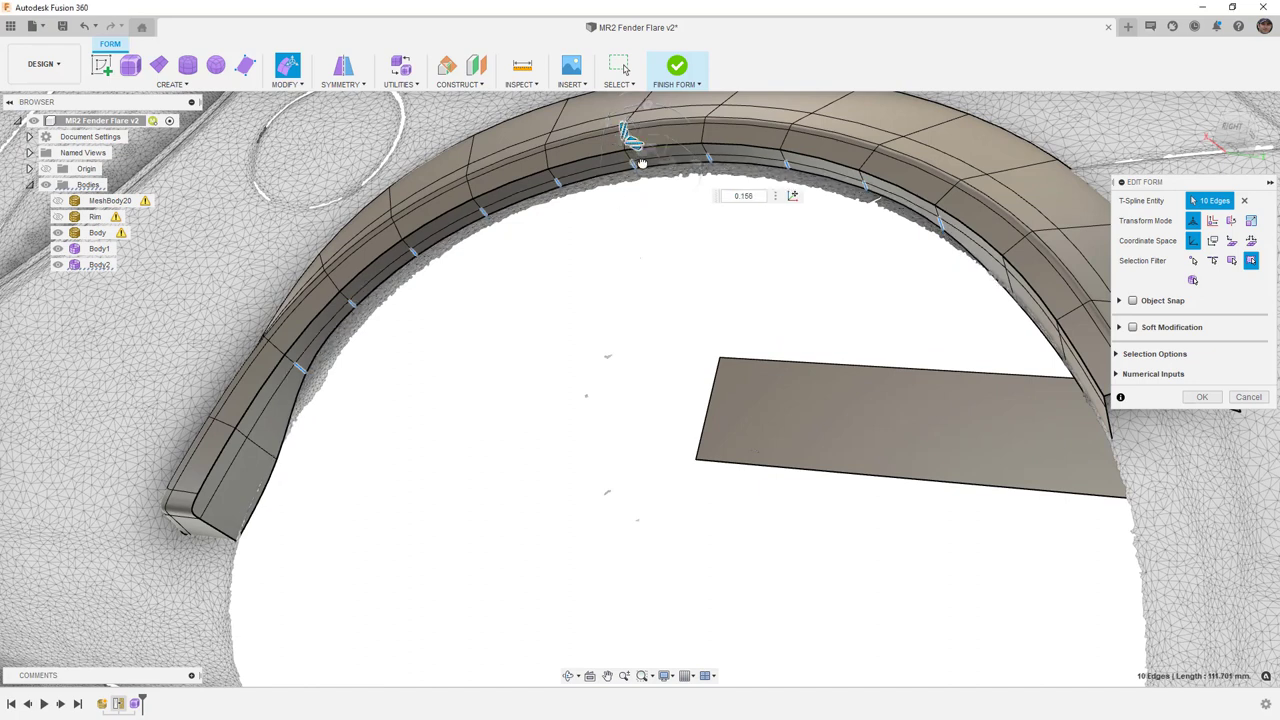
Step: Scale the inner wall's cross edge nearest the closed end to about 0.33, with the pivot at its outer endpoint
{"action": "left_click", "coordinate": [250, 468]}
{"action": "middle_click_drag", "start_coordinate": [357, 453], "coordinate": [314, 457], "text": "shift"}
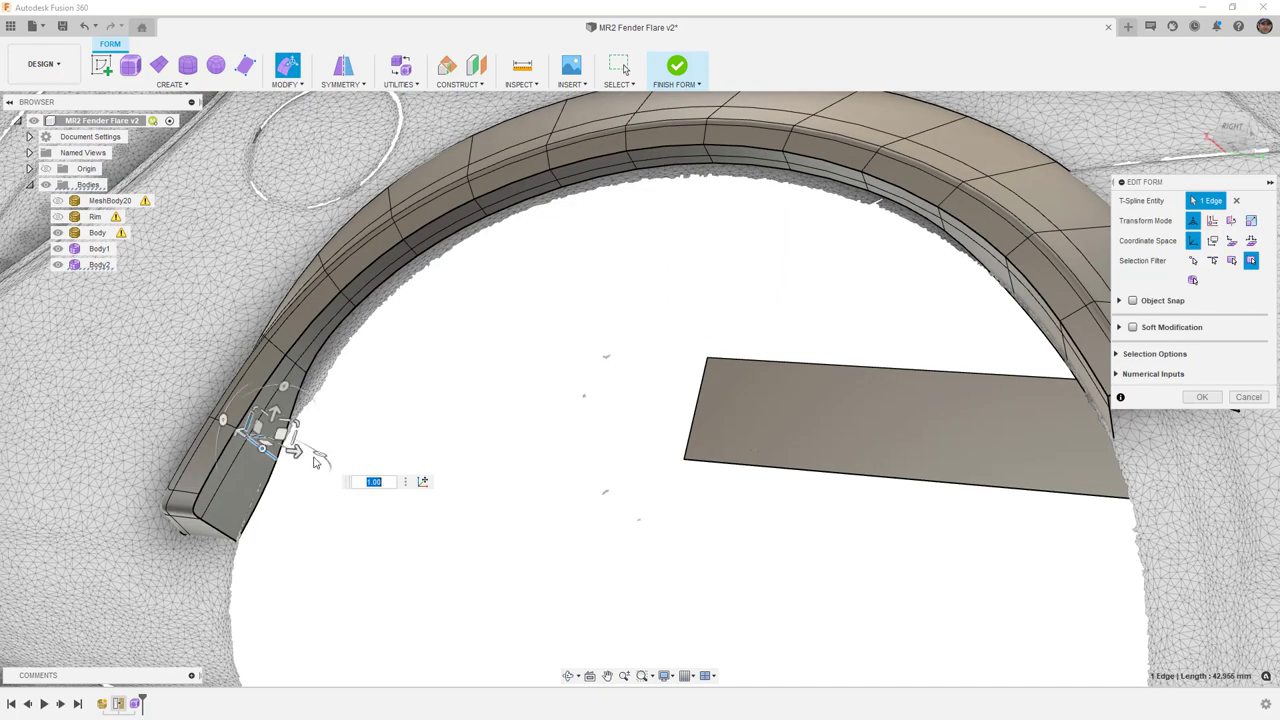
{"action": "left_click", "coordinate": [422, 481]}
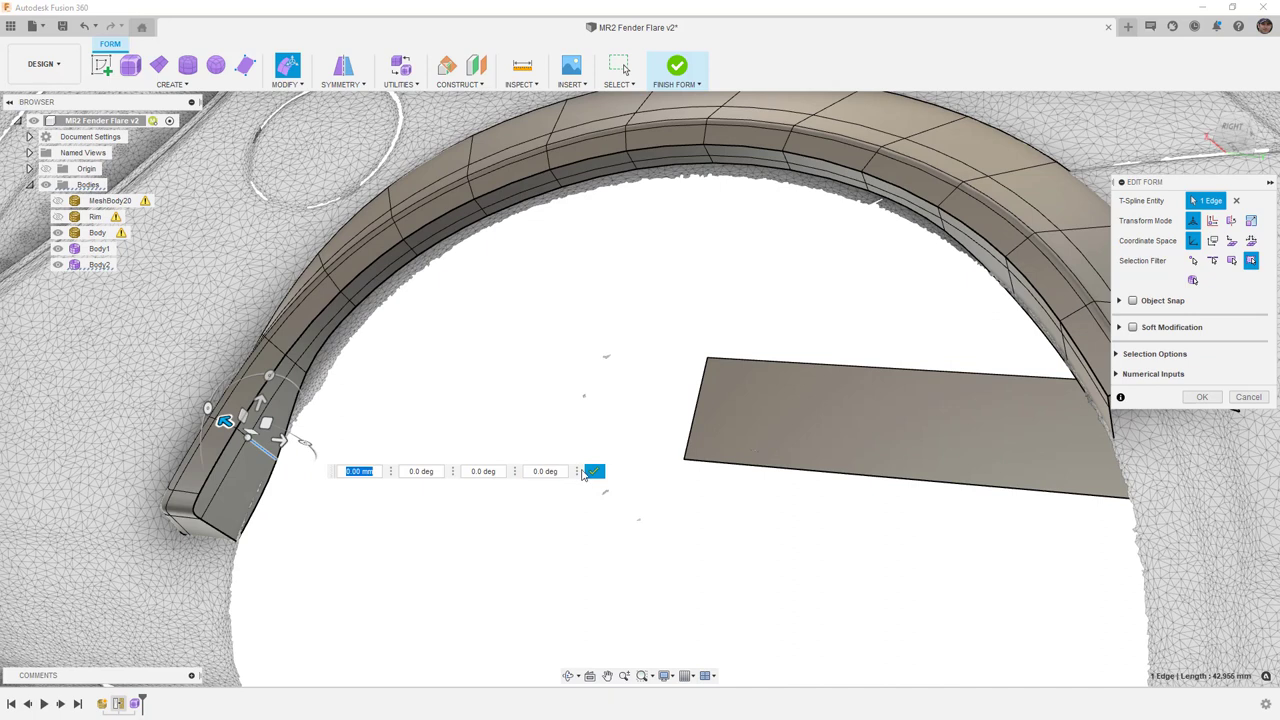
{"action": "left_click", "coordinate": [594, 471]}
{"action": "scroll", "coordinate": [285, 465], "scroll_direction": "up", "scroll_amount": 2}
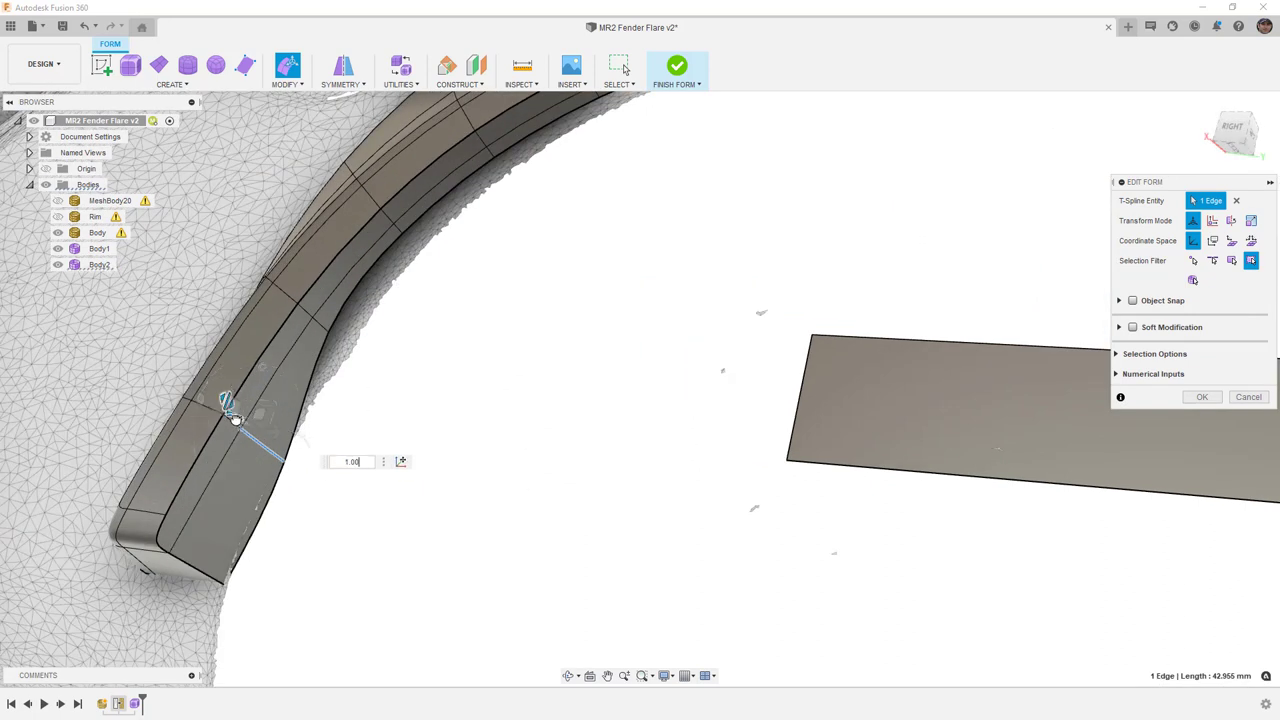
{"action": "left_click", "coordinate": [245, 428]}
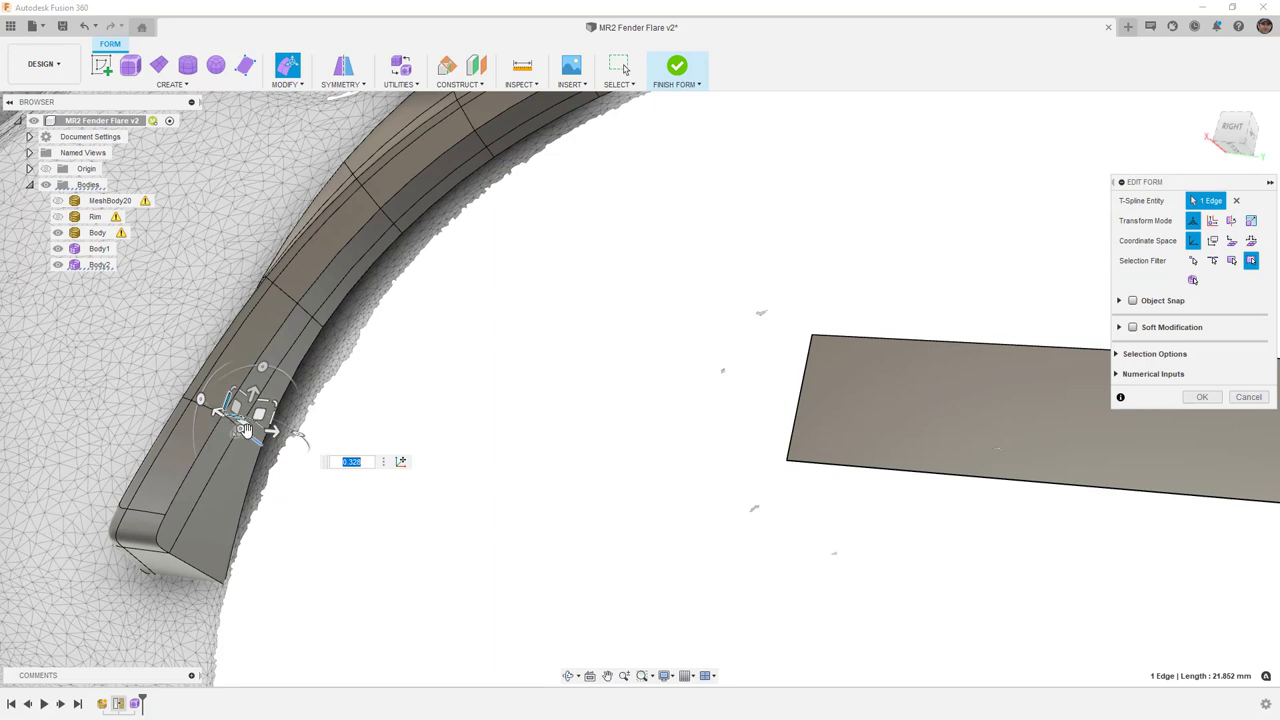
Step: Scale the next unshortened inner-wall cross edge toward the open end to about 0.43 from its outer endpoint
{"action": "scroll", "coordinate": [240, 430], "scroll_direction": "down", "scroll_amount": 4}
{"action": "middle_click_drag", "start_coordinate": [371, 477], "coordinate": [617, 414], "text": "shift"}
{"action": "scroll", "coordinate": [628, 419], "scroll_direction": "up", "scroll_amount": 4}
{"action": "left_click", "coordinate": [628, 420]}
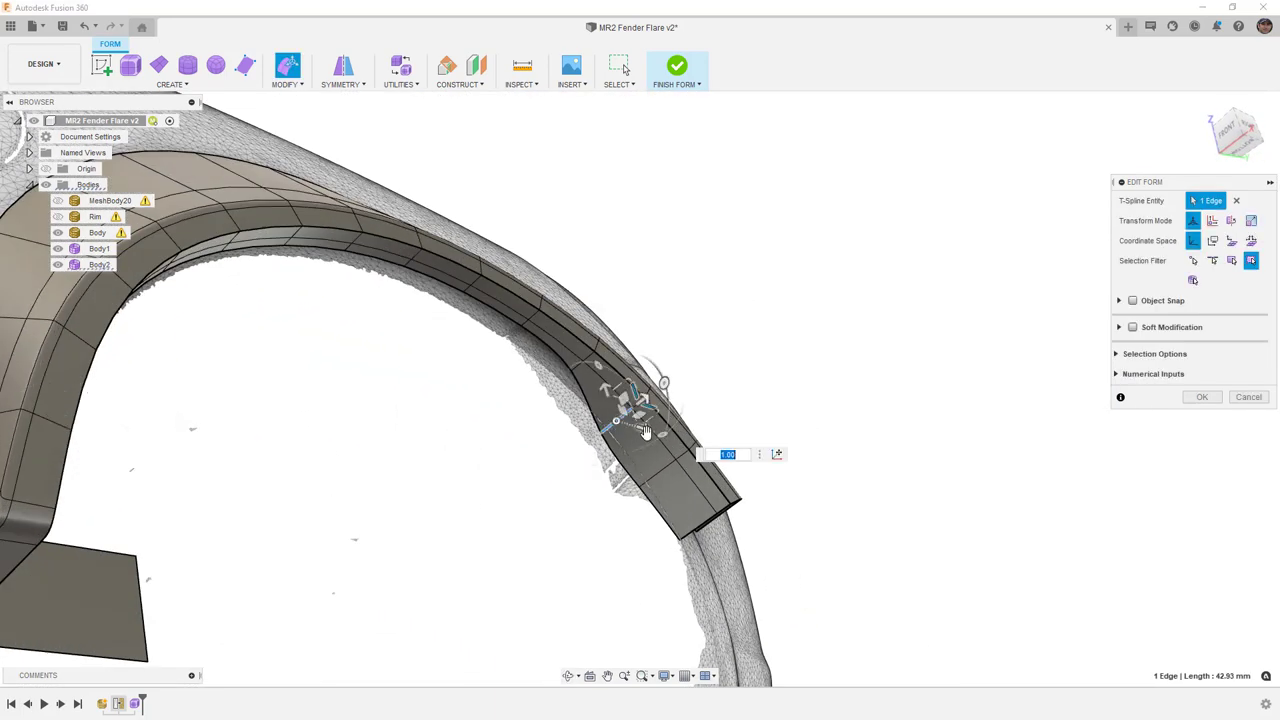
{"action": "scroll", "coordinate": [628, 416], "scroll_direction": "up", "scroll_amount": 2}
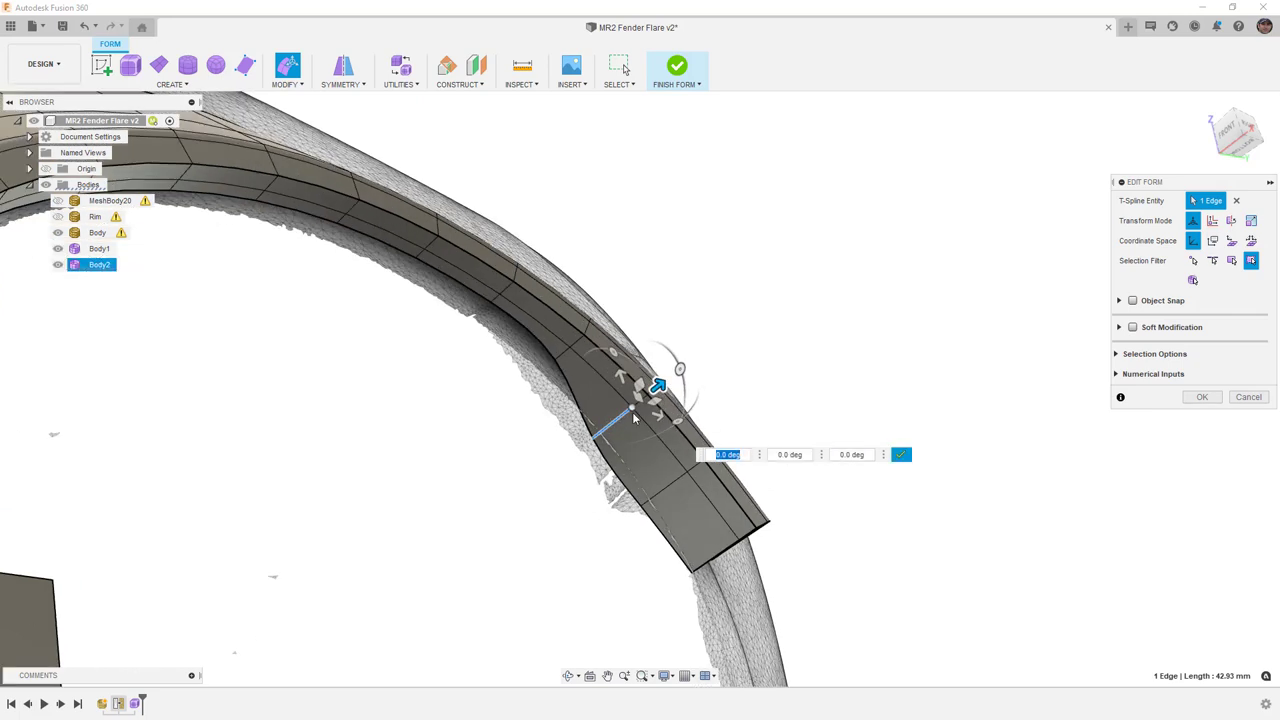
{"action": "left_click", "coordinate": [982, 446]}
{"action": "middle_click_drag", "start_coordinate": [723, 403], "coordinate": [663, 380], "text": "shift"}
{"action": "left_click_drag", "start_coordinate": [667, 390], "coordinate": [637, 397]}
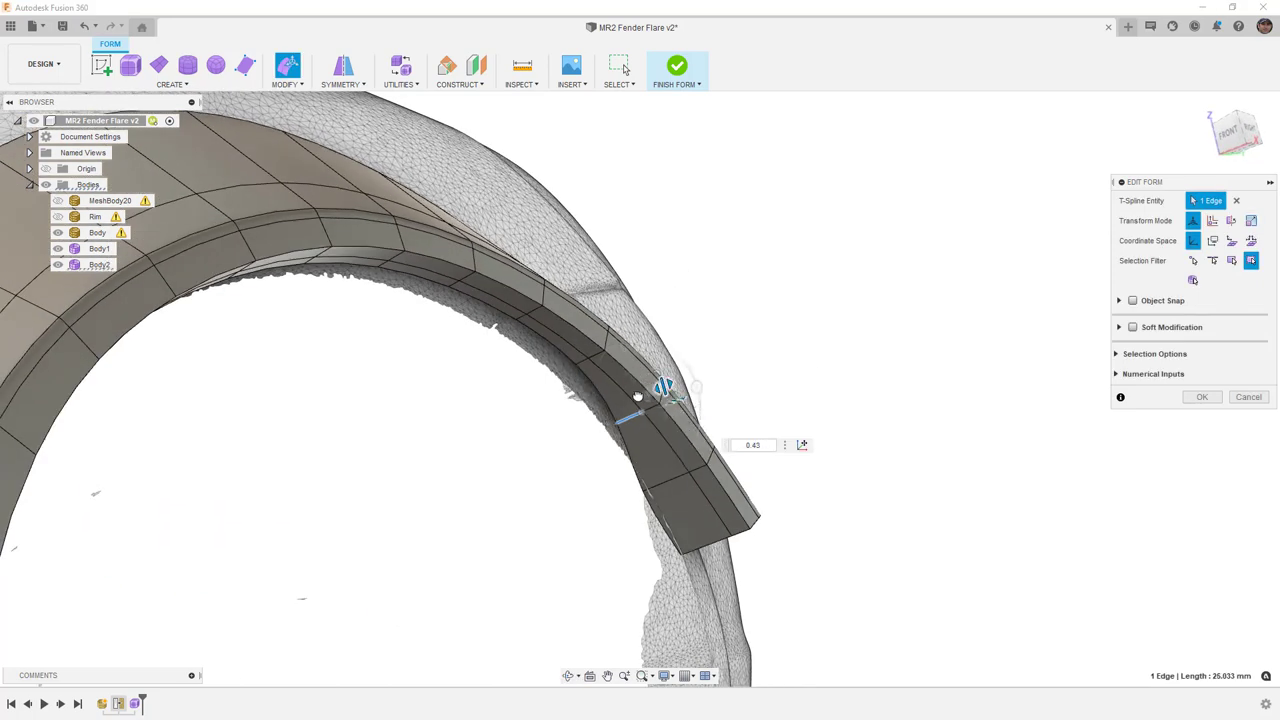
Step: Shorten the last cross edge before the open end by scaling it from its outer endpoint, and accept the form edits
{"action": "left_click", "coordinate": [668, 482]}
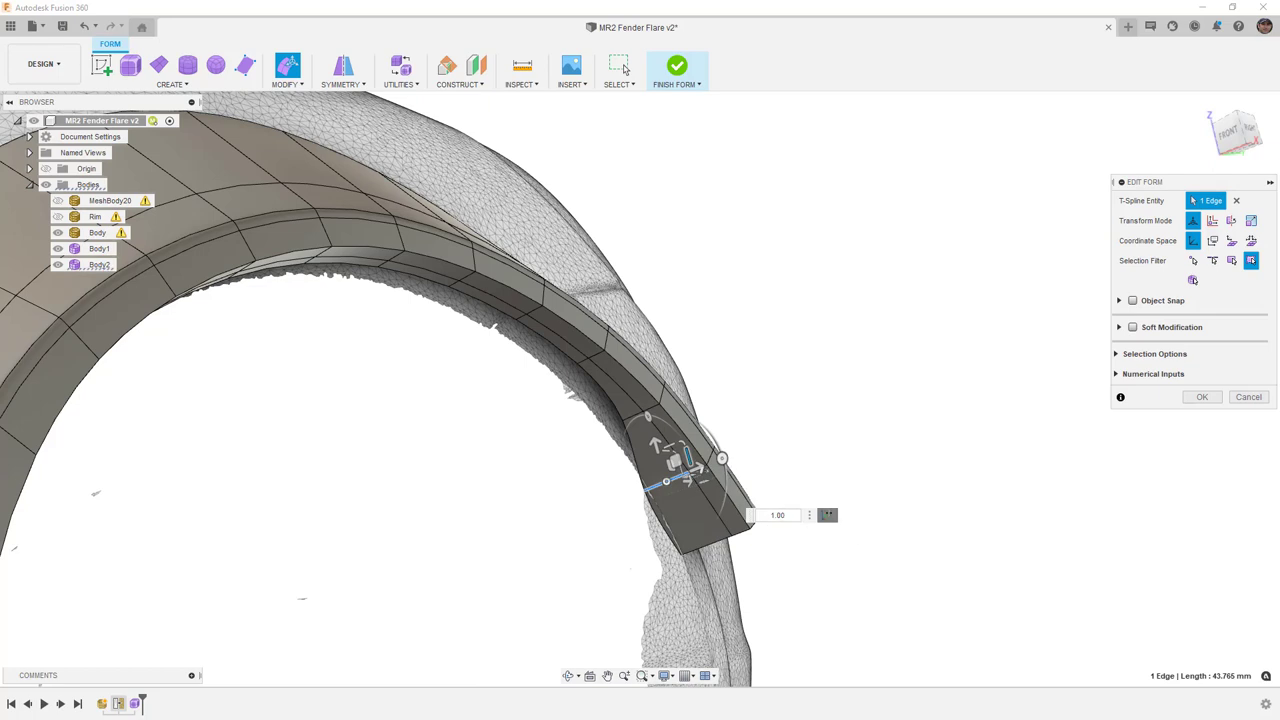
{"action": "left_click", "coordinate": [826, 515]}
{"action": "left_click", "coordinate": [951, 516]}
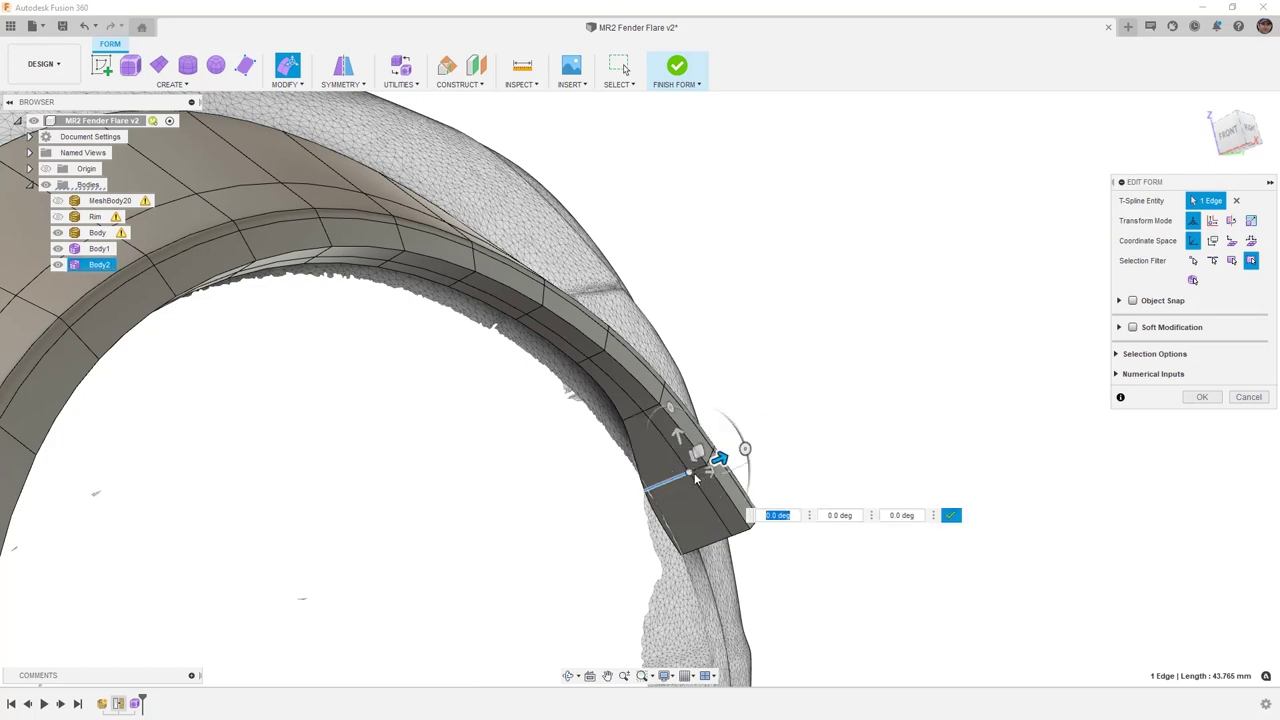
{"action": "left_click", "coordinate": [694, 472]}
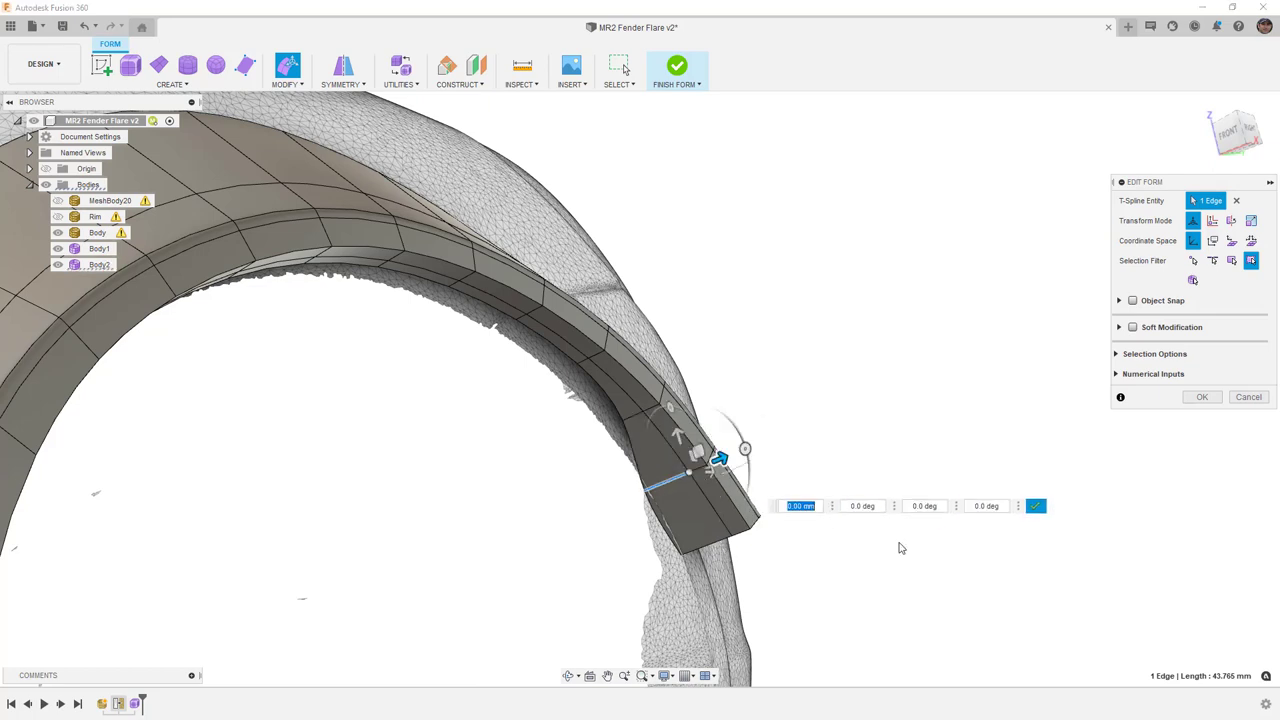
{"action": "left_click", "coordinate": [1036, 508]}
{"action": "middle_click_drag", "start_coordinate": [691, 508], "coordinate": [728, 505], "text": "shift"}
{"action": "left_click_drag", "start_coordinate": [704, 440], "coordinate": [679, 461]}
{"action": "middle_click_drag", "start_coordinate": [679, 461], "coordinate": [636, 505], "text": "shift"}
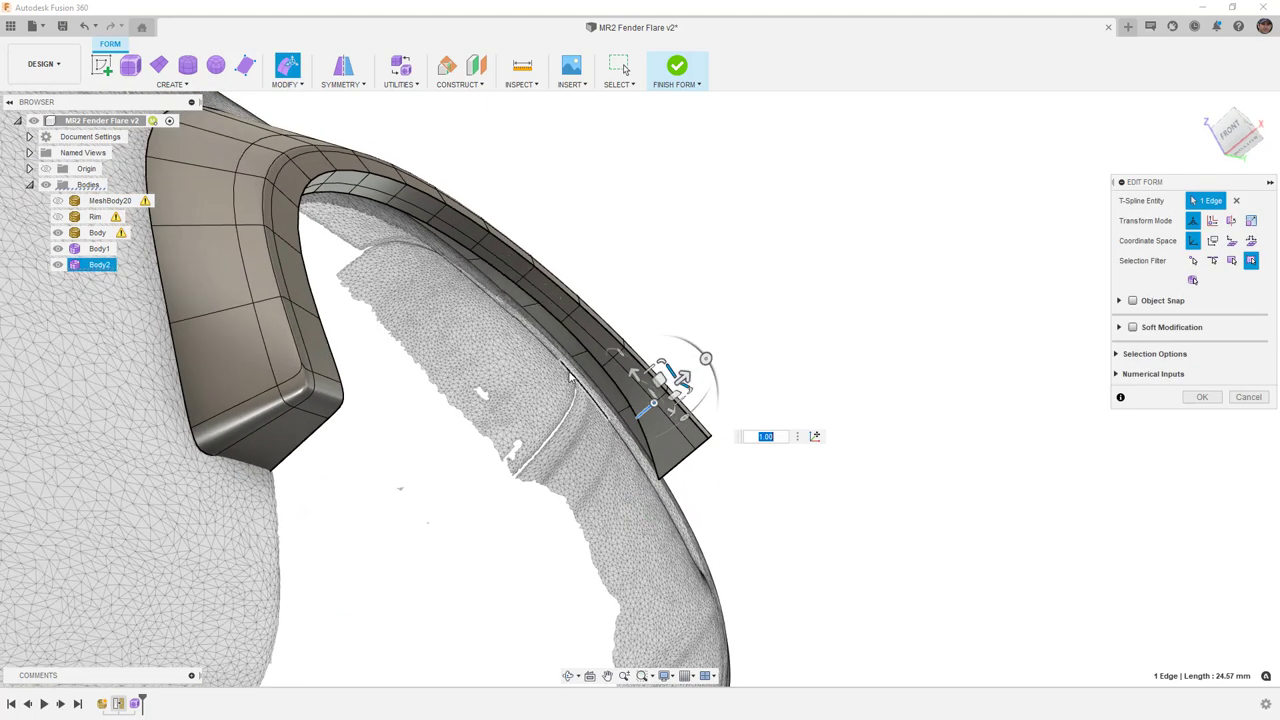
{"action": "middle_click_drag", "start_coordinate": [570, 380], "coordinate": [898, 430], "text": "shift"}
{"action": "left_click", "coordinate": [1190, 398]}
Step: Examine the trimmed flare from the right side view, with visible edges turned off and back on
{"action": "scroll", "coordinate": [687, 398], "scroll_direction": "down", "scroll_amount": 2}
{"action": "middle_click_drag", "start_coordinate": [690, 409], "coordinate": [657, 430], "text": "shift"}
{"action": "left_click", "coordinate": [1243, 133]}
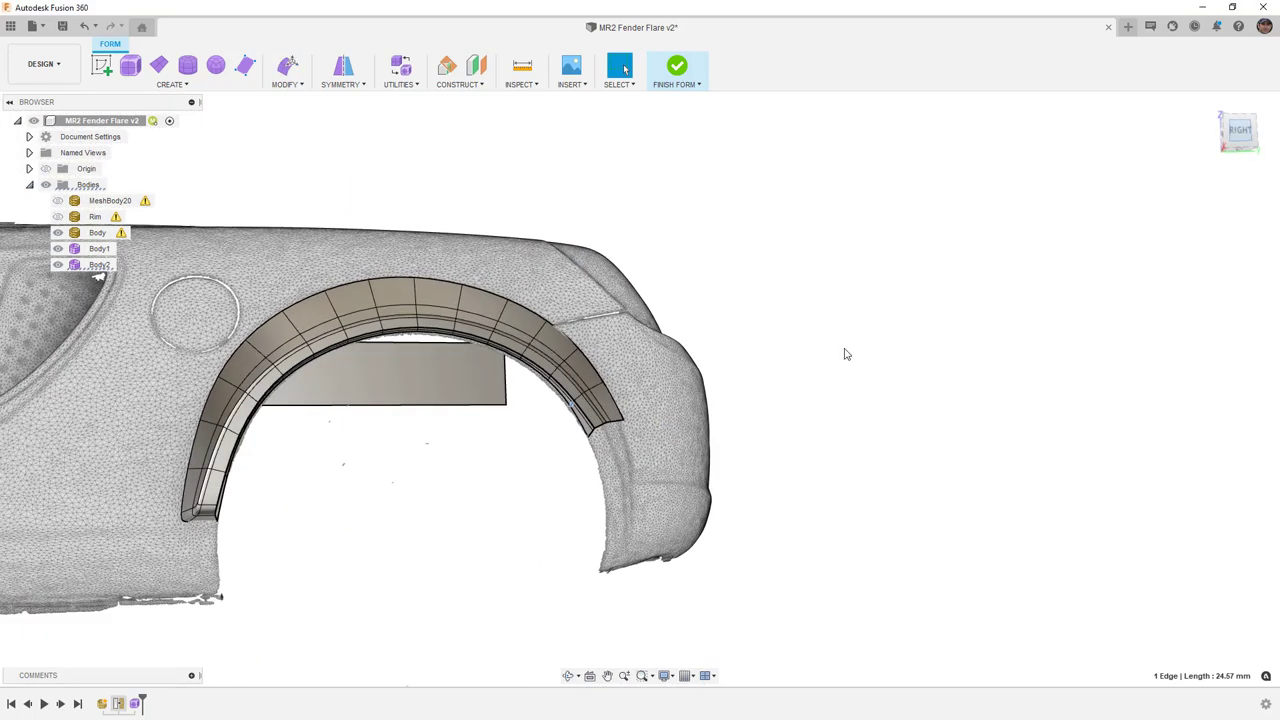
{"action": "scroll", "coordinate": [754, 417], "scroll_direction": "down", "scroll_amount": 3}
{"action": "scroll", "coordinate": [745, 420], "scroll_direction": "down", "scroll_amount": 2}
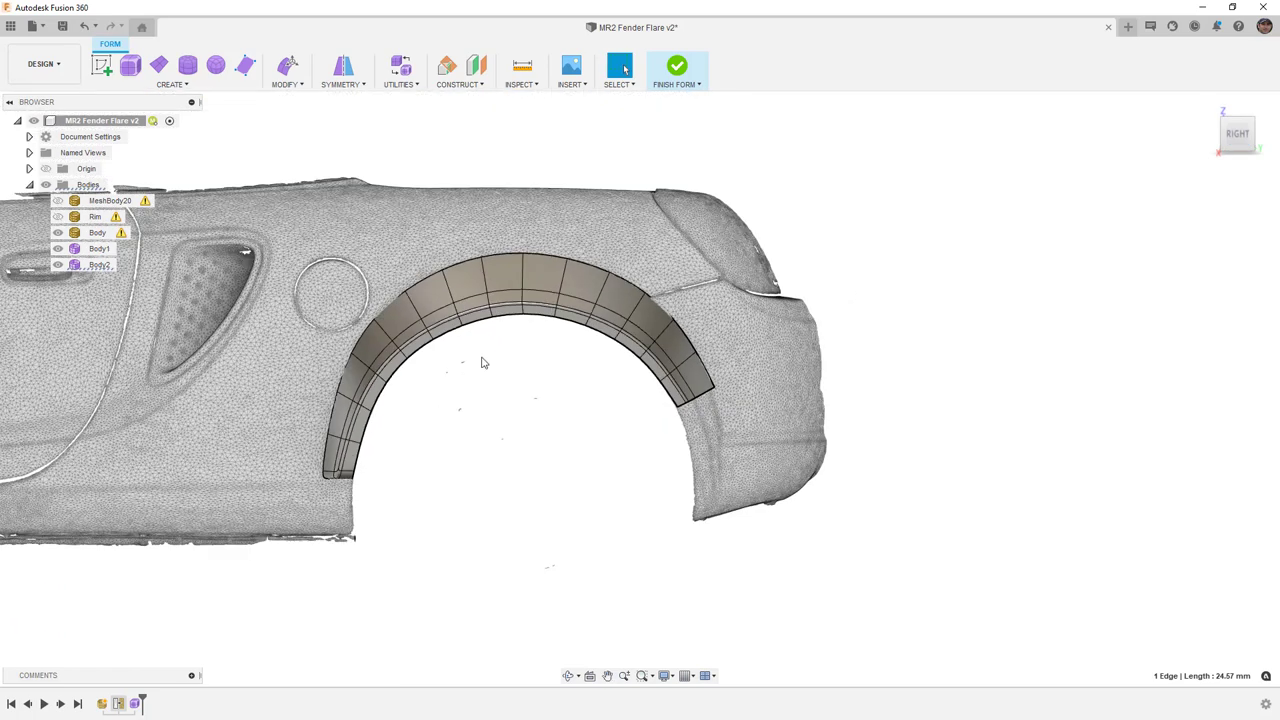
{"action": "key", "text": "ctrl+4"}
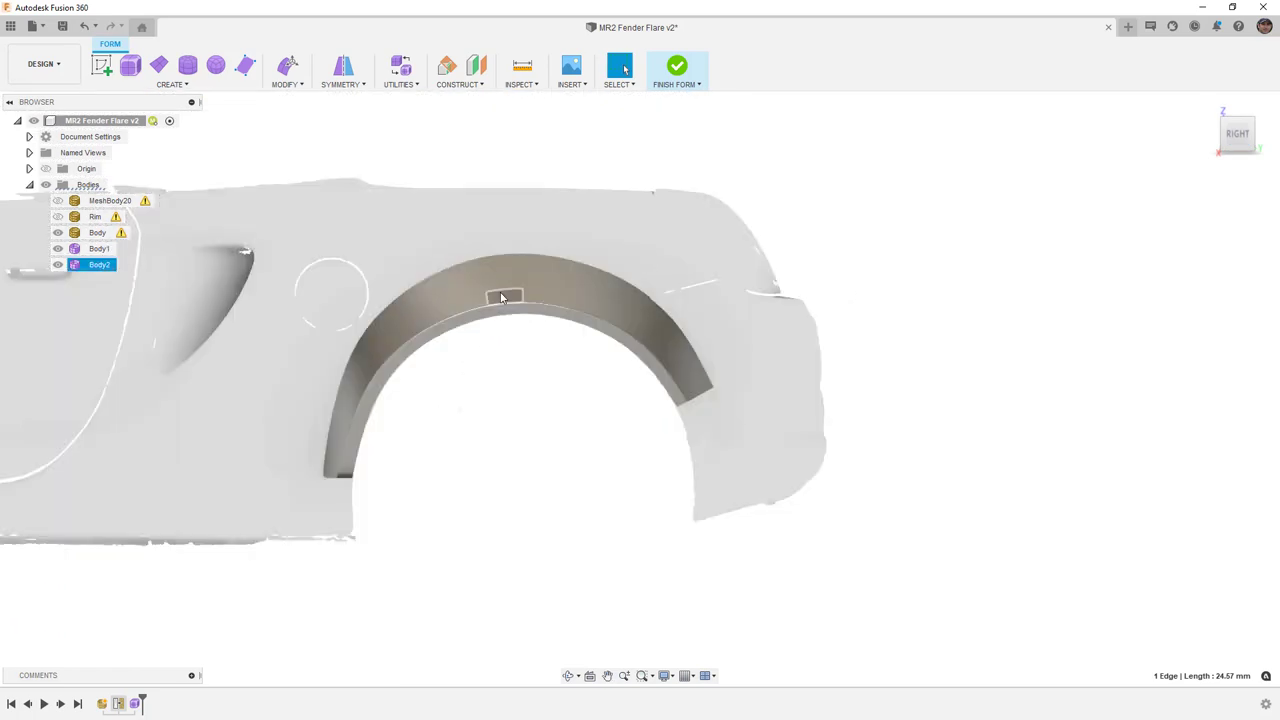
{"action": "key", "text": "ctrl+6"}
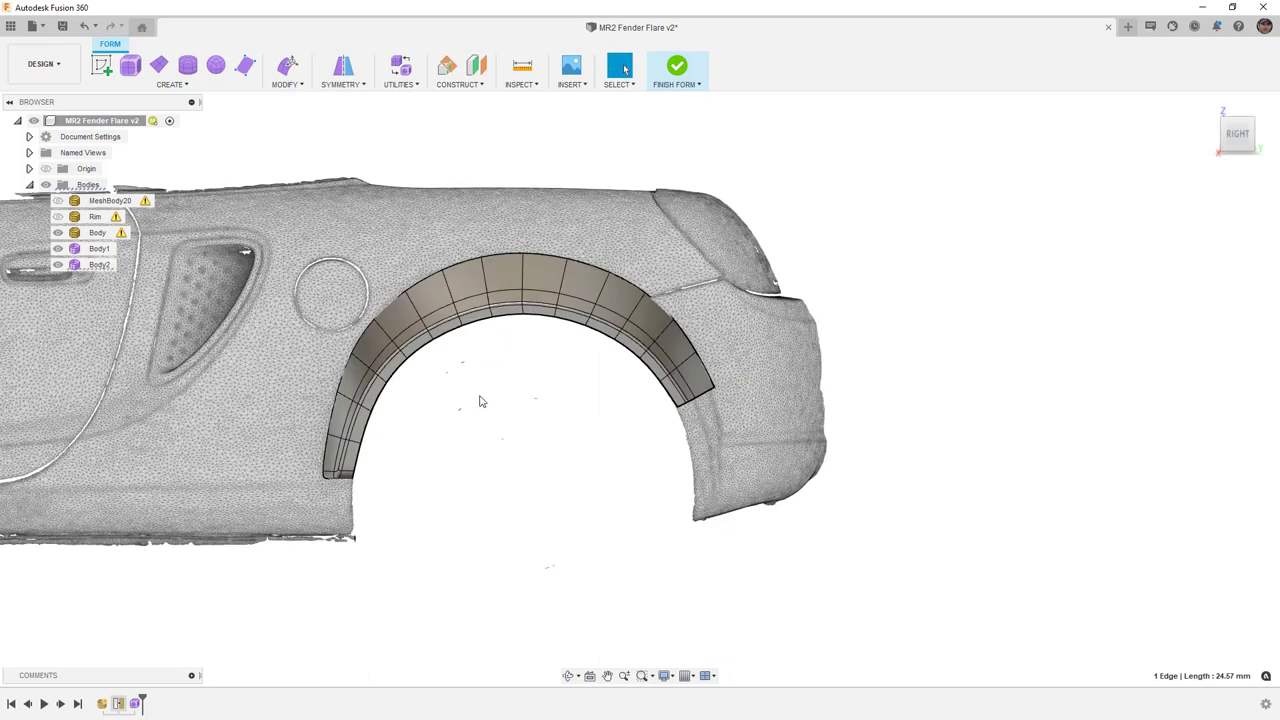
Step: Highlight the Body mesh briefly, clear the selection, and save the design as a new version
{"action": "left_click", "coordinate": [547, 568]}
{"action": "left_click", "coordinate": [98, 233]}
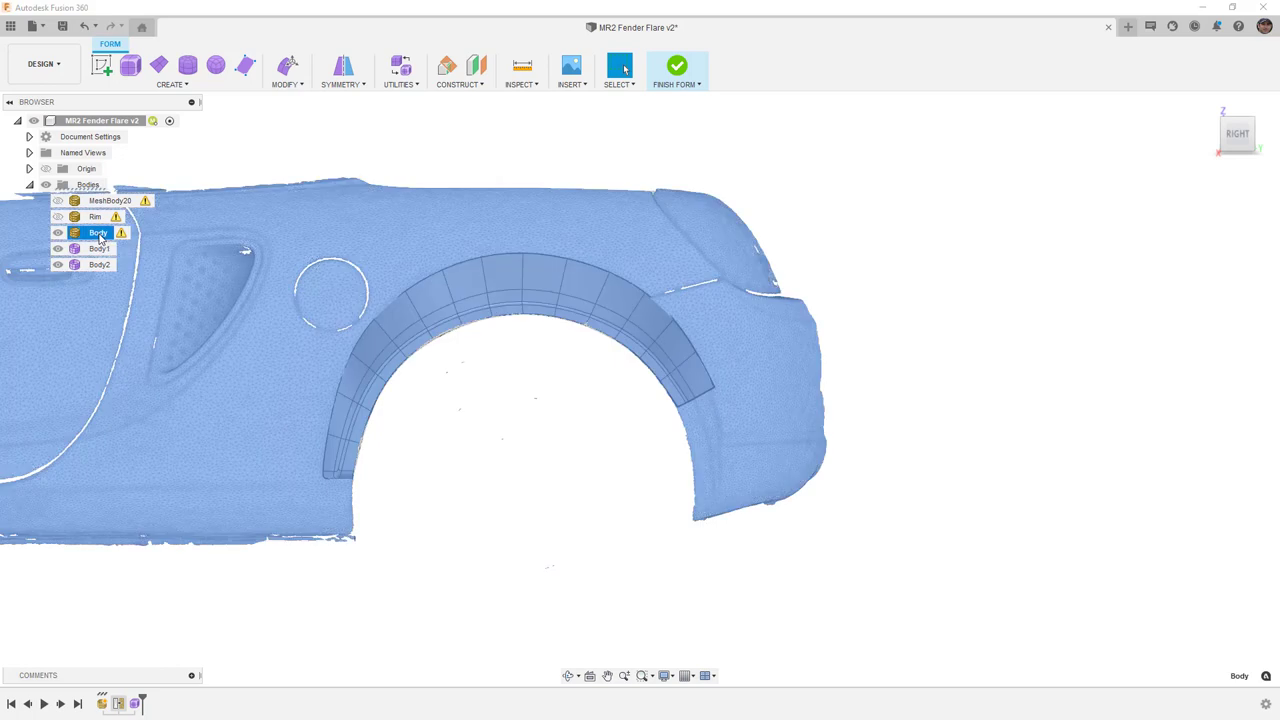
{"action": "left_click", "coordinate": [514, 415]}
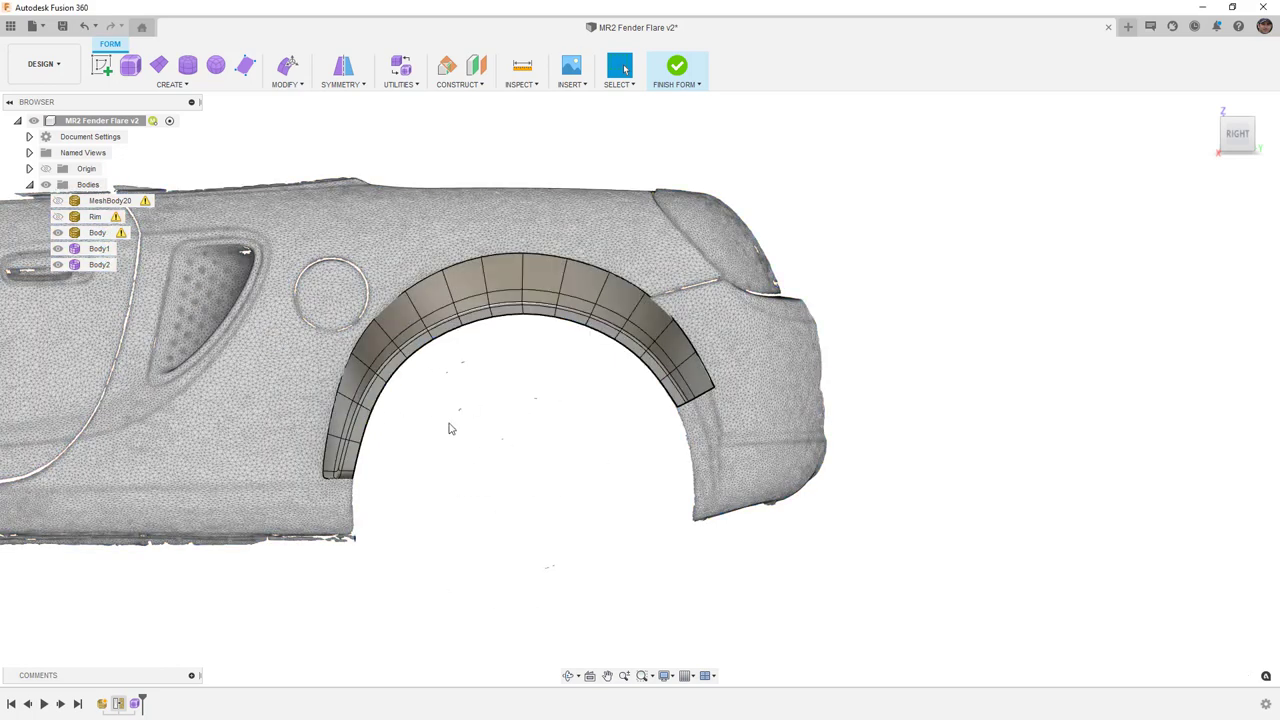
{"action": "key", "text": "ctrl+s"}
{"action": "key", "text": "Return"}
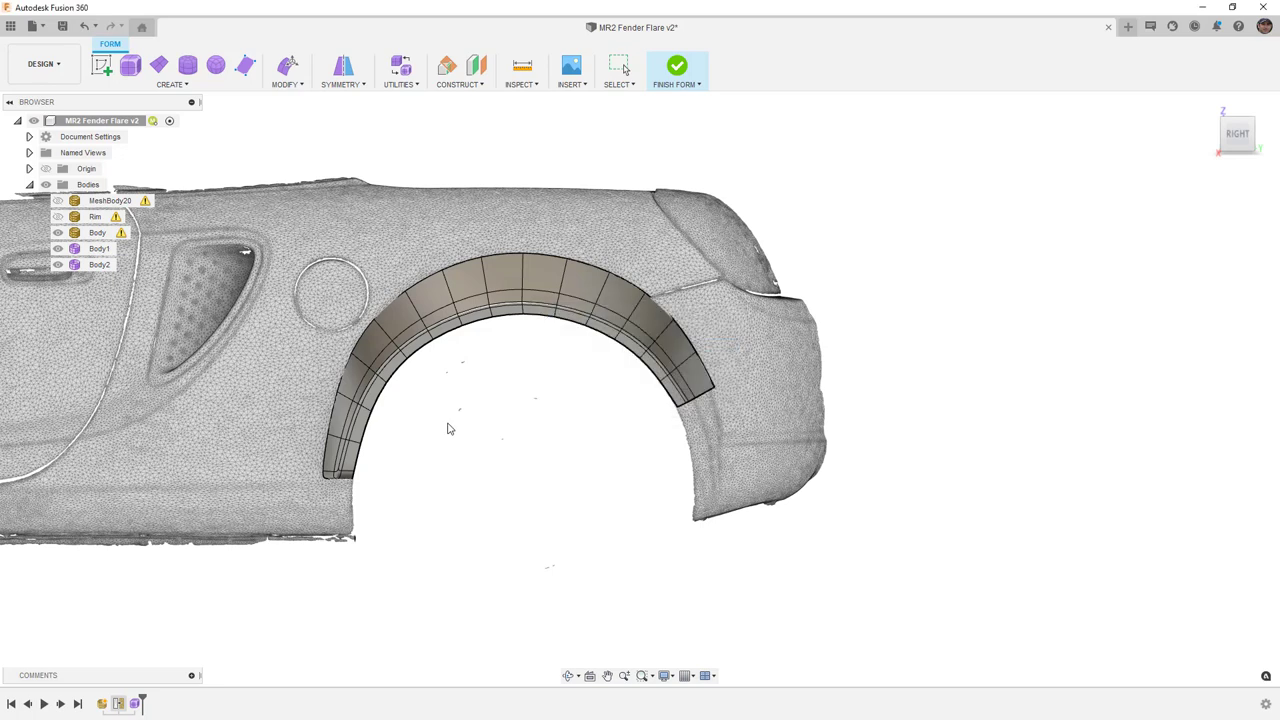
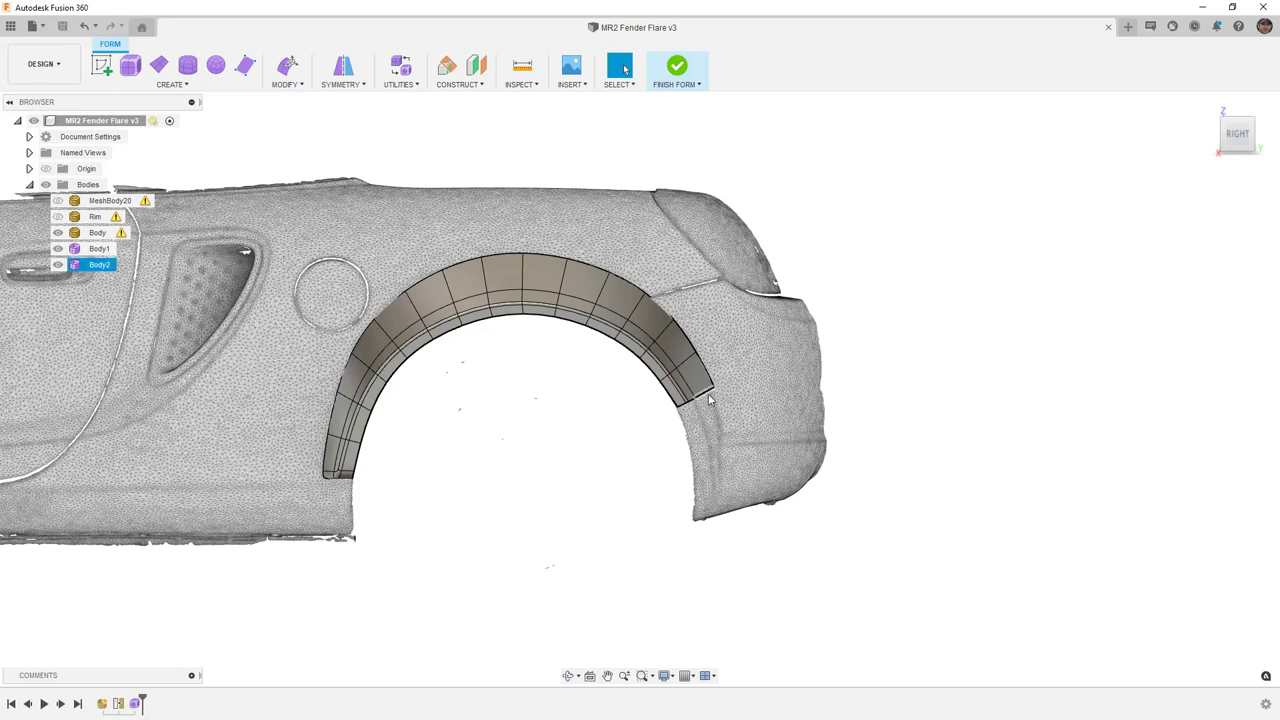
Step: Examine the flare's open end from the right side and from below
{"action": "scroll", "coordinate": [675, 408], "scroll_direction": "up", "scroll_amount": 4}
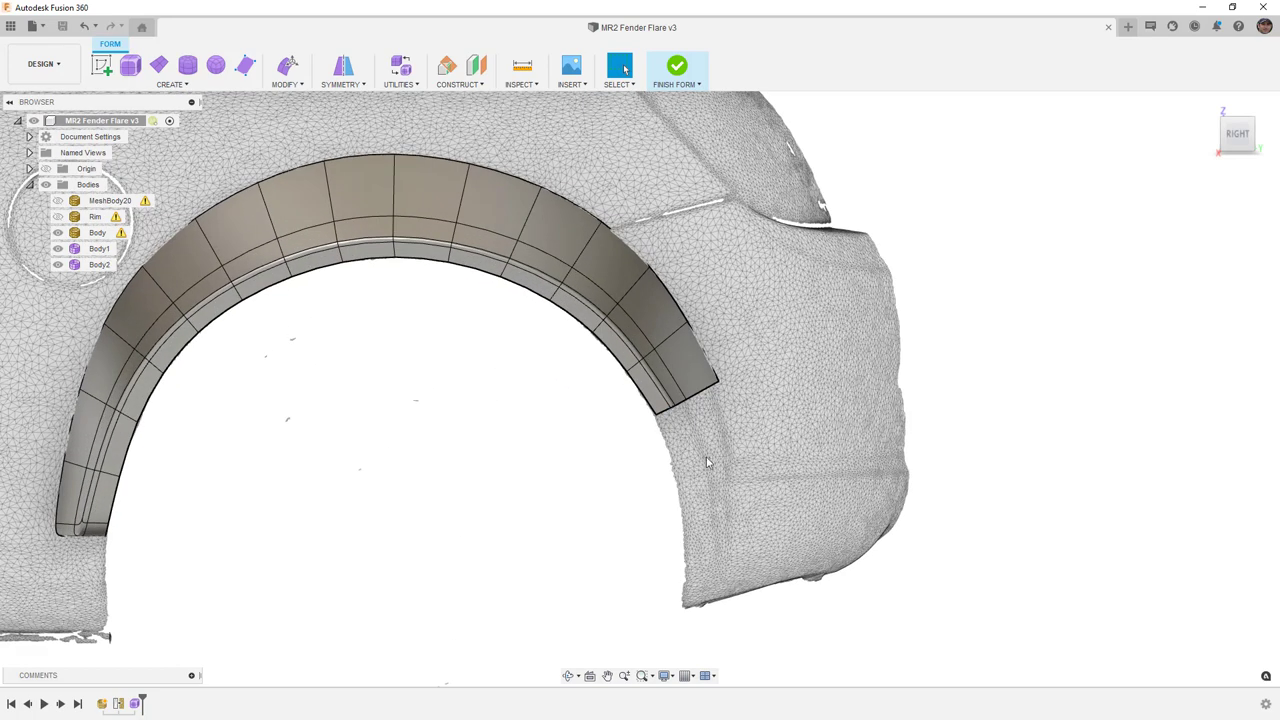
{"action": "scroll", "coordinate": [675, 410], "scroll_direction": "down", "scroll_amount": 3}
{"action": "left_click", "coordinate": [686, 381]}
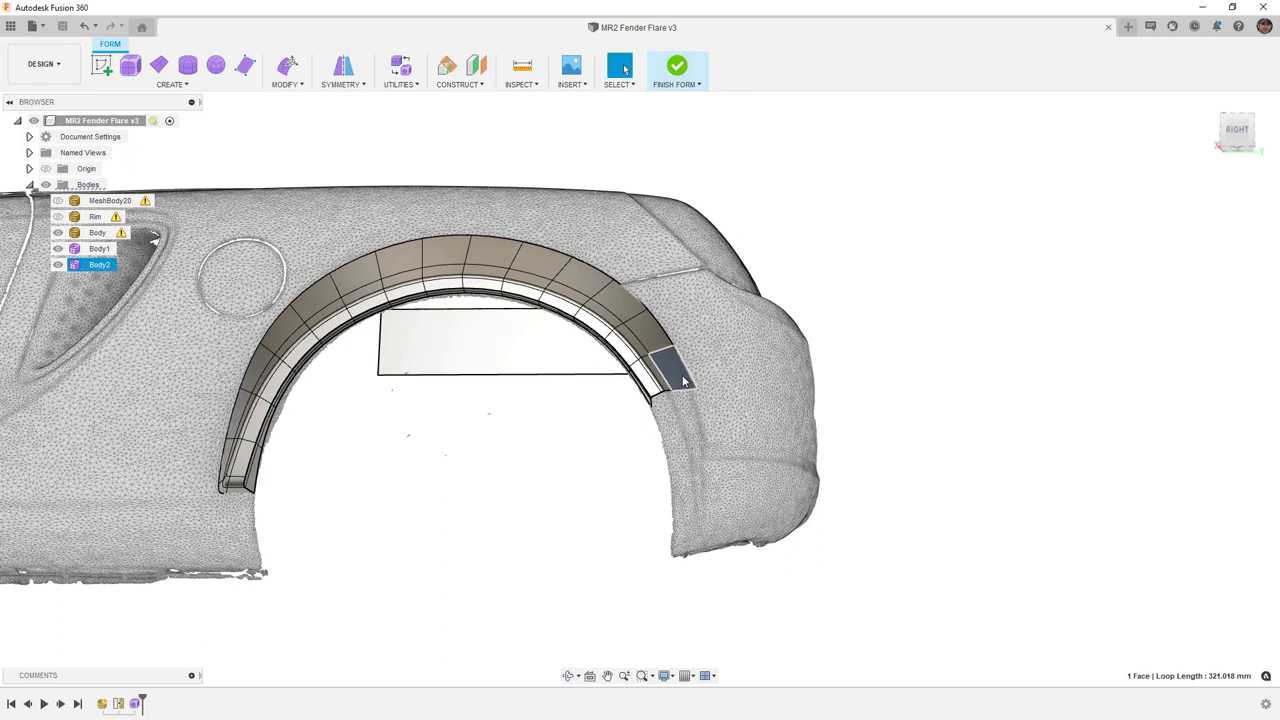
{"action": "scroll", "coordinate": [678, 396], "scroll_direction": "up", "scroll_amount": 2}
{"action": "middle_click_drag", "start_coordinate": [676, 398], "coordinate": [575, 400], "text": "shift"}
{"action": "left_click", "coordinate": [454, 441]}
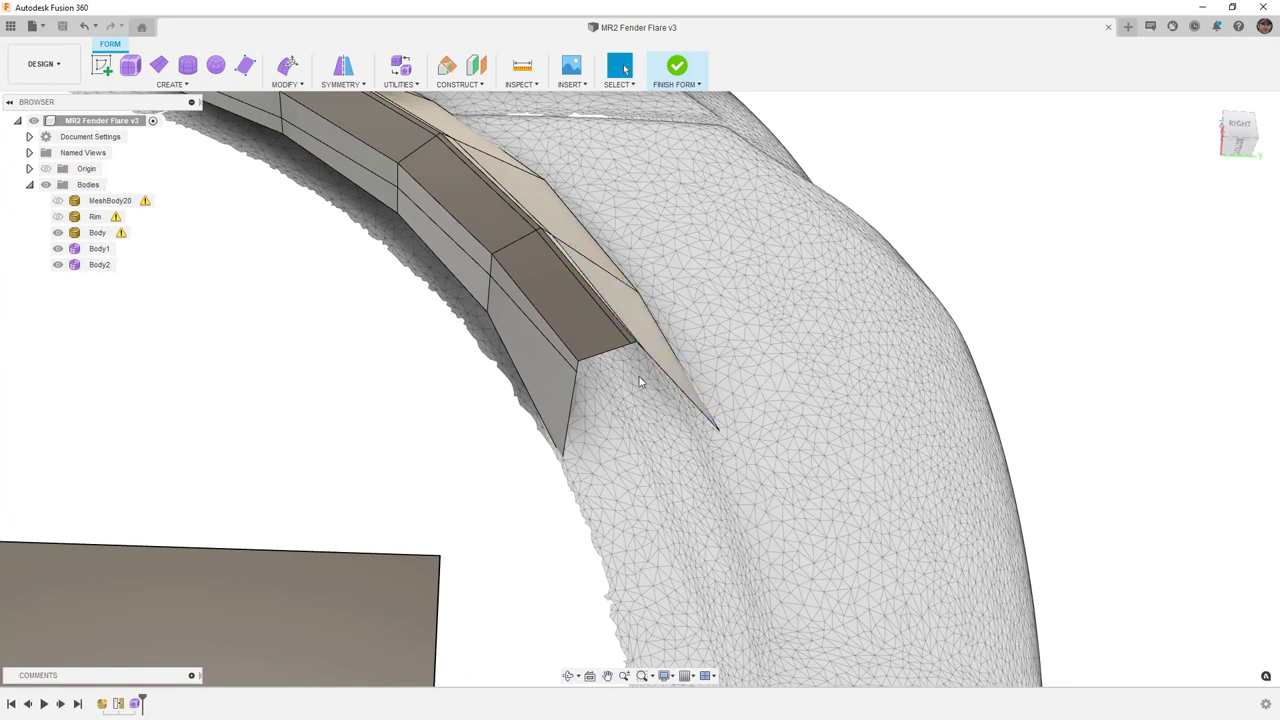
{"action": "scroll", "coordinate": [563, 377], "scroll_direction": "up", "scroll_amount": 3}
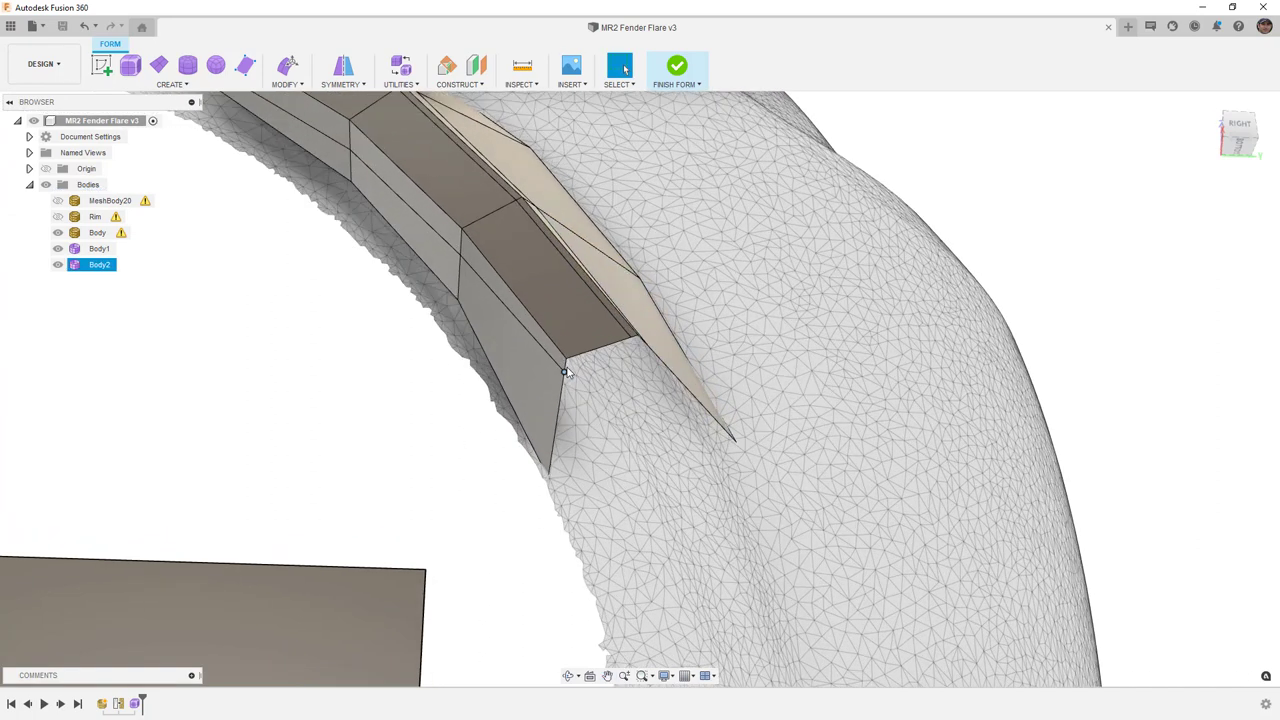
Step: Extrude the two edges at the inner wall's open end 22 mm along Y in the bottom view to start an end panel
{"action": "scroll", "coordinate": [564, 372], "scroll_direction": "up", "scroll_amount": 2}
{"action": "left_click", "coordinate": [563, 385]}
{"action": "double_click", "coordinate": [563, 400]}
{"action": "left_click", "coordinate": [287, 65]}
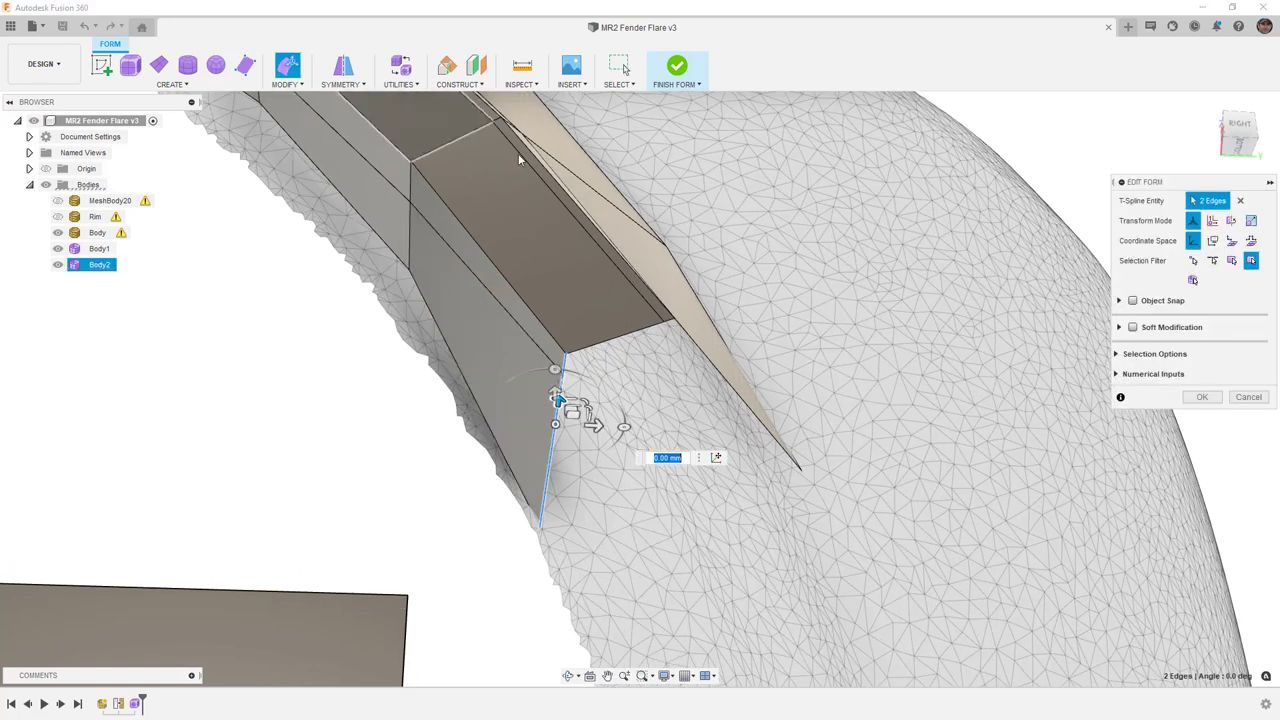
{"action": "left_click", "coordinate": [1238, 147]}
{"action": "middle_click_drag", "start_coordinate": [682, 345], "coordinate": [611, 115]}
{"action": "scroll", "coordinate": [589, 223], "scroll_direction": "down", "scroll_amount": 5}
{"action": "middle_click_drag", "start_coordinate": [590, 372], "coordinate": [500, 406]}
{"action": "scroll", "coordinate": [640, 283], "scroll_direction": "up", "scroll_amount": 10}
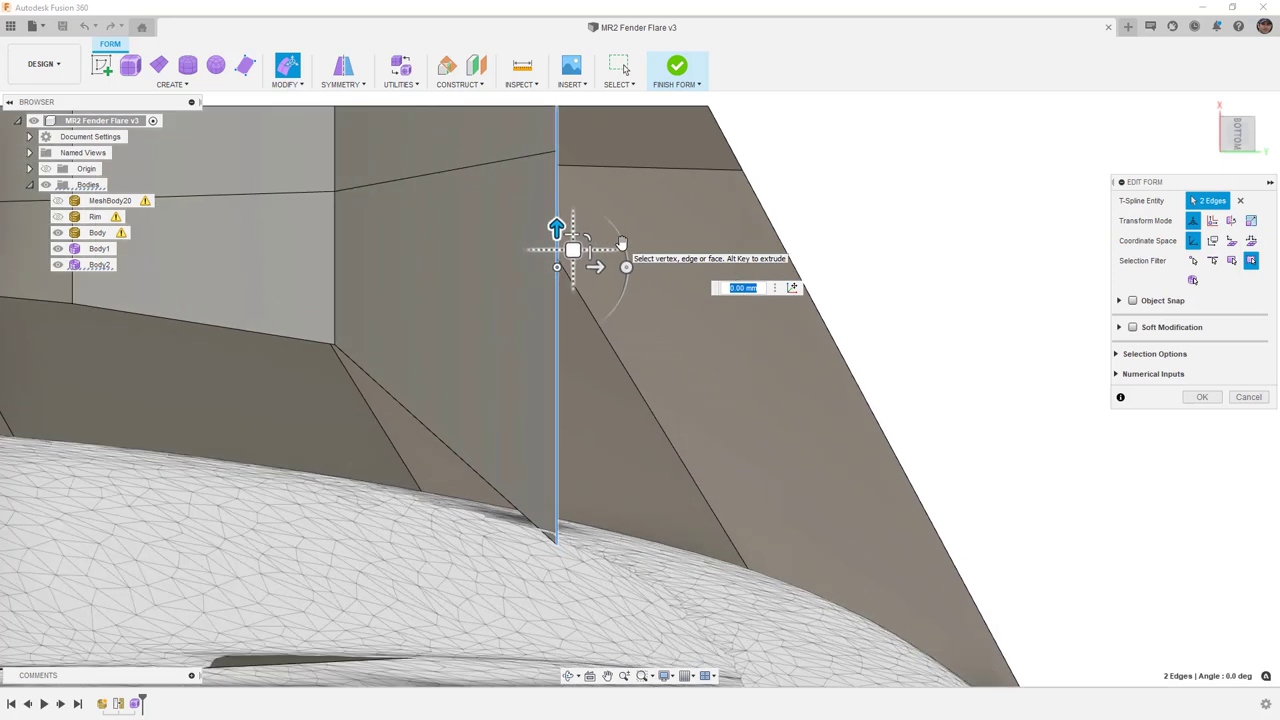
{"action": "middle_click_drag", "start_coordinate": [621, 242], "coordinate": [588, 301]}
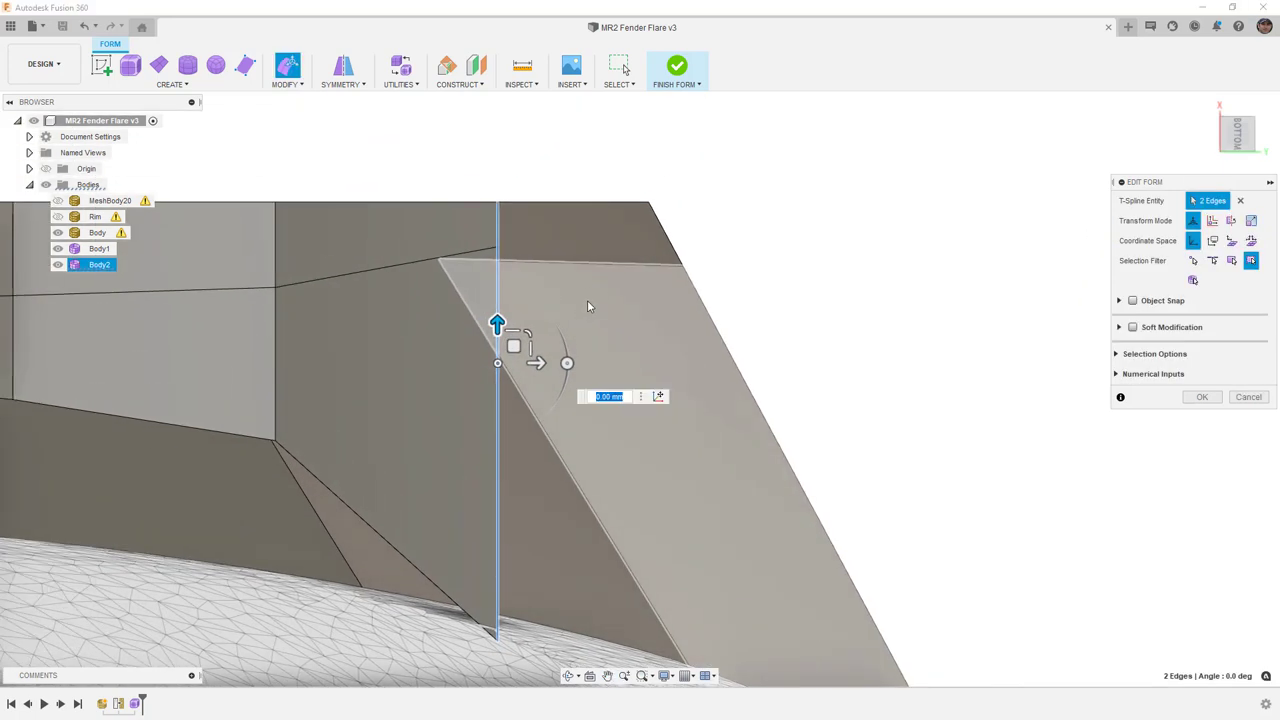
{"action": "left_click_drag", "start_coordinate": [536, 363], "coordinate": [674, 363]}
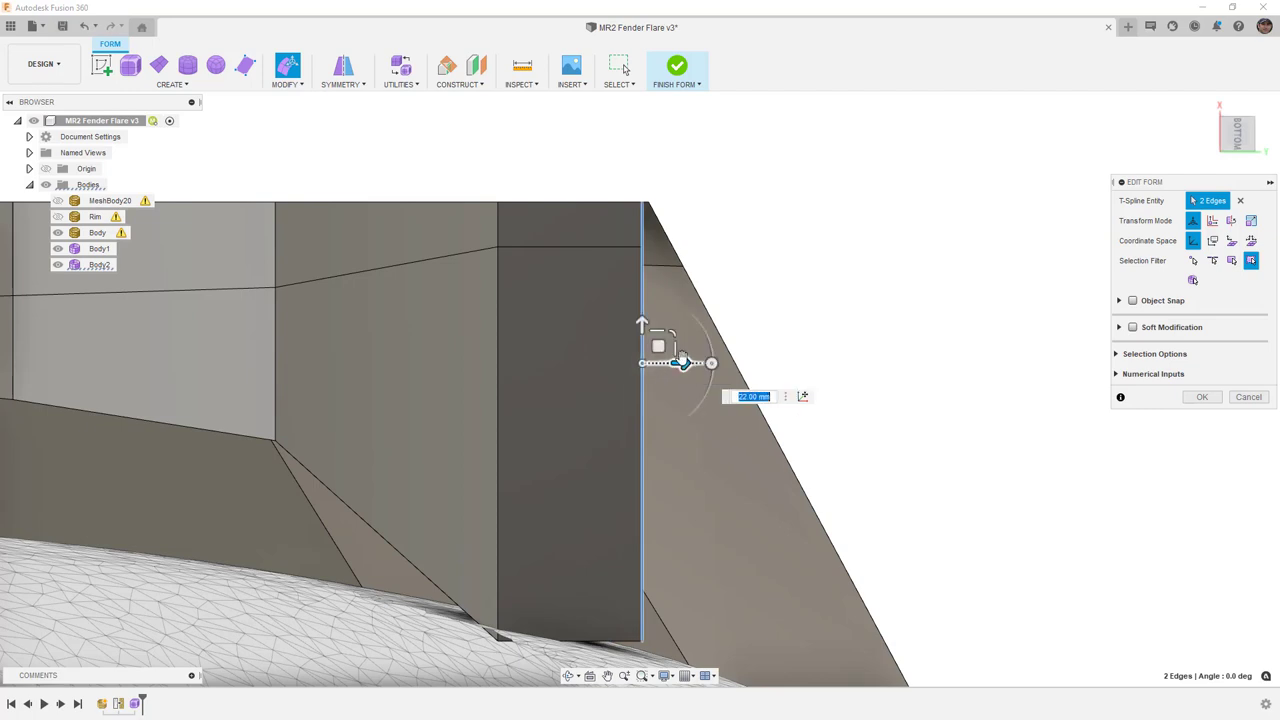
{"action": "scroll", "coordinate": [634, 283], "scroll_direction": "down", "scroll_amount": 3}
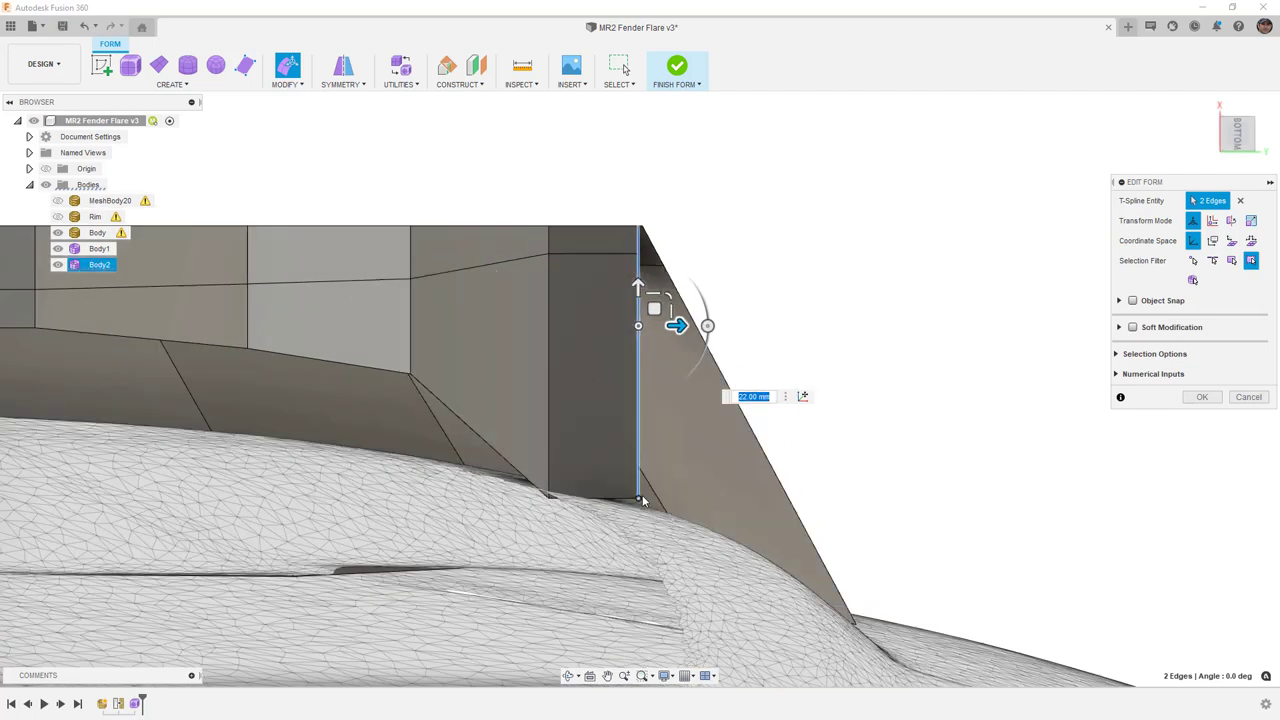
{"action": "left_click", "coordinate": [914, 379]}
{"action": "left_click", "coordinate": [1200, 397]}
Step: Weld the three free vertices of the new end panel to the facing vertices of the flare, down to its outer tip
{"action": "middle_click_drag", "start_coordinate": [770, 266], "coordinate": [570, 241], "text": "shift"}
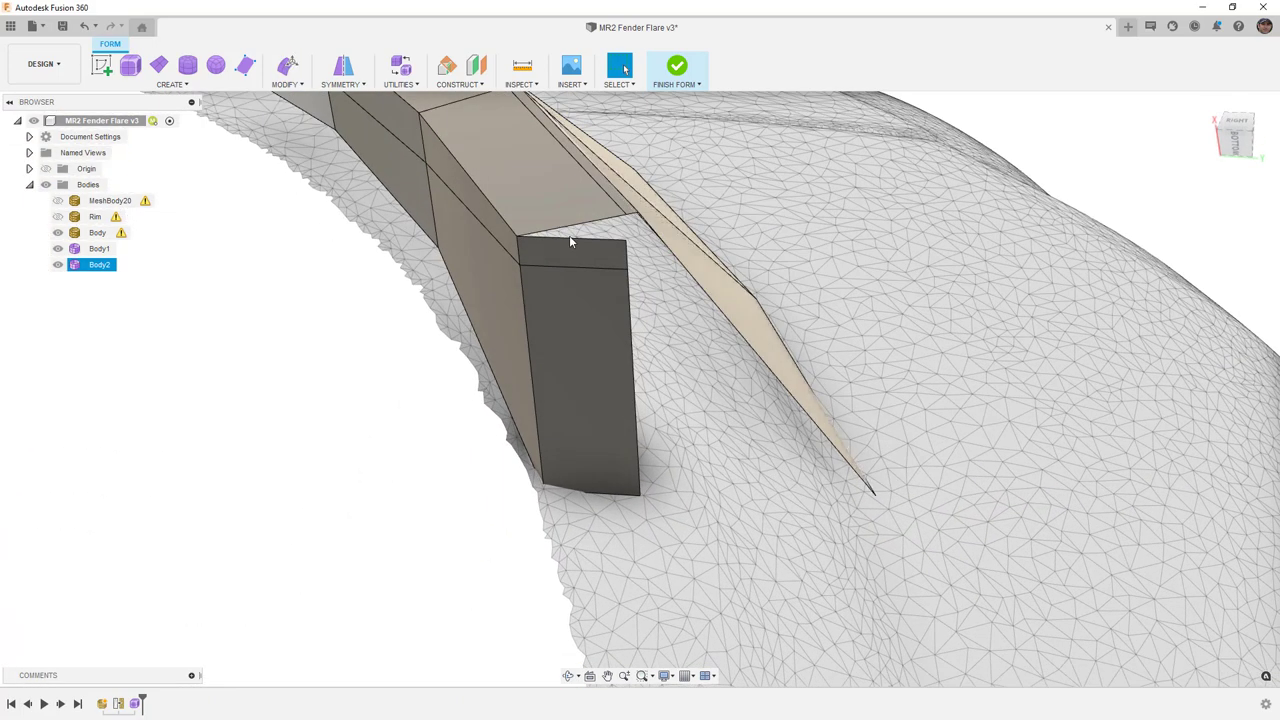
{"action": "left_click", "coordinate": [287, 84]}
{"action": "left_click", "coordinate": [319, 234]}
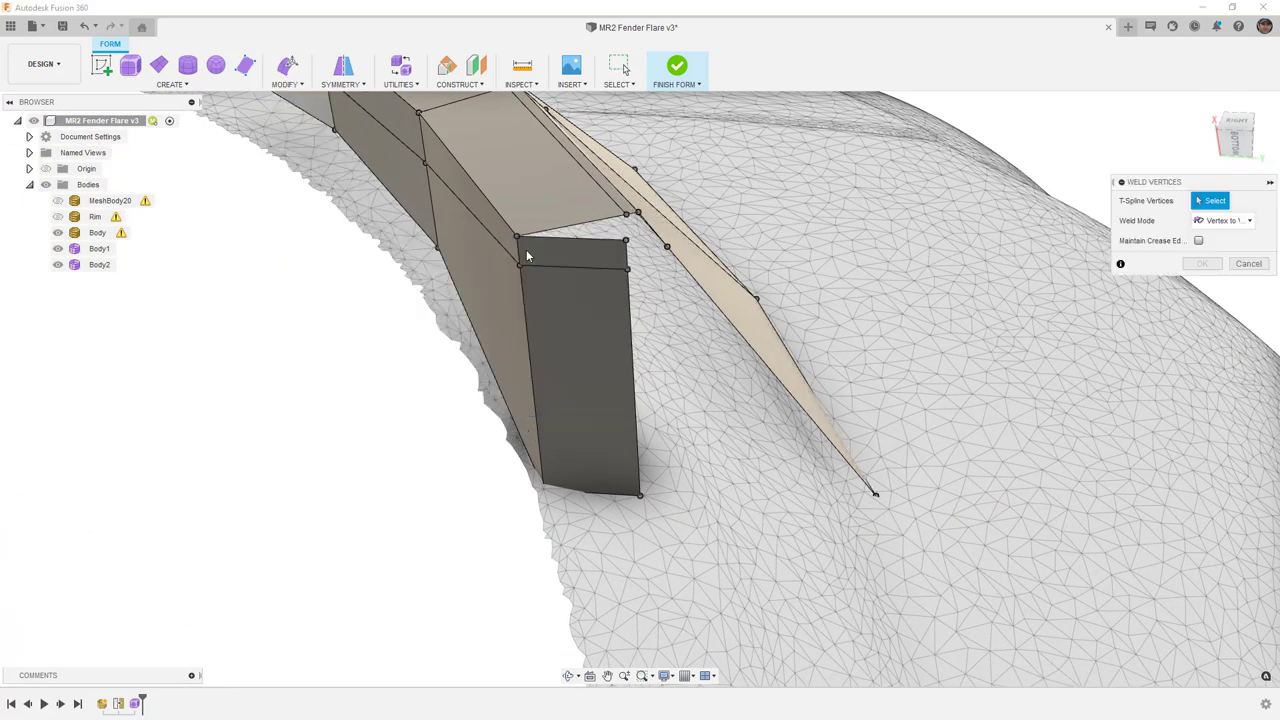
{"action": "left_click", "coordinate": [624, 242]}
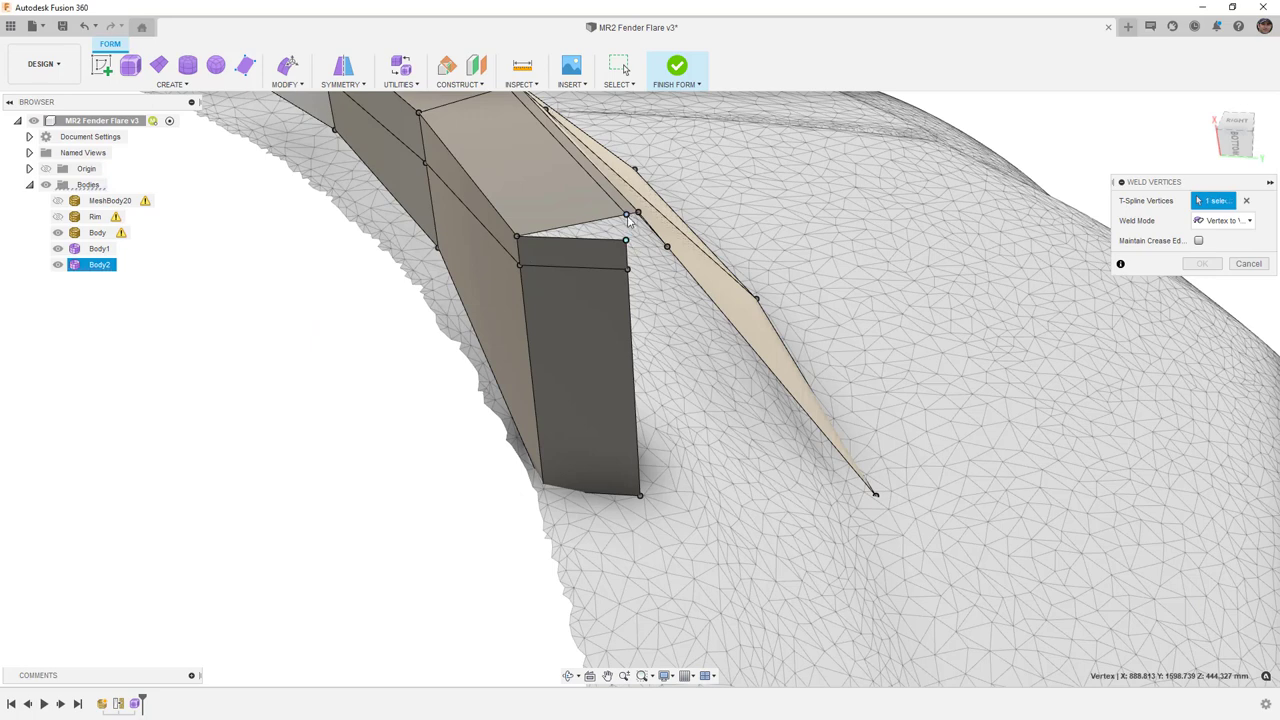
{"action": "left_click", "coordinate": [627, 216]}
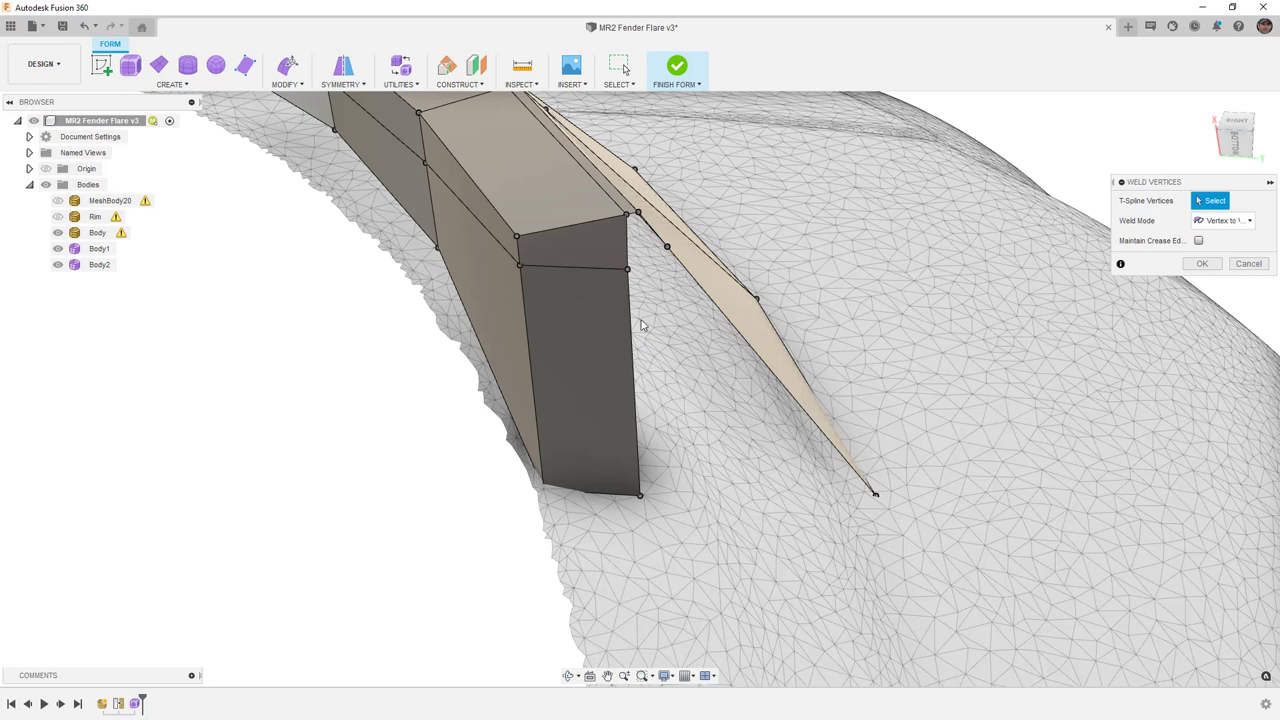
{"action": "left_click", "coordinate": [627, 268]}
{"action": "left_click", "coordinate": [666, 246]}
{"action": "left_click", "coordinate": [640, 494]}
{"action": "left_click", "coordinate": [876, 494]}
{"action": "middle_click_drag", "start_coordinate": [846, 483], "coordinate": [758, 434], "text": "shift"}
{"action": "scroll", "coordinate": [584, 258], "scroll_direction": "up", "scroll_amount": 3}
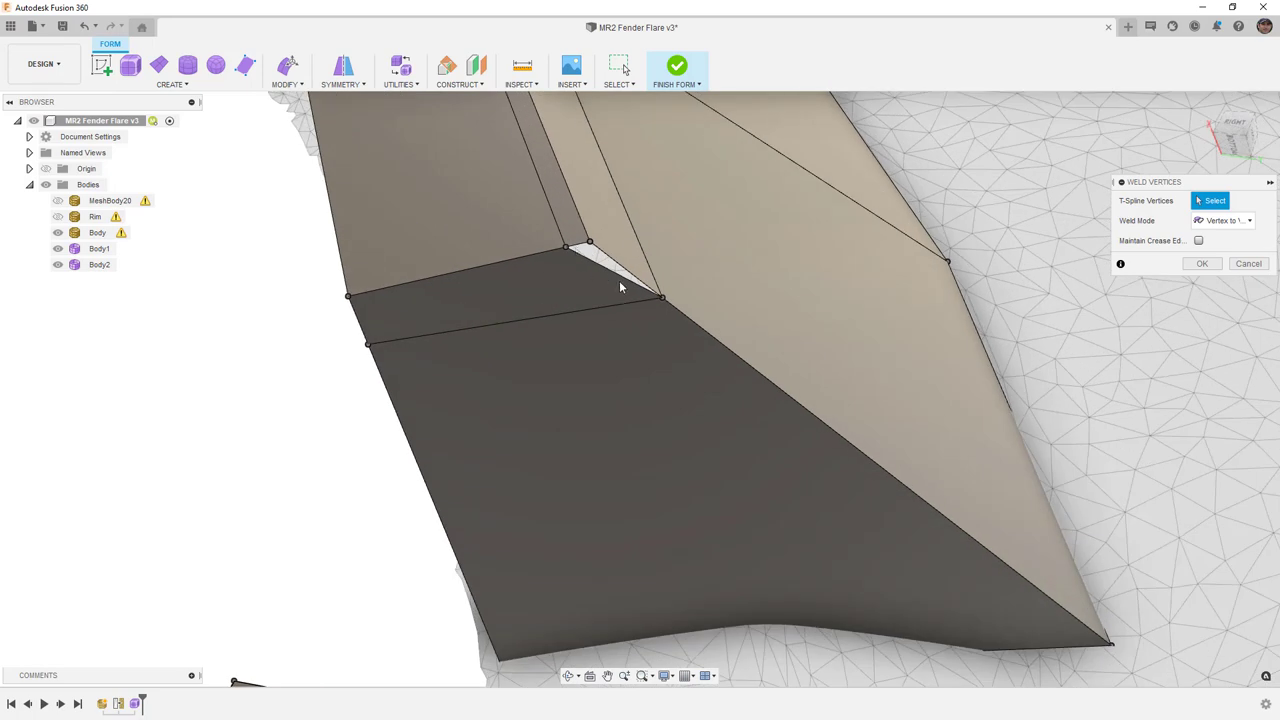
{"action": "left_click", "coordinate": [1184, 266]}
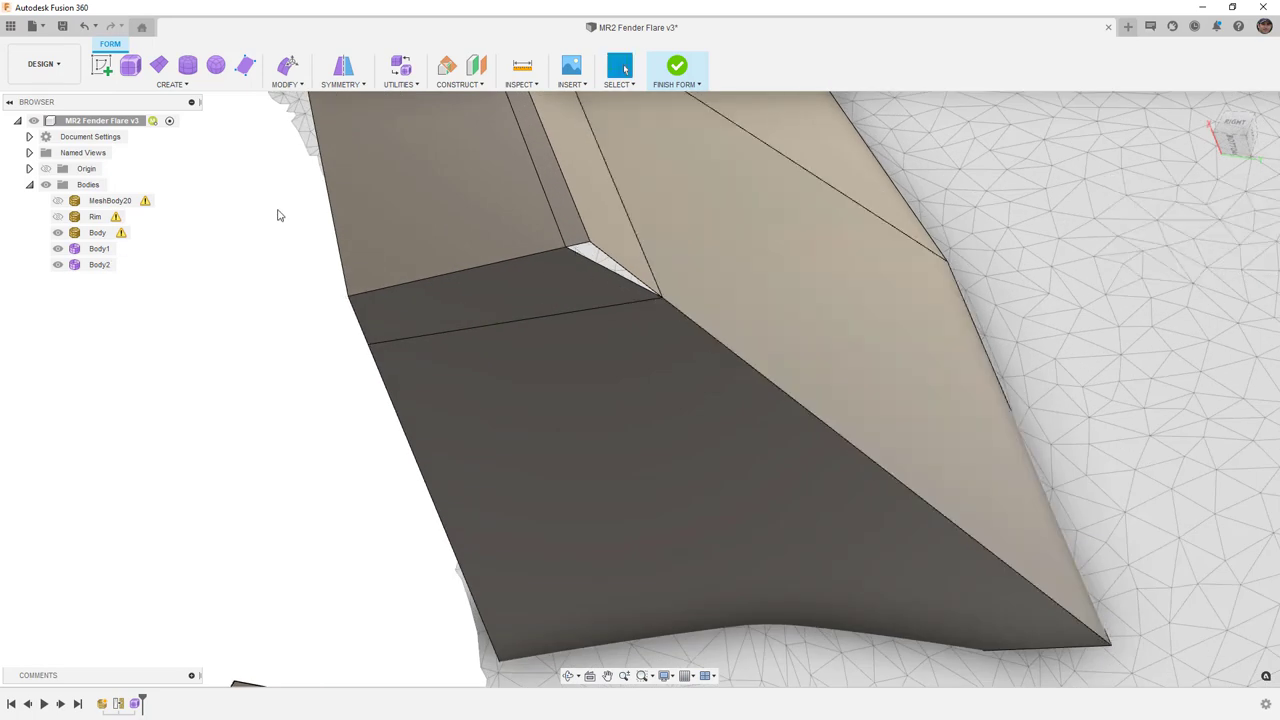
Step: Fill the small triangular hole left between the end panel and the flare's lip
{"action": "left_click", "coordinate": [285, 85]}
{"action": "left_click", "coordinate": [305, 192]}
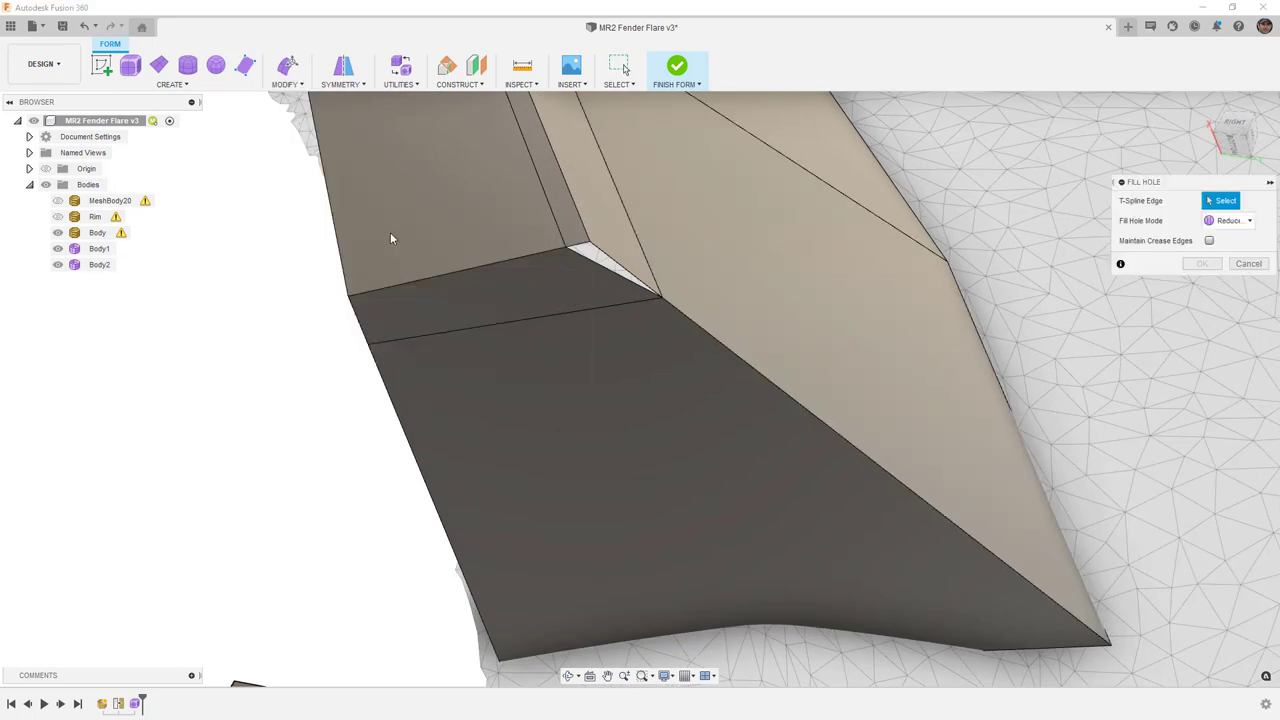
{"action": "left_click", "coordinate": [597, 270]}
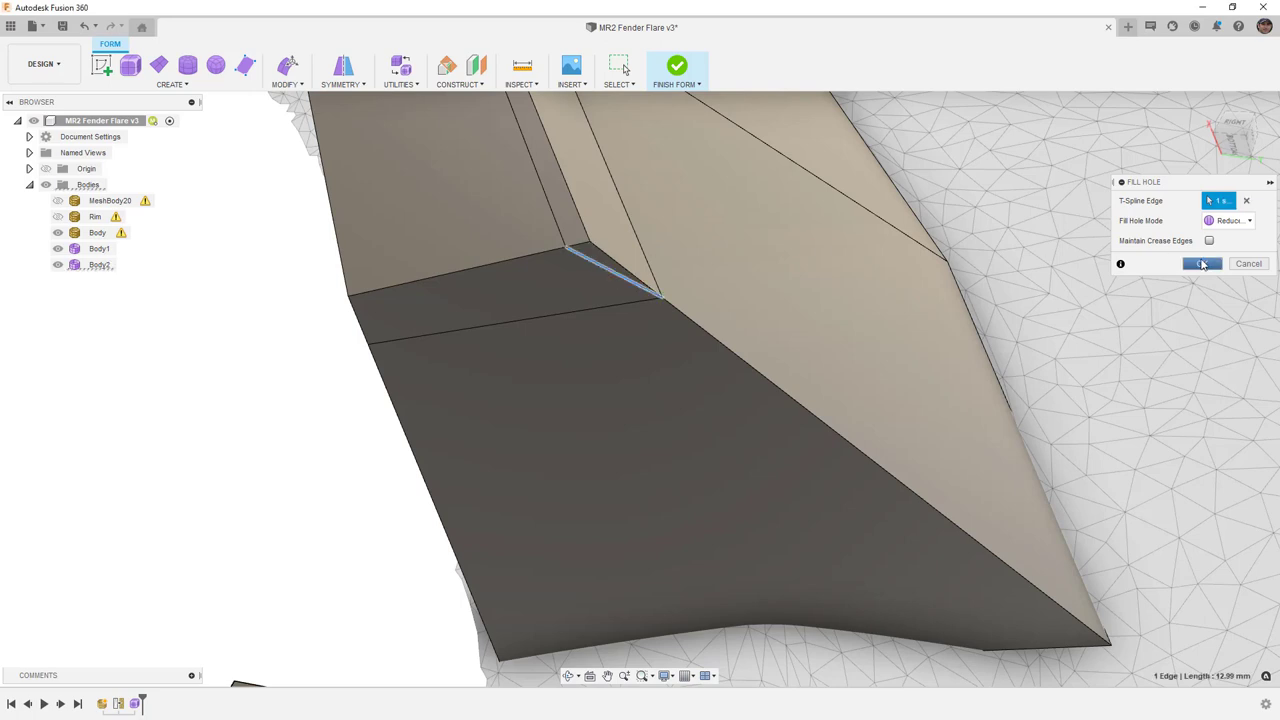
{"action": "left_click", "coordinate": [1203, 263]}
{"action": "scroll", "coordinate": [534, 244], "scroll_direction": "down", "scroll_amount": 3}
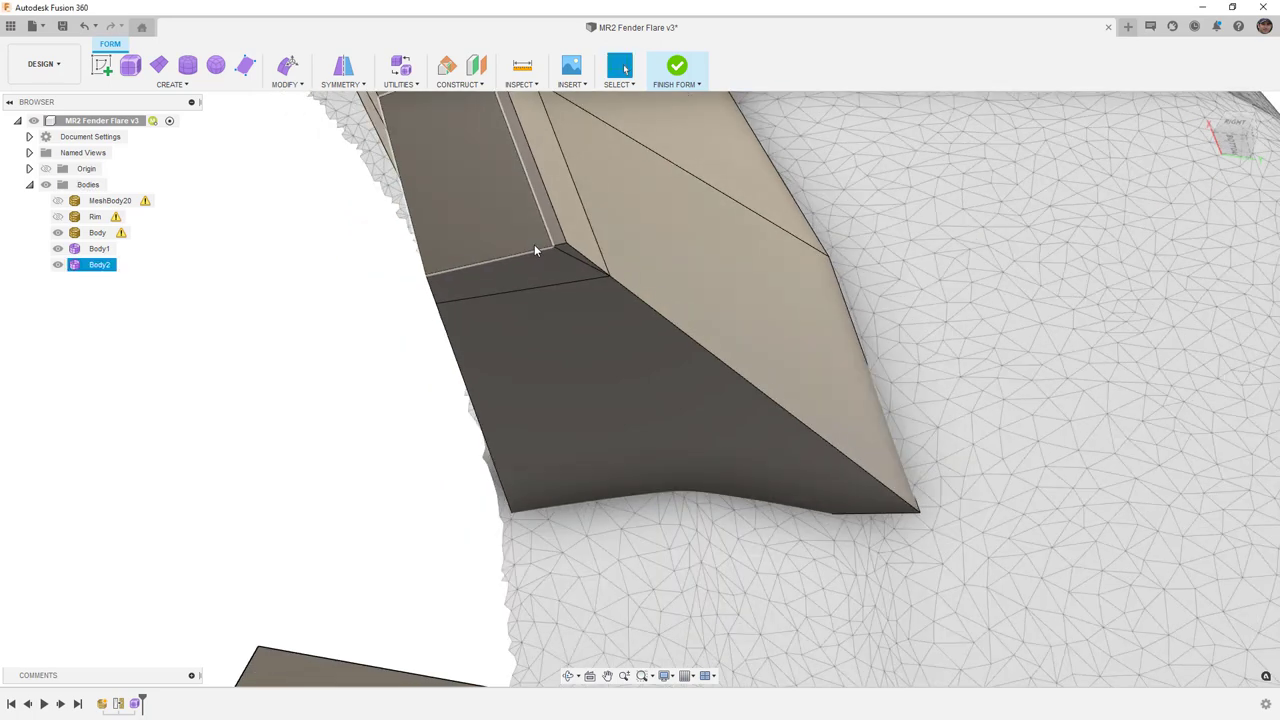
Step: Insert a simple, single-sided edge in the end panel close alongside its long diagonal outer edge
{"action": "left_click", "coordinate": [647, 304]}
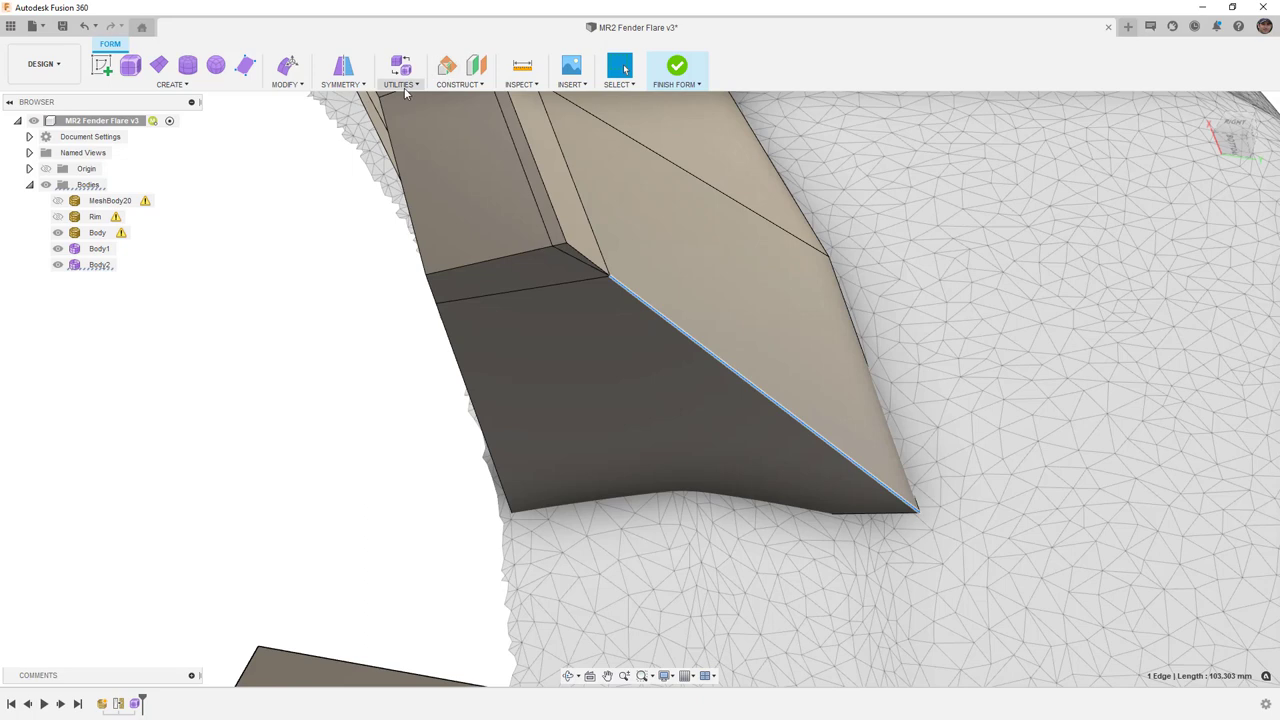
{"action": "left_click", "coordinate": [287, 84]}
{"action": "left_click", "coordinate": [312, 136]}
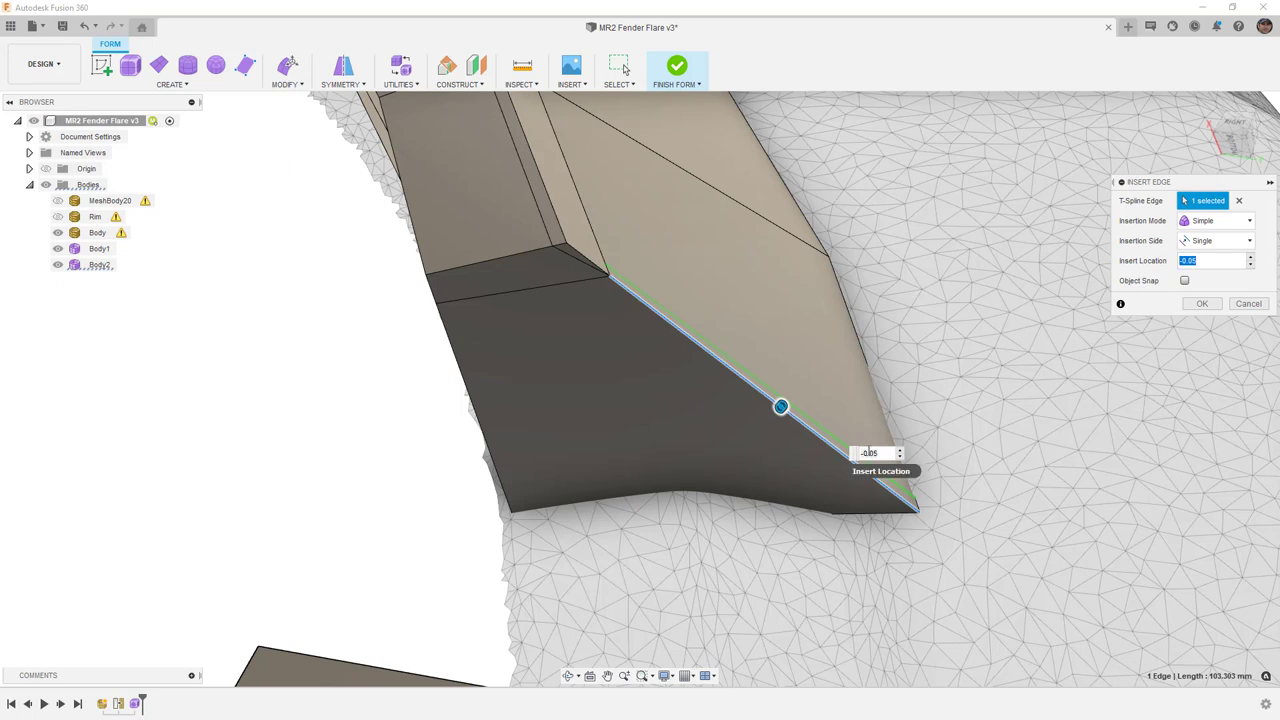
{"action": "left_click", "coordinate": [1206, 303]}
Step: Insert points across the small upper end face to continue the new edge up to the flare's lip
{"action": "scroll", "coordinate": [558, 253], "scroll_direction": "up", "scroll_amount": 3}
{"action": "left_click", "coordinate": [570, 253]}
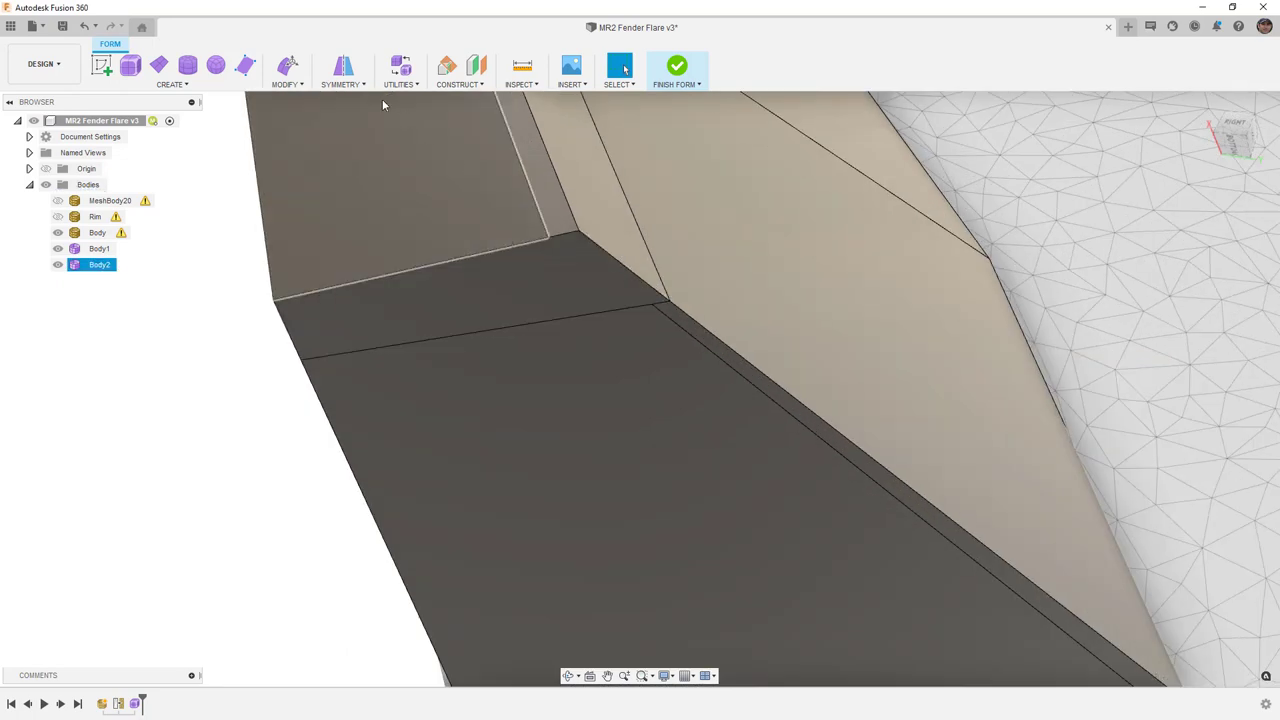
{"action": "left_click", "coordinate": [286, 84]}
{"action": "left_click", "coordinate": [299, 159]}
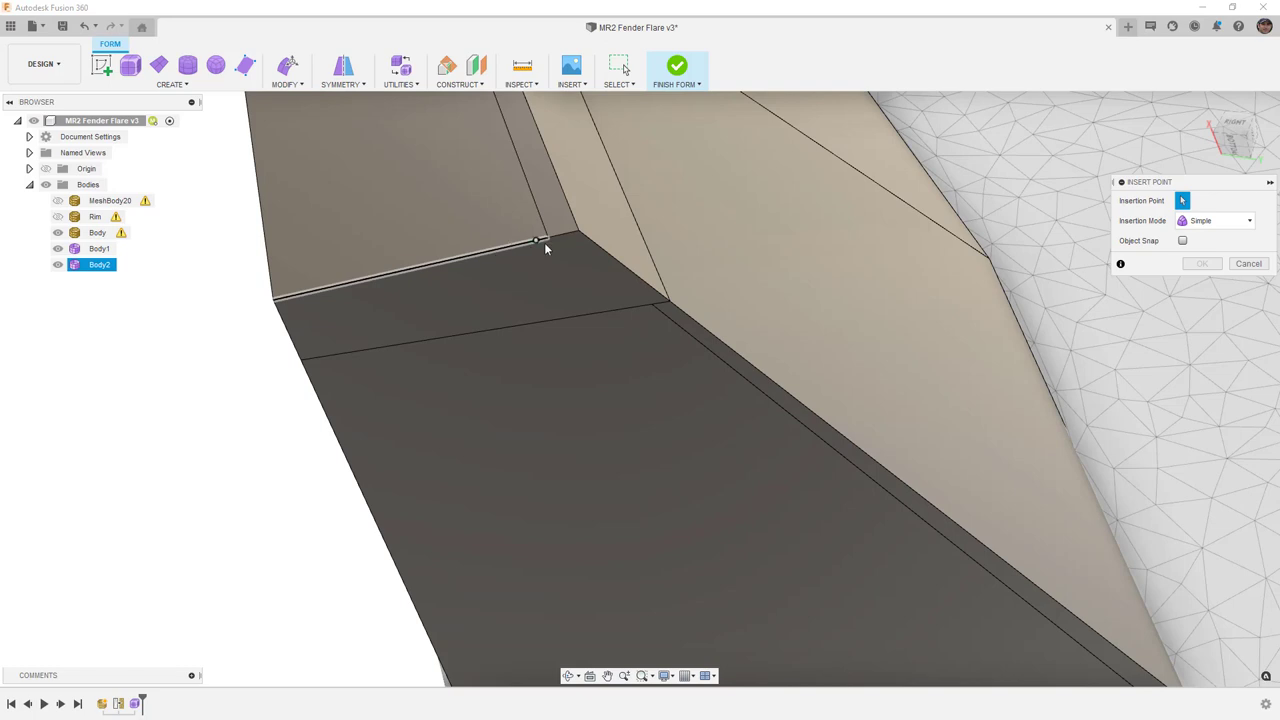
{"action": "left_click", "coordinate": [652, 306]}
{"action": "left_click", "coordinate": [1200, 265]}
Step: Preview the closed end in smooth display from several angles, and return the form to box display
{"action": "scroll", "coordinate": [680, 287], "scroll_direction": "down", "scroll_amount": 5}
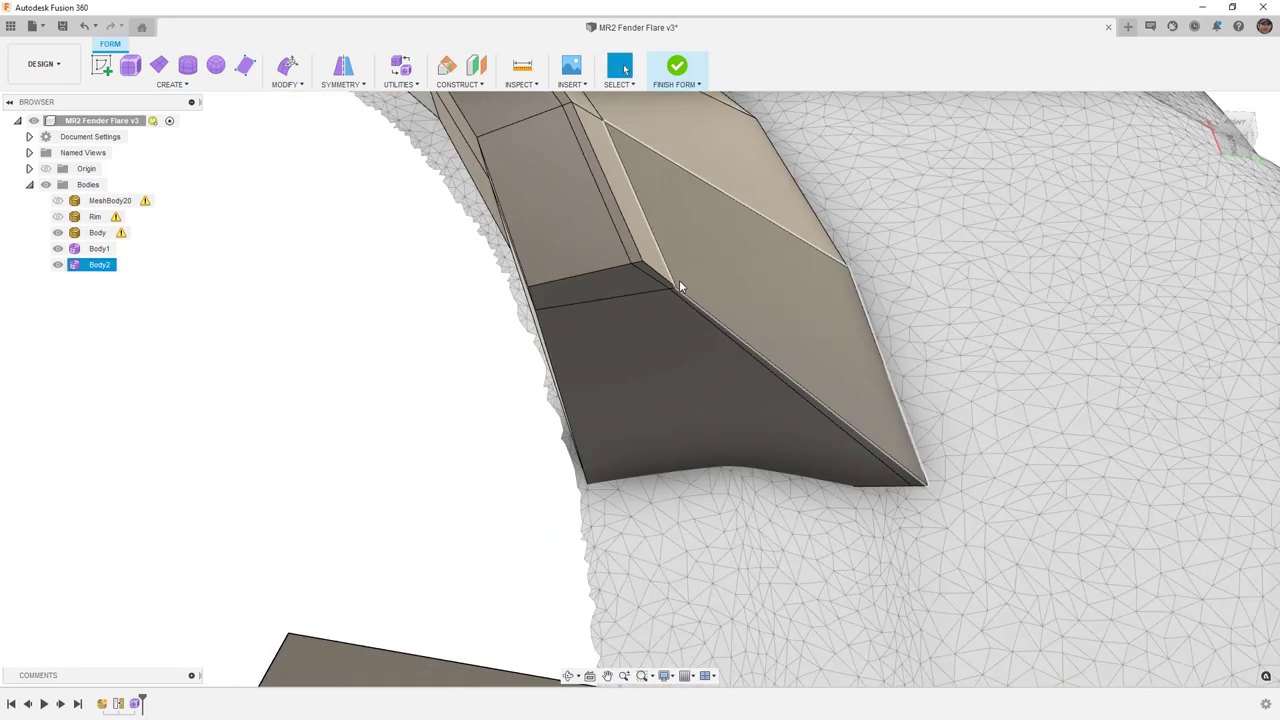
{"action": "mouse_move", "coordinate": [685, 345]}
{"action": "middle_mouse_down", "text": "shift"}
{"action": "mouse_move", "coordinate": [636, 346]}
{"action": "mouse_move", "coordinate": [693, 350]}
{"action": "middle_mouse_up", "text": "shift"}
{"action": "left_click", "coordinate": [678, 365]}
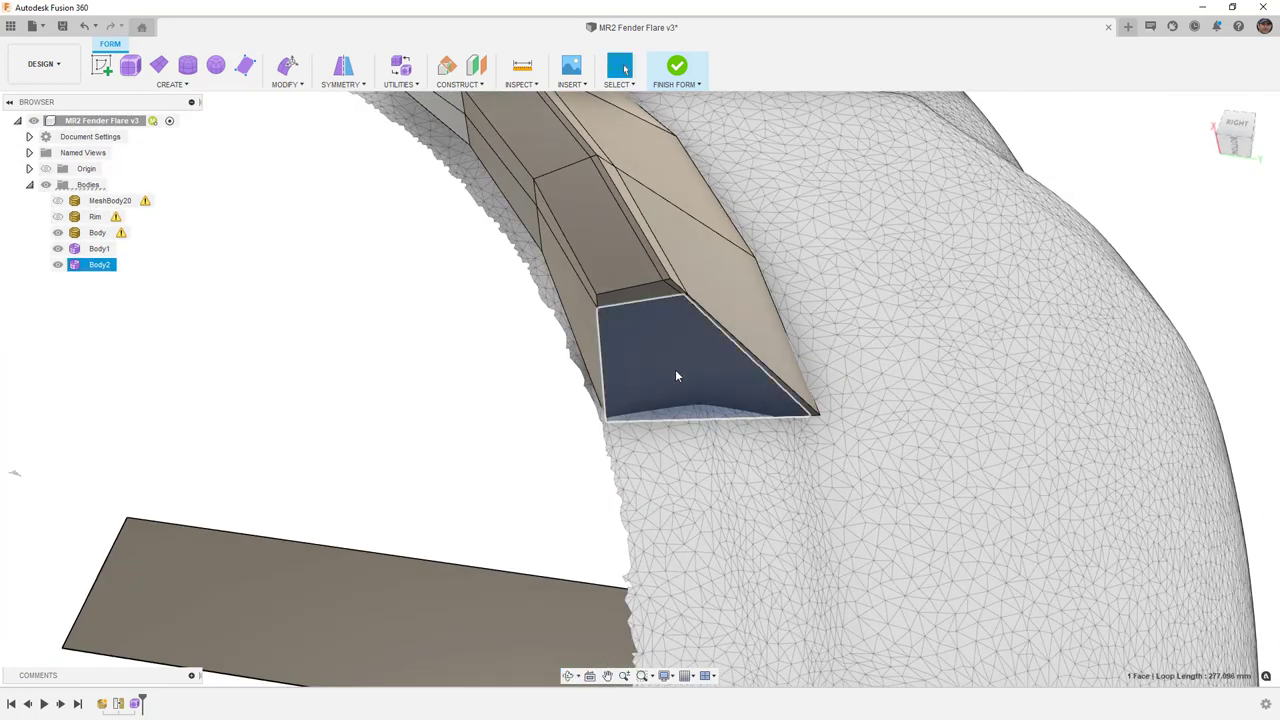
{"action": "key", "text": "alt+3"}
{"action": "left_click", "coordinate": [463, 395]}
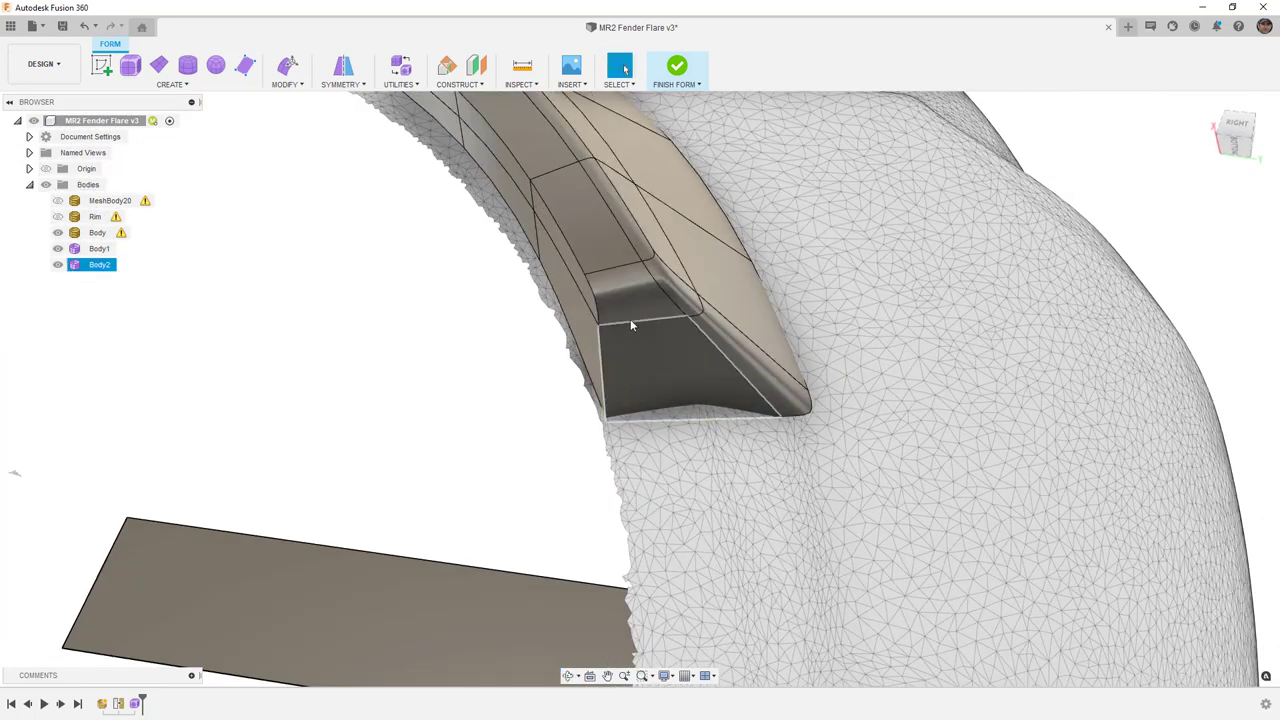
{"action": "mouse_move", "coordinate": [781, 416]}
{"action": "middle_mouse_down", "text": "shift"}
{"action": "mouse_move", "coordinate": [660, 420]}
{"action": "mouse_move", "coordinate": [766, 426]}
{"action": "mouse_move", "coordinate": [551, 391]}
{"action": "mouse_move", "coordinate": [623, 400]}
{"action": "middle_mouse_up", "text": "shift"}
{"action": "key", "text": "ctrl+4"}
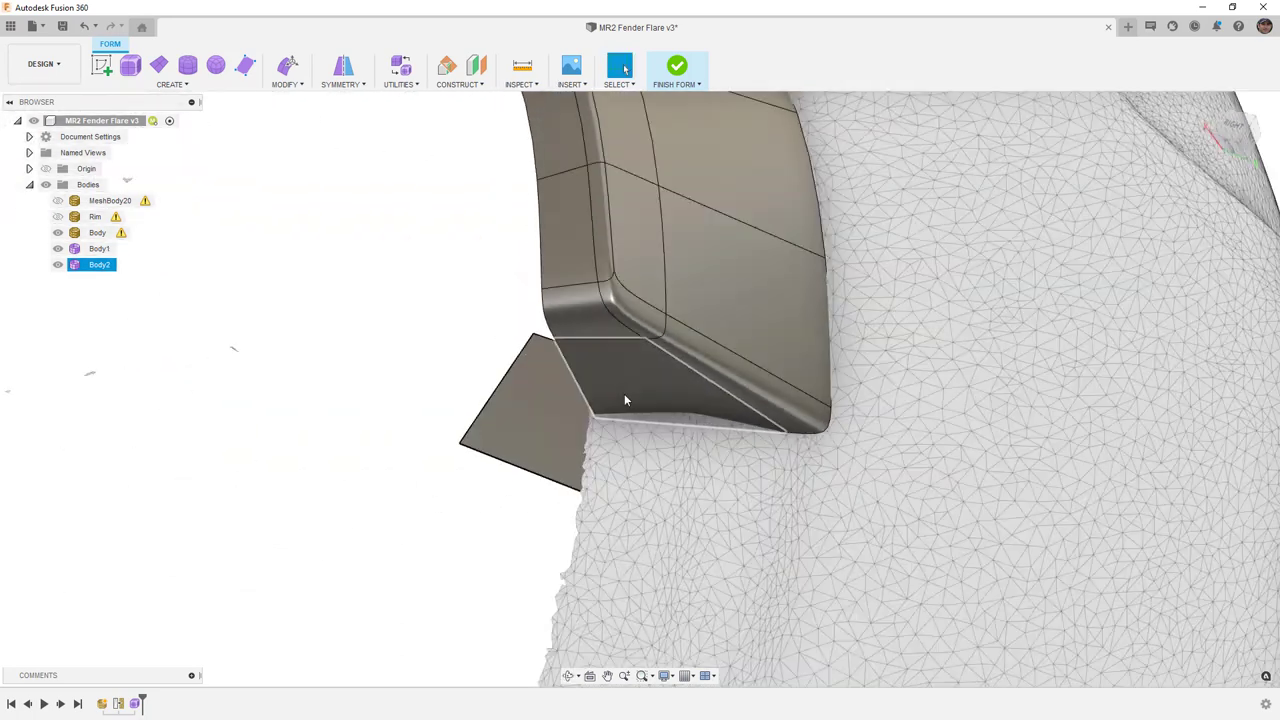
{"action": "left_click", "coordinate": [629, 385]}
{"action": "key", "text": "alt+1"}
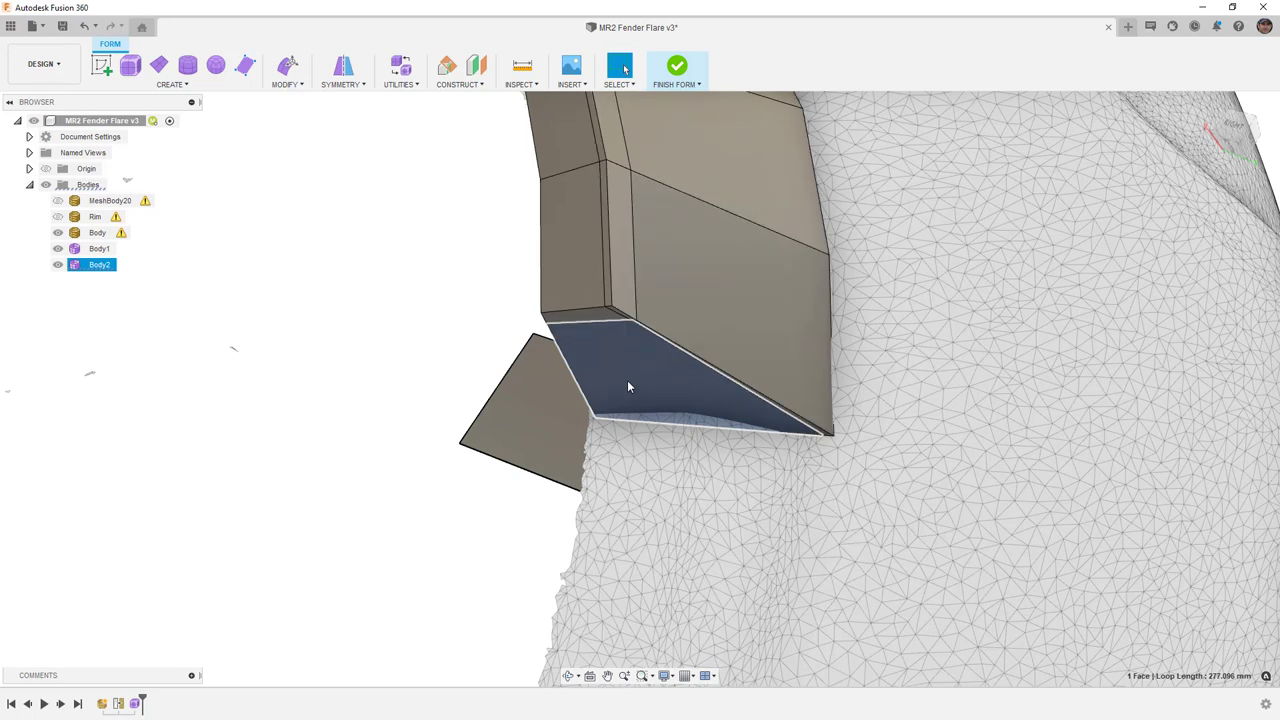
Step: Move the end panel's two body-side edges 18.218 mm along Y and -29.604 mm along Z in the right view
{"action": "left_click", "coordinate": [700, 432]}
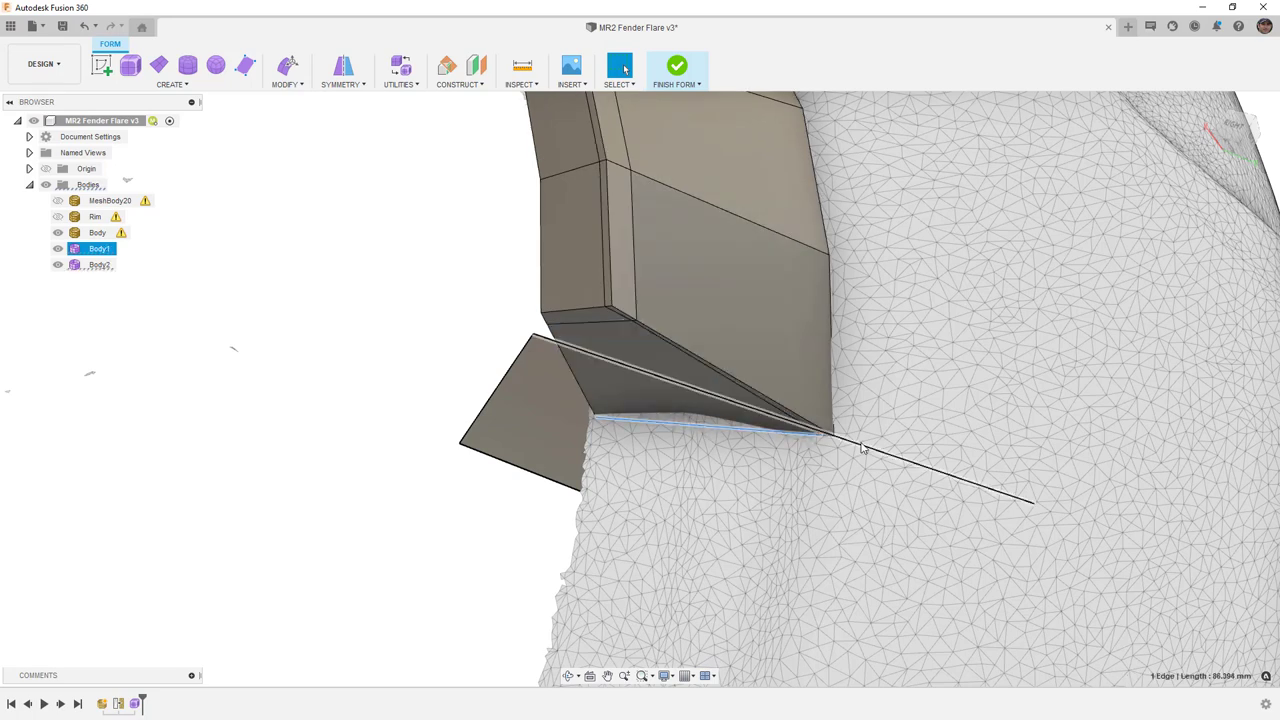
{"action": "scroll", "coordinate": [810, 433], "scroll_direction": "up", "scroll_amount": 5}
{"action": "left_click", "coordinate": [808, 429], "text": "shift"}
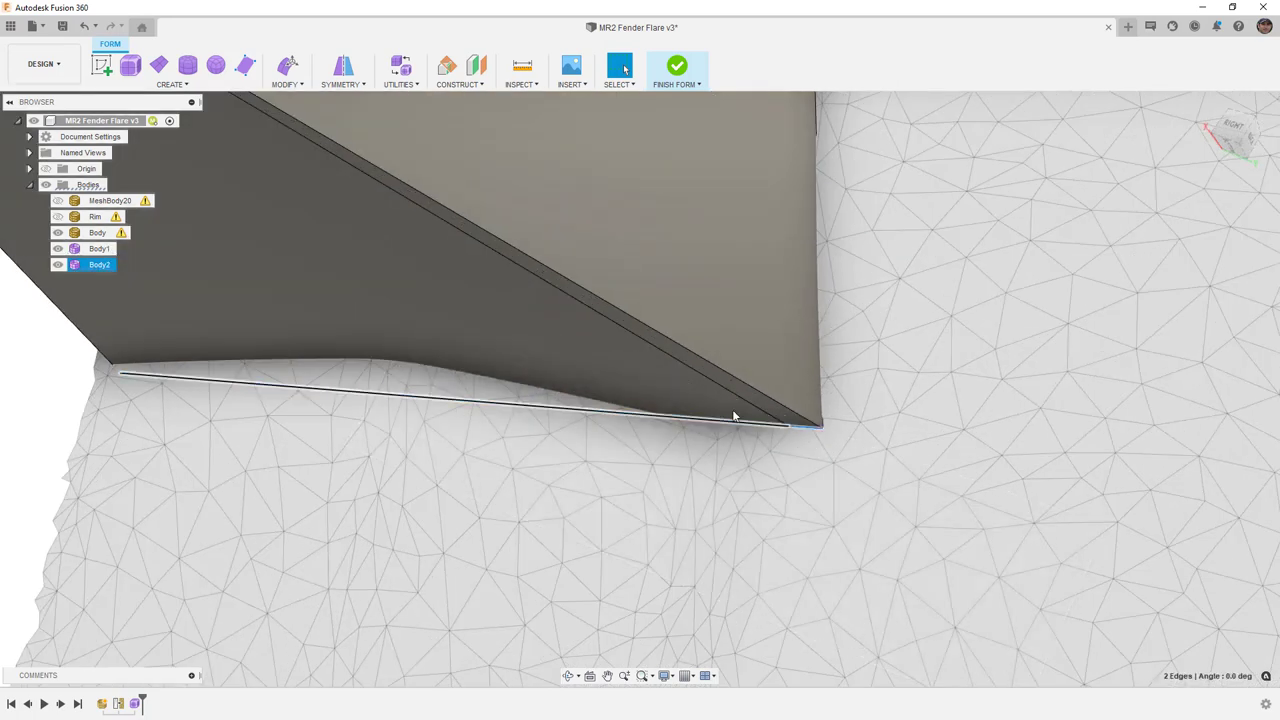
{"action": "scroll", "coordinate": [712, 518], "scroll_direction": "down", "scroll_amount": 4}
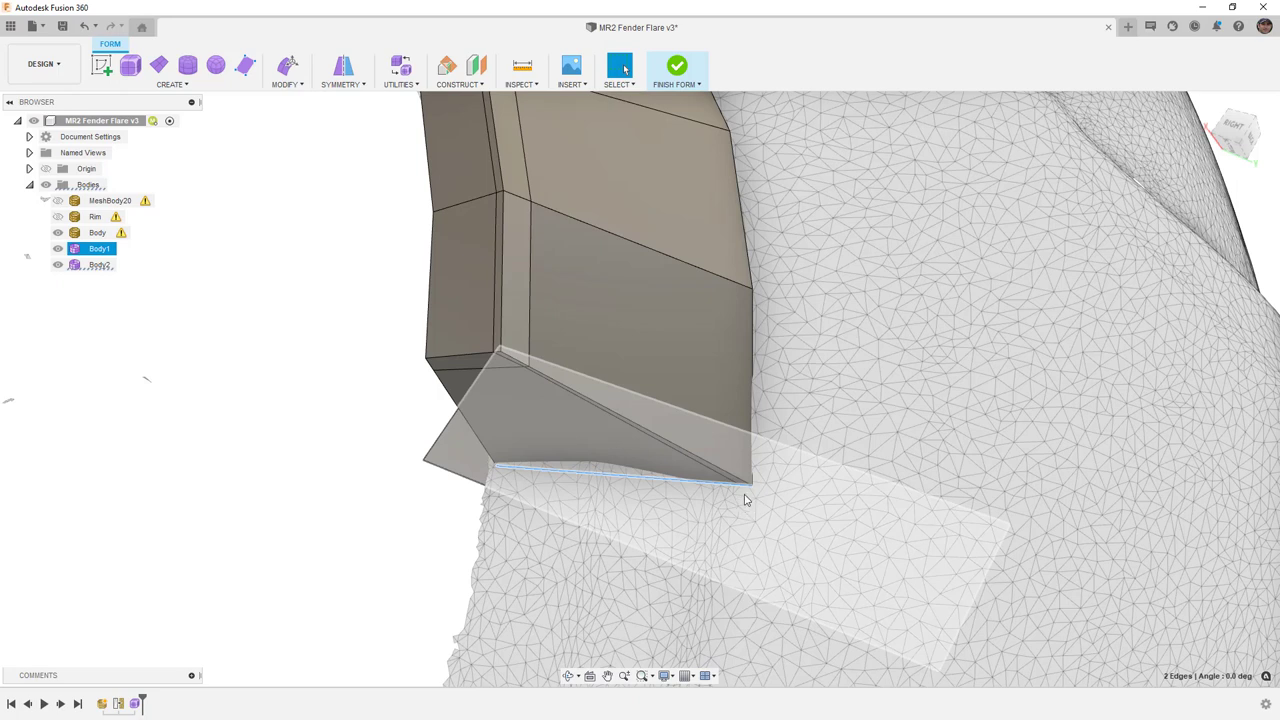
{"action": "left_click", "coordinate": [558, 430]}
{"action": "left_click", "coordinate": [601, 474]}
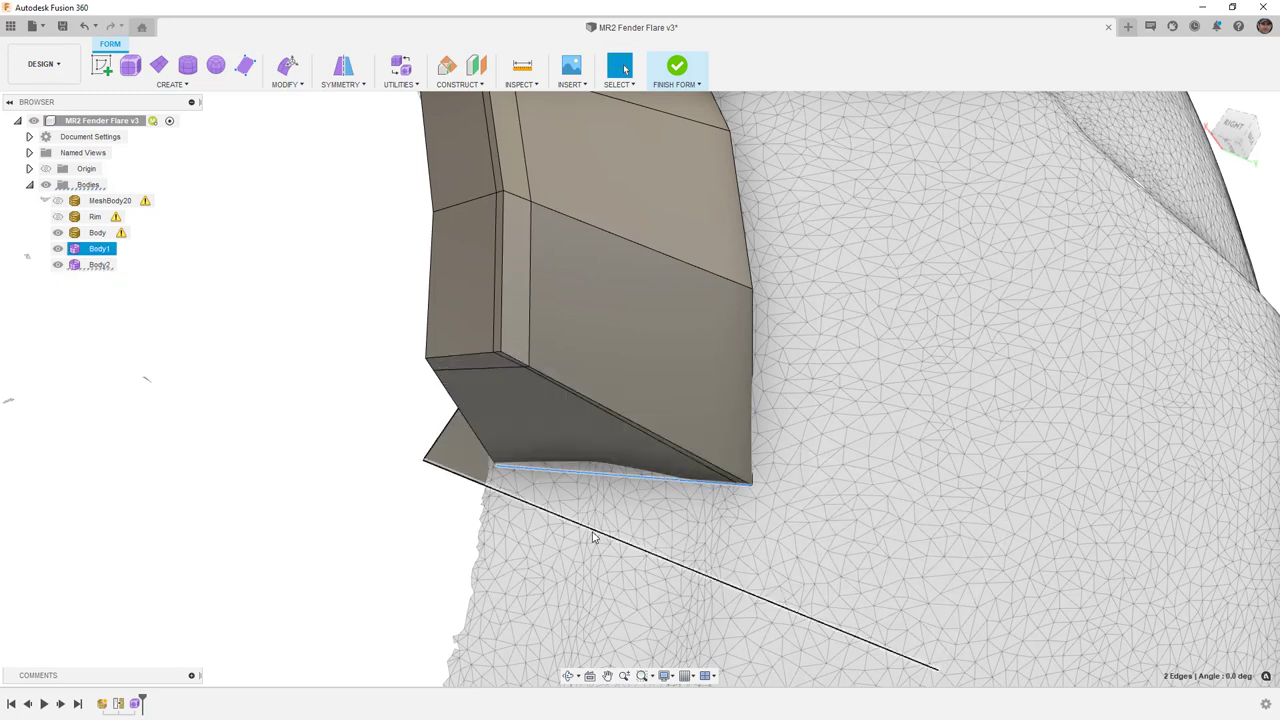
{"action": "left_click", "coordinate": [1234, 131]}
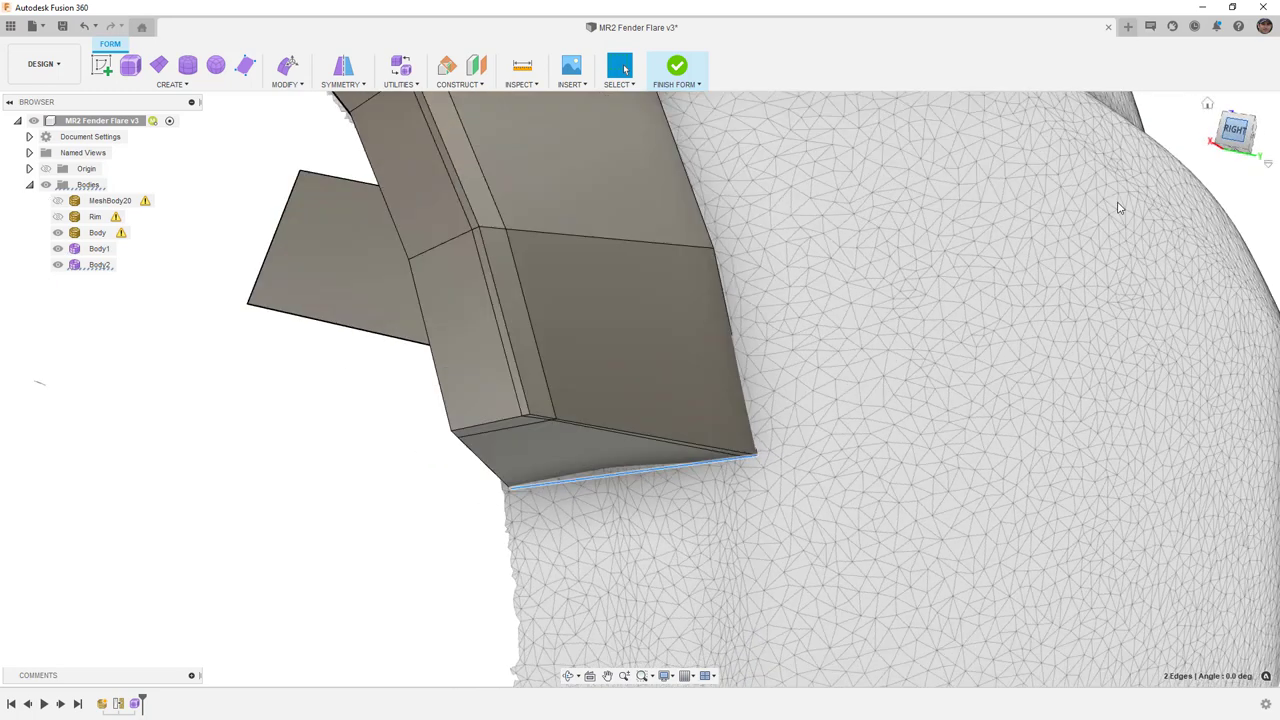
{"action": "scroll", "coordinate": [687, 414], "scroll_direction": "down", "scroll_amount": 2}
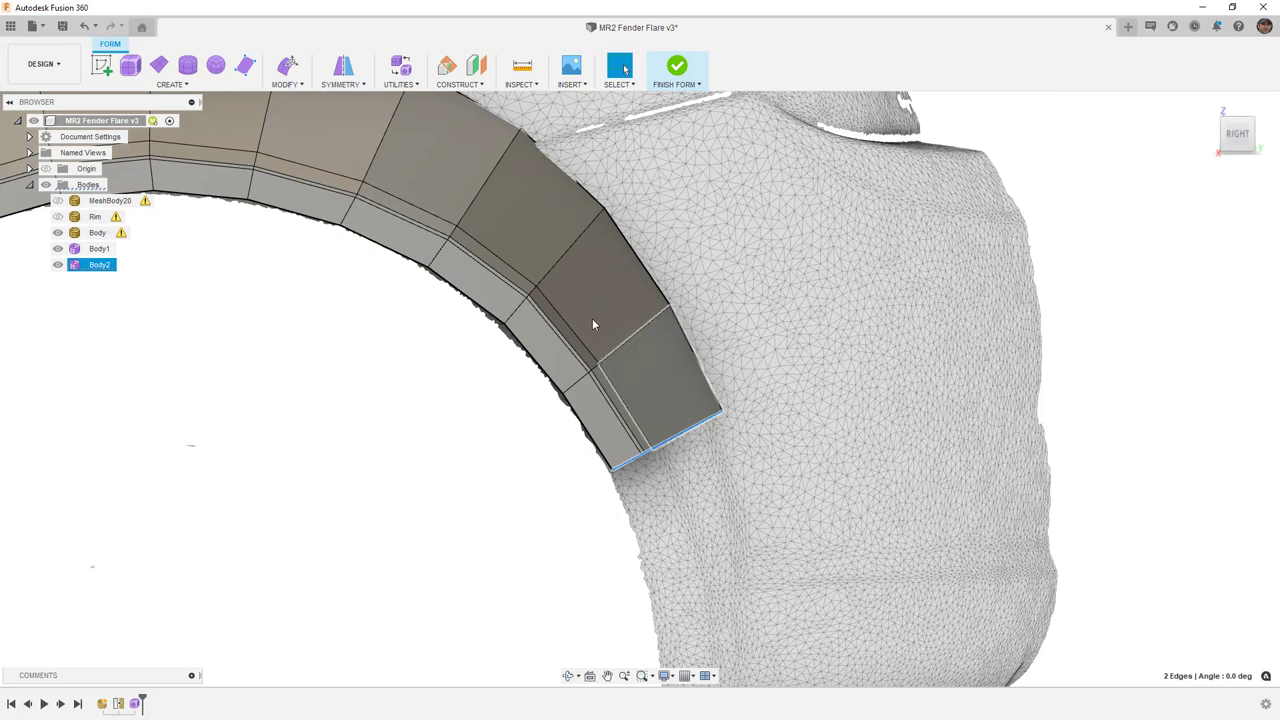
{"action": "left_click", "coordinate": [287, 67]}
{"action": "left_click_drag", "start_coordinate": [699, 414], "coordinate": [728, 456]}
{"action": "scroll", "coordinate": [630, 492], "scroll_direction": "up", "scroll_amount": 4}
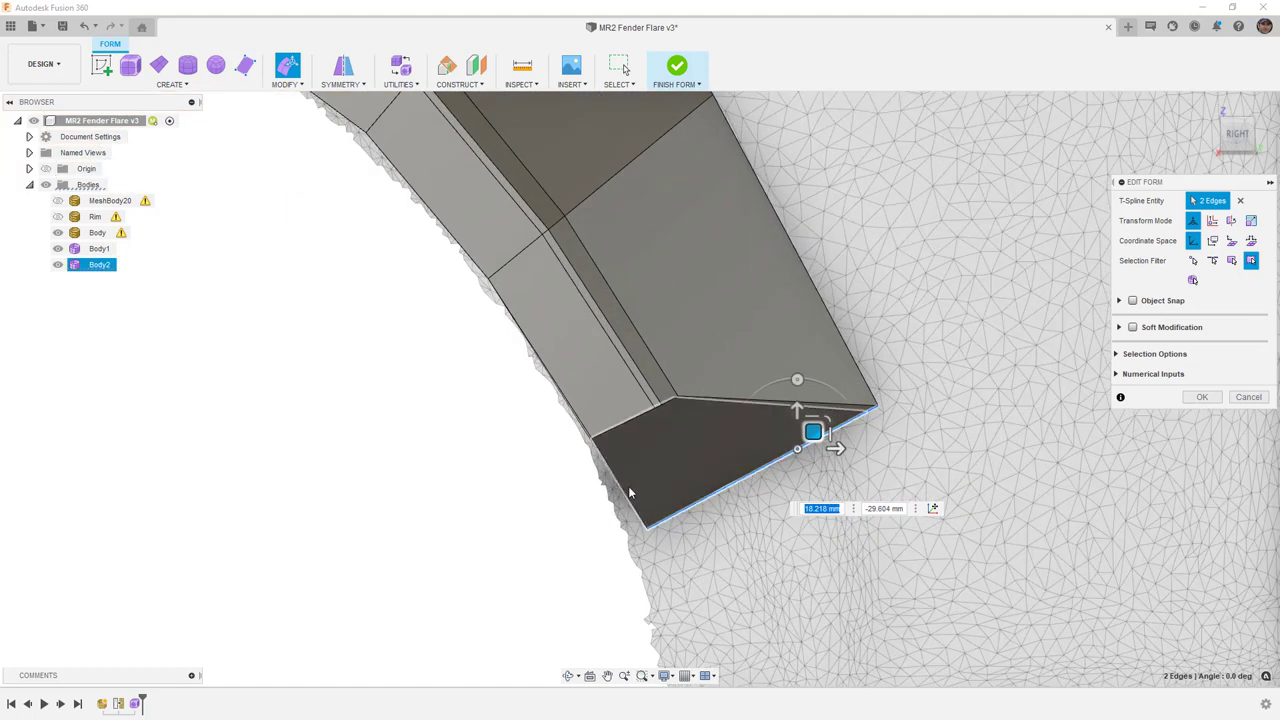
{"action": "middle_click_drag", "start_coordinate": [630, 452], "coordinate": [525, 255], "text": "shift"}
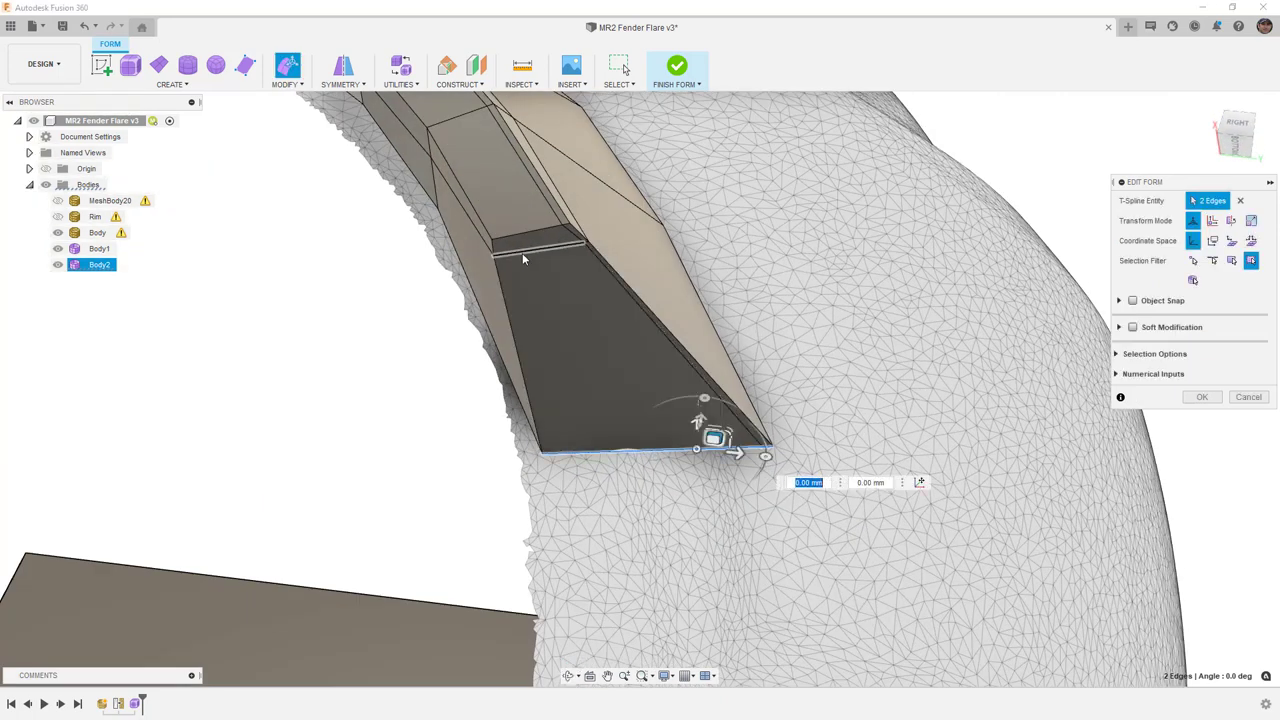
Step: Move the two inserted edges across the end panel's upper part 3.019 mm along Y and -4.675 mm along Z in the right view
{"action": "left_click", "coordinate": [545, 249]}
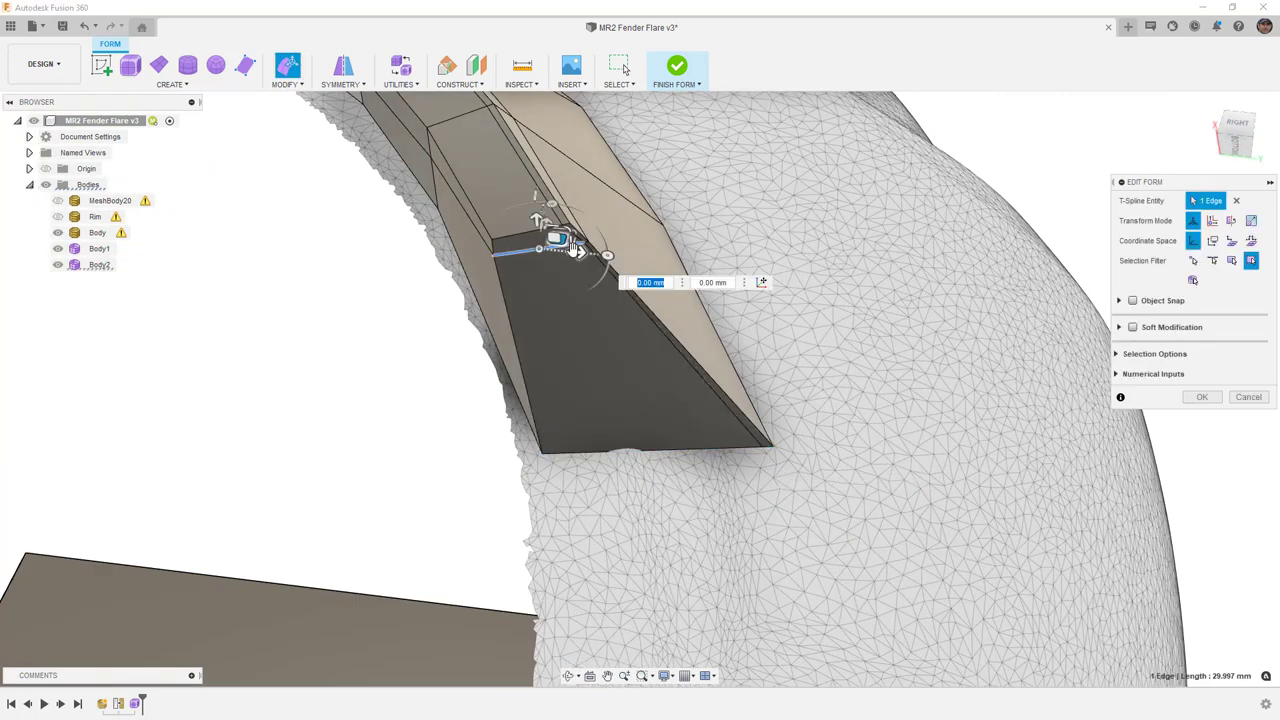
{"action": "scroll", "coordinate": [588, 256], "scroll_direction": "up", "scroll_amount": 3}
{"action": "scroll", "coordinate": [588, 256], "scroll_direction": "up", "scroll_amount": 3}
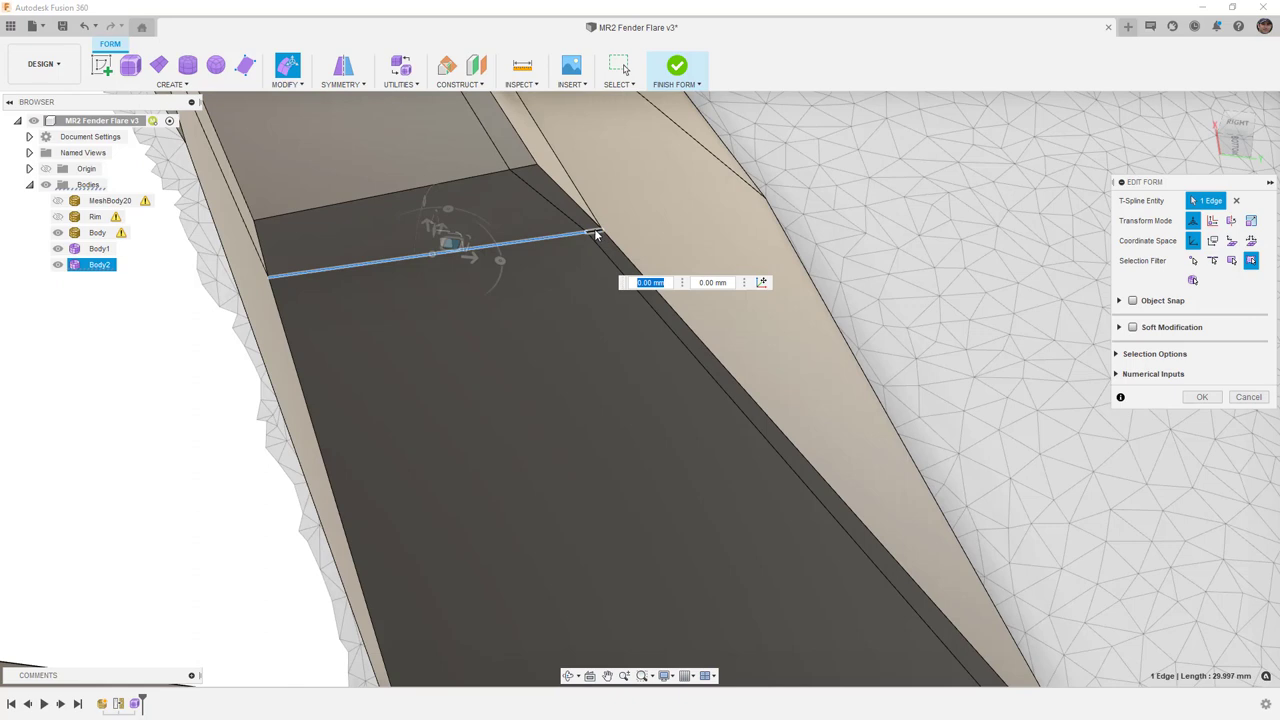
{"action": "left_click", "coordinate": [595, 234], "text": "shift"}
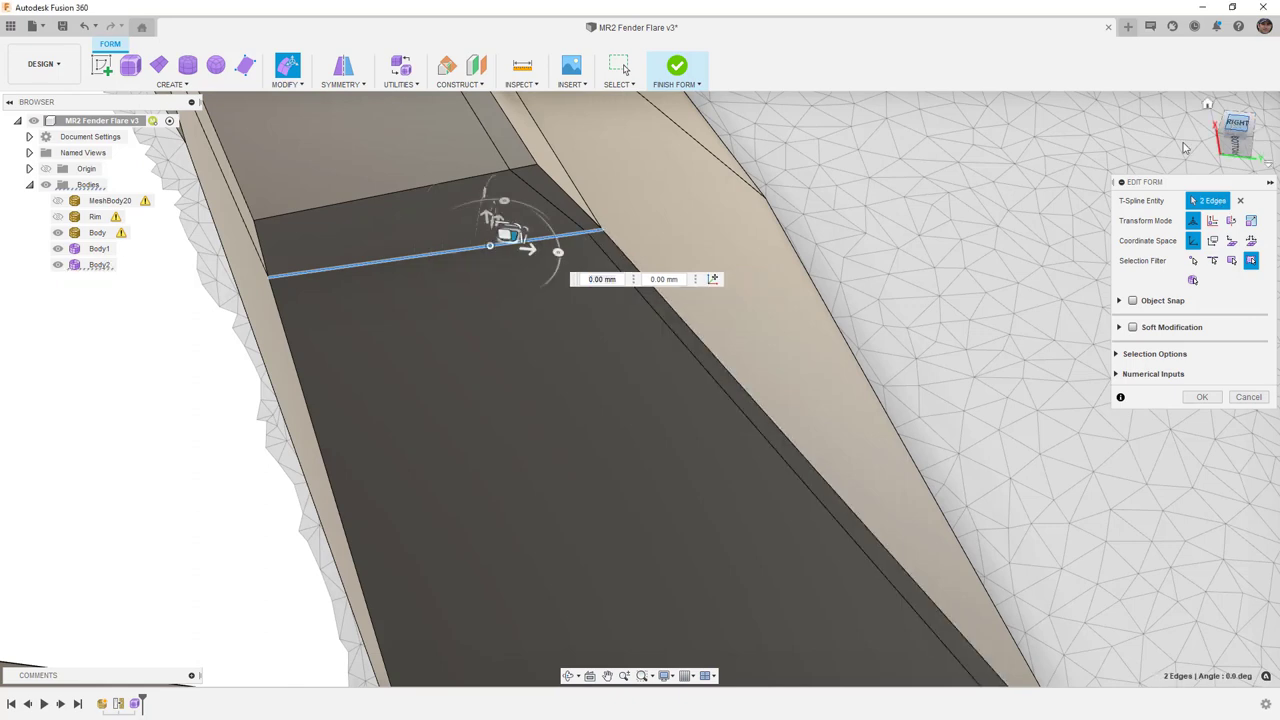
{"action": "left_click", "coordinate": [1231, 121]}
{"action": "left_click_drag", "start_coordinate": [575, 351], "coordinate": [596, 383]}
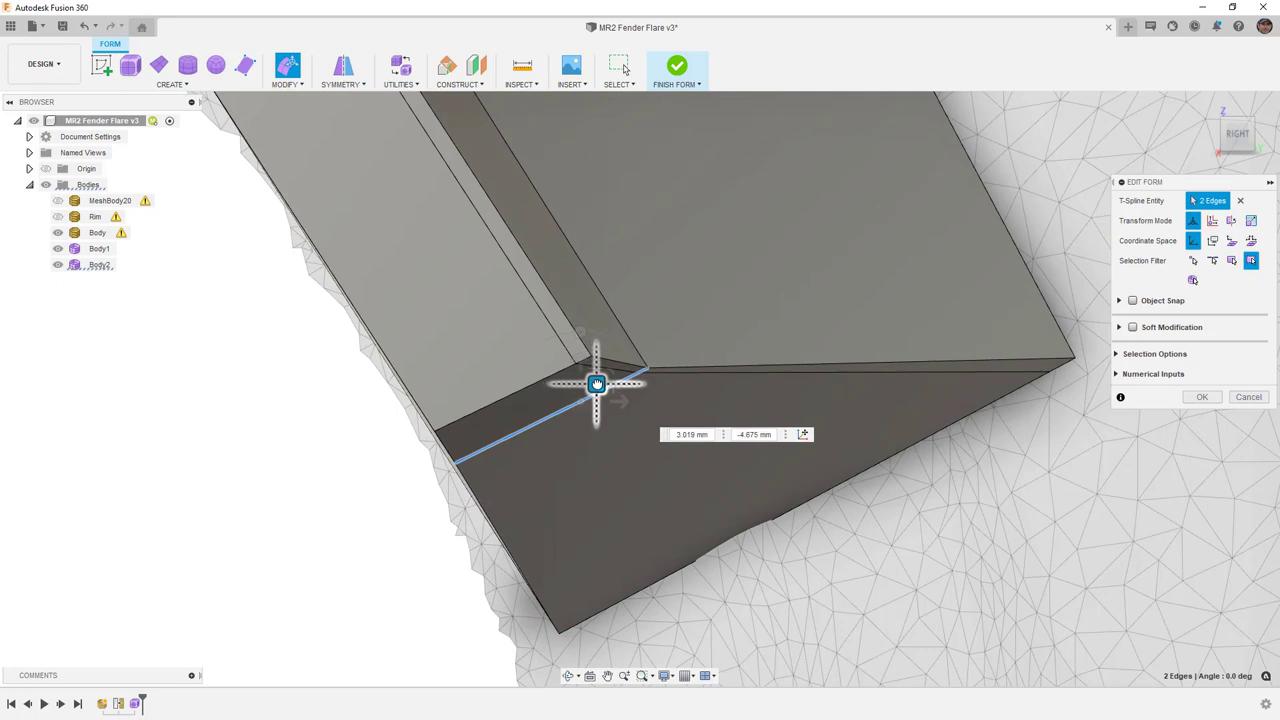
{"action": "left_click_drag", "start_coordinate": [596, 383], "coordinate": [596, 384]}
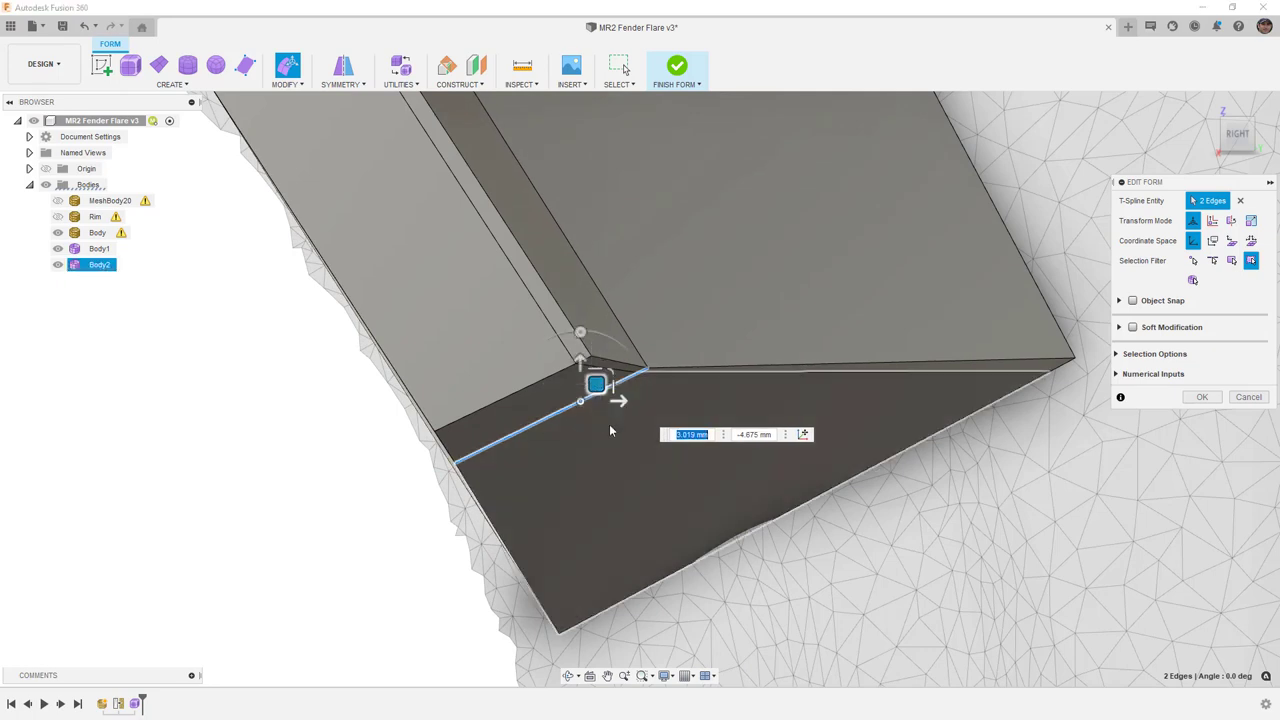
Step: Check the reshaped end panel in smooth display from several angles and leave form editing
{"action": "scroll", "coordinate": [609, 428], "scroll_direction": "down", "scroll_amount": 3}
{"action": "key", "text": "alt+3"}
{"action": "scroll", "coordinate": [514, 416], "scroll_direction": "down", "scroll_amount": 4}
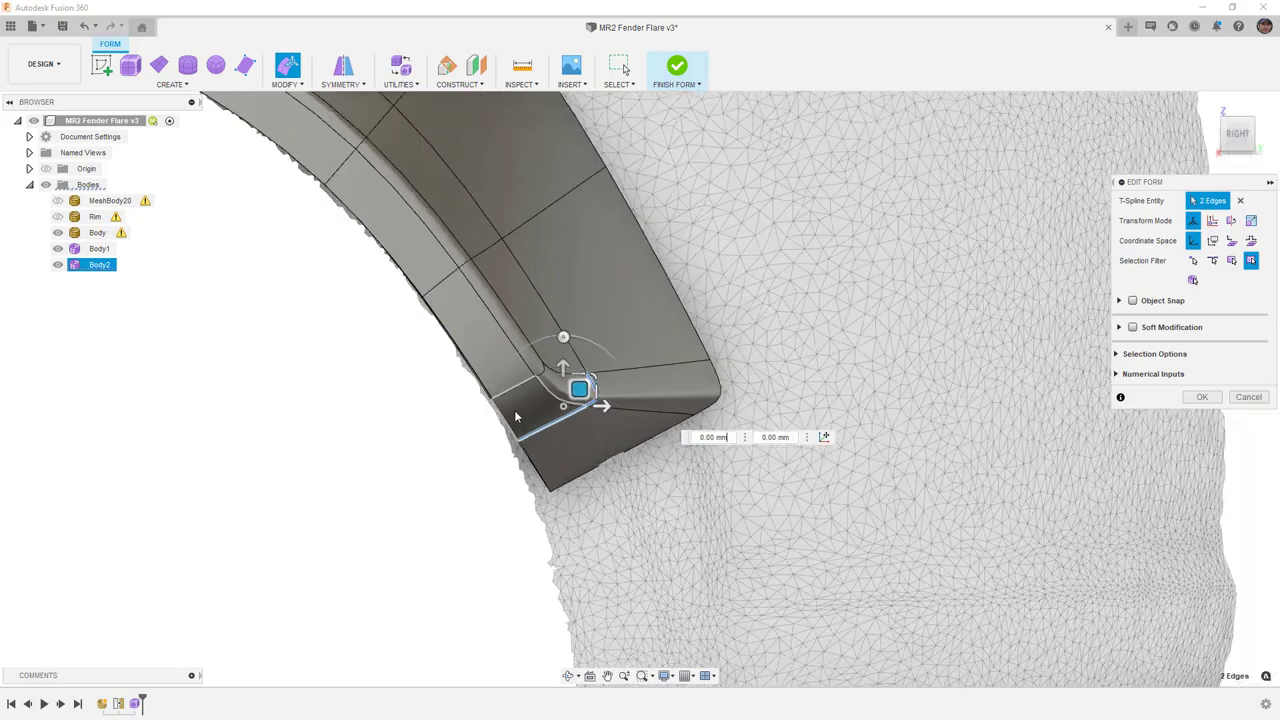
{"action": "middle_click_drag", "start_coordinate": [514, 421], "coordinate": [530, 475], "text": "shift"}
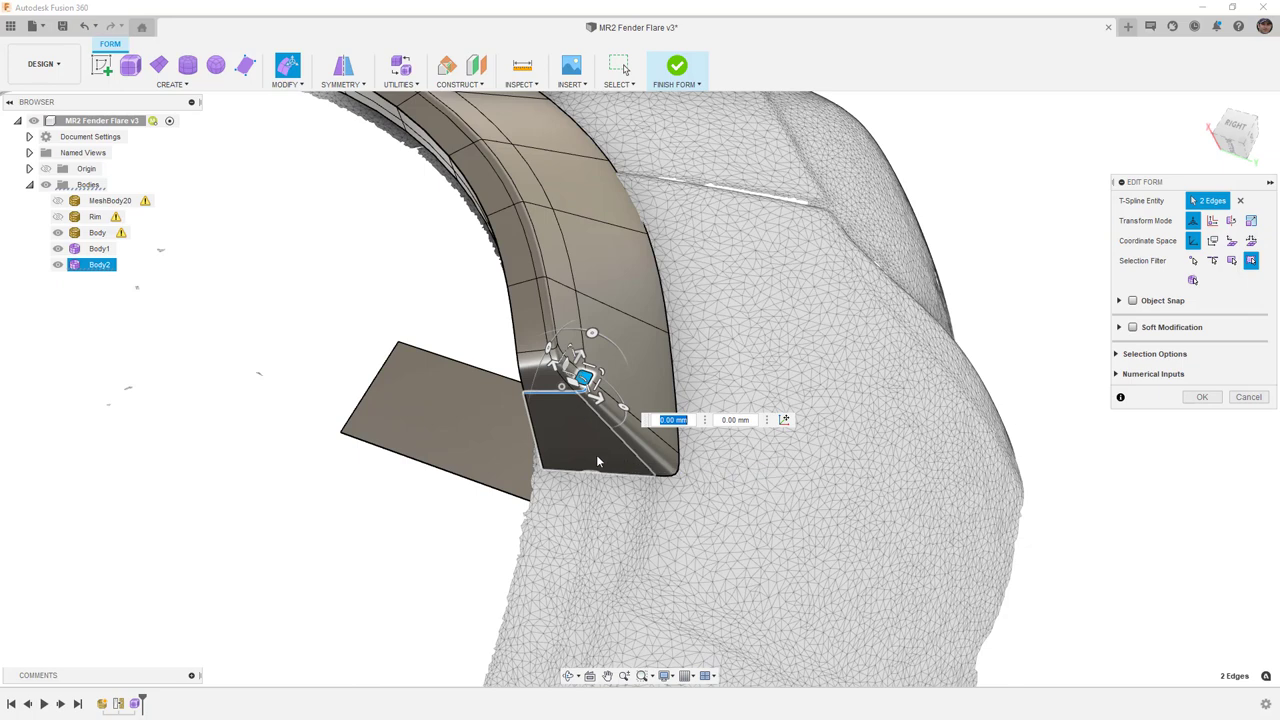
{"action": "middle_click_drag", "start_coordinate": [597, 462], "coordinate": [613, 483], "text": "shift"}
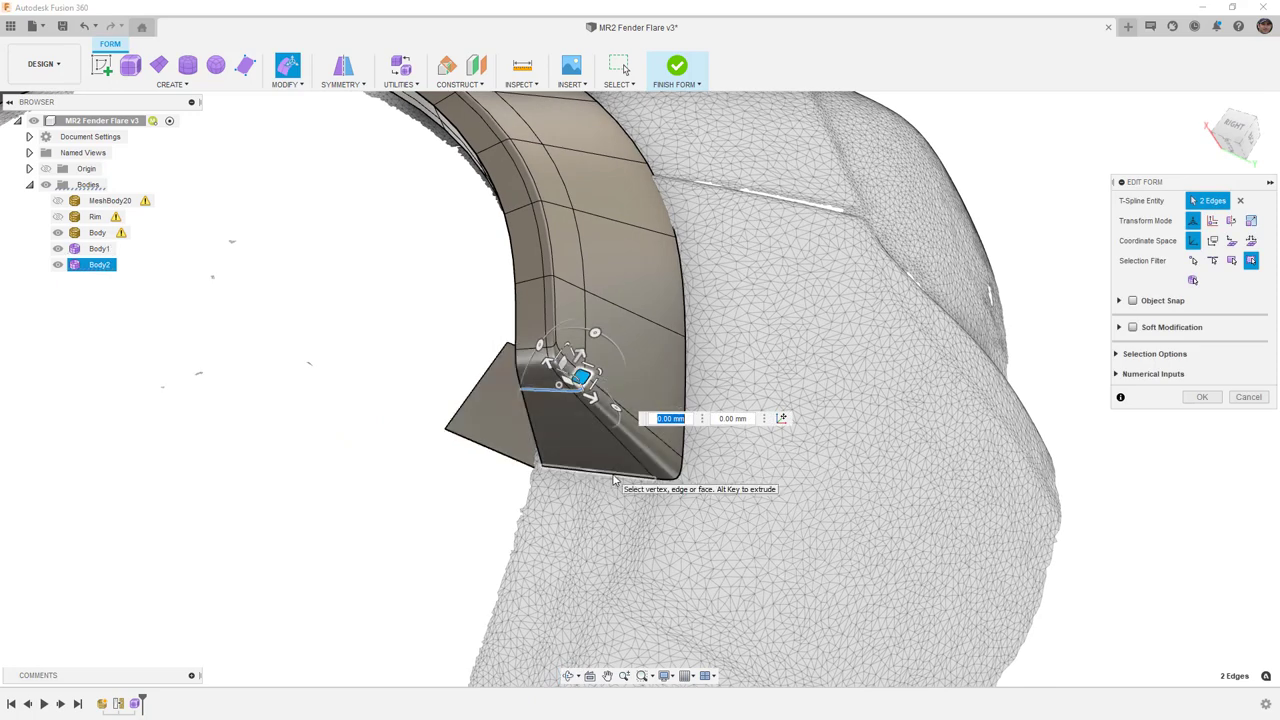
{"action": "key", "text": "Escape"}
Step: Hide the leftover flat cutting body, Body1, and delete it from the form
{"action": "double_click", "coordinate": [616, 478]}
{"action": "middle_click_drag", "start_coordinate": [377, 292], "coordinate": [482, 308], "text": "shift"}
{"action": "left_click", "coordinate": [59, 248]}
{"action": "left_click", "coordinate": [96, 250]}
{"action": "right_click", "coordinate": [97, 253]}
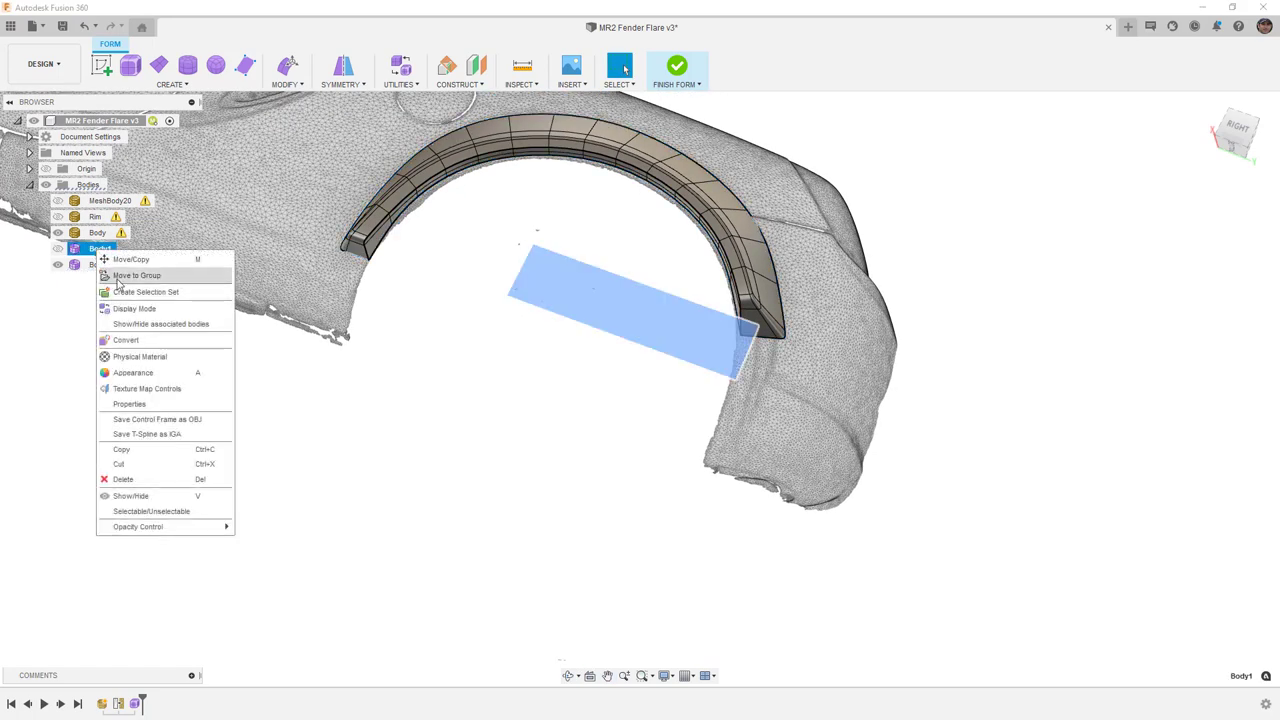
{"action": "left_click", "coordinate": [145, 470]}
{"action": "middle_click_drag", "start_coordinate": [541, 247], "coordinate": [474, 345]}
{"action": "left_click", "coordinate": [459, 257]}
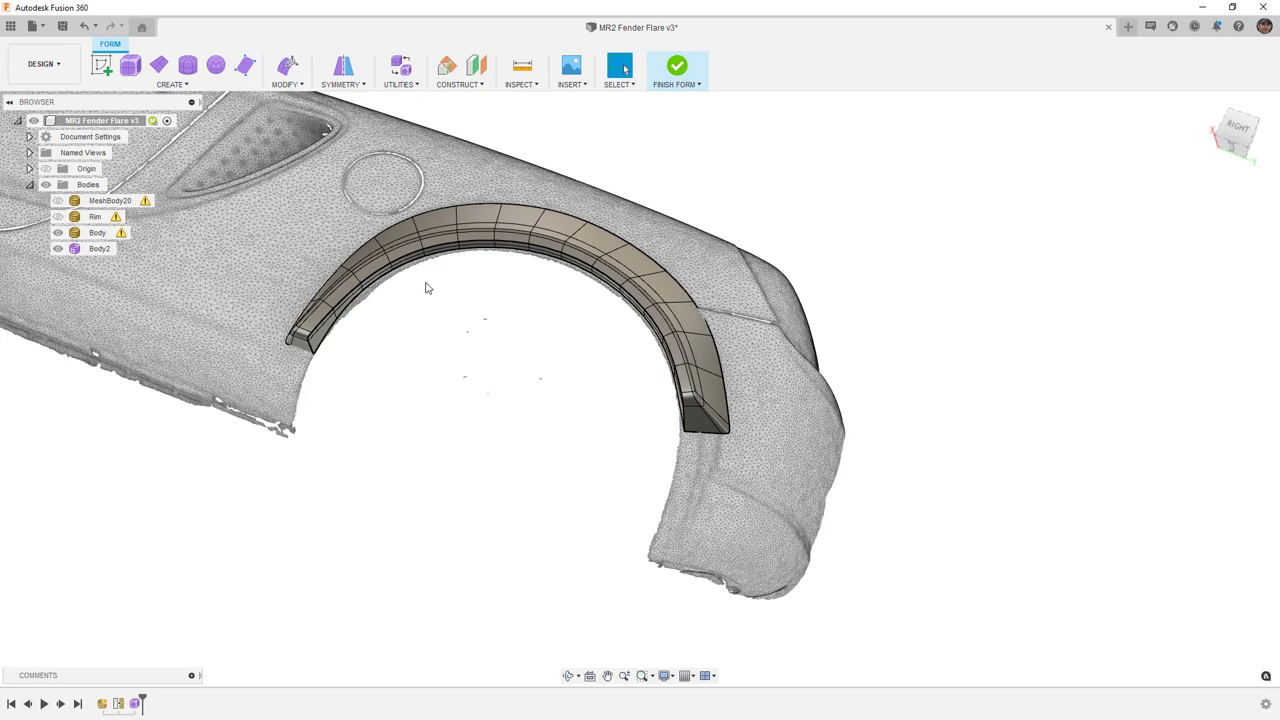
Step: Try inserting an exact, single-sided edge at location 0.5 alongside the flare's entire open boundary loop
{"action": "scroll", "coordinate": [666, 410], "scroll_direction": "up", "scroll_amount": 3}
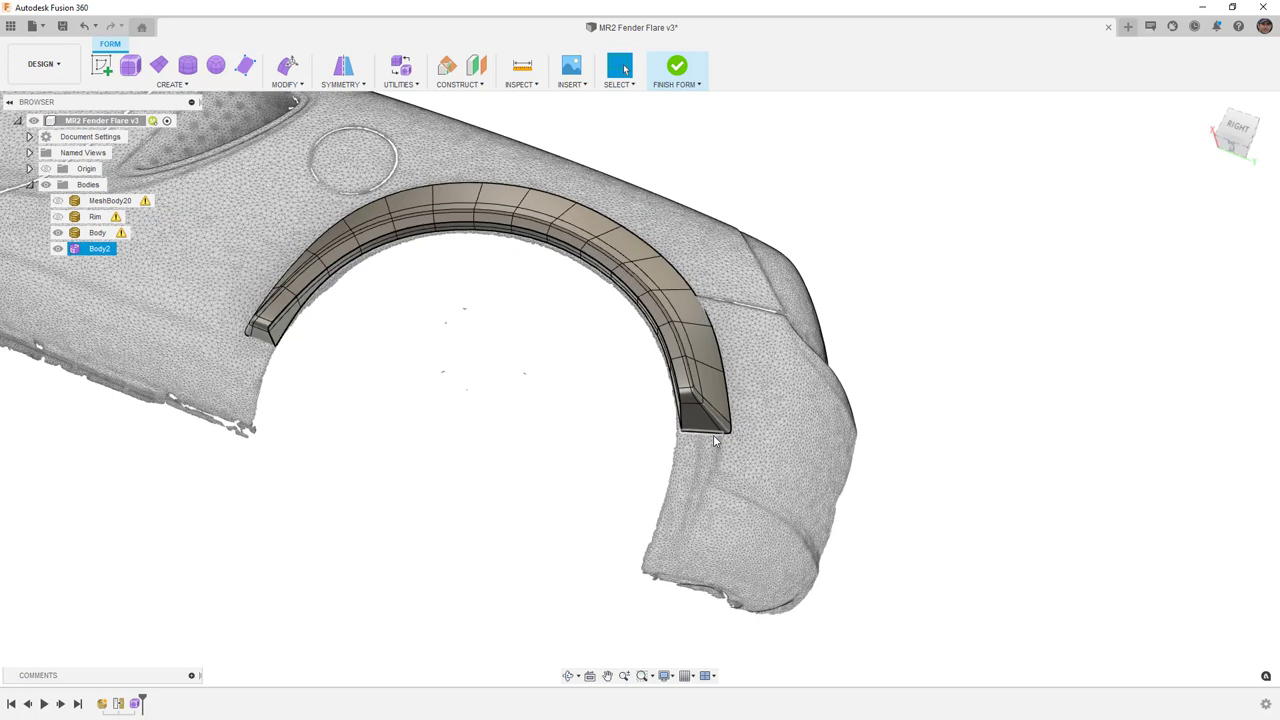
{"action": "double_click", "coordinate": [703, 433]}
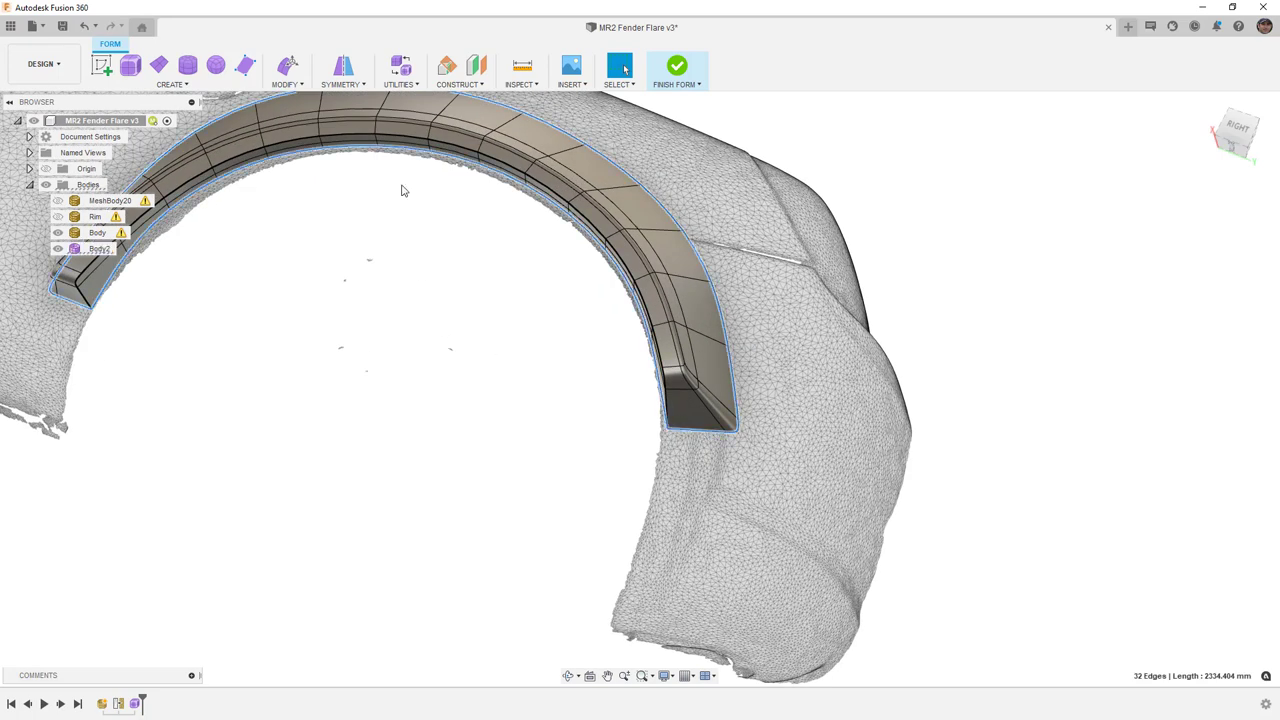
{"action": "left_click", "coordinate": [302, 86]}
{"action": "left_click", "coordinate": [304, 129]}
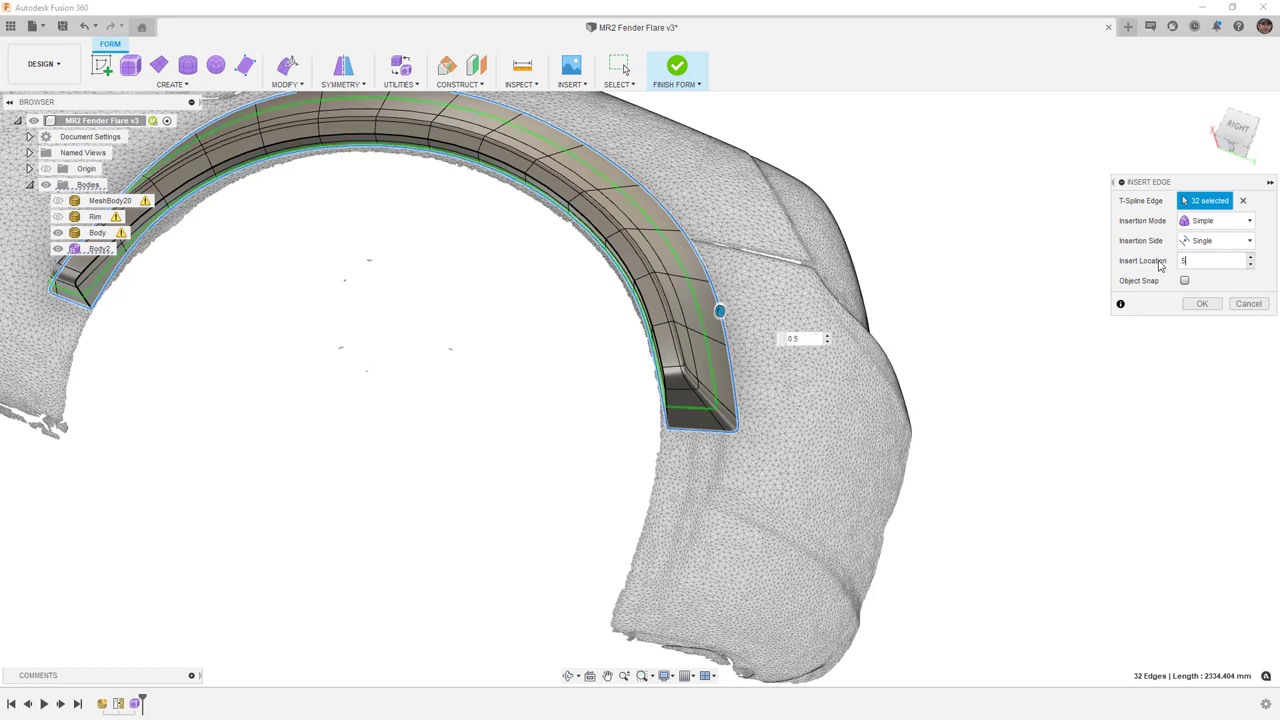
{"action": "left_click", "coordinate": [1196, 248]}
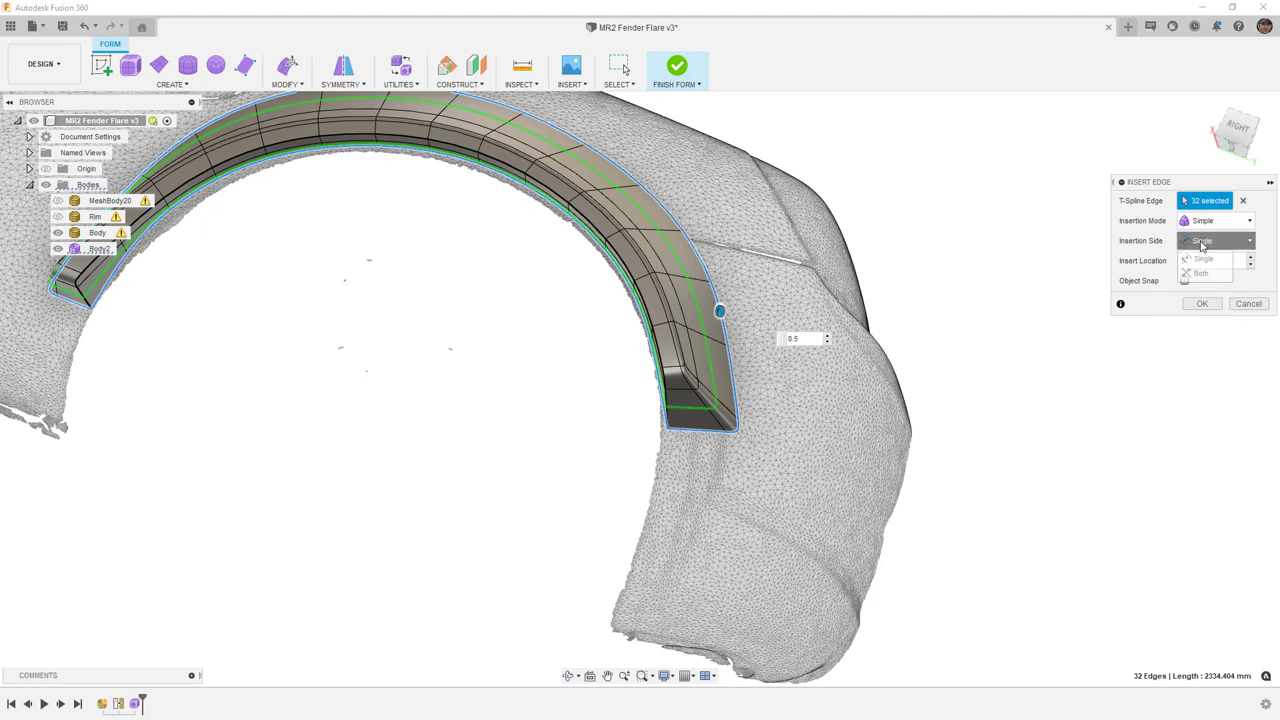
{"action": "left_click", "coordinate": [1212, 220]}
{"action": "left_click", "coordinate": [1205, 253]}
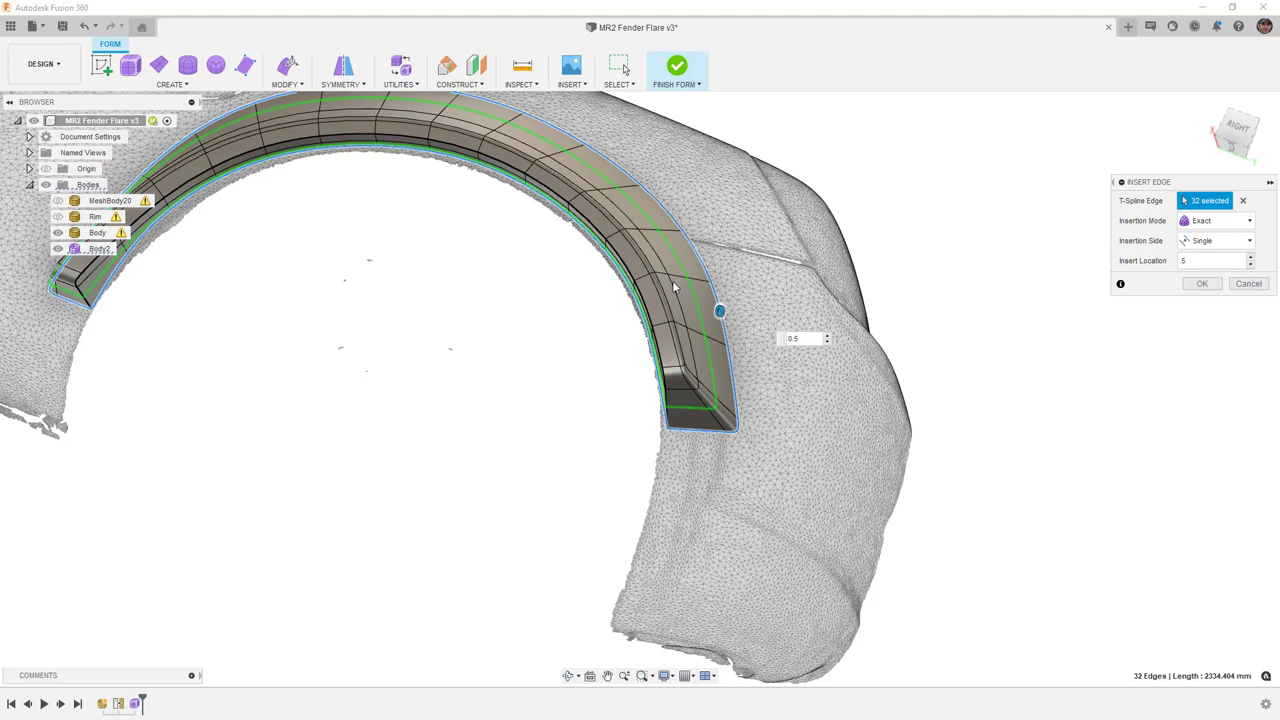
{"action": "left_click", "coordinate": [1201, 284]}
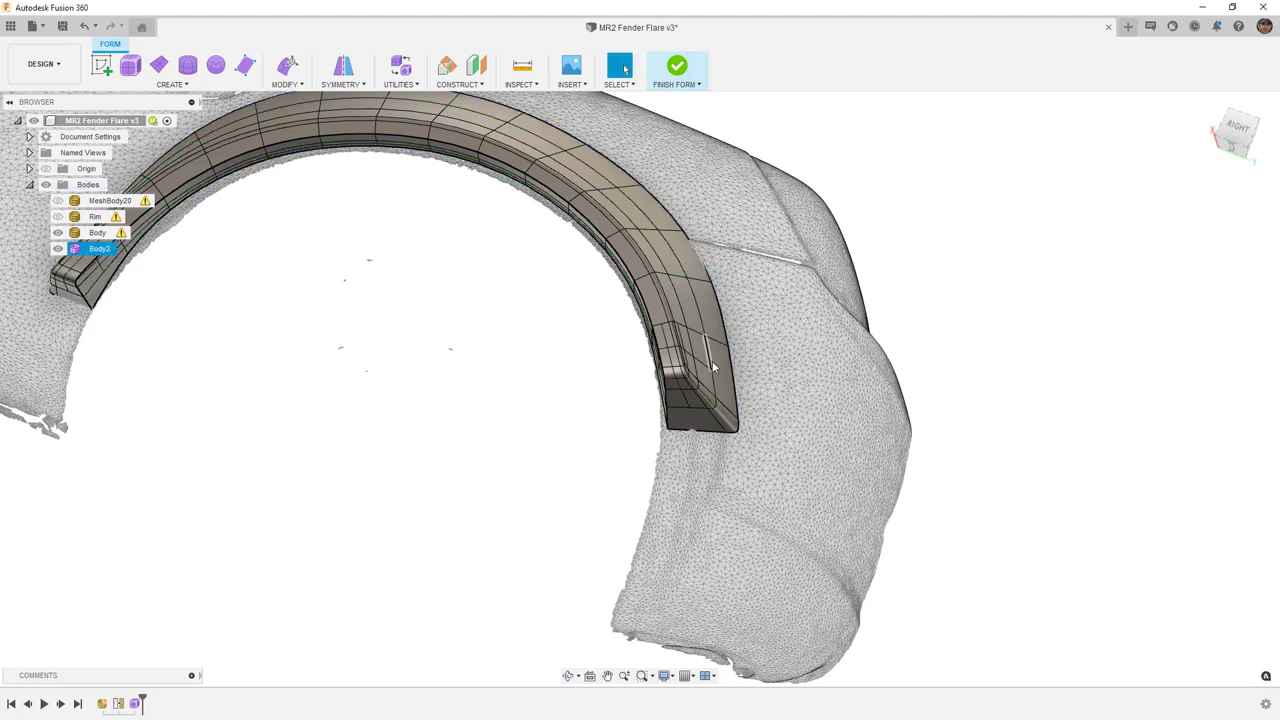
Step: Inspect the flare's ends with mesh edges shown and in plain shading, and undo the exact edge insertion
{"action": "scroll", "coordinate": [714, 369], "scroll_direction": "up", "scroll_amount": 6}
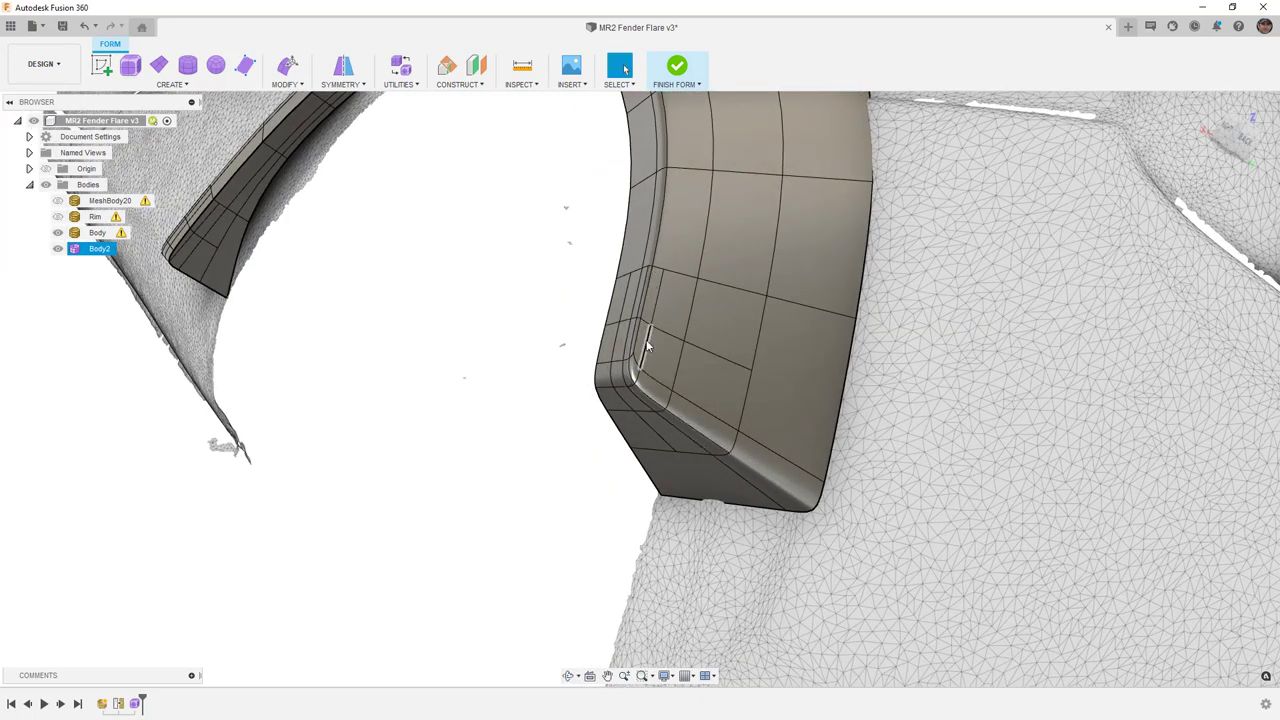
{"action": "scroll", "coordinate": [663, 345], "scroll_direction": "down", "scroll_amount": 3}
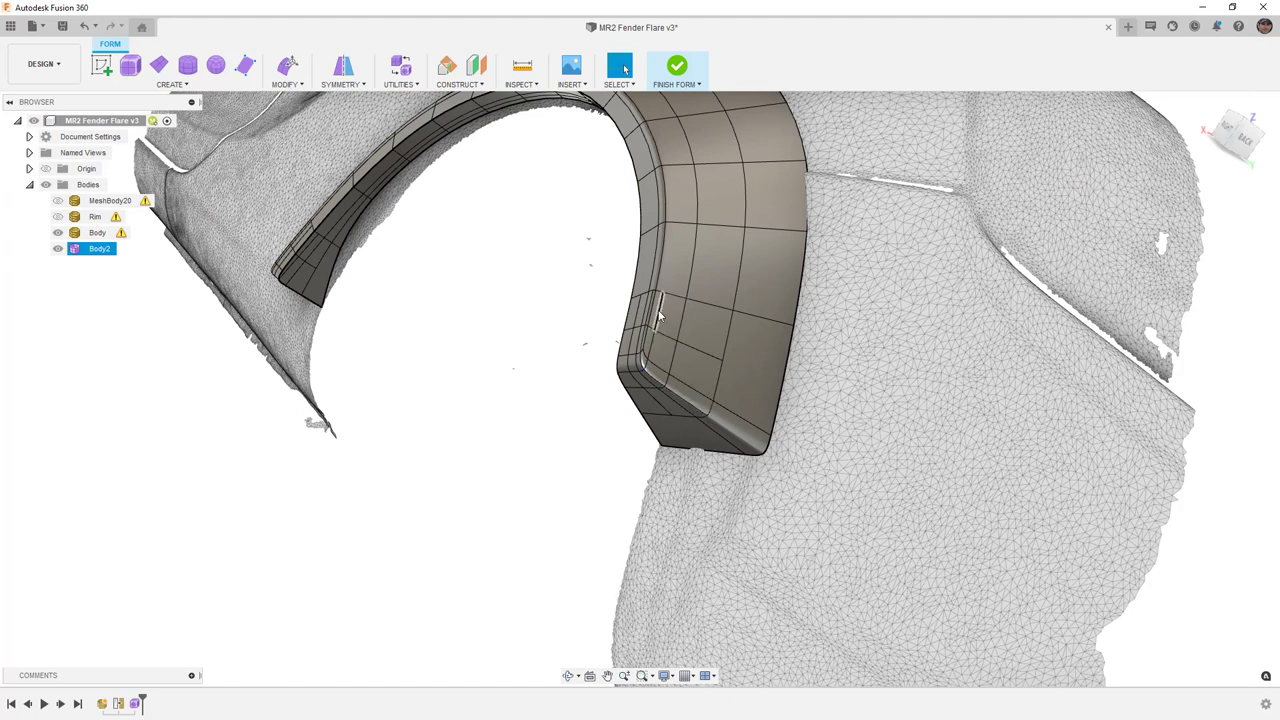
{"action": "middle_click_drag", "start_coordinate": [657, 357], "coordinate": [778, 346], "text": "shift"}
{"action": "left_click", "coordinate": [611, 388]}
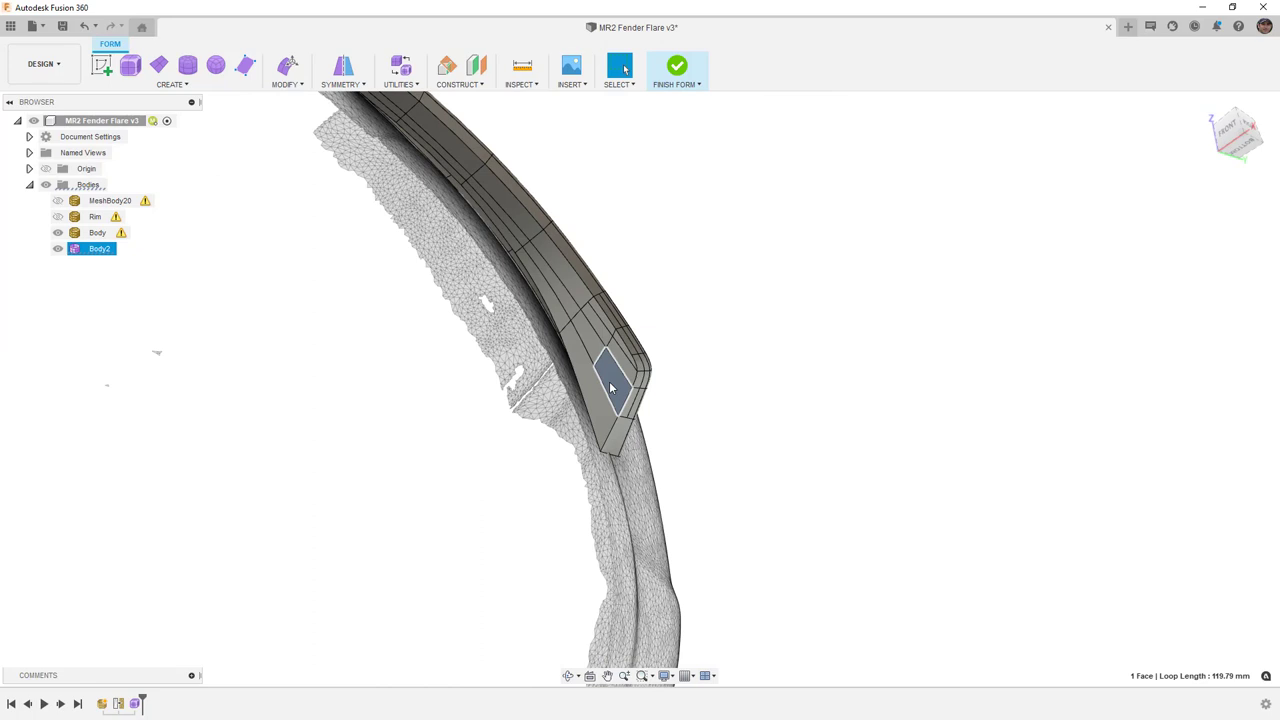
{"action": "key", "text": "ctrl+4"}
{"action": "left_click", "coordinate": [766, 377]}
{"action": "mouse_move", "coordinate": [766, 377]}
{"action": "middle_mouse_down", "text": "shift"}
{"action": "mouse_move", "coordinate": [609, 383]}
{"action": "mouse_move", "coordinate": [670, 385]}
{"action": "middle_mouse_up", "text": "shift"}
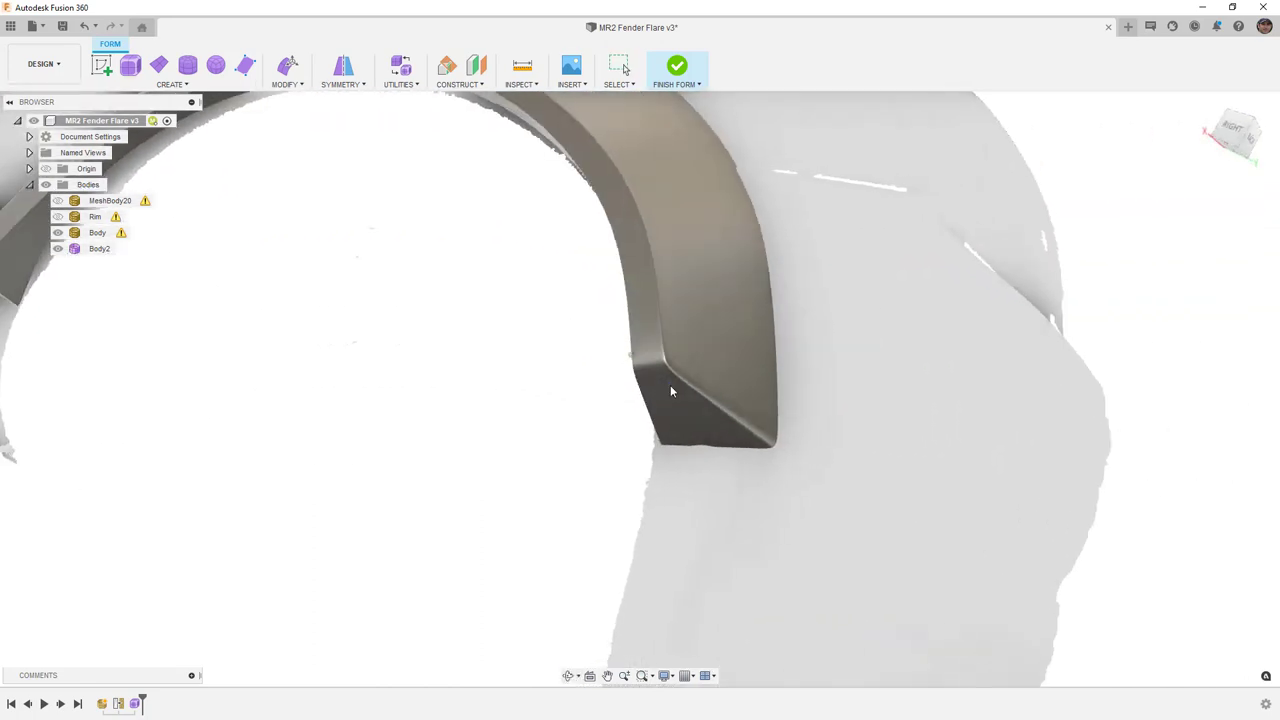
{"action": "left_click", "coordinate": [672, 386]}
{"action": "key", "text": "ctrl+6"}
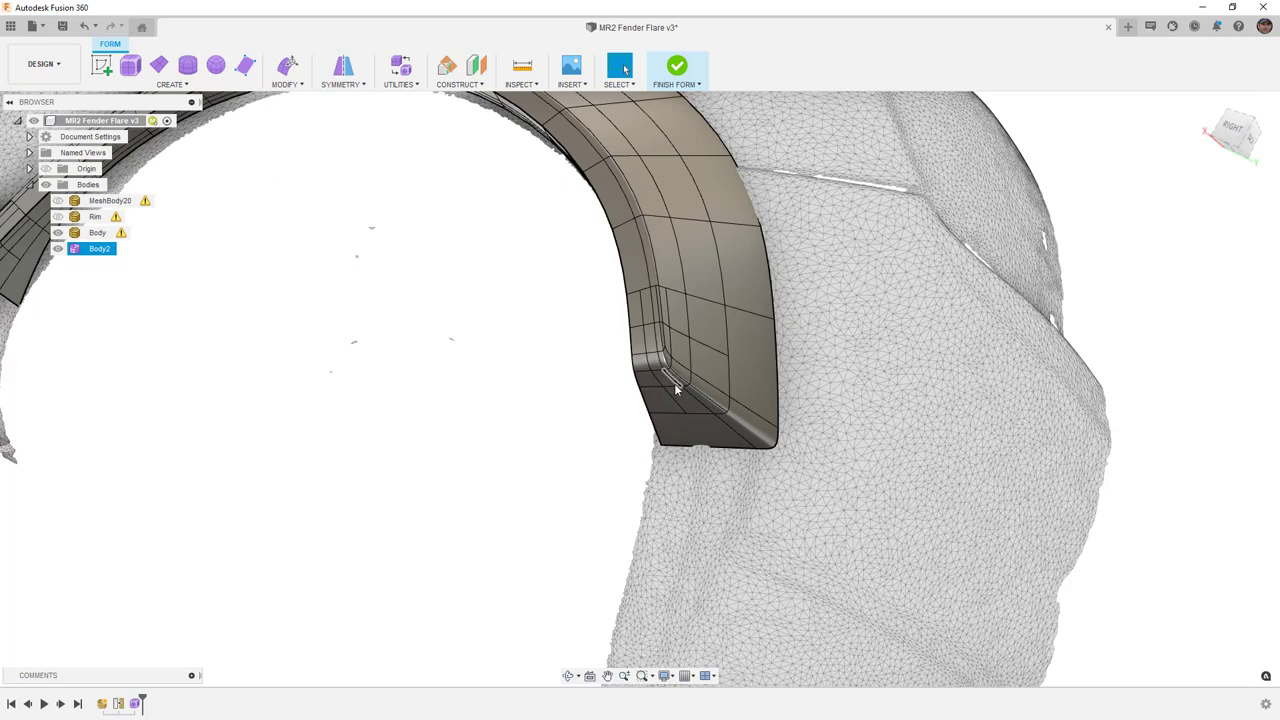
{"action": "scroll", "coordinate": [676, 382], "scroll_direction": "down", "scroll_amount": 2}
{"action": "middle_click_drag", "start_coordinate": [676, 382], "coordinate": [676, 380], "text": "shift"}
{"action": "key", "text": "ctrl+z"}
Step: Insert a simple, single-sided edge at location 0.50 alongside the flare's entire open boundary loop
{"action": "double_click", "coordinate": [755, 398]}
{"action": "left_click", "coordinate": [289, 84]}
{"action": "left_click", "coordinate": [300, 129]}
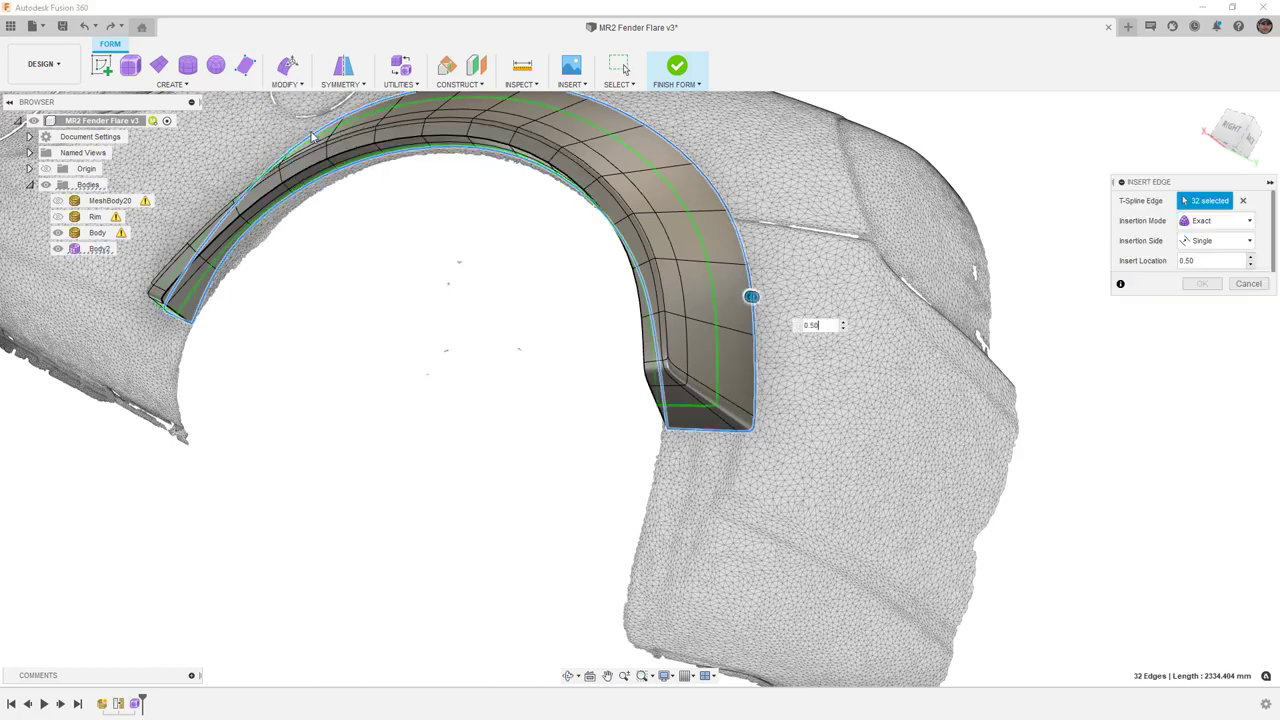
{"action": "left_click", "coordinate": [1218, 222]}
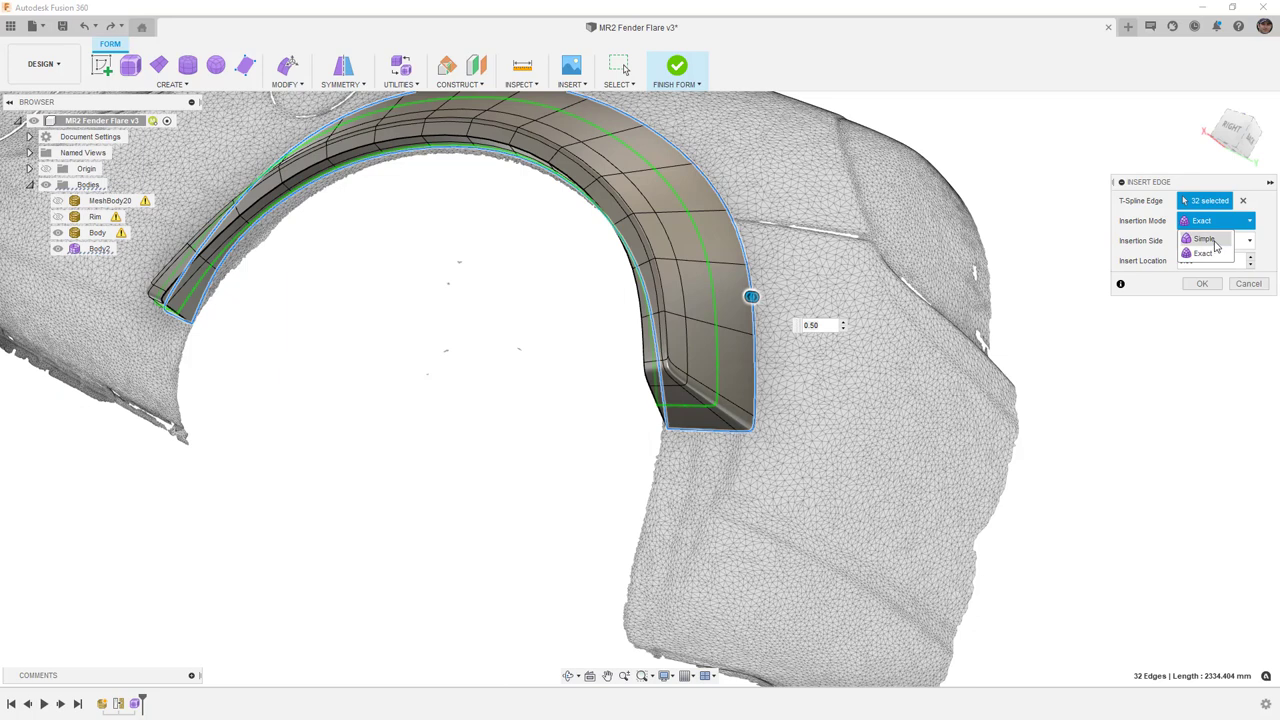
{"action": "left_click", "coordinate": [1204, 239]}
{"action": "left_click", "coordinate": [1211, 309]}
Step: Examine the whole flare's surface from several angles, both in plain shading and with visible edges
{"action": "middle_click_drag", "start_coordinate": [787, 280], "coordinate": [750, 285], "text": "shift"}
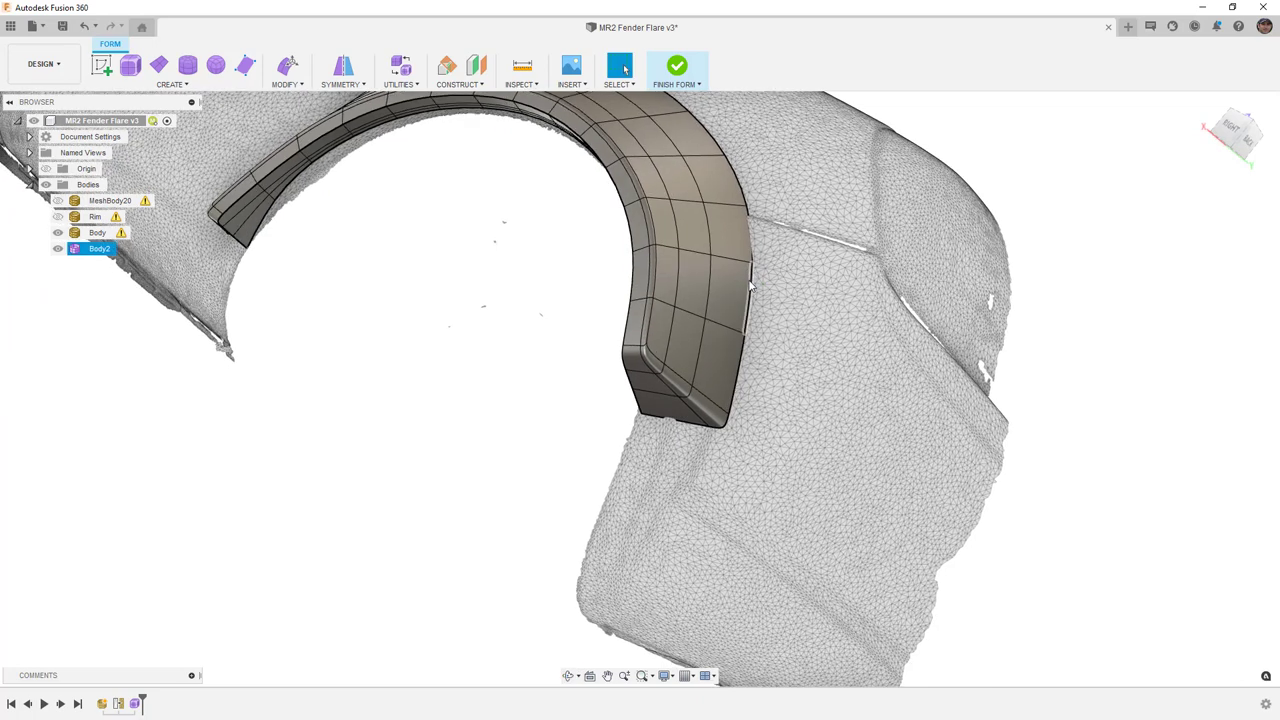
{"action": "key", "text": "ctrl+4"}
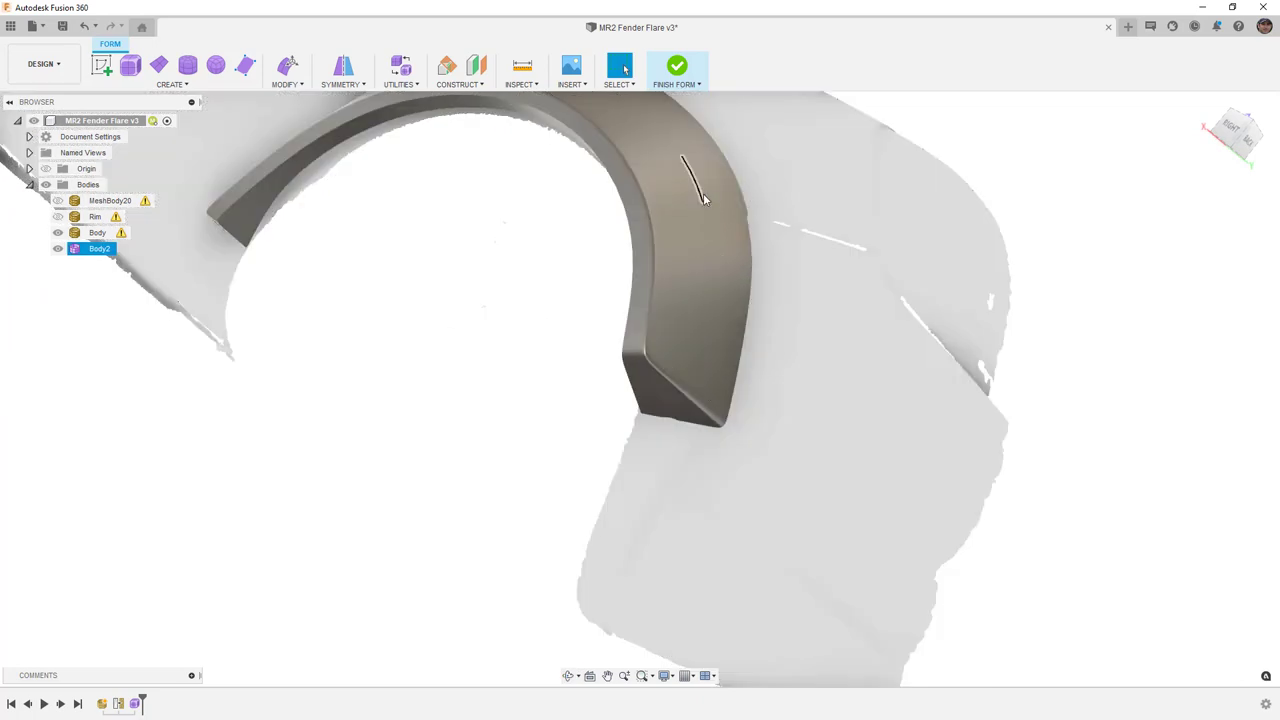
{"action": "scroll", "coordinate": [702, 200], "scroll_direction": "down", "scroll_amount": 2}
{"action": "middle_click_drag", "start_coordinate": [703, 215], "coordinate": [644, 328], "text": "shift"}
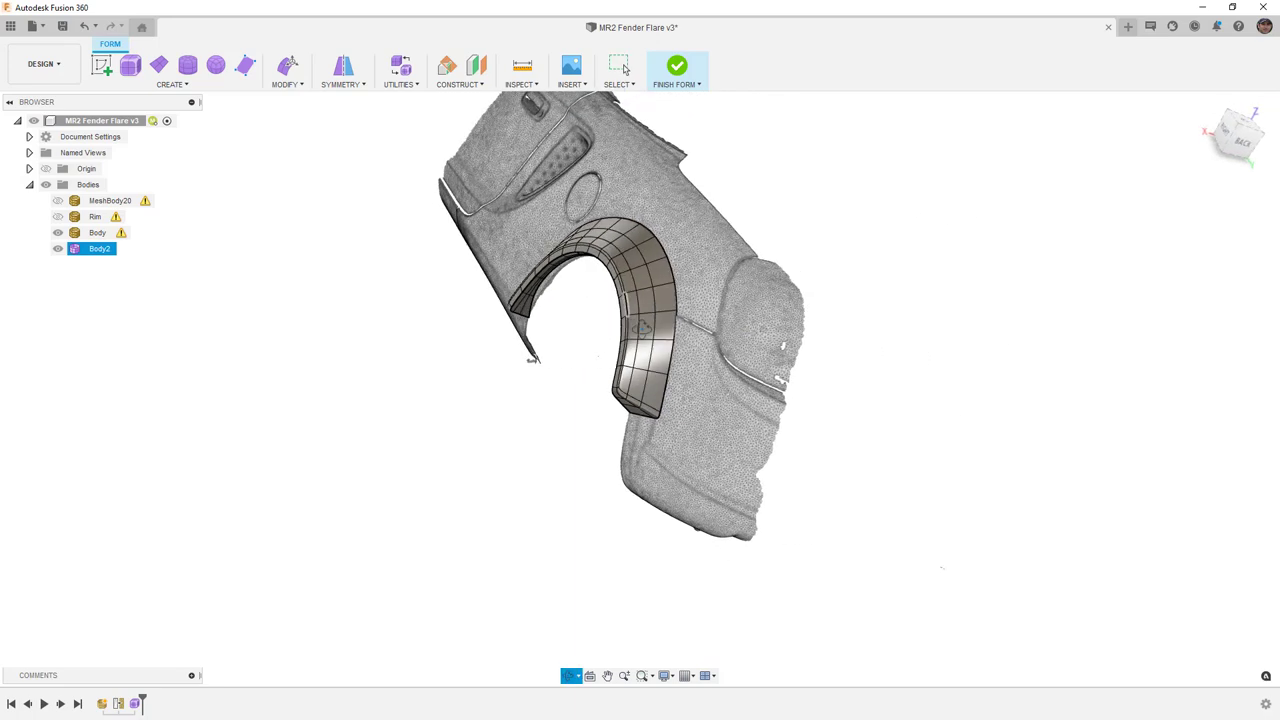
{"action": "left_click", "coordinate": [620, 66]}
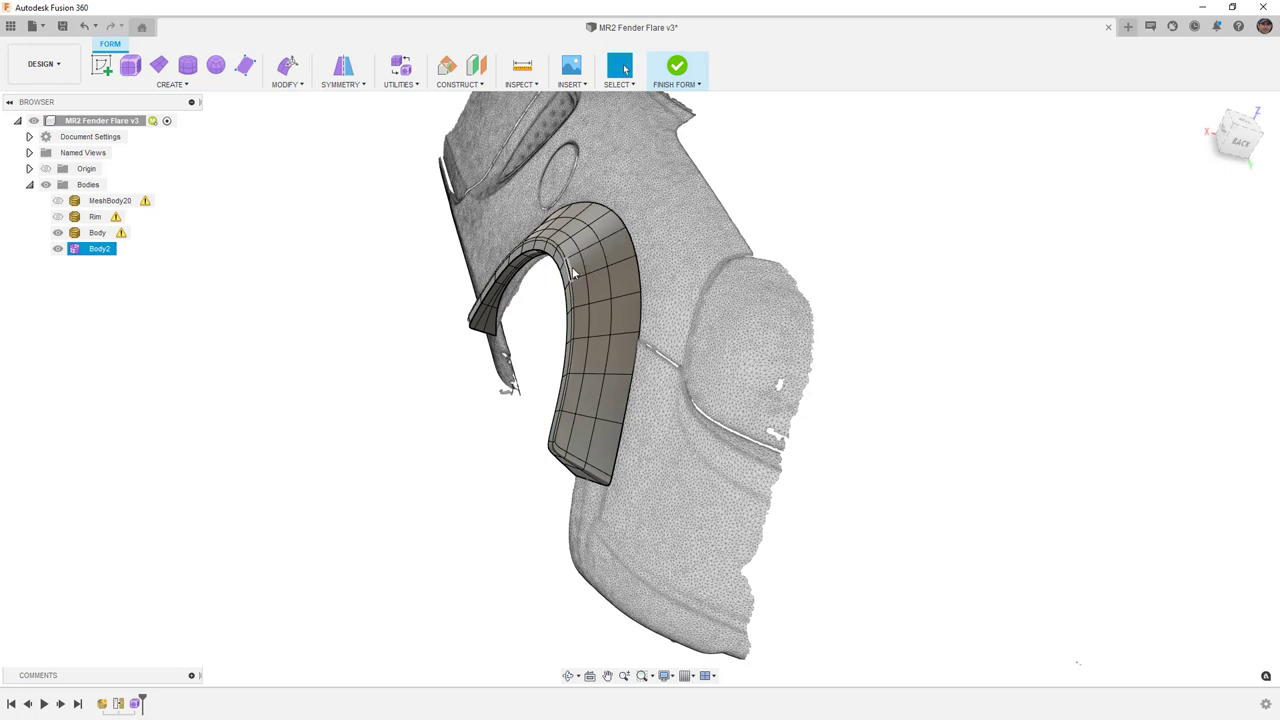
Step: Move the rear end panel's two body-side boundary edges 14.495 mm along Y and -21.992 mm along Z in the right view
{"action": "left_click", "coordinate": [1221, 137]}
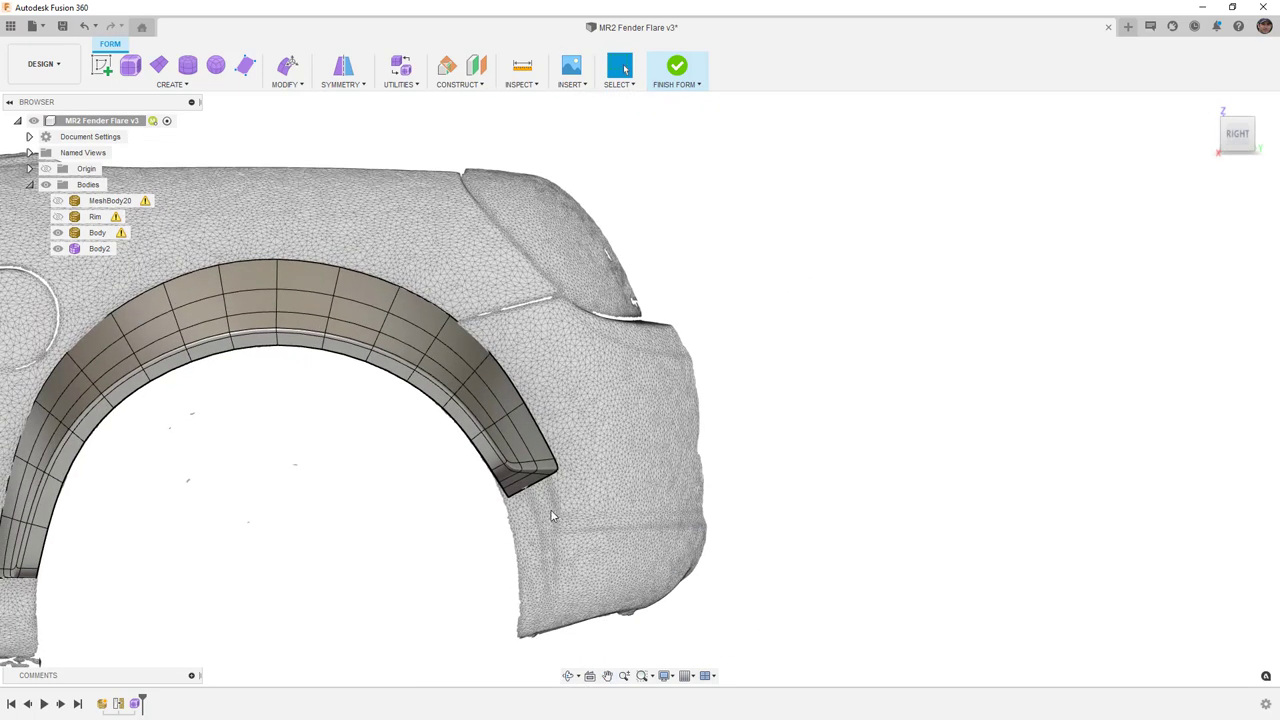
{"action": "scroll", "coordinate": [534, 499], "scroll_direction": "up", "scroll_amount": 5}
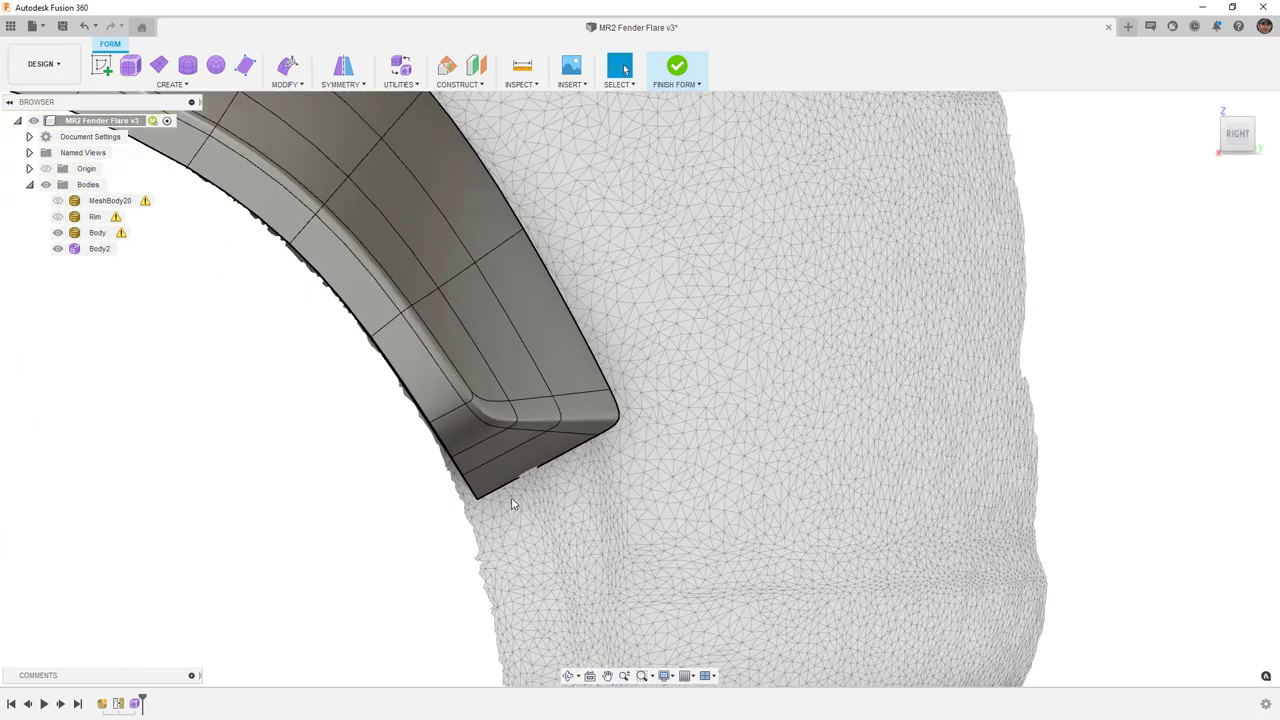
{"action": "left_click", "coordinate": [284, 67]}
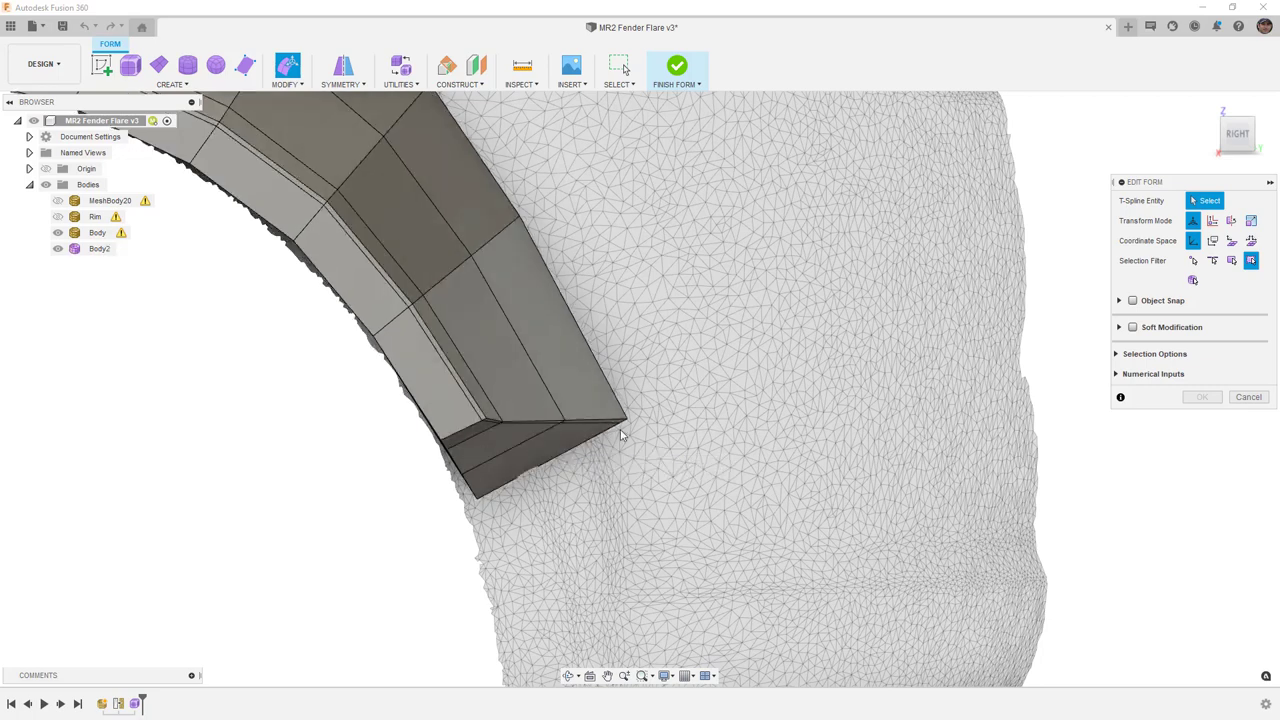
{"action": "scroll", "coordinate": [628, 434], "scroll_direction": "up", "scroll_amount": 3}
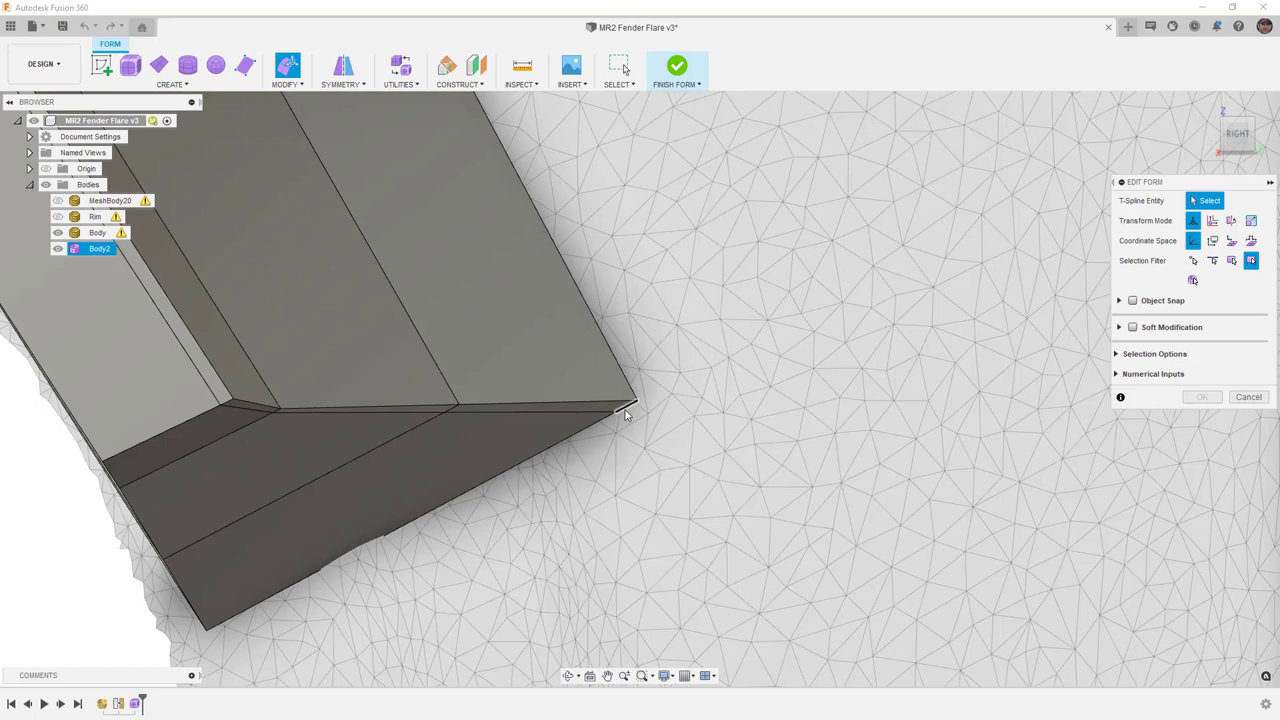
{"action": "left_click", "coordinate": [622, 411]}
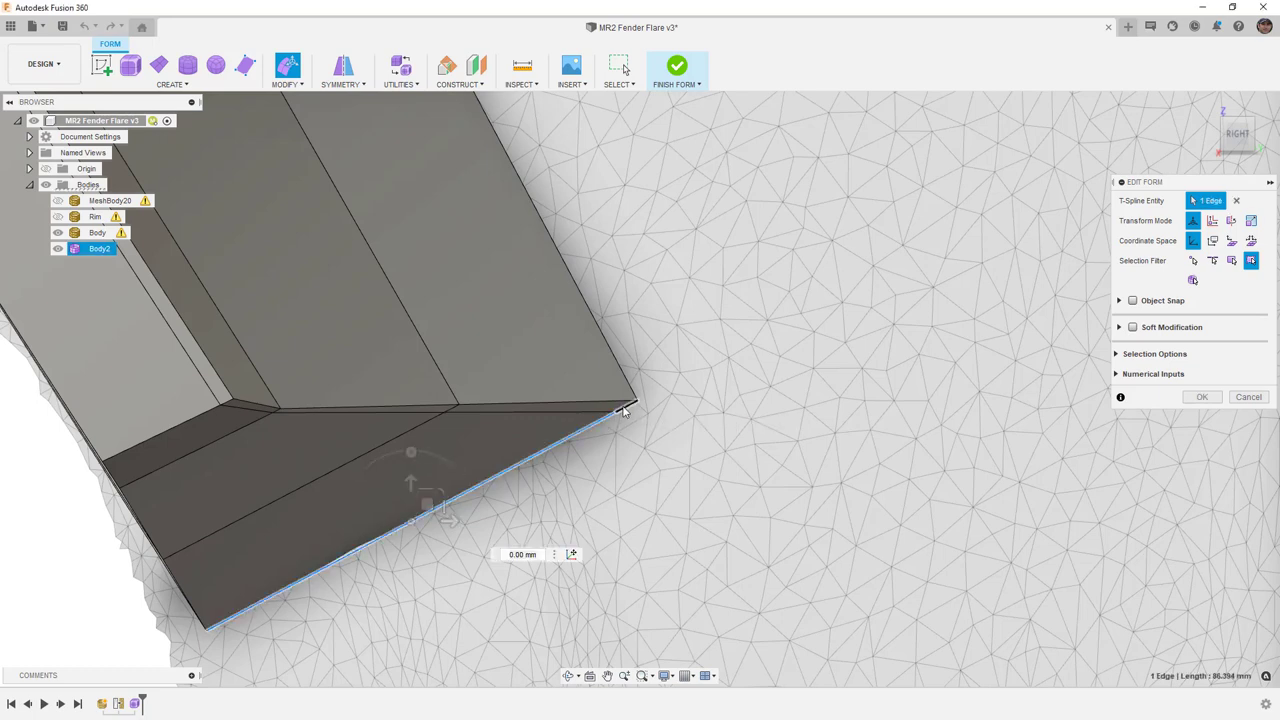
{"action": "left_click", "coordinate": [450, 408], "text": "shift"}
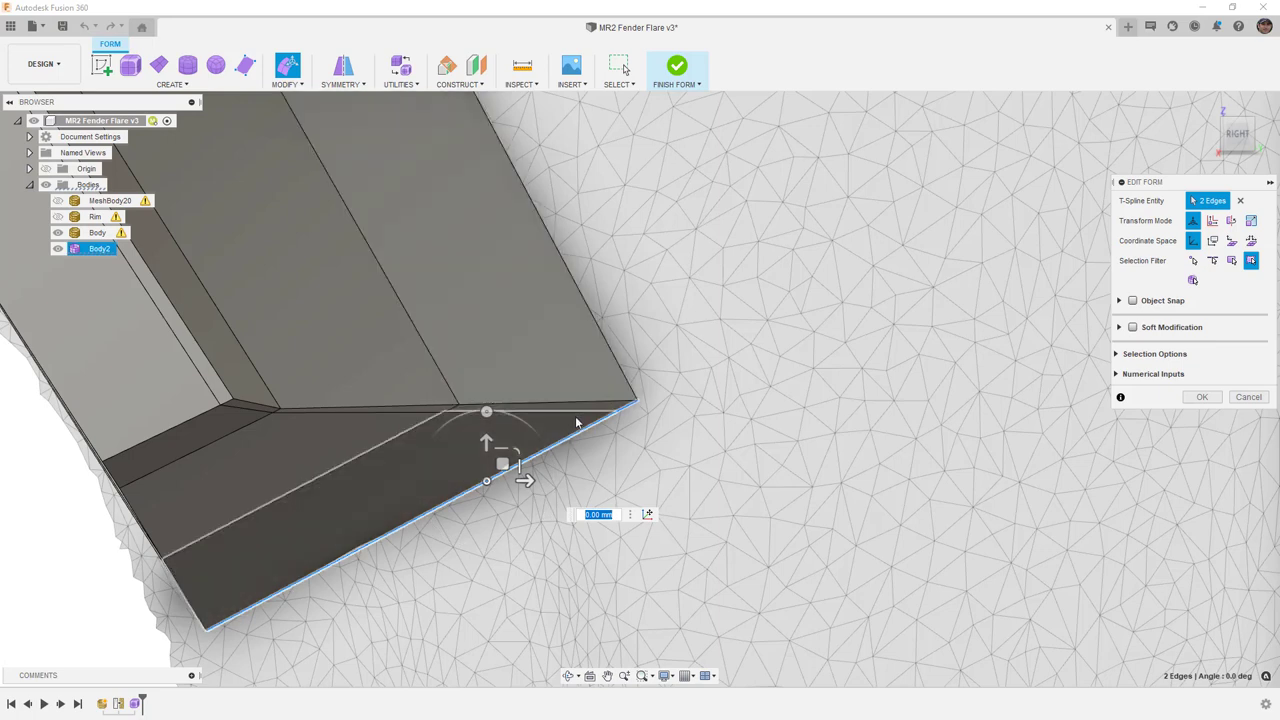
{"action": "scroll", "coordinate": [540, 466], "scroll_direction": "down", "scroll_amount": 4}
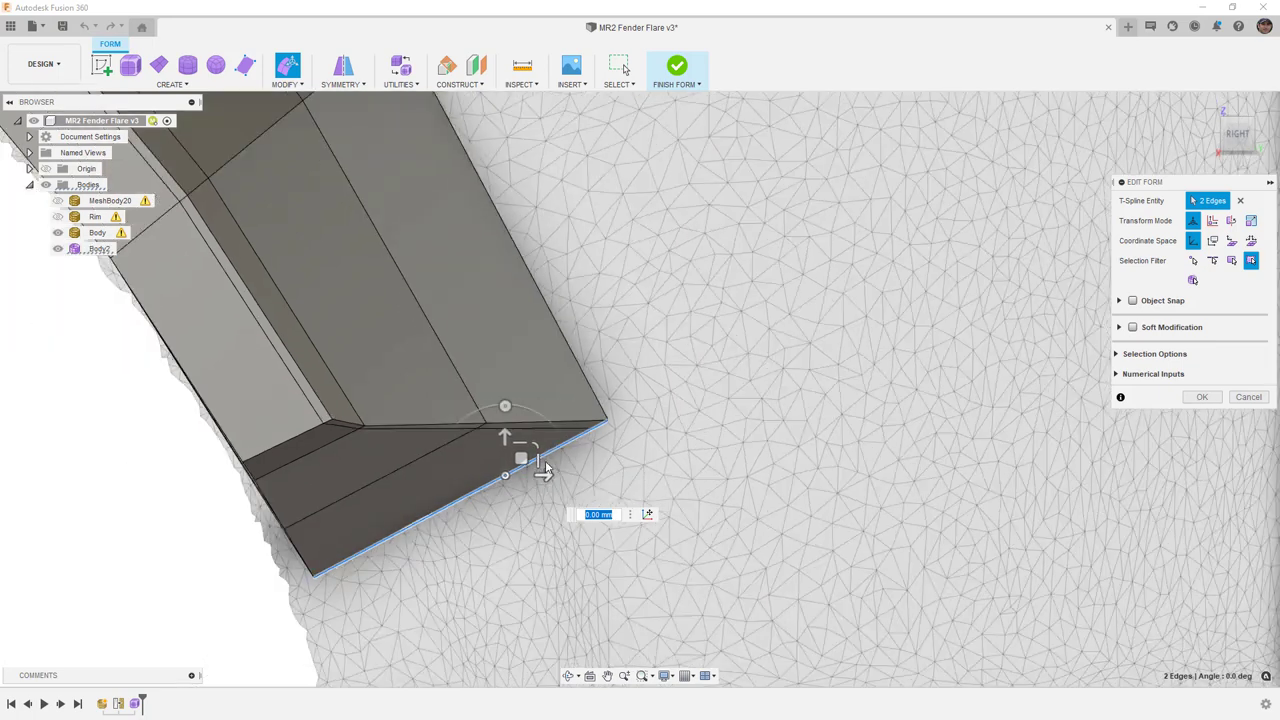
{"action": "left_click_drag", "start_coordinate": [534, 453], "coordinate": [572, 512]}
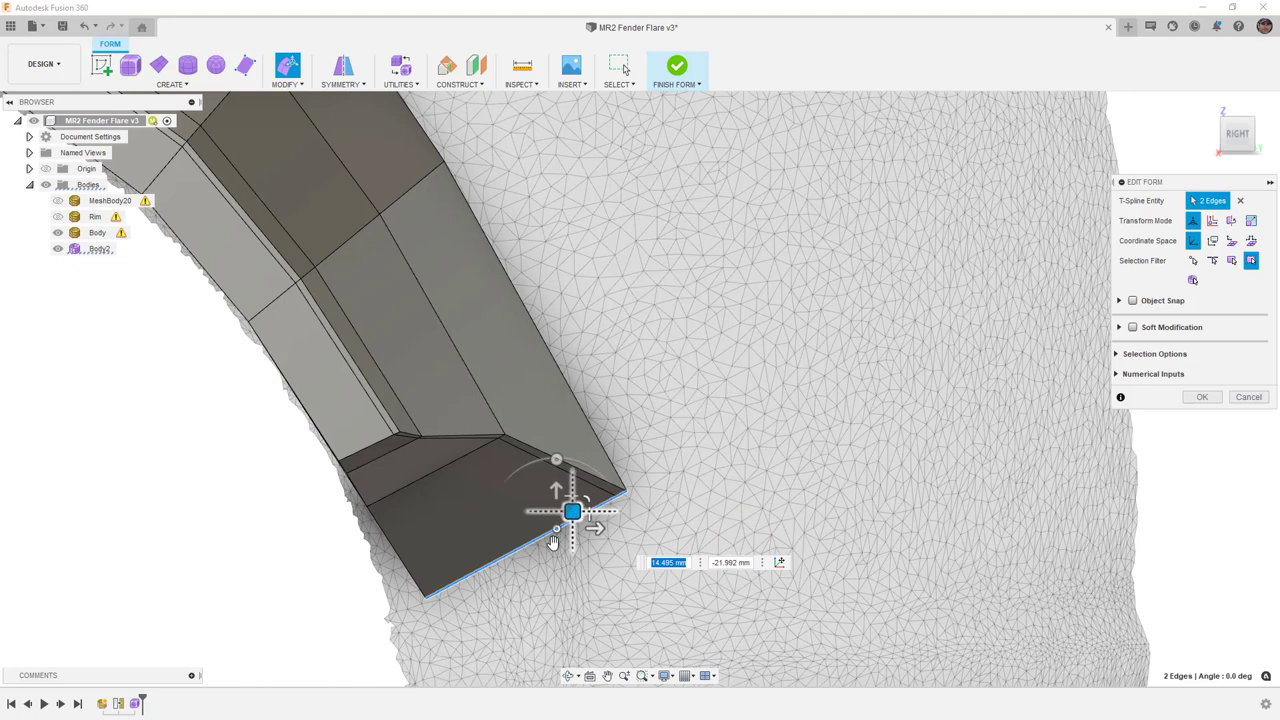
Step: Move the rear end panel's wheel-side corner vertex outward to about Y 1599 mm, Z 386 mm
{"action": "left_click", "coordinate": [426, 598]}
{"action": "left_click_drag", "start_coordinate": [442, 584], "coordinate": [415, 598]}
{"action": "middle_click_drag", "start_coordinate": [315, 450], "coordinate": [409, 453], "text": "shift"}
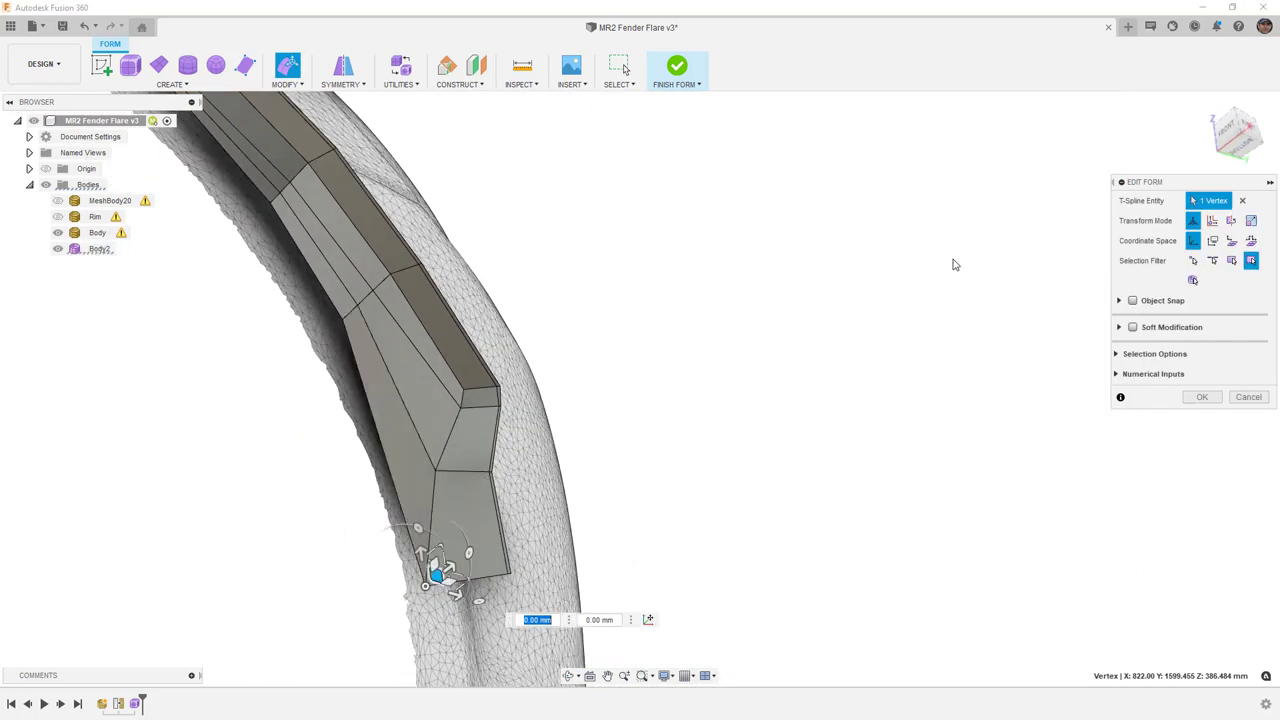
{"action": "middle_click_drag", "start_coordinate": [968, 232], "coordinate": [931, 241], "text": "shift"}
Step: In the right view, shift the end panel's next two wheel-side vertices by -3.998/-2.999 mm and -1.918/-1.623 mm along Y/Z
{"action": "left_click", "coordinate": [1240, 130]}
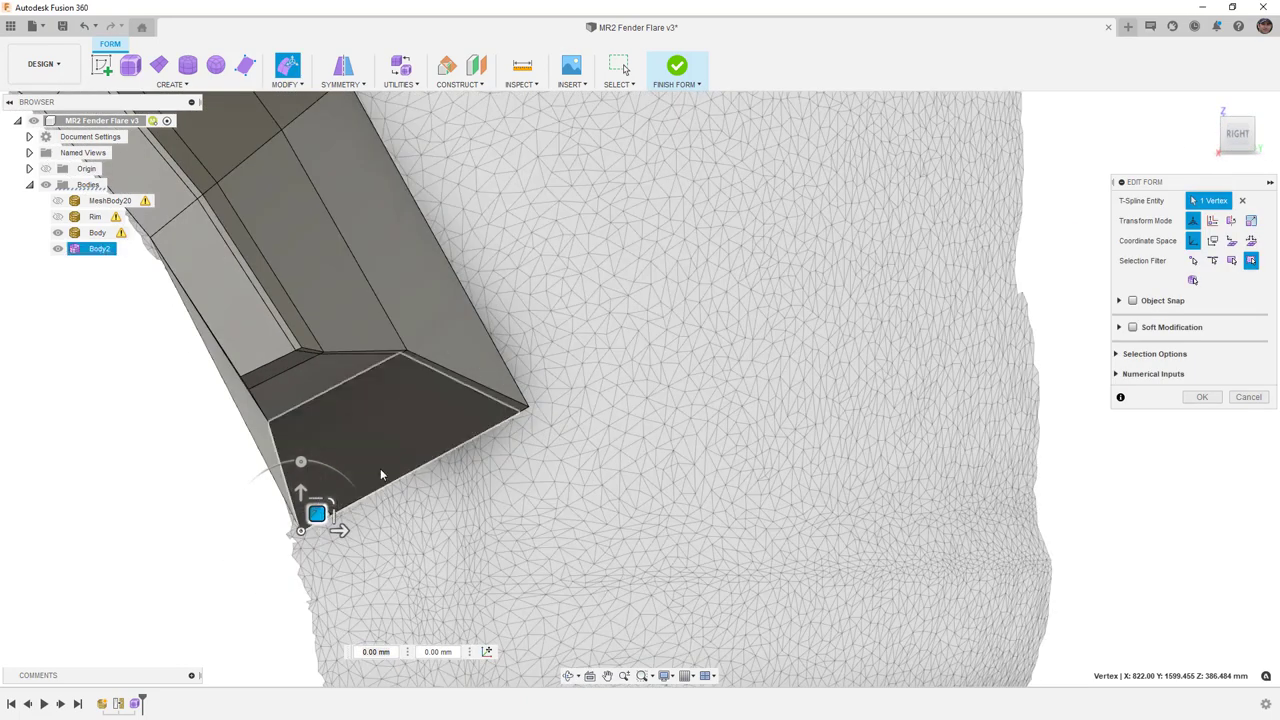
{"action": "left_click_drag", "start_coordinate": [316, 513], "coordinate": [275, 417]}
{"action": "scroll", "coordinate": [254, 389], "scroll_direction": "up", "scroll_amount": 3}
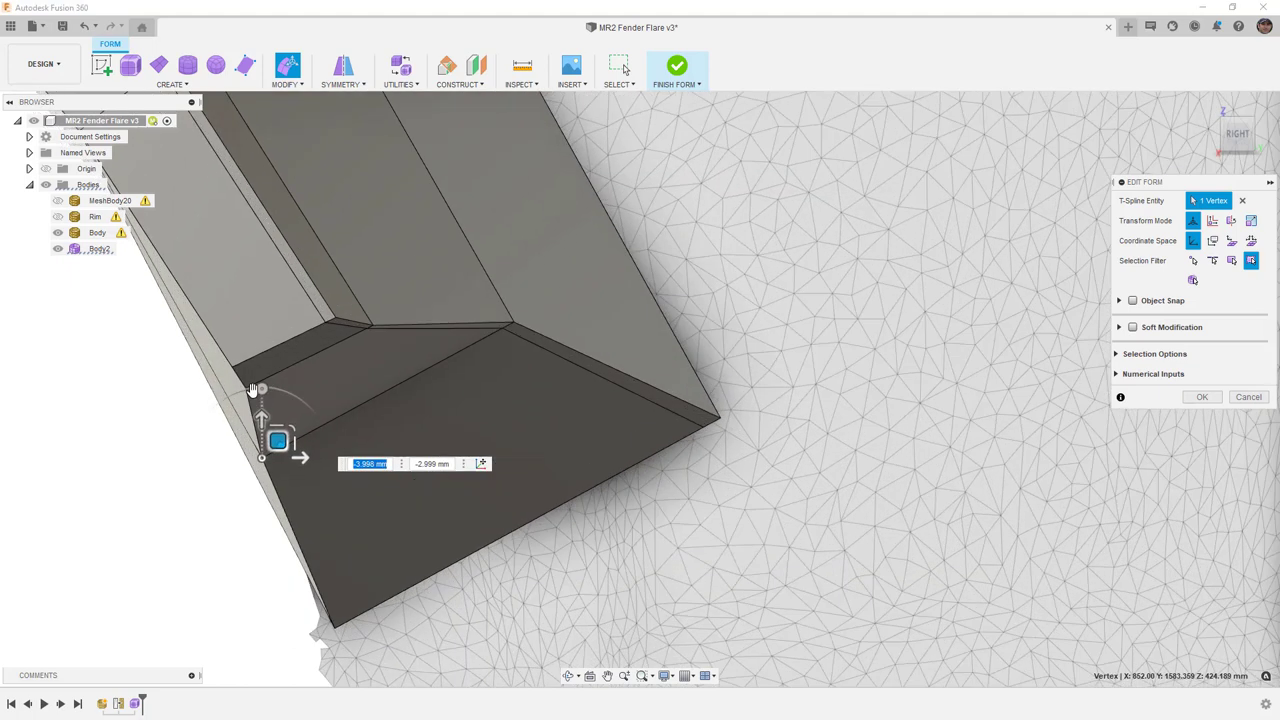
{"action": "left_click", "coordinate": [247, 387]}
{"action": "left_click_drag", "start_coordinate": [262, 374], "coordinate": [252, 376]}
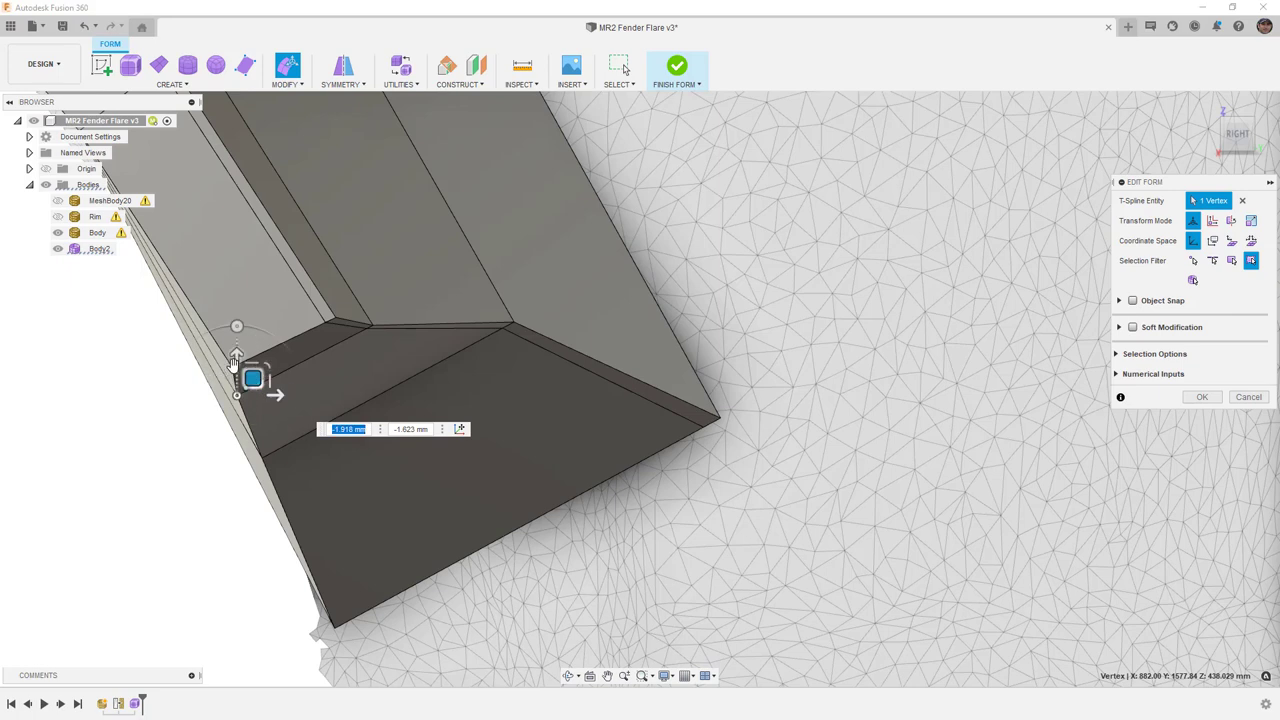
{"action": "left_click", "coordinate": [231, 367]}
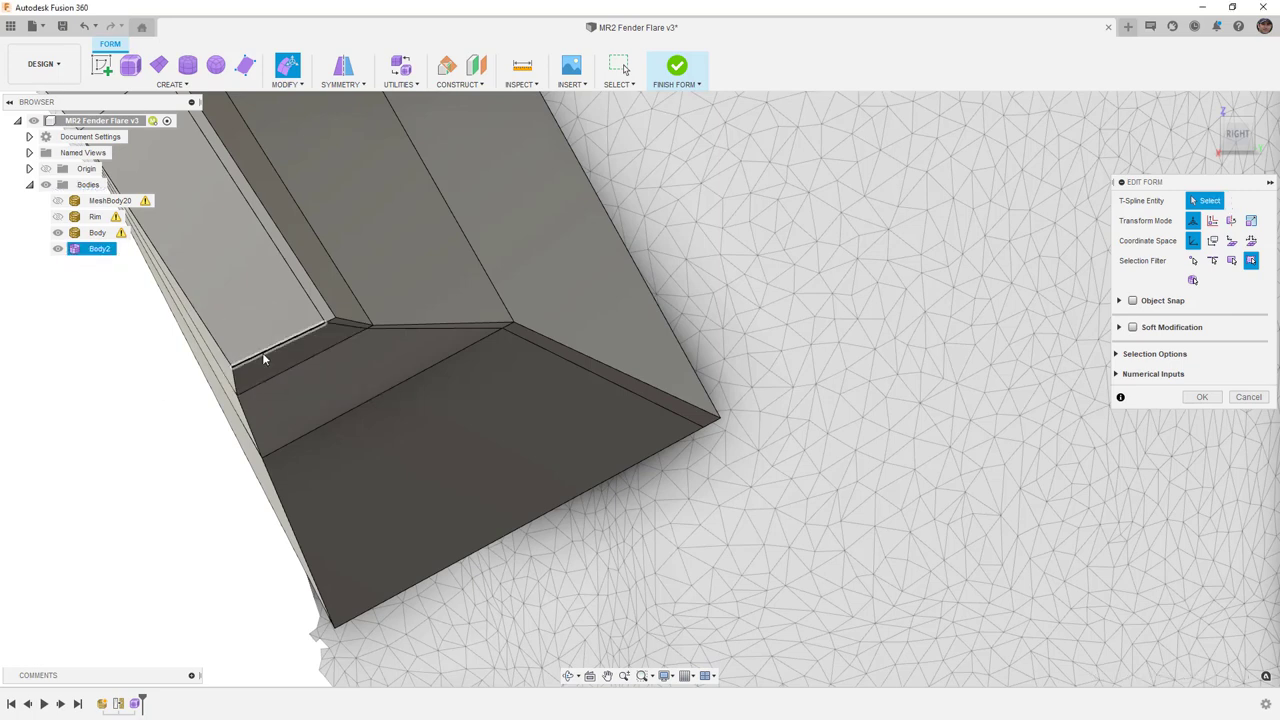
Step: Move the two short edges at the top of the rear end's wheel side -1.133 mm along Y and -0.61 mm along Z
{"action": "left_click", "coordinate": [262, 352]}
{"action": "scroll", "coordinate": [334, 322], "scroll_direction": "up", "scroll_amount": 3}
{"action": "left_click", "coordinate": [333, 323], "text": "shift"}
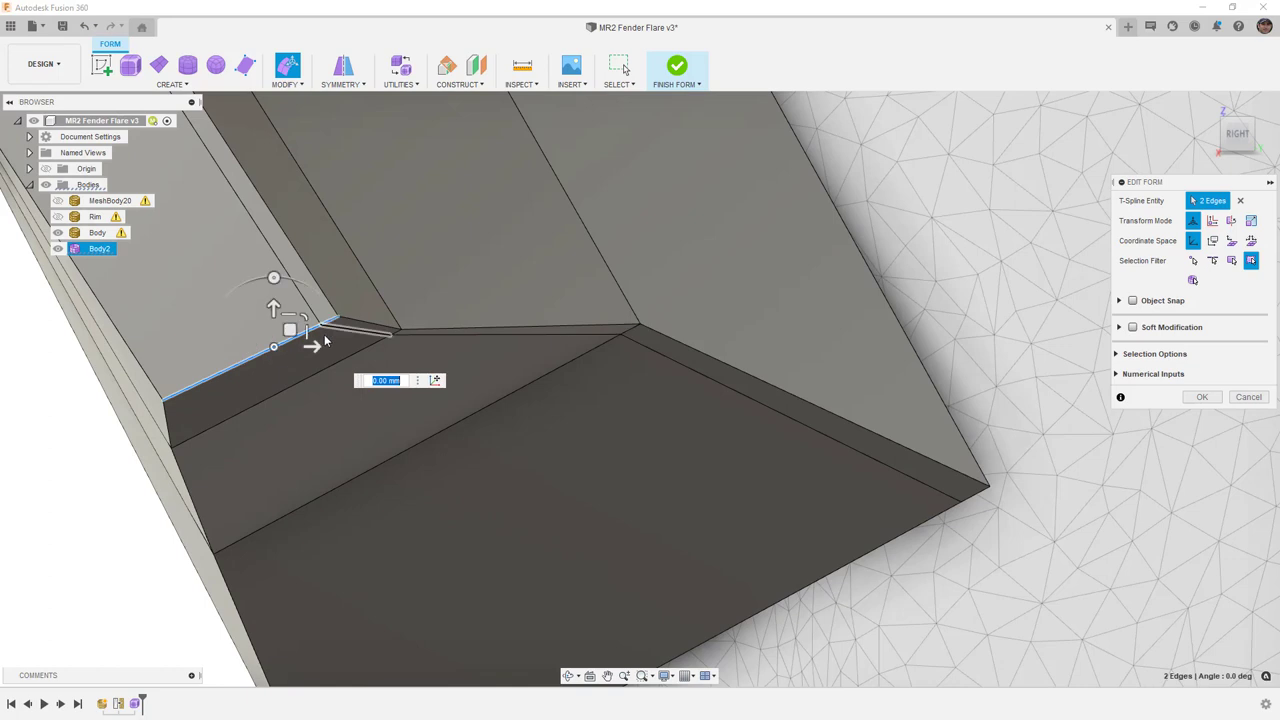
{"action": "left_click_drag", "start_coordinate": [289, 330], "coordinate": [281, 334]}
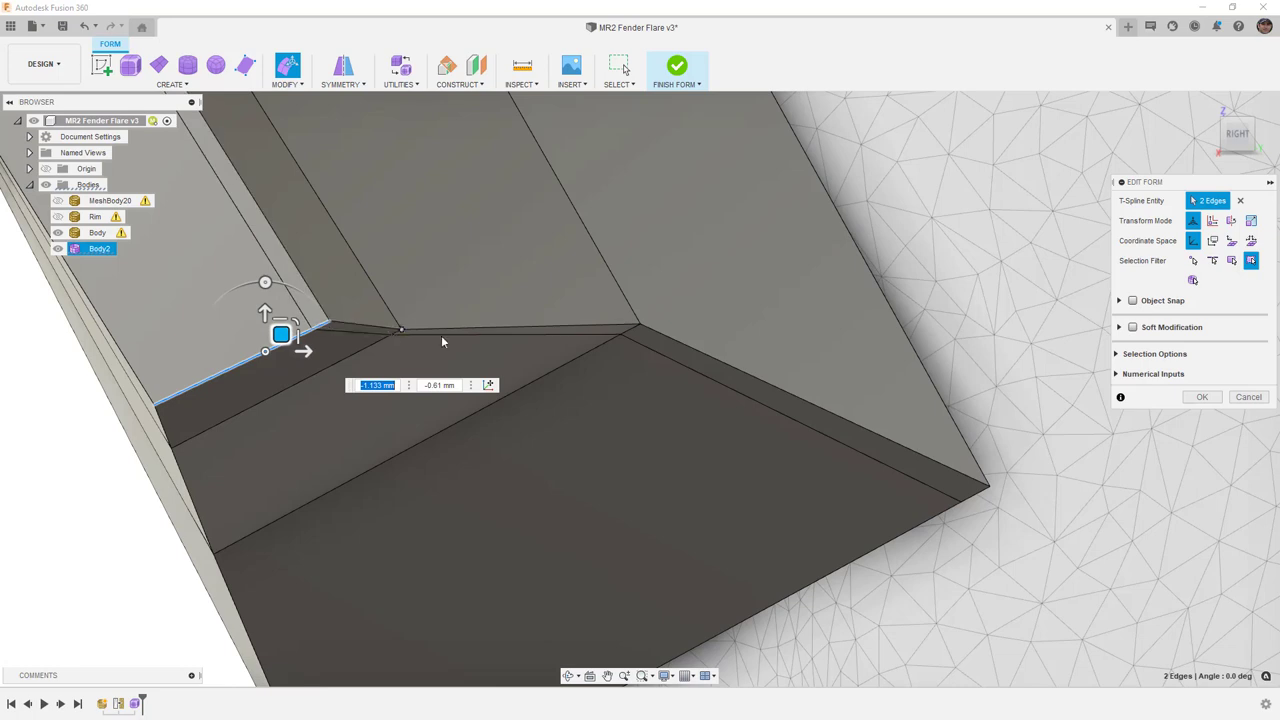
Step: Switch the flare to smooth display, examine its reshaped rear end from several angles, and finish editing the form
{"action": "scroll", "coordinate": [431, 337], "scroll_direction": "down", "scroll_amount": 4}
{"action": "key", "text": "alt+3"}
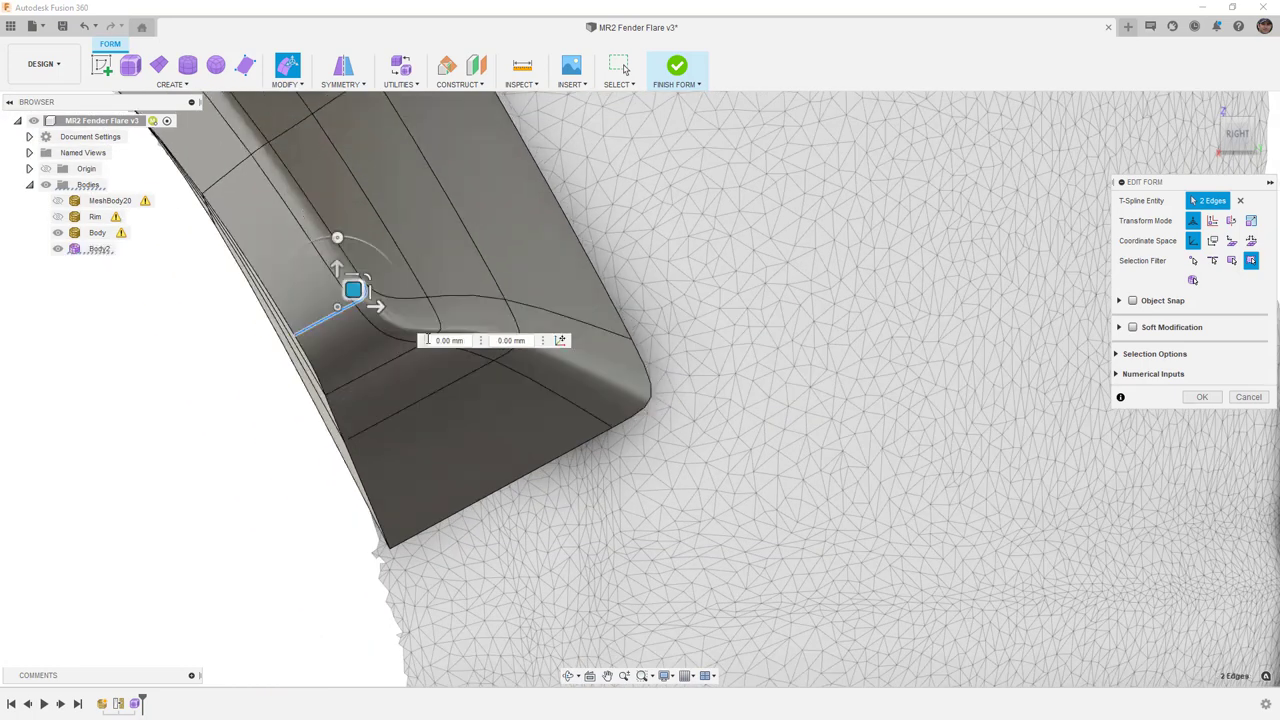
{"action": "scroll", "coordinate": [396, 430], "scroll_direction": "down", "scroll_amount": 4}
{"action": "middle_click_drag", "start_coordinate": [303, 463], "coordinate": [409, 490], "text": "shift"}
{"action": "middle_click_drag", "start_coordinate": [488, 422], "coordinate": [534, 394], "text": "shift"}
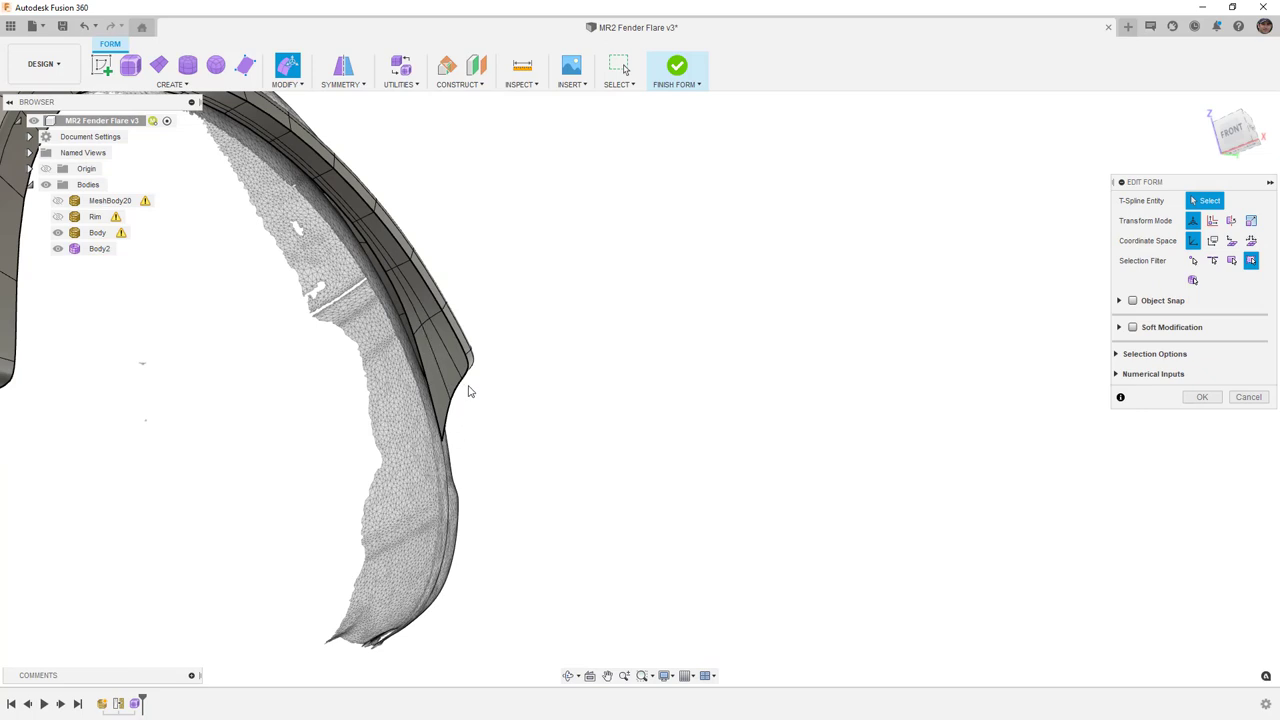
{"action": "middle_click_drag", "start_coordinate": [505, 439], "coordinate": [468, 455], "text": "shift"}
{"action": "key", "text": "Escape"}
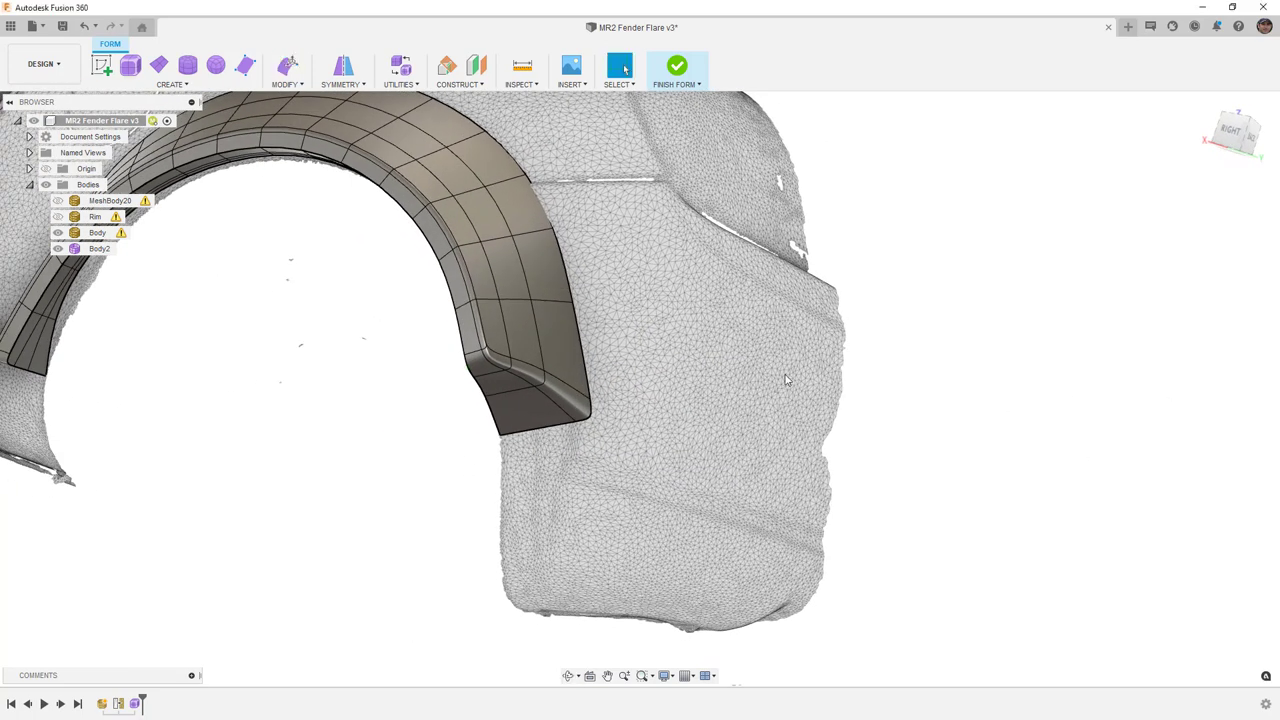
Step: Start Pull with Auto target and Surface Points, try selecting the flare's entire open boundary loop of vertices, and clear the selection
{"action": "left_click", "coordinate": [288, 82]}
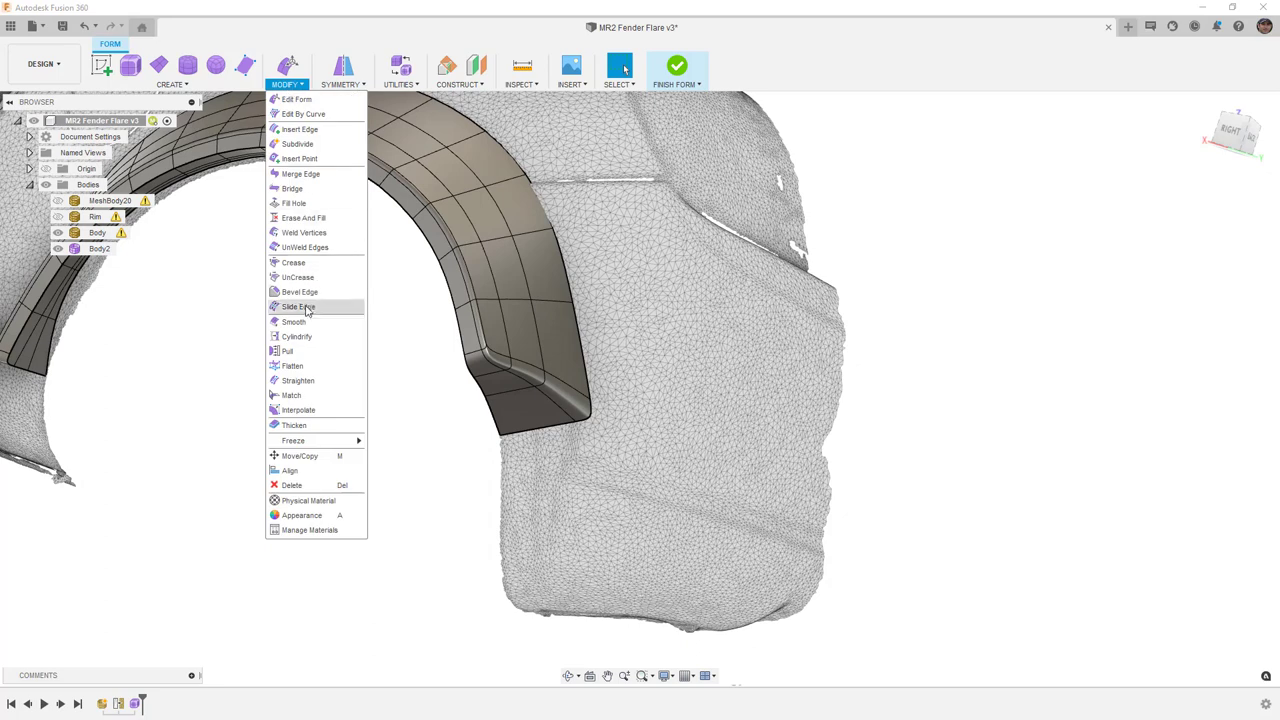
{"action": "left_click", "coordinate": [300, 351]}
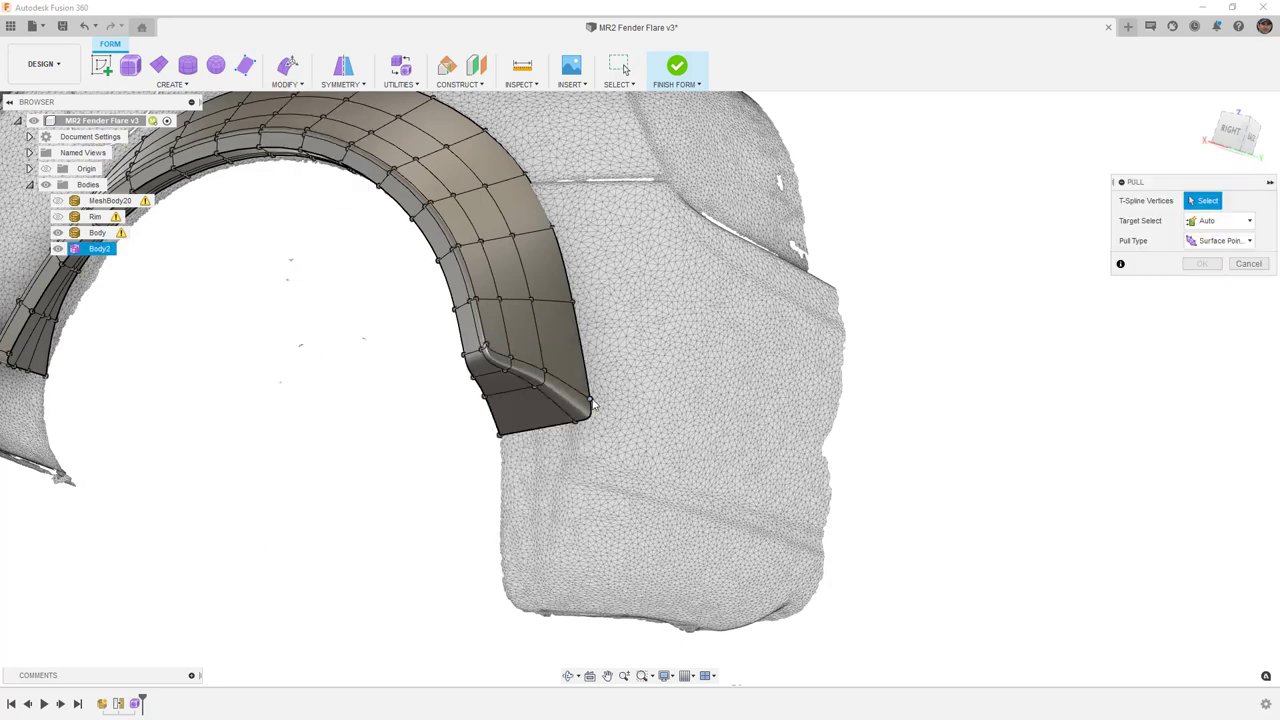
{"action": "left_click", "coordinate": [500, 436]}
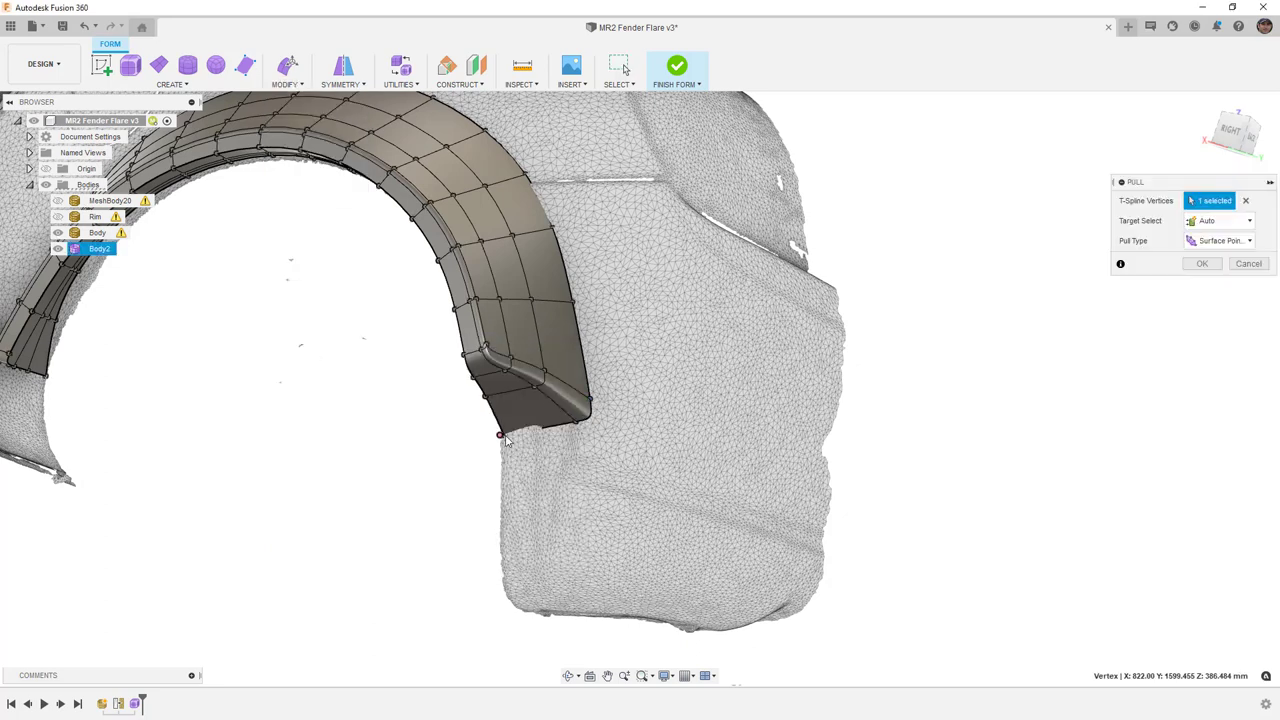
{"action": "left_click", "coordinate": [577, 422]}
{"action": "left_click", "coordinate": [590, 399]}
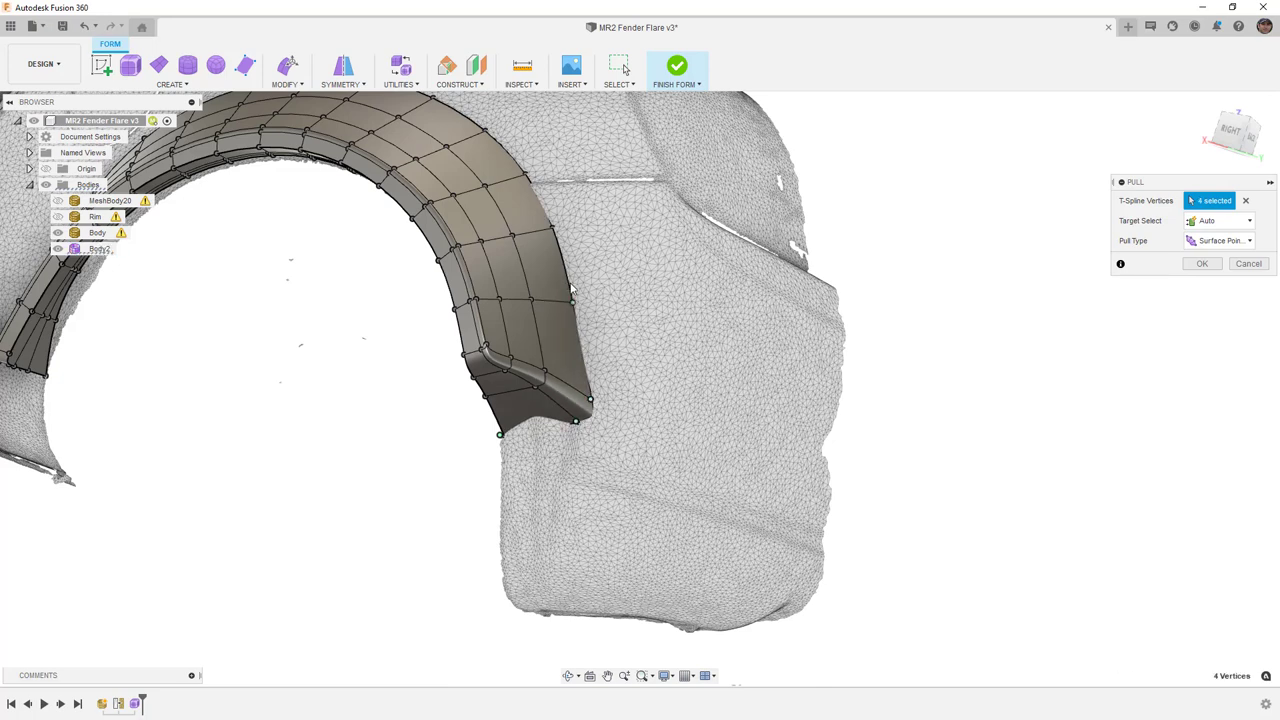
{"action": "double_click", "coordinate": [553, 228]}
{"action": "middle_click_drag", "start_coordinate": [529, 262], "coordinate": [617, 286]}
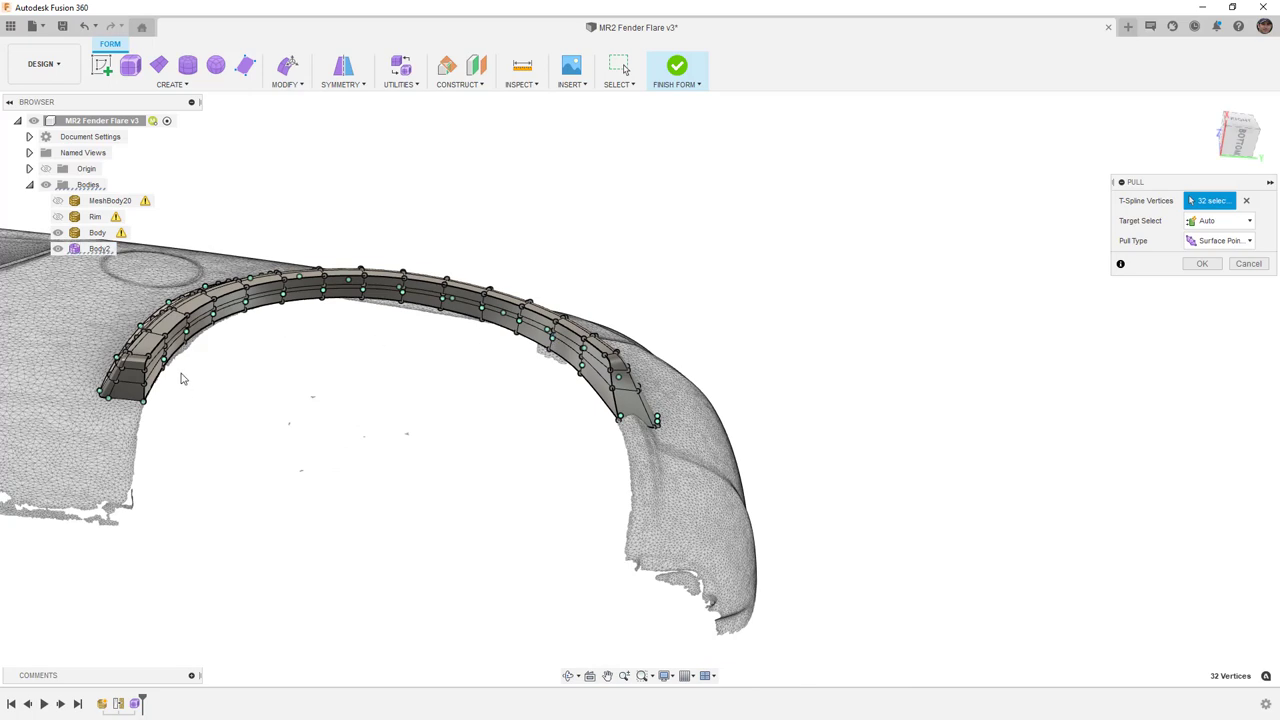
{"action": "mouse_move", "coordinate": [198, 380]}
{"action": "middle_mouse_down", "text": "shift"}
{"action": "mouse_move", "coordinate": [136, 372]}
{"action": "mouse_move", "coordinate": [198, 362]}
{"action": "mouse_move", "coordinate": [183, 369]}
{"action": "mouse_move", "coordinate": [186, 394]}
{"action": "middle_mouse_up", "text": "shift"}
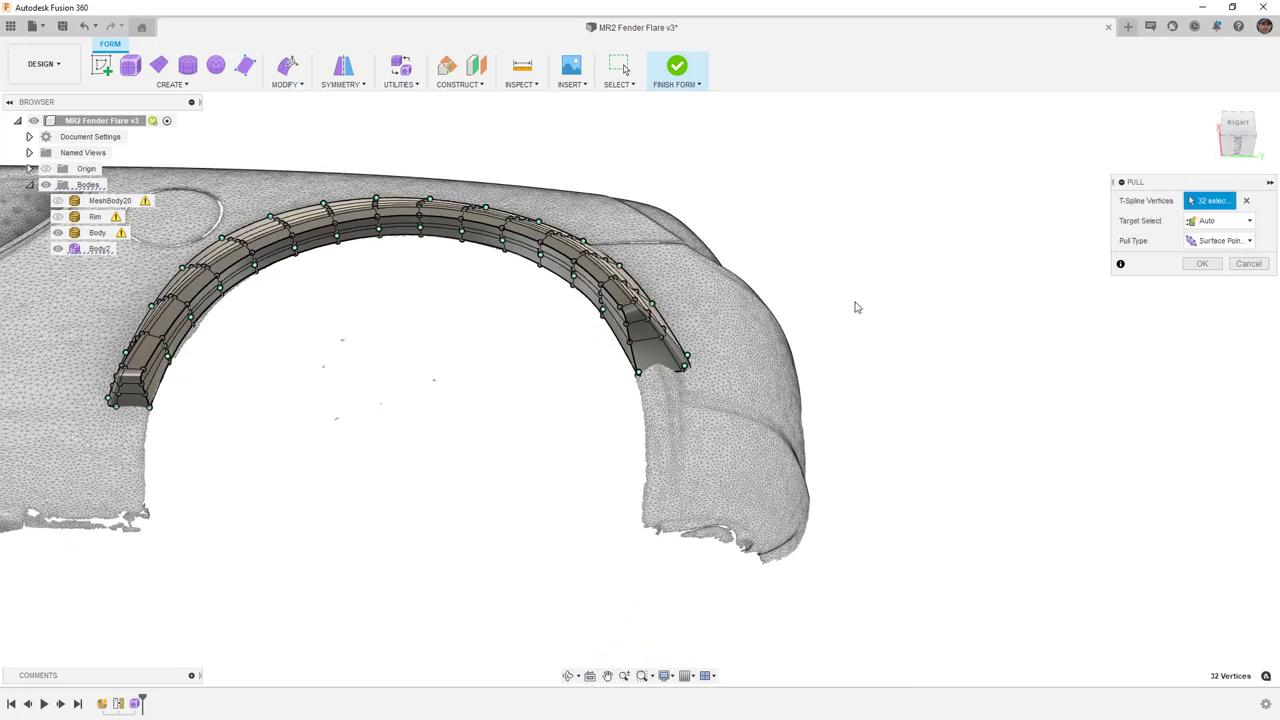
{"action": "left_click", "coordinate": [1246, 200]}
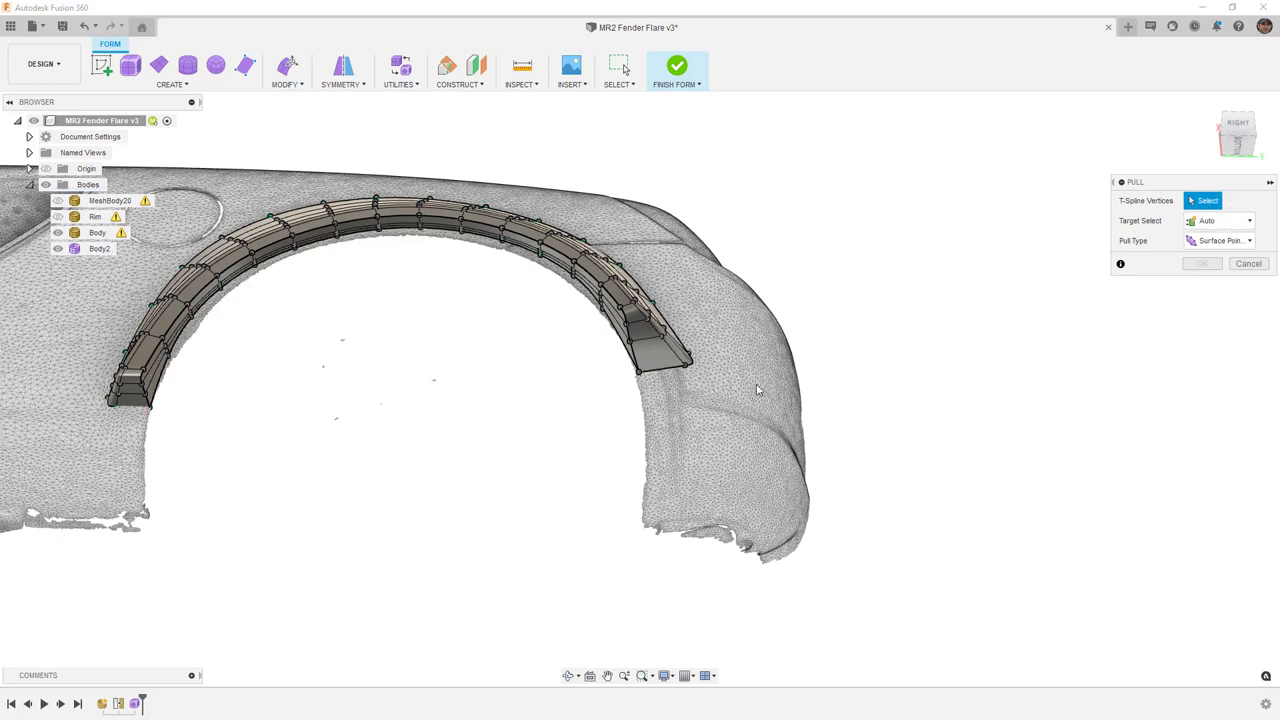
Step: Pull the vertices along the flare's outer body-side boundary and both end edges onto the scanned body, using Surface Points
{"action": "left_click", "coordinate": [641, 373]}
{"action": "left_click", "coordinate": [687, 362]}
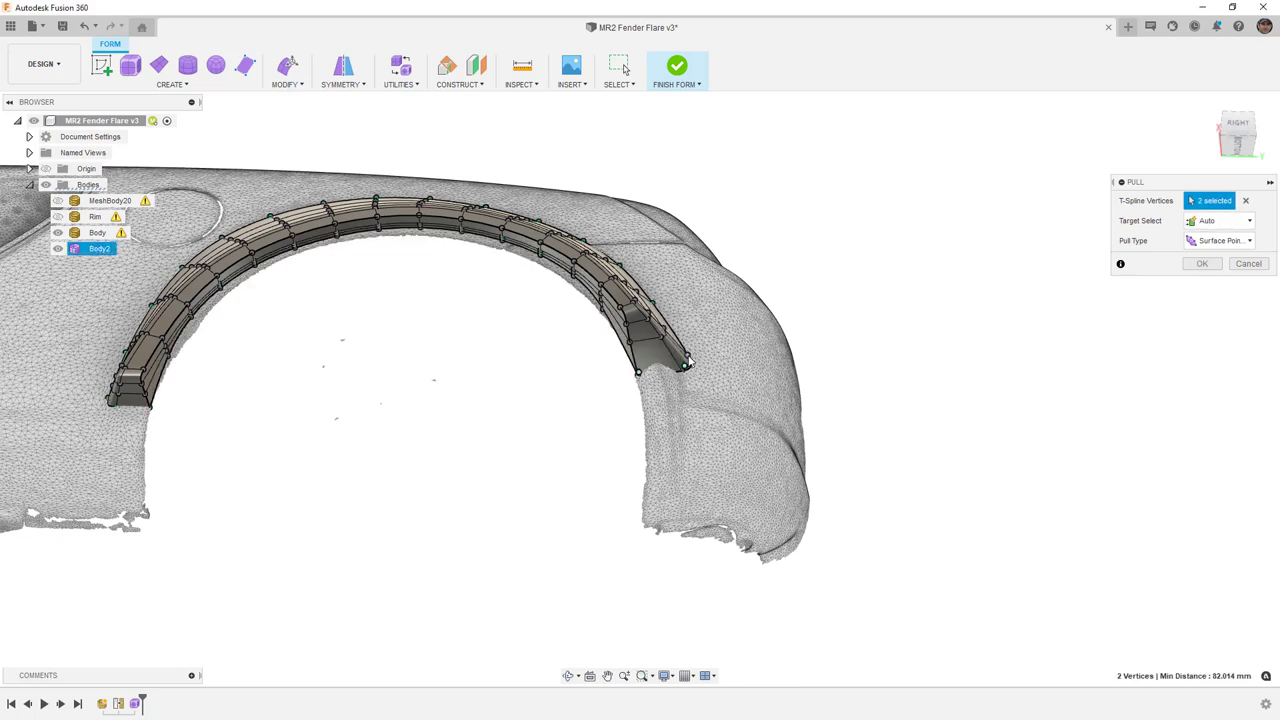
{"action": "middle_click_drag", "start_coordinate": [687, 334], "coordinate": [668, 330], "text": "shift"}
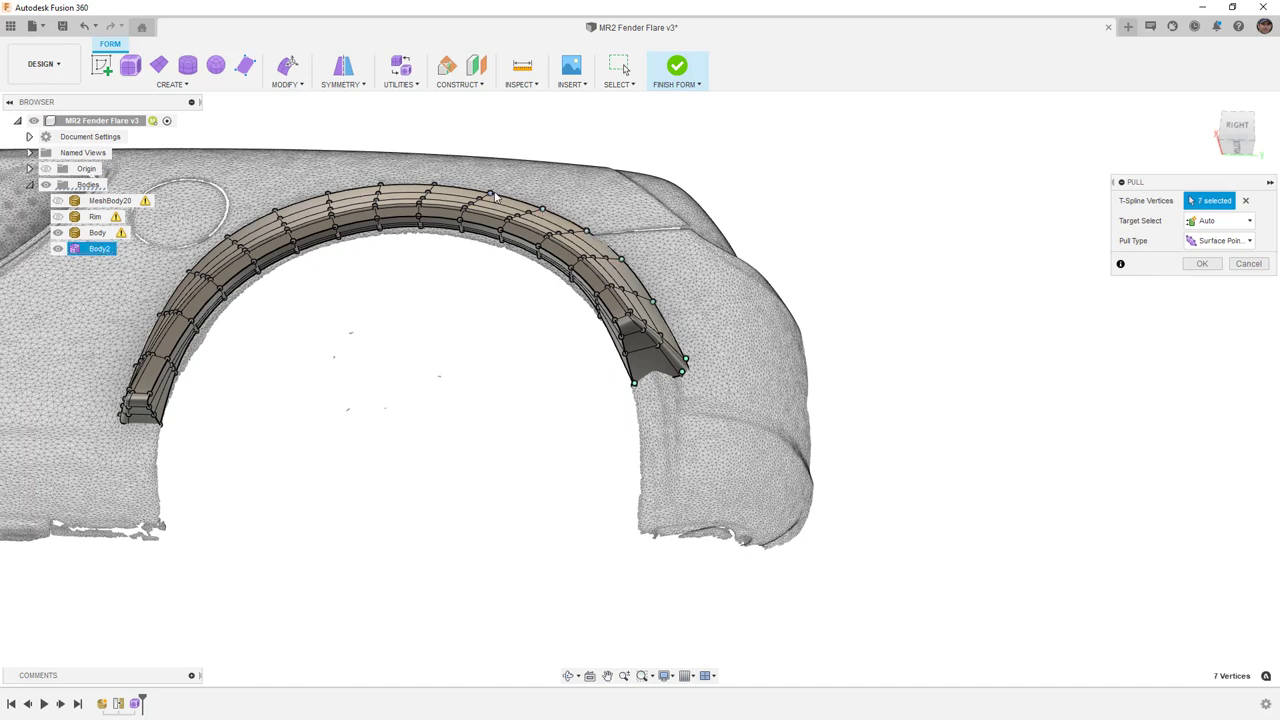
{"action": "left_click", "coordinate": [380, 186]}
{"action": "left_click", "coordinate": [328, 194]}
{"action": "middle_click_drag", "start_coordinate": [154, 322], "coordinate": [160, 368], "text": "shift"}
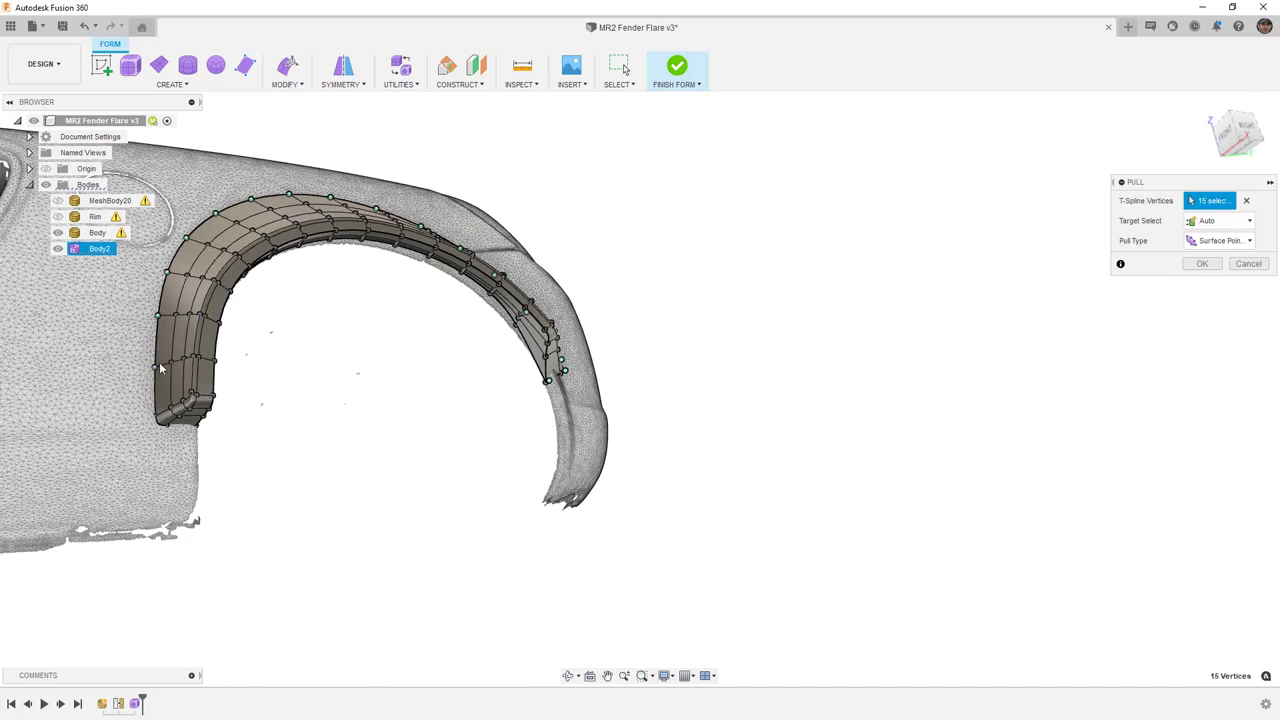
{"action": "middle_click_drag", "start_coordinate": [236, 440], "coordinate": [190, 426], "text": "shift"}
{"action": "left_click", "coordinate": [186, 423]}
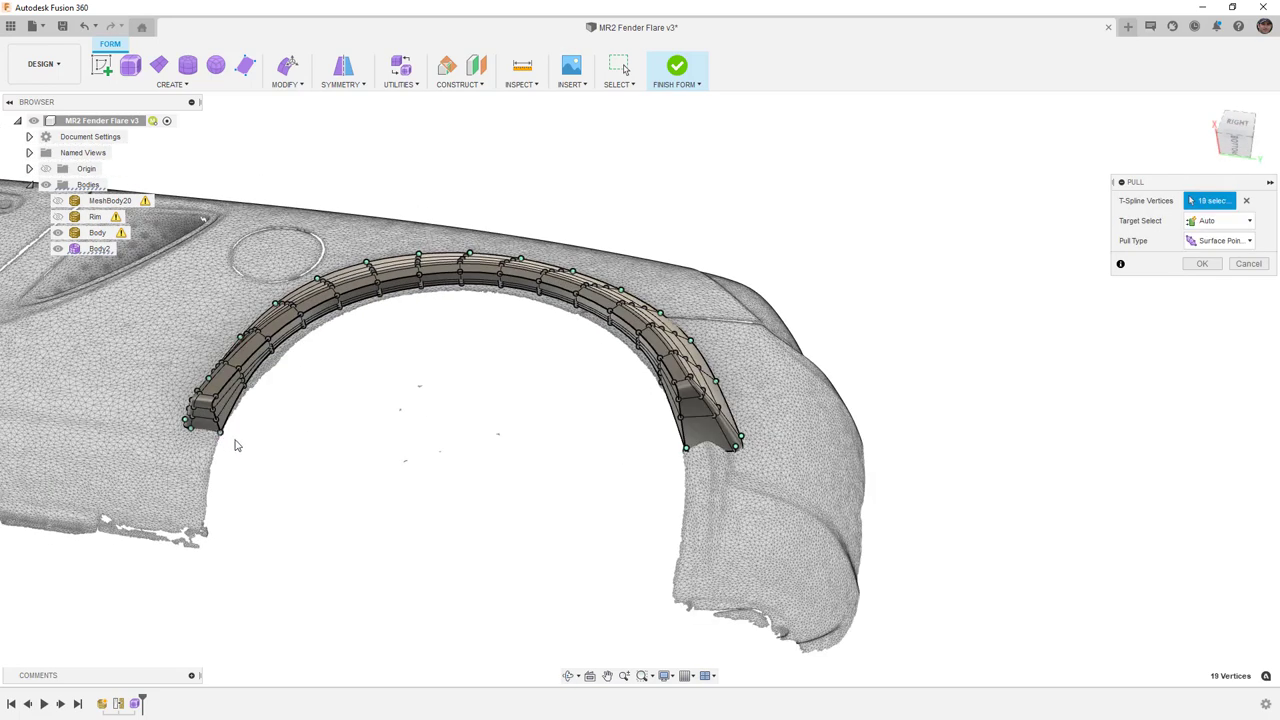
{"action": "left_click", "coordinate": [1199, 264]}
Step: Examine how the pulled flare edge meets the scanned body from the right, rear and front quarter views
{"action": "middle_click_drag", "start_coordinate": [562, 391], "coordinate": [586, 437], "text": "shift"}
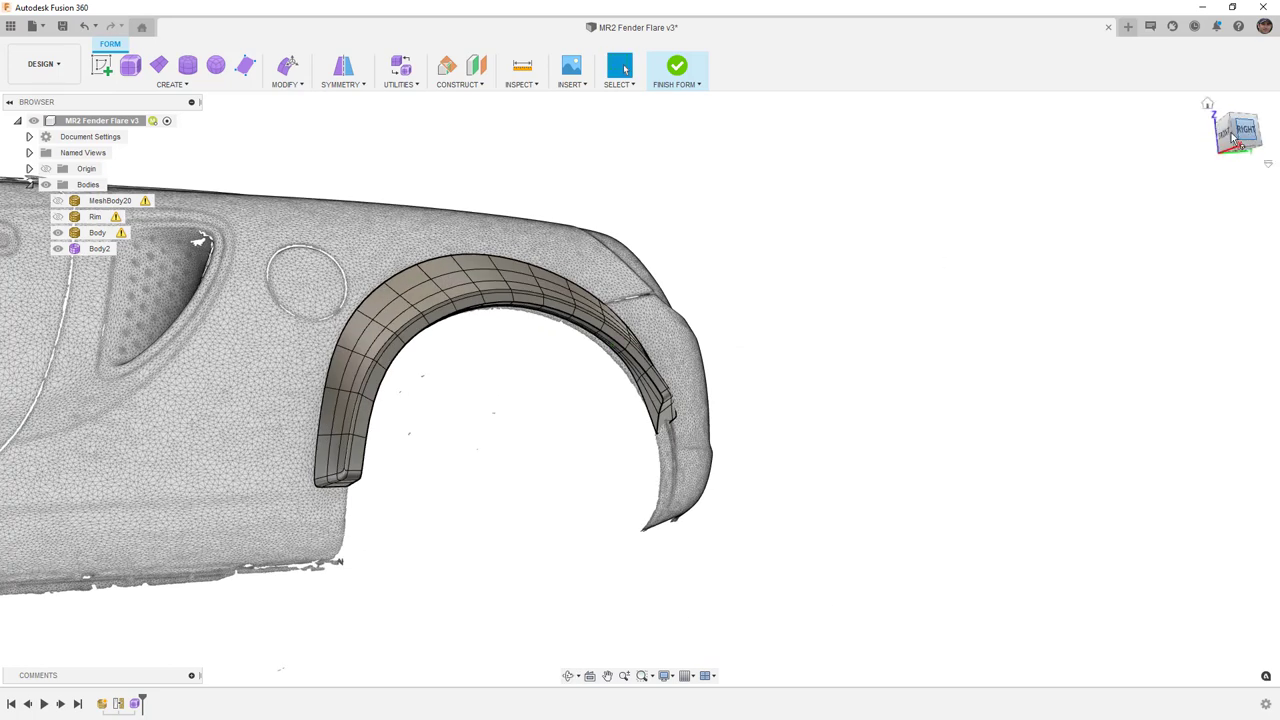
{"action": "left_click", "coordinate": [1236, 136]}
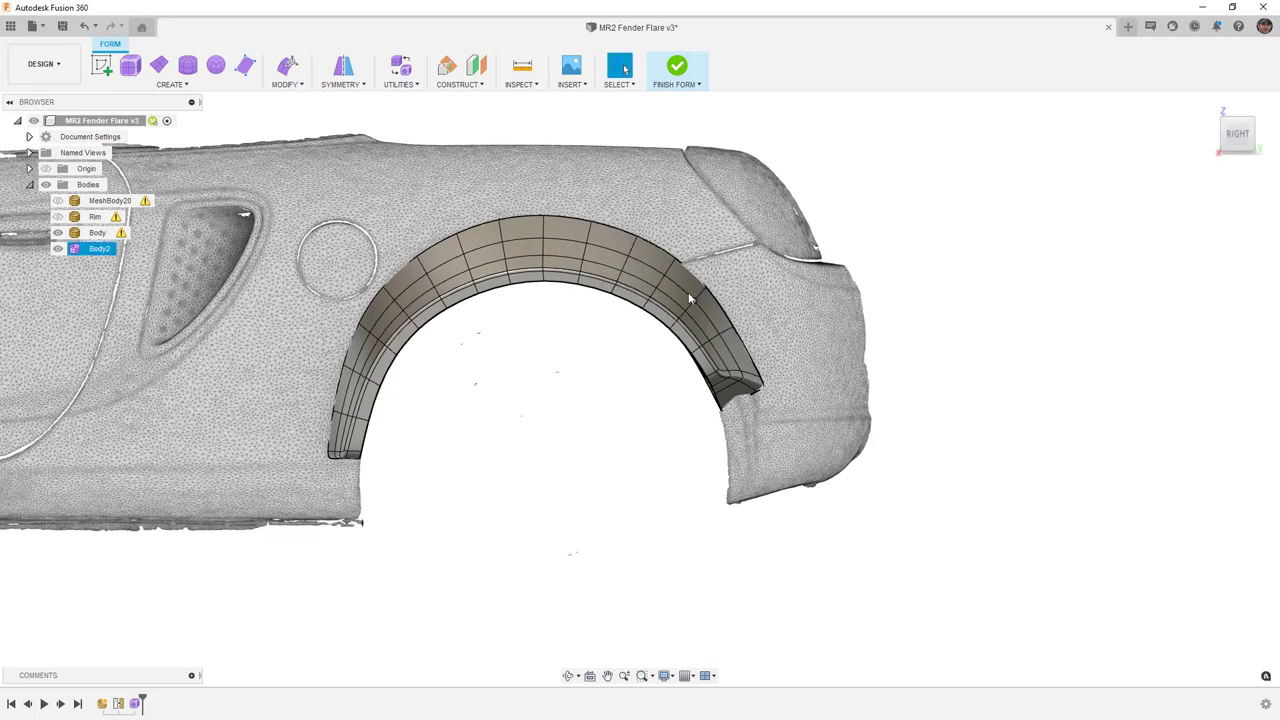
{"action": "scroll", "coordinate": [690, 298], "scroll_direction": "up", "scroll_amount": 5}
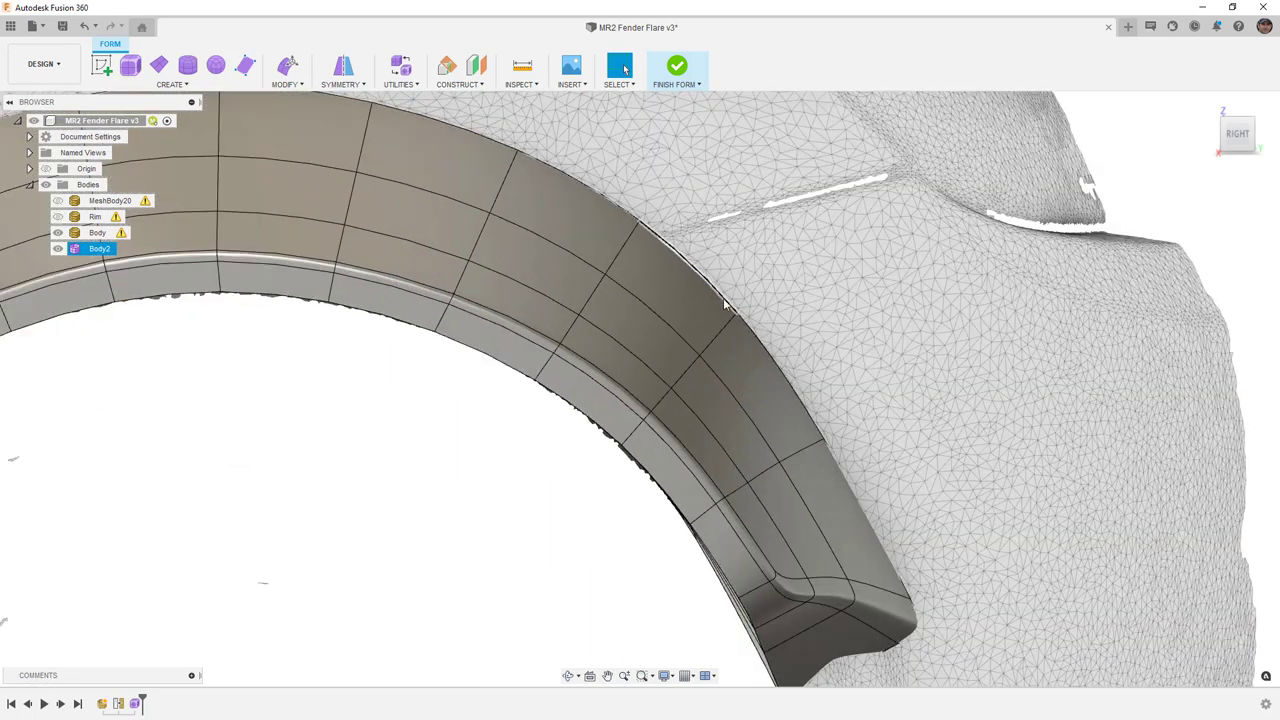
{"action": "scroll", "coordinate": [738, 316], "scroll_direction": "down", "scroll_amount": 5}
{"action": "middle_click_drag", "start_coordinate": [738, 316], "coordinate": [711, 294], "text": "shift"}
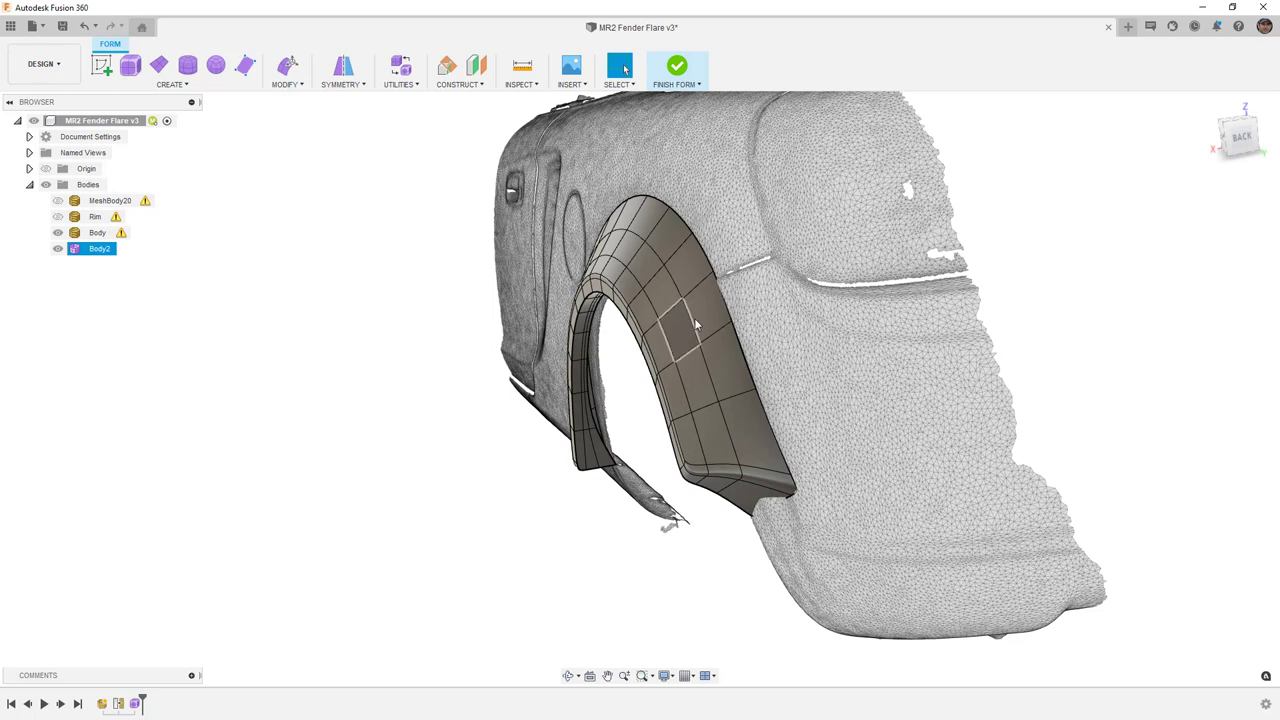
{"action": "middle_click_drag", "start_coordinate": [762, 350], "coordinate": [846, 338], "text": "shift"}
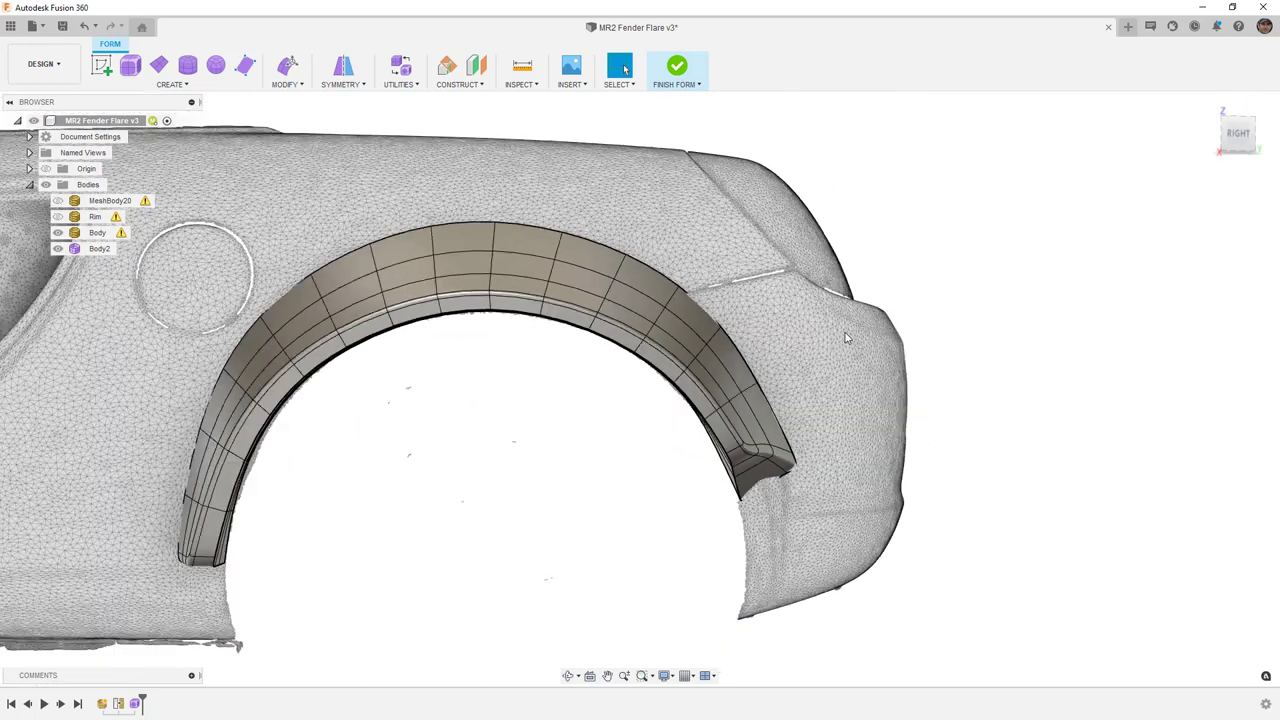
{"action": "scroll", "coordinate": [846, 338], "scroll_direction": "down", "scroll_amount": 2}
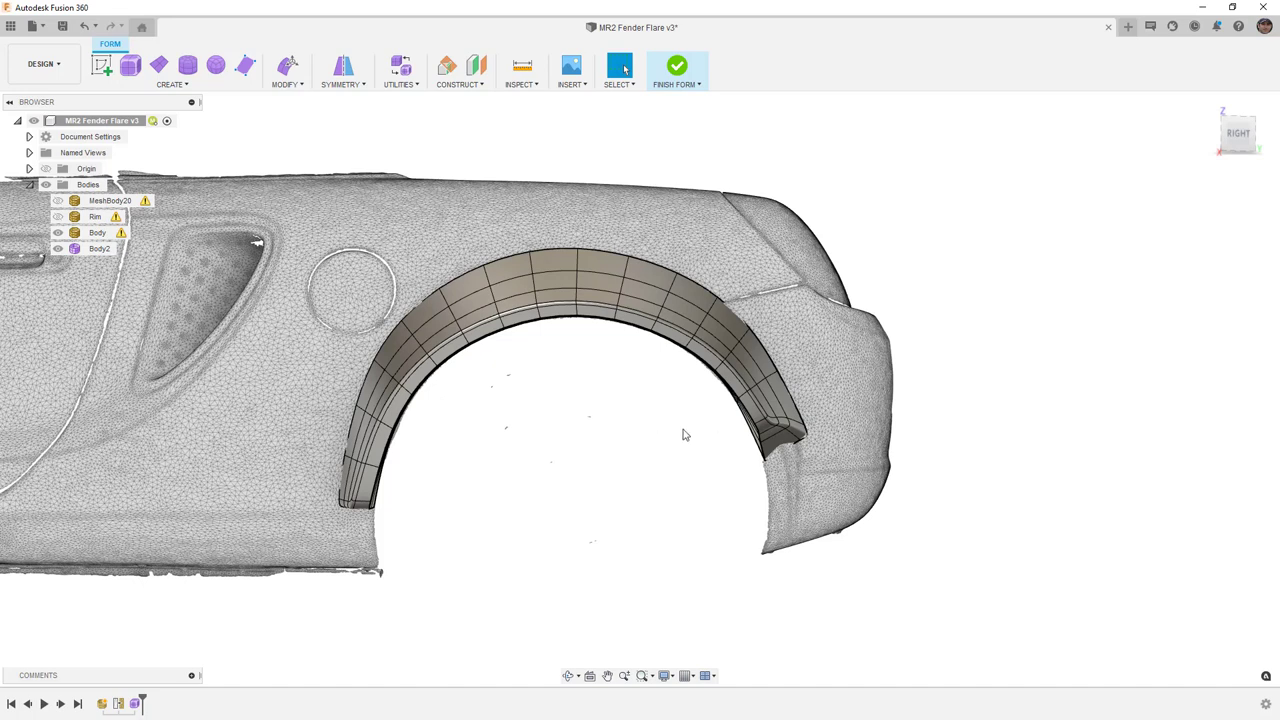
{"action": "middle_click_drag", "start_coordinate": [558, 419], "coordinate": [561, 420], "text": "shift"}
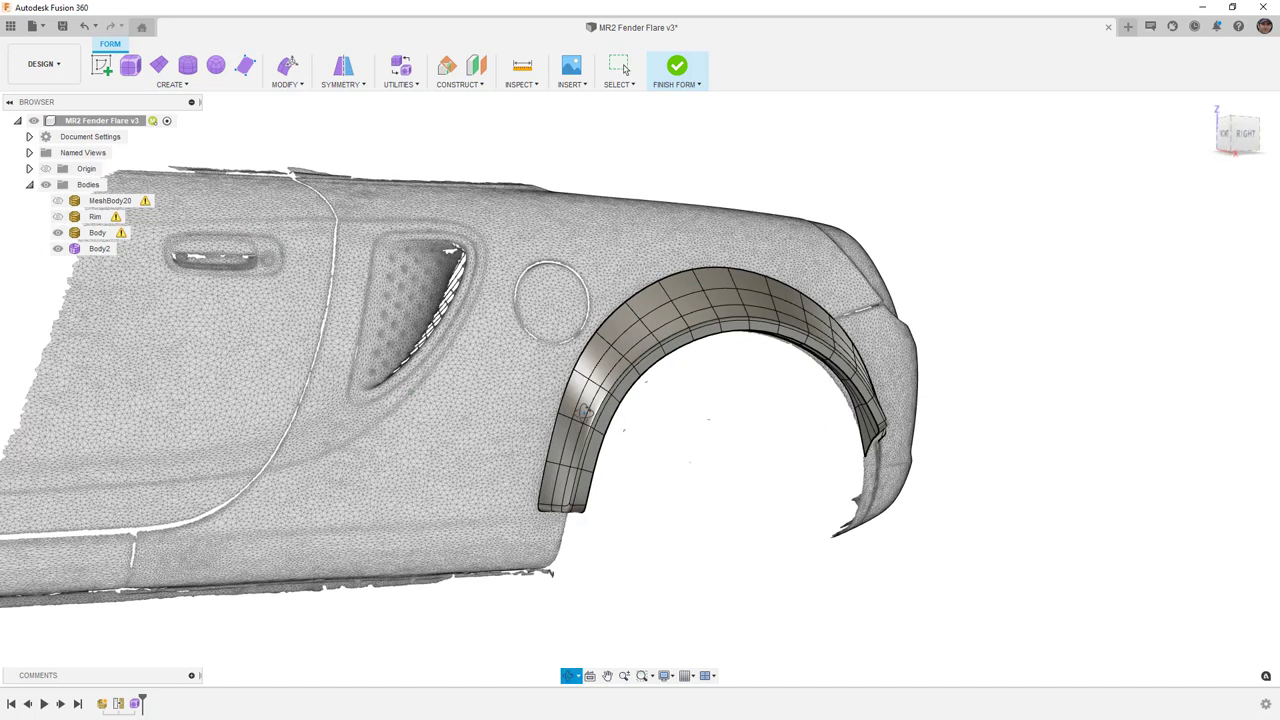
Step: Save the design with the version description User Saved and hide the scanned Body
{"action": "key", "text": "ctrl+s"}
{"action": "key", "text": "Return"}
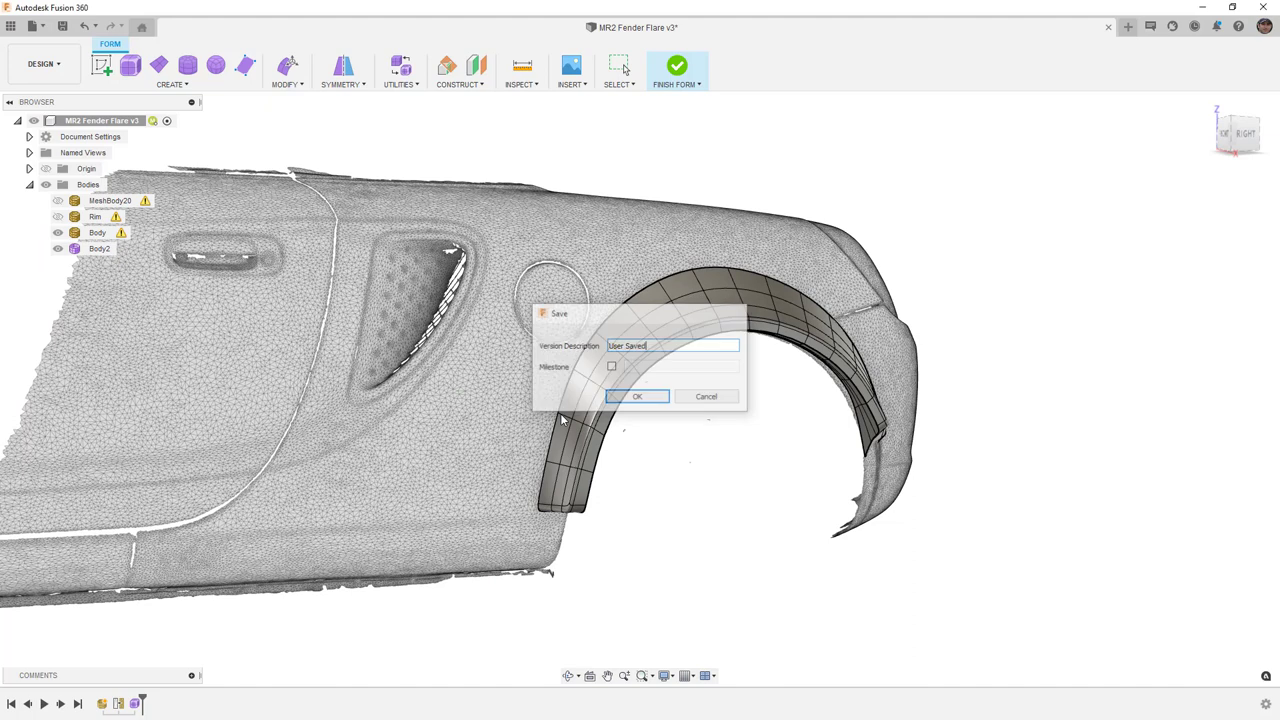
{"action": "left_click", "coordinate": [57, 232]}
Step: Thicken the flare T-spline body by -5 mm using the Sharp thicken type and Normal direction
{"action": "mouse_move", "coordinate": [474, 346]}
{"action": "middle_mouse_down", "text": "shift"}
{"action": "mouse_move", "coordinate": [626, 377]}
{"action": "mouse_move", "coordinate": [622, 393]}
{"action": "middle_mouse_up", "text": "shift"}
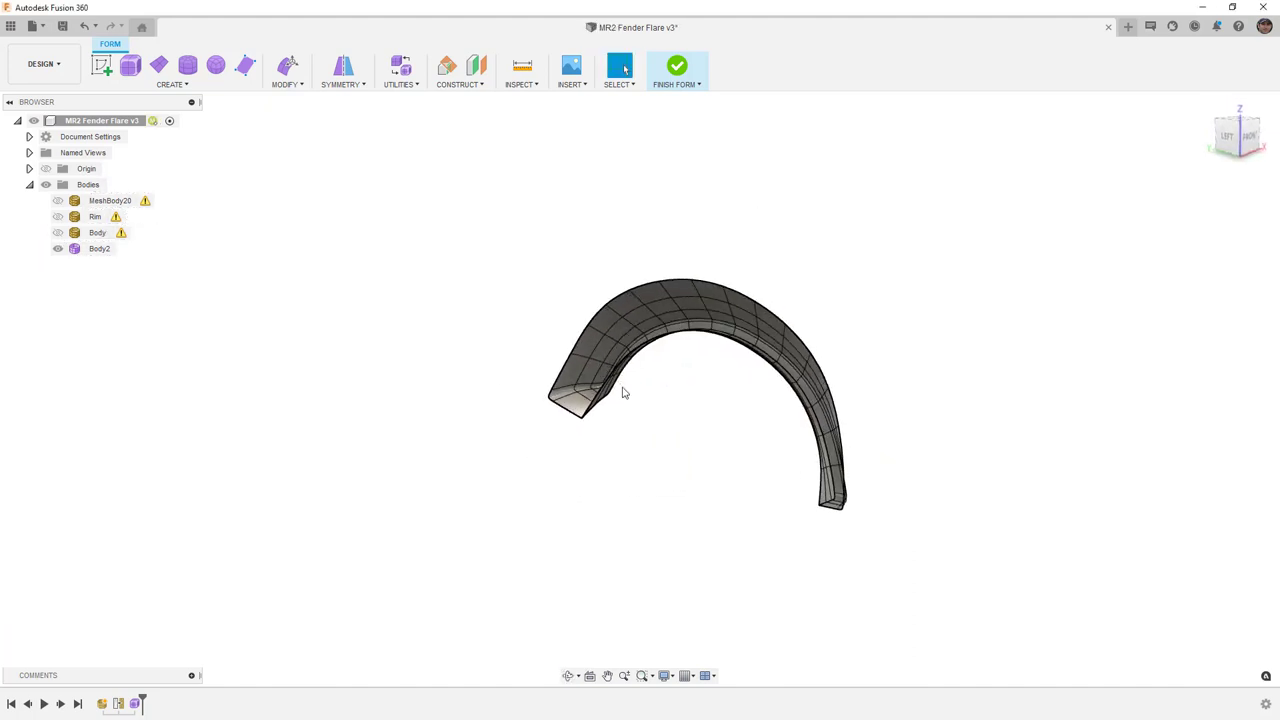
{"action": "scroll", "coordinate": [835, 430], "scroll_direction": "up", "scroll_amount": 3}
{"action": "mouse_move", "coordinate": [797, 400]}
{"action": "middle_mouse_down", "text": "shift"}
{"action": "mouse_move", "coordinate": [754, 406]}
{"action": "mouse_move", "coordinate": [783, 413]}
{"action": "middle_mouse_up", "text": "shift"}
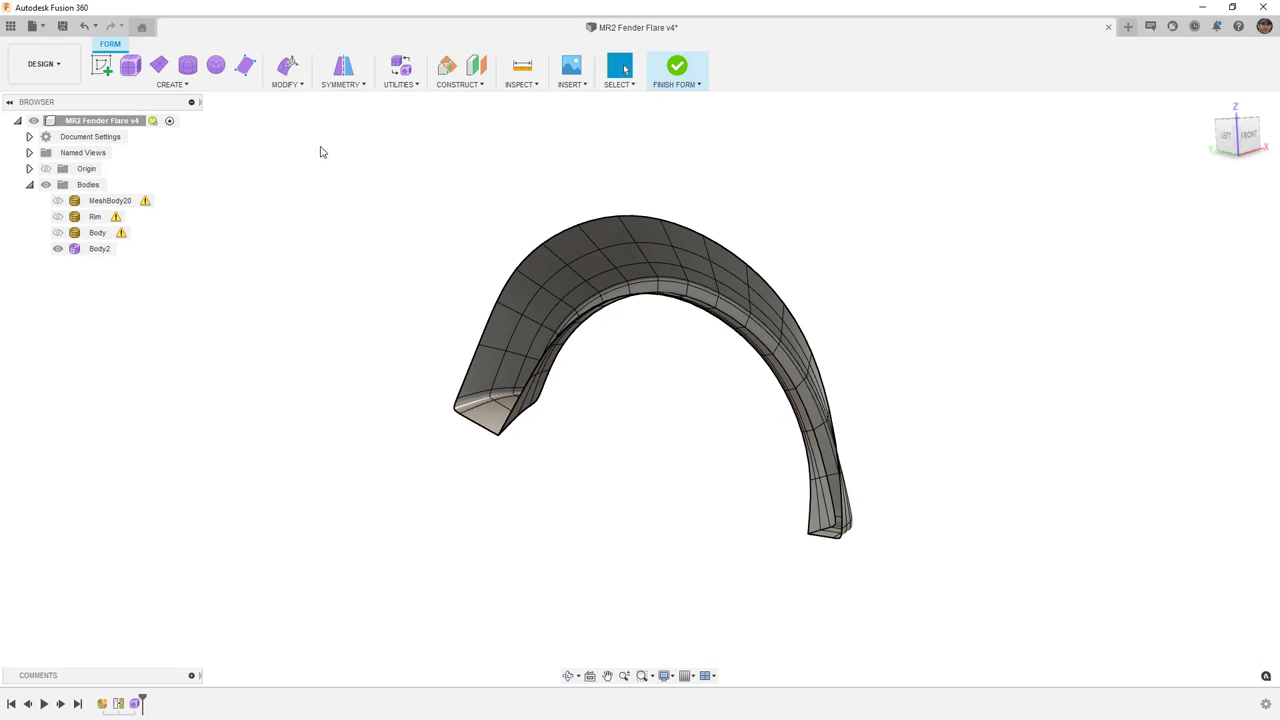
{"action": "left_click", "coordinate": [291, 85]}
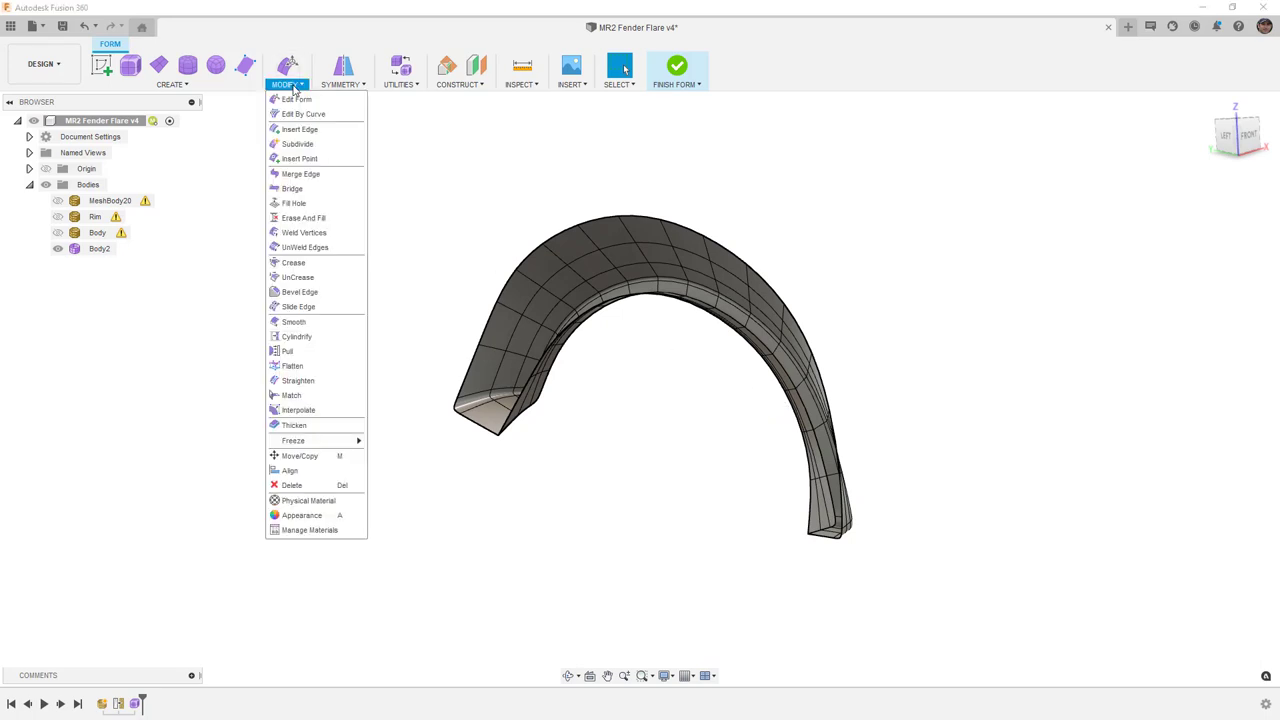
{"action": "left_click", "coordinate": [340, 425]}
{"action": "left_click", "coordinate": [626, 292]}
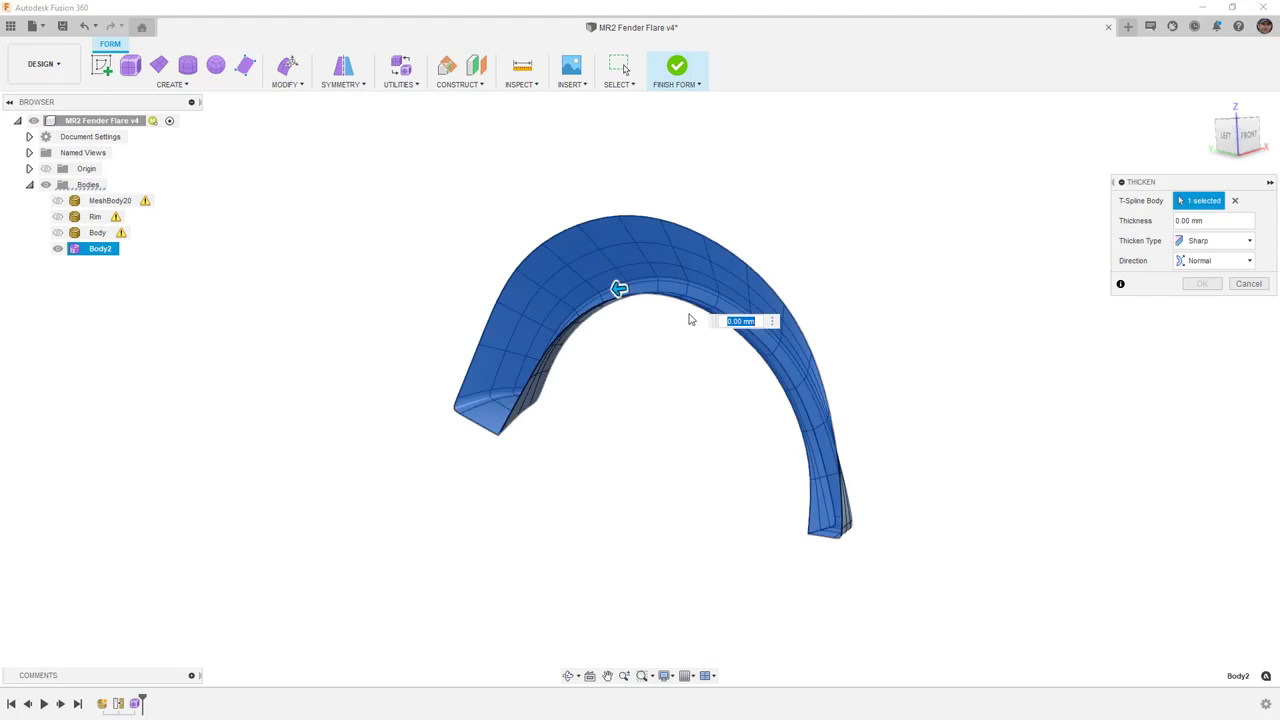
{"action": "middle_click_drag", "start_coordinate": [636, 337], "coordinate": [616, 343], "text": "shift"}
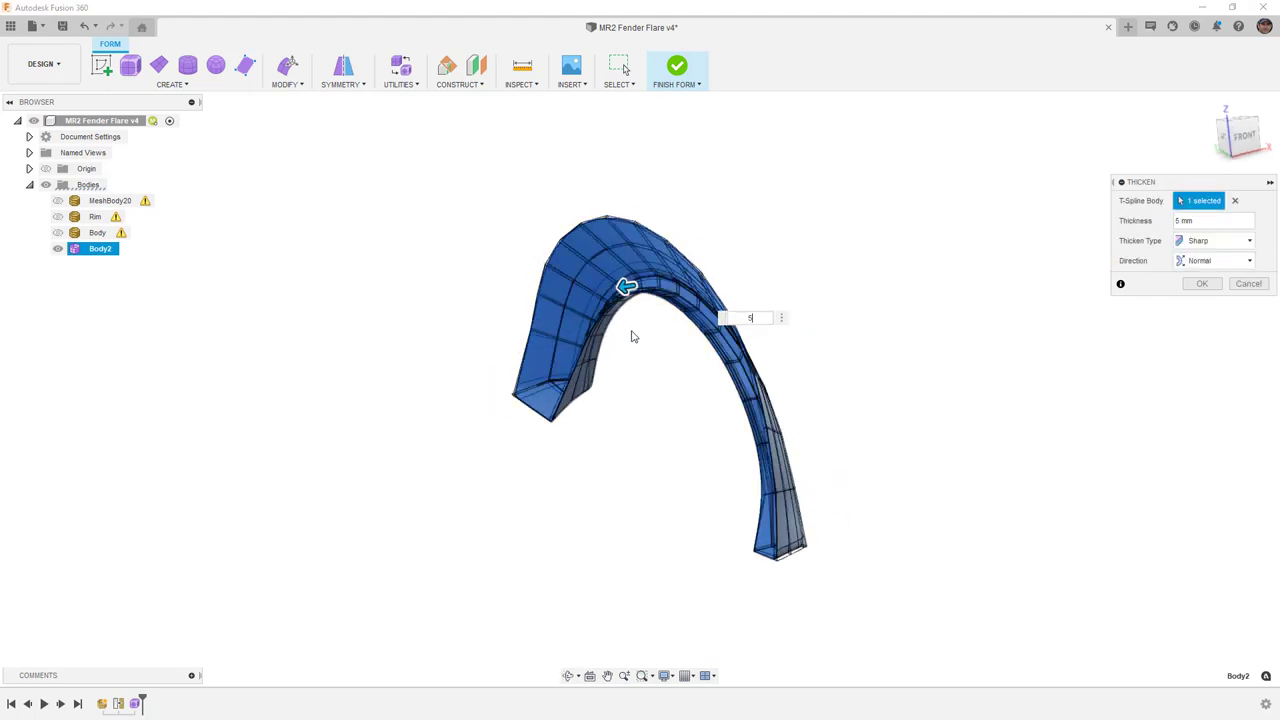
{"action": "scroll", "coordinate": [762, 292], "scroll_direction": "up", "scroll_amount": 2}
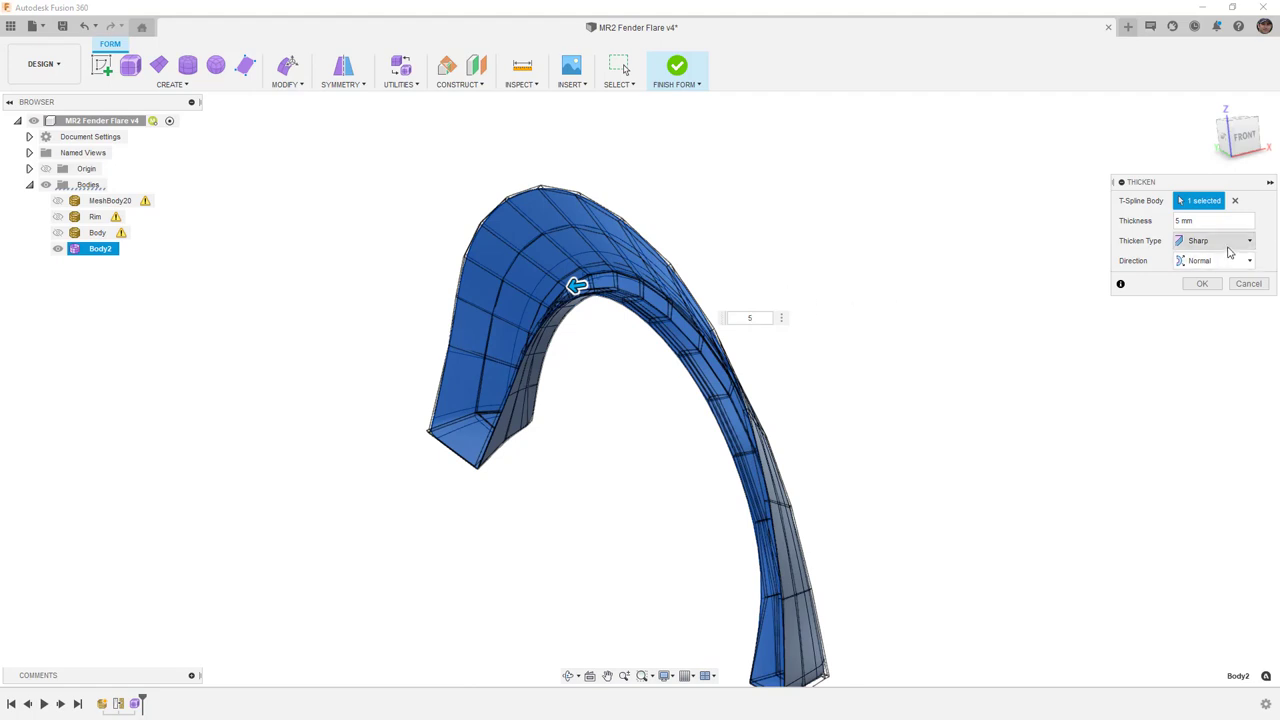
{"action": "left_click", "coordinate": [1208, 222]}
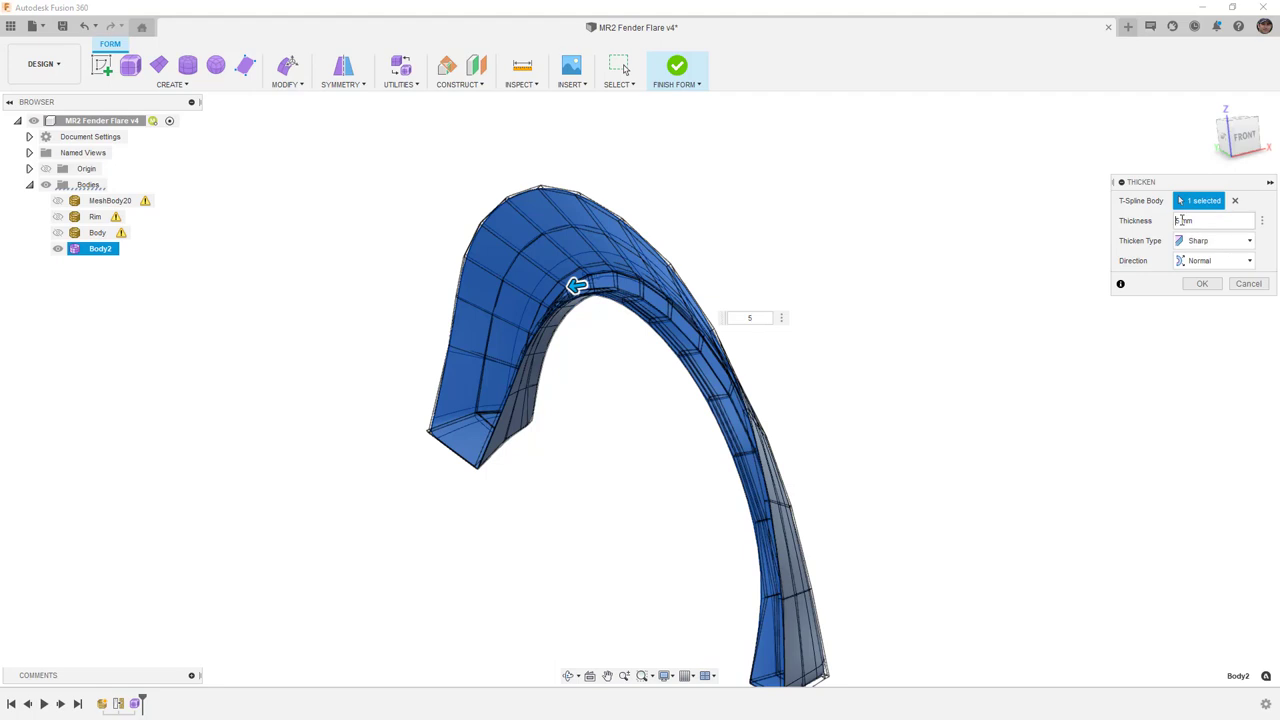
{"action": "left_click", "coordinate": [1181, 220]}
{"action": "type", "text": "-"}
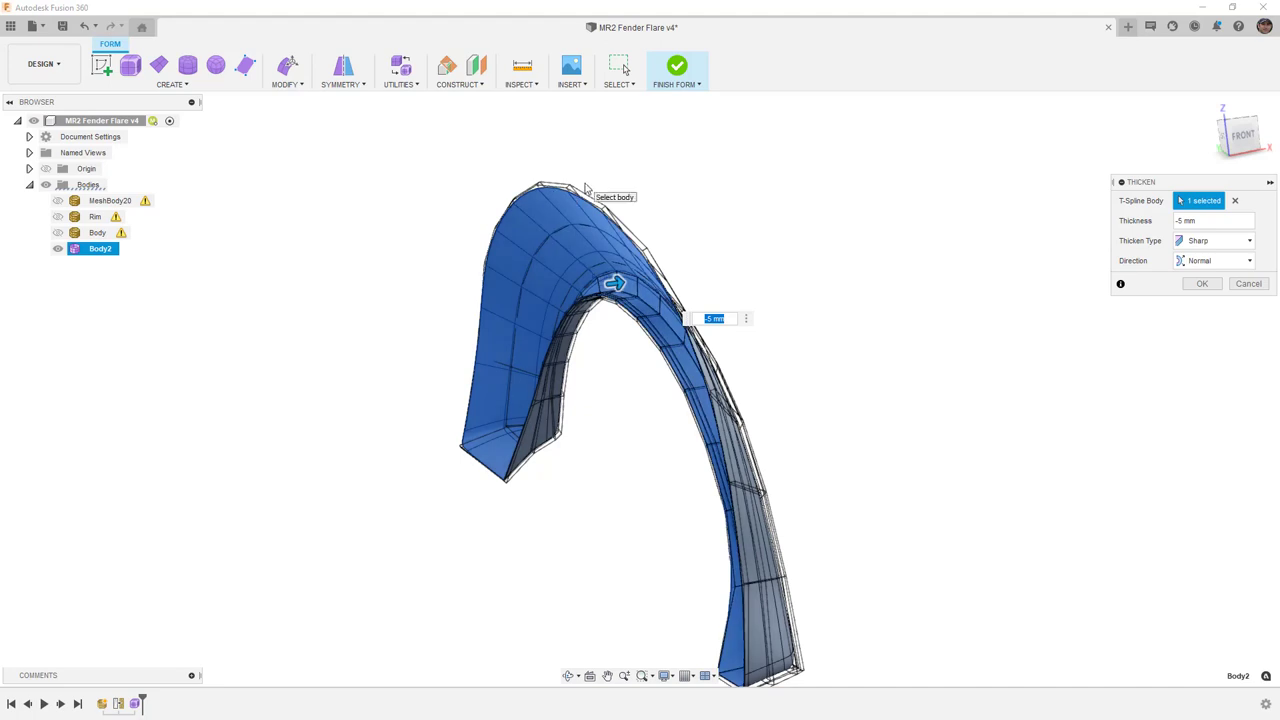
{"action": "left_click", "coordinate": [1195, 285]}
Step: Show the scanned Body, examine how the thickened flare's upper edge meets it, and hide it again
{"action": "middle_click_drag", "start_coordinate": [817, 294], "coordinate": [759, 305], "text": "shift"}
{"action": "left_click", "coordinate": [58, 232]}
{"action": "middle_click_drag", "start_coordinate": [301, 290], "coordinate": [313, 289], "text": "shift"}
{"action": "left_click", "coordinate": [438, 218]}
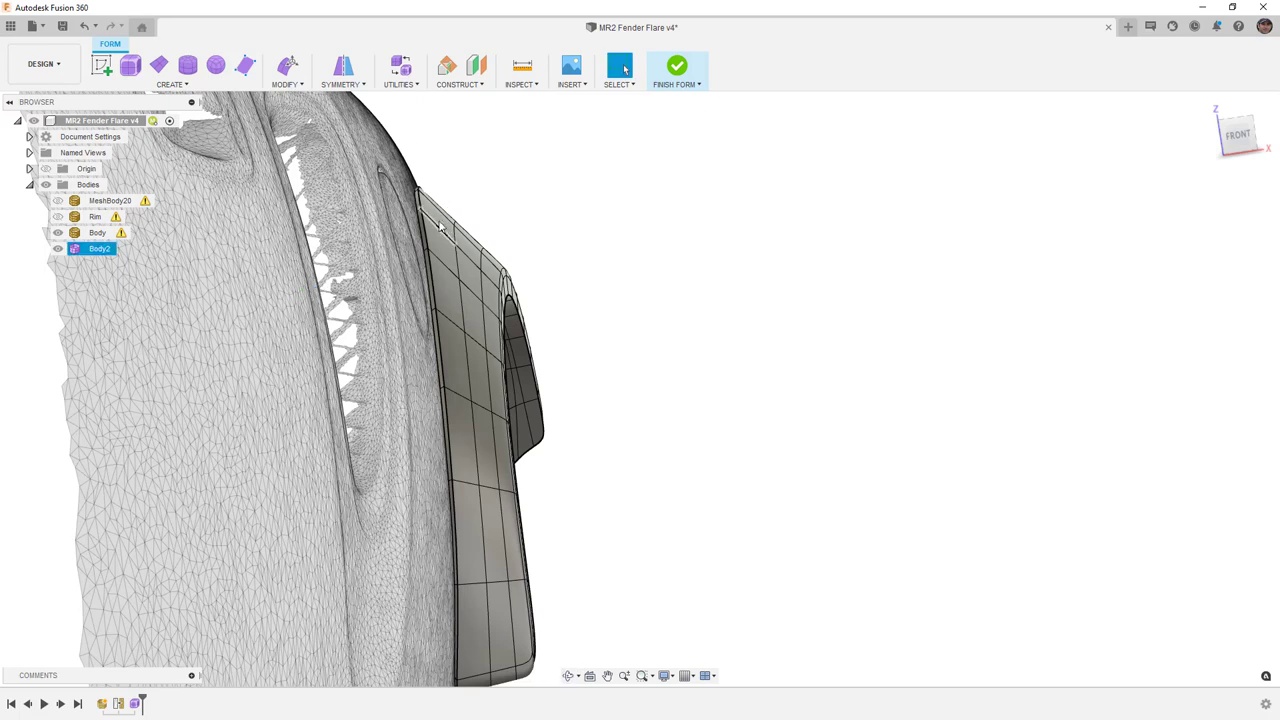
{"action": "scroll", "coordinate": [462, 243], "scroll_direction": "down", "scroll_amount": 2}
{"action": "scroll", "coordinate": [440, 209], "scroll_direction": "up", "scroll_amount": 3}
{"action": "key", "text": "Escape"}
{"action": "left_click", "coordinate": [58, 232]}
Step: Insert an edge loop beside the flare's inner-surface loop, using Simple mode, Single side and an insert location of -0.5
{"action": "middle_click_drag", "start_coordinate": [380, 268], "coordinate": [466, 236], "text": "shift"}
{"action": "scroll", "coordinate": [480, 211], "scroll_direction": "up", "scroll_amount": 3}
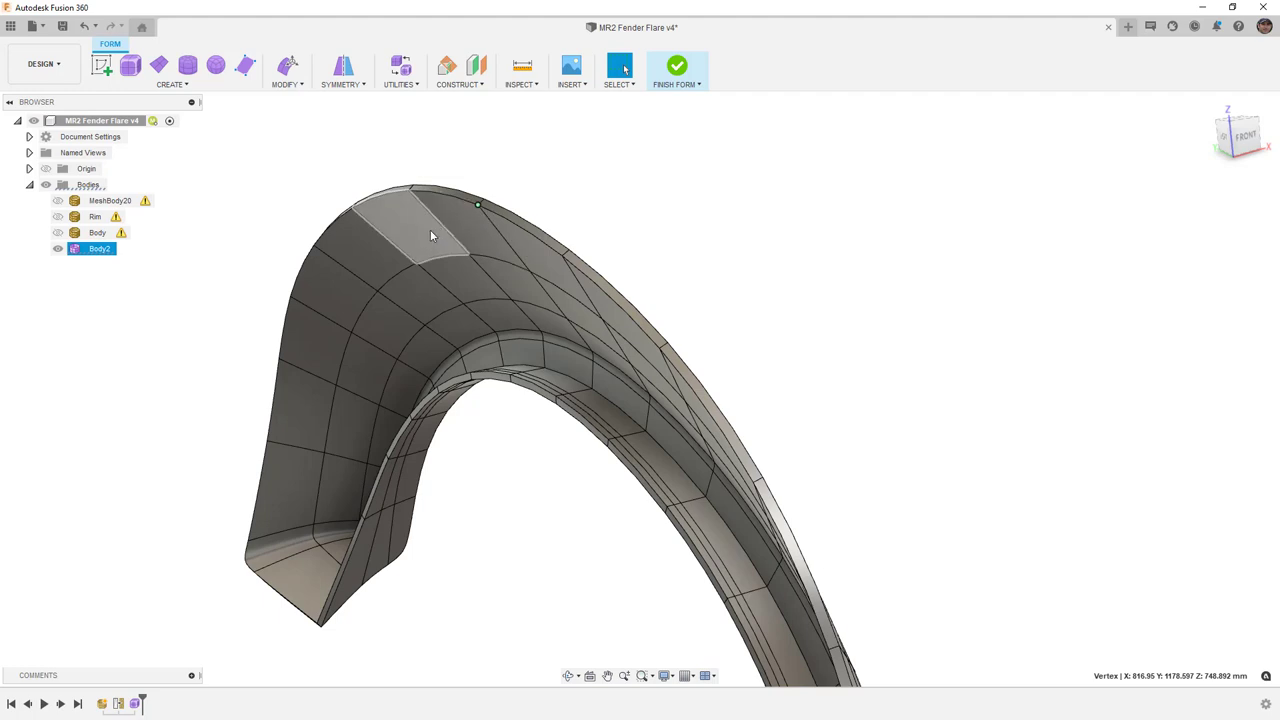
{"action": "middle_click_drag", "start_coordinate": [429, 236], "coordinate": [408, 248], "text": "shift"}
{"action": "middle_click_drag", "start_coordinate": [404, 356], "coordinate": [371, 214], "text": "shift"}
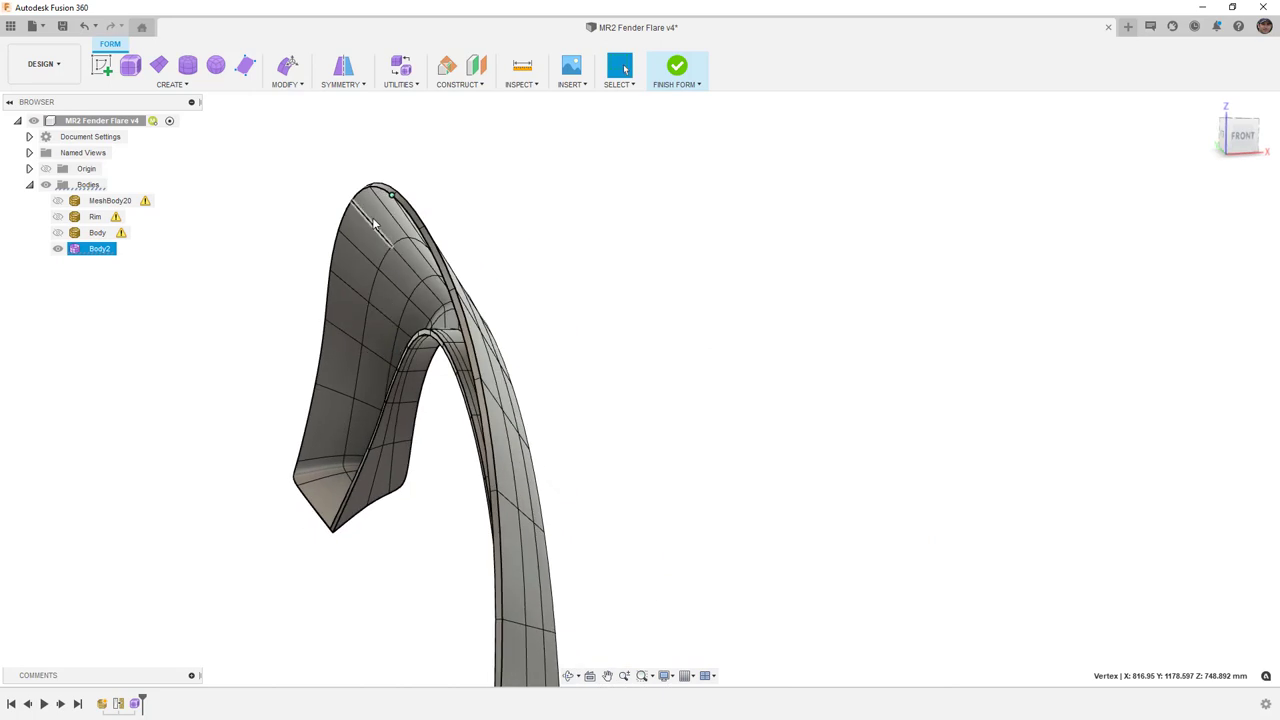
{"action": "left_click", "coordinate": [432, 215]}
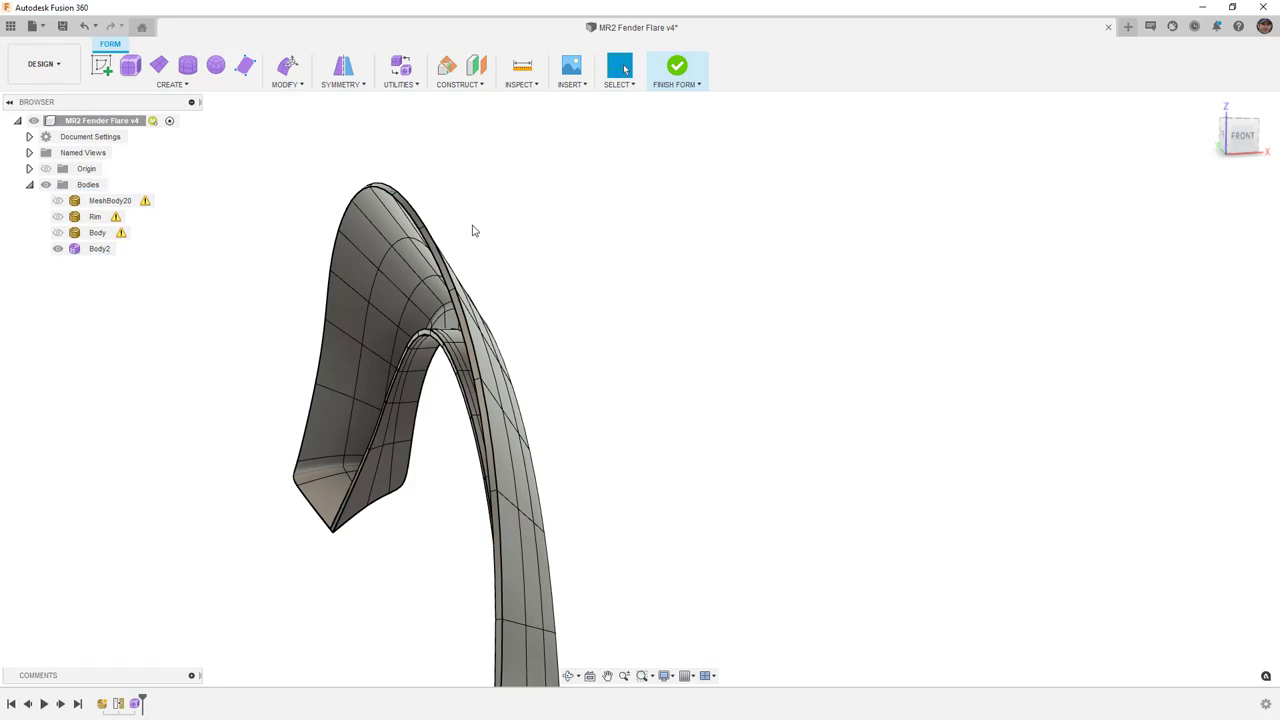
{"action": "left_click", "coordinate": [404, 189]}
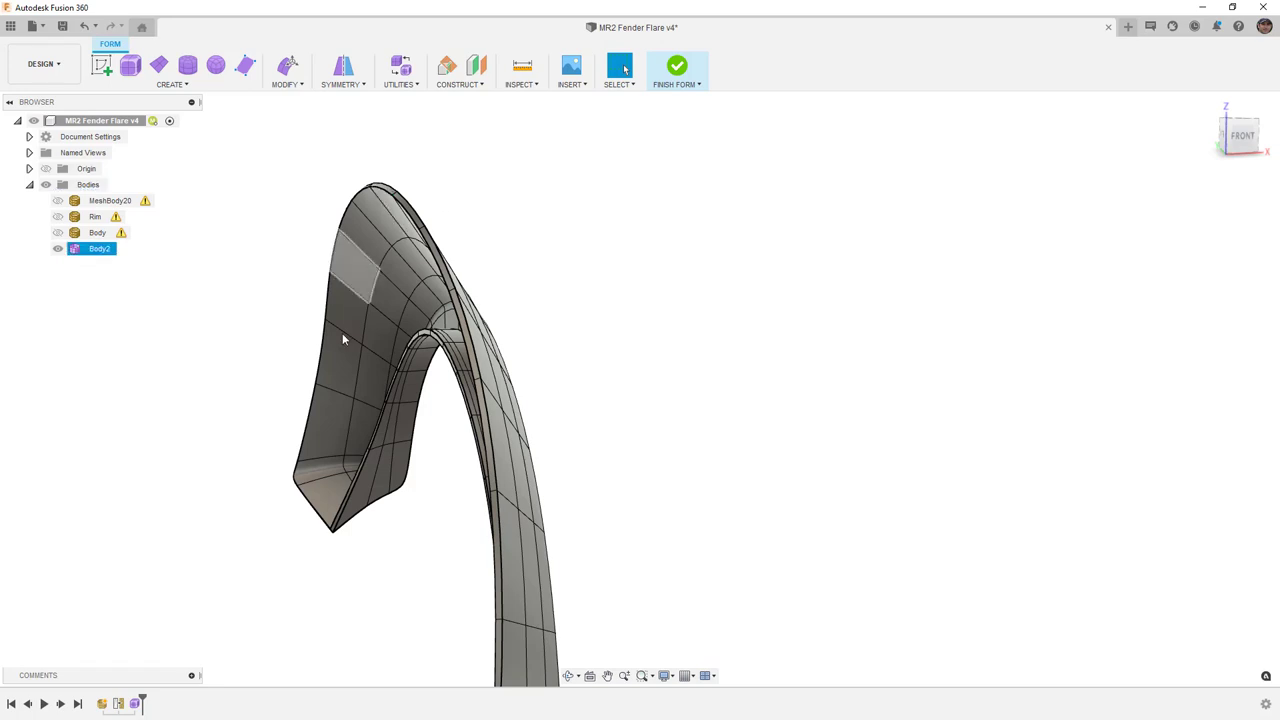
{"action": "double_click", "coordinate": [362, 371]}
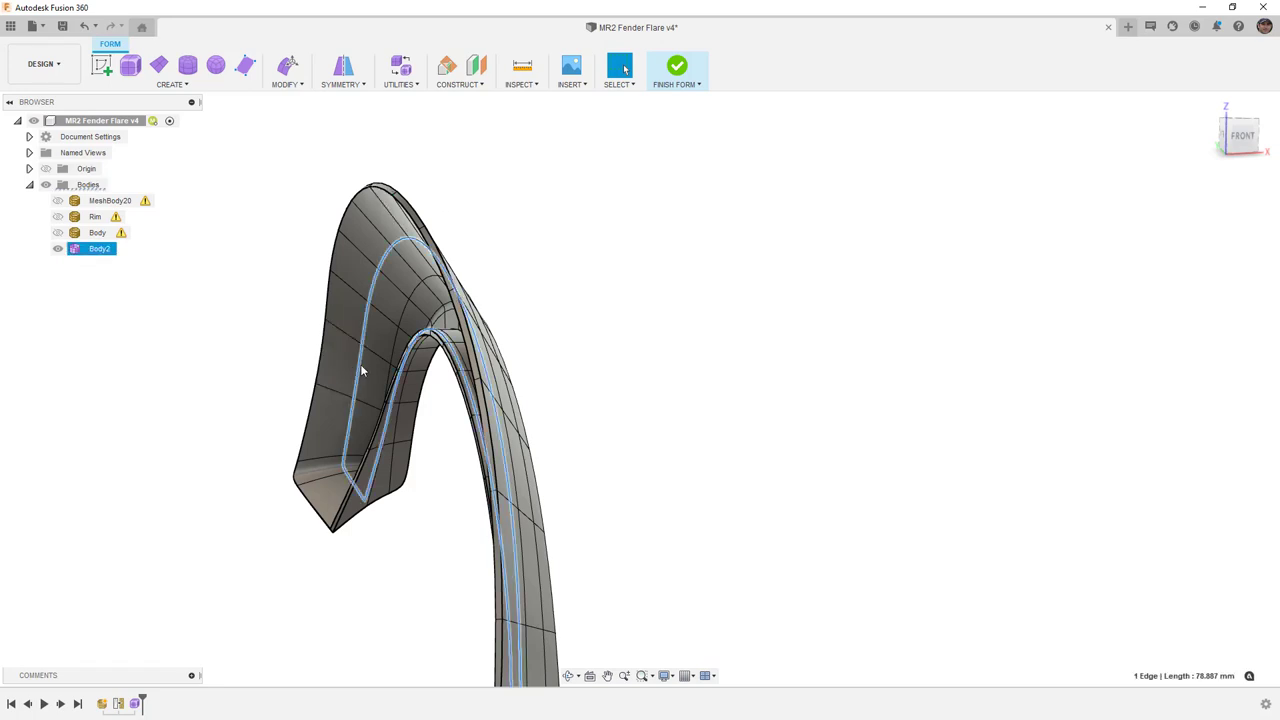
{"action": "left_click", "coordinate": [293, 85]}
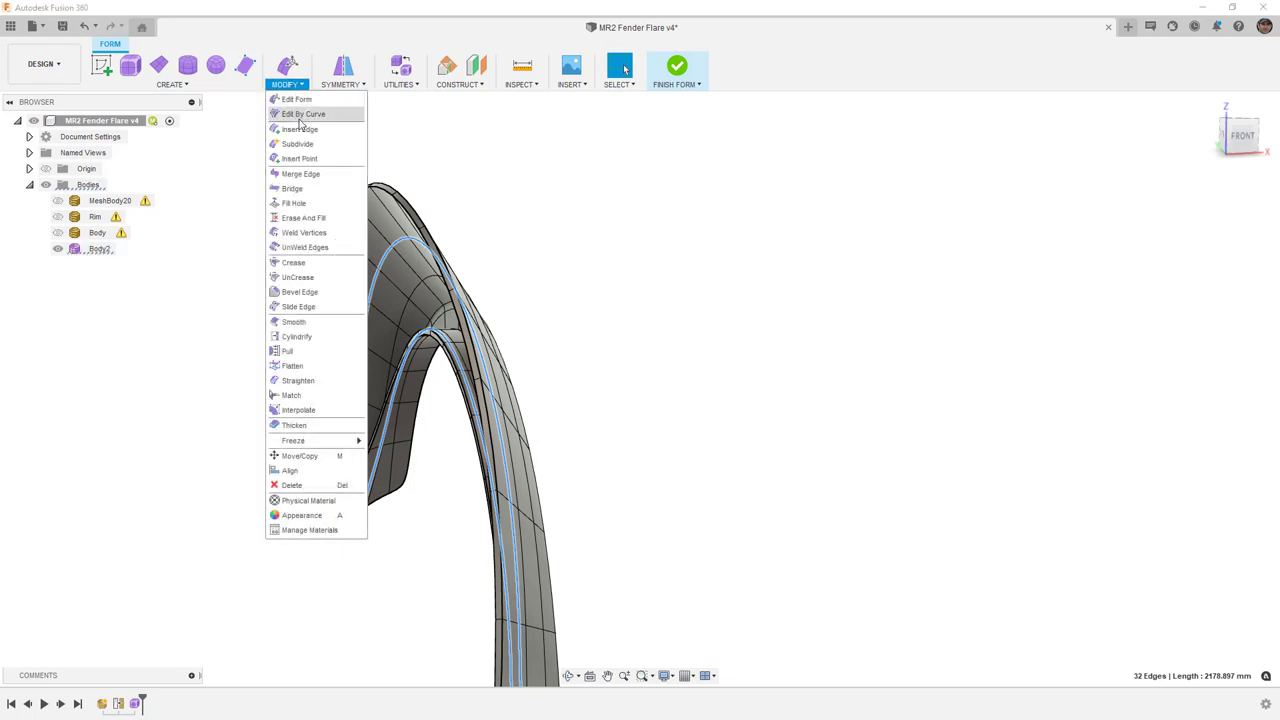
{"action": "left_click", "coordinate": [305, 131]}
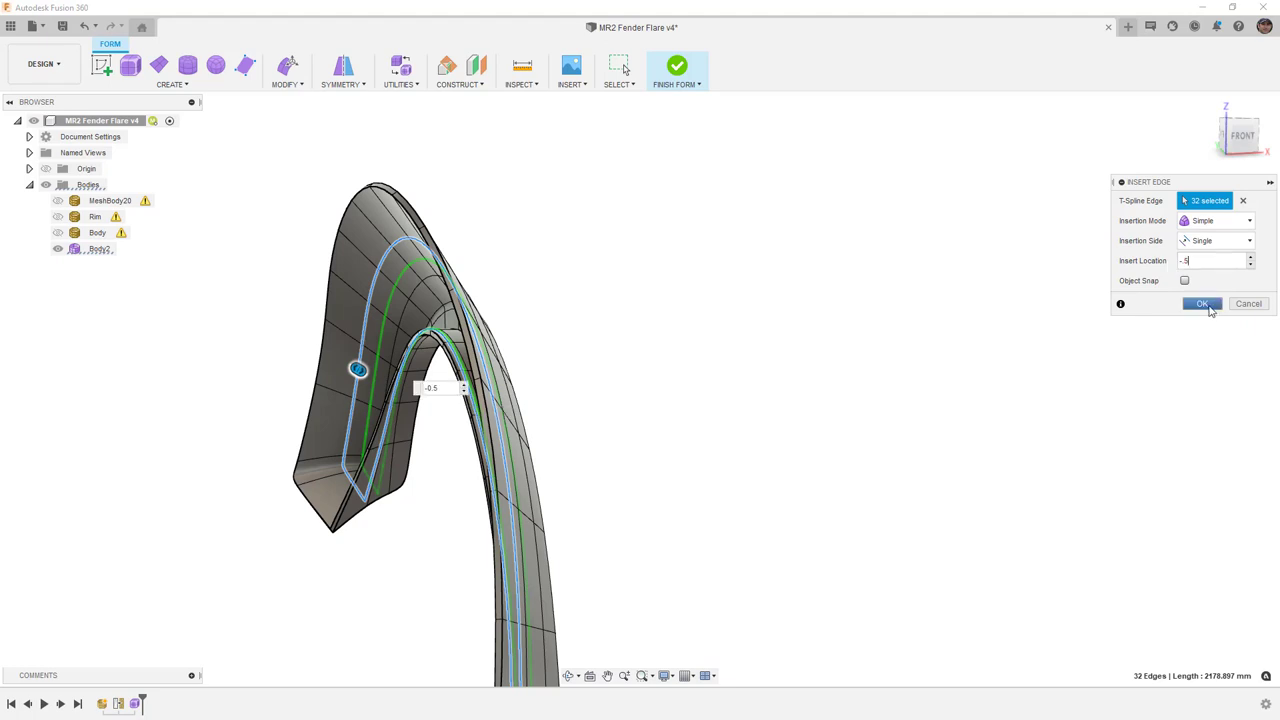
{"action": "left_click", "coordinate": [1203, 304]}
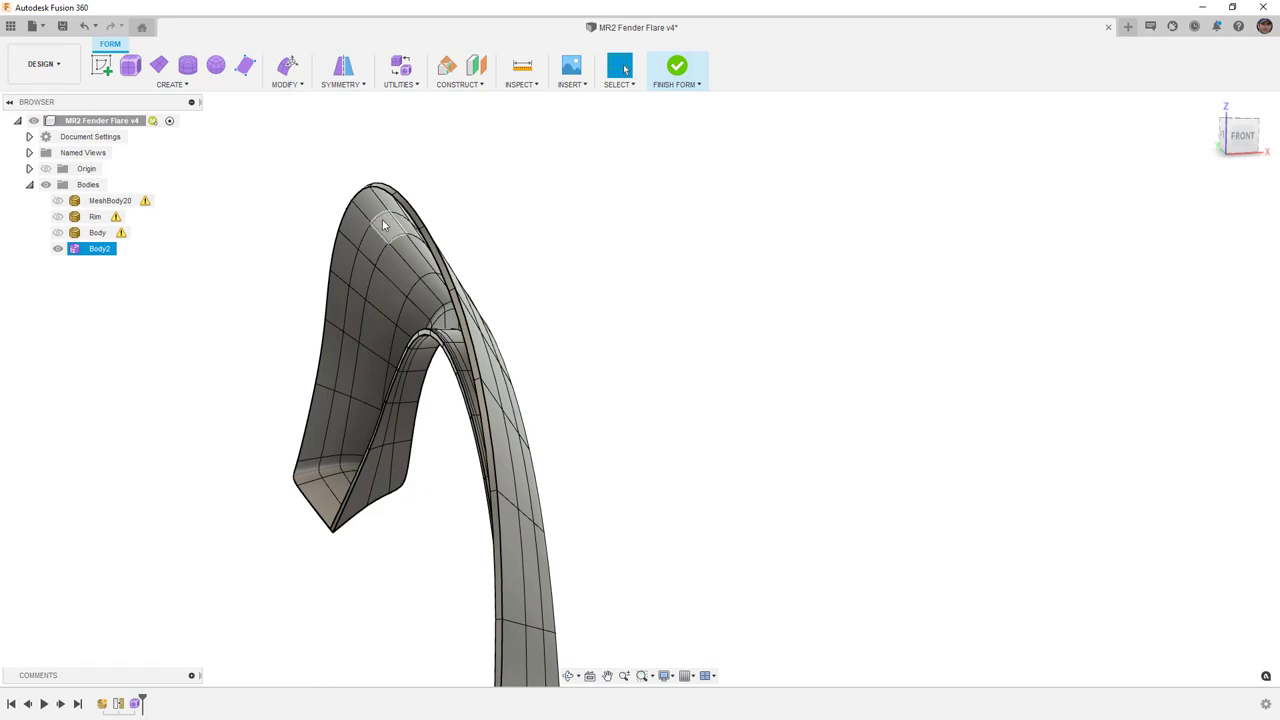
Step: Start Pull from a vertex on the inner surface's outermost loop, with the scanned Body shown in the Wireframe visual style
{"action": "middle_click_drag", "start_coordinate": [393, 258], "coordinate": [280, 218], "text": "shift"}
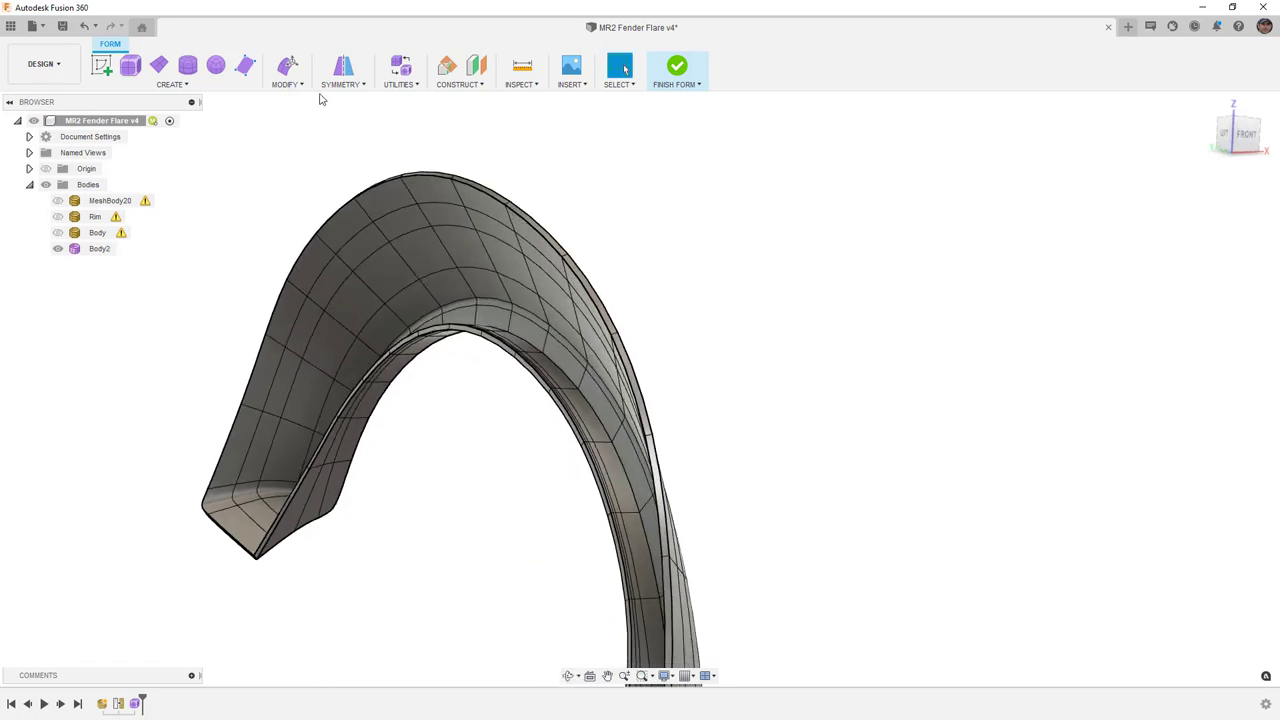
{"action": "left_click", "coordinate": [288, 80]}
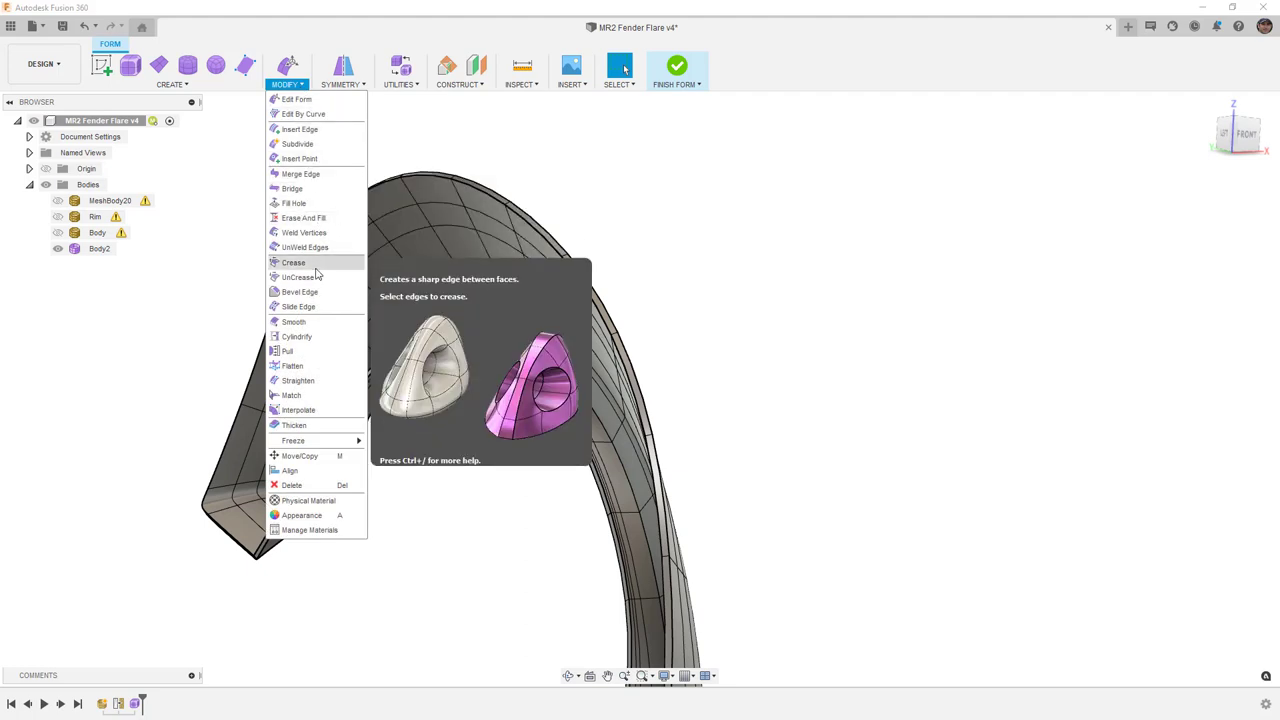
{"action": "left_click", "coordinate": [314, 351]}
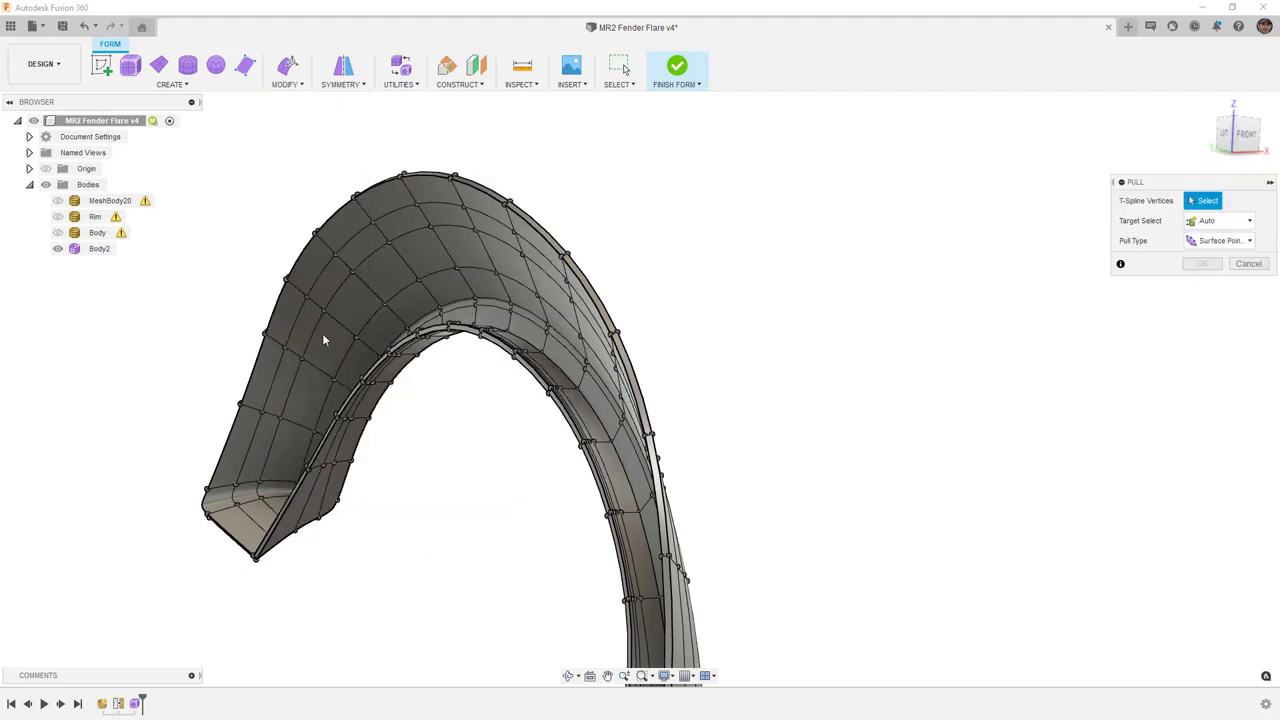
{"action": "left_click", "coordinate": [335, 254]}
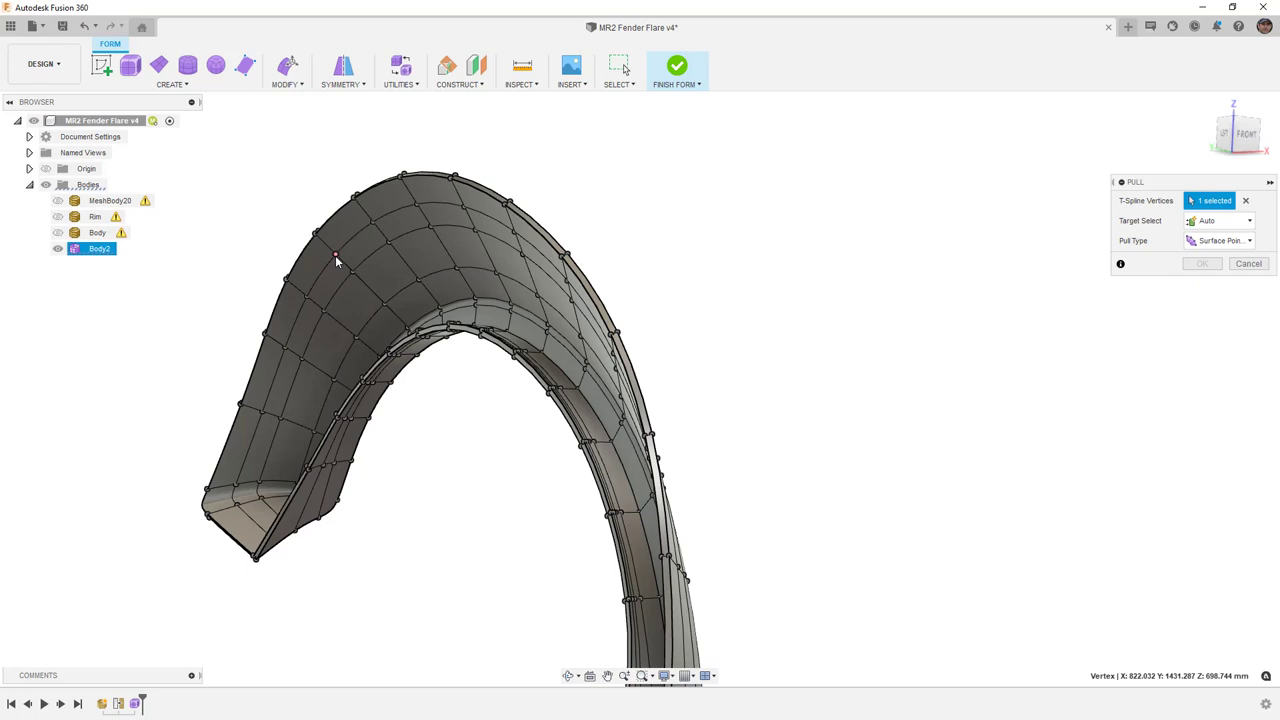
{"action": "left_click", "coordinate": [57, 233]}
{"action": "middle_click_drag", "start_coordinate": [400, 251], "coordinate": [477, 226], "text": "shift"}
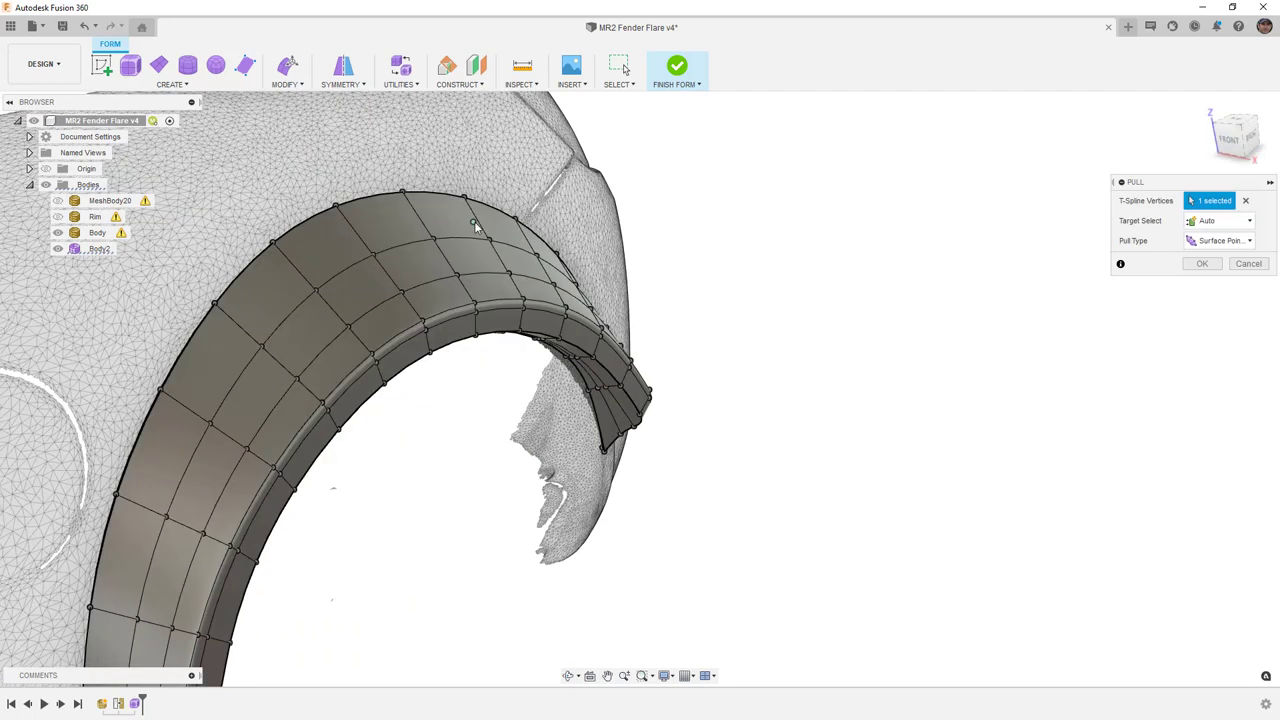
{"action": "left_click", "coordinate": [664, 675]}
{"action": "mouse_move", "coordinate": [740, 562]}
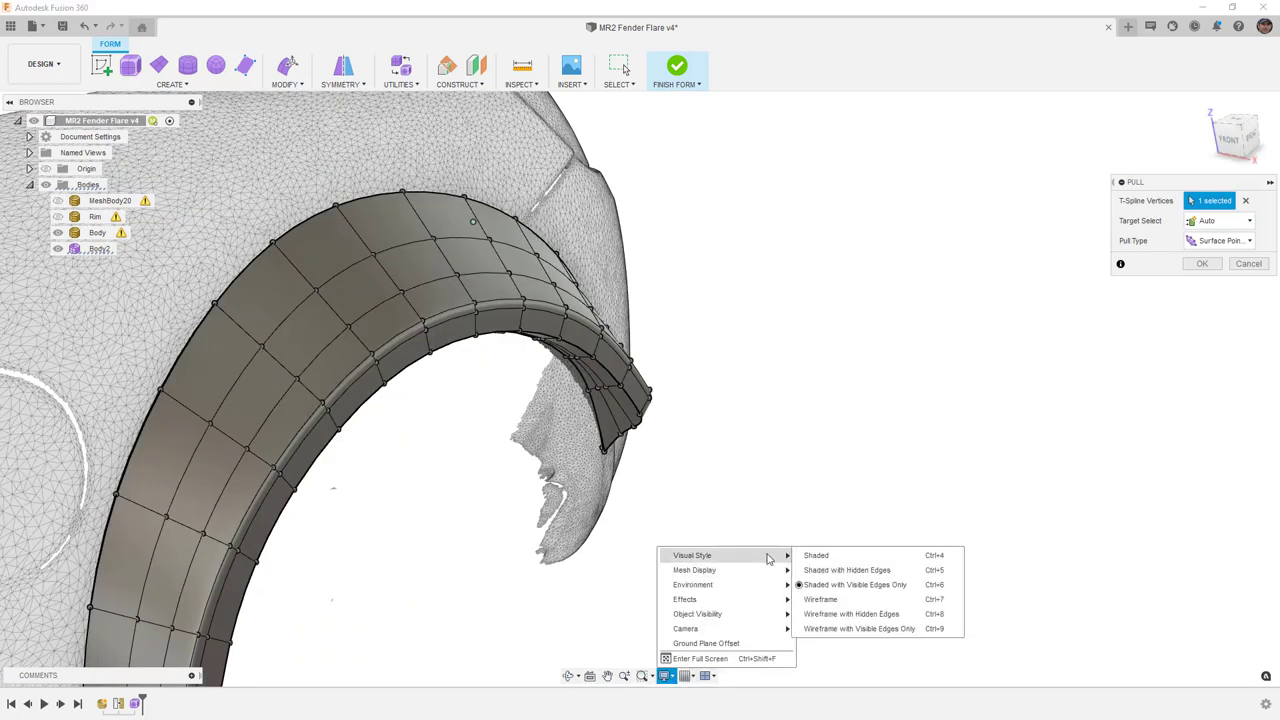
{"action": "left_click", "coordinate": [812, 597]}
Step: Add the inner loop's vertices from the top of the arch down toward the door-side end to the Pull selection
{"action": "middle_click_drag", "start_coordinate": [561, 500], "coordinate": [530, 318], "text": "shift"}
{"action": "left_click", "coordinate": [533, 304]}
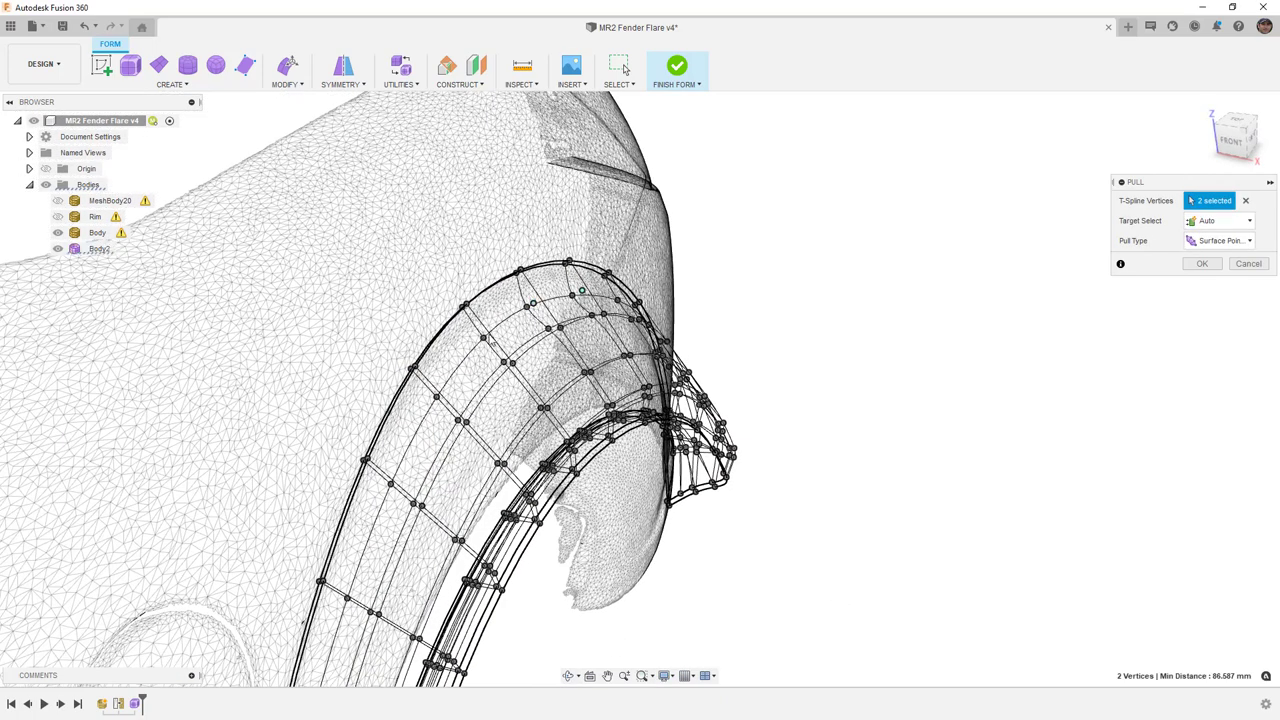
{"action": "left_click", "coordinate": [483, 338]}
{"action": "left_click", "coordinate": [432, 398]}
{"action": "left_click", "coordinate": [386, 485]}
{"action": "middle_click_drag", "start_coordinate": [382, 532], "coordinate": [352, 515], "text": "shift"}
{"action": "left_click", "coordinate": [350, 488]}
{"action": "left_click", "coordinate": [306, 601]}
{"action": "middle_click_drag", "start_coordinate": [326, 588], "coordinate": [243, 604]}
{"action": "middle_click_drag", "start_coordinate": [388, 522], "coordinate": [370, 527], "text": "shift"}
{"action": "middle_click_drag", "start_coordinate": [695, 378], "coordinate": [600, 477], "text": "shift"}
Step: Add the inner loop's remaining vertices toward the rear and at the door-side end, and pull them onto the scan with Surface Points
{"action": "left_click", "coordinate": [568, 432]}
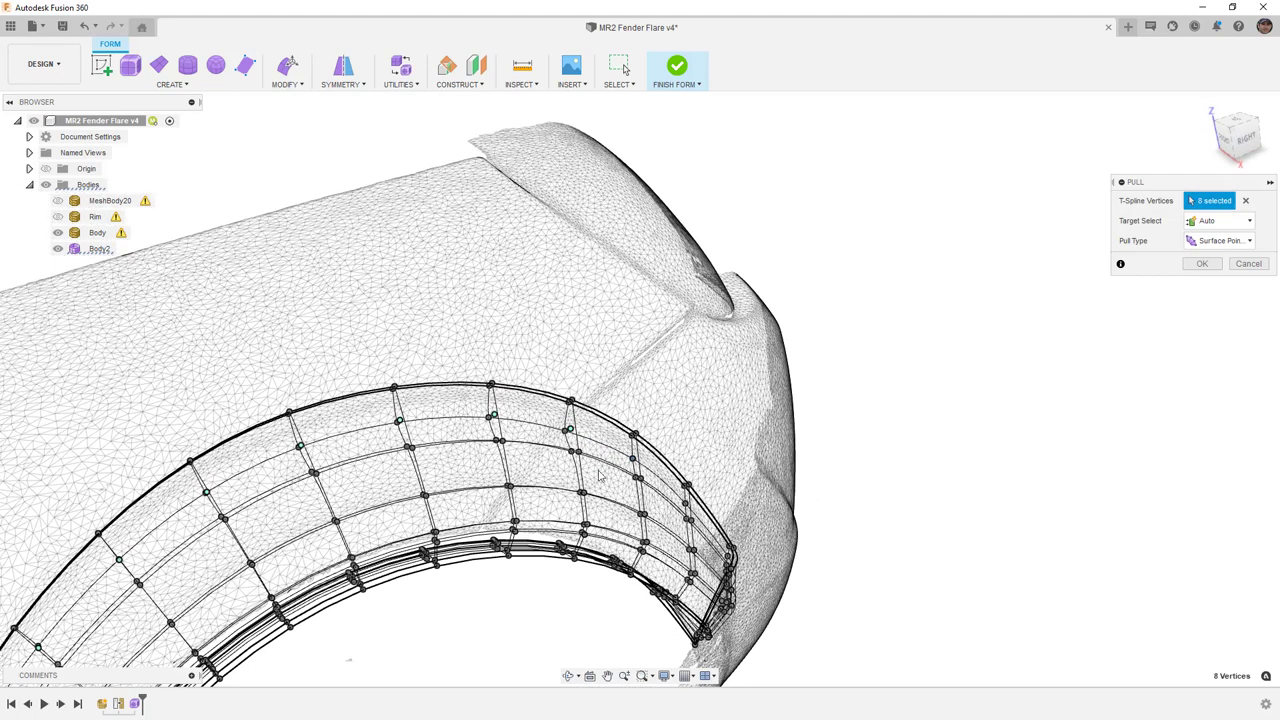
{"action": "left_click", "coordinate": [631, 459]}
{"action": "left_click", "coordinate": [686, 505]}
{"action": "scroll", "coordinate": [686, 505], "scroll_direction": "down", "scroll_amount": 6}
{"action": "middle_click_drag", "start_coordinate": [463, 513], "coordinate": [508, 486], "text": "shift"}
{"action": "scroll", "coordinate": [476, 541], "scroll_direction": "up", "scroll_amount": 5}
{"action": "left_click", "coordinate": [461, 534]}
{"action": "left_click", "coordinate": [446, 618]}
{"action": "middle_click_drag", "start_coordinate": [465, 648], "coordinate": [513, 536]}
{"action": "left_click", "coordinate": [432, 552]}
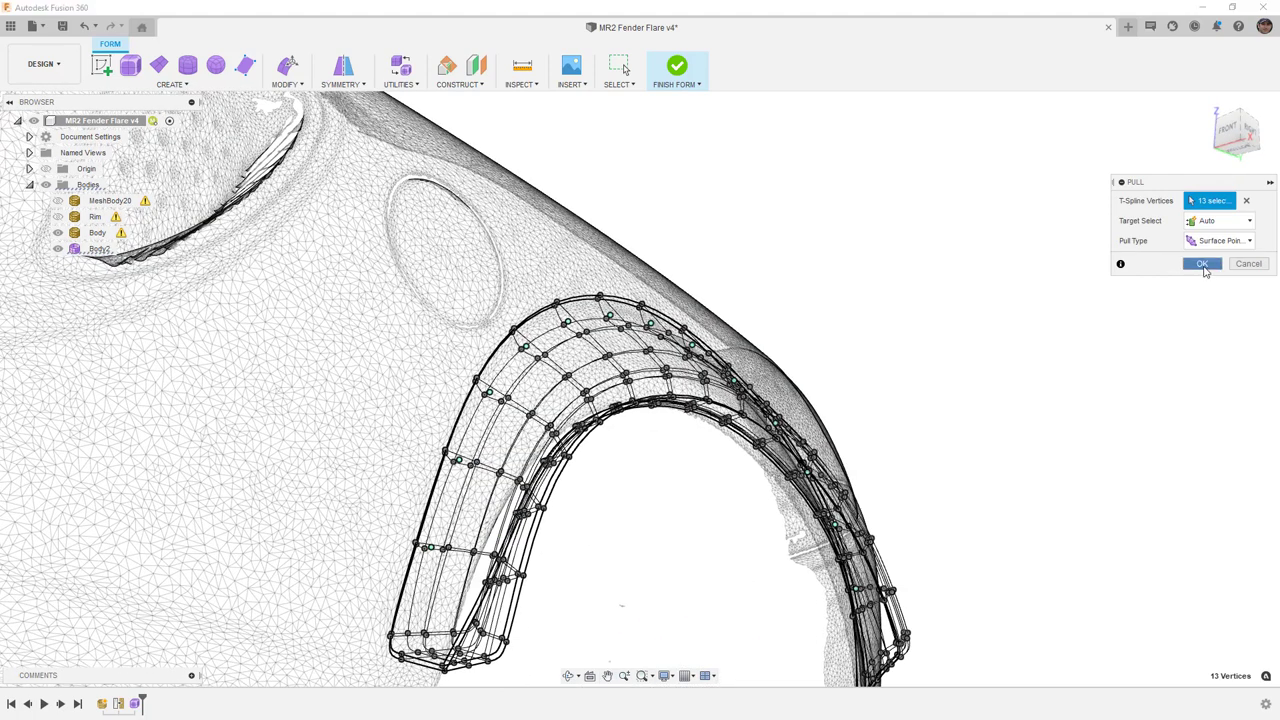
{"action": "left_click", "coordinate": [1200, 264]}
Step: Restore the Shaded with Visible Edges Only visual style and examine how the flare meets the scanned body from the front
{"action": "left_click", "coordinate": [664, 675]}
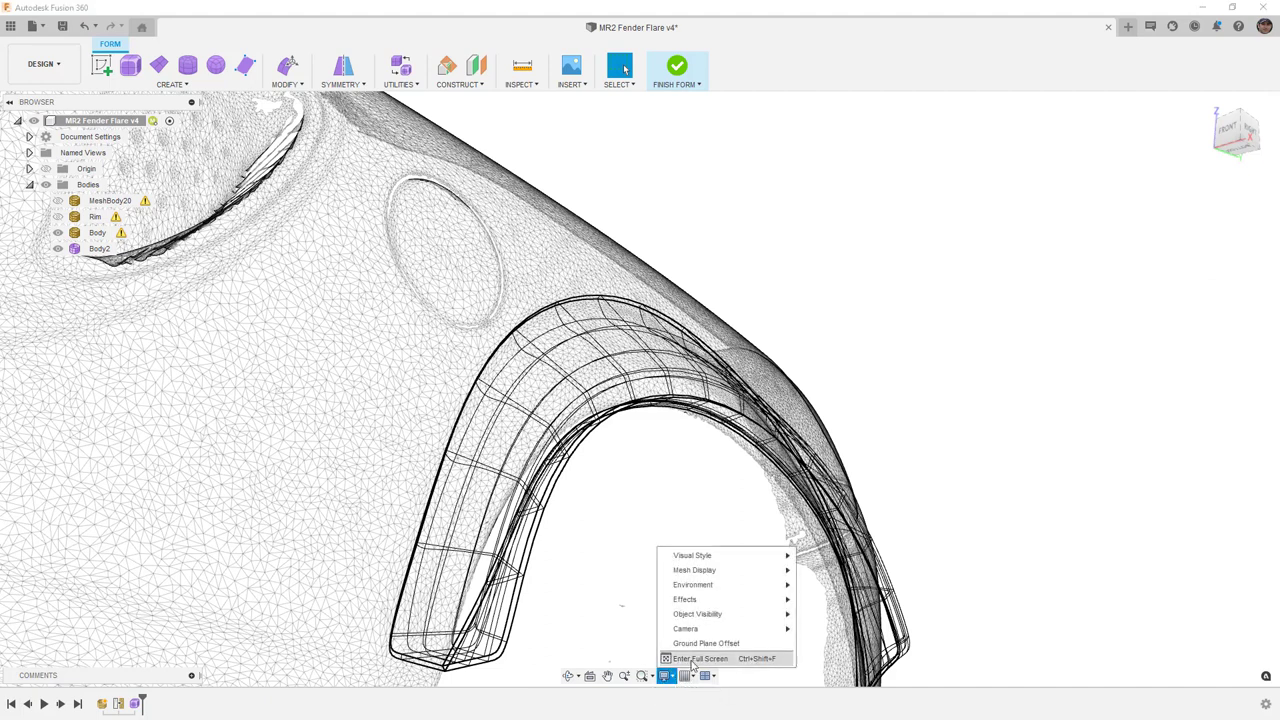
{"action": "mouse_move", "coordinate": [742, 564]}
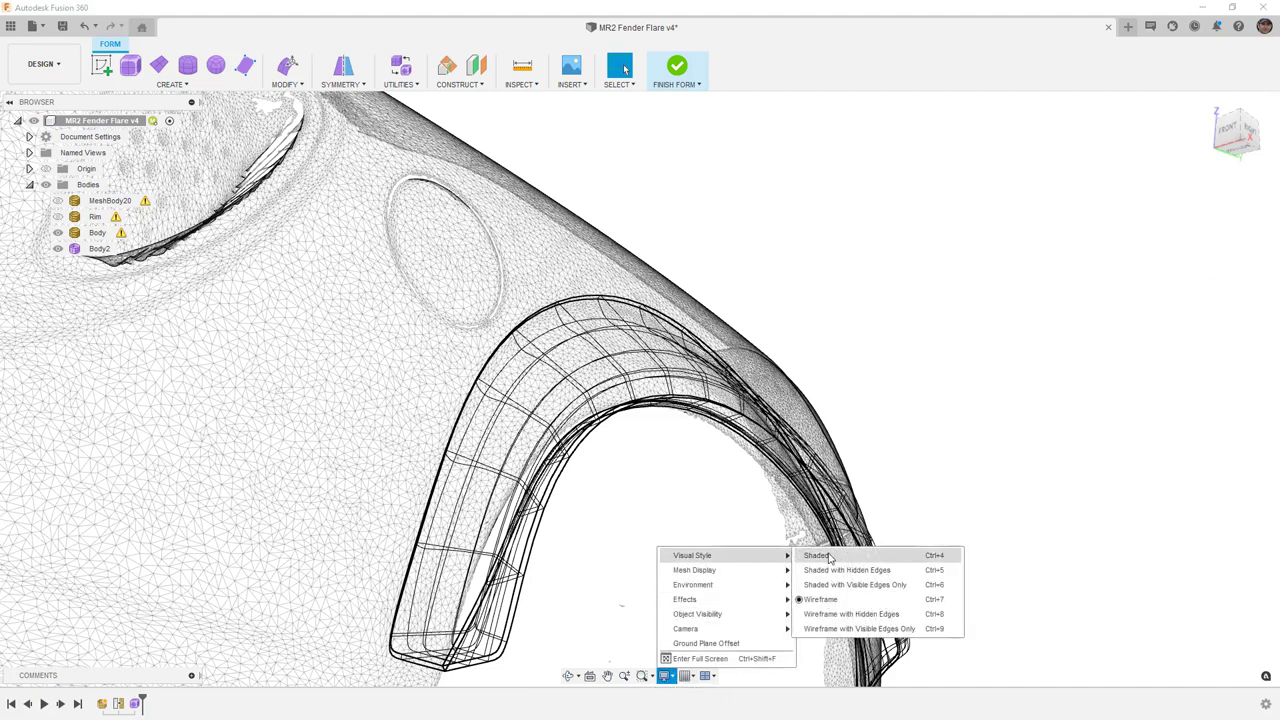
{"action": "left_click", "coordinate": [829, 585]}
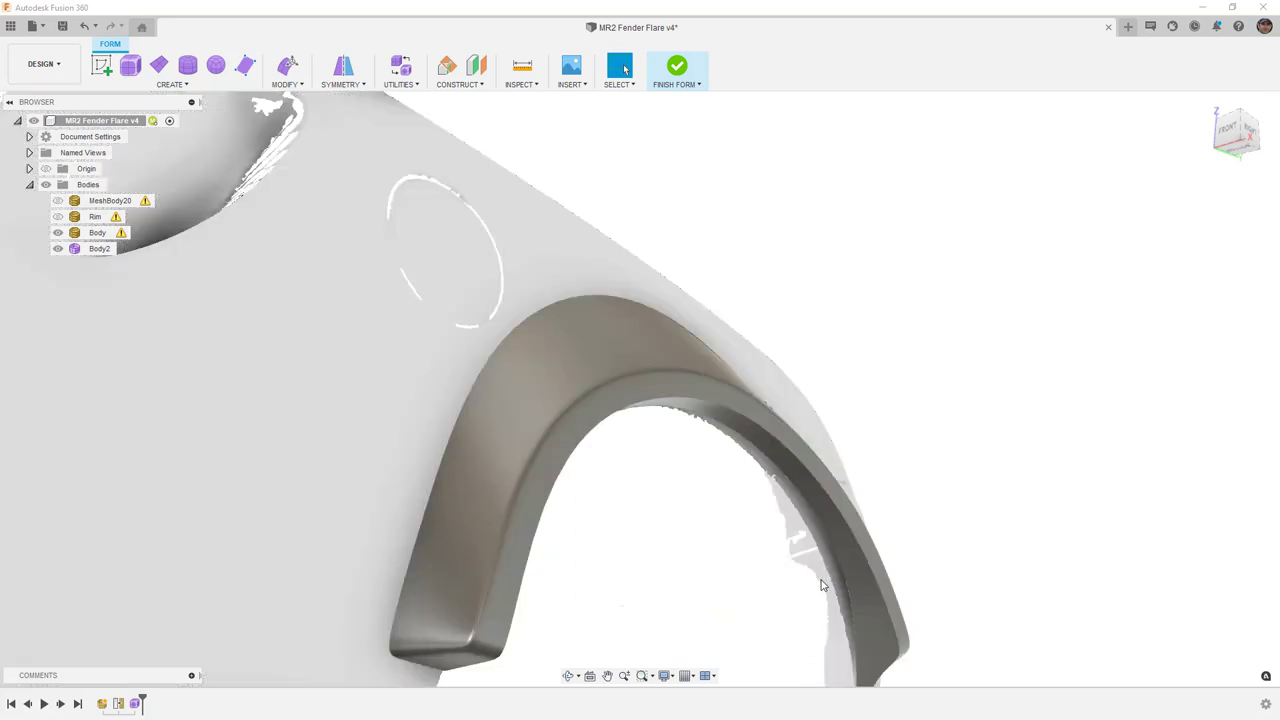
{"action": "mouse_move", "coordinate": [712, 516]}
{"action": "middle_mouse_down", "text": "shift"}
{"action": "mouse_move", "coordinate": [694, 520]}
{"action": "mouse_move", "coordinate": [706, 523]}
{"action": "middle_mouse_up", "text": "shift"}
{"action": "scroll", "coordinate": [594, 395], "scroll_direction": "down", "scroll_amount": 2}
{"action": "middle_click_drag", "start_coordinate": [599, 402], "coordinate": [619, 358], "text": "shift"}
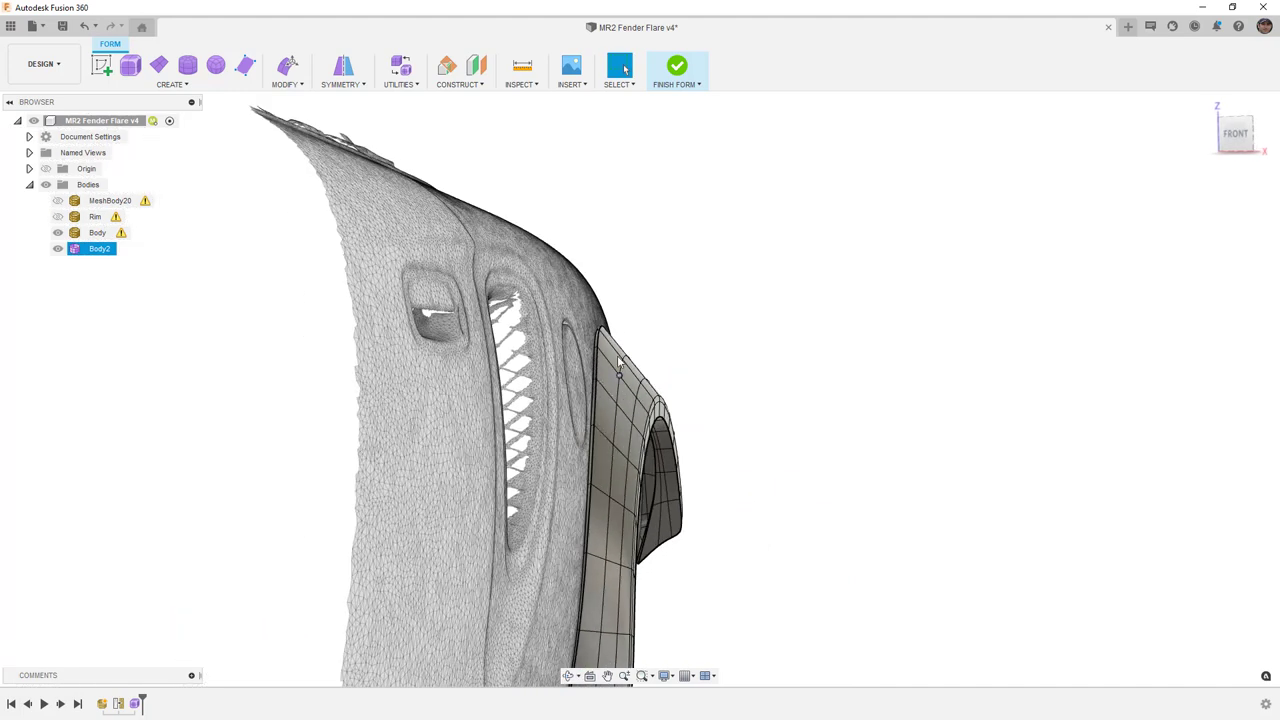
{"action": "scroll", "coordinate": [600, 350], "scroll_direction": "up", "scroll_amount": 2}
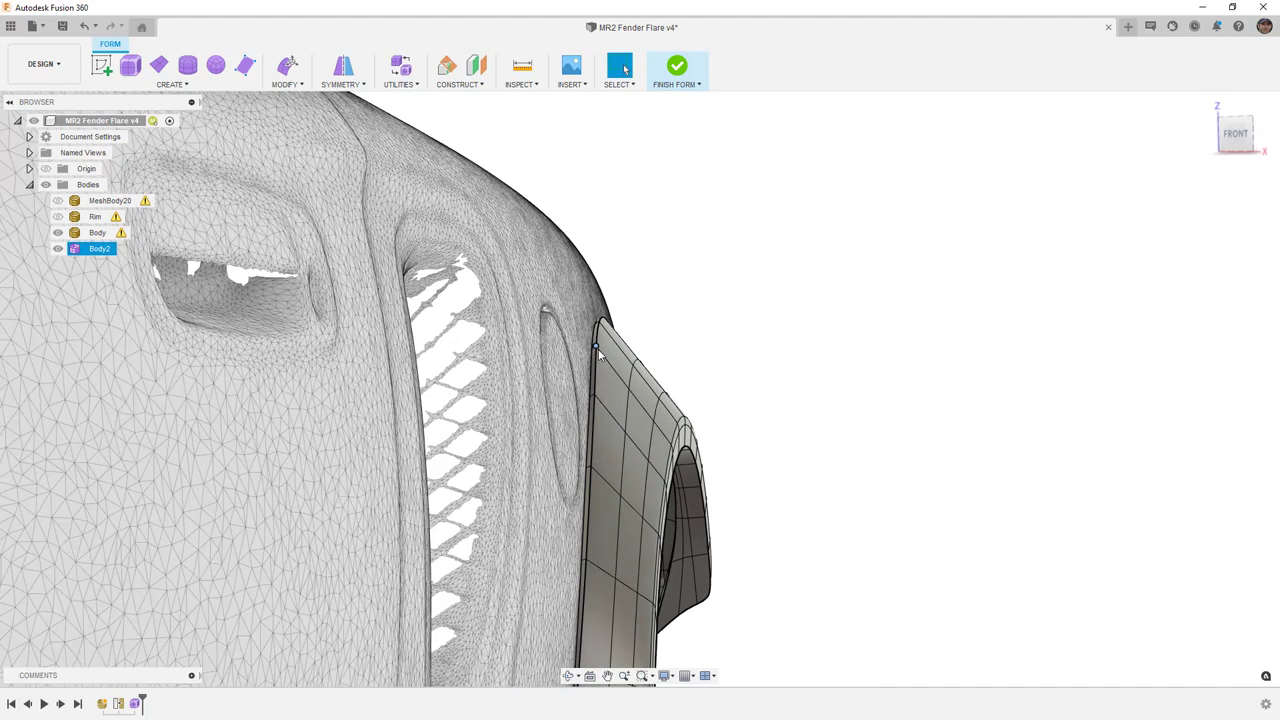
Step: Hide the scanned Body and examine the thickened flare's inner and outer surfaces around the pulled loop
{"action": "left_click", "coordinate": [58, 233]}
{"action": "middle_click_drag", "start_coordinate": [498, 346], "coordinate": [532, 368], "text": "shift"}
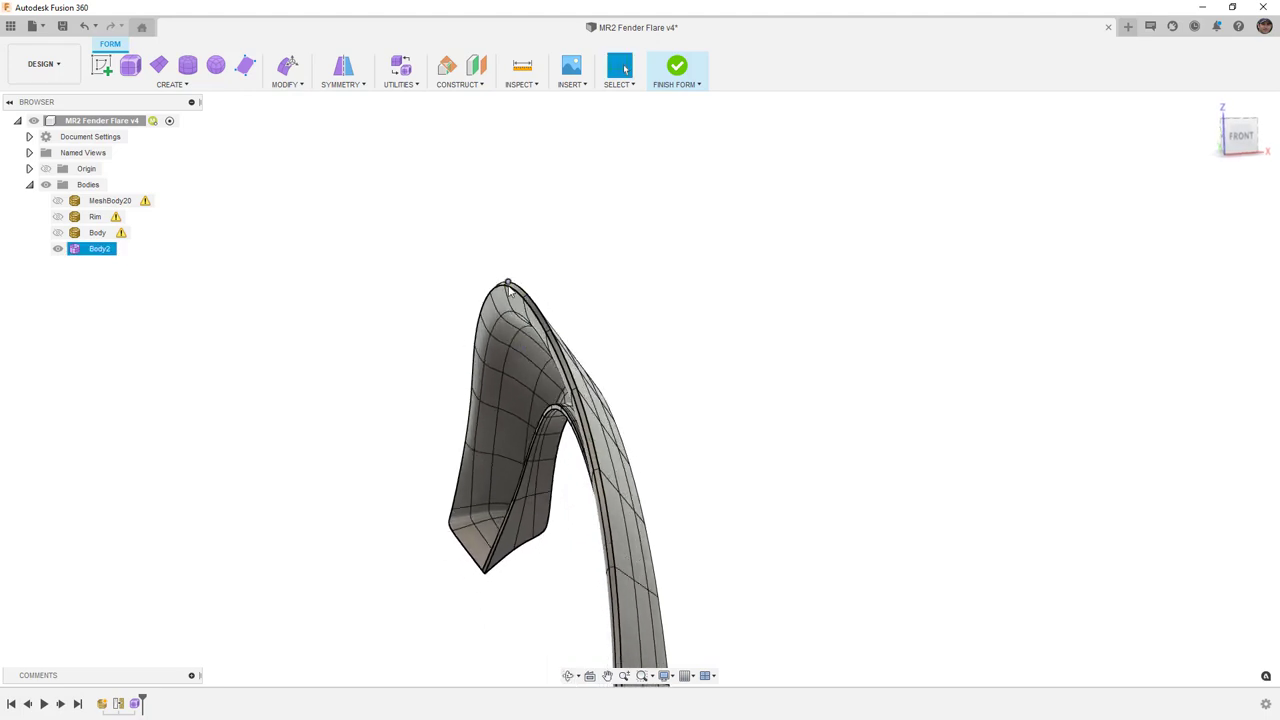
{"action": "scroll", "coordinate": [520, 332], "scroll_direction": "up", "scroll_amount": 2}
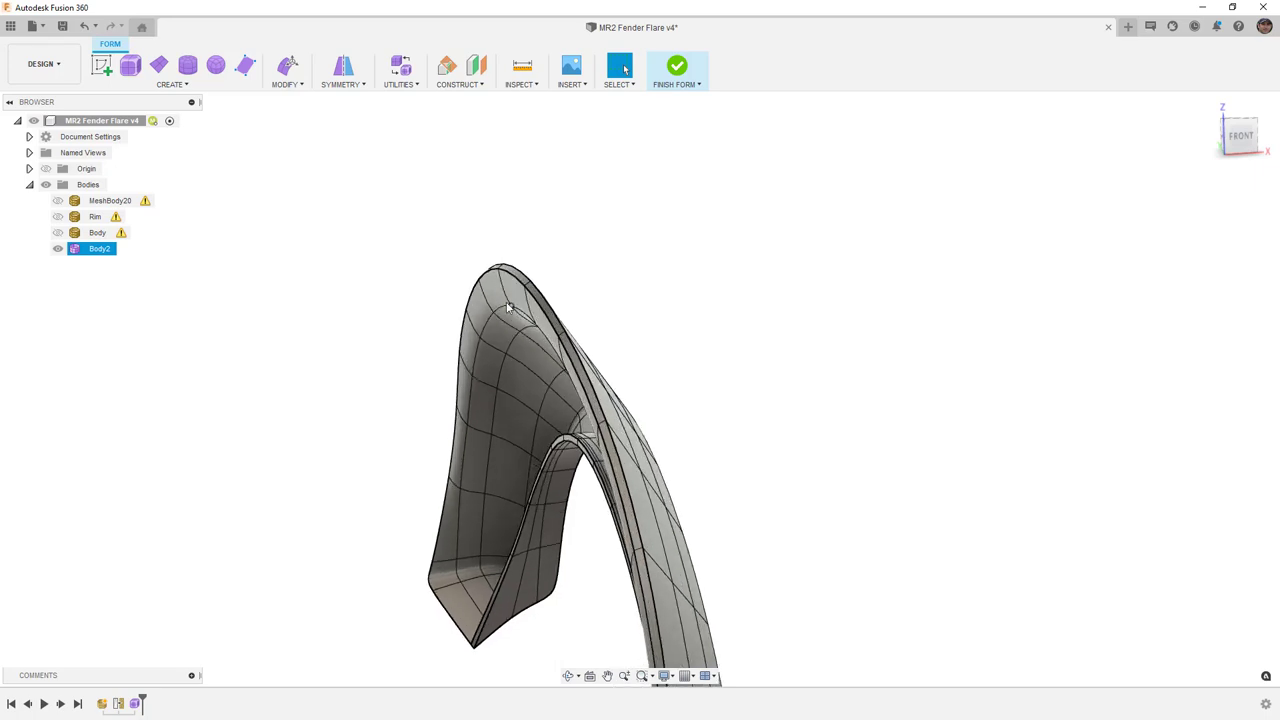
{"action": "middle_click_drag", "start_coordinate": [517, 330], "coordinate": [525, 347], "text": "shift"}
{"action": "middle_click_drag", "start_coordinate": [504, 296], "coordinate": [528, 274], "text": "shift"}
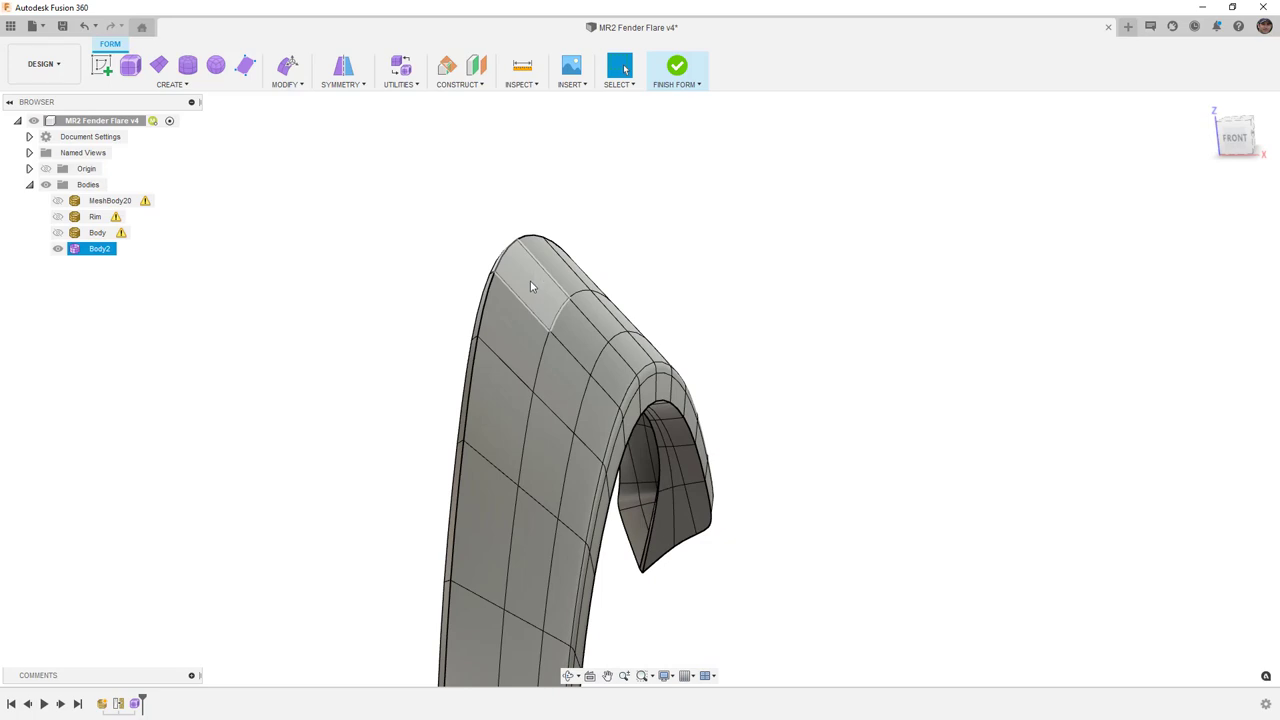
{"action": "mouse_move", "coordinate": [526, 284]}
{"action": "middle_mouse_down", "text": "shift"}
{"action": "mouse_move", "coordinate": [633, 317]}
{"action": "mouse_move", "coordinate": [531, 308]}
{"action": "middle_mouse_up", "text": "shift"}
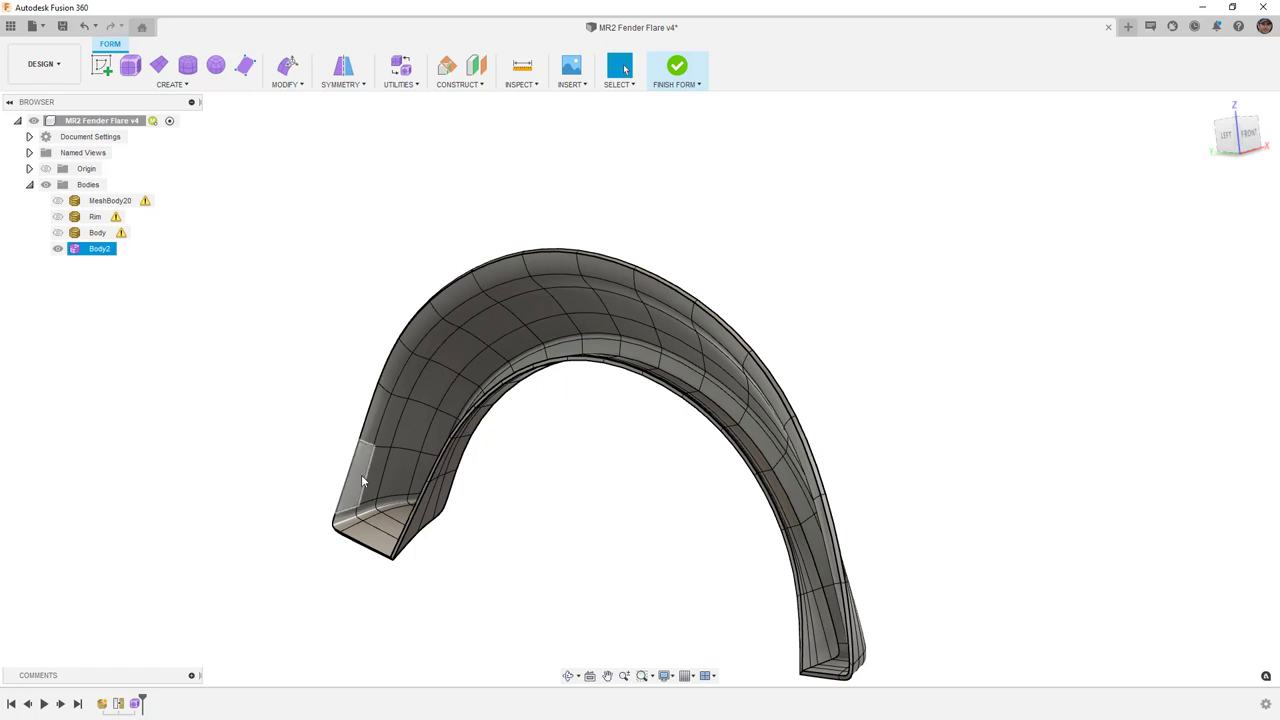
Step: Show the scanned Body and Rim together with the fender flare
{"action": "middle_click_drag", "start_coordinate": [390, 431], "coordinate": [300, 380], "text": "shift"}
{"action": "left_click", "coordinate": [57, 233]}
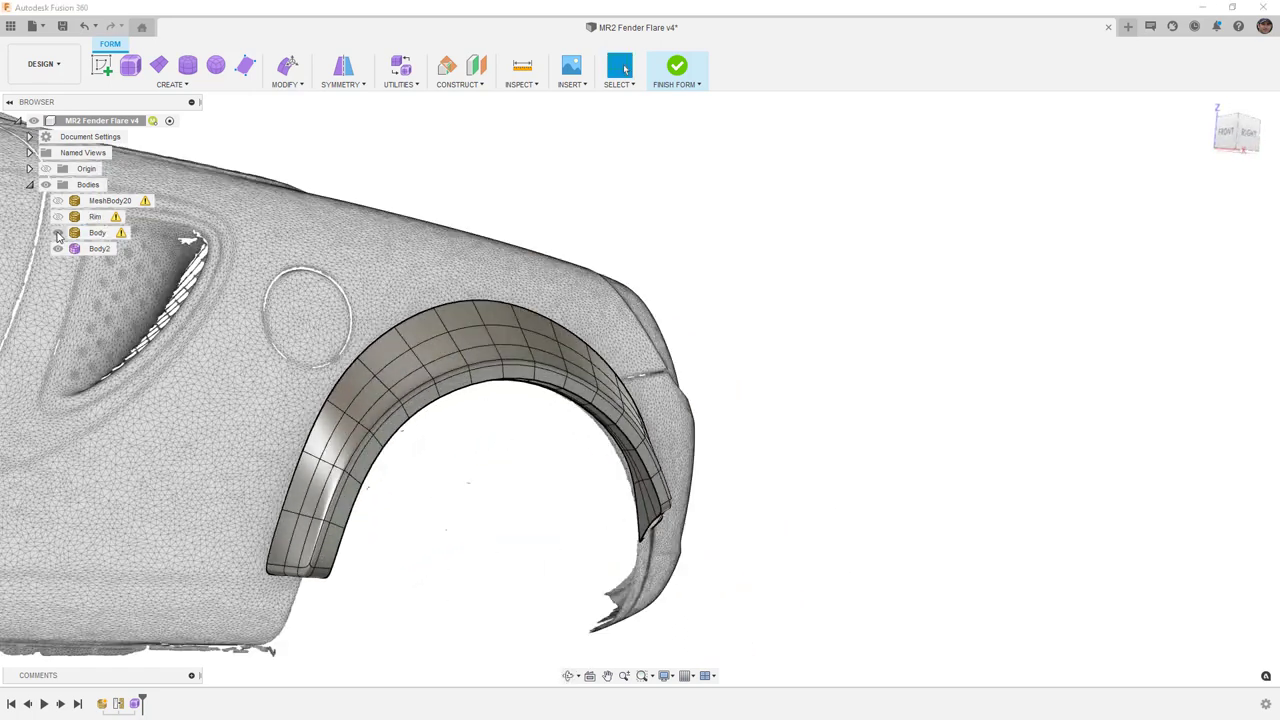
{"action": "left_click", "coordinate": [57, 216]}
{"action": "scroll", "coordinate": [424, 270], "scroll_direction": "down", "scroll_amount": 2}
{"action": "middle_click_drag", "start_coordinate": [530, 338], "coordinate": [451, 343], "text": "shift"}
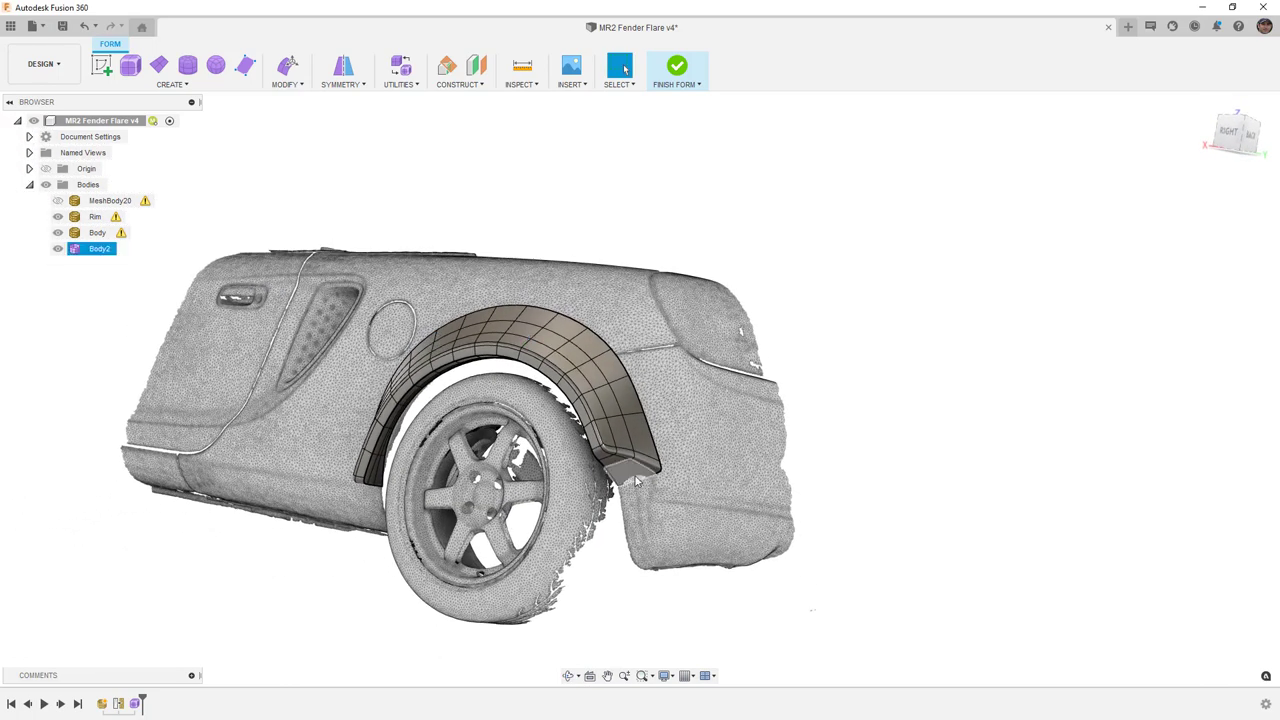
Step: Examine how the flare's rear lower end and edges meet the scanned bumper, finishing with the right side view
{"action": "scroll", "coordinate": [642, 488], "scroll_direction": "up", "scroll_amount": 3}
{"action": "left_click", "coordinate": [651, 485]}
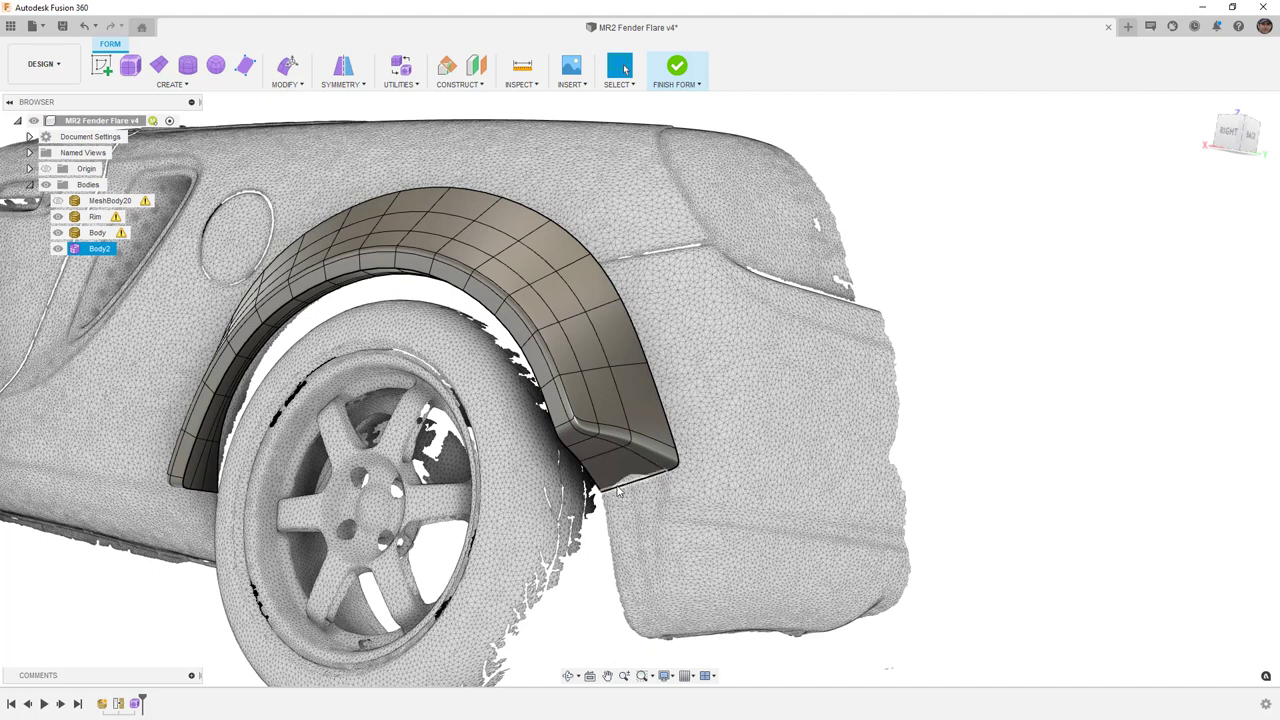
{"action": "middle_click_drag", "start_coordinate": [628, 476], "coordinate": [722, 418], "text": "shift"}
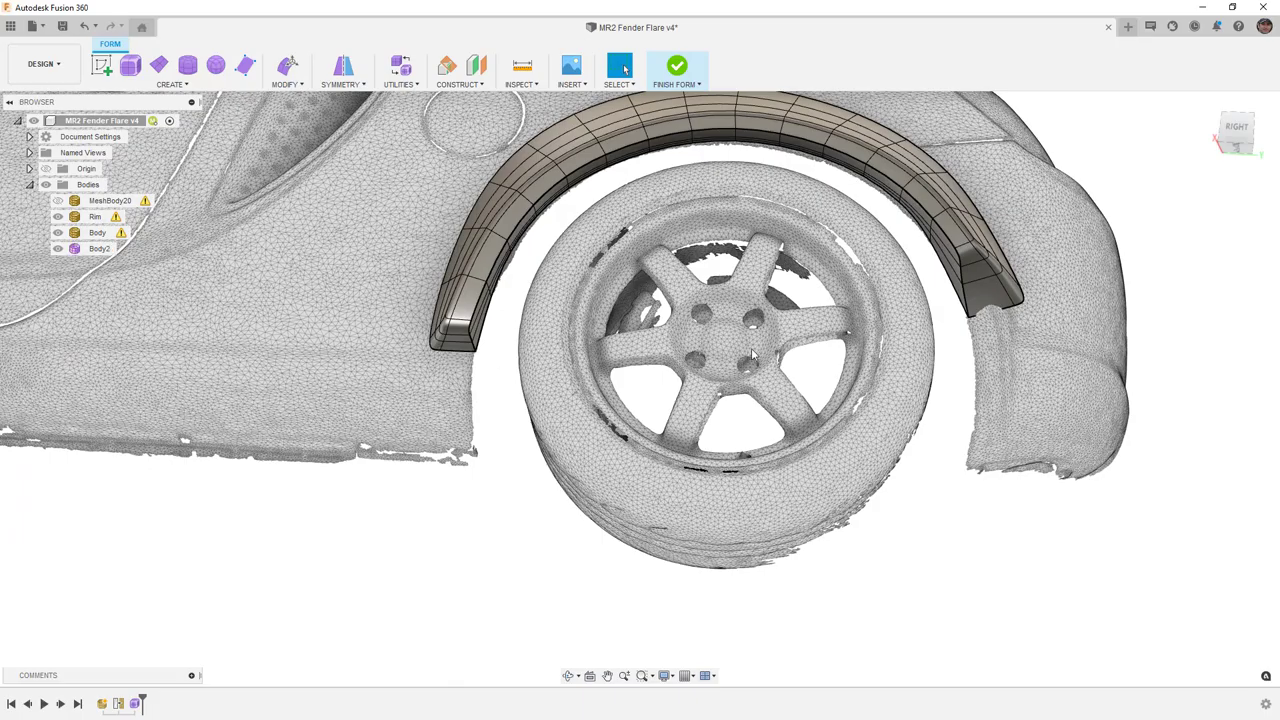
{"action": "scroll", "coordinate": [994, 310], "scroll_direction": "up", "scroll_amount": 3}
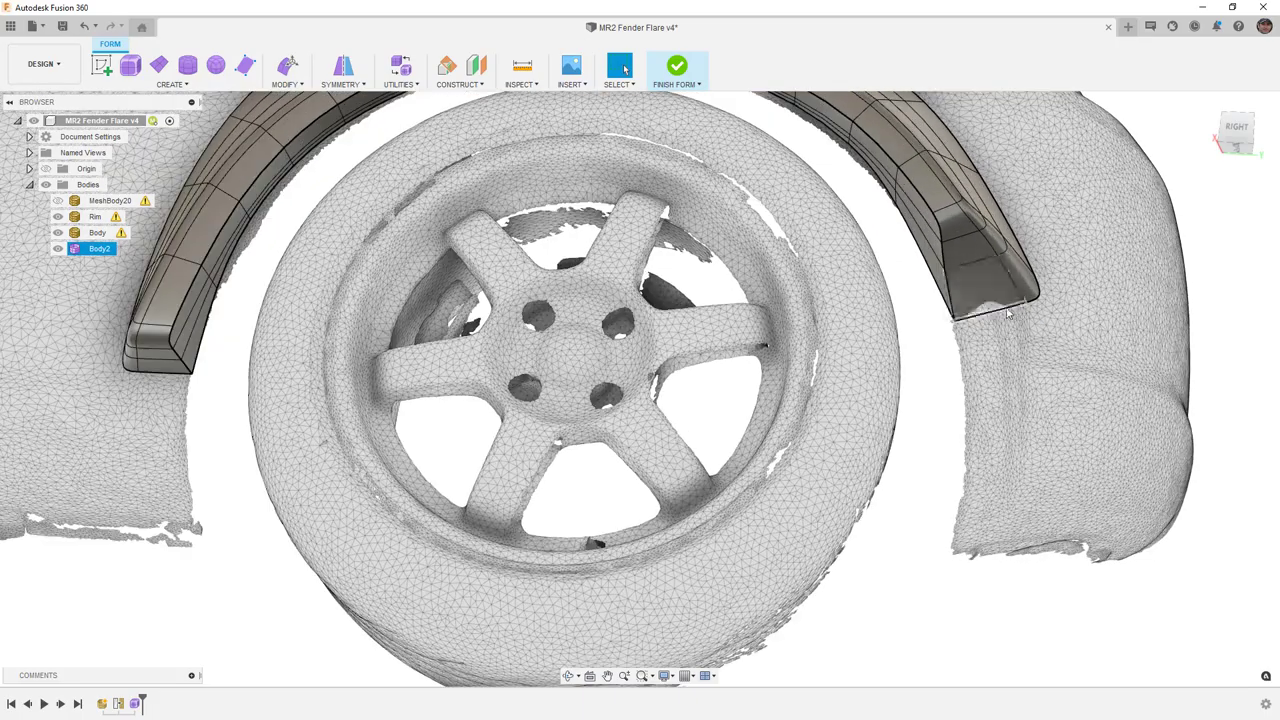
{"action": "middle_click_drag", "start_coordinate": [1008, 306], "coordinate": [915, 312], "text": "shift"}
{"action": "middle_click_drag", "start_coordinate": [1060, 300], "coordinate": [1016, 304], "text": "shift"}
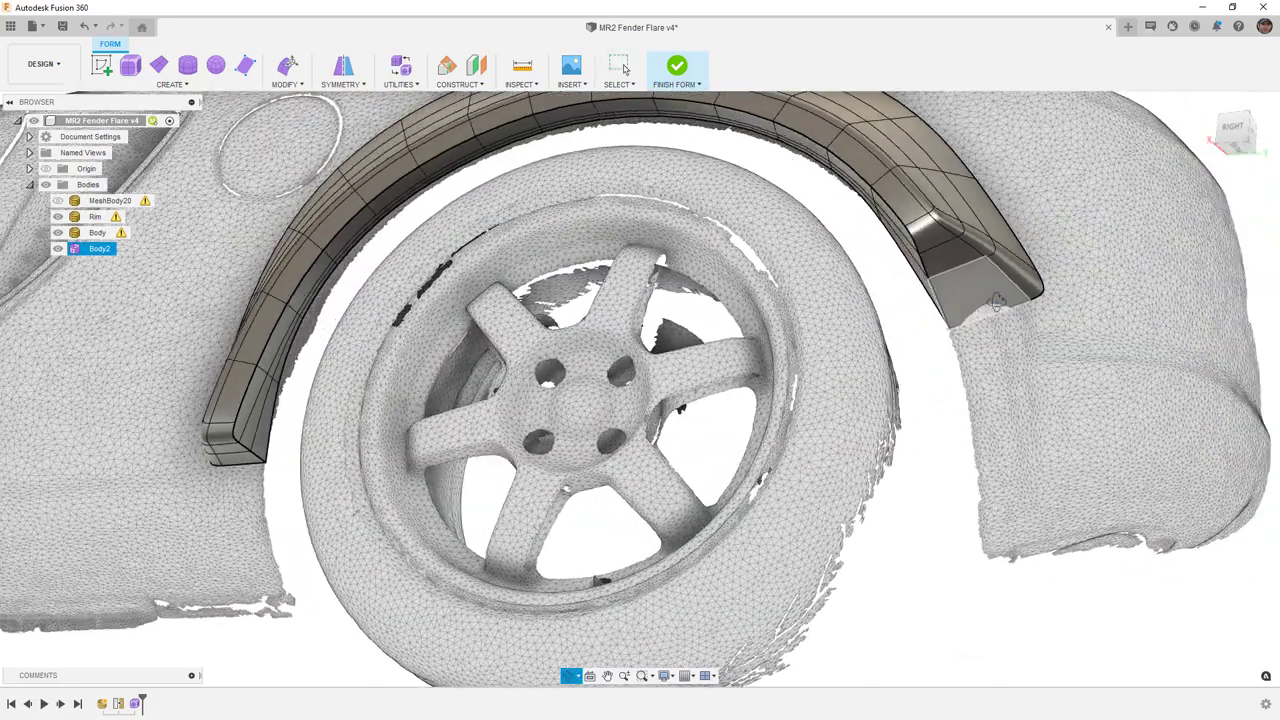
{"action": "double_click", "coordinate": [930, 272]}
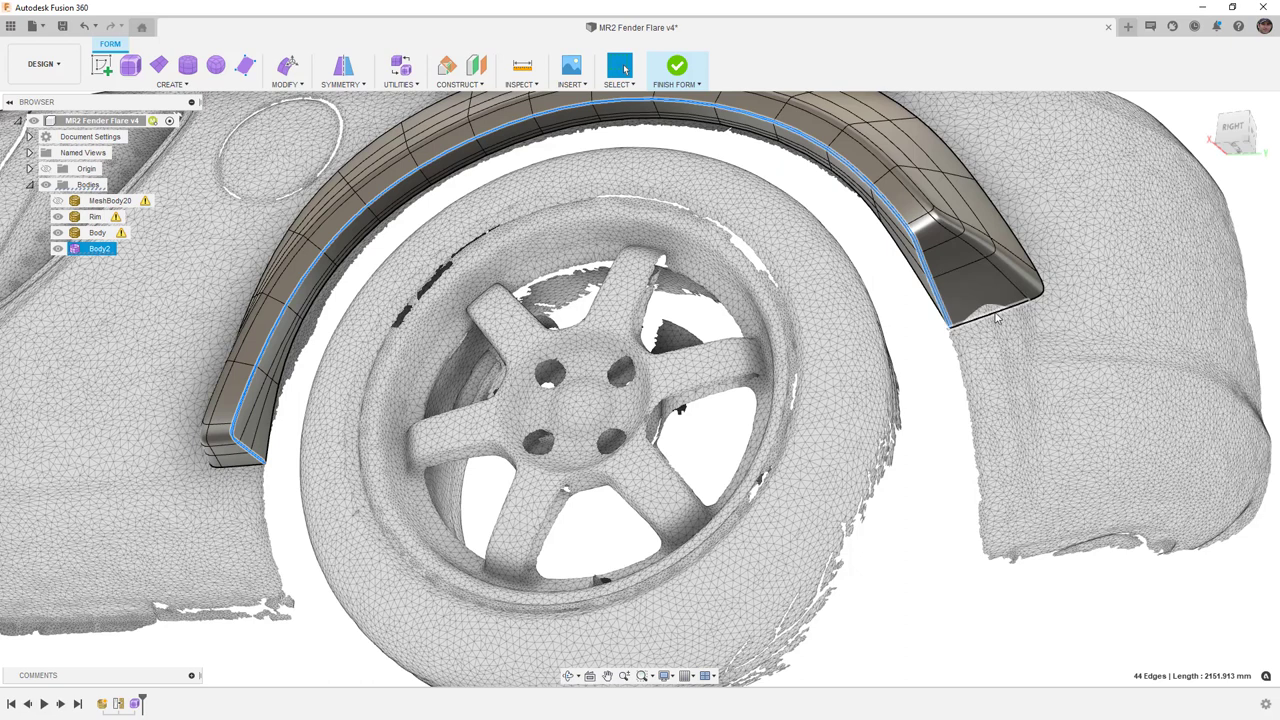
{"action": "middle_click_drag", "start_coordinate": [995, 318], "coordinate": [946, 372], "text": "shift"}
{"action": "left_click", "coordinate": [955, 354]}
{"action": "scroll", "coordinate": [942, 352], "scroll_direction": "down", "scroll_amount": 2}
{"action": "left_click", "coordinate": [1236, 138]}
{"action": "scroll", "coordinate": [887, 336], "scroll_direction": "up", "scroll_amount": 2}
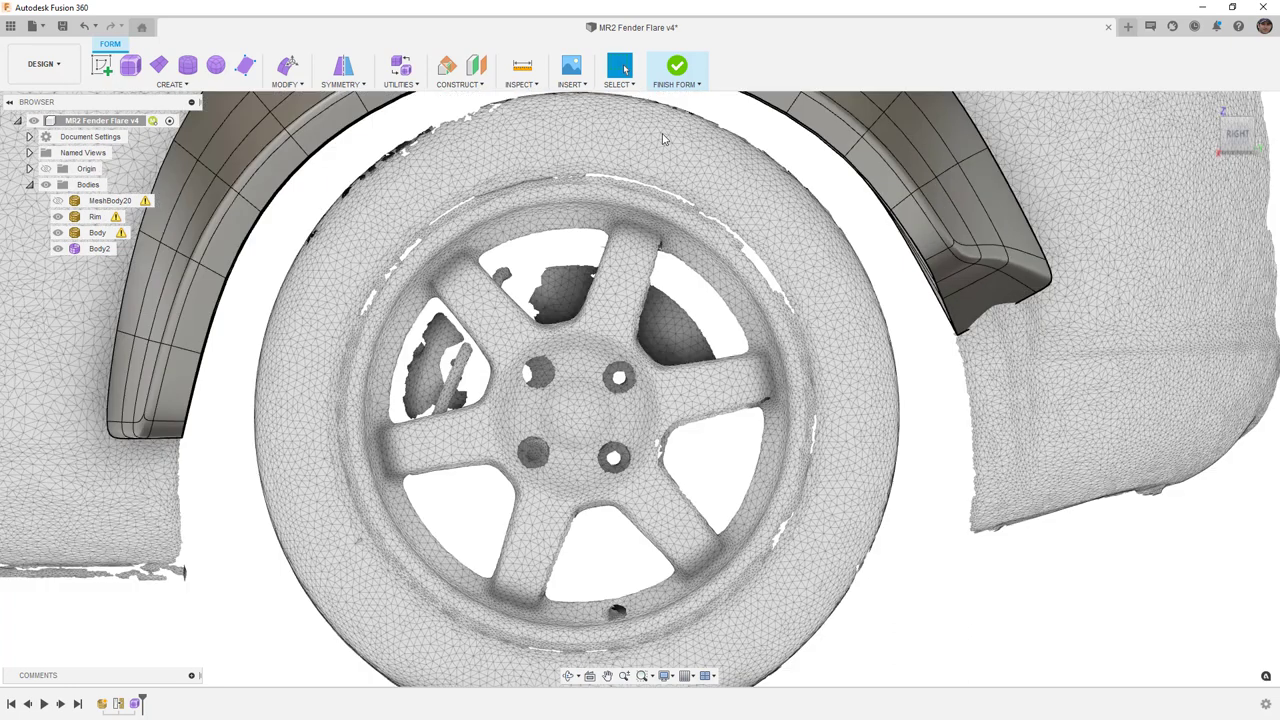
Step: Save a new version of the design and finish the form to convert the T-spline flare into a solid body
{"action": "key", "text": "ctrl+s"}
{"action": "key", "text": "Return"}
{"action": "scroll", "coordinate": [640, 345], "scroll_direction": "down", "scroll_amount": 3}
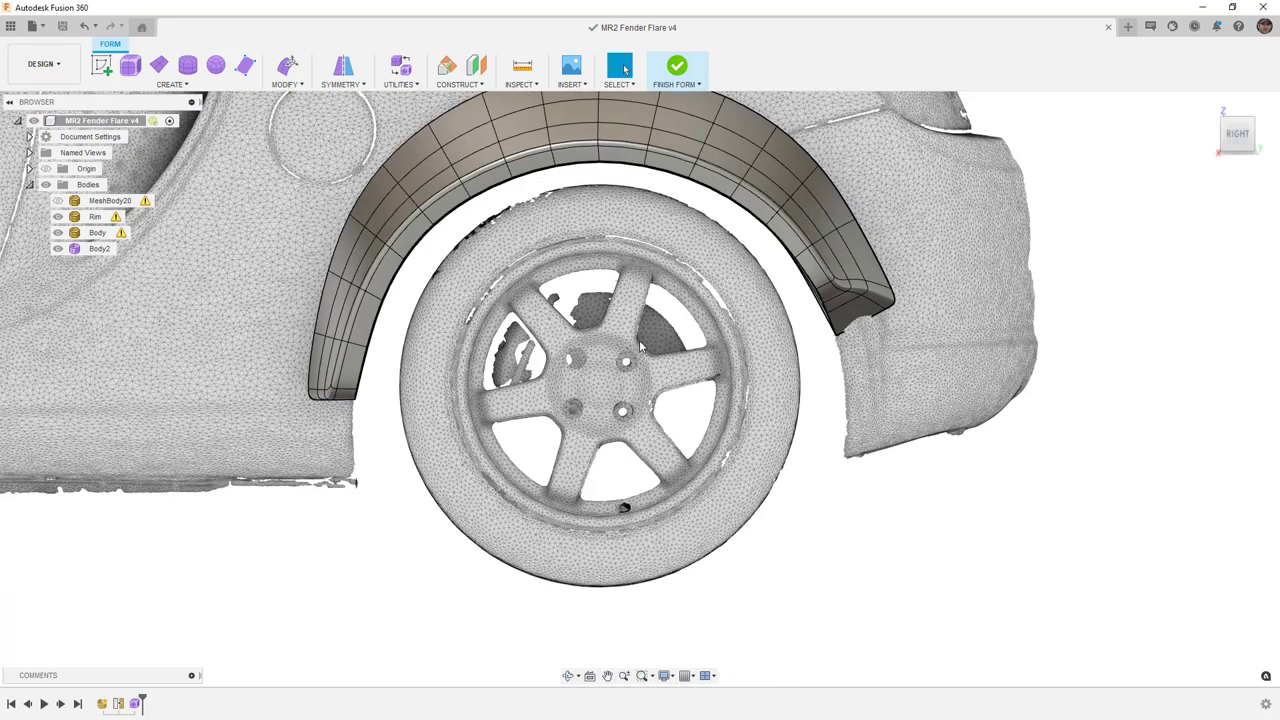
{"action": "left_click", "coordinate": [677, 70]}
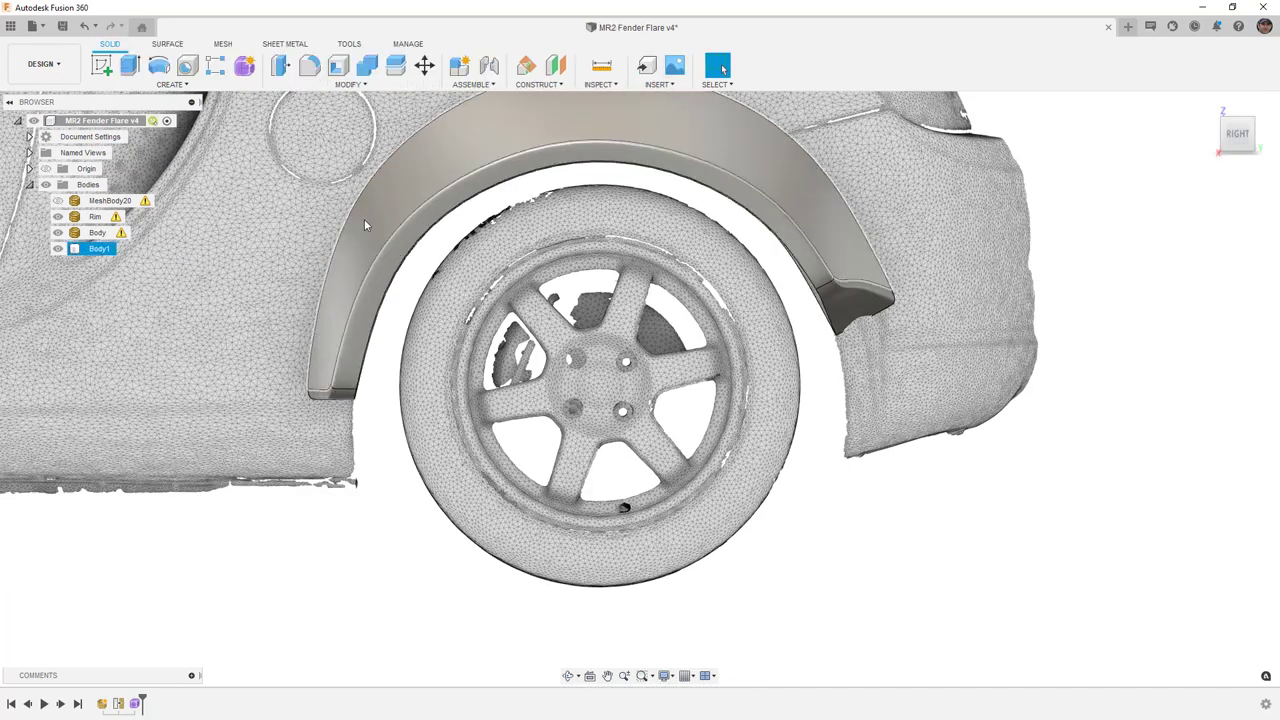
Step: Section the model parallel to the XZ plane at a Y distance of 1200 mm and examine the flare's cross-section against the scan
{"action": "scroll", "coordinate": [305, 237], "scroll_direction": "down", "scroll_amount": 2}
{"action": "scroll", "coordinate": [420, 180], "scroll_direction": "down", "scroll_amount": 2}
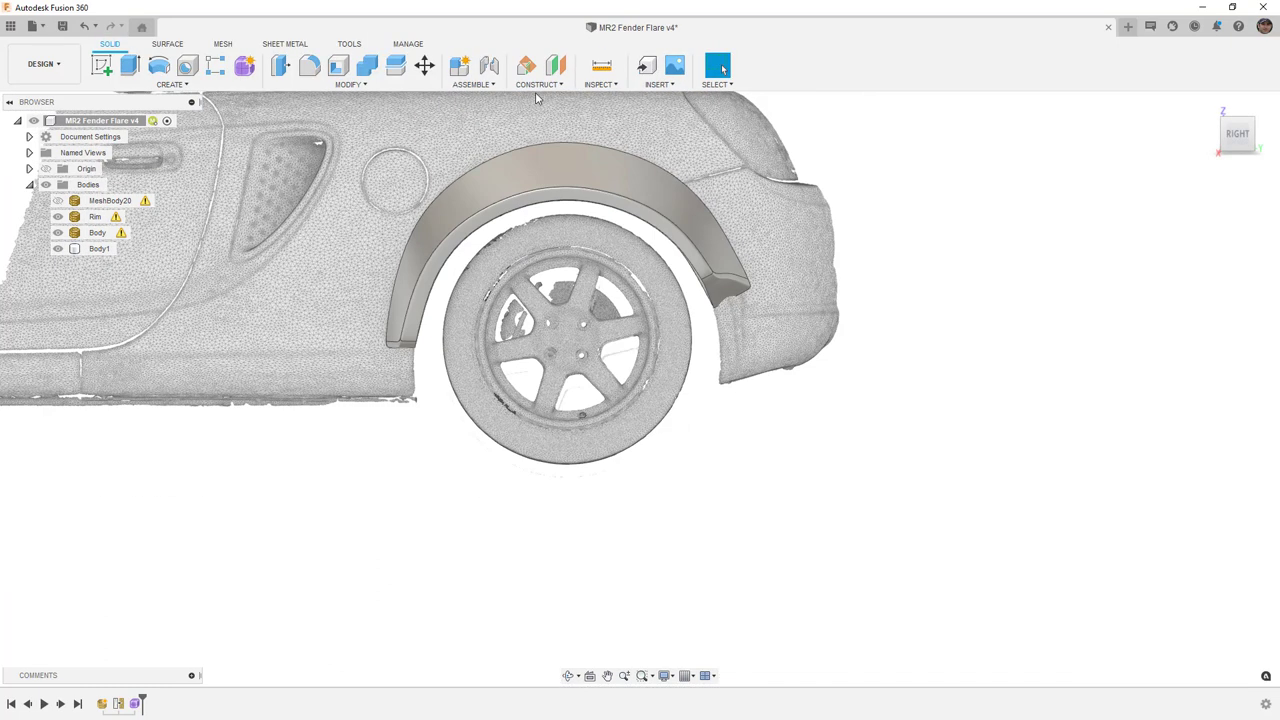
{"action": "left_click", "coordinate": [596, 86]}
{"action": "left_click", "coordinate": [618, 247]}
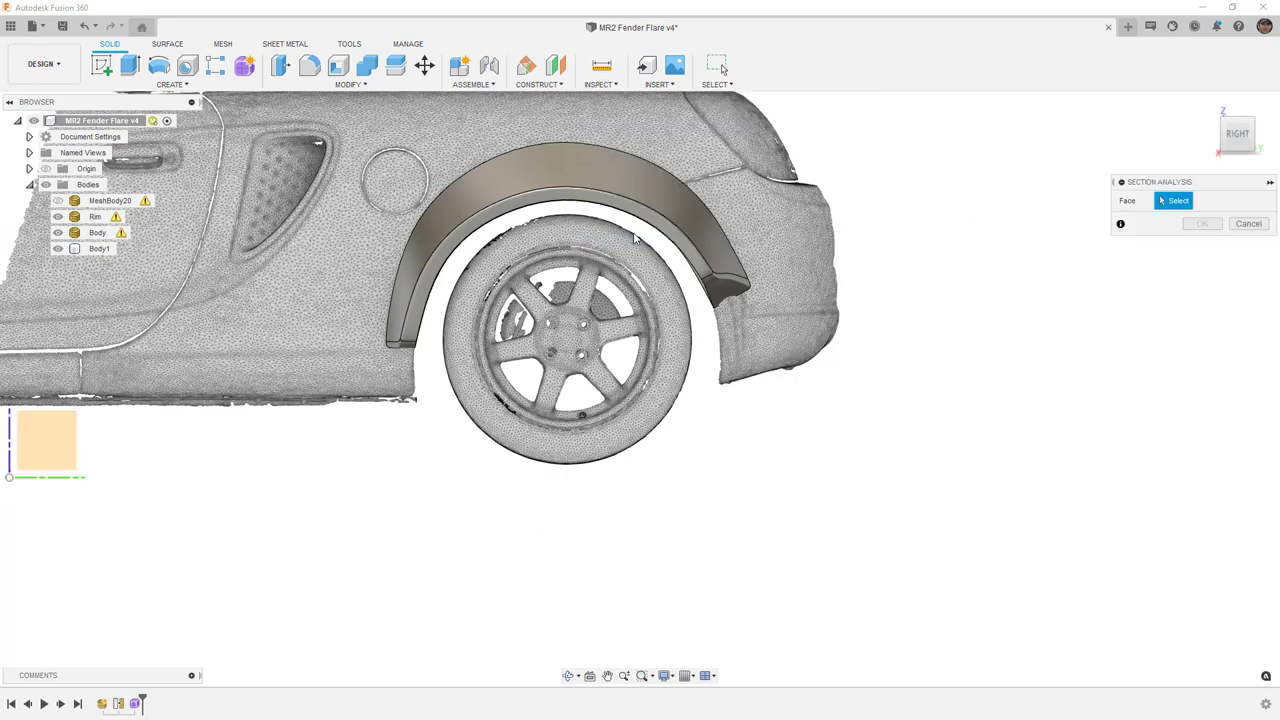
{"action": "middle_click_drag", "start_coordinate": [618, 256], "coordinate": [334, 440], "text": "shift"}
{"action": "left_click", "coordinate": [334, 439]}
{"action": "scroll", "coordinate": [373, 405], "scroll_direction": "down", "scroll_amount": 2}
{"action": "left_click_drag", "start_coordinate": [383, 447], "coordinate": [527, 424]}
{"action": "left_click", "coordinate": [1247, 132]}
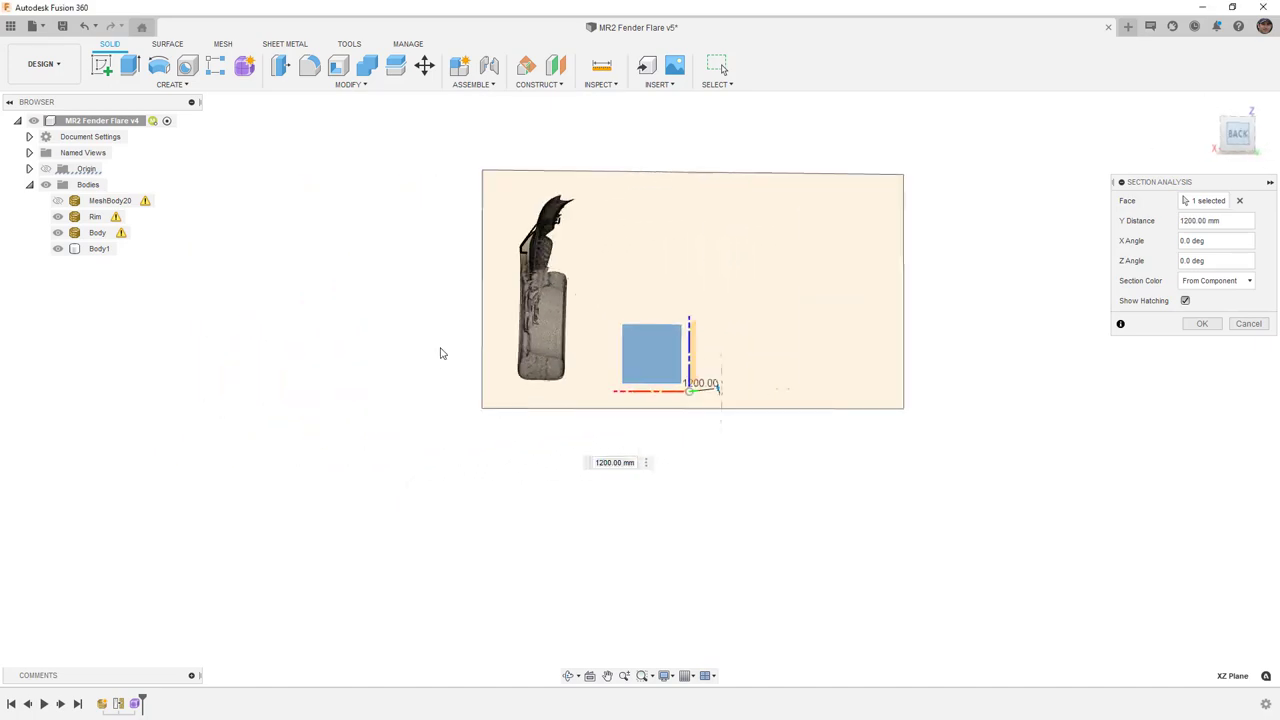
{"action": "scroll", "coordinate": [525, 216], "scroll_direction": "up", "scroll_amount": 5}
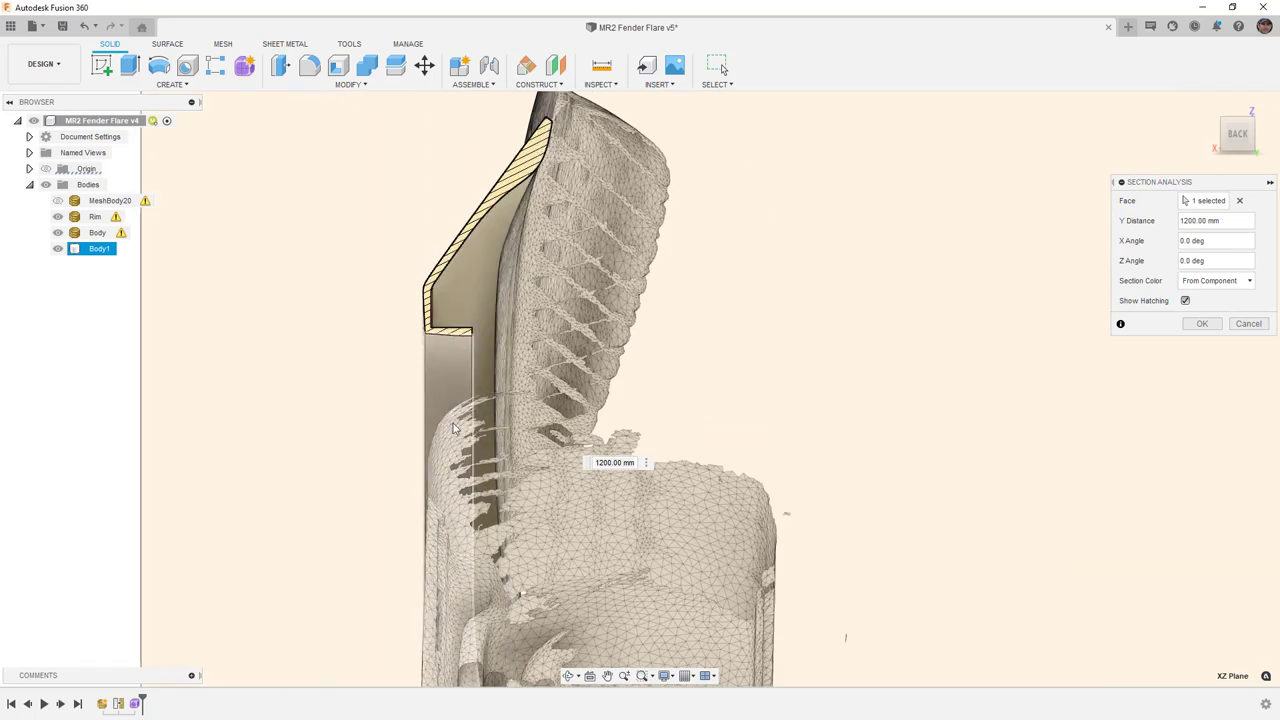
{"action": "middle_click_drag", "start_coordinate": [497, 262], "coordinate": [441, 410]}
{"action": "scroll", "coordinate": [500, 287], "scroll_direction": "up", "scroll_amount": 3}
{"action": "scroll", "coordinate": [501, 288], "scroll_direction": "up", "scroll_amount": 2}
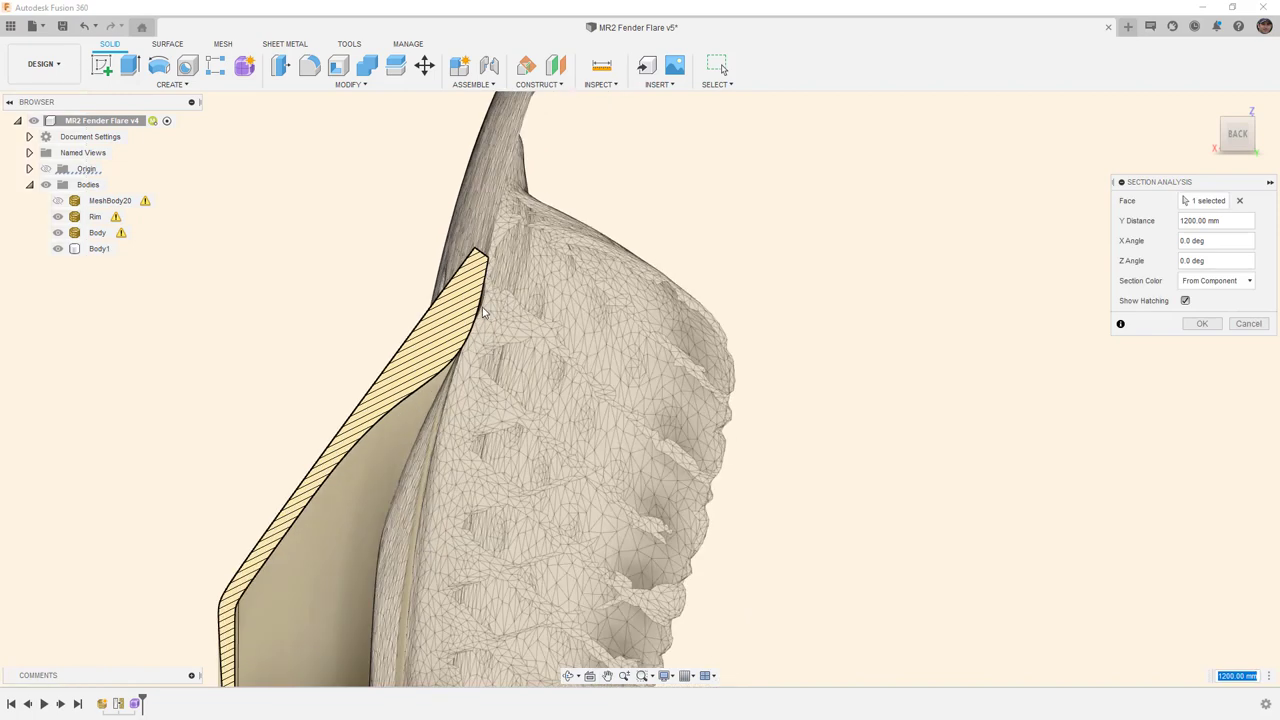
Step: Move the section plane to a Y distance of 1375 mm, examine the flare's profile there, and cancel the section analysis
{"action": "scroll", "coordinate": [487, 301], "scroll_direction": "down", "scroll_amount": 6}
{"action": "middle_click_drag", "start_coordinate": [432, 326], "coordinate": [520, 331], "text": "shift"}
{"action": "scroll", "coordinate": [590, 380], "scroll_direction": "down", "scroll_amount": 2}
{"action": "left_click_drag", "start_coordinate": [837, 600], "coordinate": [926, 655]}
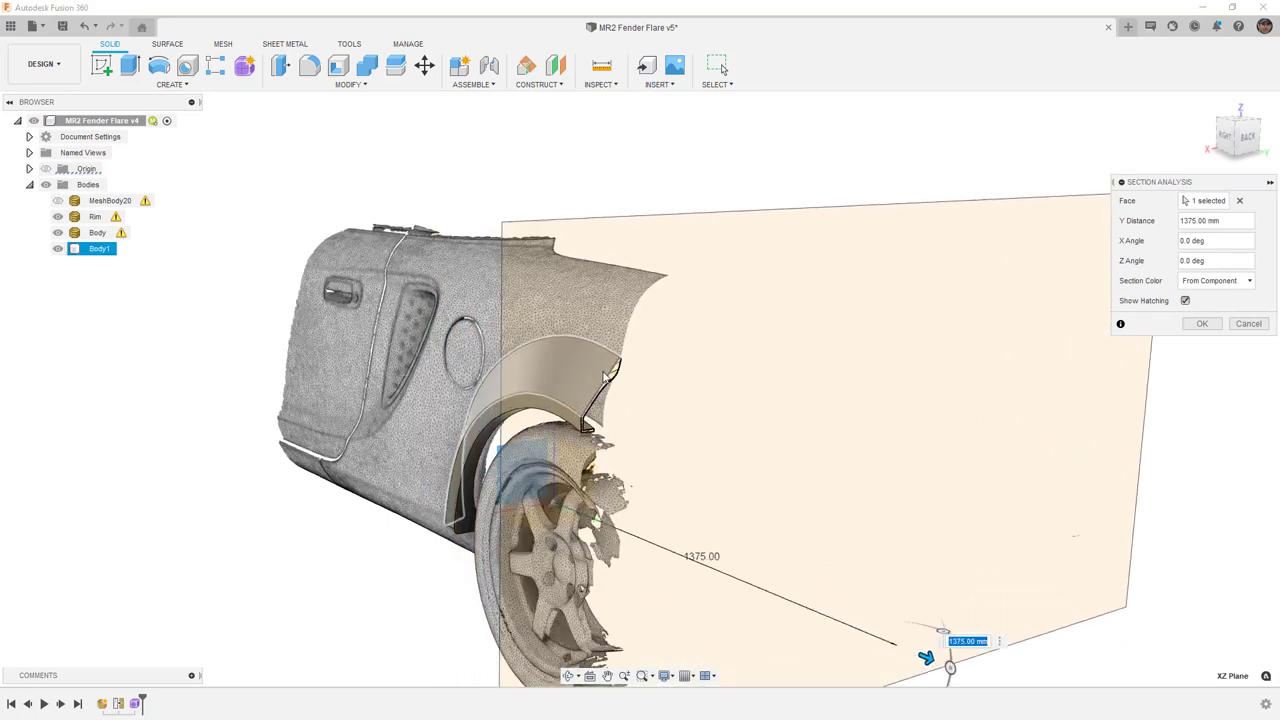
{"action": "scroll", "coordinate": [607, 377], "scroll_direction": "up", "scroll_amount": 2}
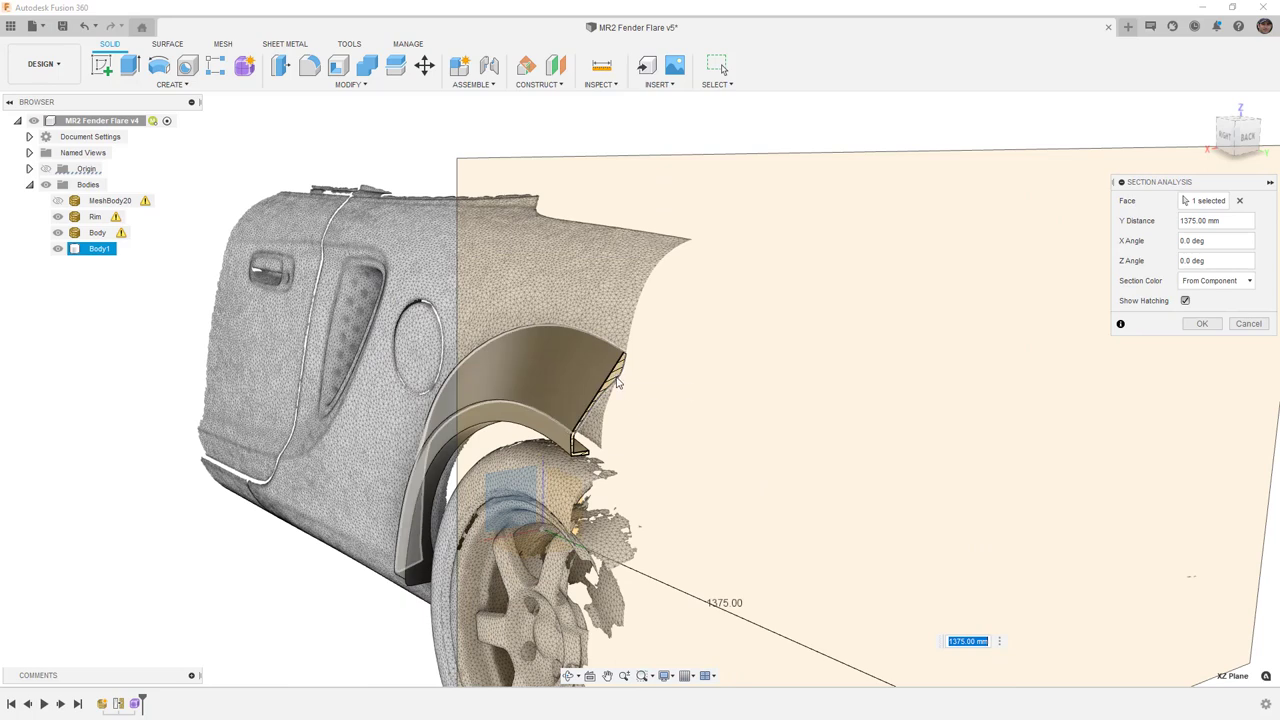
{"action": "scroll", "coordinate": [620, 370], "scroll_direction": "up", "scroll_amount": 2}
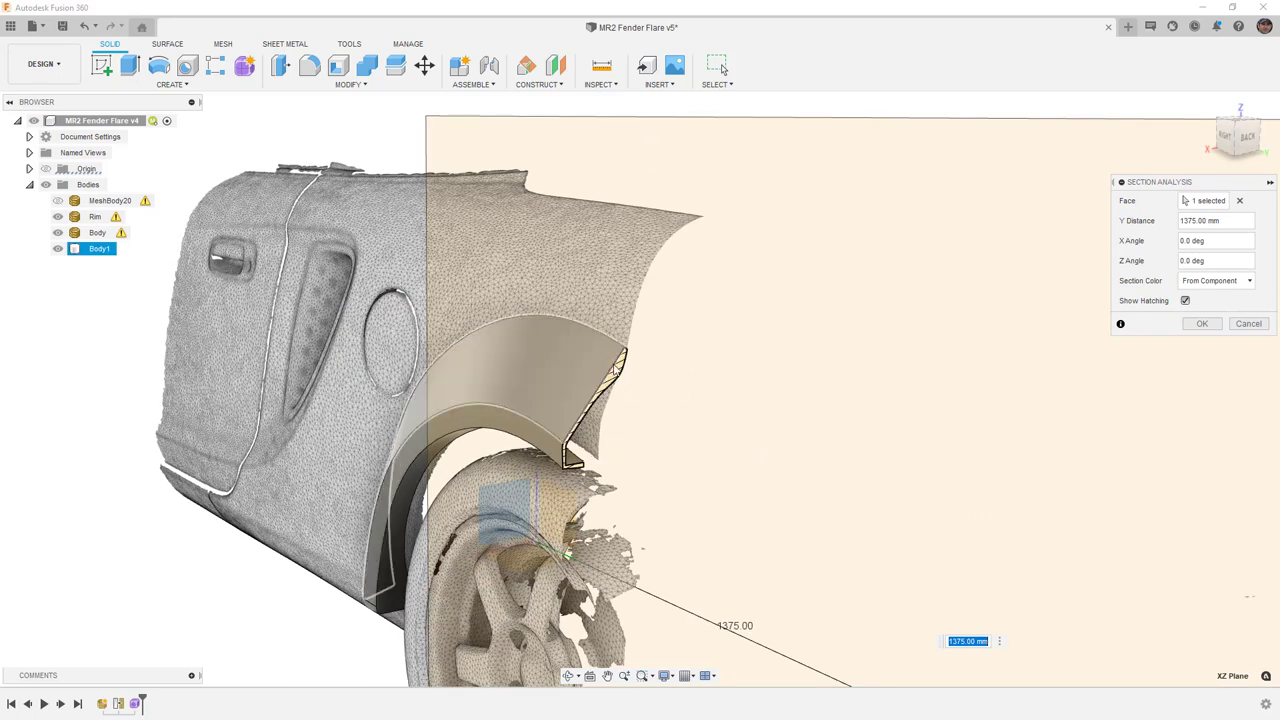
{"action": "scroll", "coordinate": [612, 370], "scroll_direction": "down", "scroll_amount": 5}
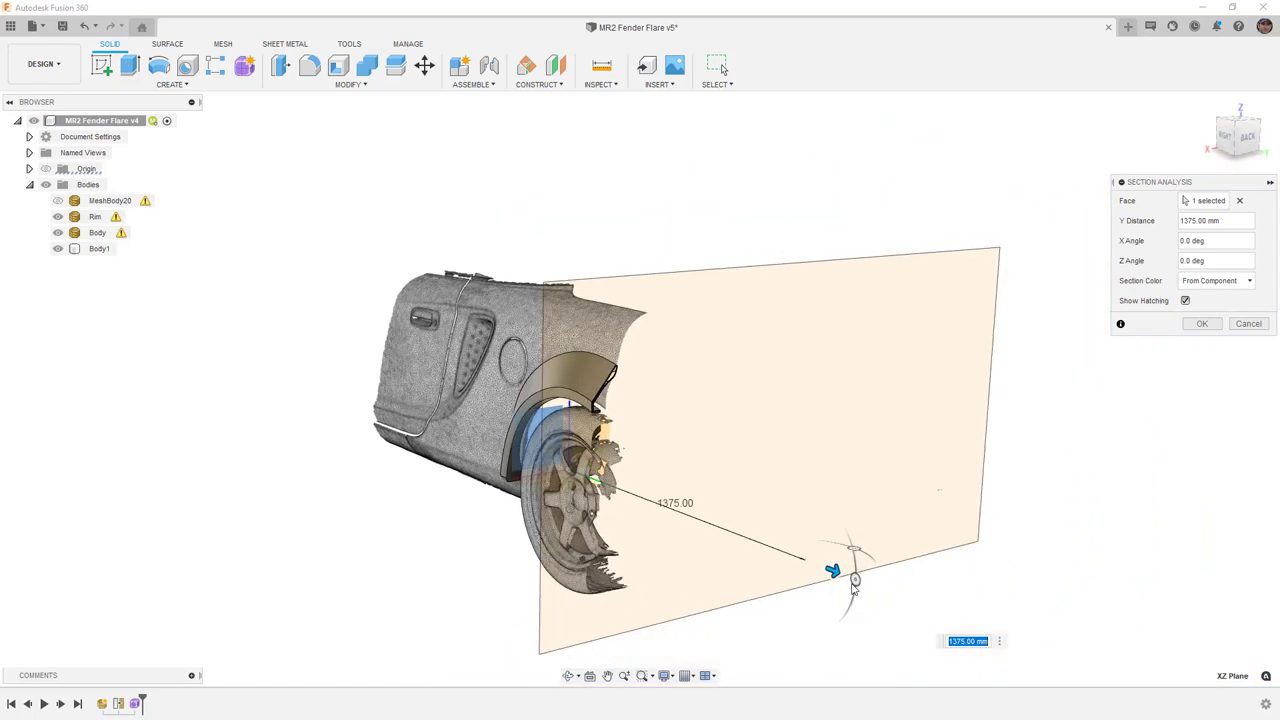
{"action": "left_click", "coordinate": [1252, 327]}
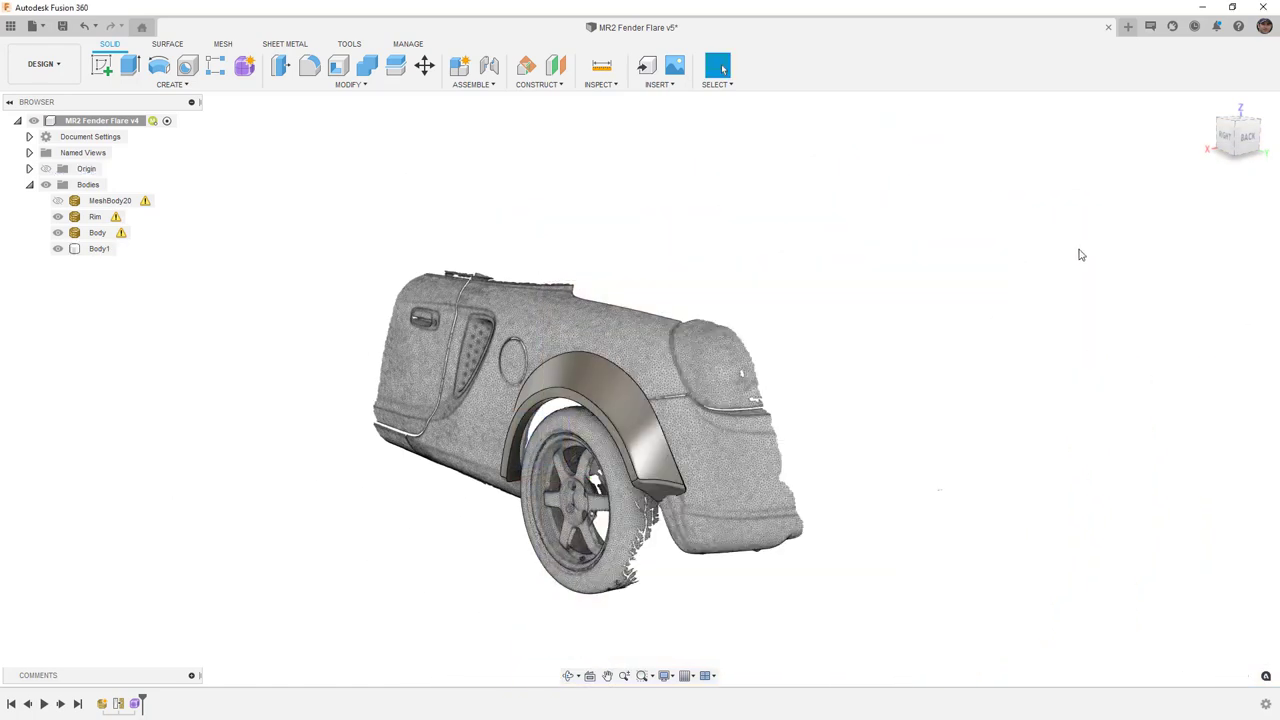
Step: Examine the solid flare's outer face and its fit around the wheel arch in the side view
{"action": "middle_click_drag", "start_coordinate": [700, 414], "coordinate": [1094, 188]}
{"action": "scroll", "coordinate": [976, 244], "scroll_direction": "down", "scroll_amount": 3}
{"action": "scroll", "coordinate": [749, 398], "scroll_direction": "down", "scroll_amount": 1}
{"action": "middle_click_drag", "start_coordinate": [749, 398], "coordinate": [754, 401]}
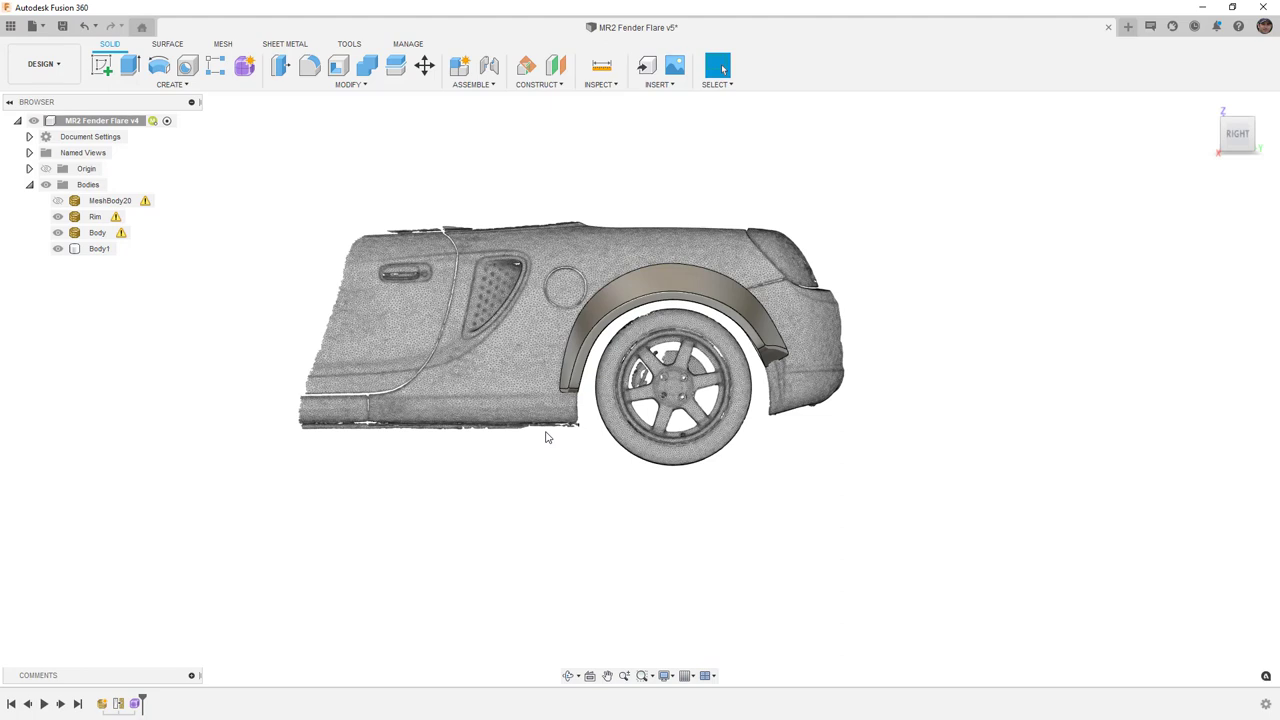
{"action": "left_click", "coordinate": [676, 280]}
{"action": "scroll", "coordinate": [675, 290], "scroll_direction": "up", "scroll_amount": 5}
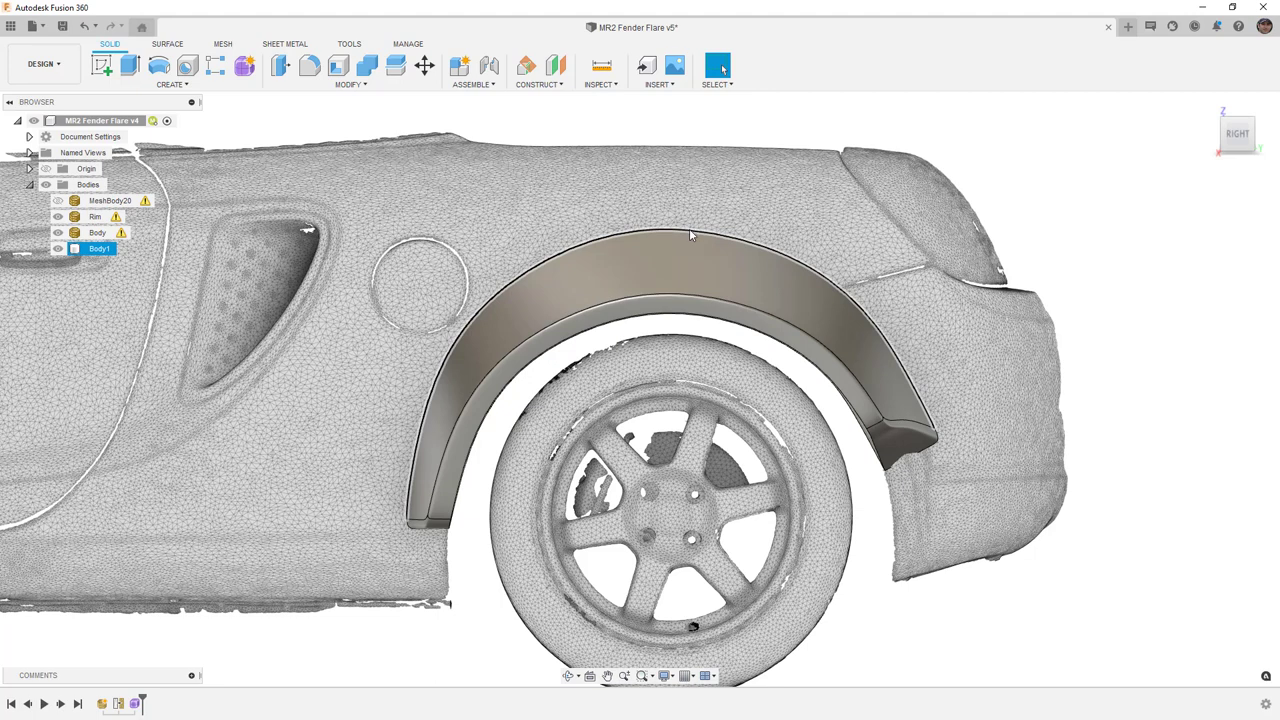
{"action": "left_click", "coordinate": [631, 290]}
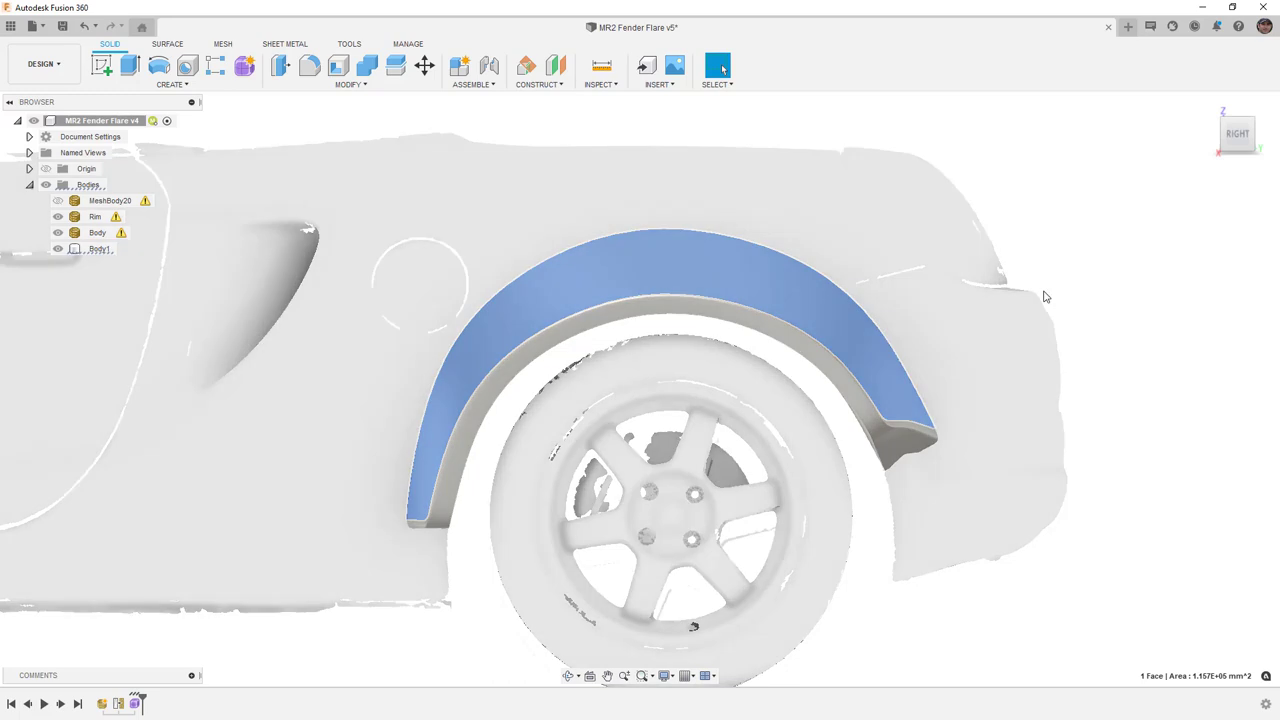
{"action": "left_click", "coordinate": [1100, 272]}
{"action": "scroll", "coordinate": [977, 290], "scroll_direction": "down", "scroll_amount": 2}
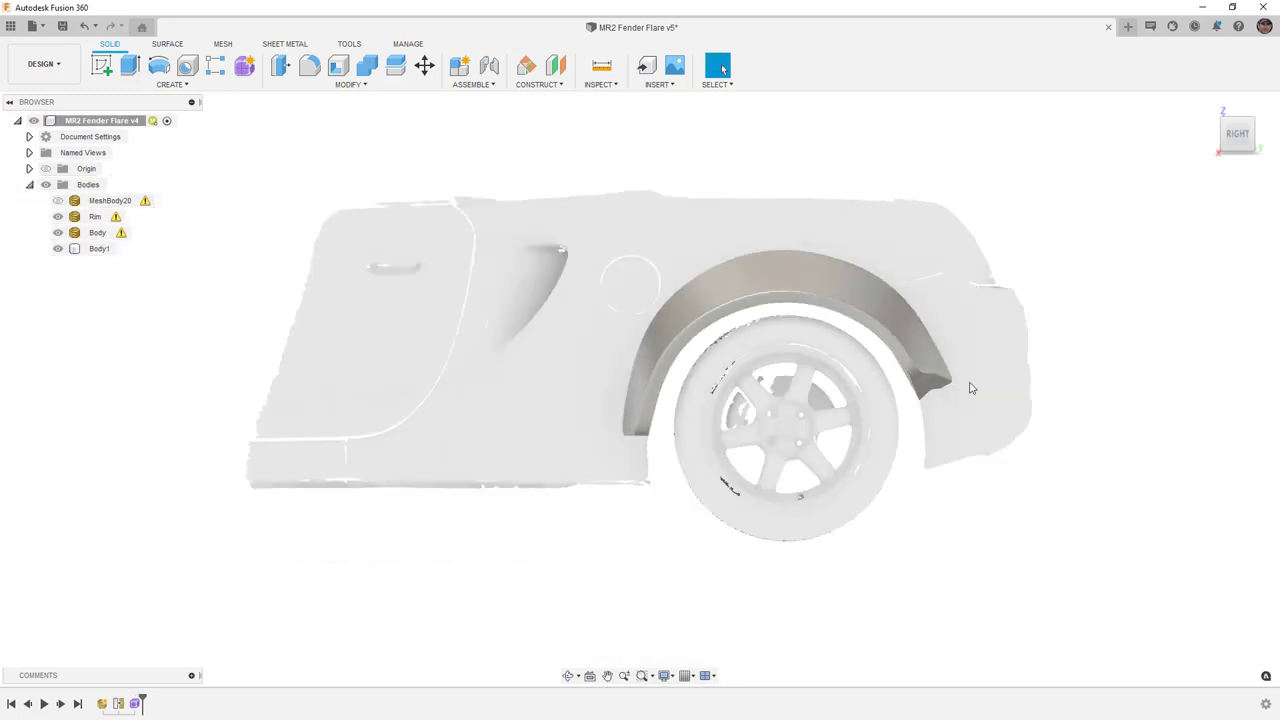
{"action": "scroll", "coordinate": [954, 400], "scroll_direction": "down", "scroll_amount": 3}
{"action": "mouse_move", "coordinate": [954, 400]}
{"action": "middle_mouse_down", "text": "shift"}
{"action": "mouse_move", "coordinate": [900, 406]}
{"action": "mouse_move", "coordinate": [946, 403]}
{"action": "middle_mouse_up", "text": "shift"}
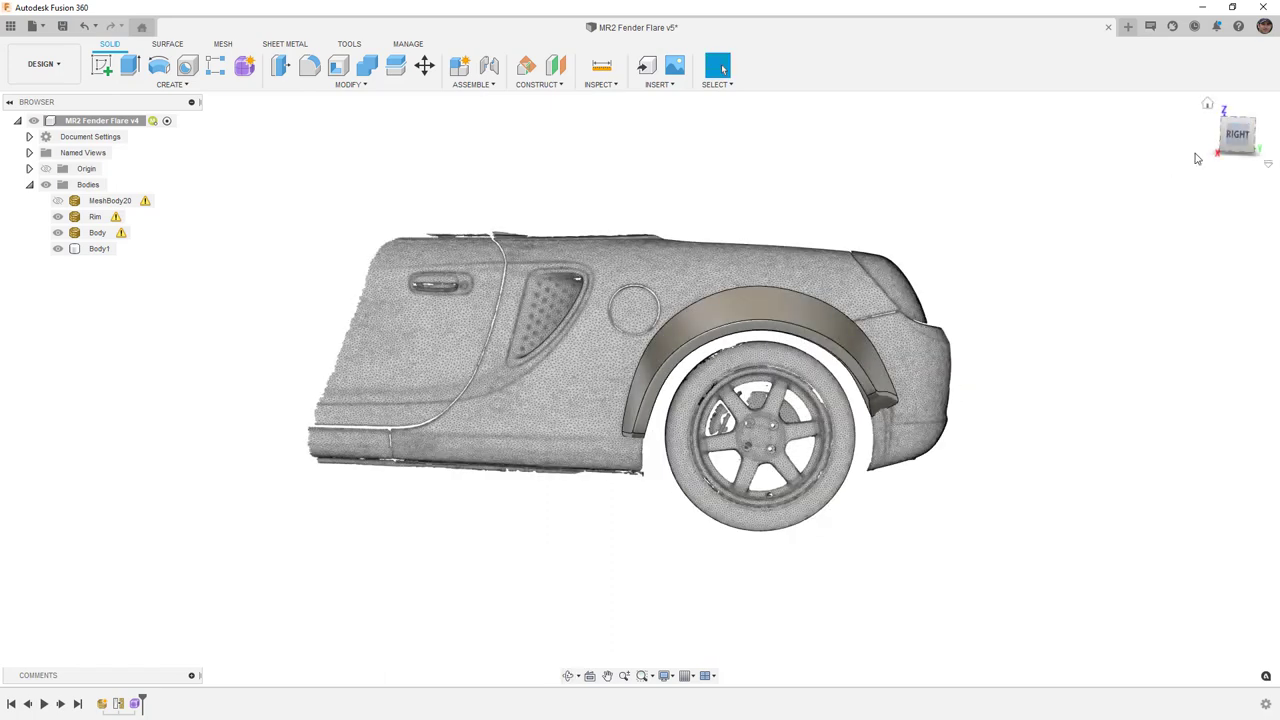
Step: Save the design with the solid flare as a new version, keeping the description User Saved
{"action": "scroll", "coordinate": [580, 266], "scroll_direction": "up", "scroll_amount": 2}
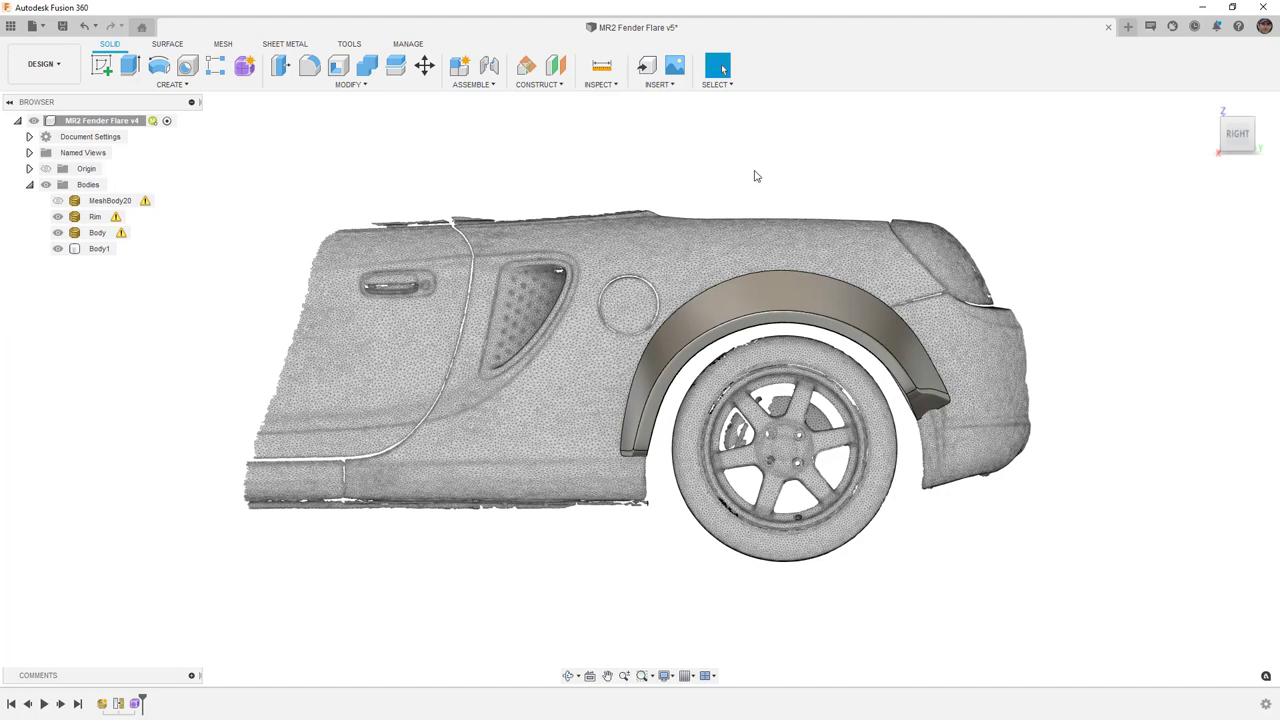
{"action": "key", "text": "ctrl+s"}
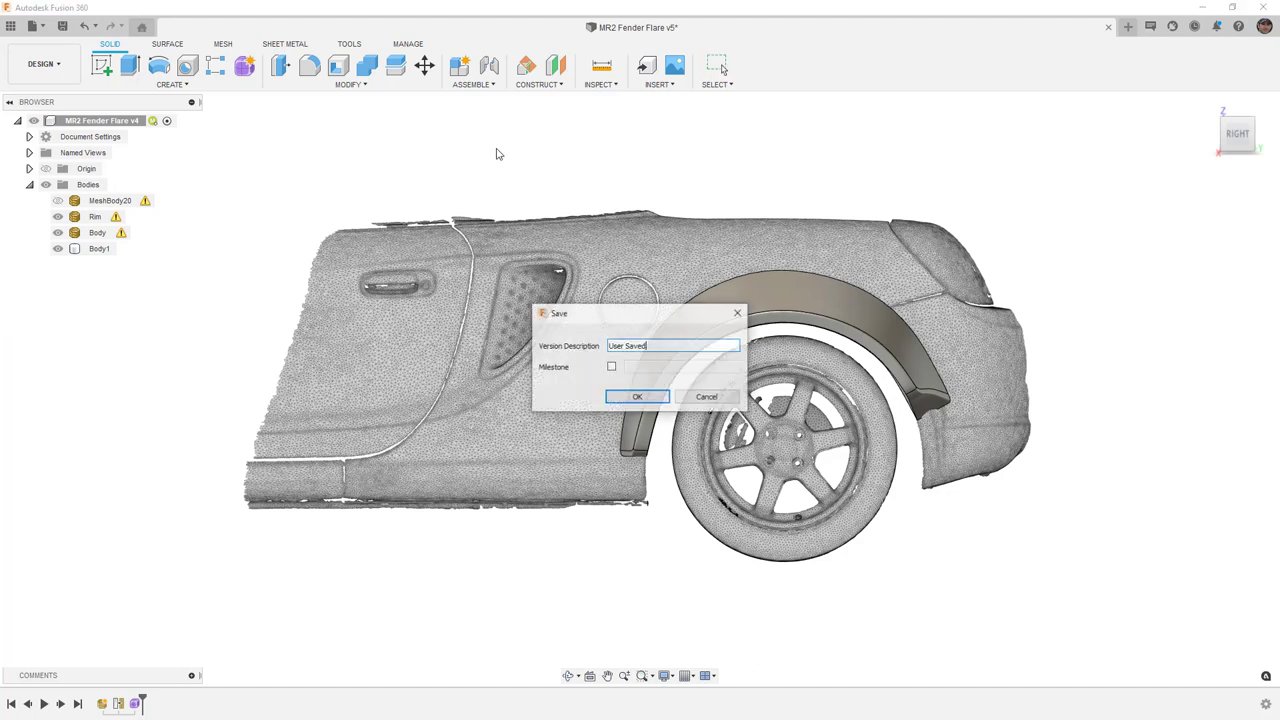
{"action": "key", "text": "Return"}
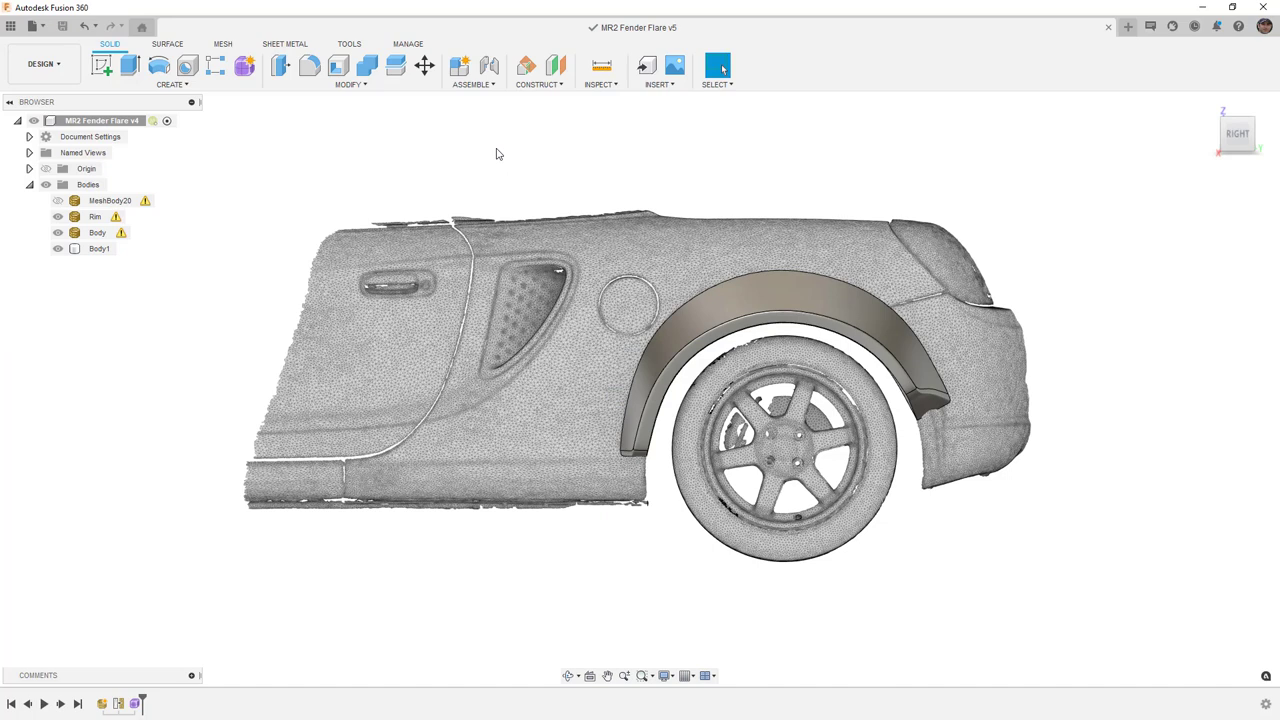